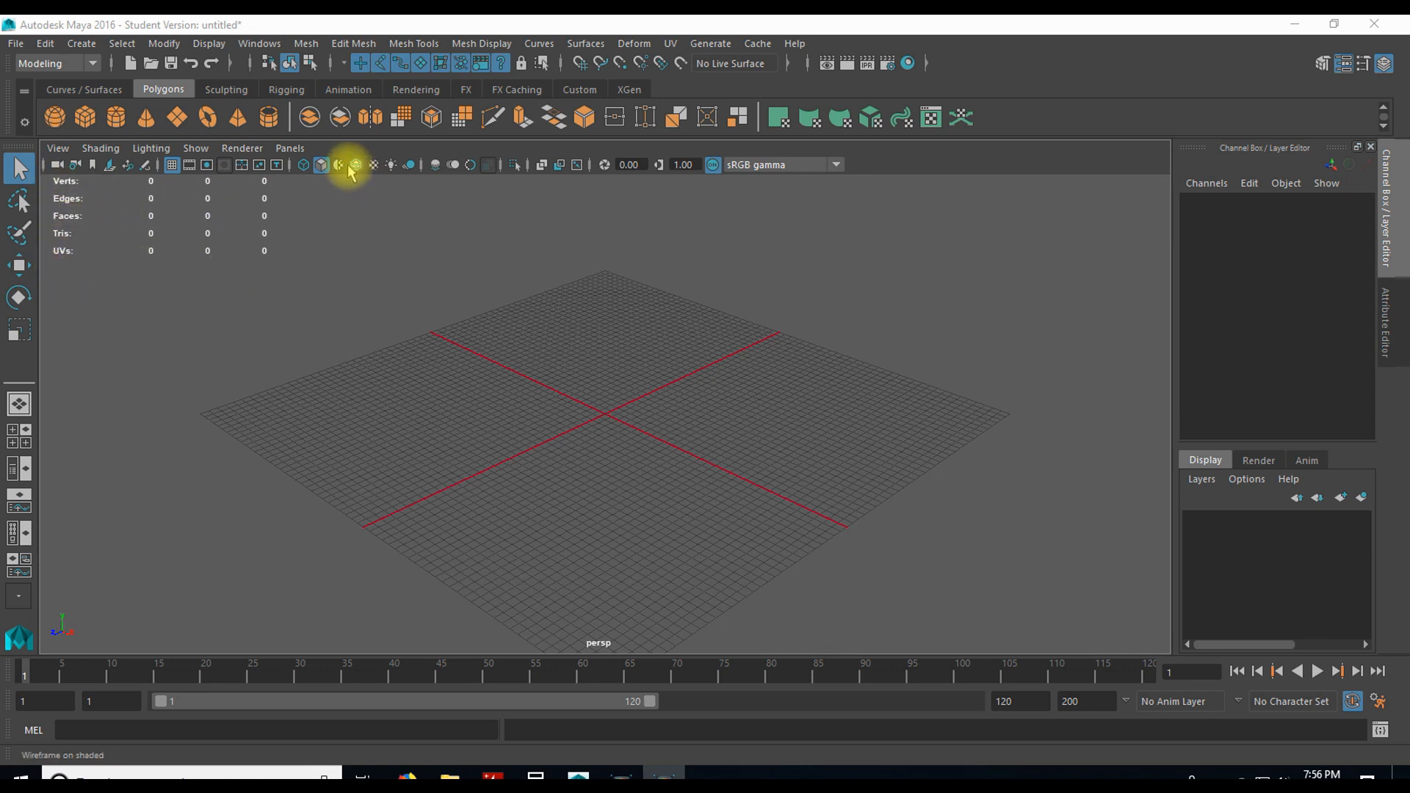
Step: Turn off the Poly Count heads-up display in the viewport
left_click(222, 46)
mouse_move(263, 126)
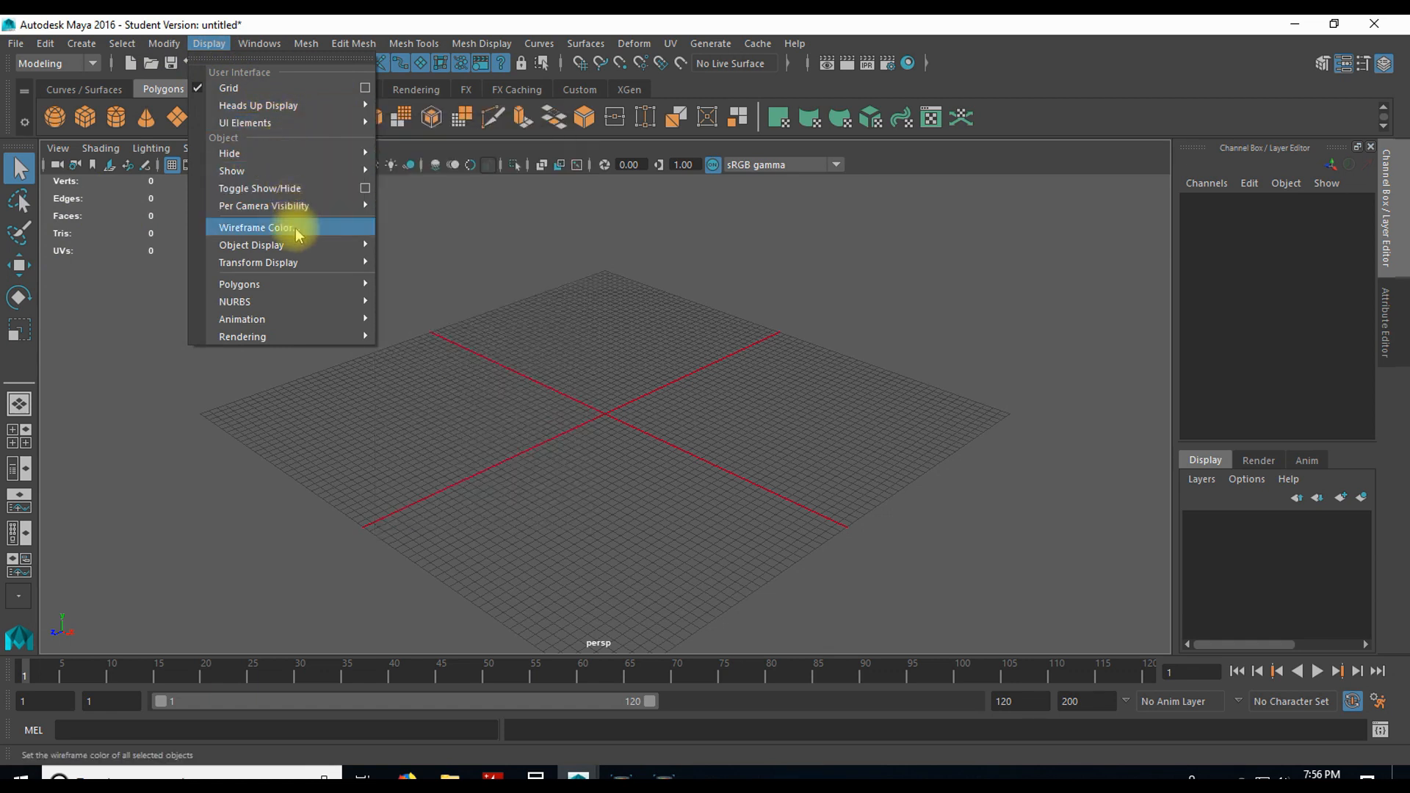
mouse_move(286, 169)
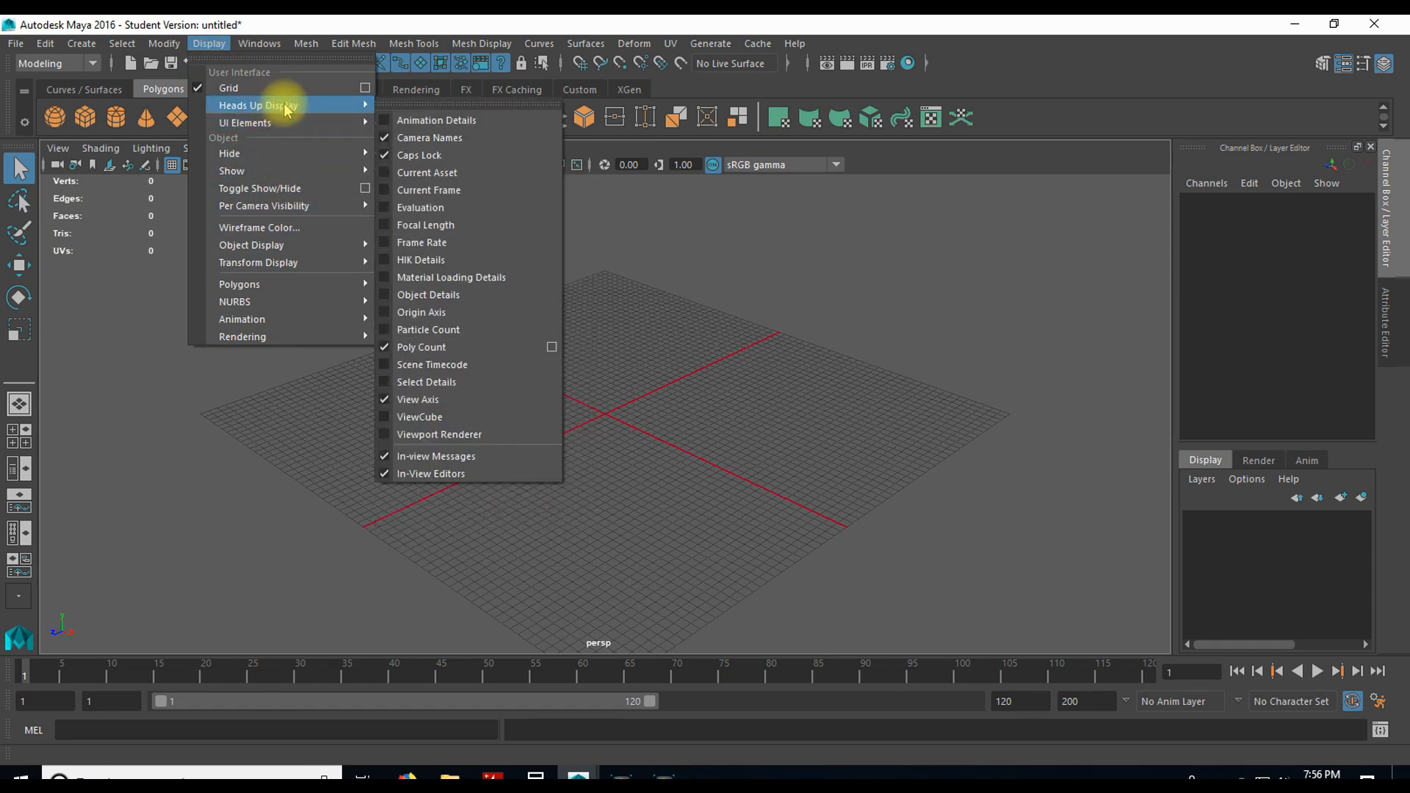
left_click(408, 345)
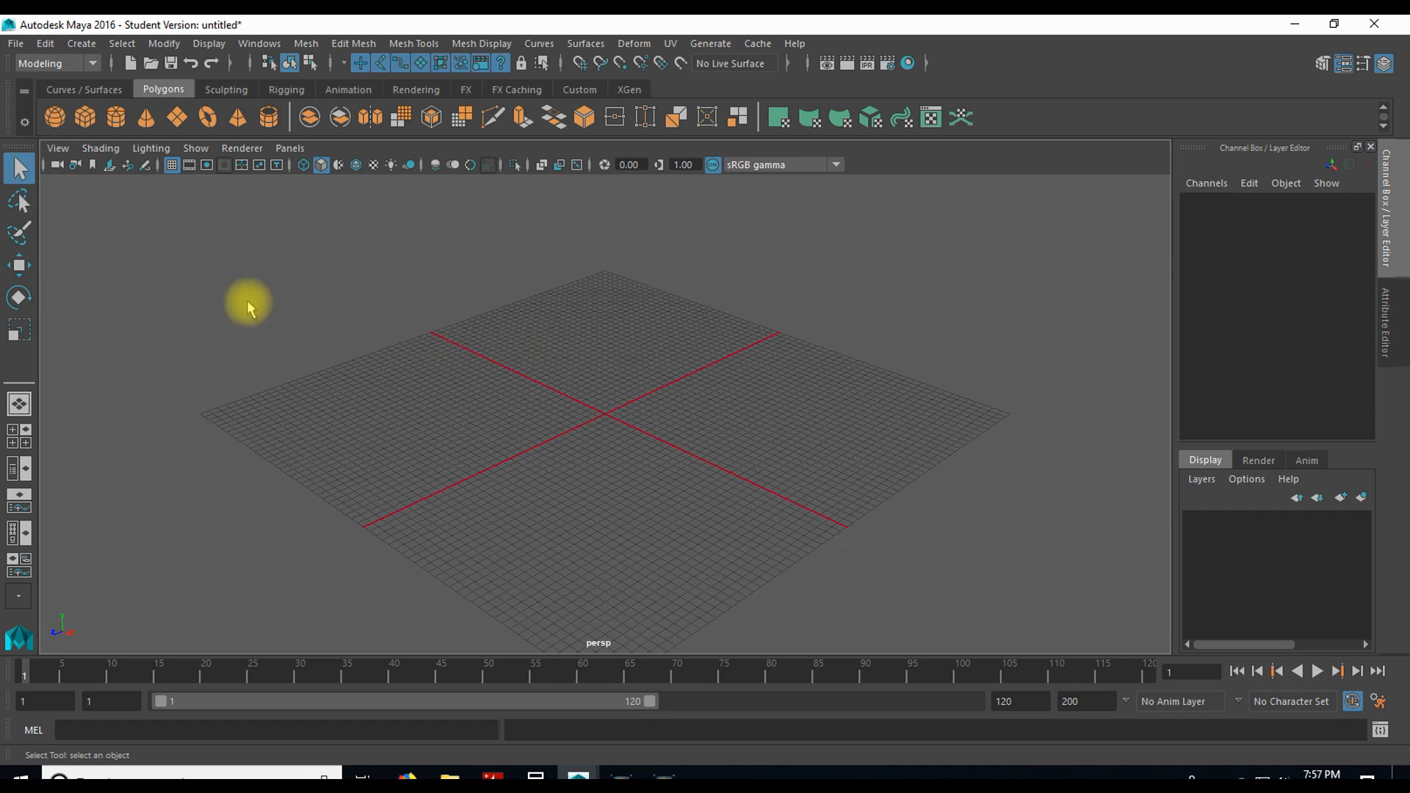
Step: Create a polygon sphere at the grid's origin and scale it uniformly to about 115.5
left_click(19, 200)
mouse_move(379, 256)
left_mouse_down()
mouse_move(466, 428)
mouse_move(818, 381)
mouse_move(1000, 526)
mouse_move(599, 335)
left_mouse_up()
left_click(54, 117)
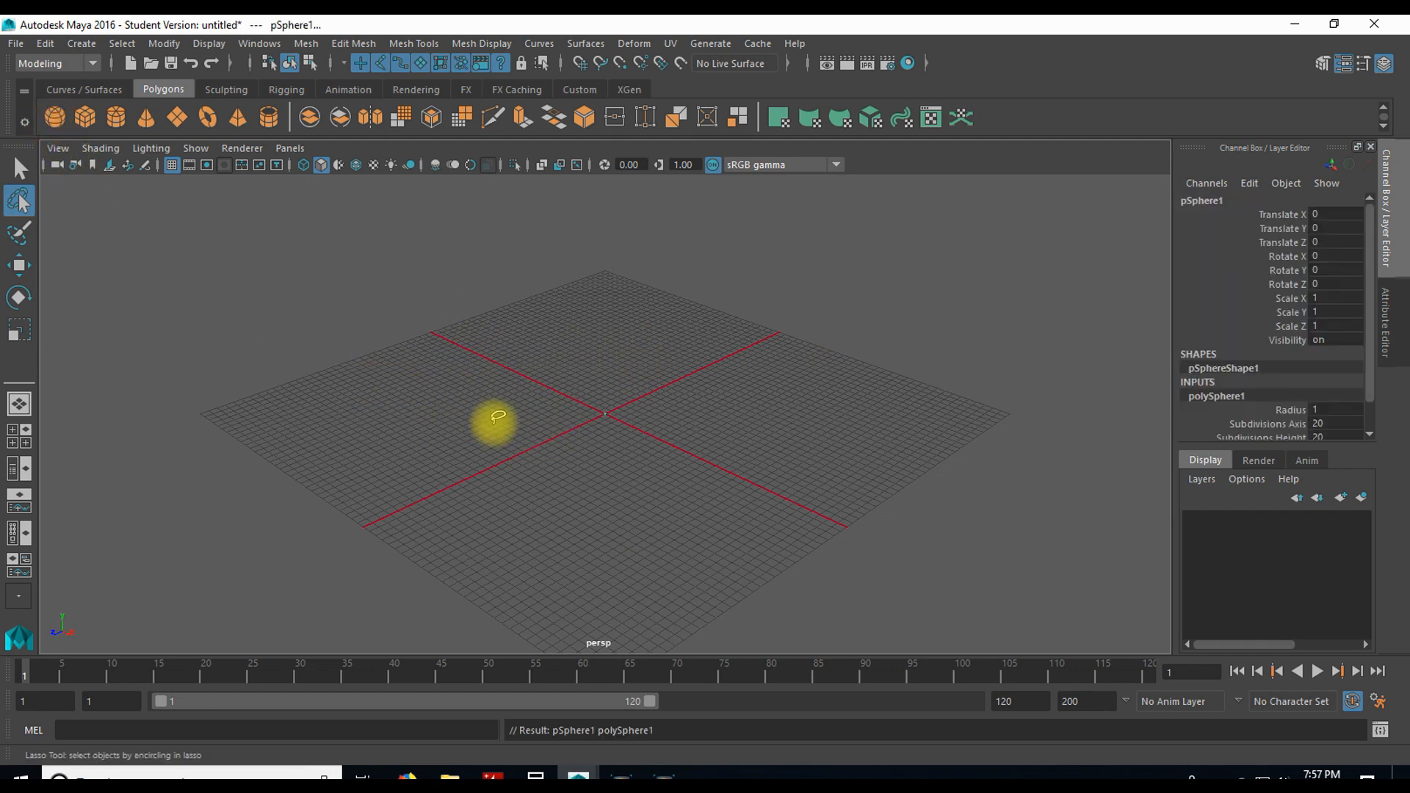
key("w")
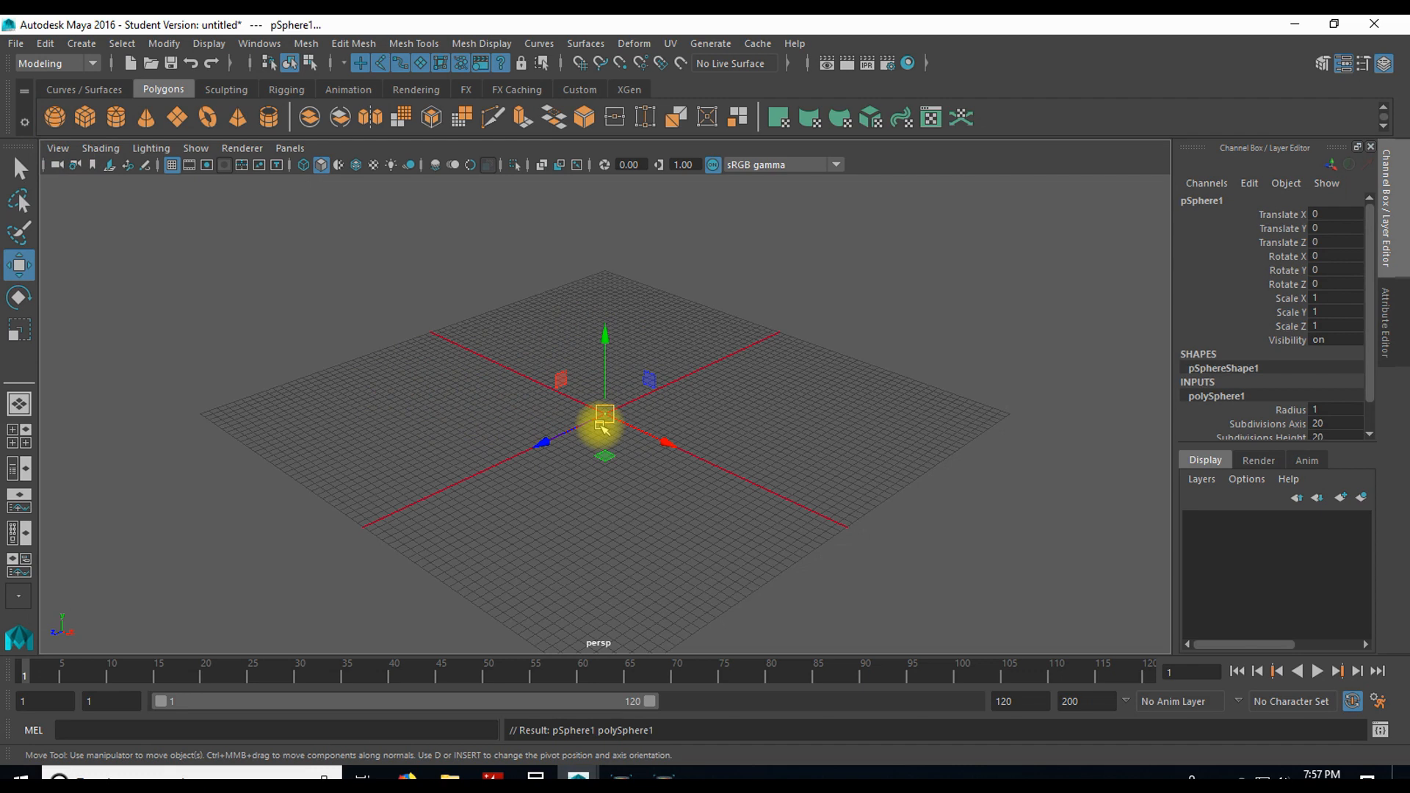
key("r")
left_click_drag(609, 413, 717, 352)
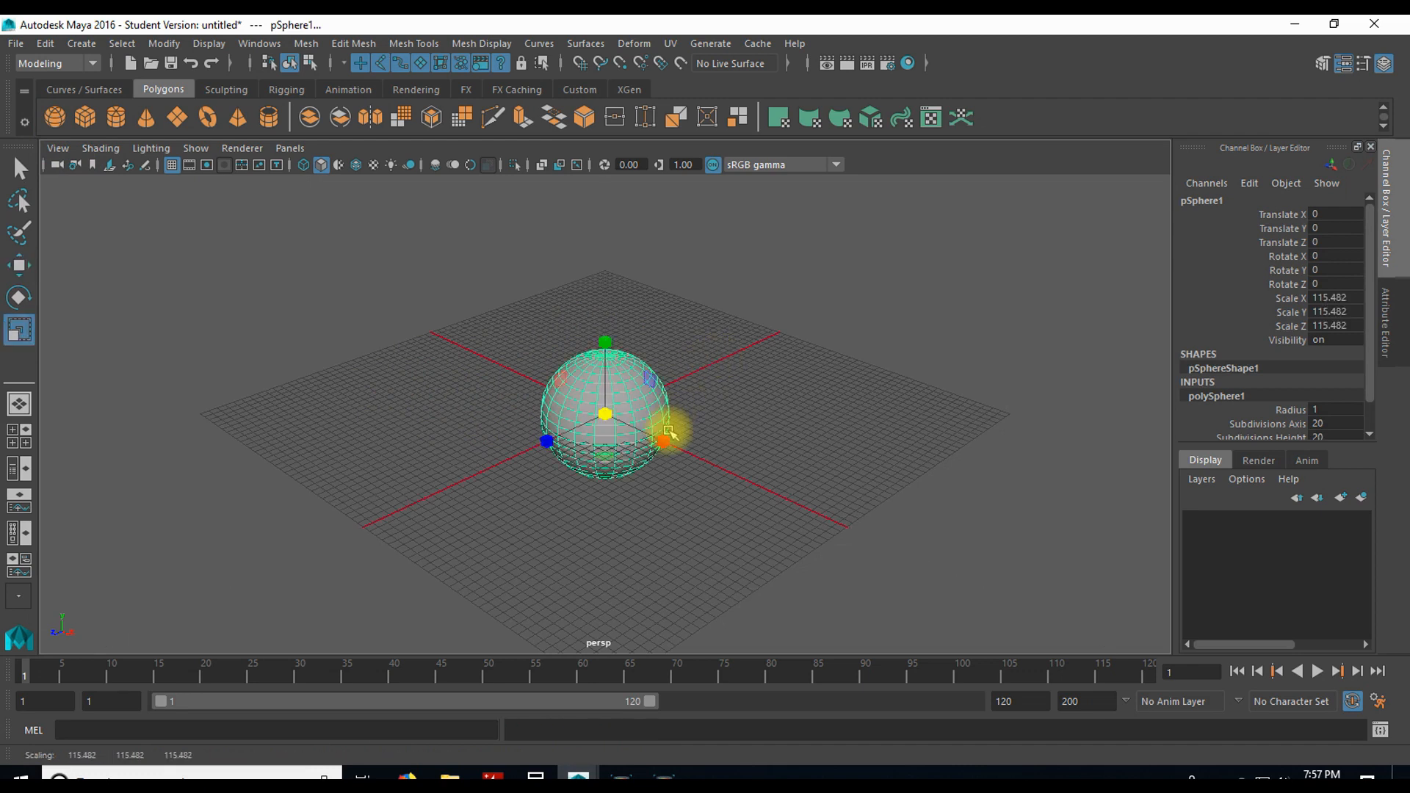
Step: Duplicate the sphere and move the copy to about X -383, Y 59, Z 339
key("ctrl+d")
key("w")
left_click_drag(616, 426, 323, 378)
Step: Select both spheres with the Lasso tool, and again with a marquee using the Select tool
left_click(21, 202)
mouse_move(365, 245)
left_mouse_down()
mouse_move(293, 504)
mouse_move(440, 337)
mouse_move(657, 505)
left_mouse_up()
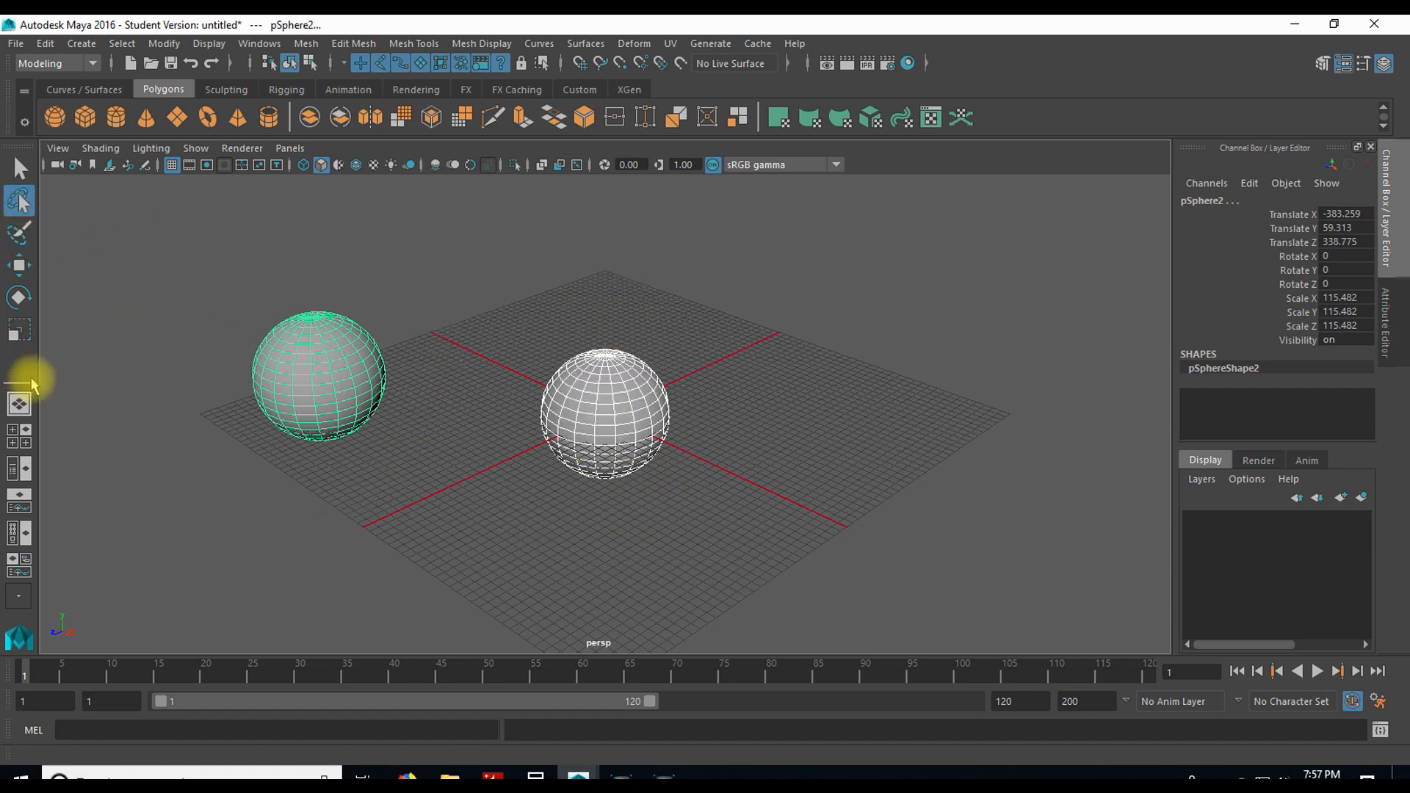
left_click(20, 170)
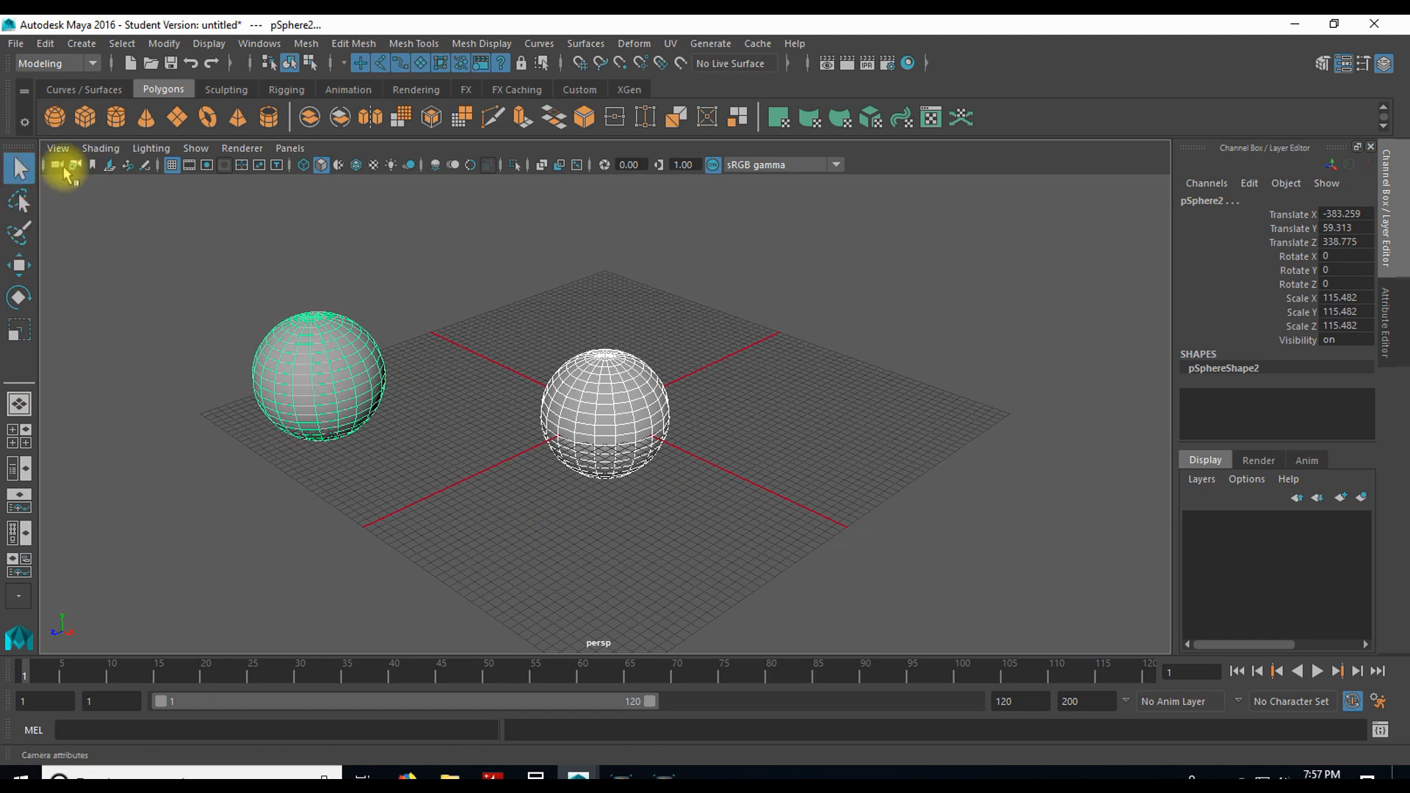
left_click(202, 288)
left_click_drag(160, 316, 752, 549)
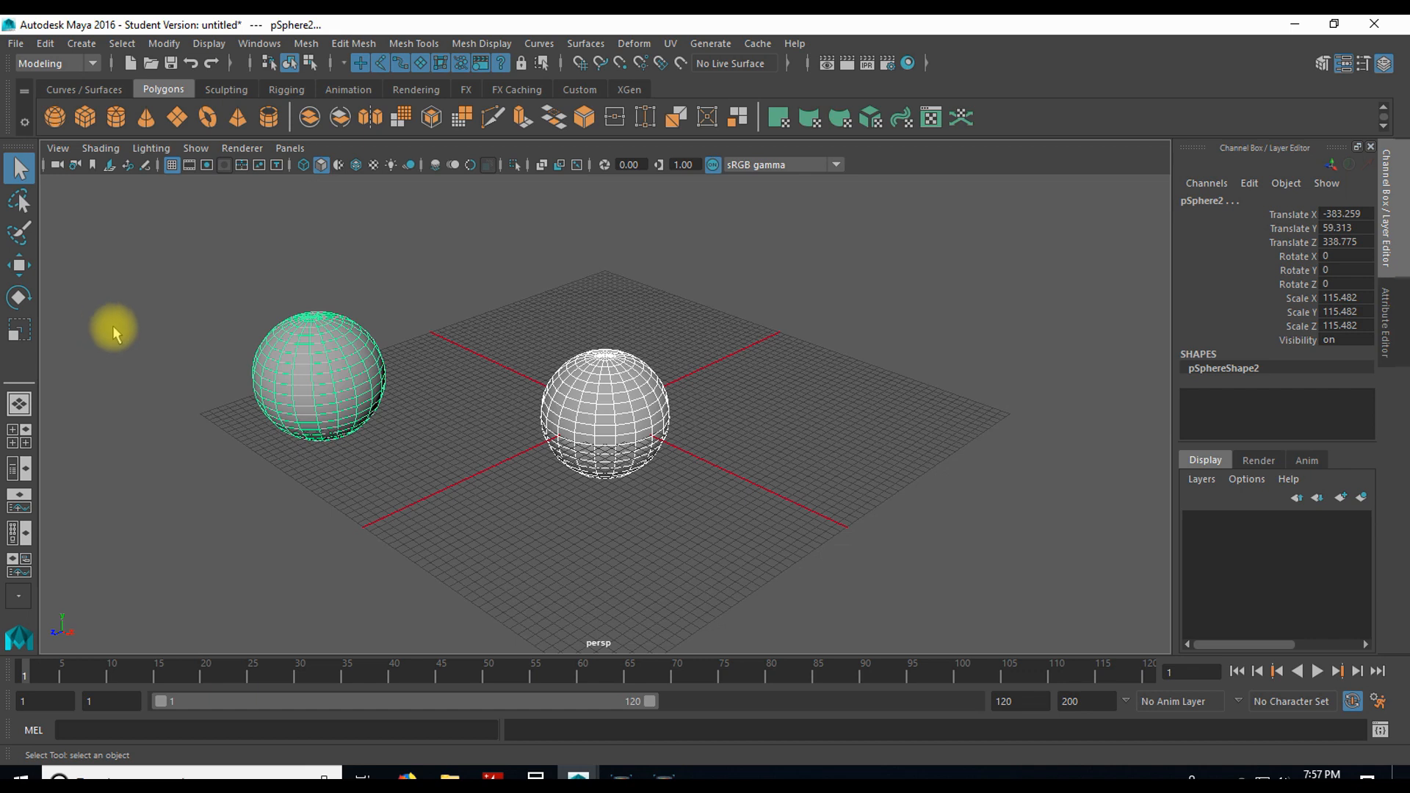
Step: Paint-select the front vertices of the duplicated sphere and move them up and away to deform it
left_click(16, 235)
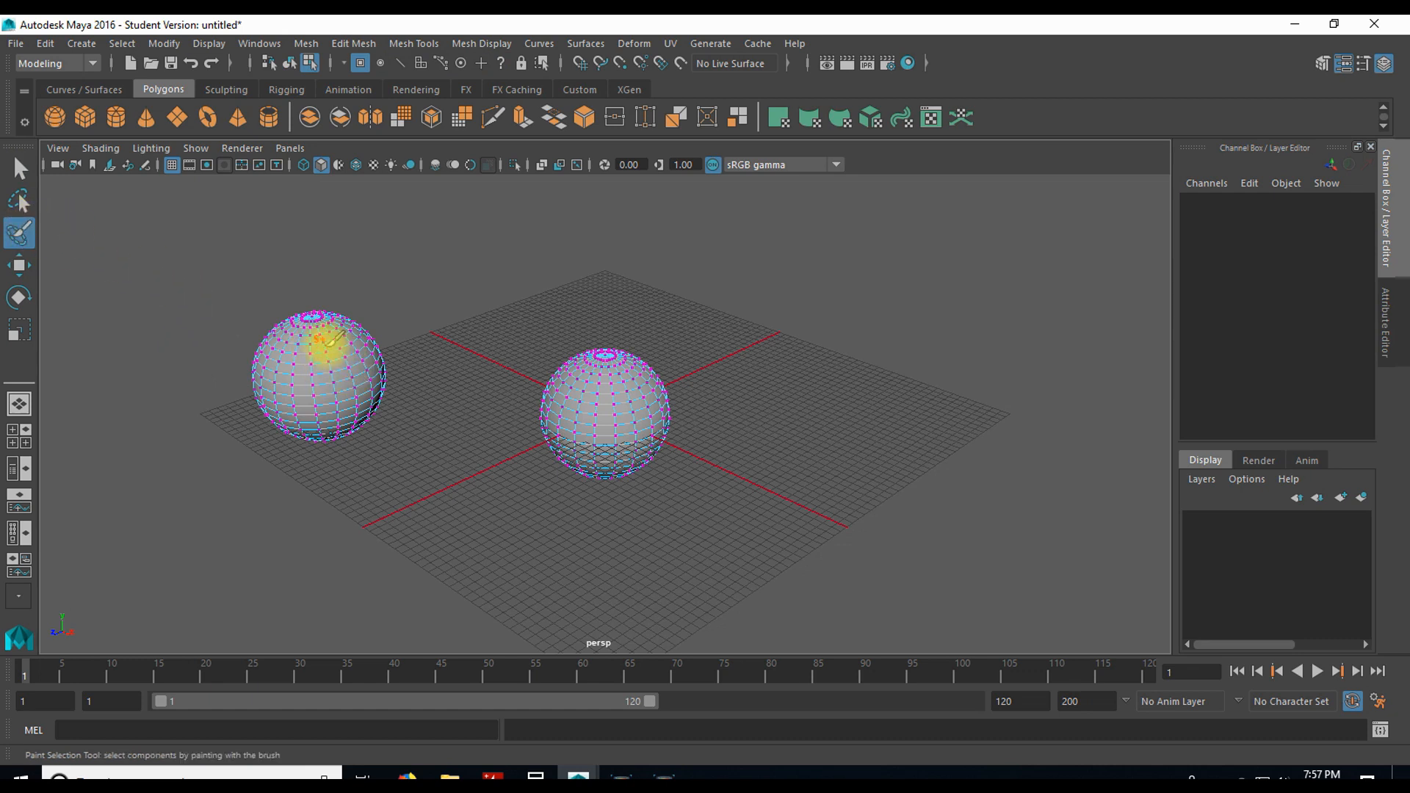
mouse_move(321, 350)
left_mouse_down()
mouse_move(293, 352)
mouse_move(337, 394)
mouse_move(290, 356)
mouse_move(320, 384)
mouse_move(335, 340)
left_mouse_up()
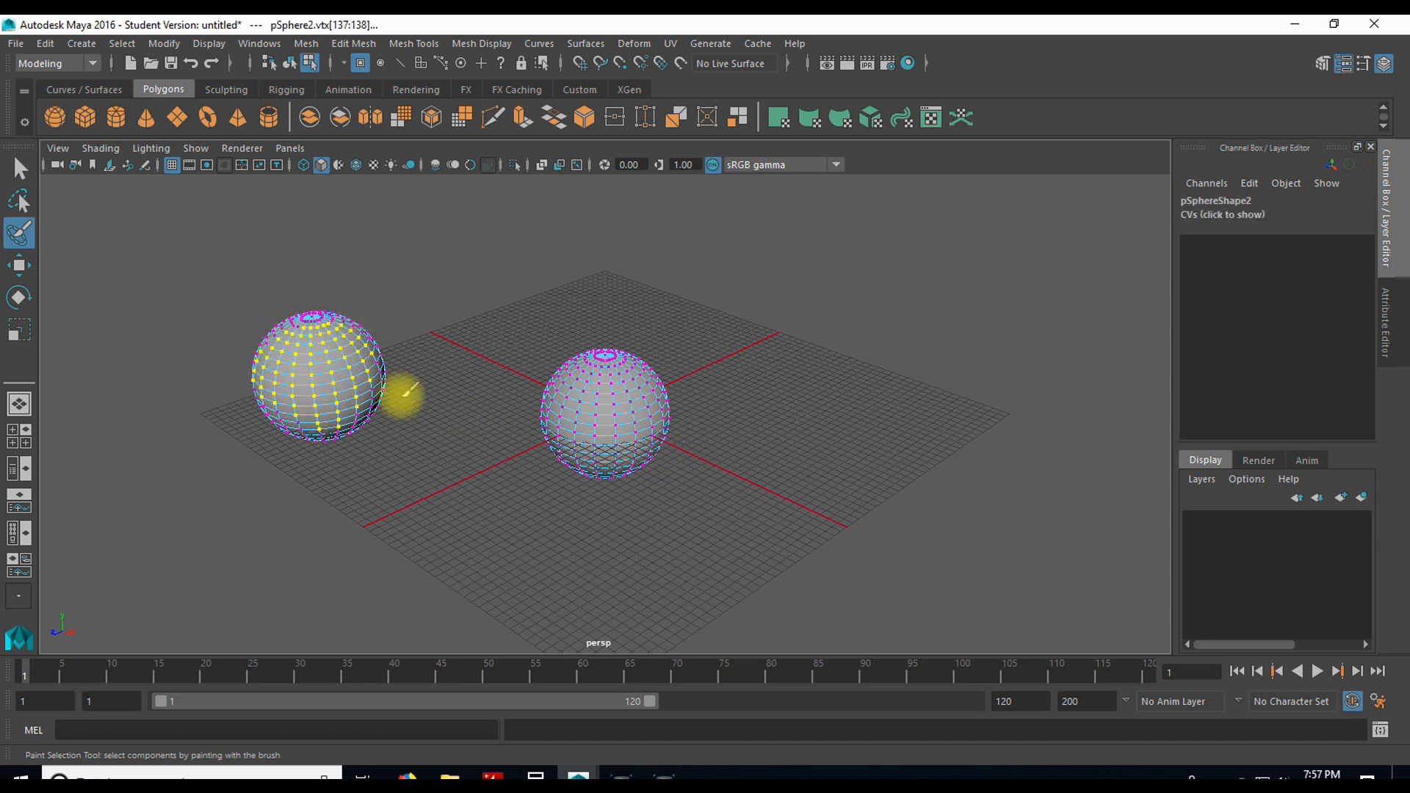
left_click(21, 266)
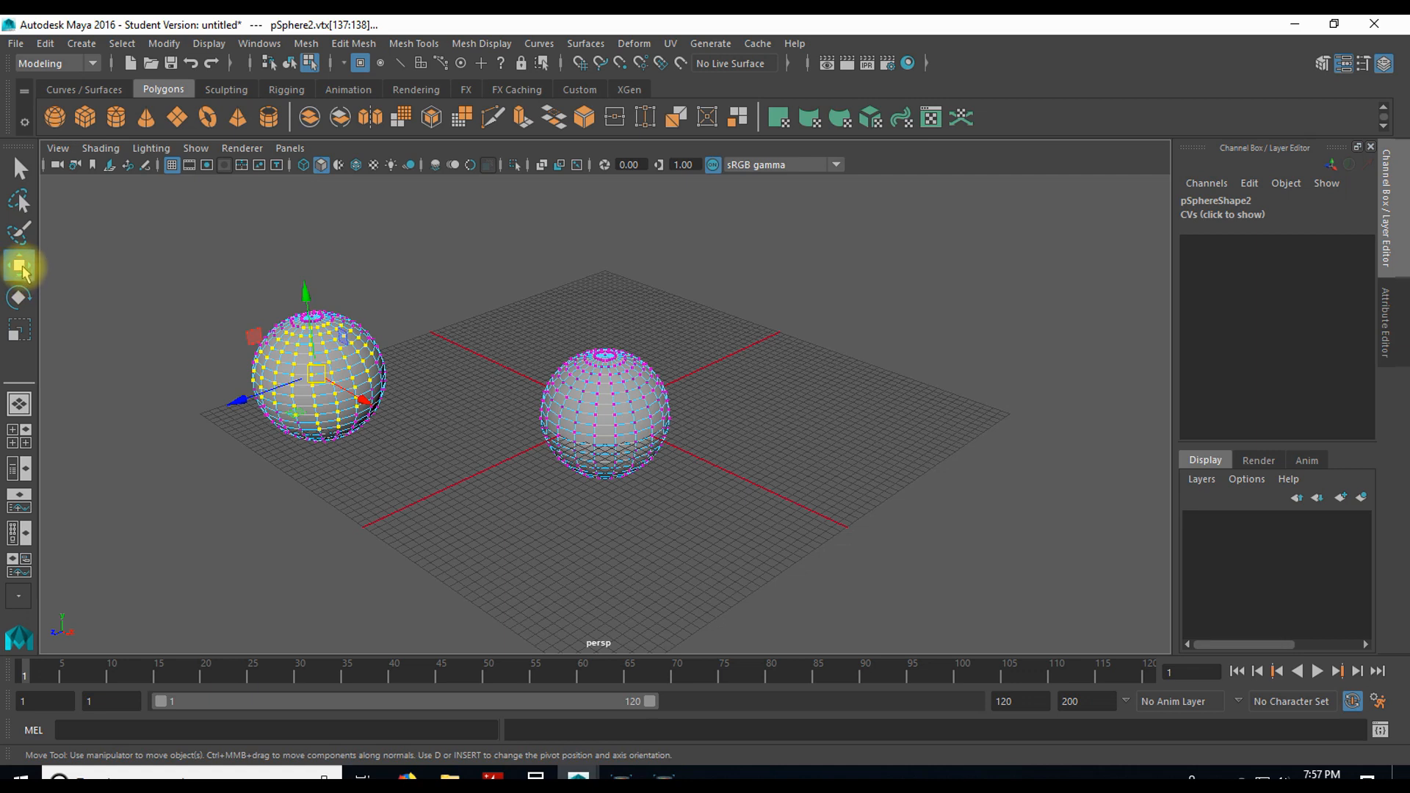
left_click_drag(324, 374, 383, 338)
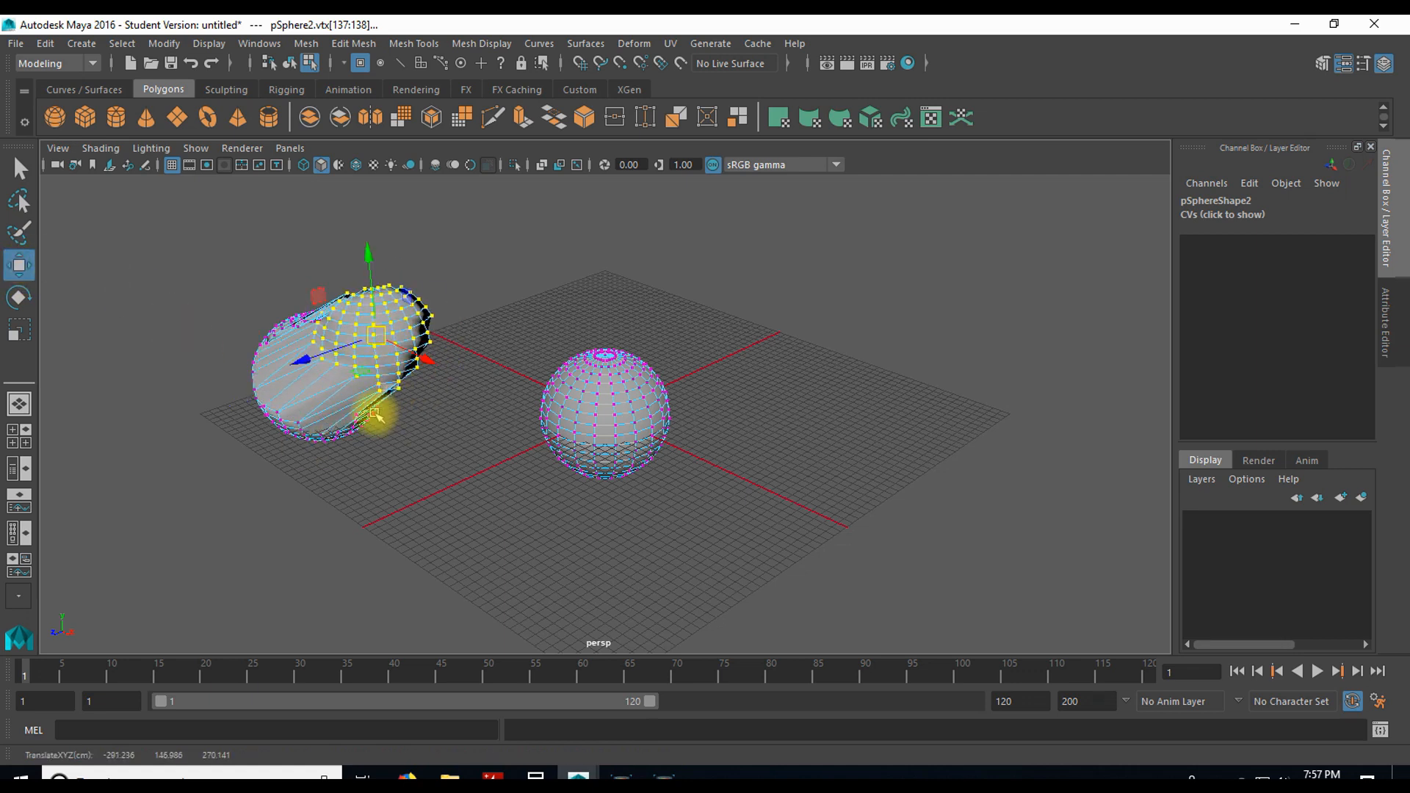
Step: Return to object mode and move the undeformed sphere to about X -40, Y 106, Z -40
right_click_drag(592, 296, 653, 272)
left_click(566, 400)
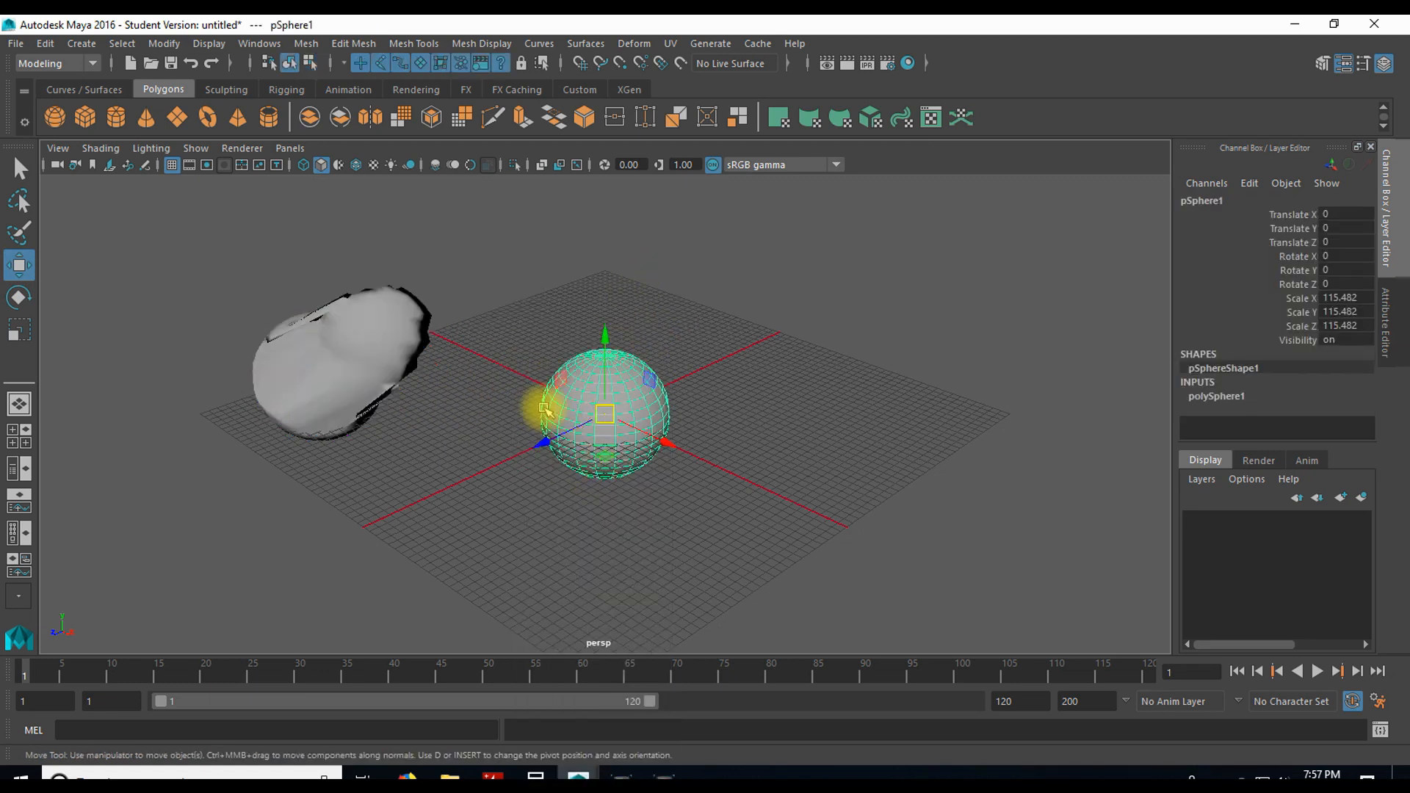
left_click_drag(599, 409, 604, 345)
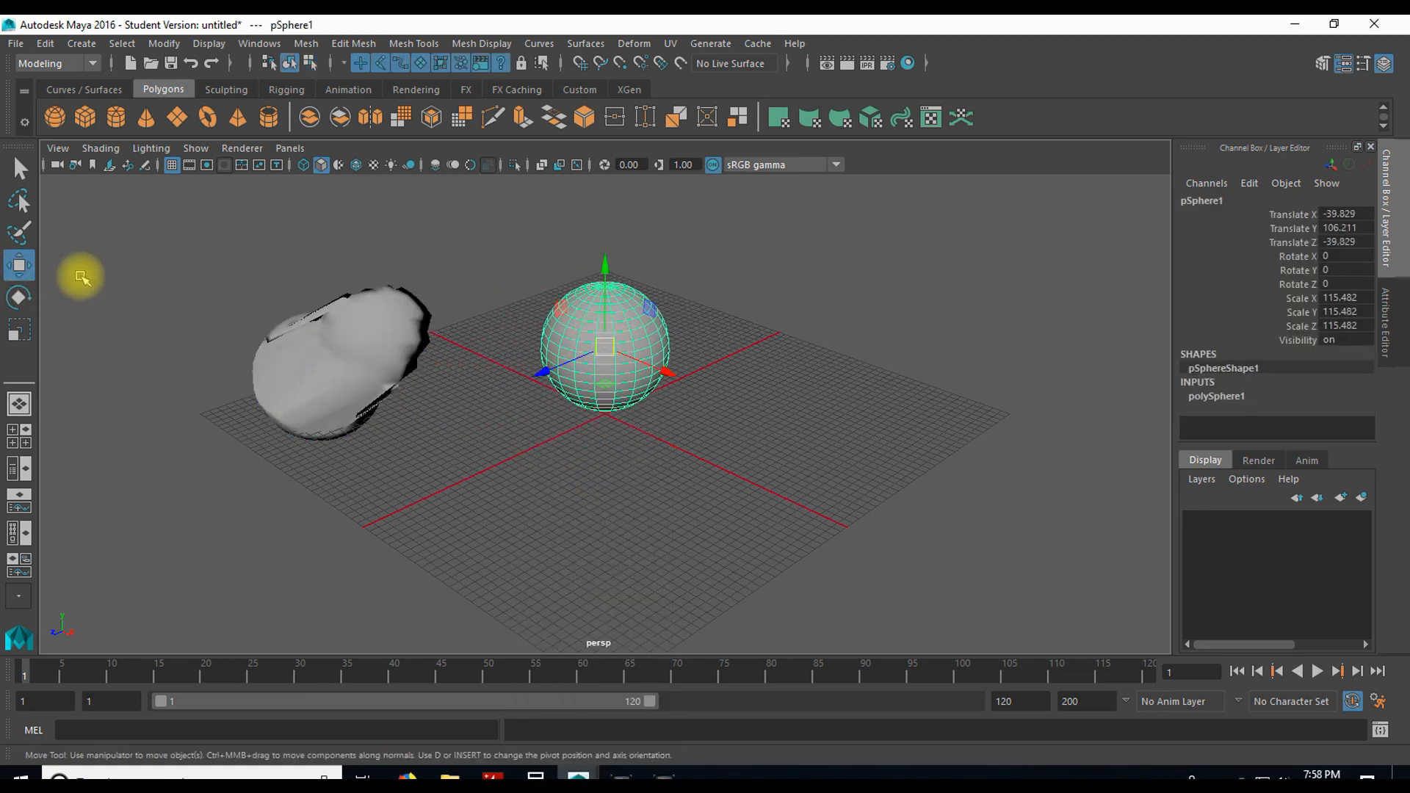
Step: Rotate the undeformed sphere freely to about X 5.3, Y 27.9, Z 34.9 degrees and deselect it
left_click(18, 298)
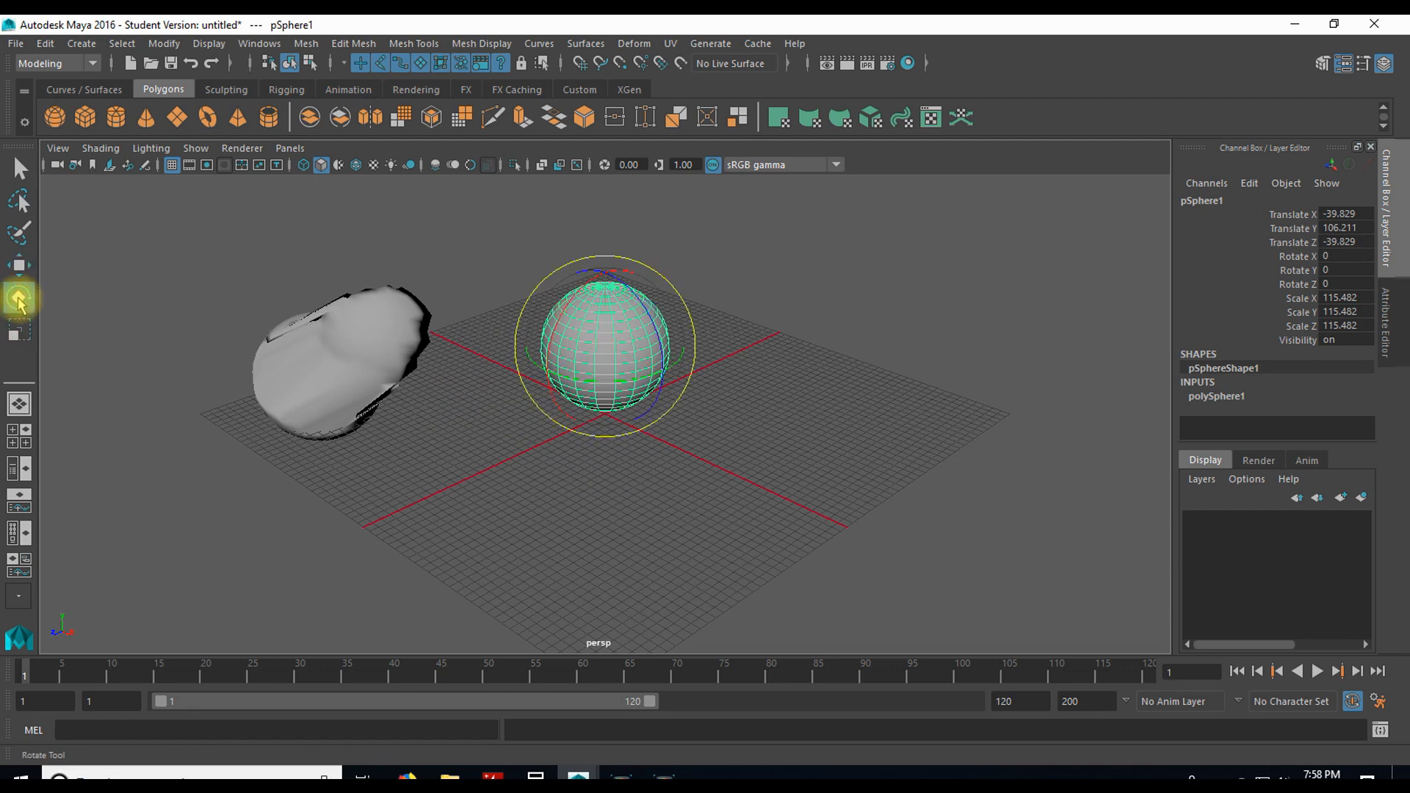
left_click_drag(529, 355, 554, 323)
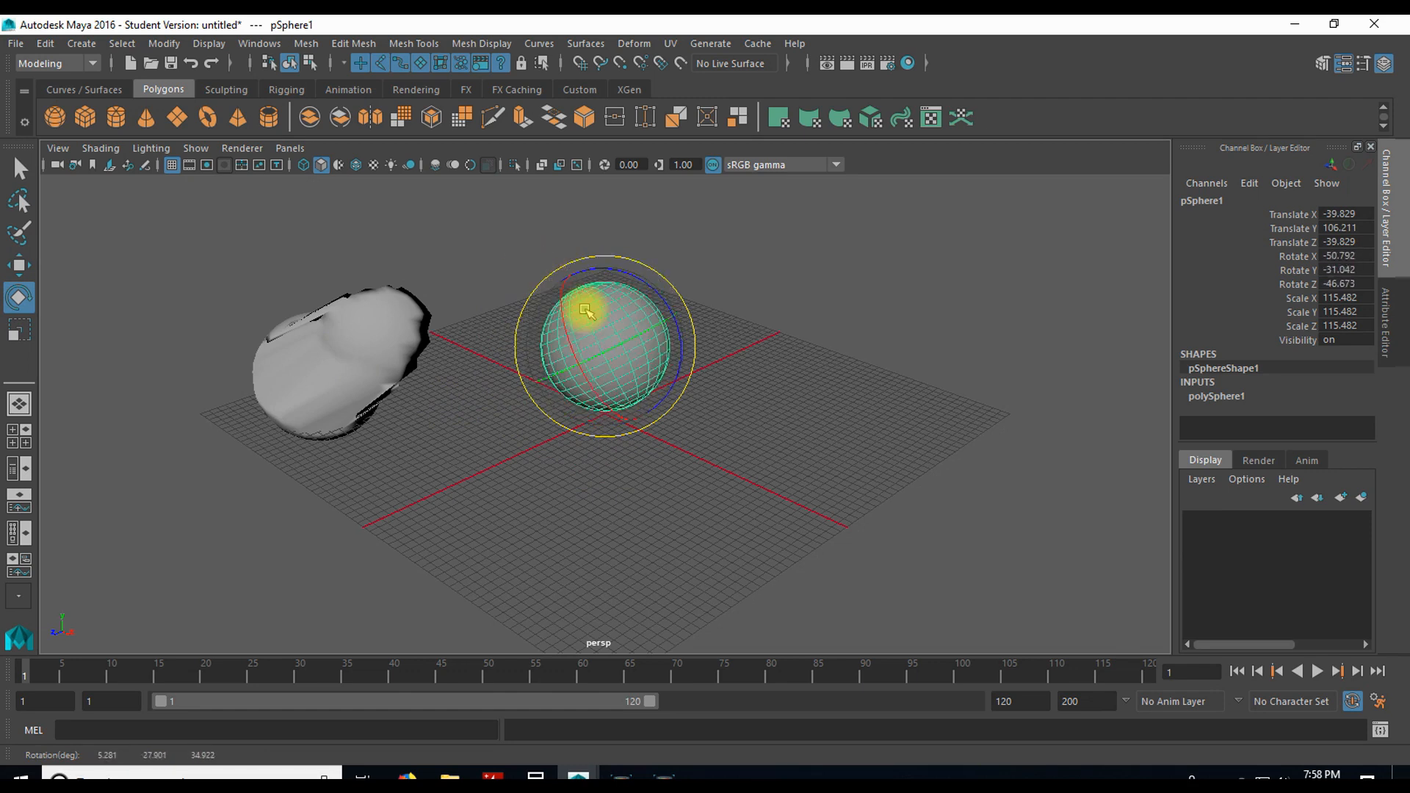
left_click(78, 289)
Step: Scale the undeformed sphere uniformly down to about 89.4
left_click(22, 332)
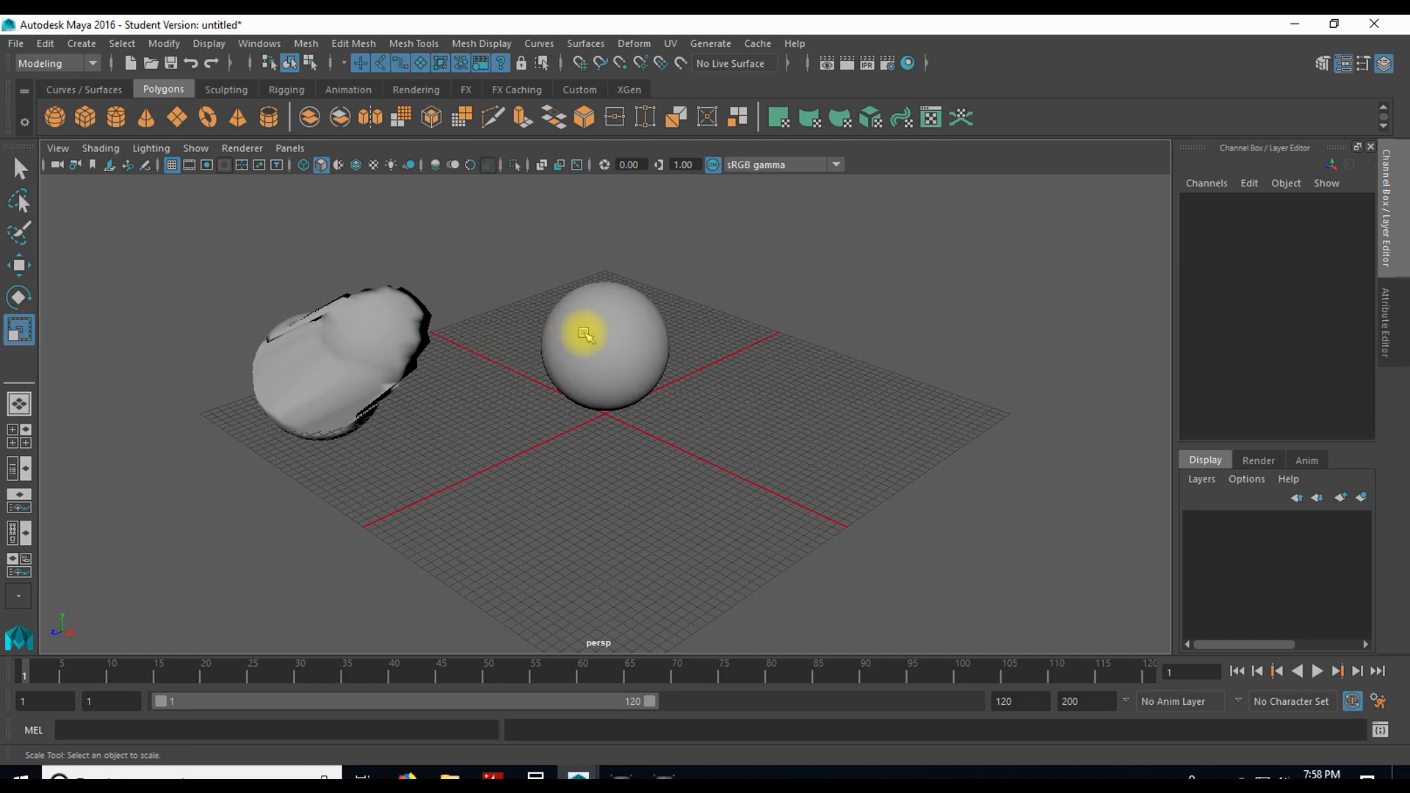
left_click(586, 334)
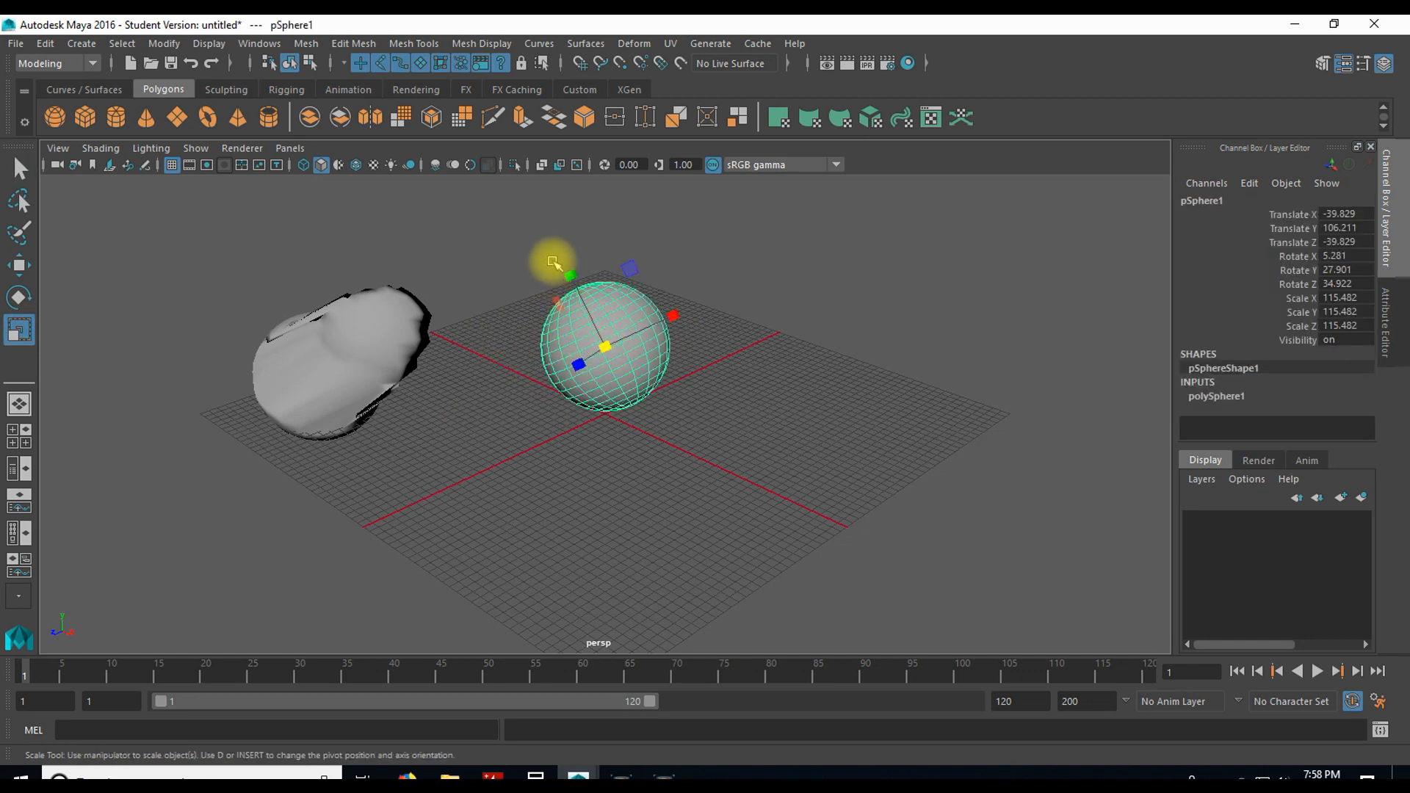
left_click_drag(606, 344, 576, 335)
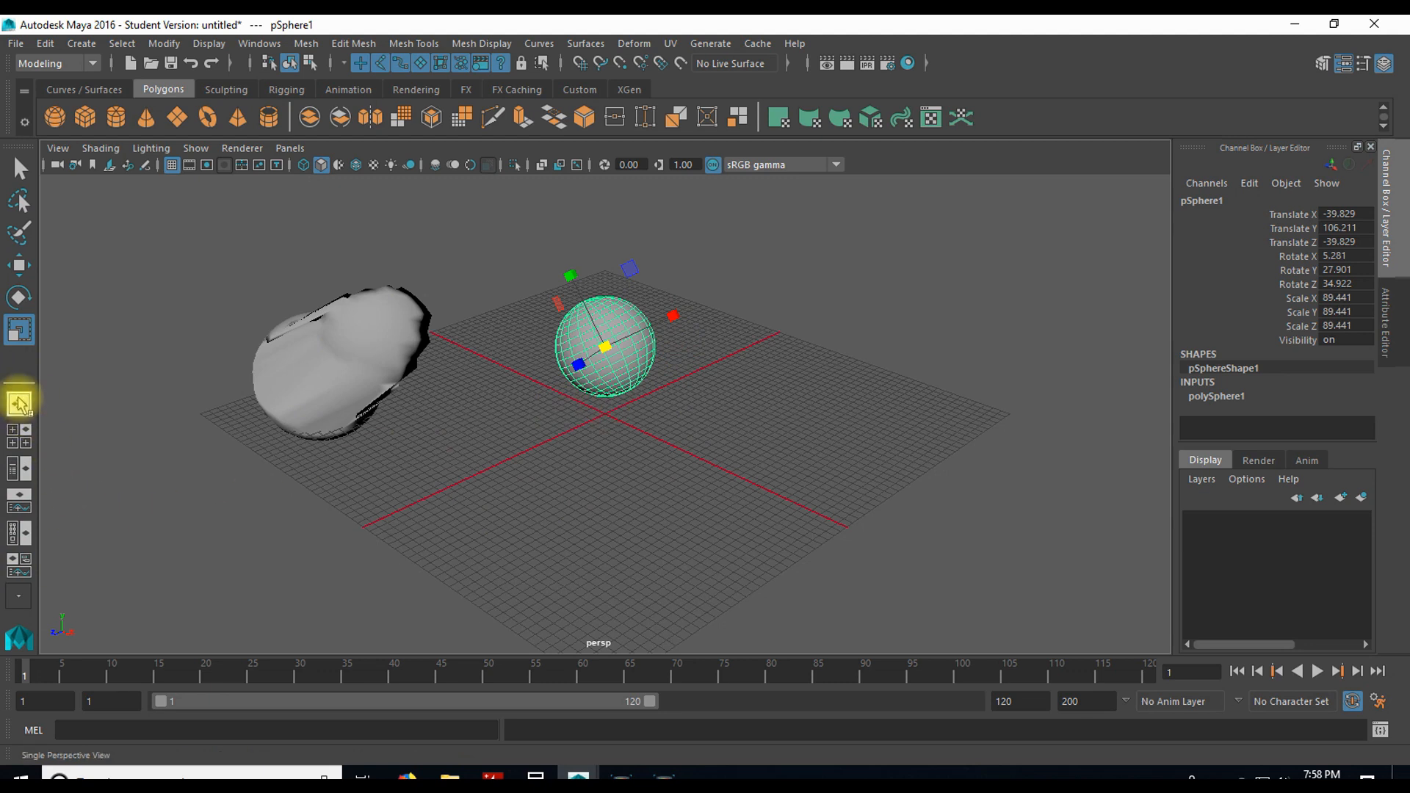
Step: Switch to the four-view layout and adjust the top view to show both spheres
left_click(20, 442)
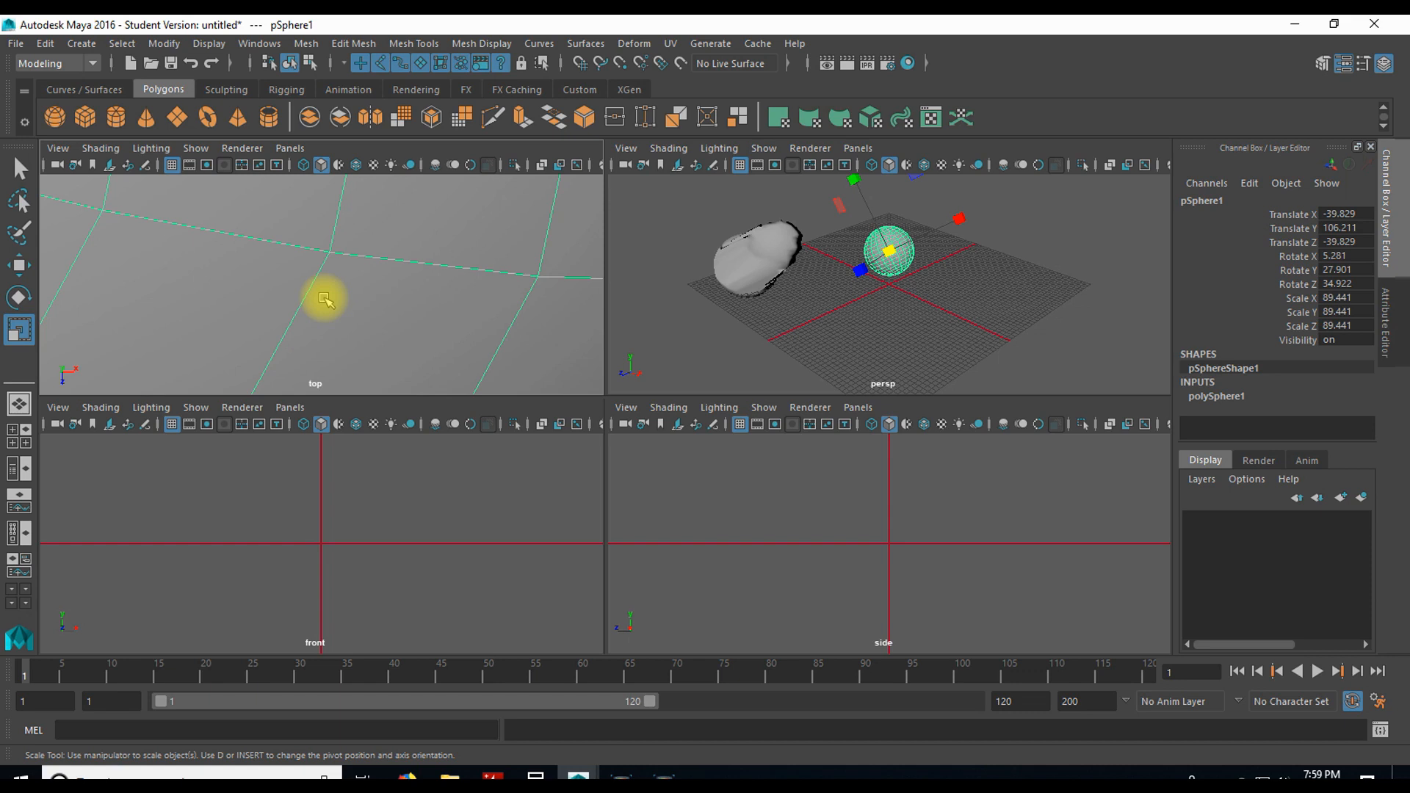
scroll(356, 270, "down", 10)
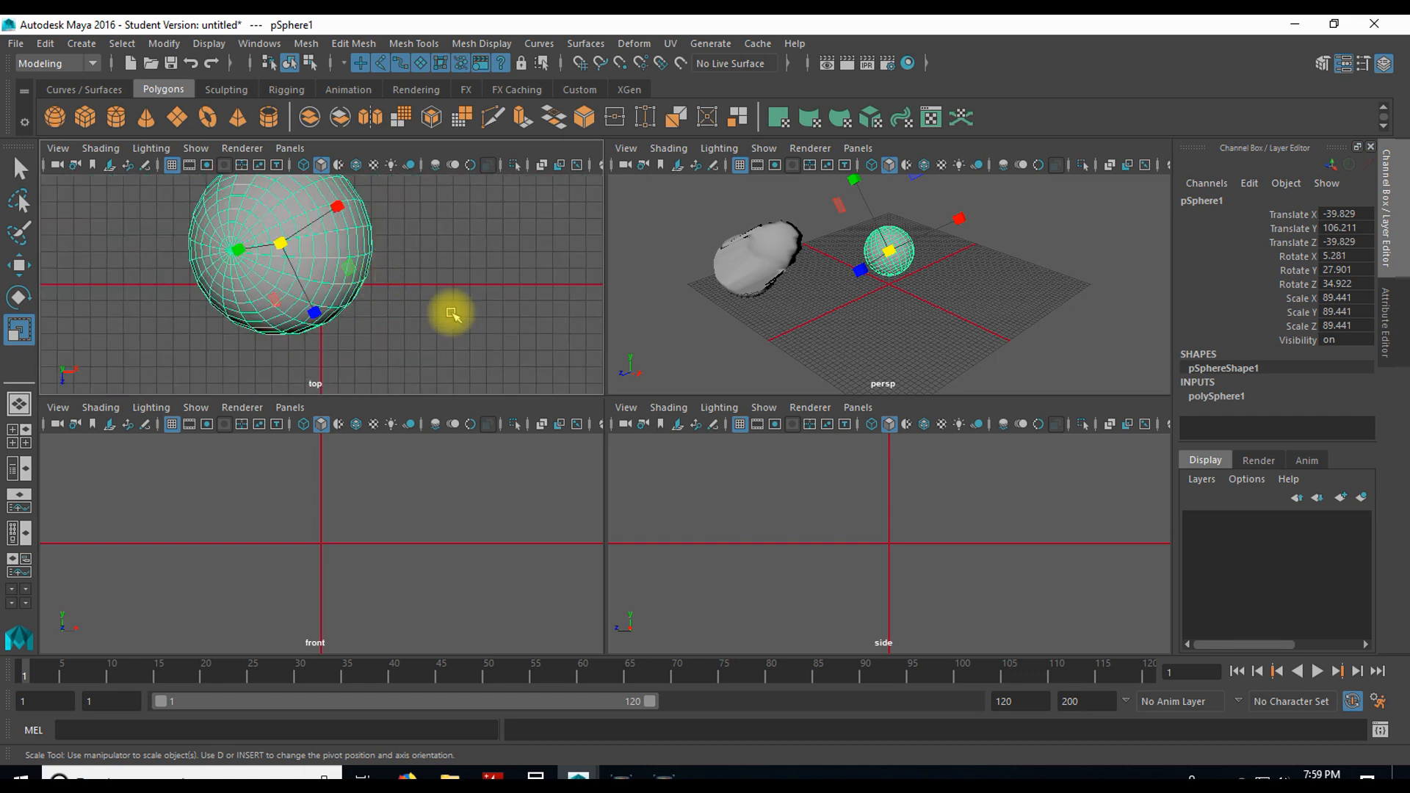
middle_click_drag(375, 275, 629, 360, "alt")
scroll(421, 311, "down", 10)
scroll(404, 310, "up", 4)
middle_click_drag(245, 298, 250, 230, "alt")
middle_click_drag(296, 295, 243, 312, "alt")
scroll(285, 270, "up", 4)
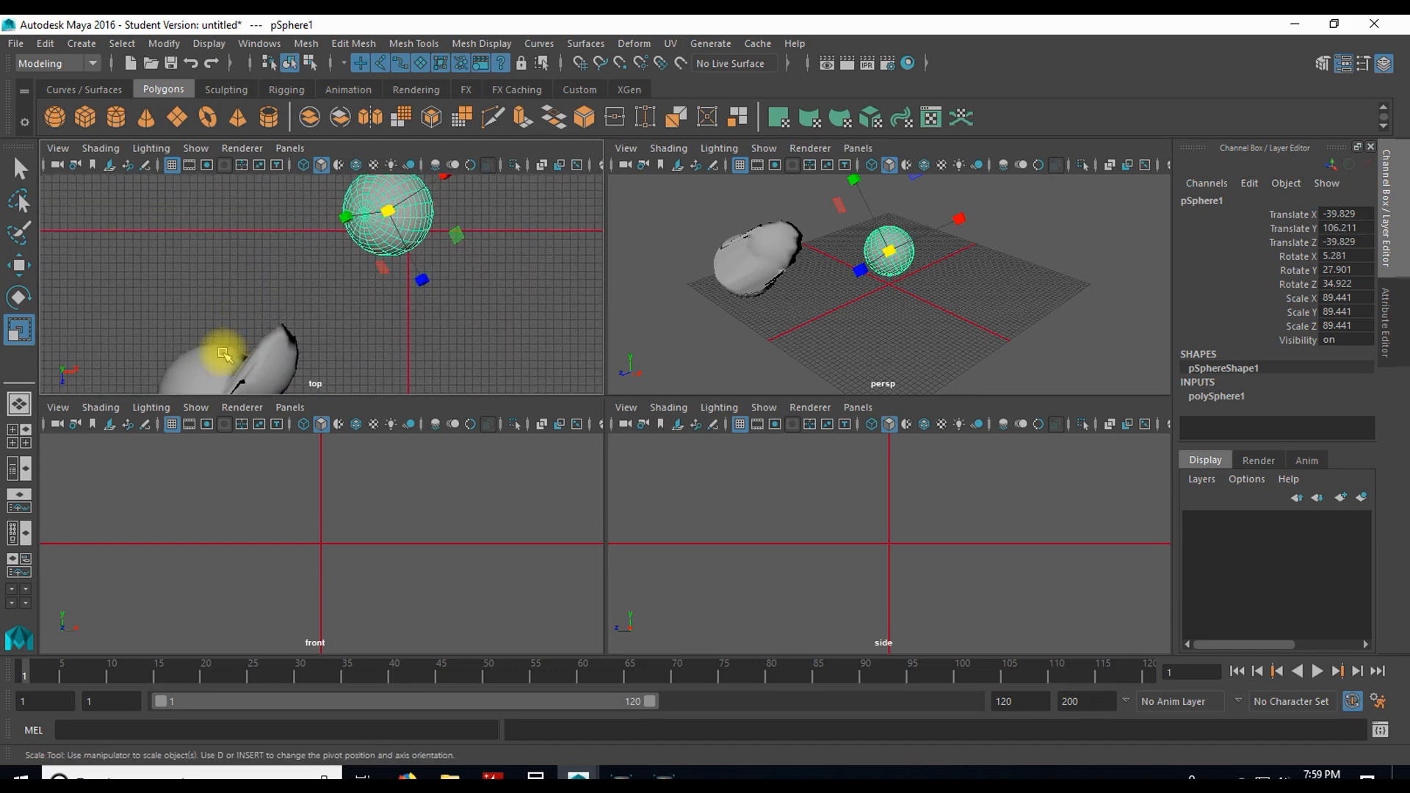
Step: Select the deformed sphere and frame it in the side and front views
left_click(224, 354)
scroll(842, 285, "up", 5)
mouse_move(842, 285)
left_mouse_down("alt")
mouse_move(853, 254)
mouse_move(825, 249)
mouse_move(828, 266)
left_mouse_up("alt")
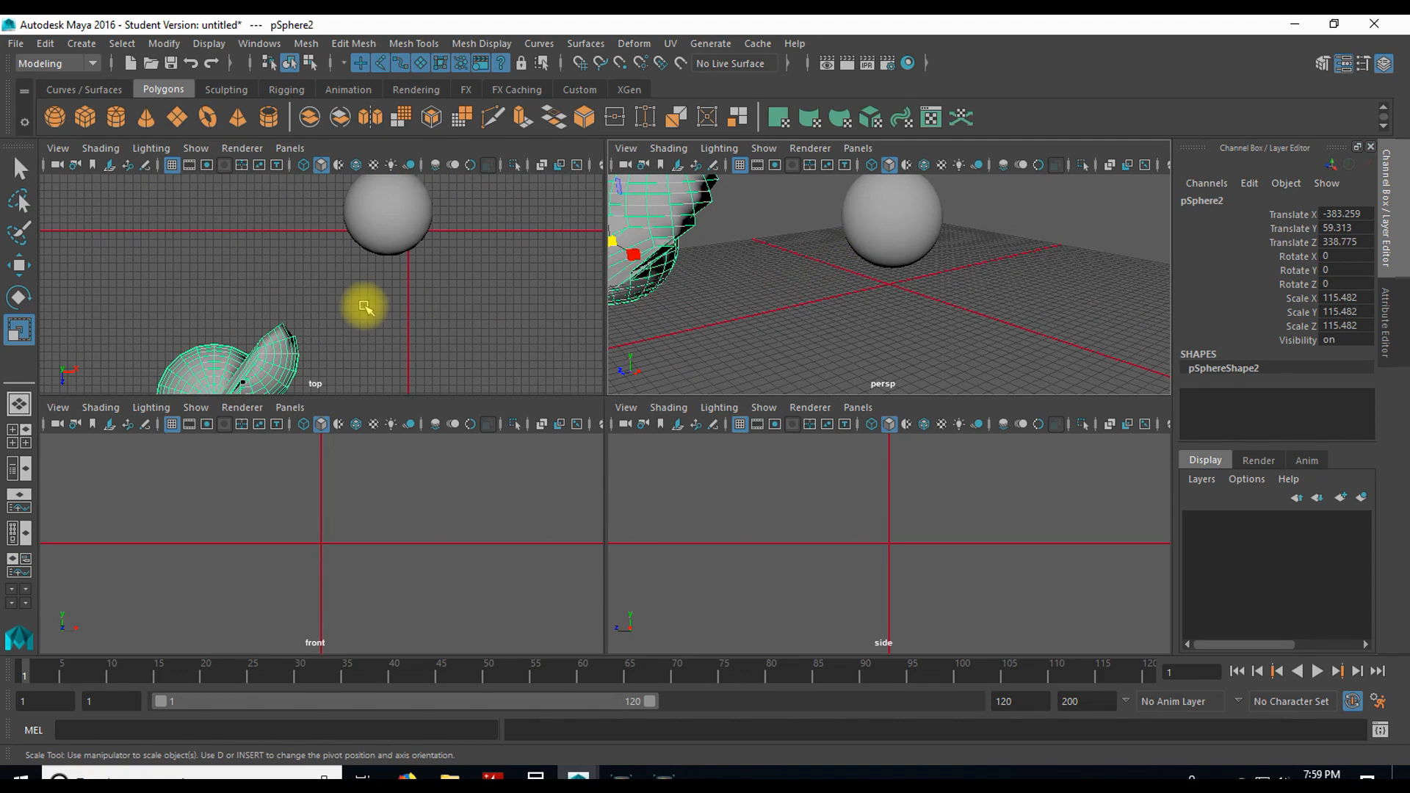
scroll(365, 306, "down", 3)
middle_click_drag(394, 305, 419, 285, "alt")
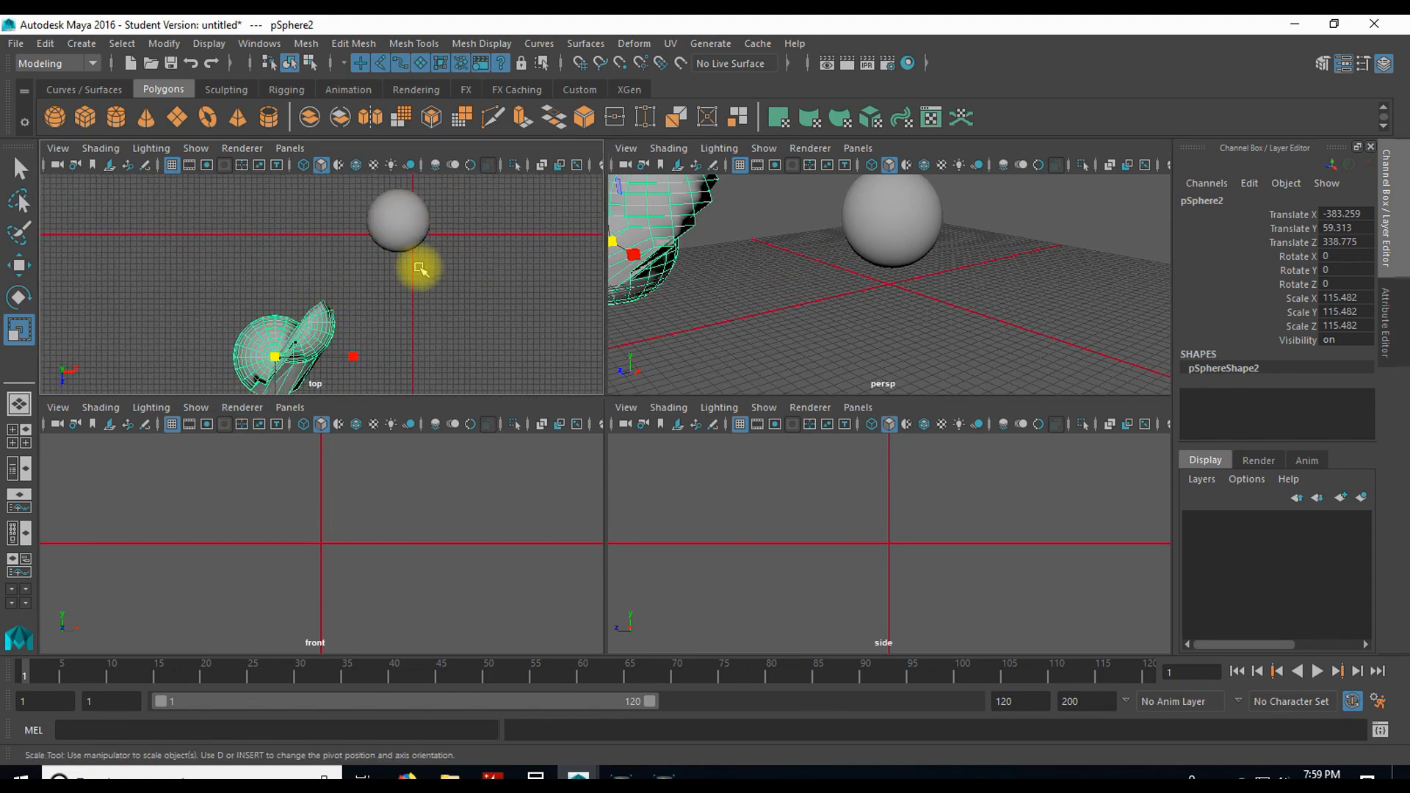
middle_click_drag(444, 274, 359, 289, "alt")
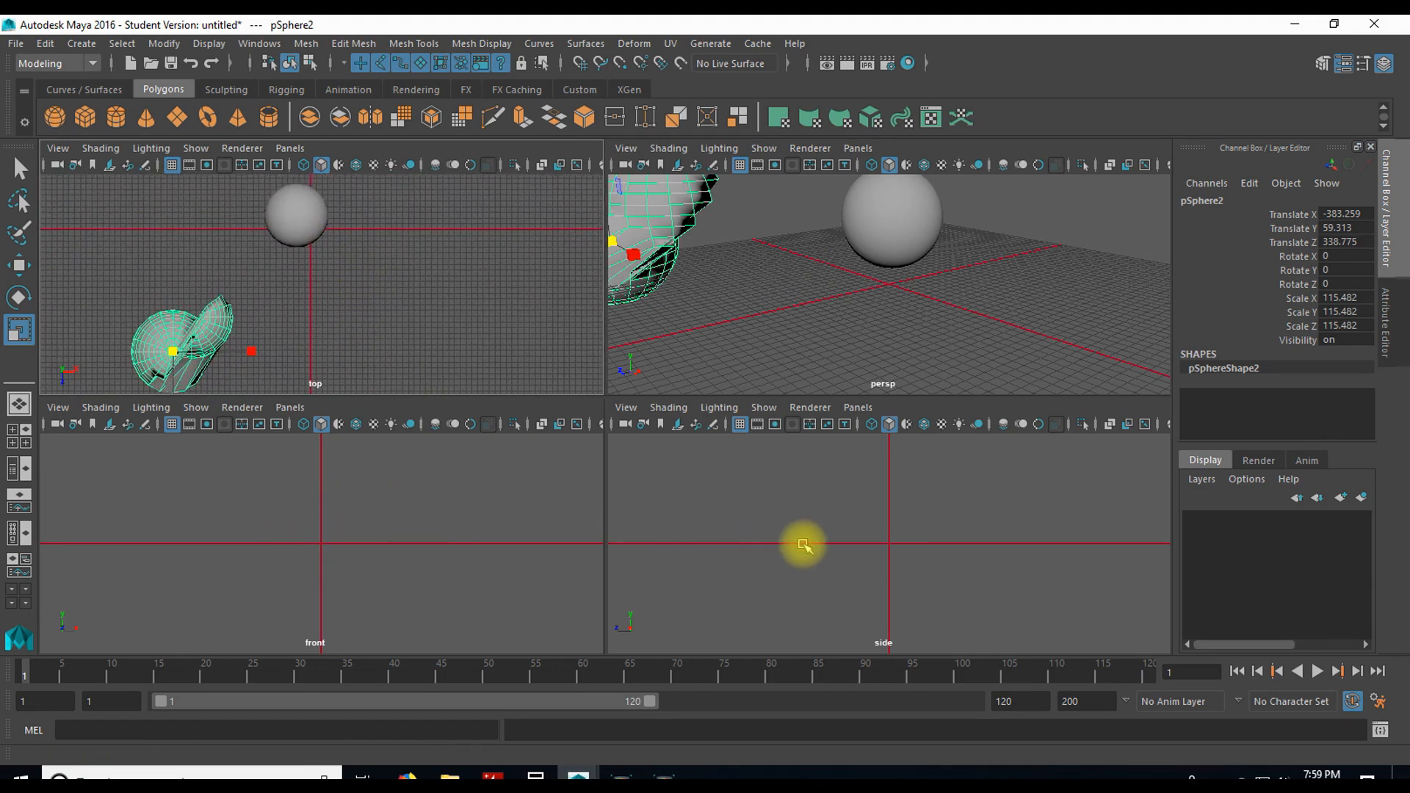
key("f")
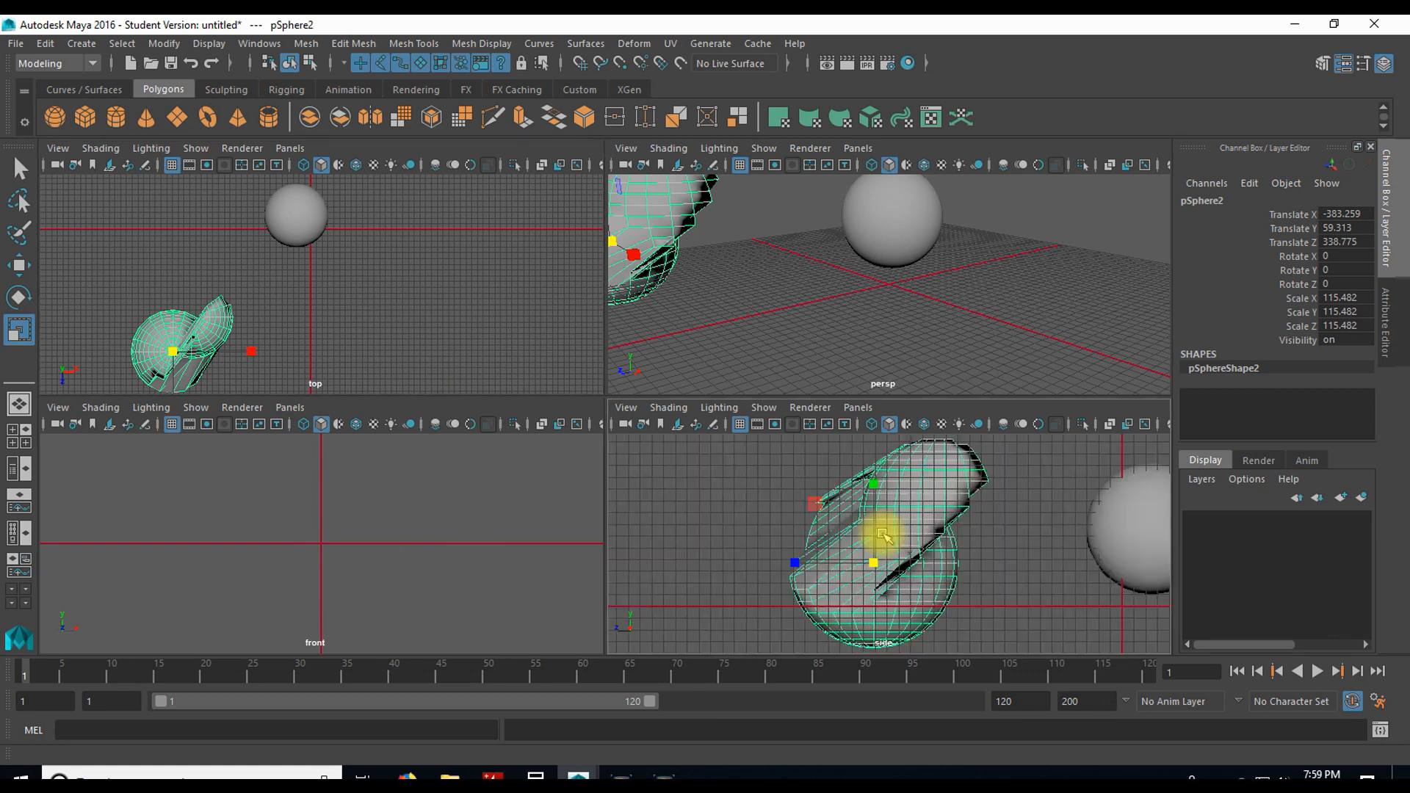
key("f")
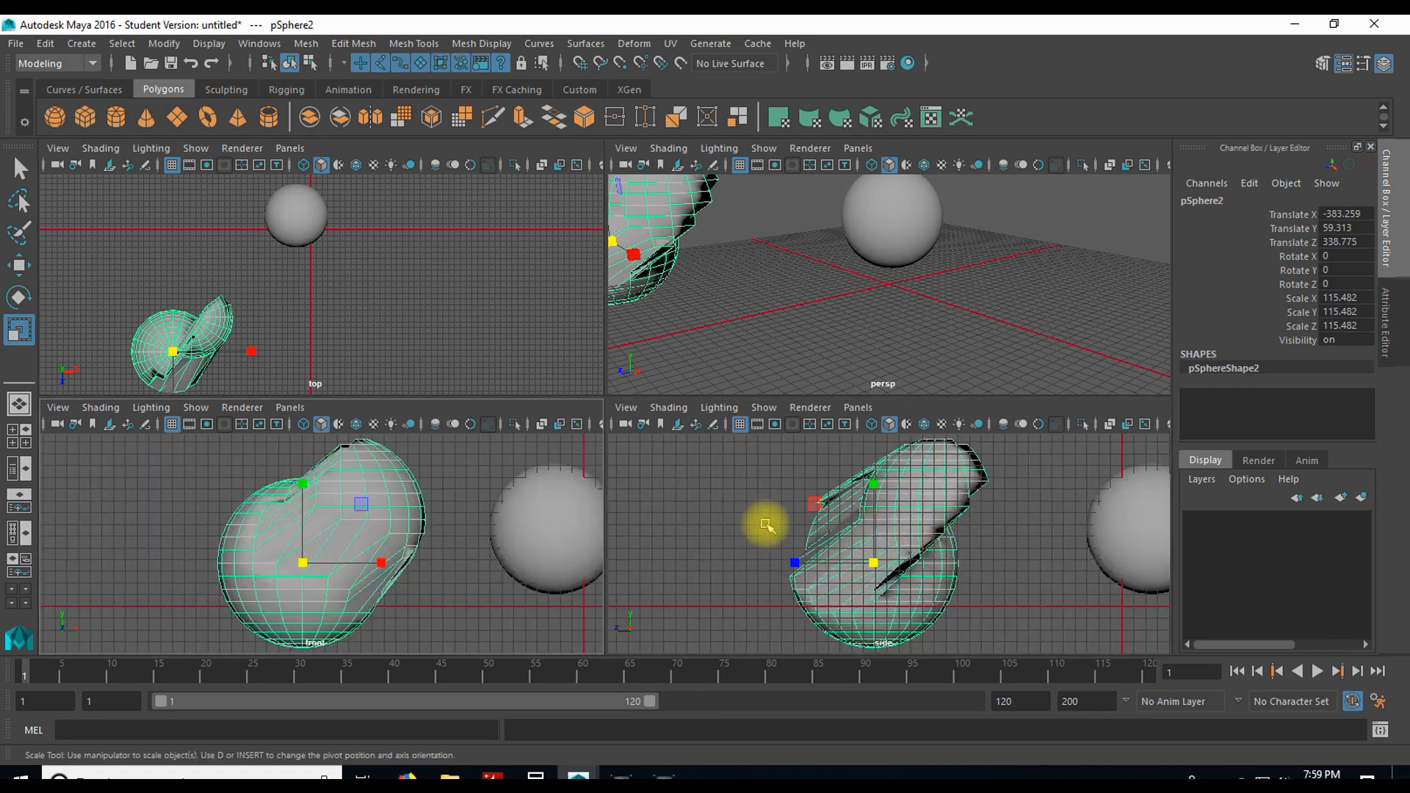
Step: View the Persp/Graph, Persp/Graph/Hypergraph and Hypershade/Persp layouts in turn
left_click(24, 504)
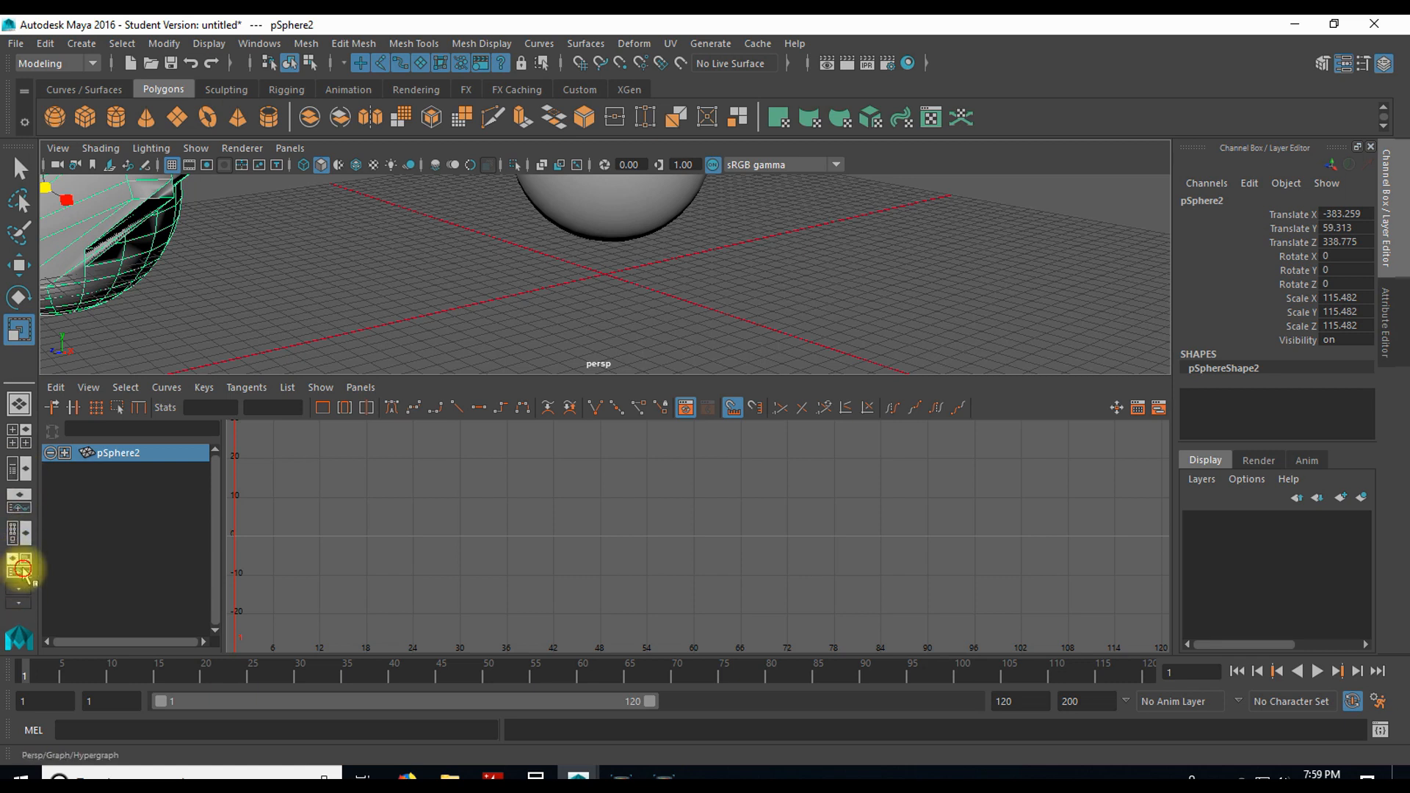
left_click(22, 570)
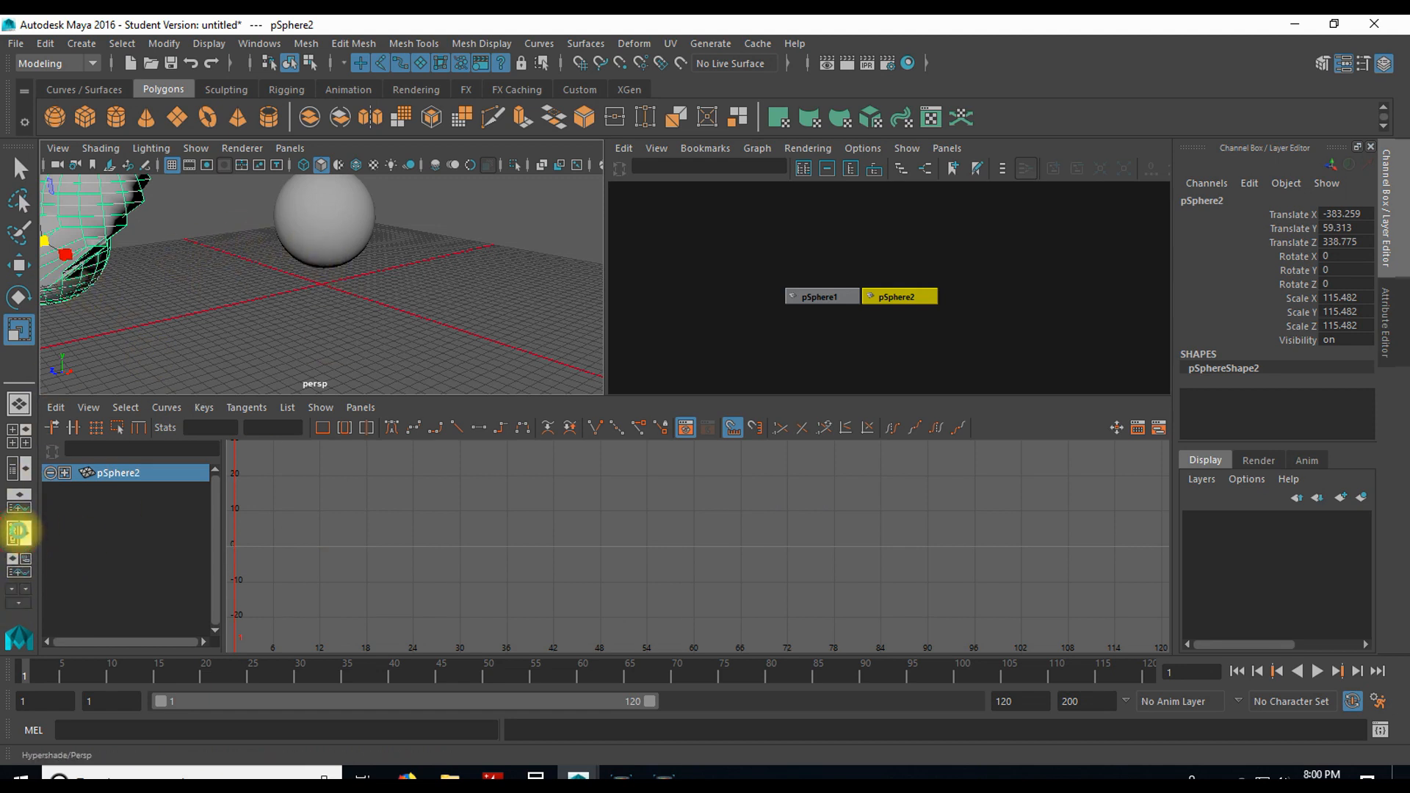
left_click(21, 533)
left_click(191, 261)
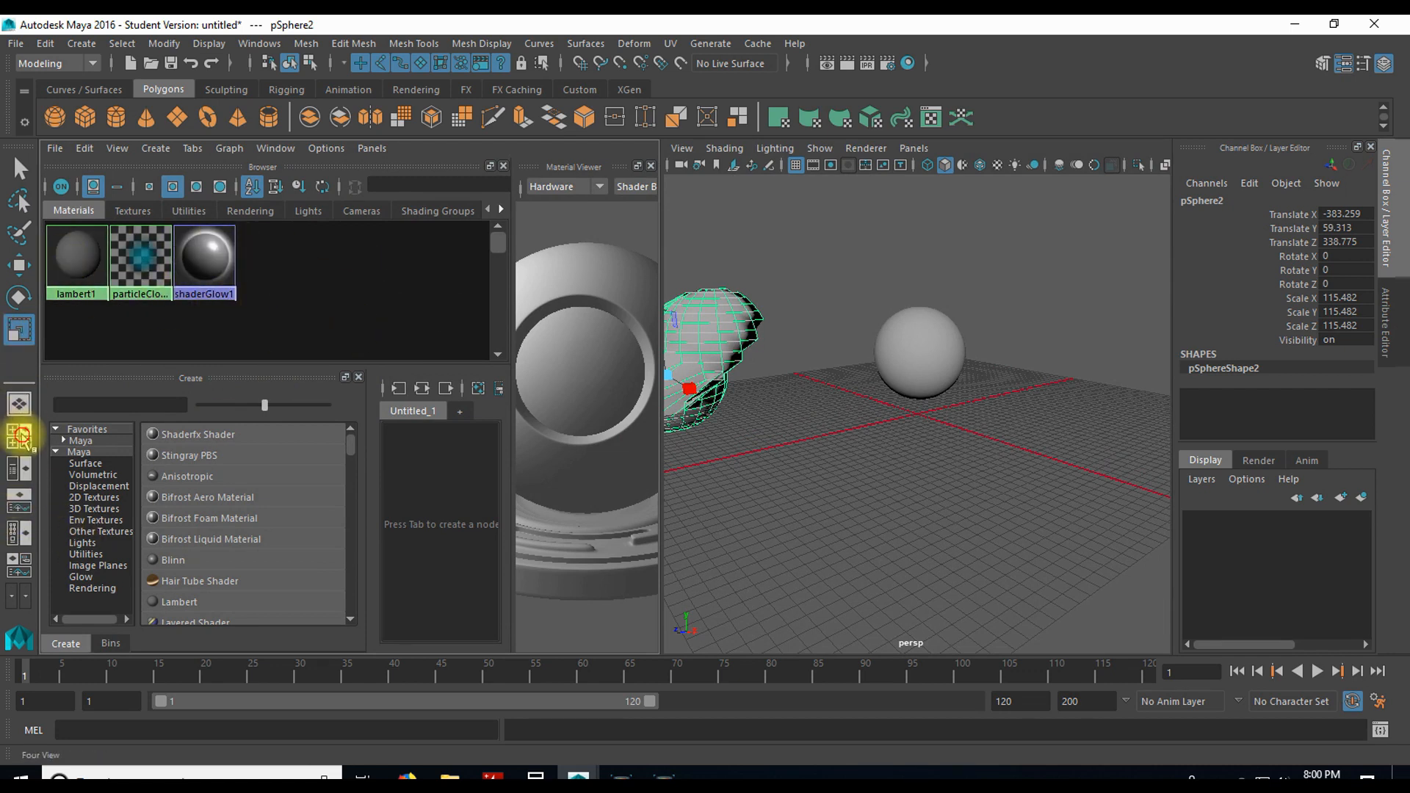
Step: Restore the four-view layout, and toggle the perspective view to full size and back
left_click(21, 436)
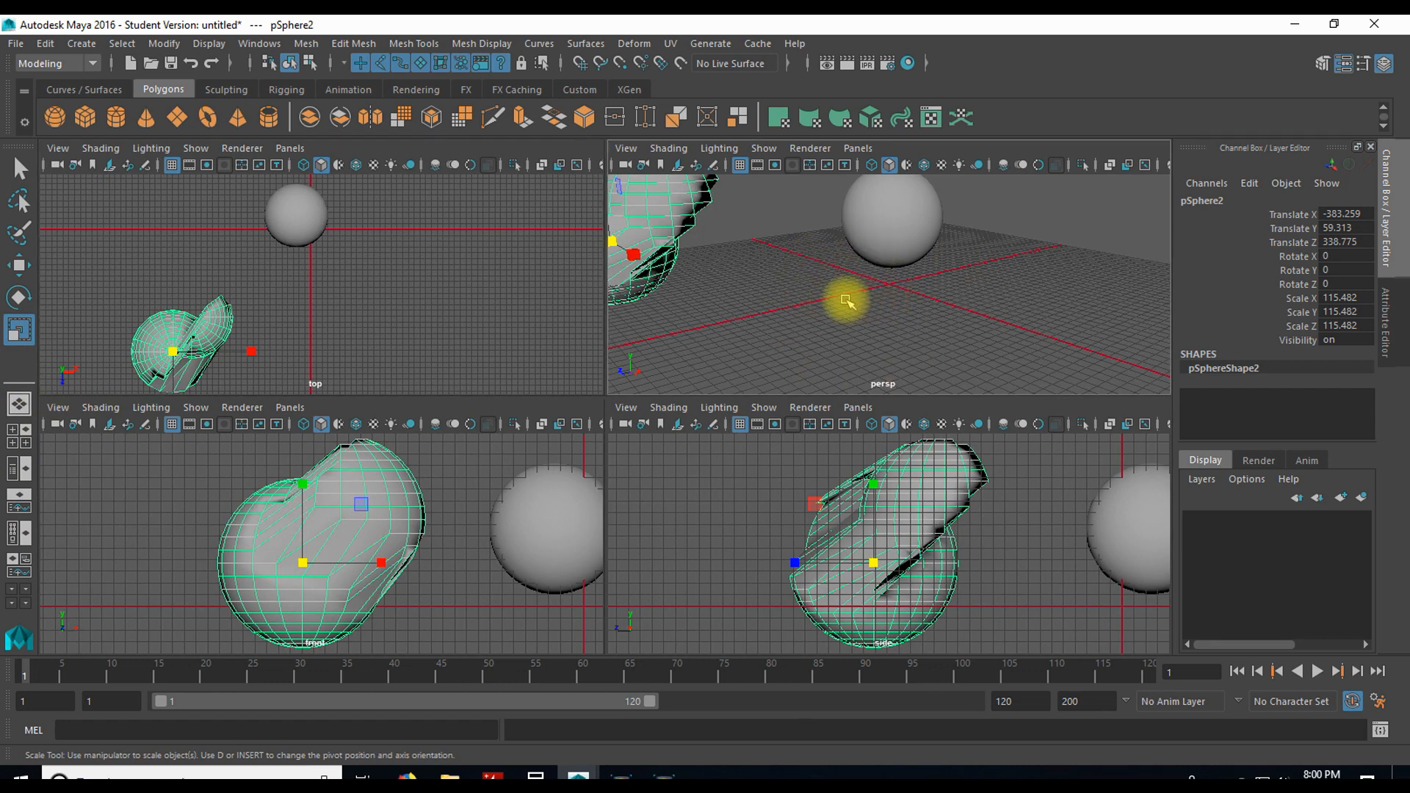
key("space")
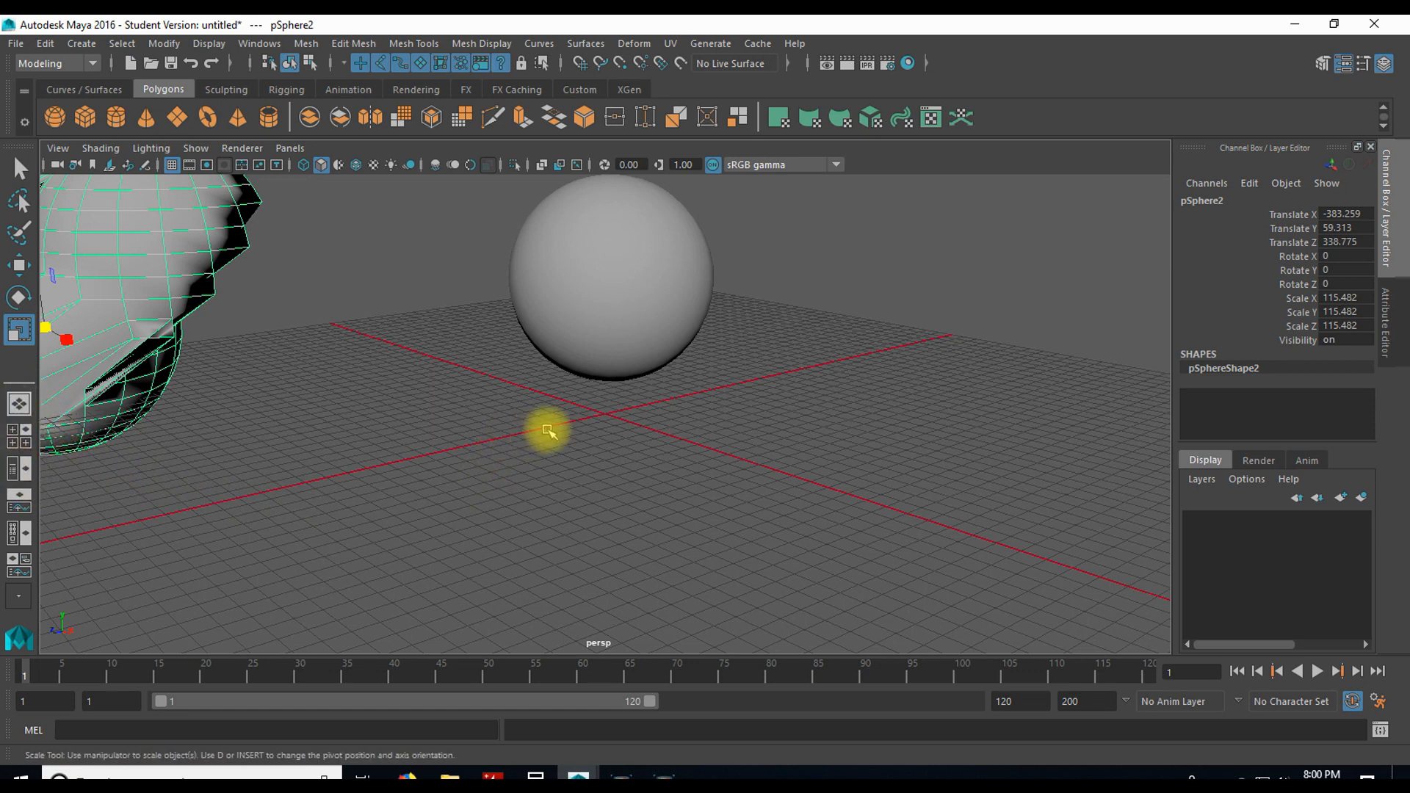
key("space")
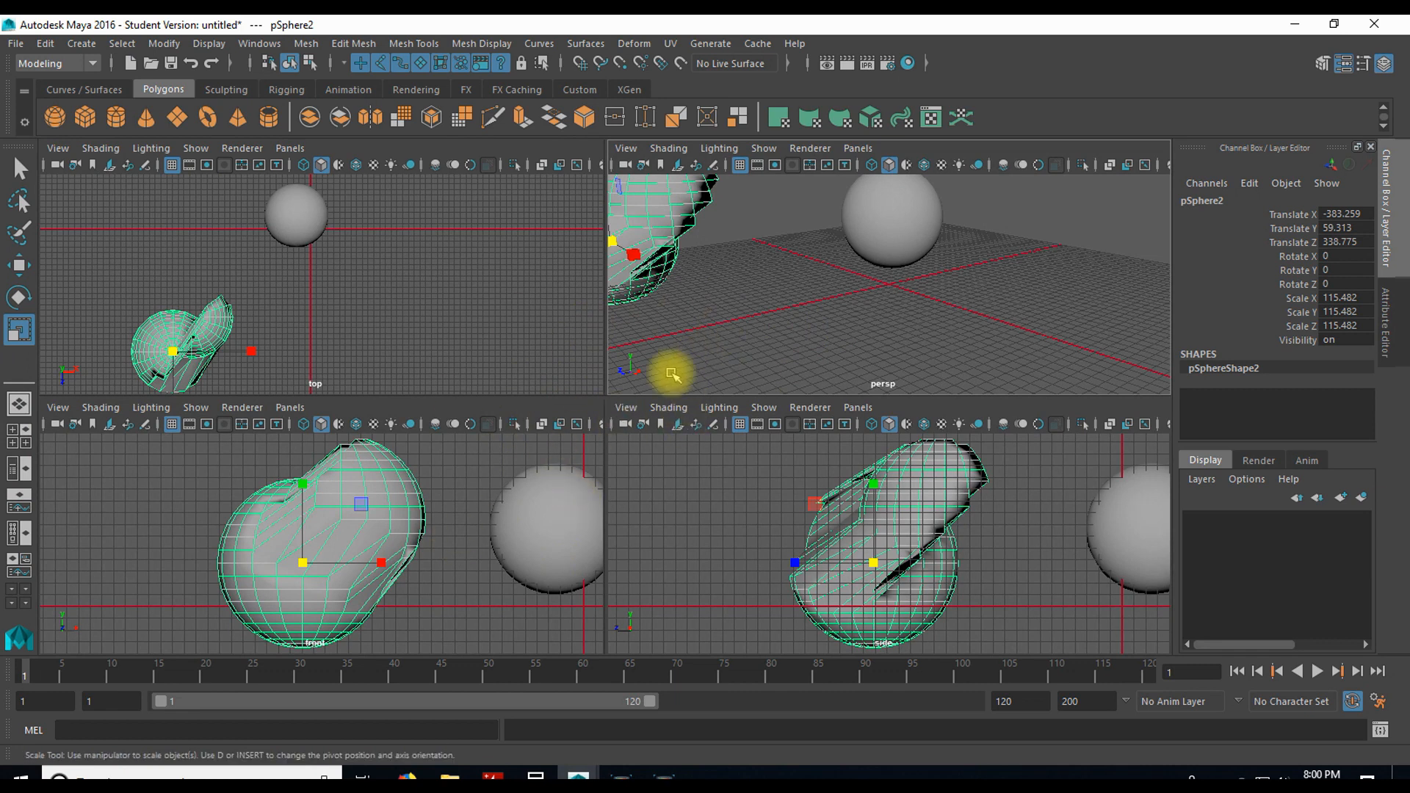
Step: Switch to the layout that shows the Outliner beside the perspective view
left_click(19, 469)
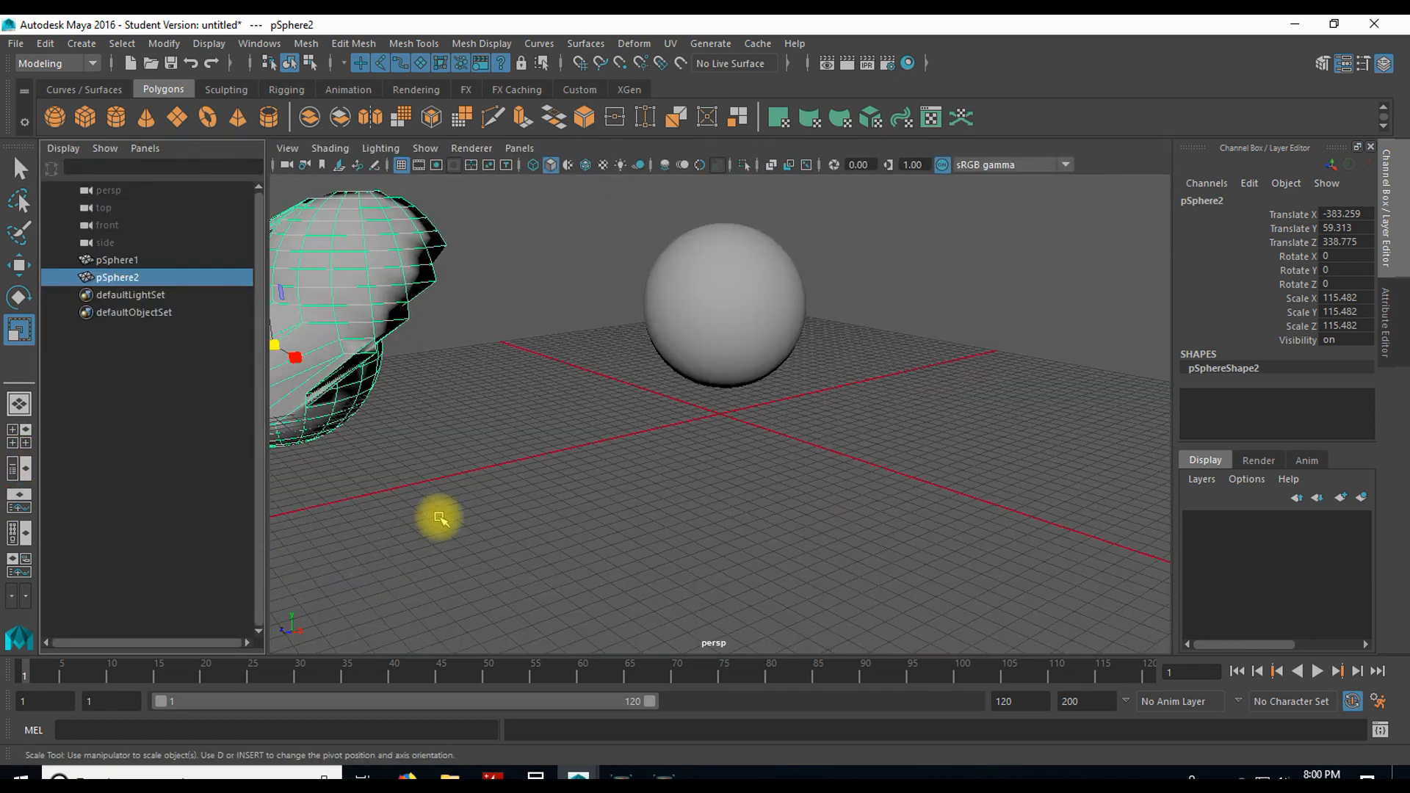
Step: Toggle the perspective view beside the Outliner, and restore the four-view layout
key("space")
key("space")
key("space")
key("space")
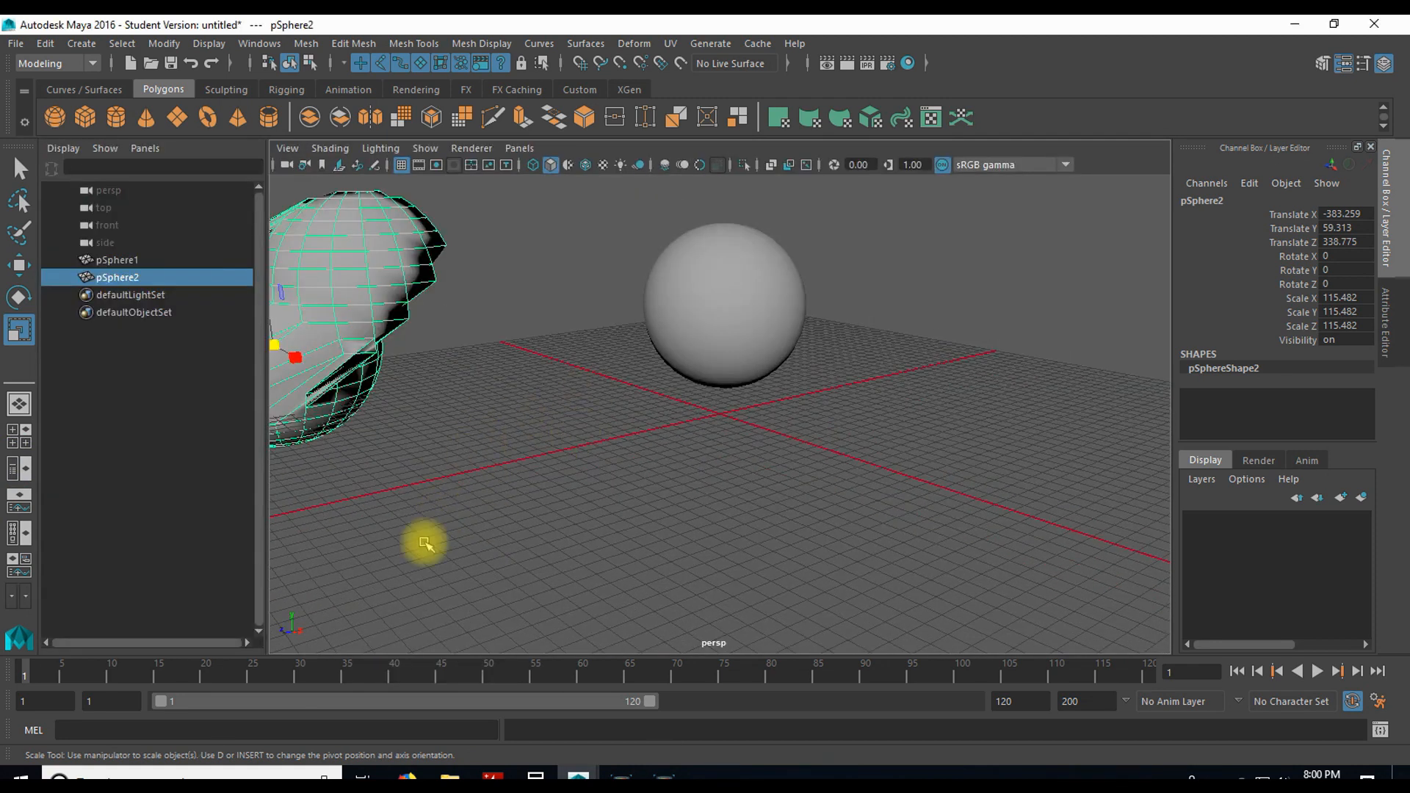
left_click(18, 431)
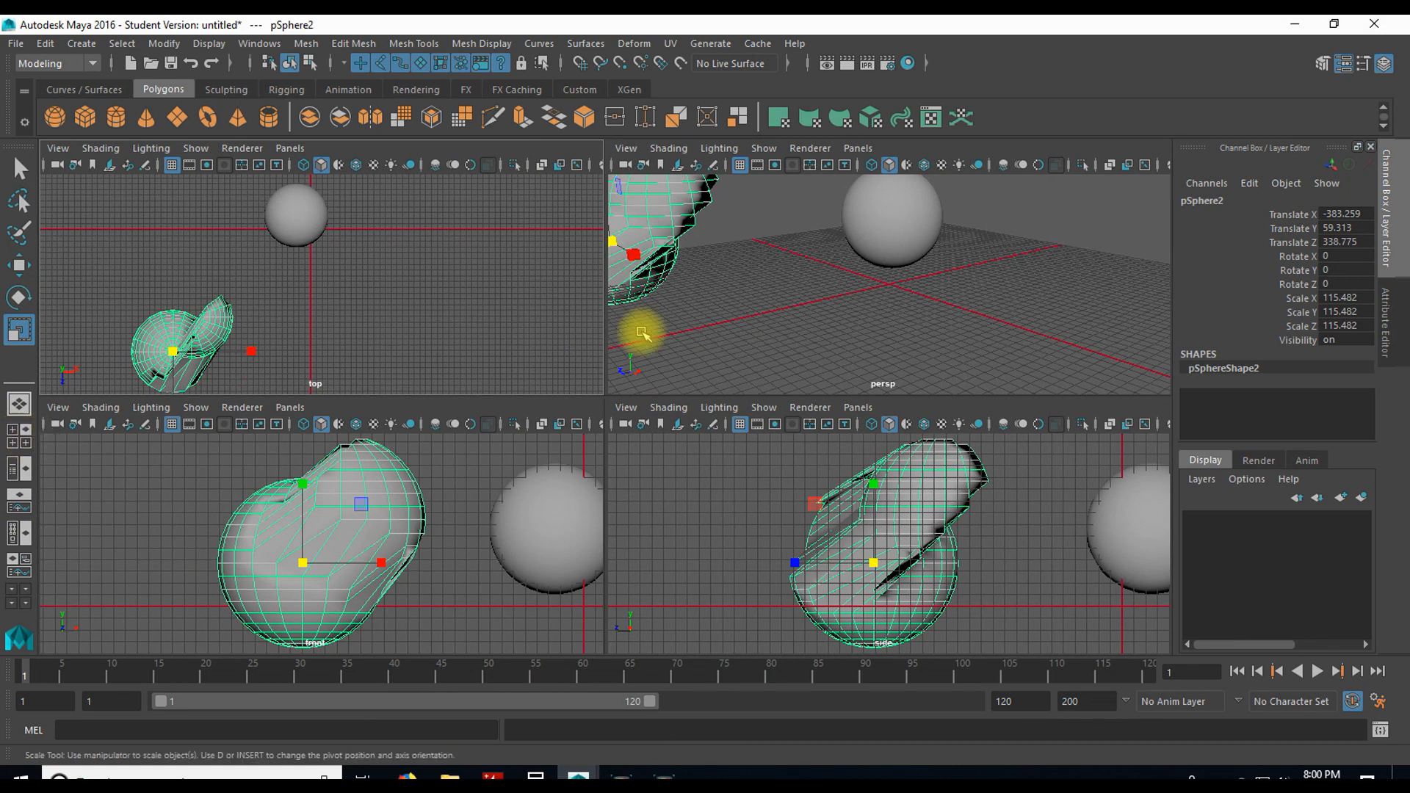
Step: Enlarge the perspective, top and side views to full size in turn, returning to the four-view layout each time
key("space")
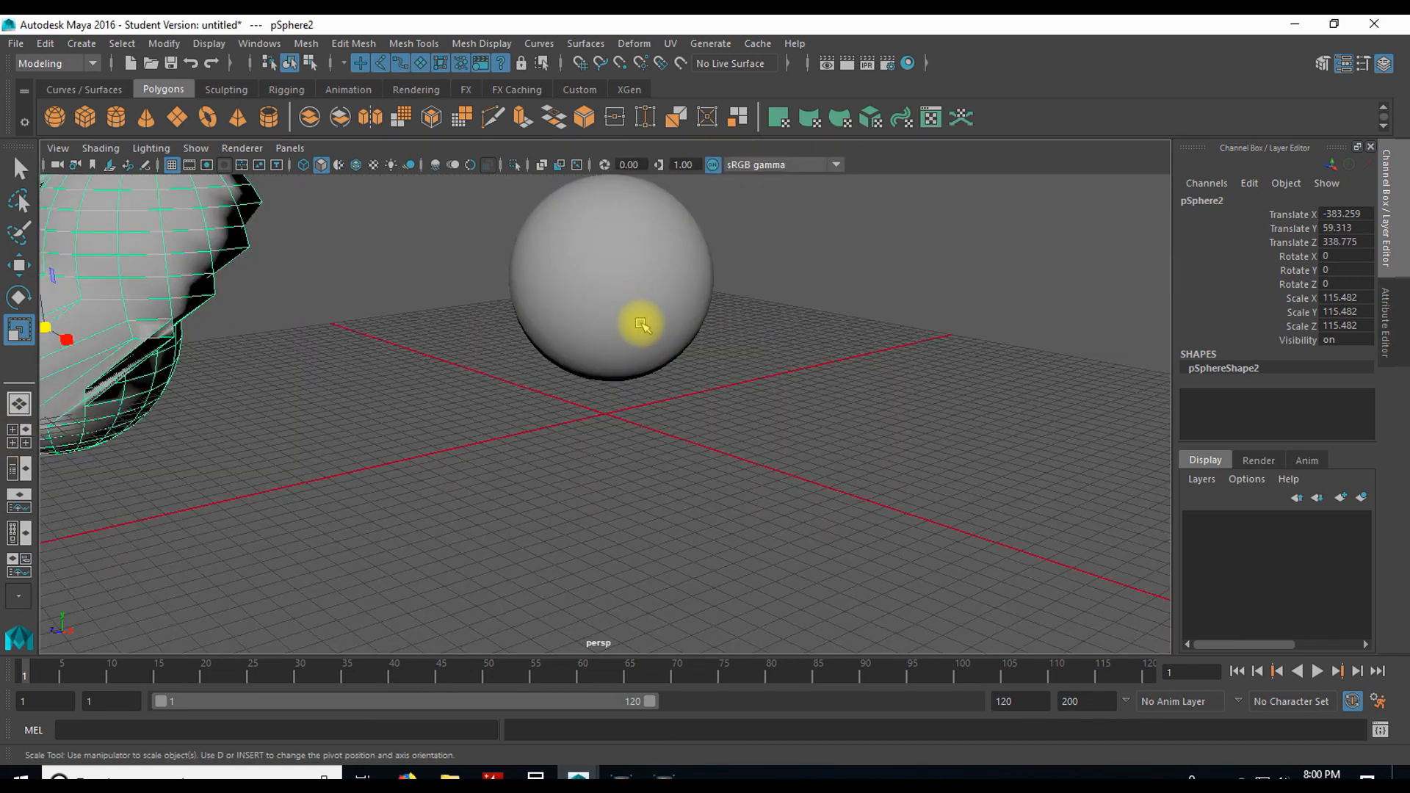
key("space")
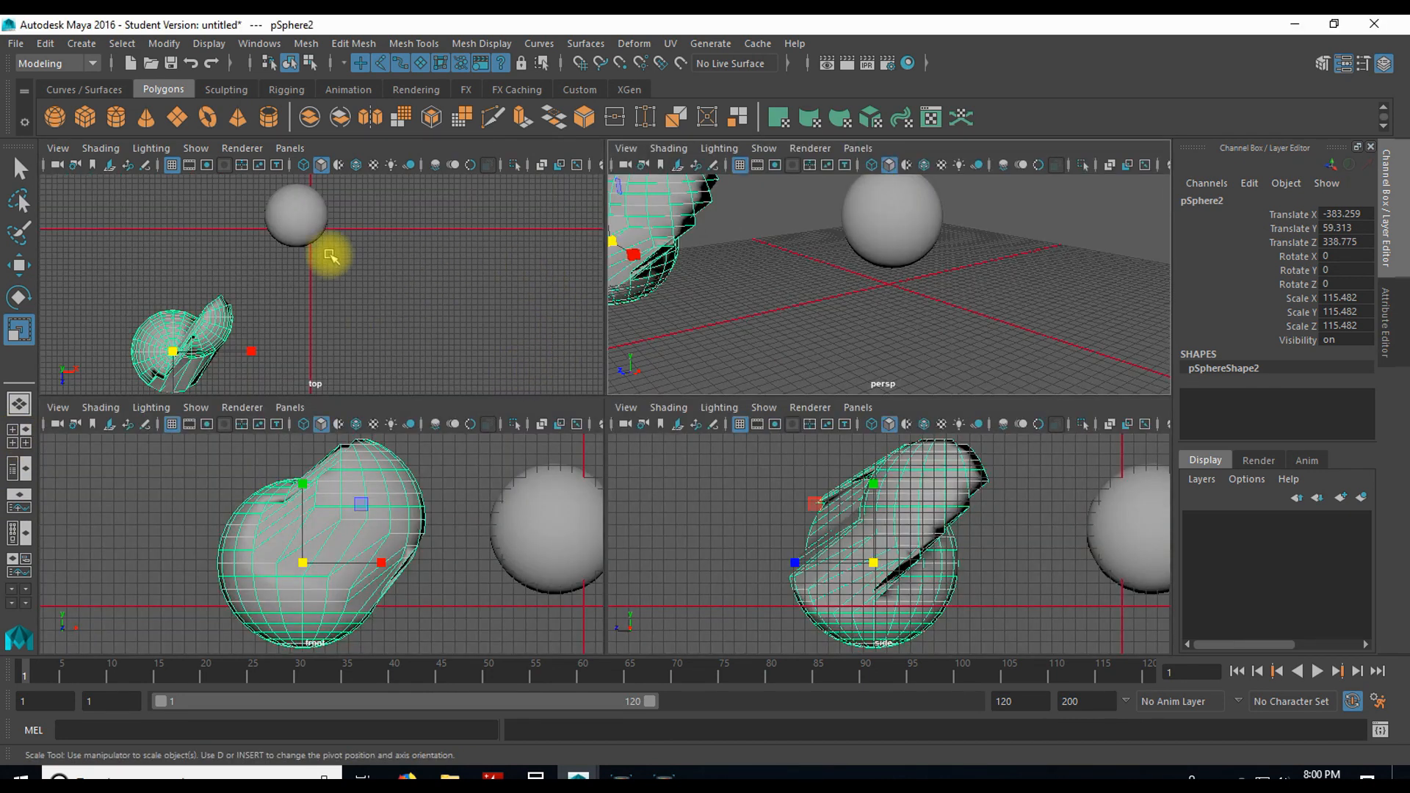
key("space")
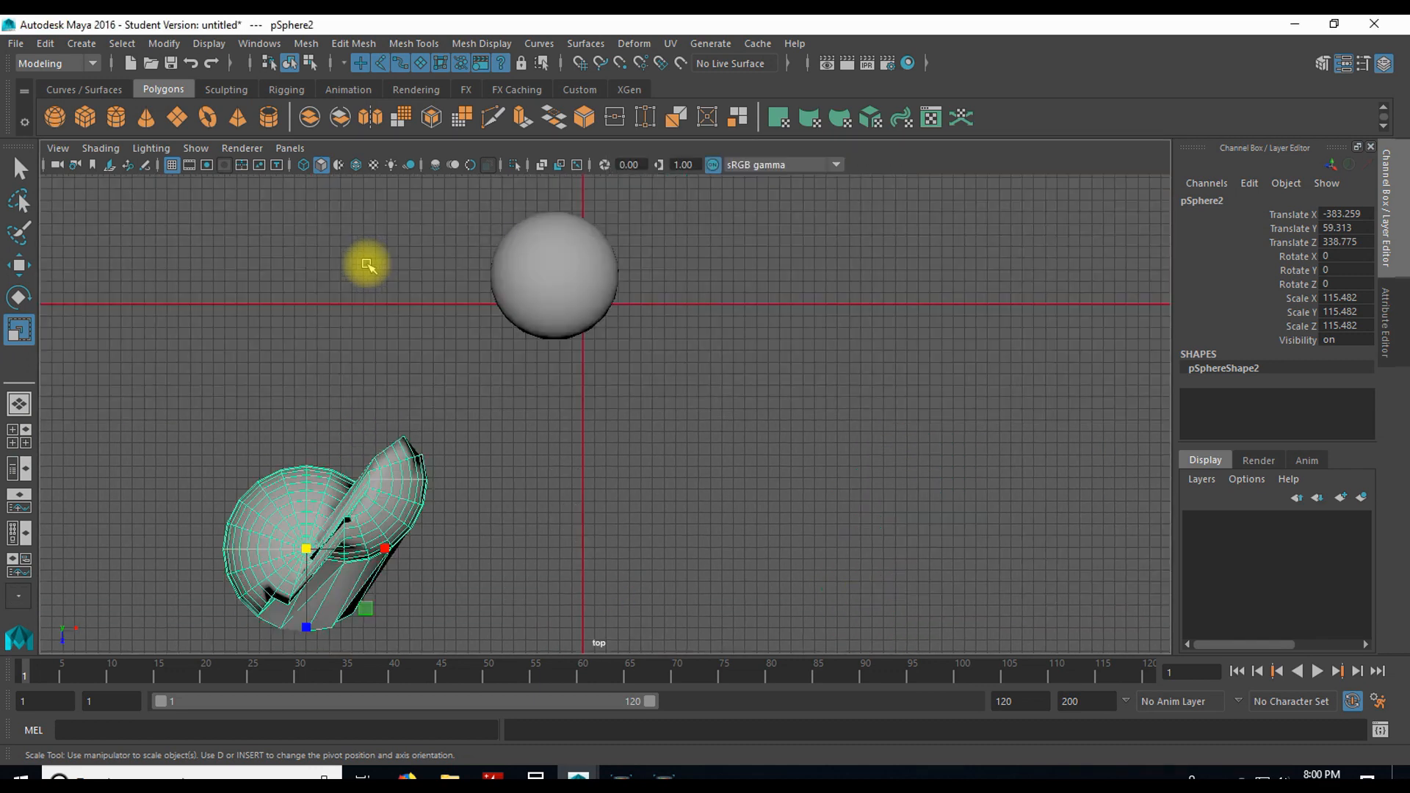
key("space")
key("space")
key("space")
key("space")
key("space")
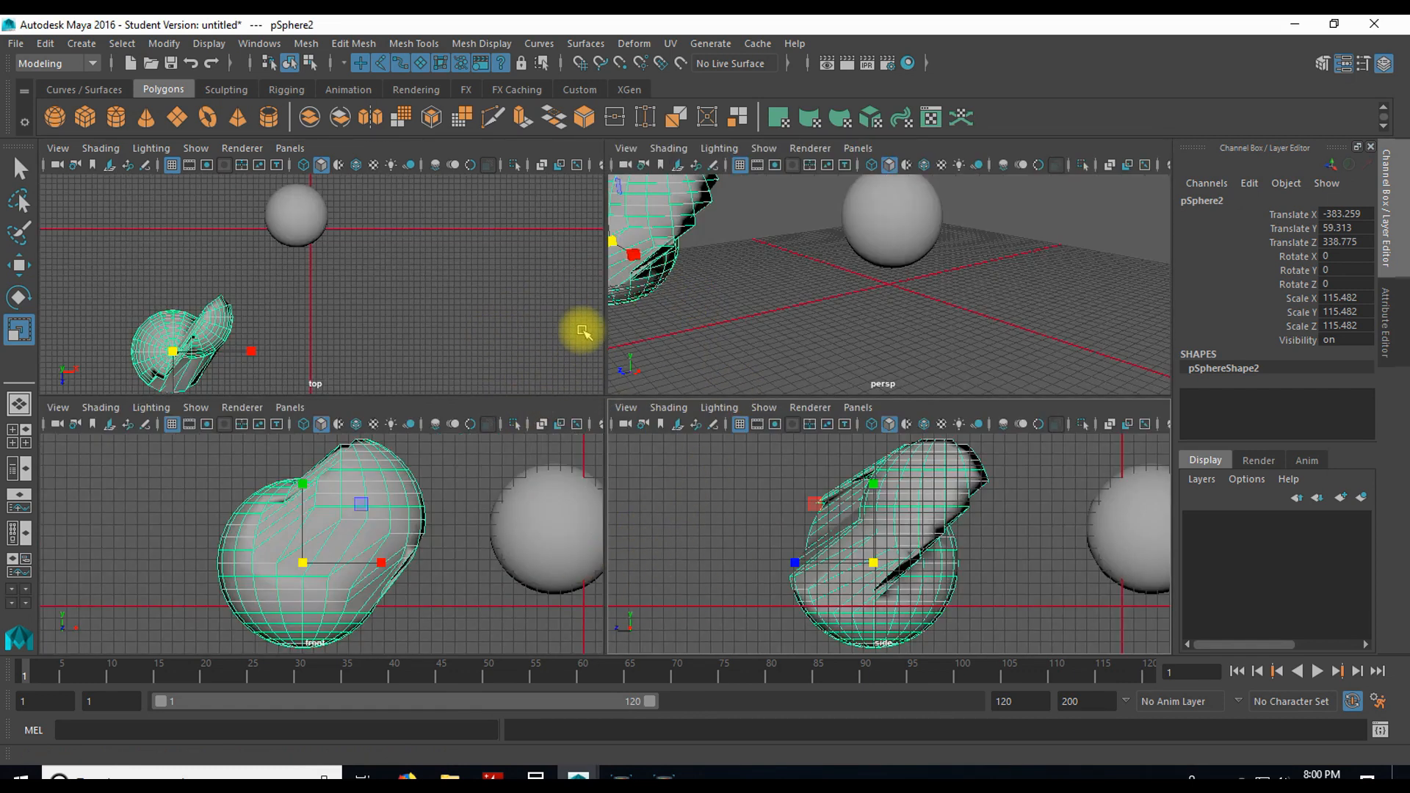
Step: Deselect the deformed sphere and make the individual viewports active in turn
left_click(468, 291)
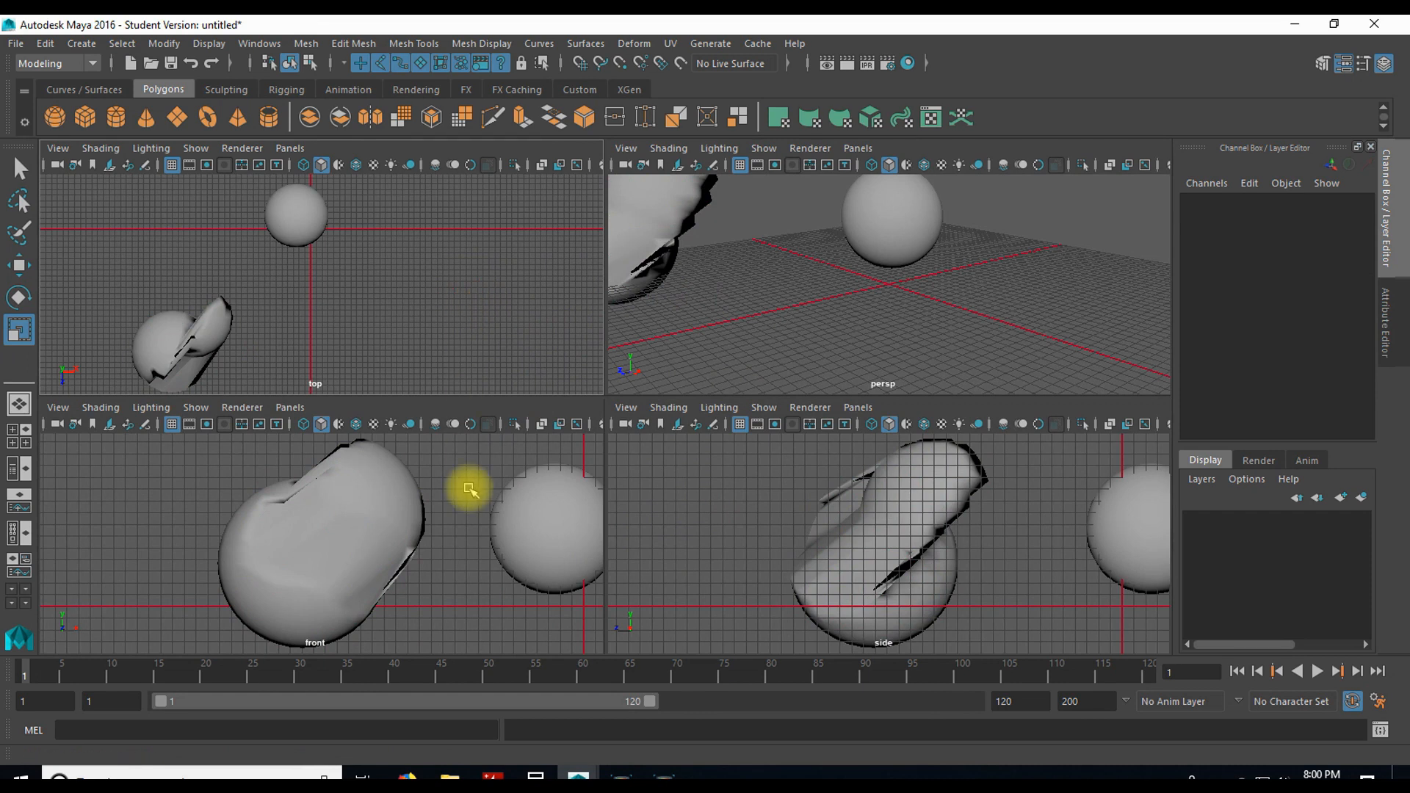
left_click(734, 481)
left_click(497, 299)
left_click(501, 482)
left_click(708, 376)
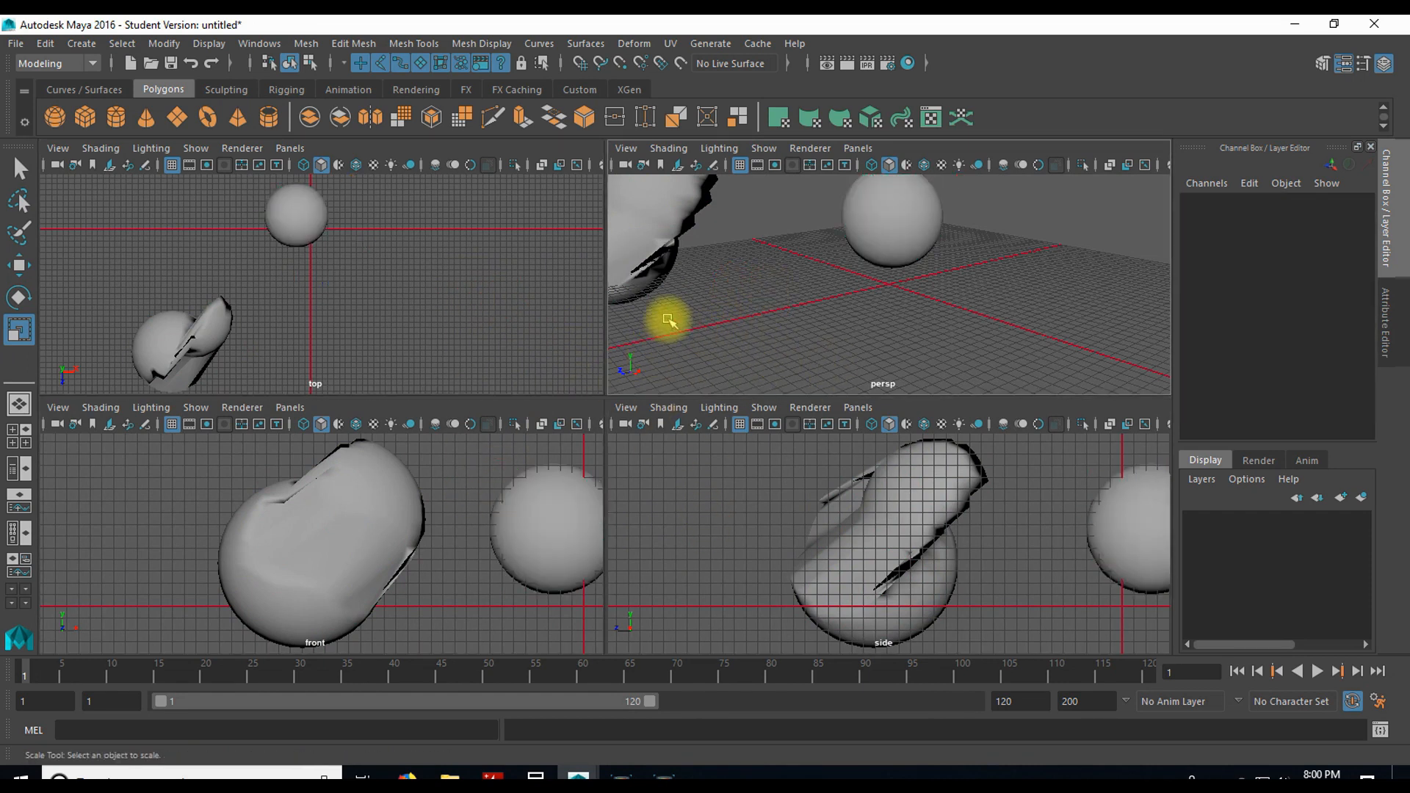
left_click(660, 466)
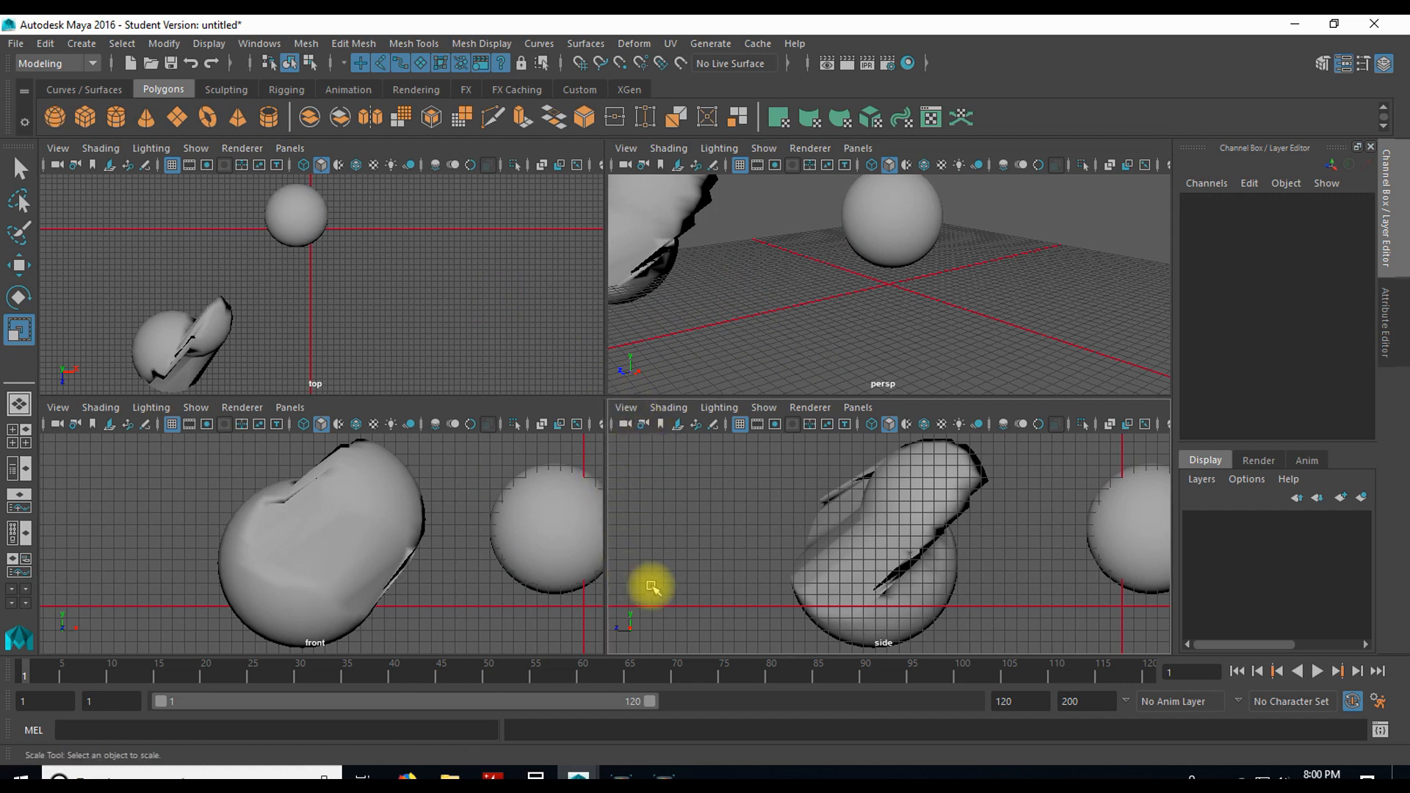
left_click(492, 317)
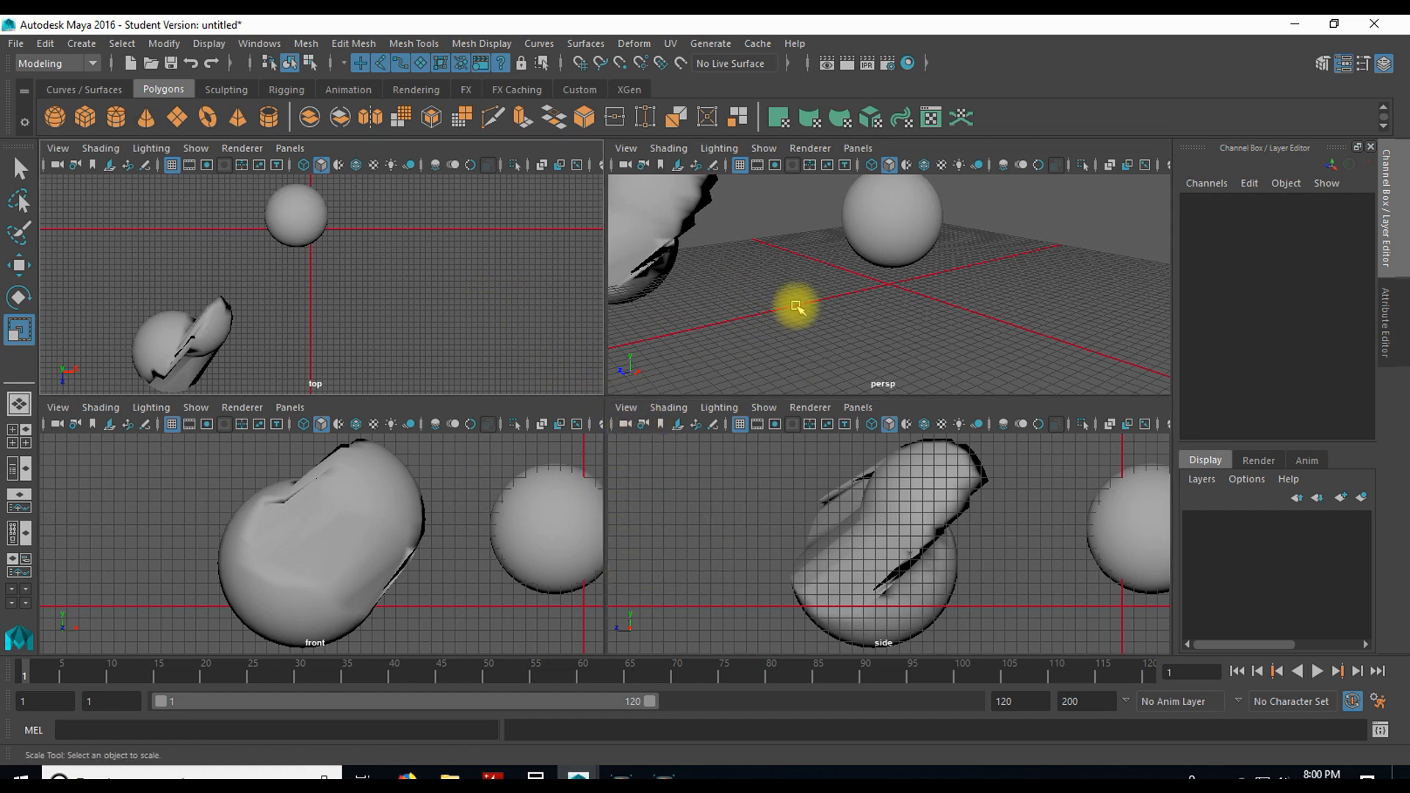
Step: Toggle the perspective, side and front views between full size and the four-view layout
key("space")
key("space")
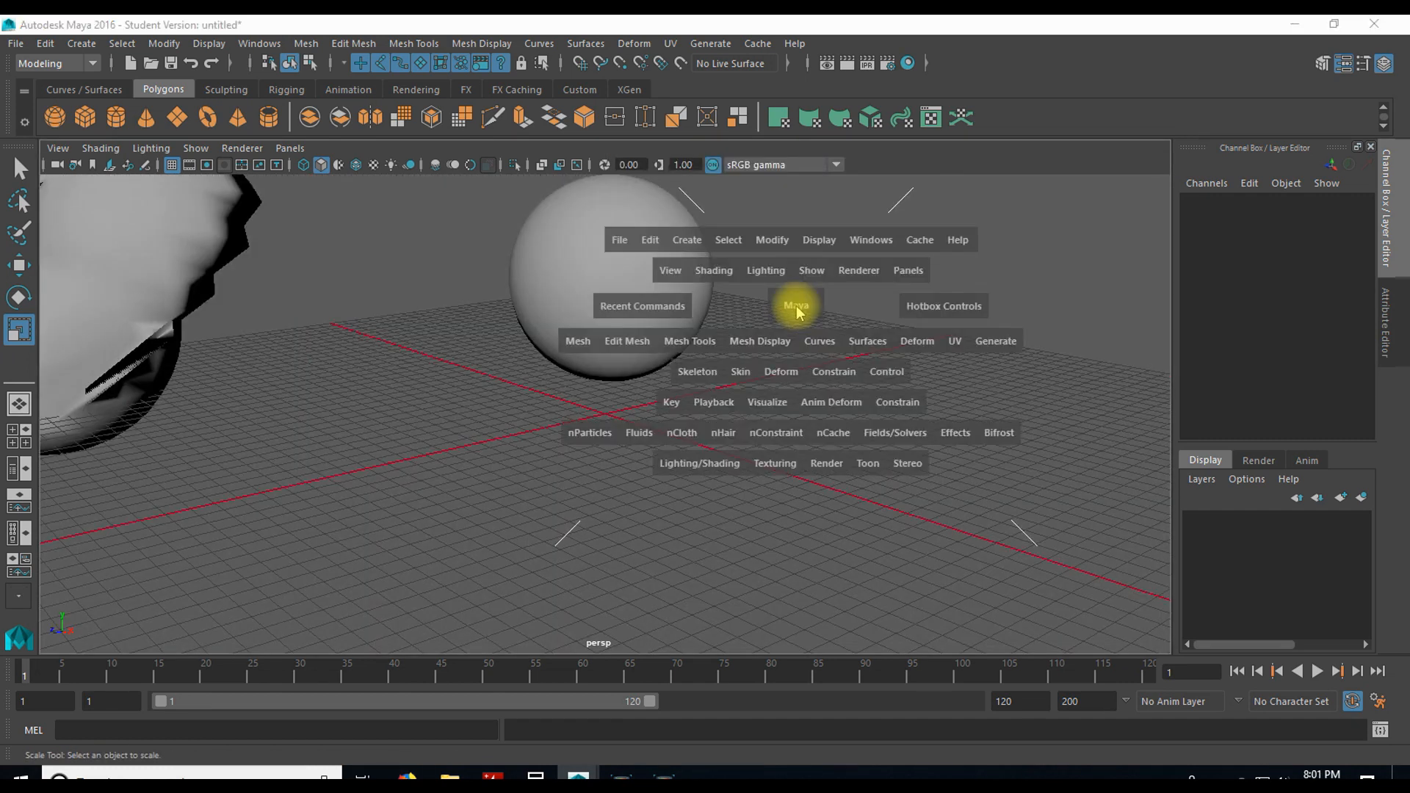
key("space")
key("space")
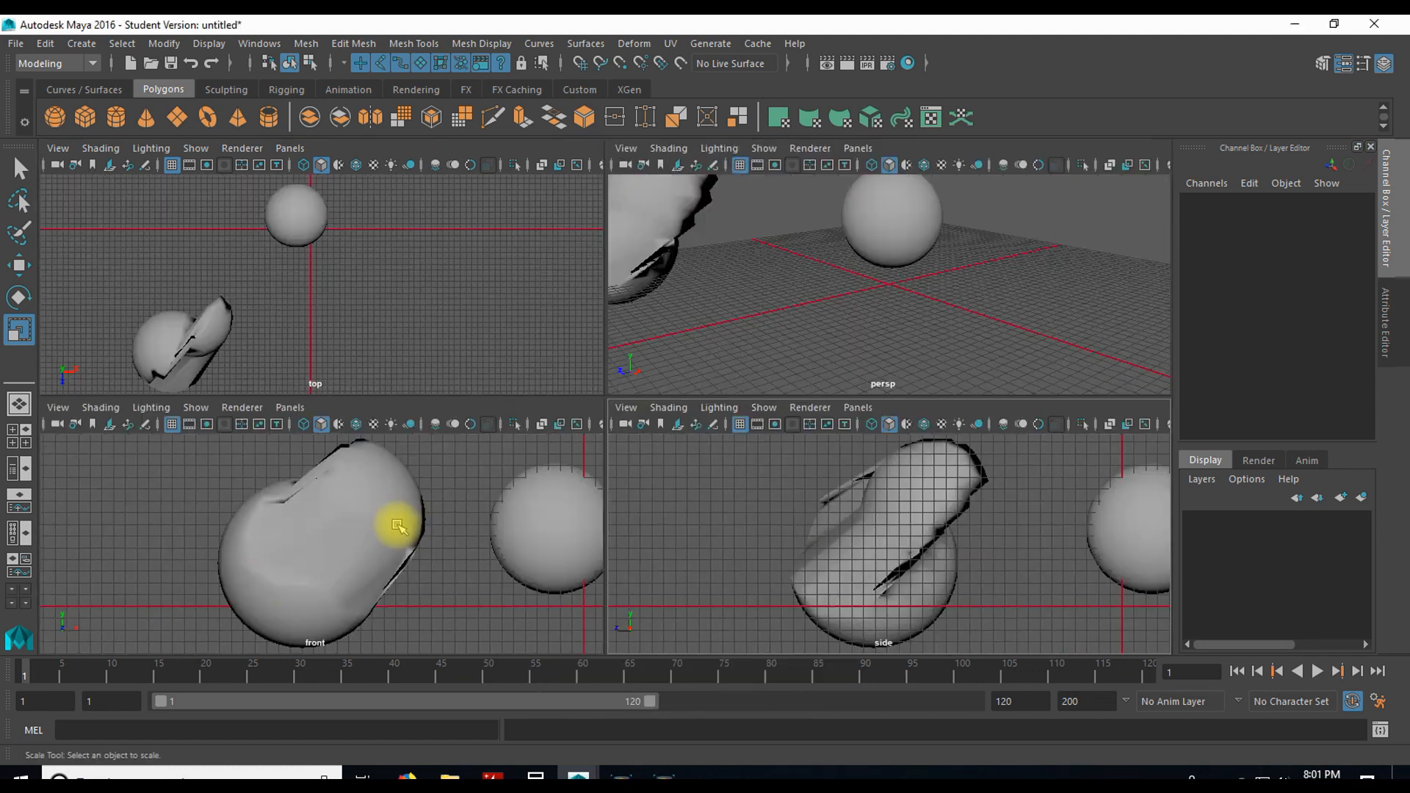
key("space")
key("space")
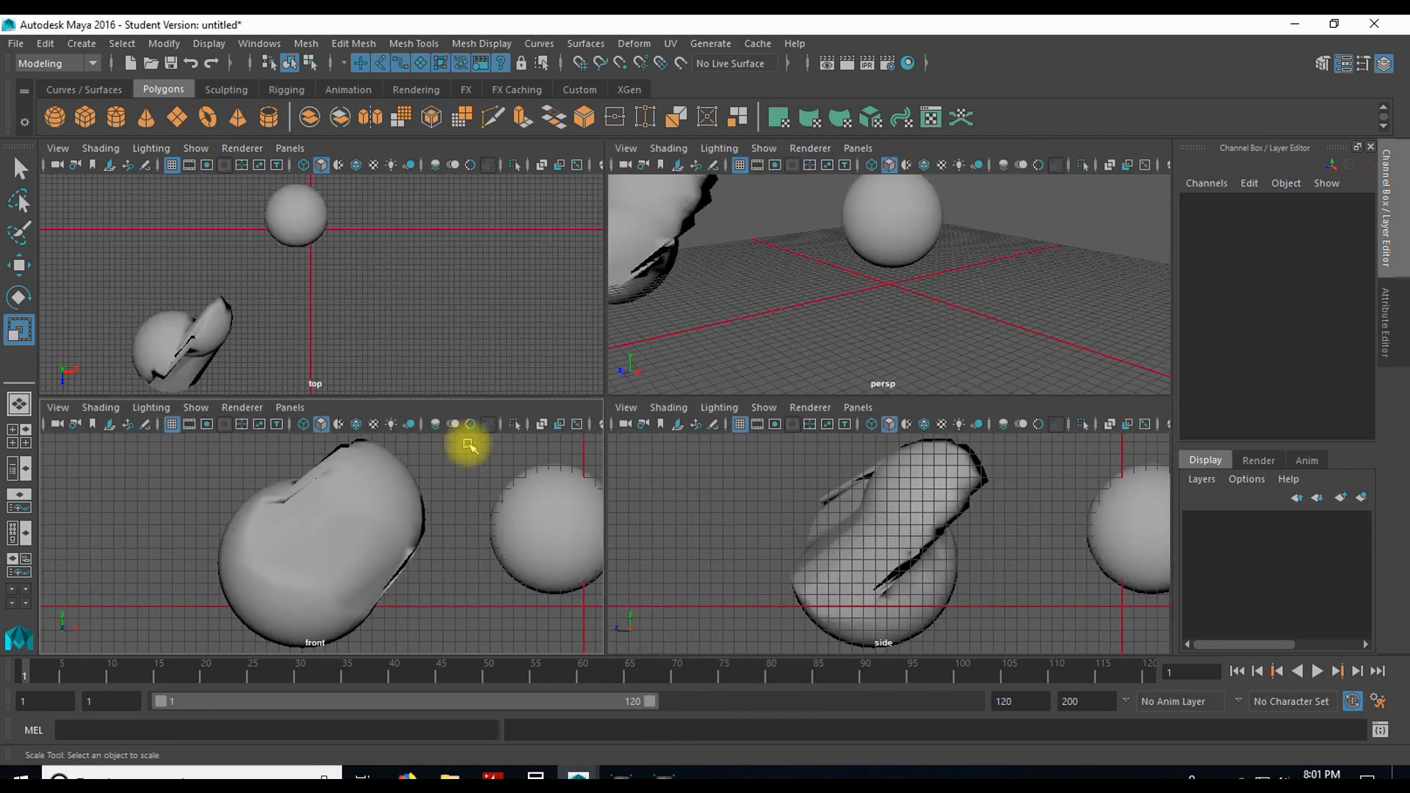
key("space")
Step: Display the hotbox over the perspective view and dismiss it
key("space")
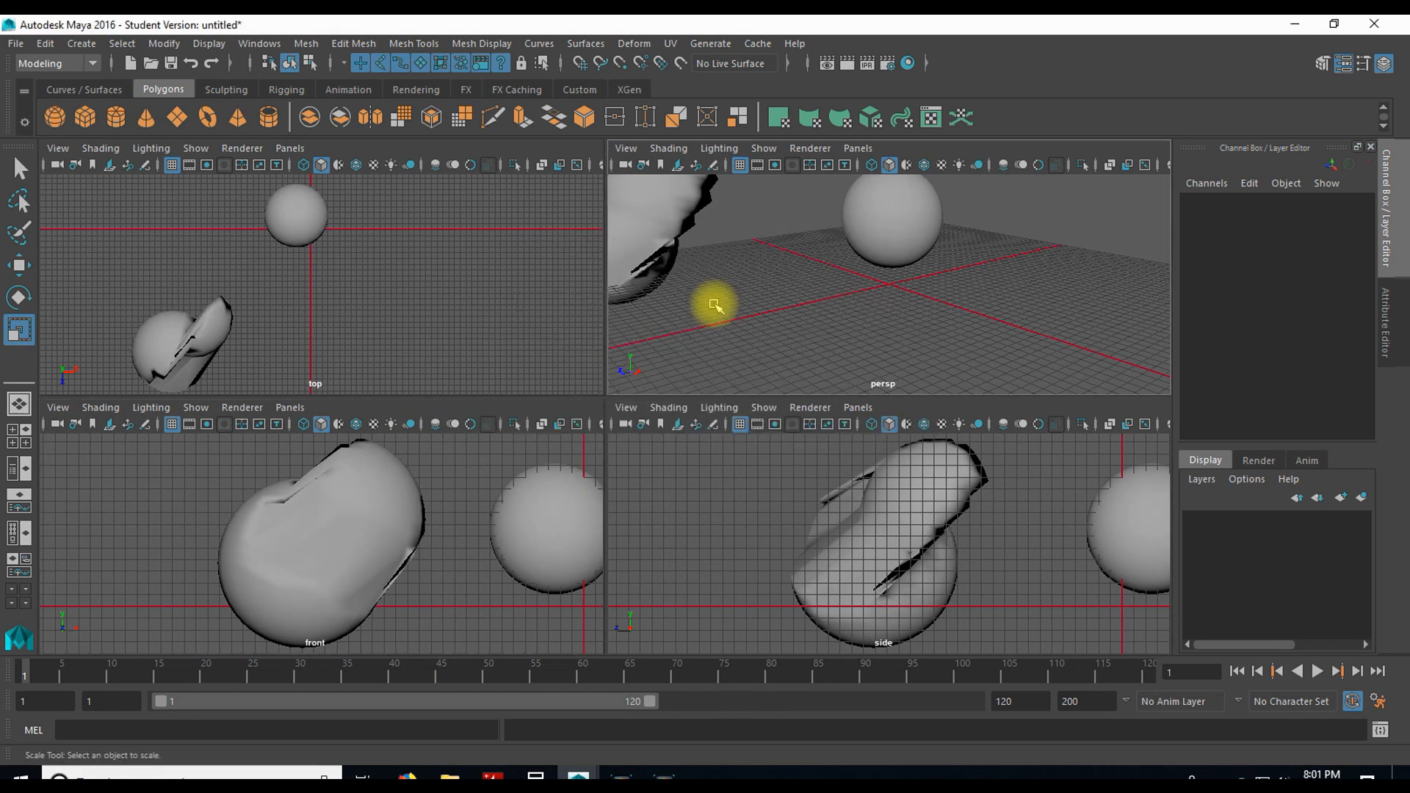
key("space")
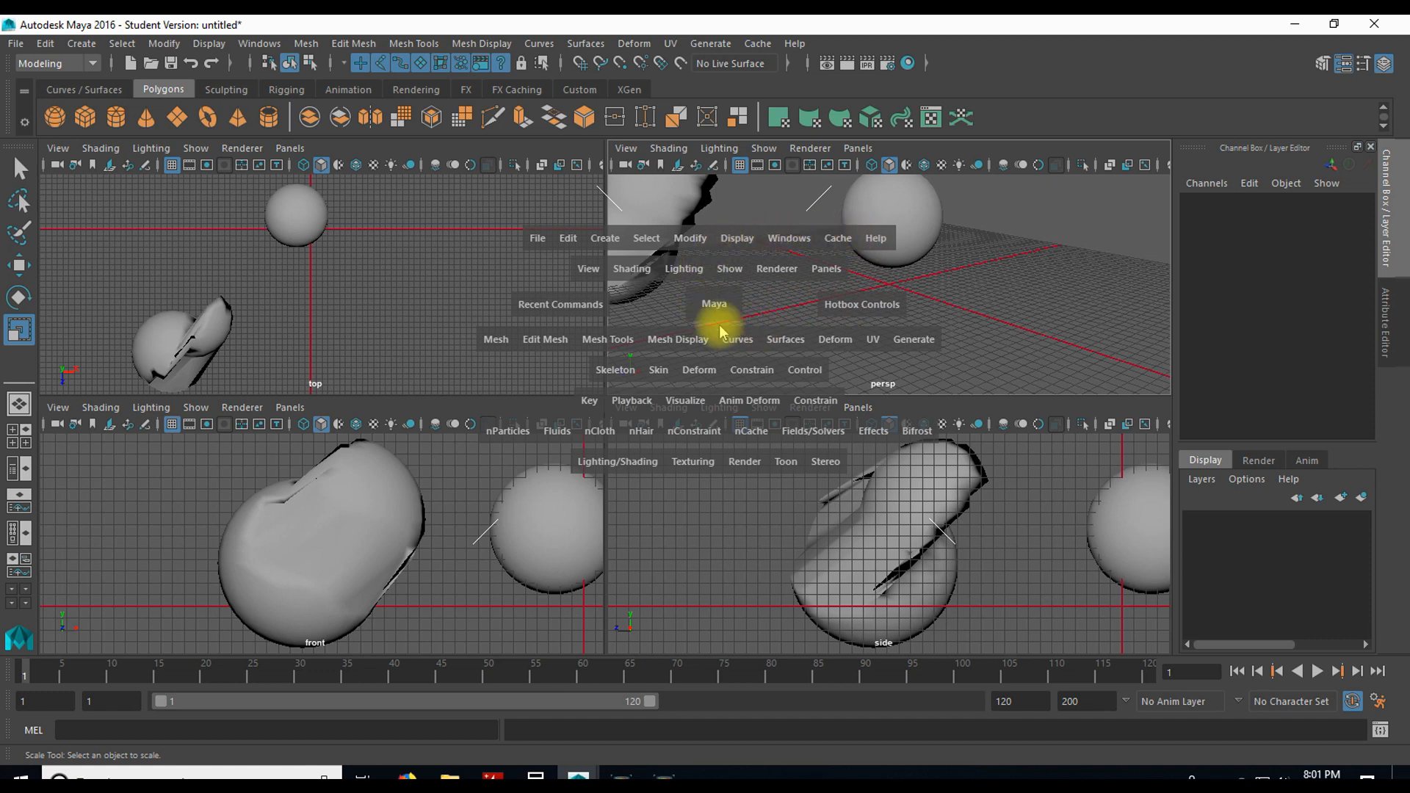
key("space")
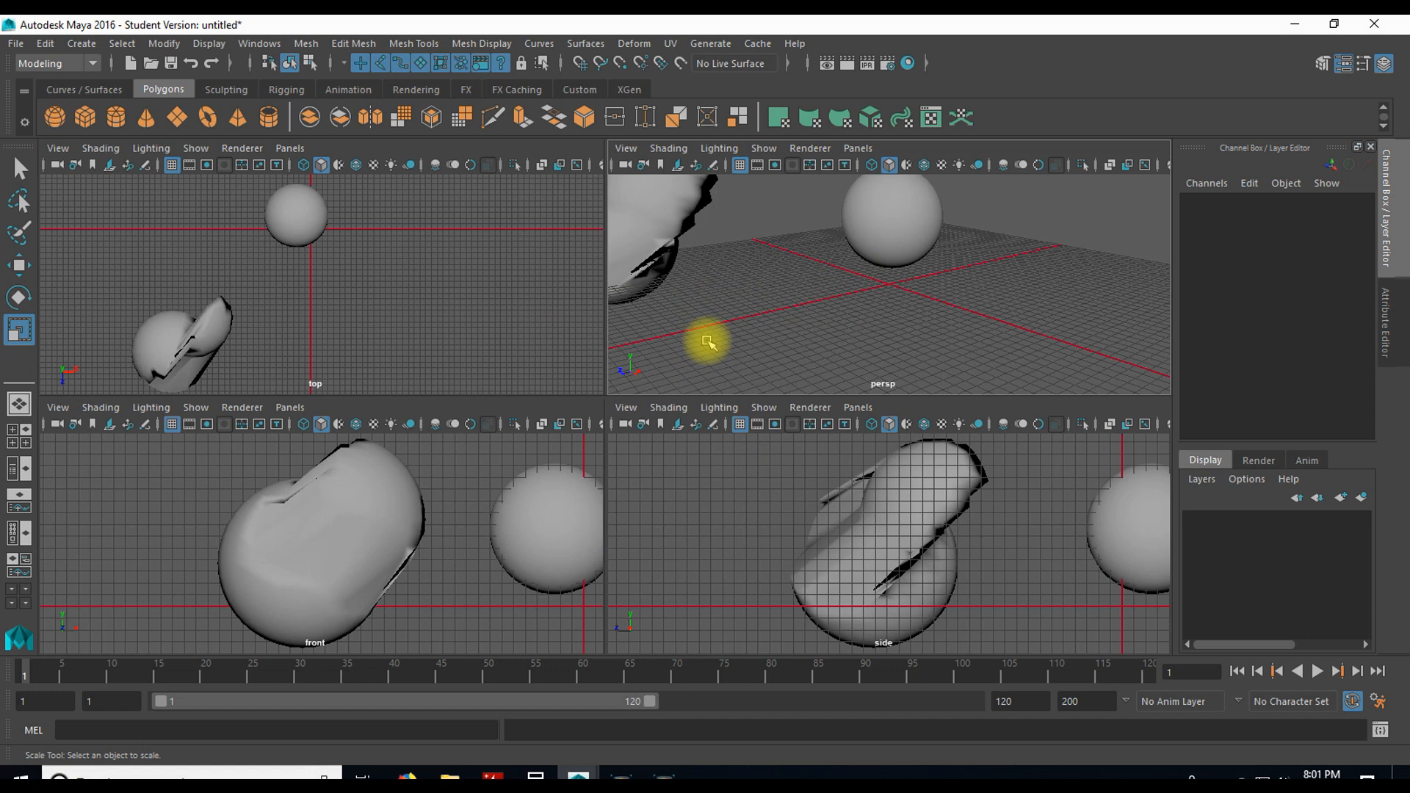
key("space")
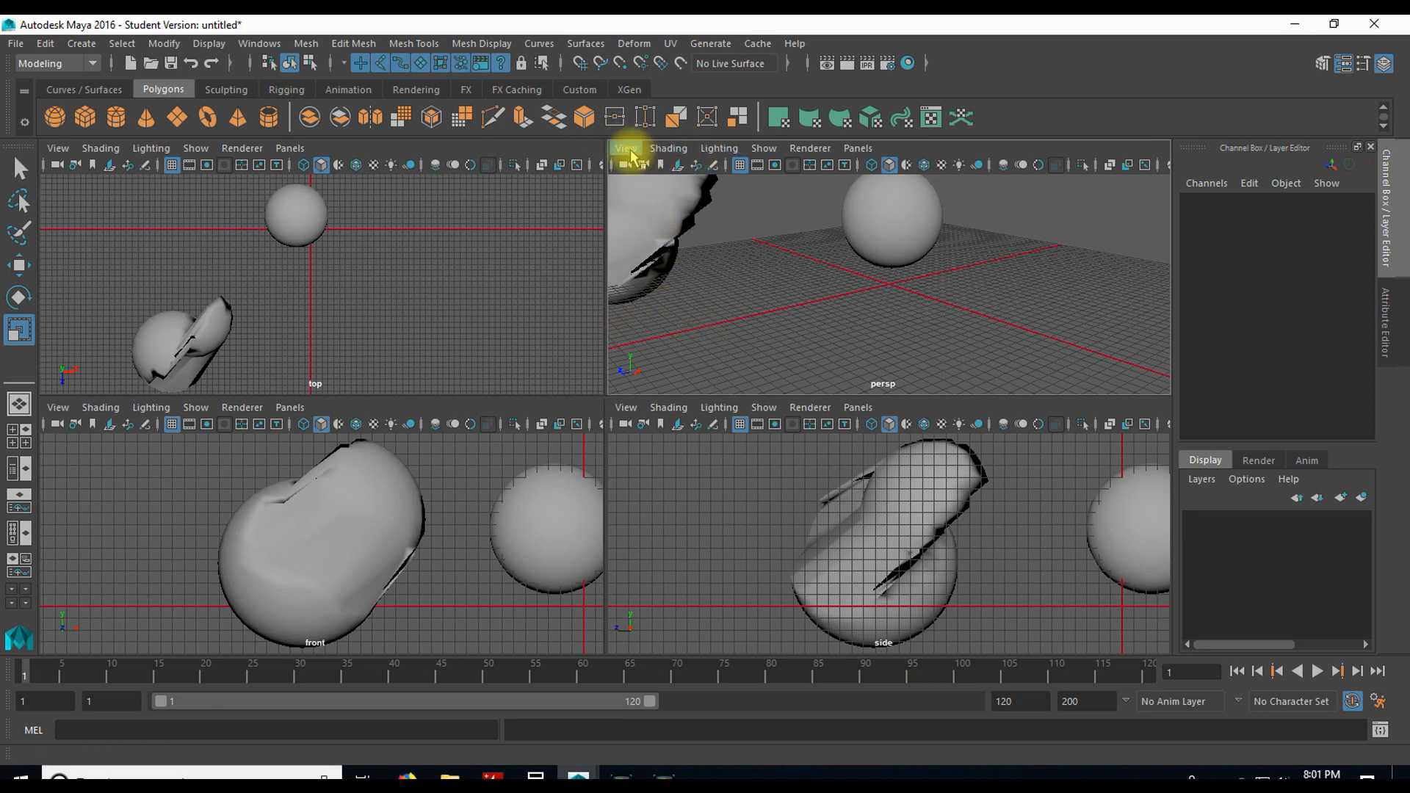
Step: Examine the perspective view's camera, object-display and panel options, and activate the viewports in turn
left_click(627, 148)
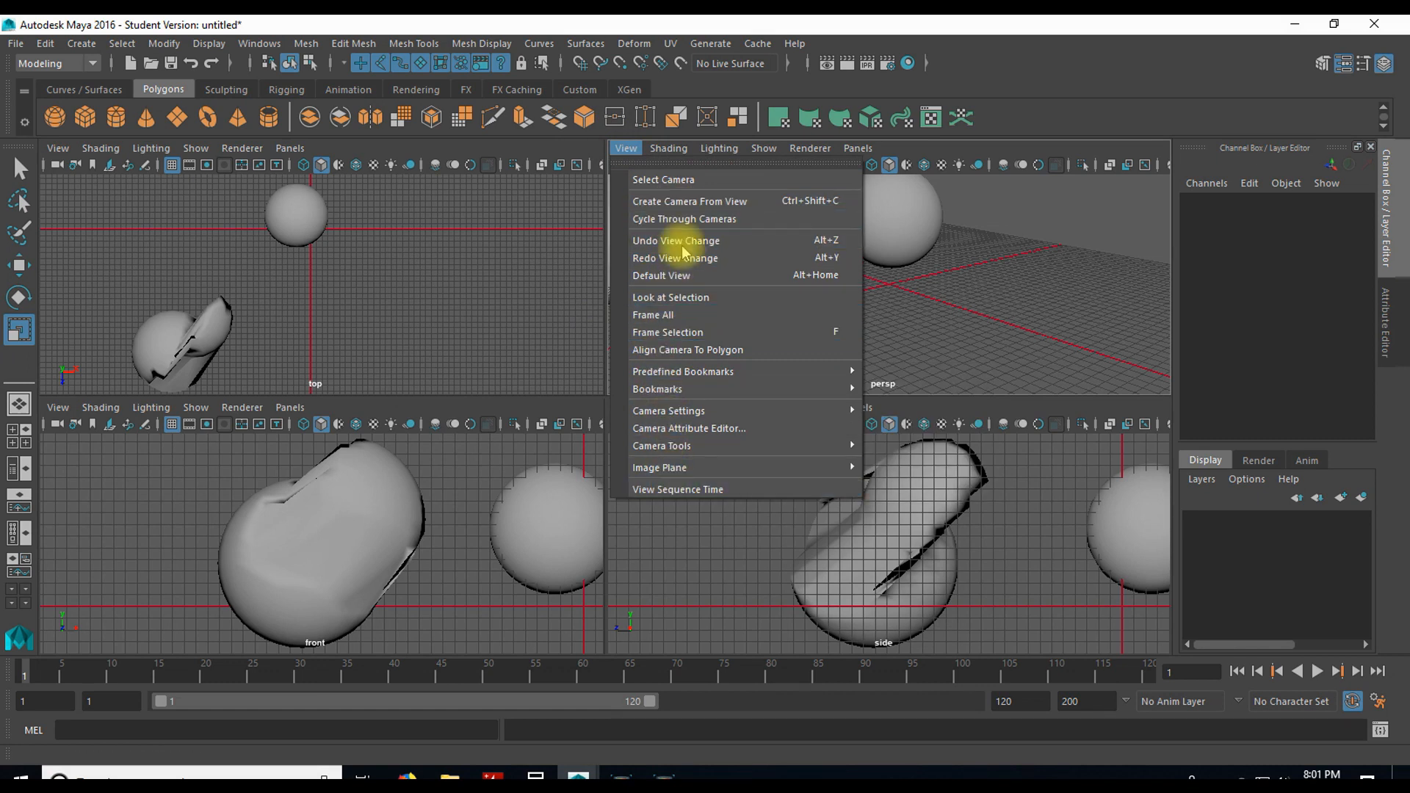
left_click(630, 147)
left_click(764, 147)
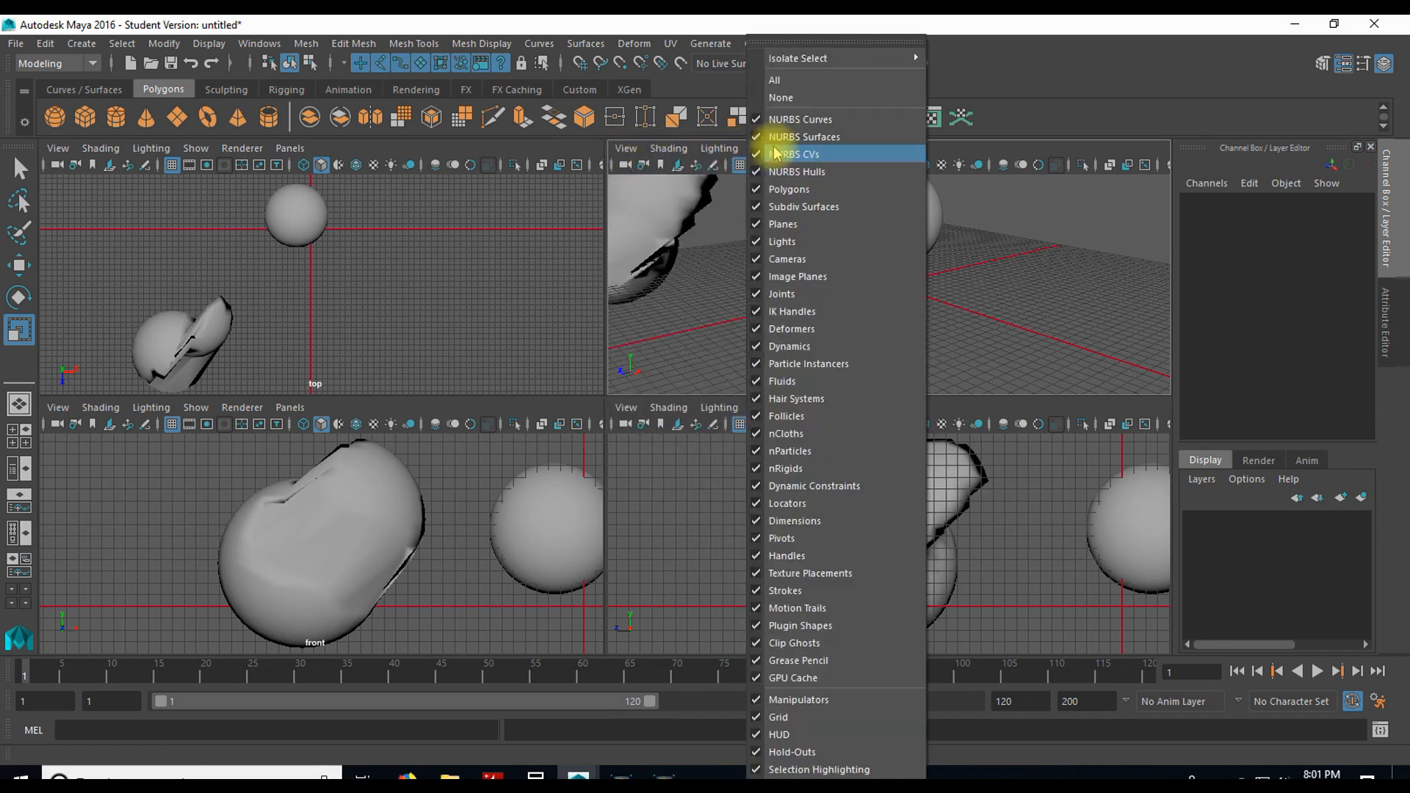
left_click(974, 146)
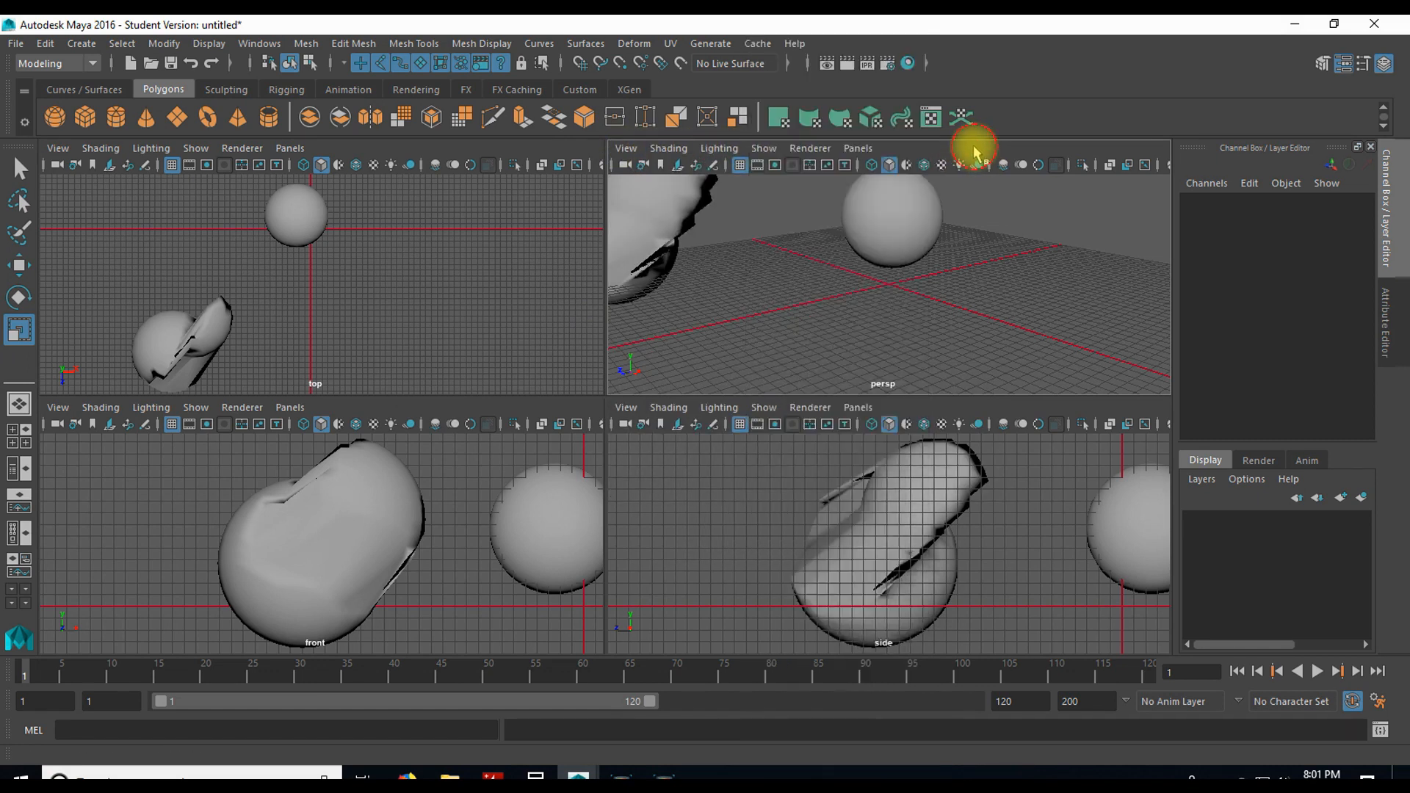
left_click(858, 149)
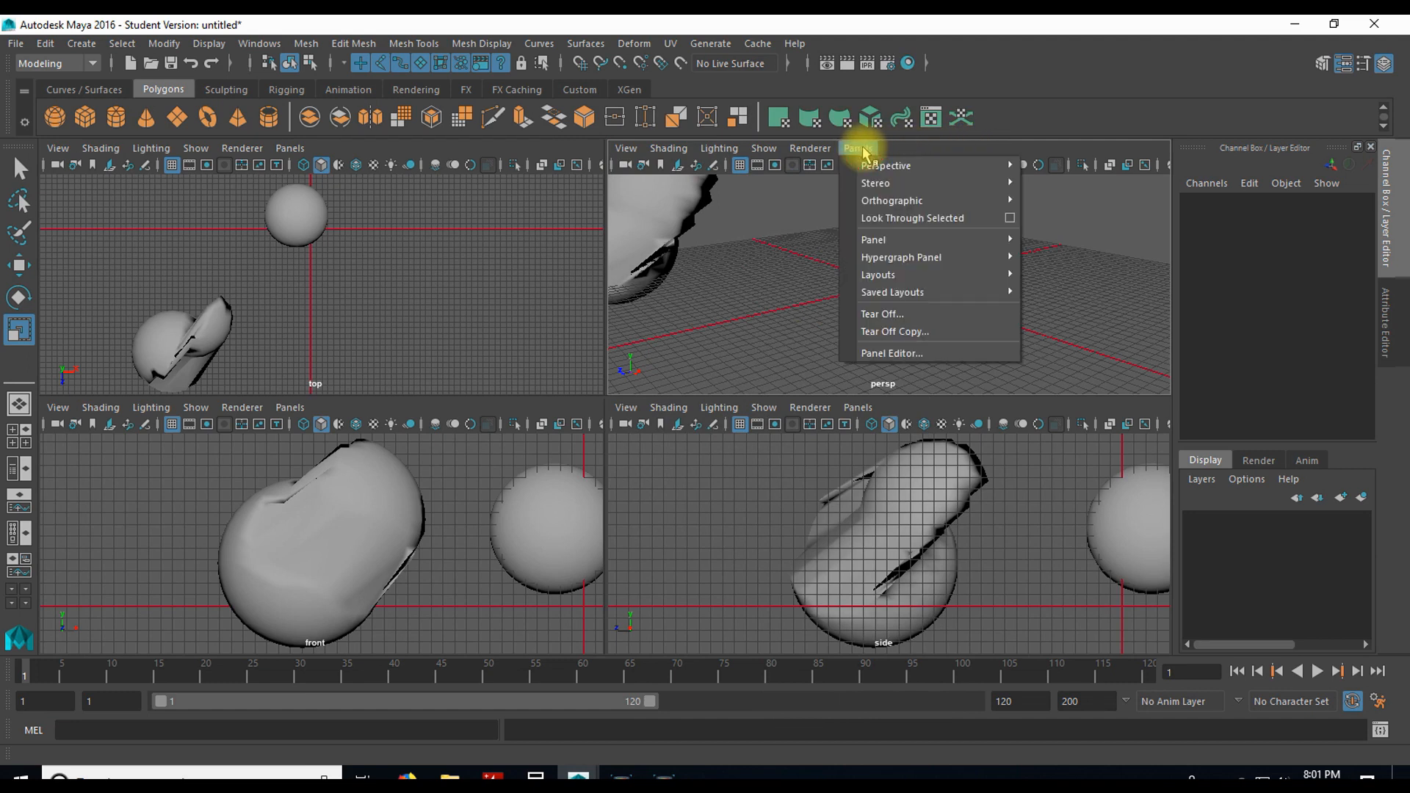
left_click(738, 265)
left_click(549, 250)
left_click(561, 528)
left_click(764, 519)
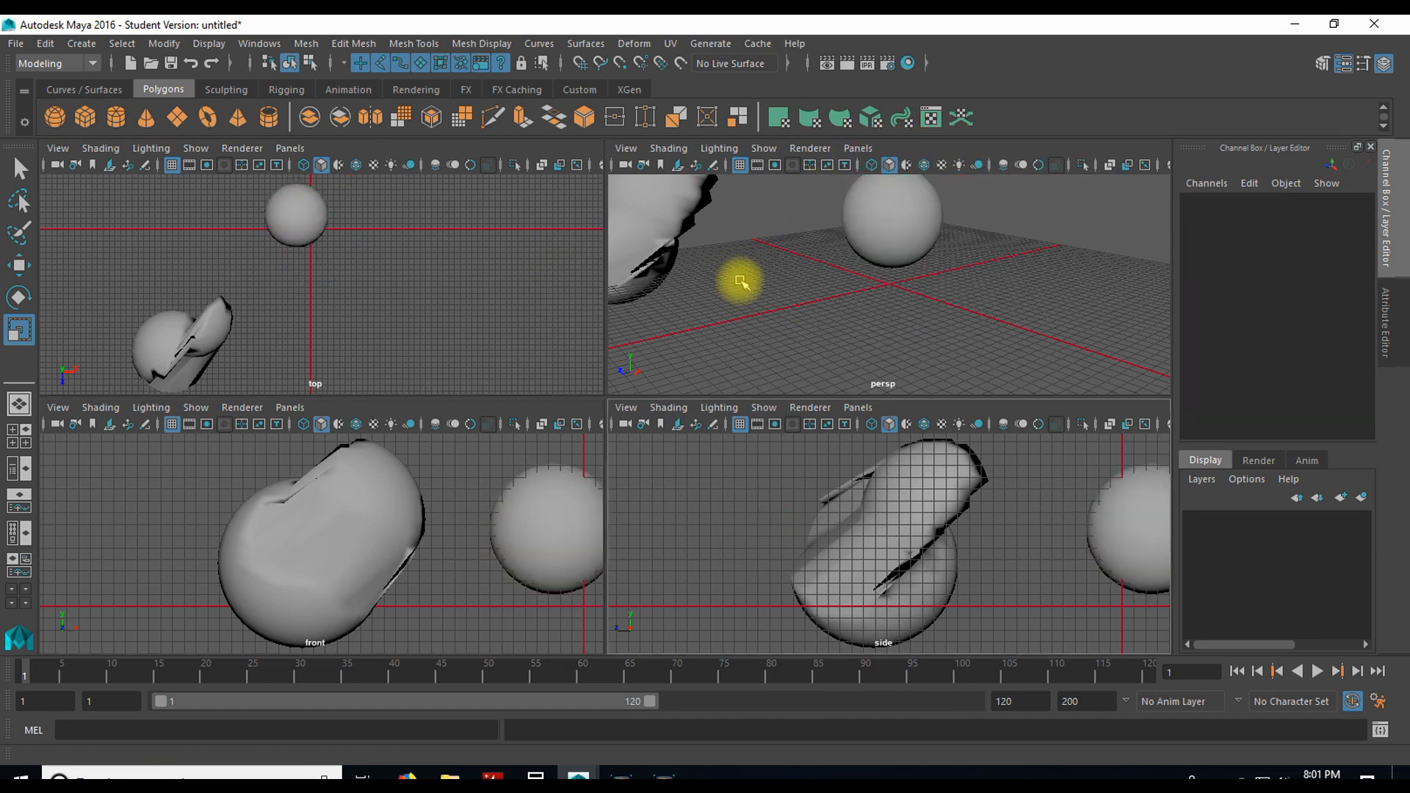
Step: Switch the perspective viewport to the orthographic top view
left_click(868, 151)
mouse_move(933, 167)
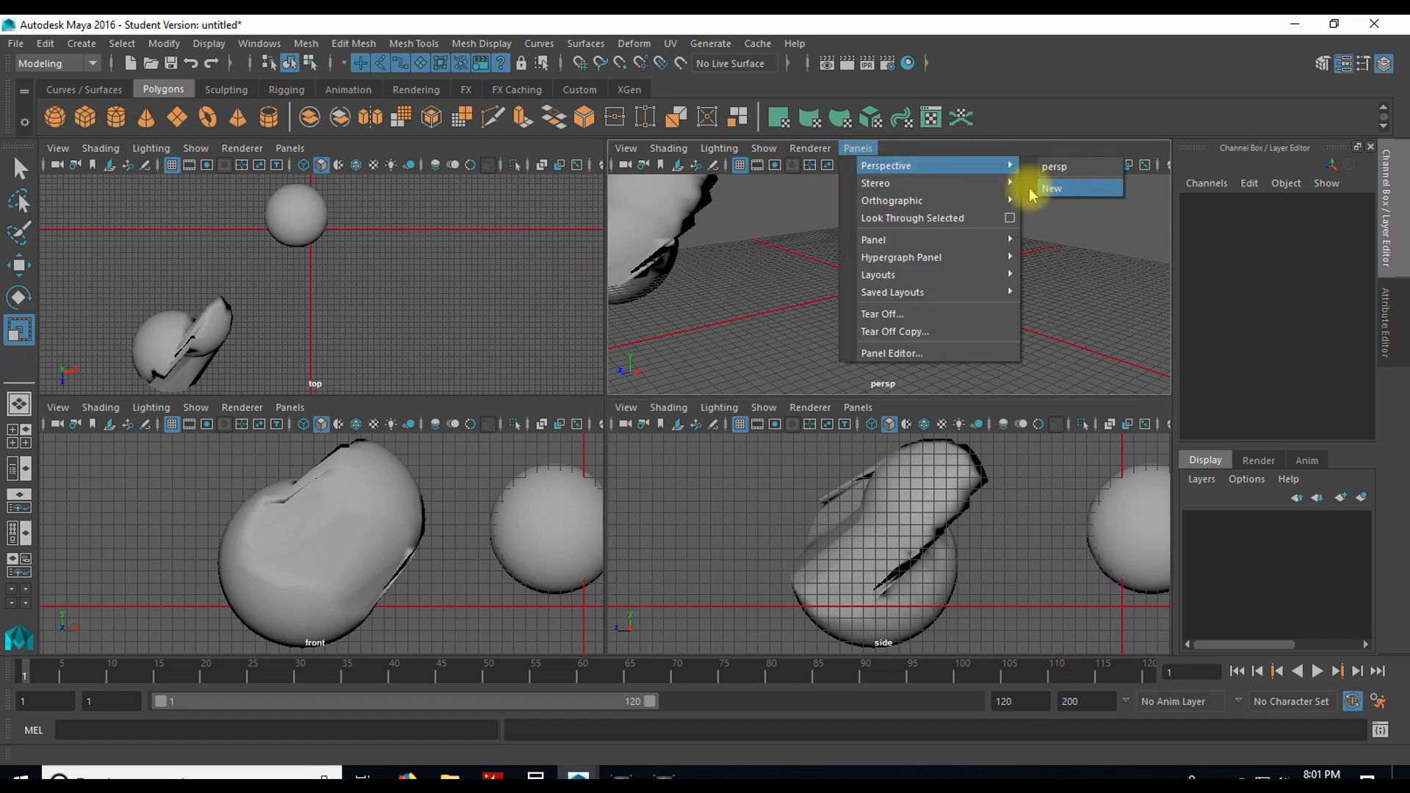
mouse_move(957, 192)
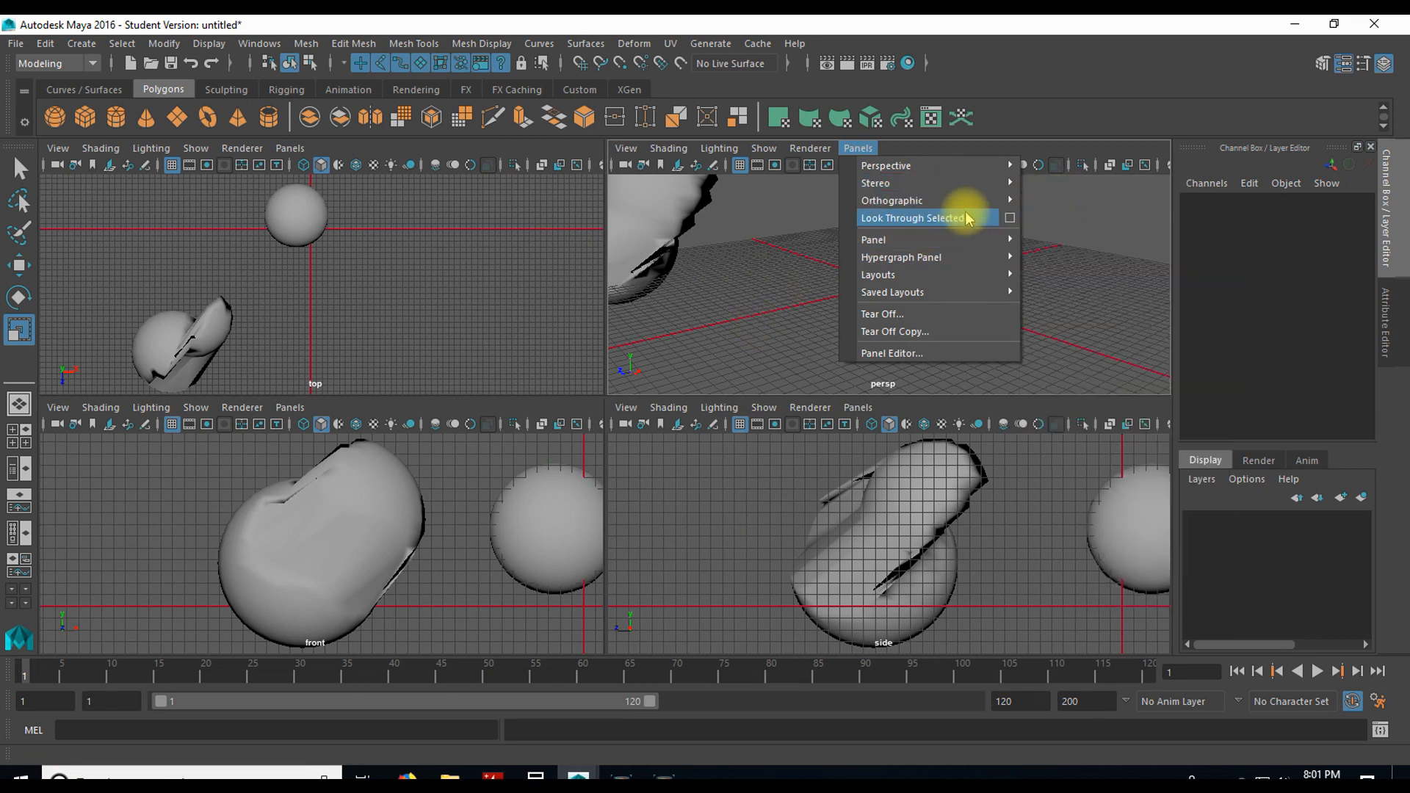
left_click(1050, 235)
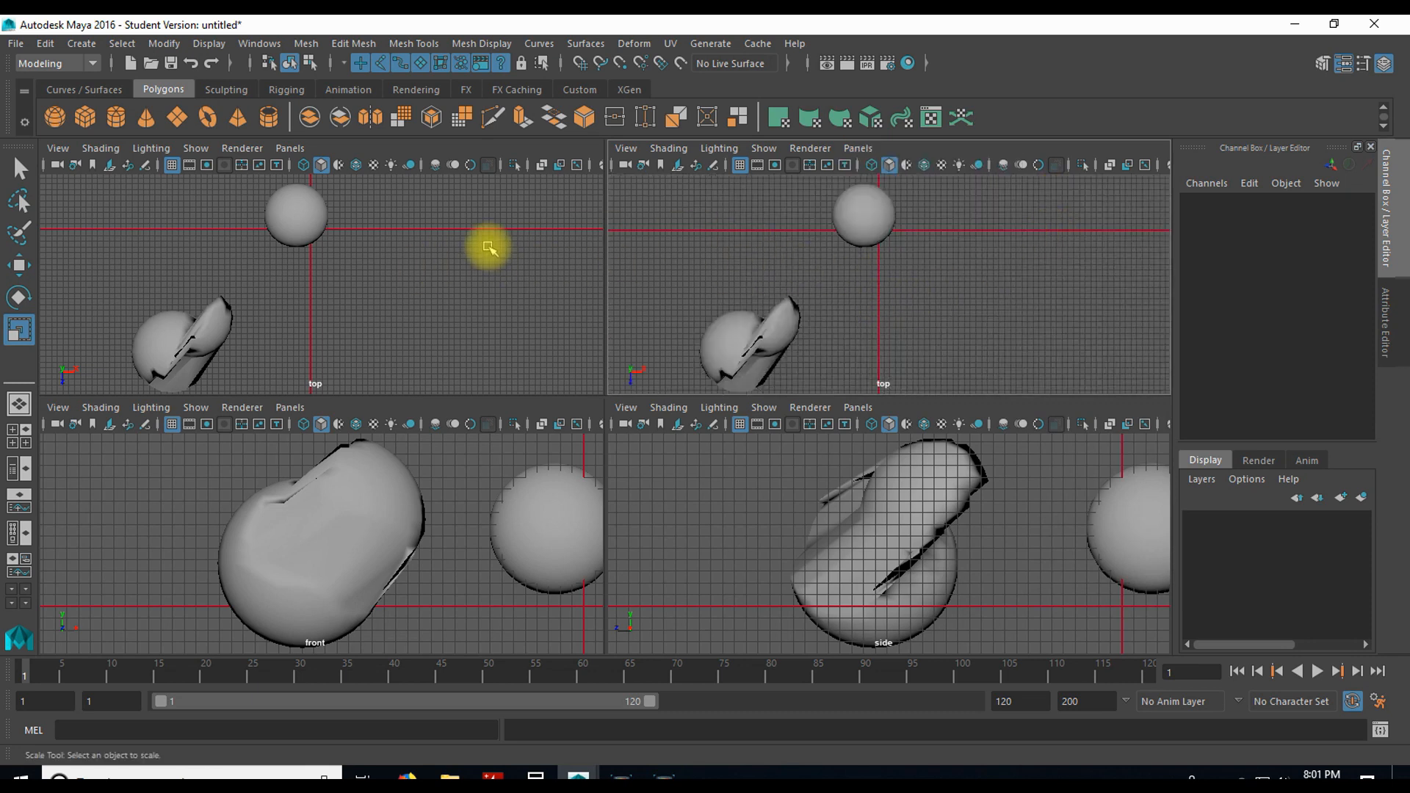
Step: Switch the original top viewport to the persp camera
left_click(290, 149)
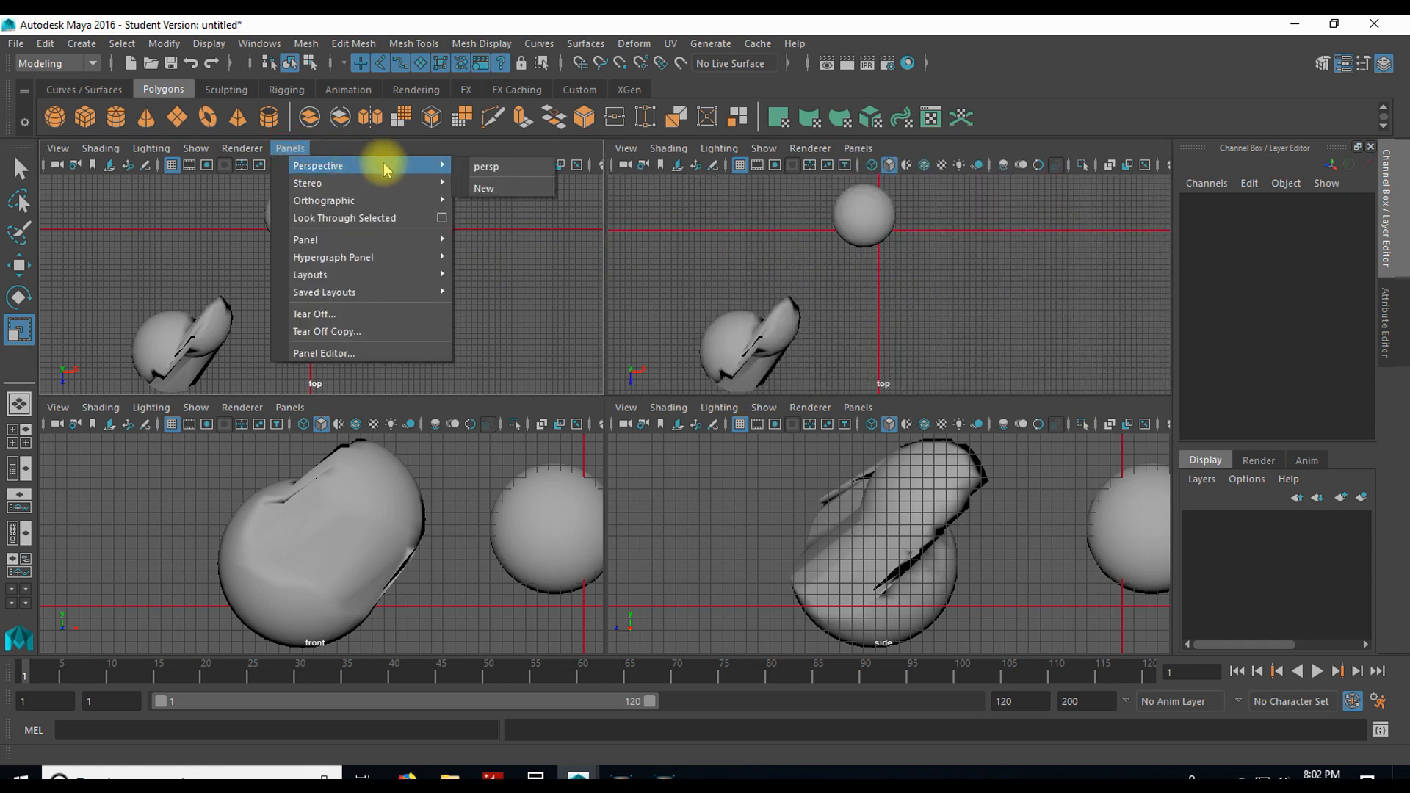
left_click(512, 166)
left_click(290, 149)
mouse_move(396, 166)
left_click(517, 167)
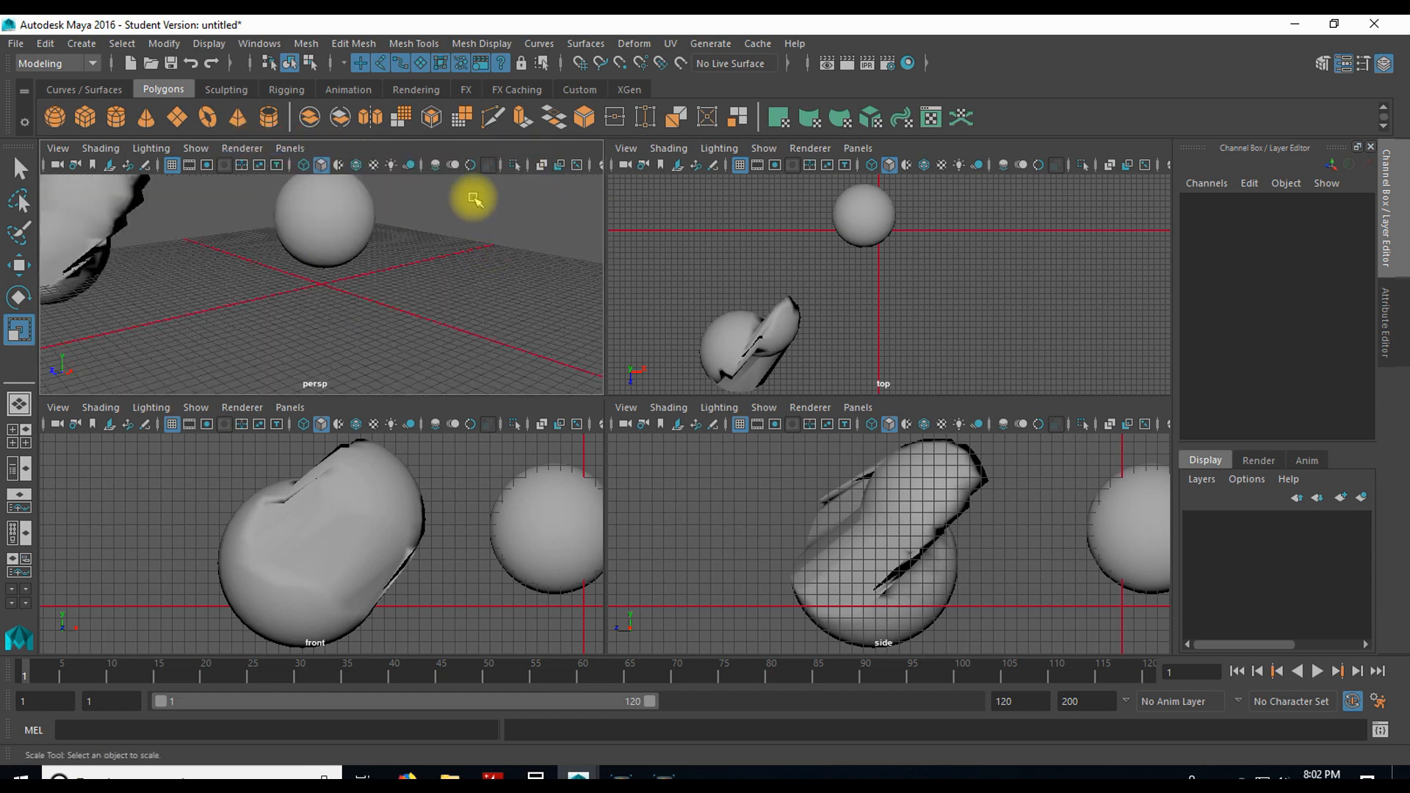
Step: Return the orthographic top view and the persp view to their original viewports
left_click(290, 149)
mouse_move(352, 201)
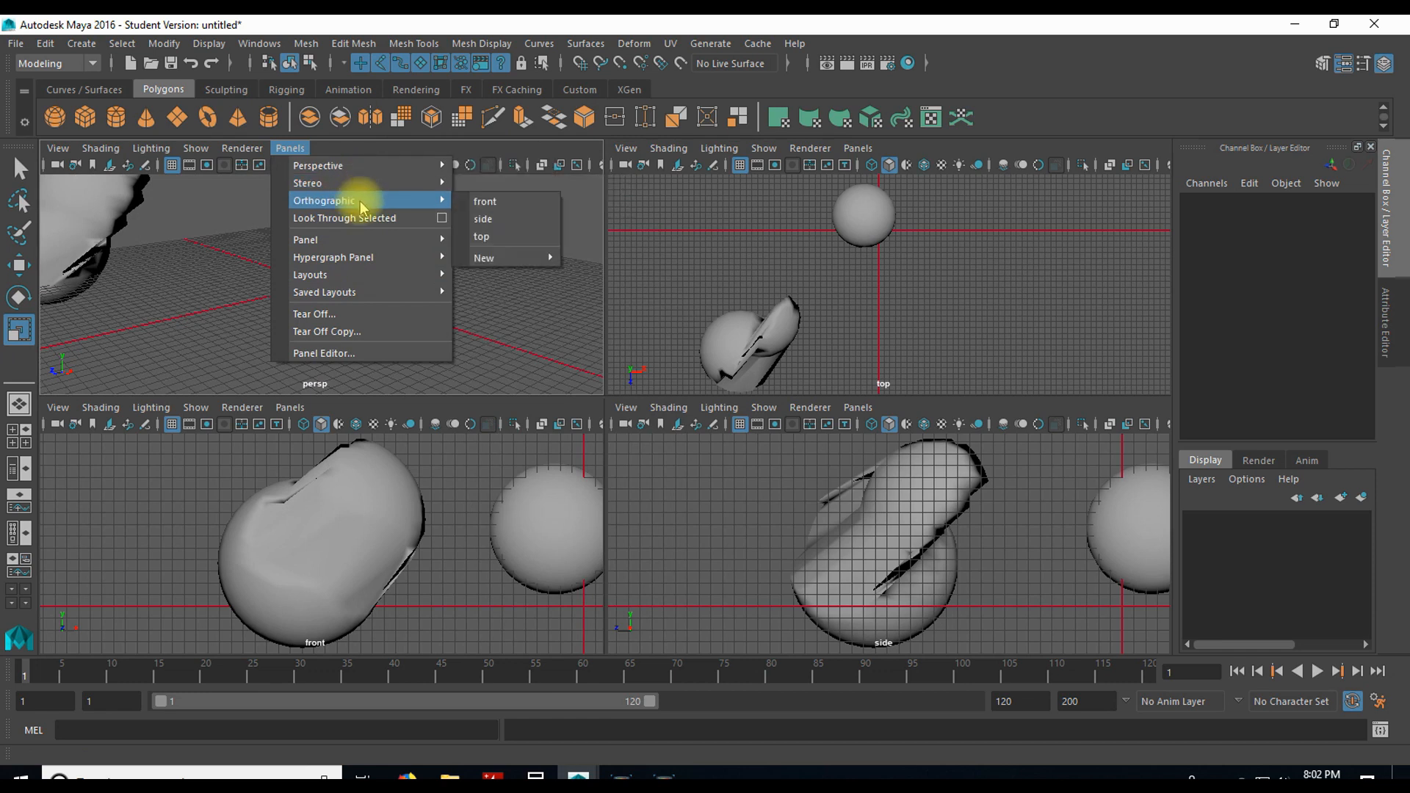
left_click(503, 235)
left_click(858, 148)
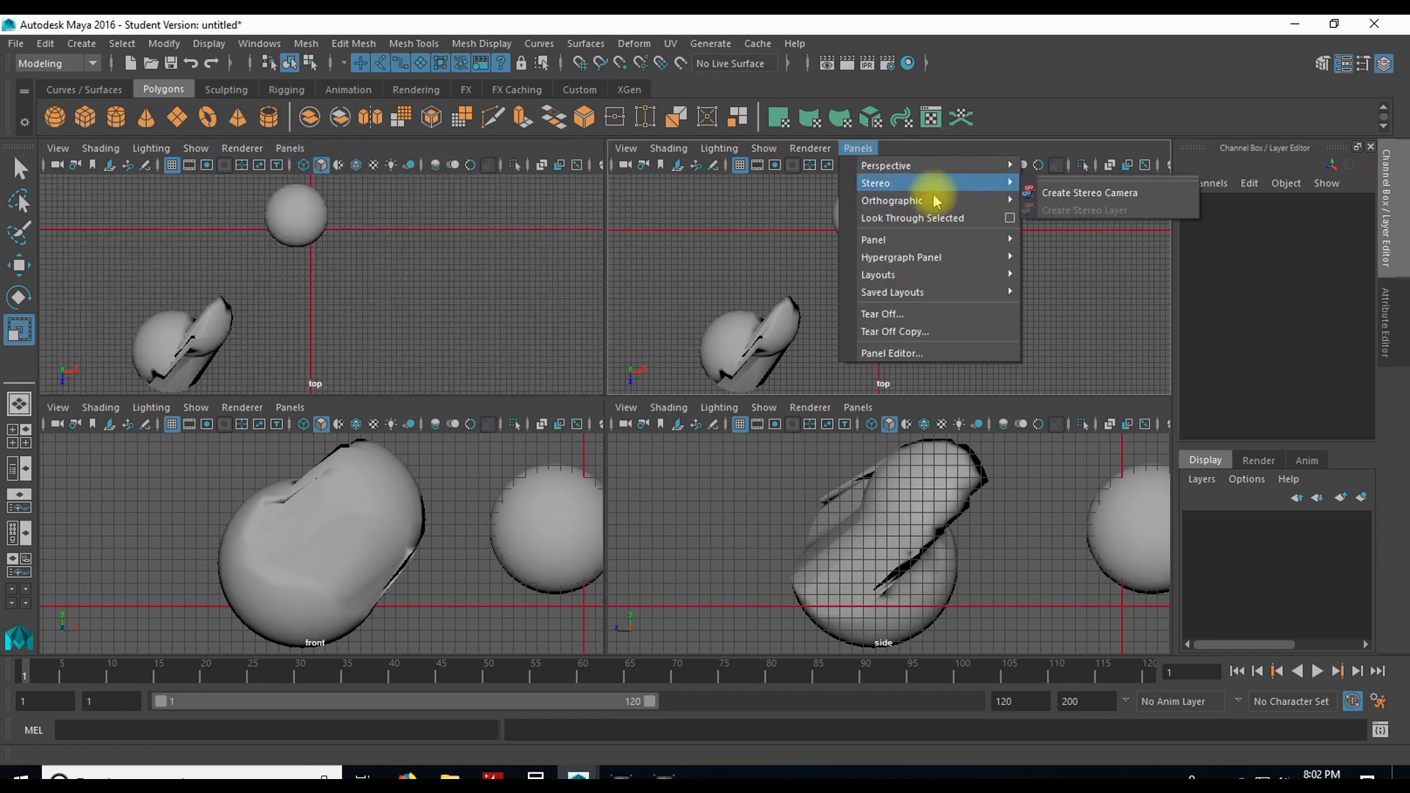
left_click(1053, 167)
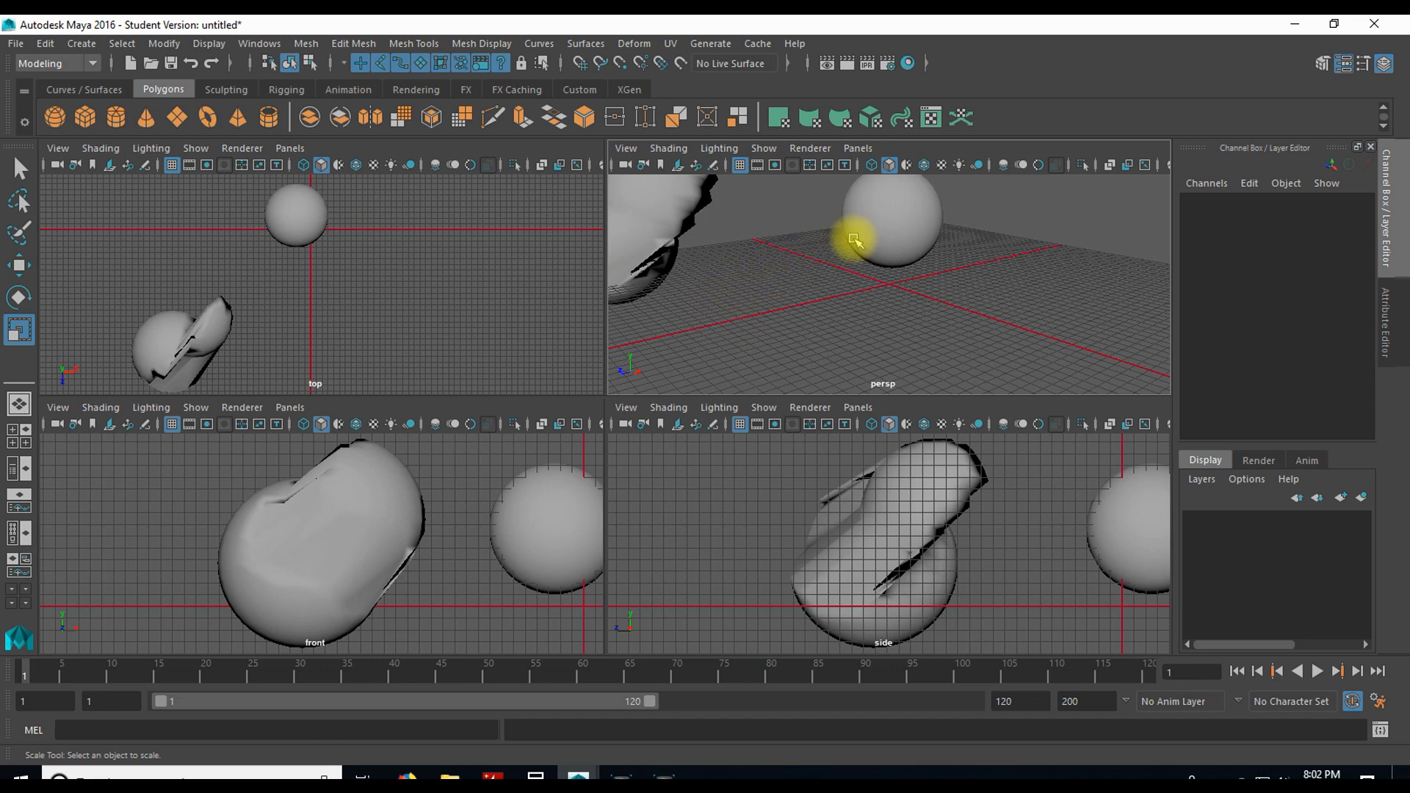
Step: Turn on Wireframe on Shaded in the perspective view and deselect the objects
left_click(669, 147)
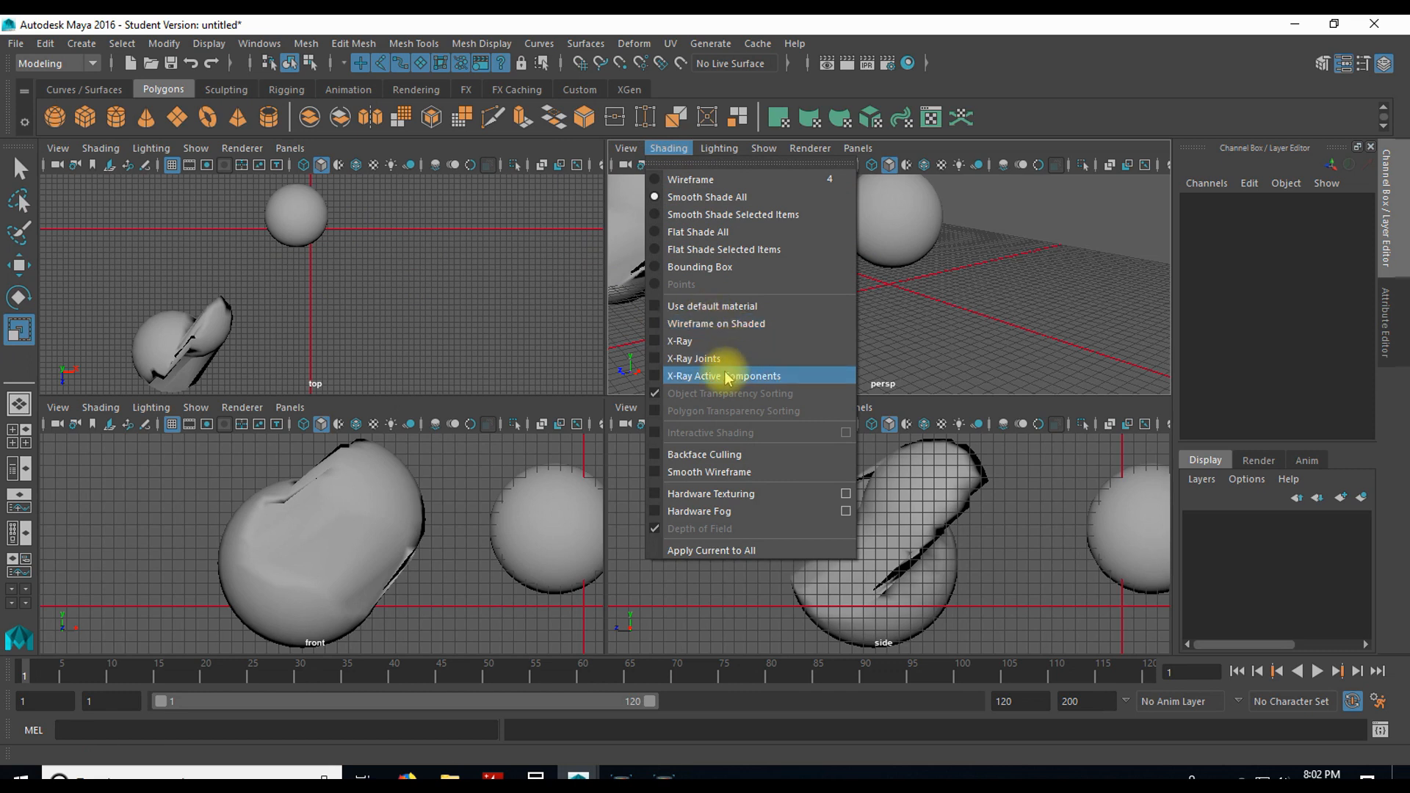
left_click(661, 323)
left_click(881, 223)
left_click(854, 288)
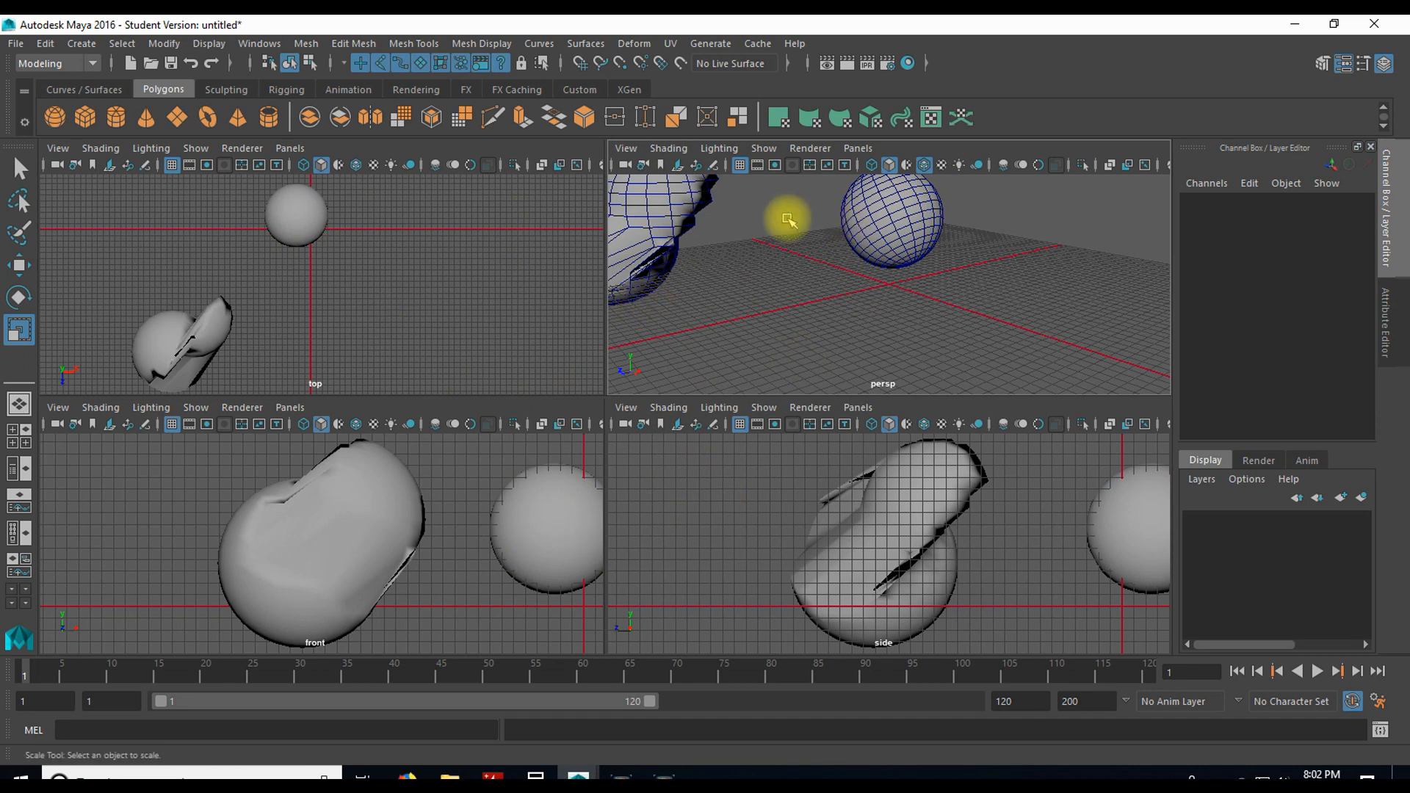
Step: Turn off Wireframe on Shaded in the perspective view and enlarge that view to full size
left_click(669, 149)
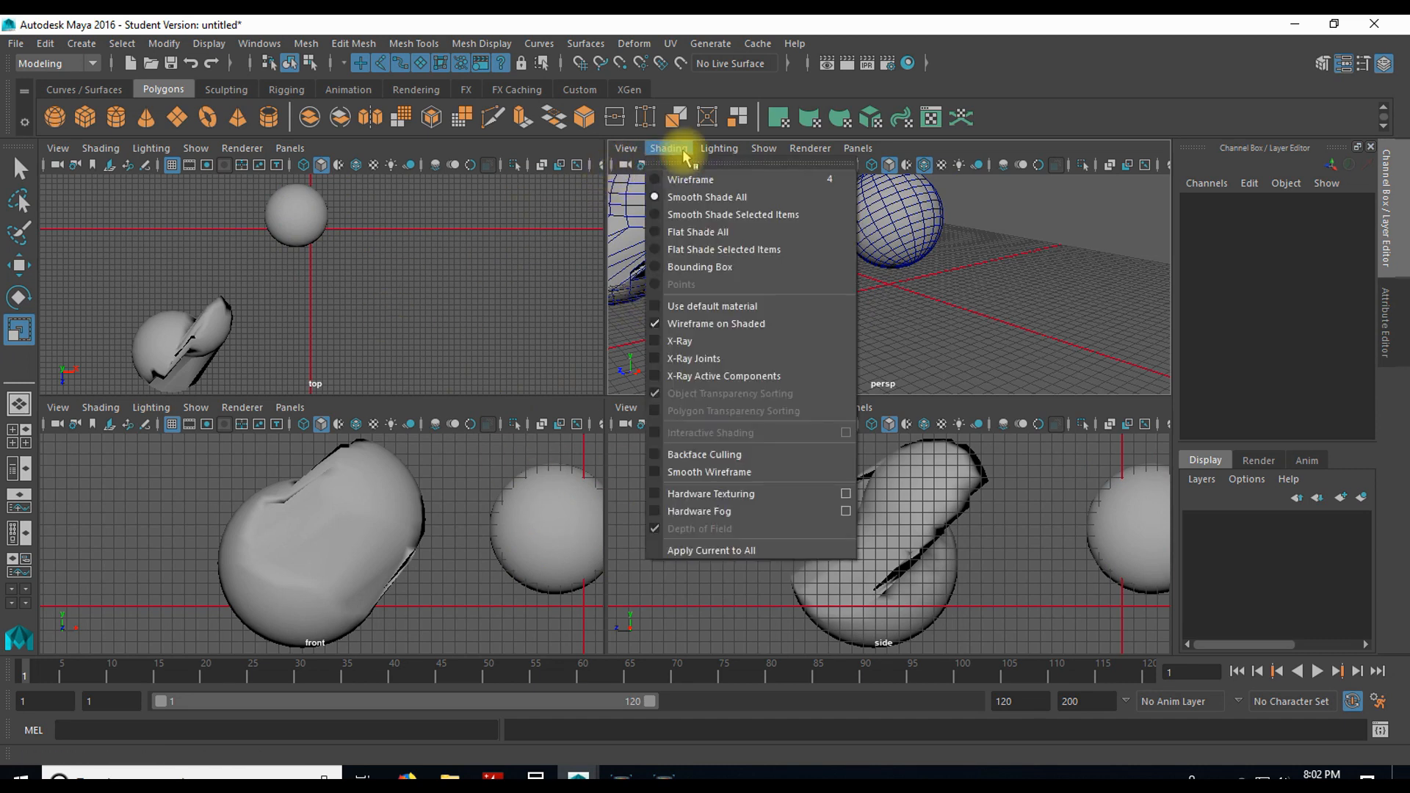
left_click(701, 324)
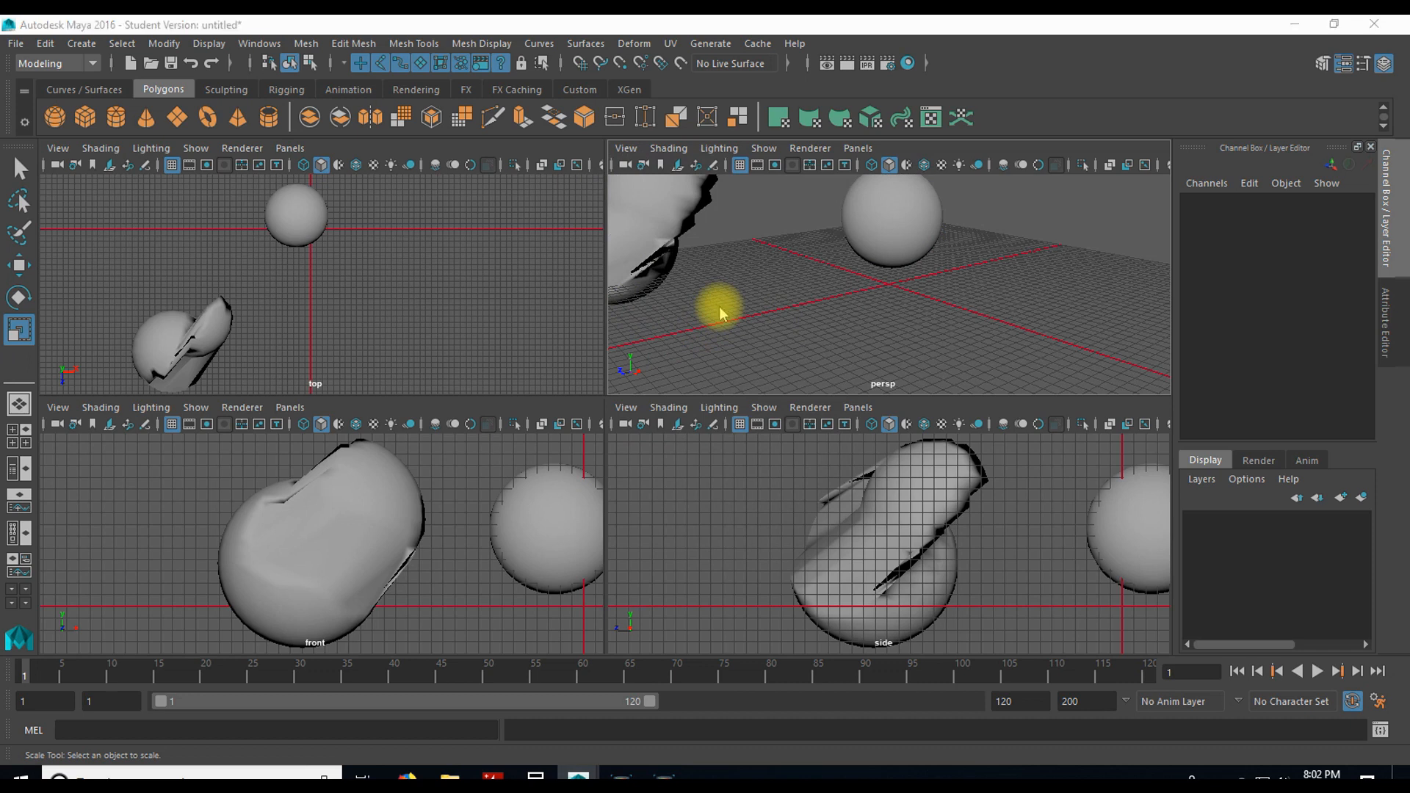
key("space")
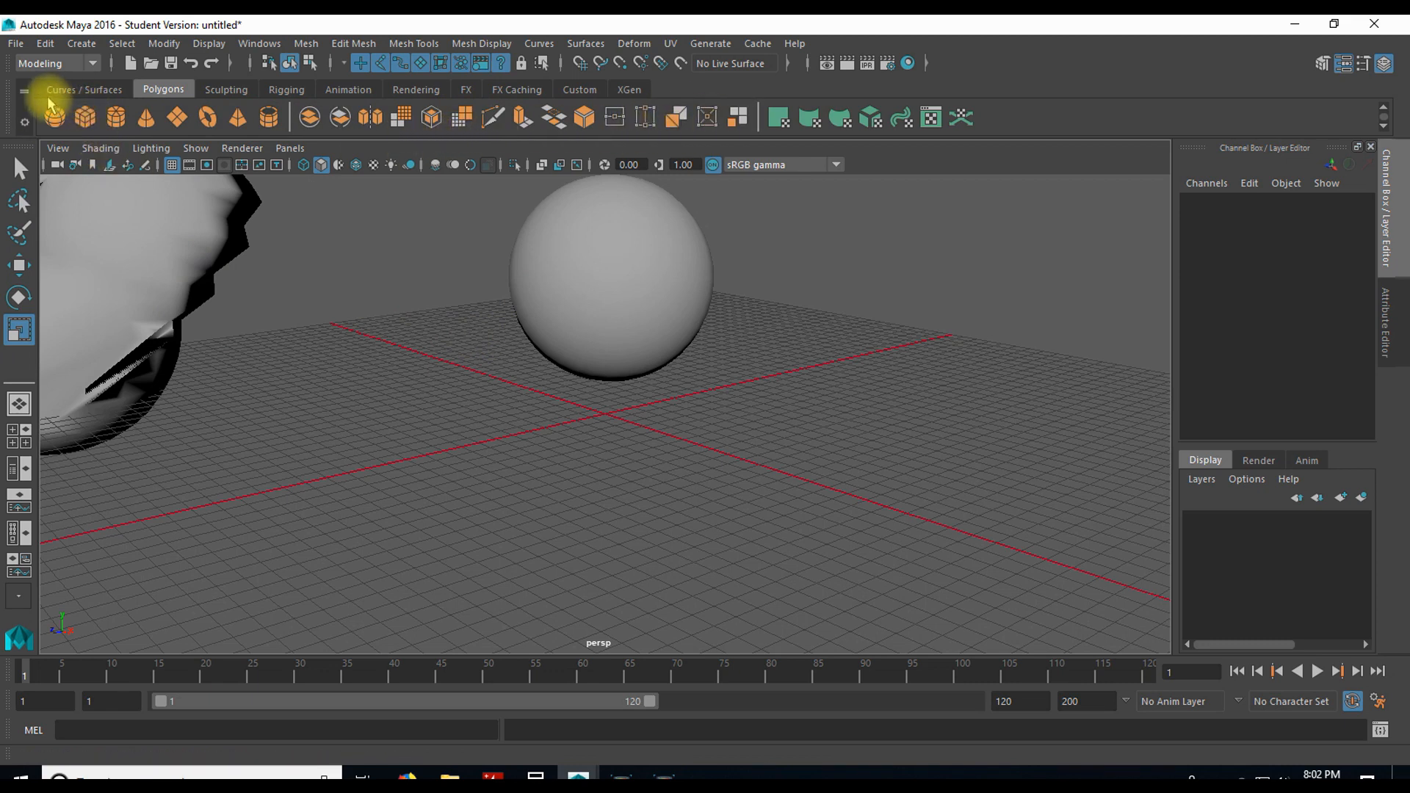
Step: Browse the Curves/Surfaces, Polygons and Sculpting shelves
left_click(71, 89)
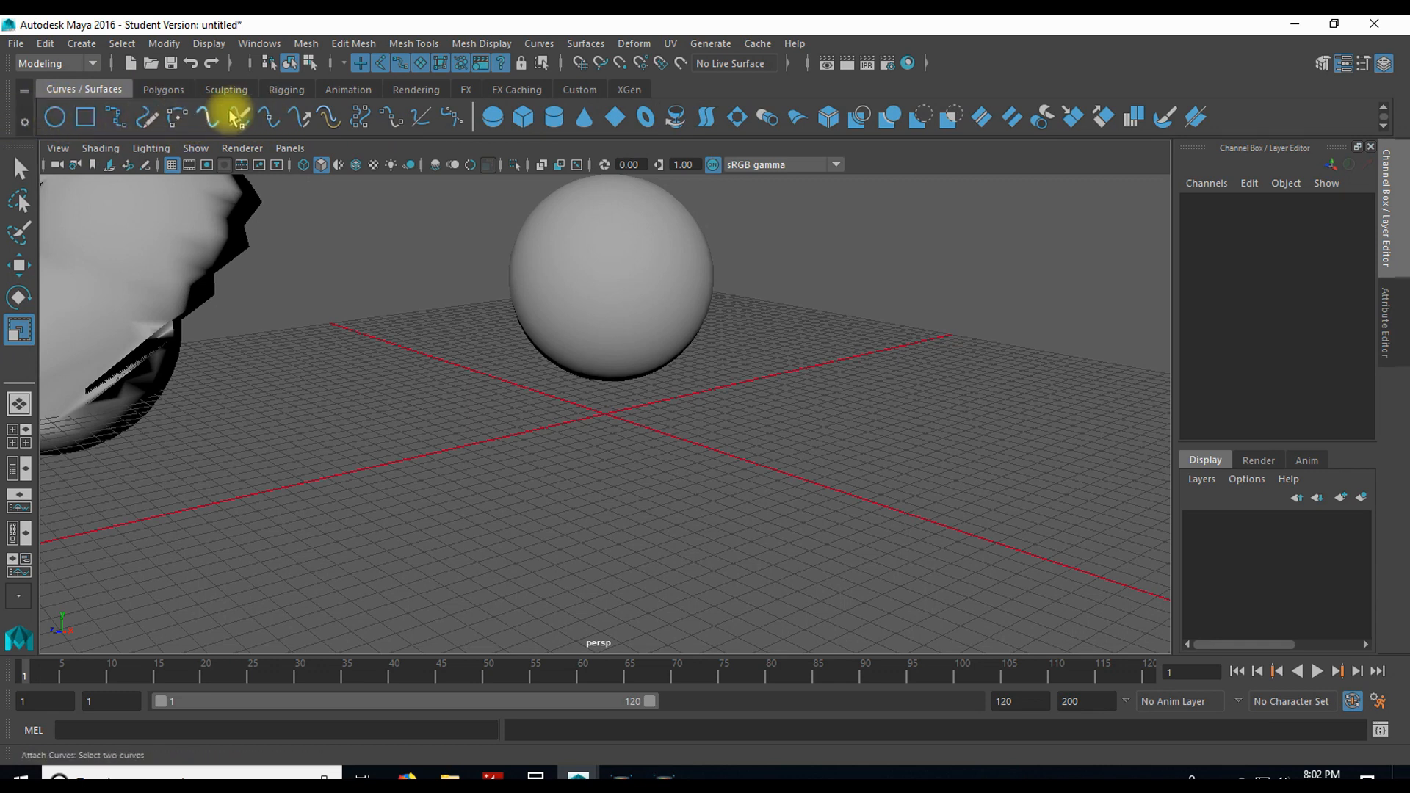
left_click(163, 89)
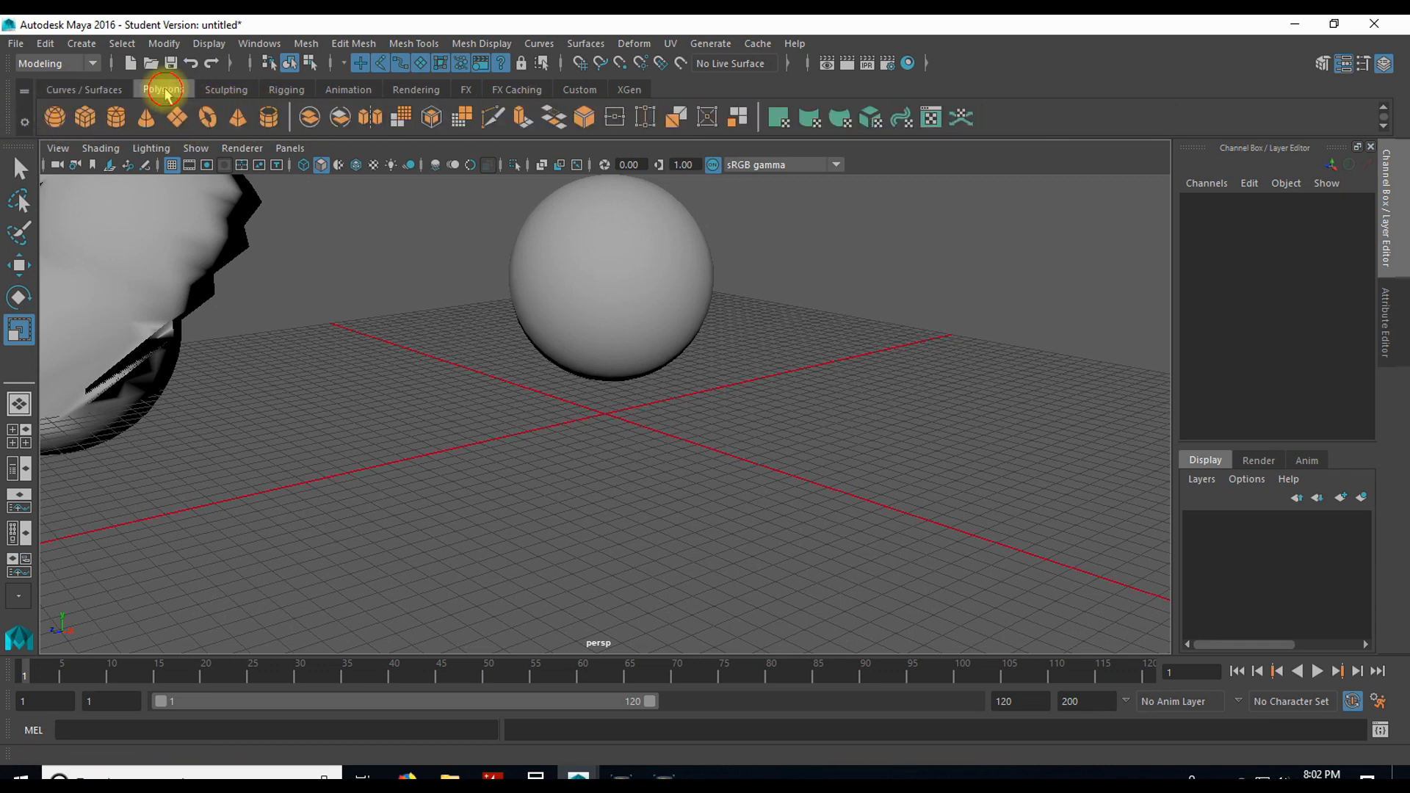
left_click(226, 89)
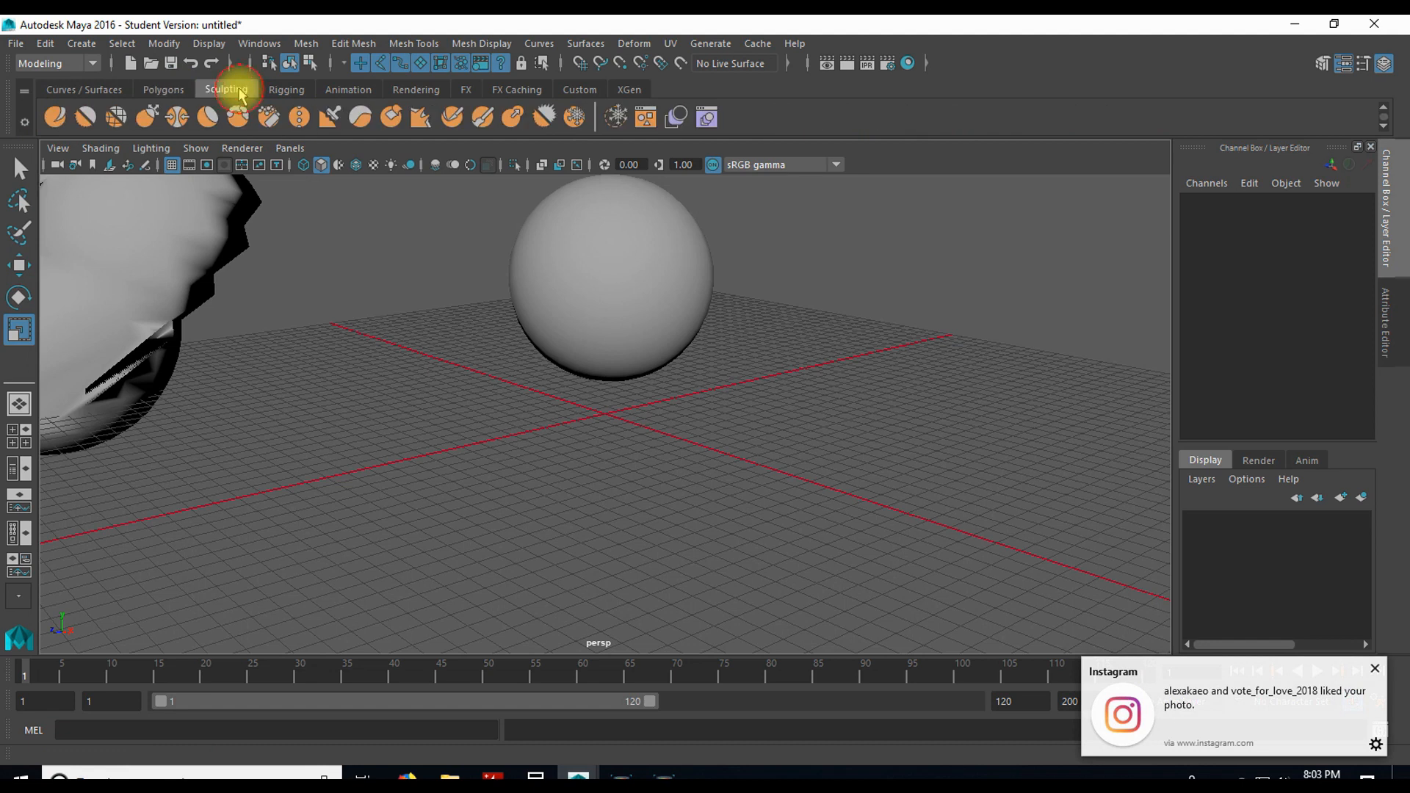
Step: Activate the Sculpt Tool on the intact sphere, pSphere1, switching briefly to the Select Tool and back
left_click(56, 116)
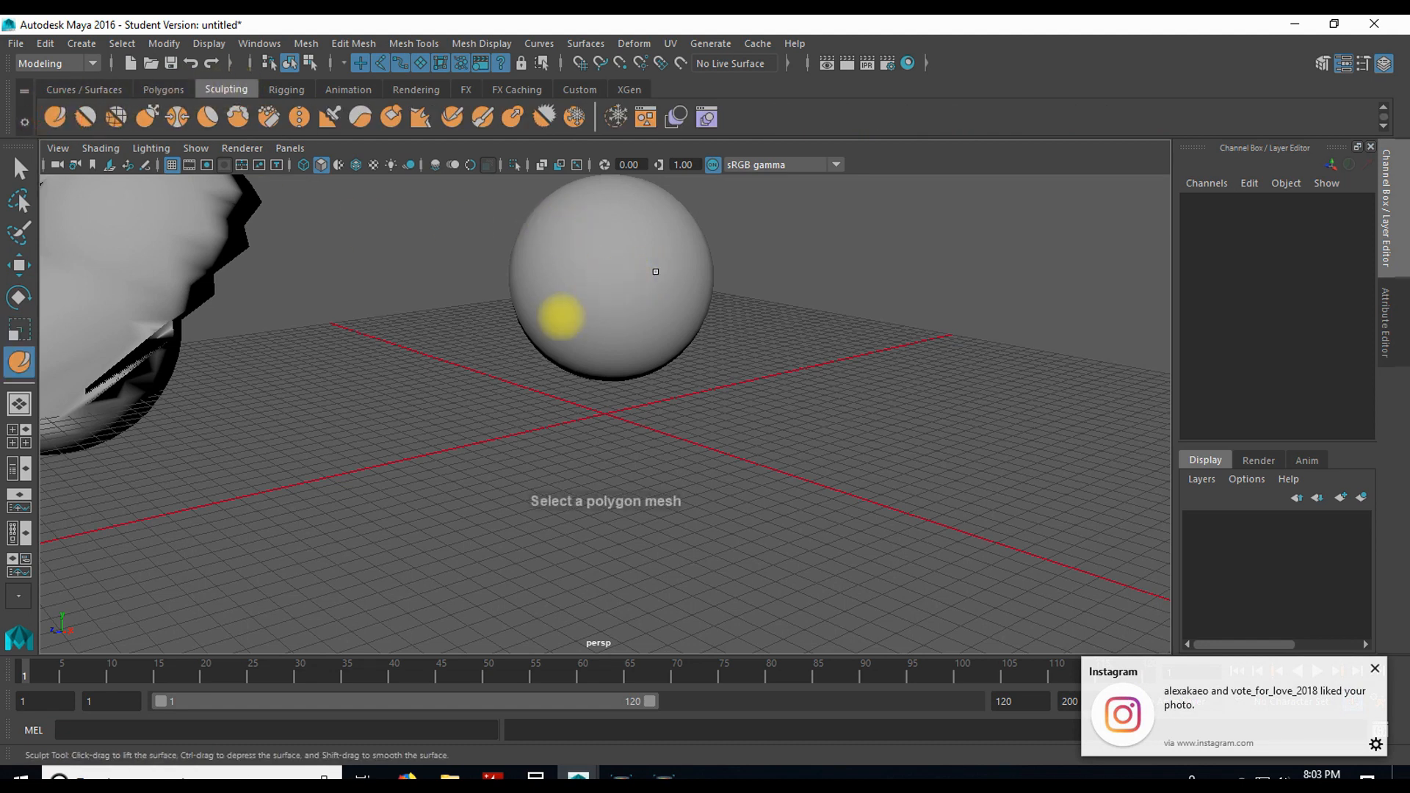
left_click(677, 282)
mouse_move(826, 340)
left_mouse_down()
mouse_move(277, 384)
mouse_move(297, 389)
left_mouse_up()
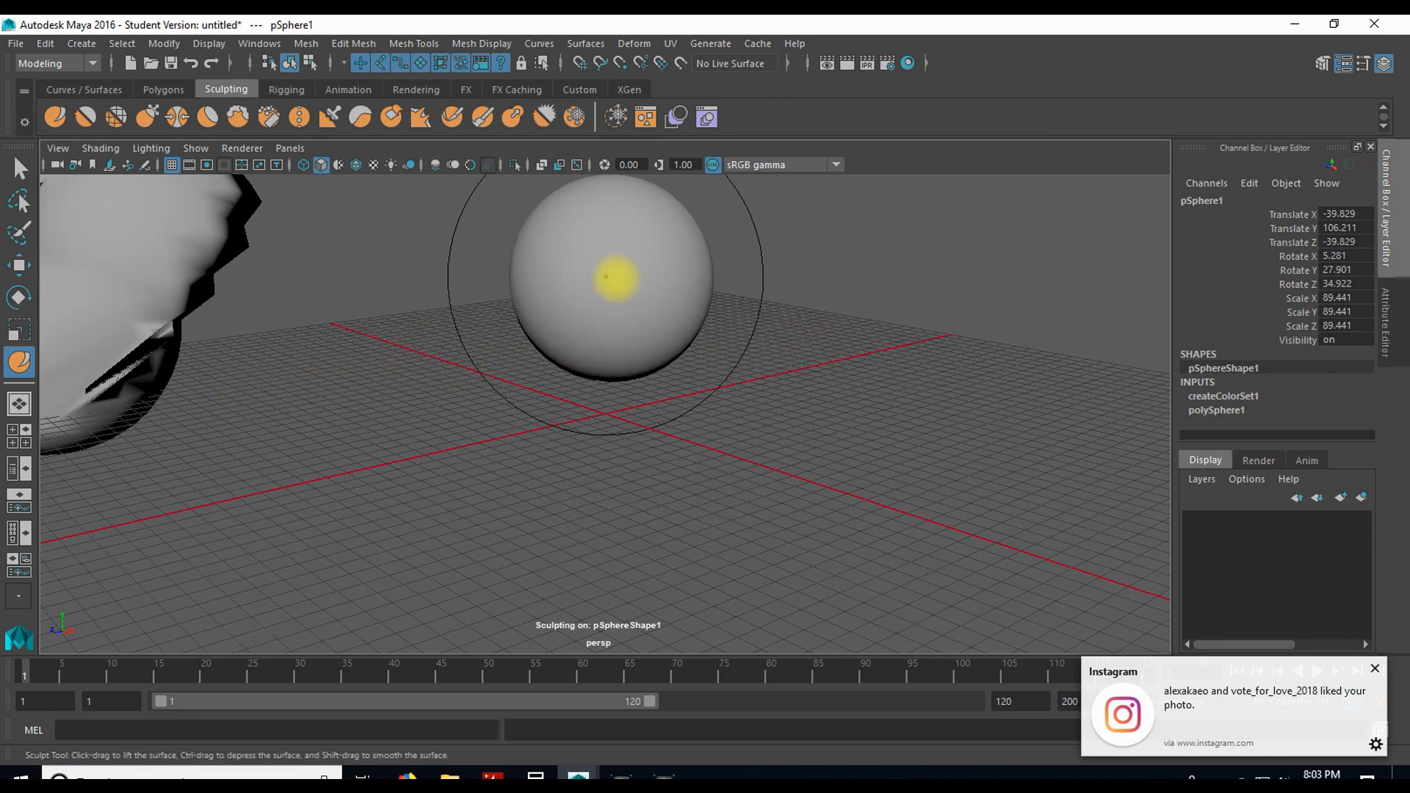
key("q")
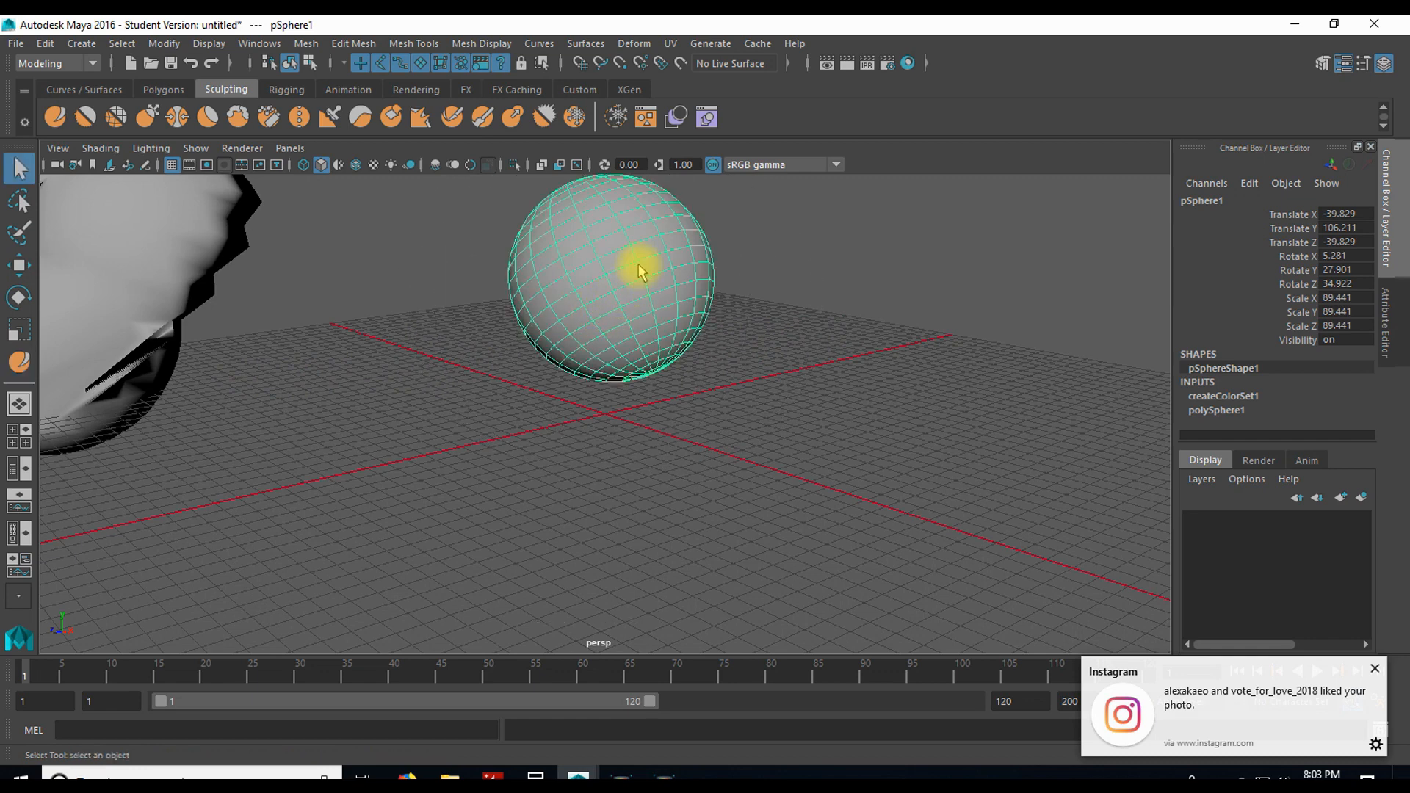
key("y")
mouse_move(687, 389)
left_mouse_down("alt")
mouse_move(727, 356)
mouse_move(753, 391)
left_mouse_up("alt")
left_click(57, 115)
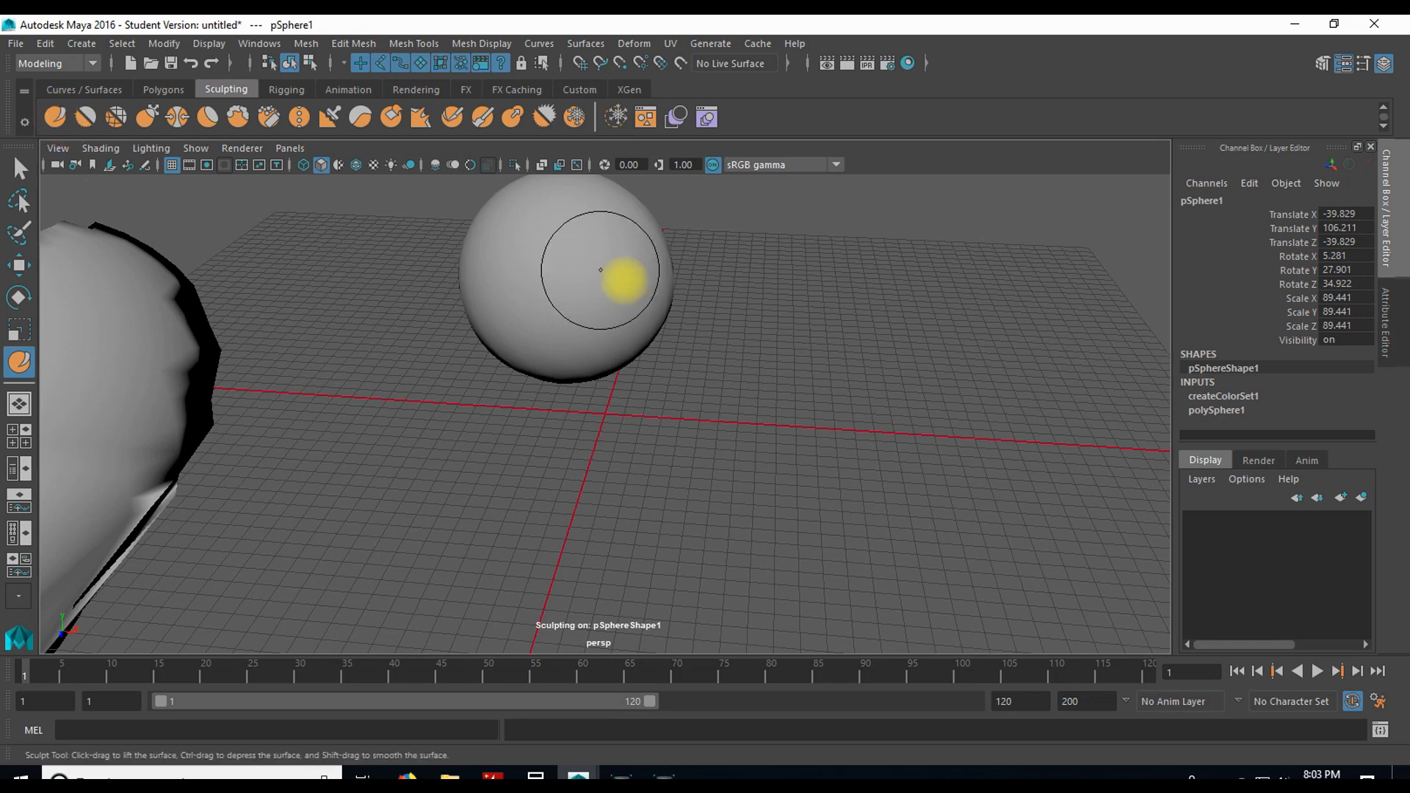
Step: Show the Tool Settings, raise the Sculpt Tool's strength to 41.414, and sculpt bulges onto pSphere1 from several angles
left_click(1362, 63)
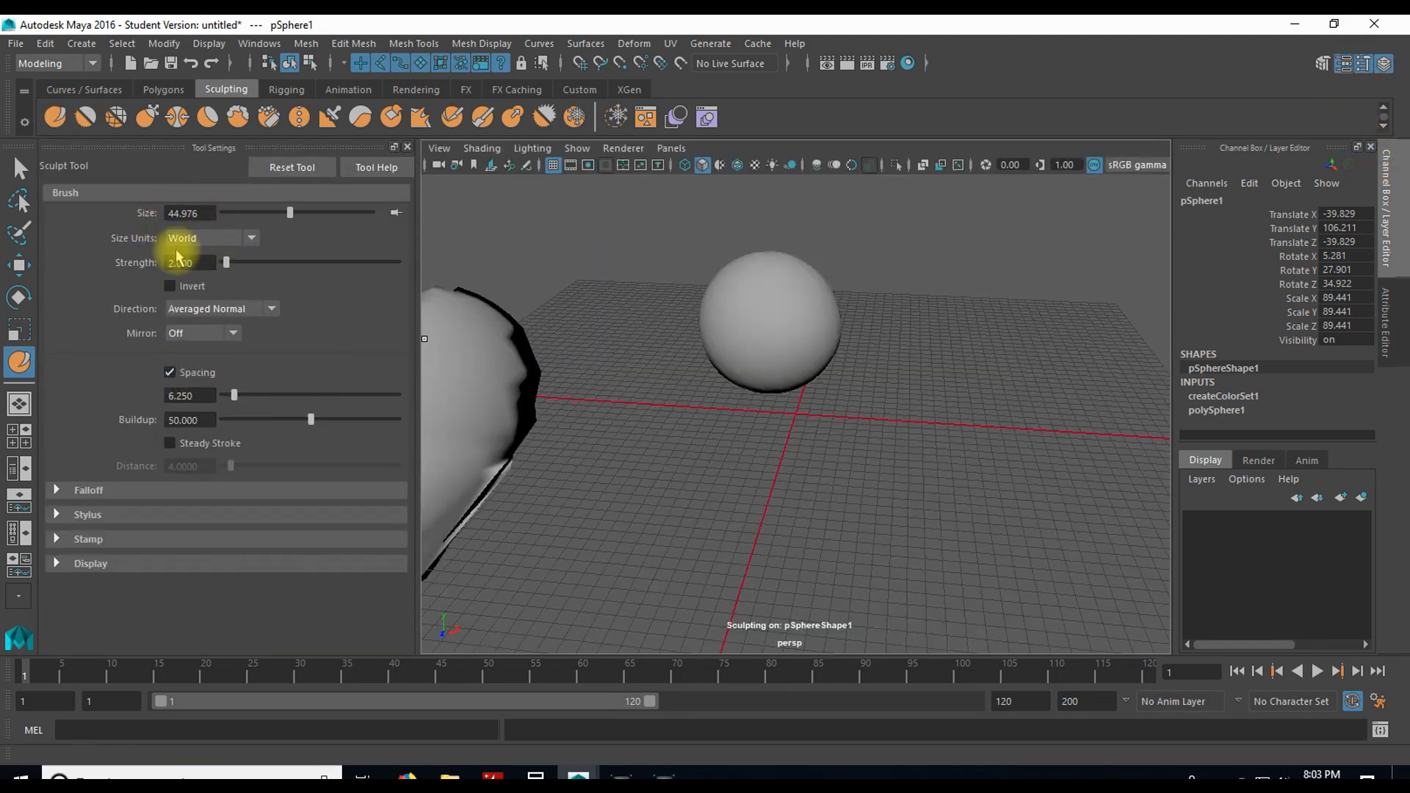
left_click_drag(227, 263, 266, 264)
mouse_move(732, 307)
left_mouse_down()
mouse_move(817, 315)
mouse_move(771, 330)
mouse_move(806, 293)
mouse_move(790, 331)
mouse_move(802, 297)
left_mouse_up()
left_click_drag(861, 413, 729, 395, "alt")
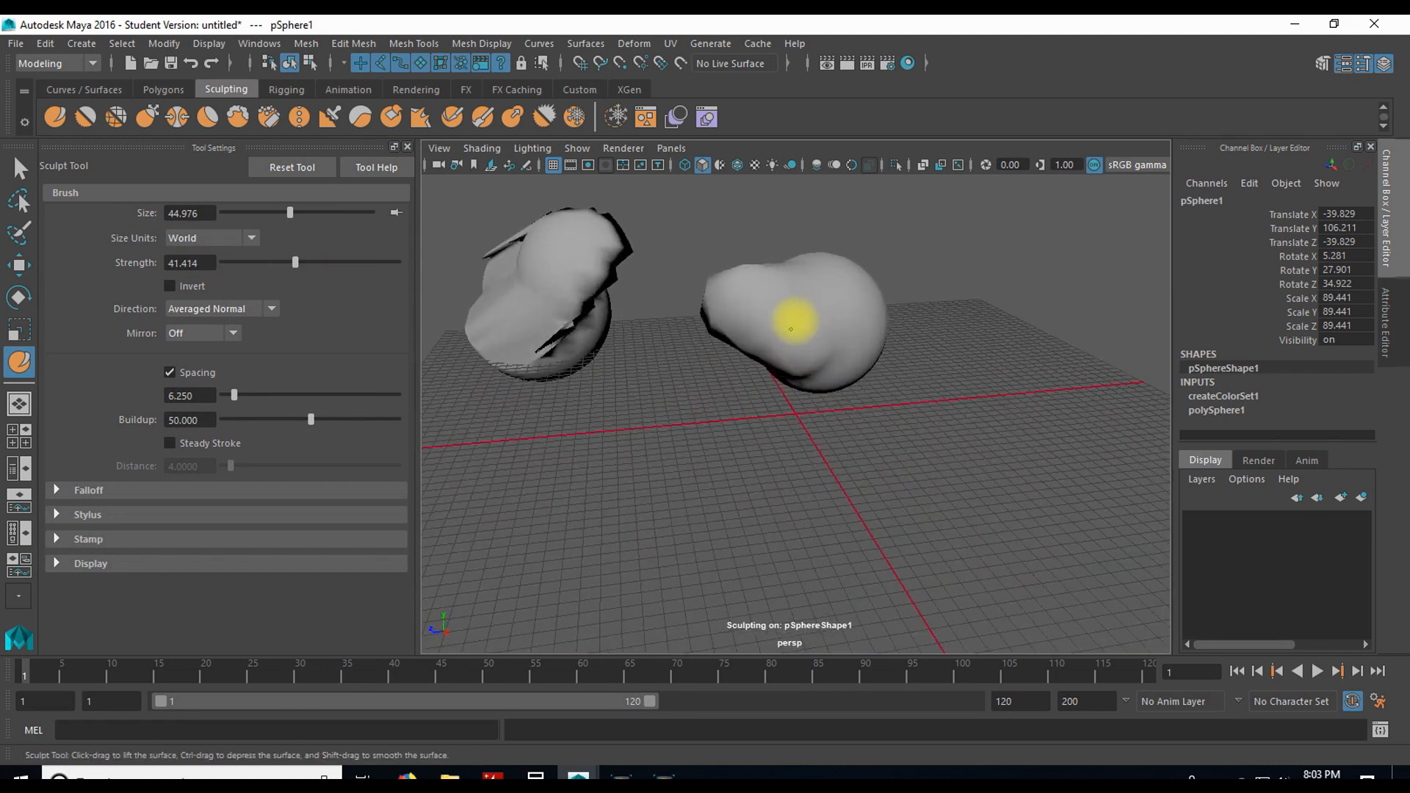
mouse_move(840, 337)
left_mouse_down("alt")
mouse_move(789, 365)
mouse_move(834, 315)
mouse_move(843, 394)
mouse_move(787, 339)
left_mouse_up("alt")
left_click_drag(727, 470, 837, 469, "alt")
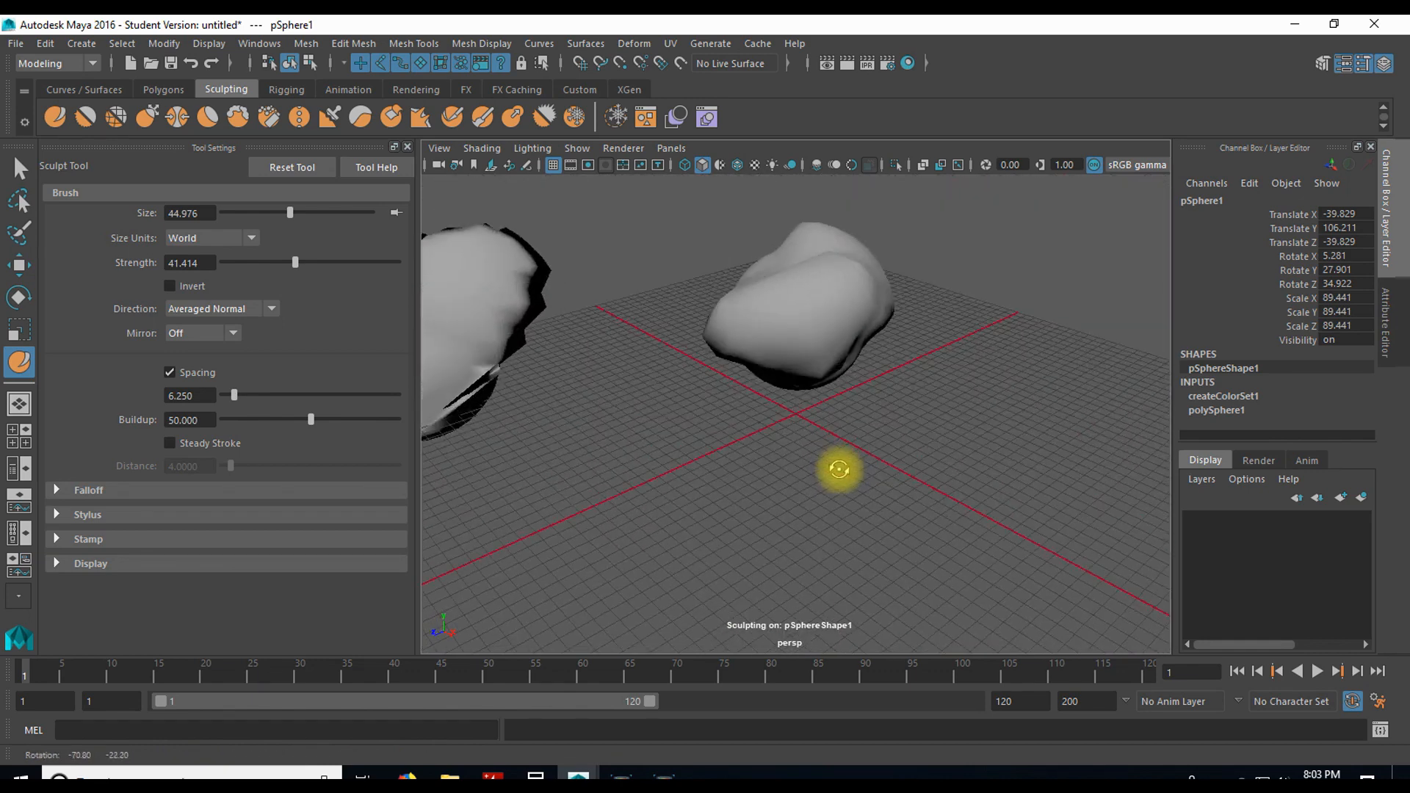
Step: Examine the tools on the Rigging, Animation, Rendering, FX, FX Caching, XGen and Custom shelves
left_click(288, 89)
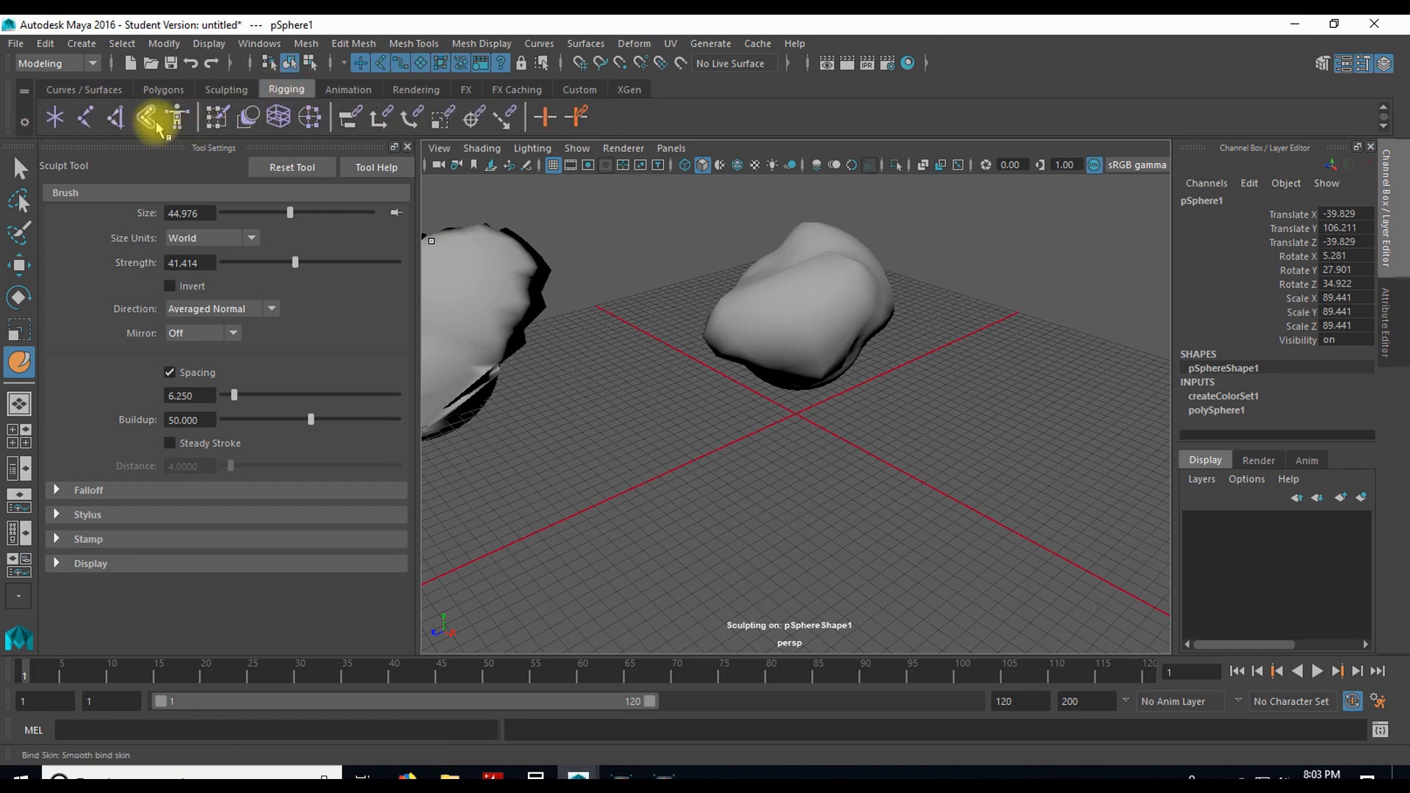
left_click(342, 89)
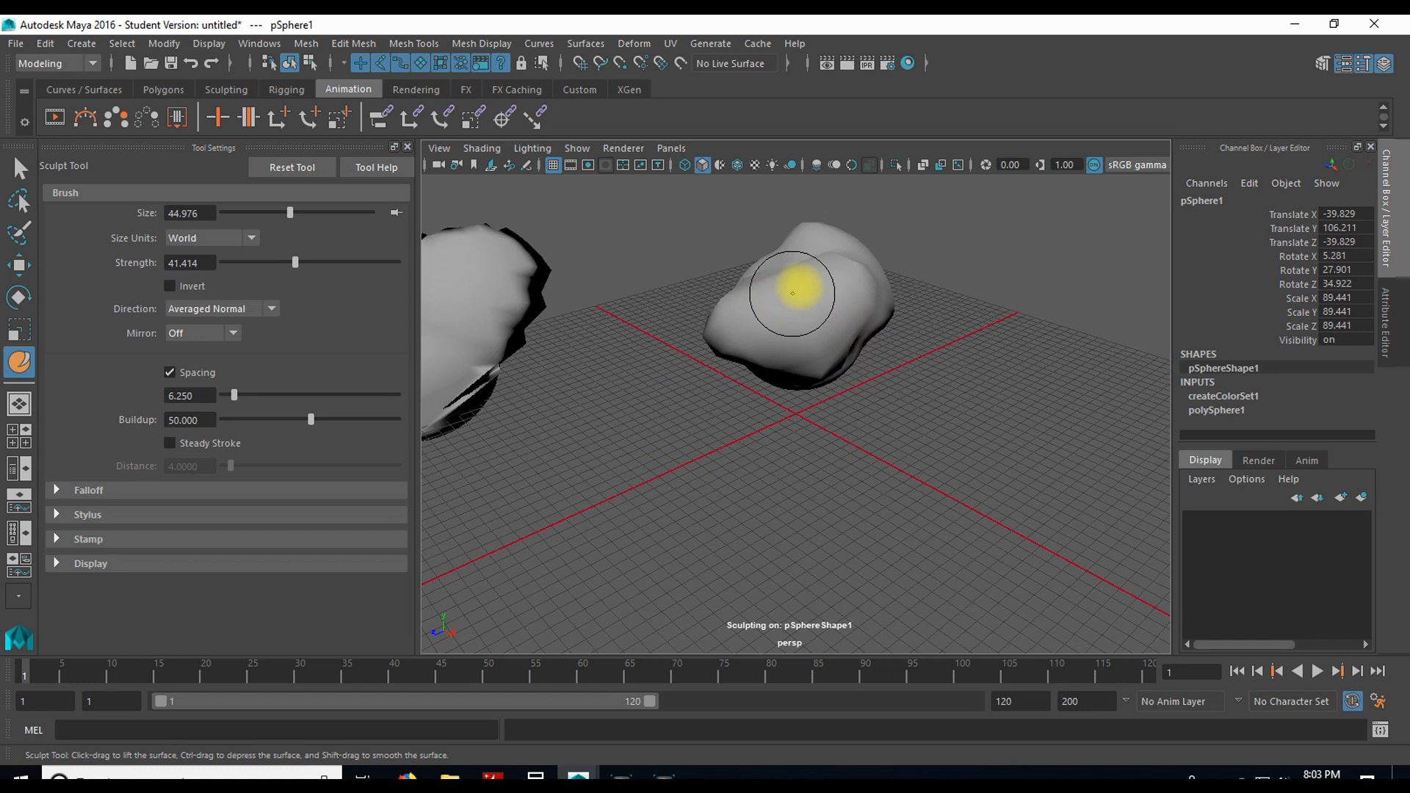
left_click(417, 90)
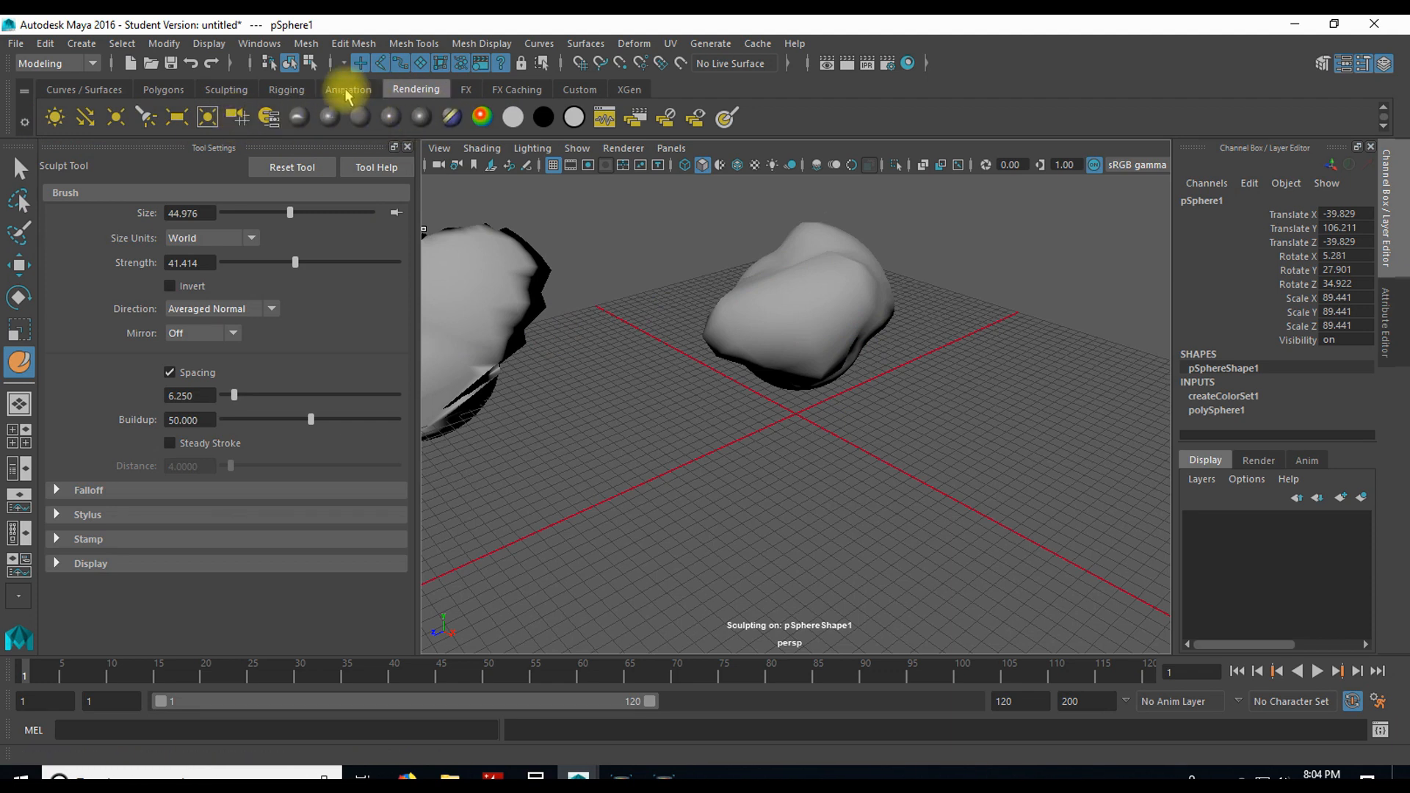
left_click(466, 90)
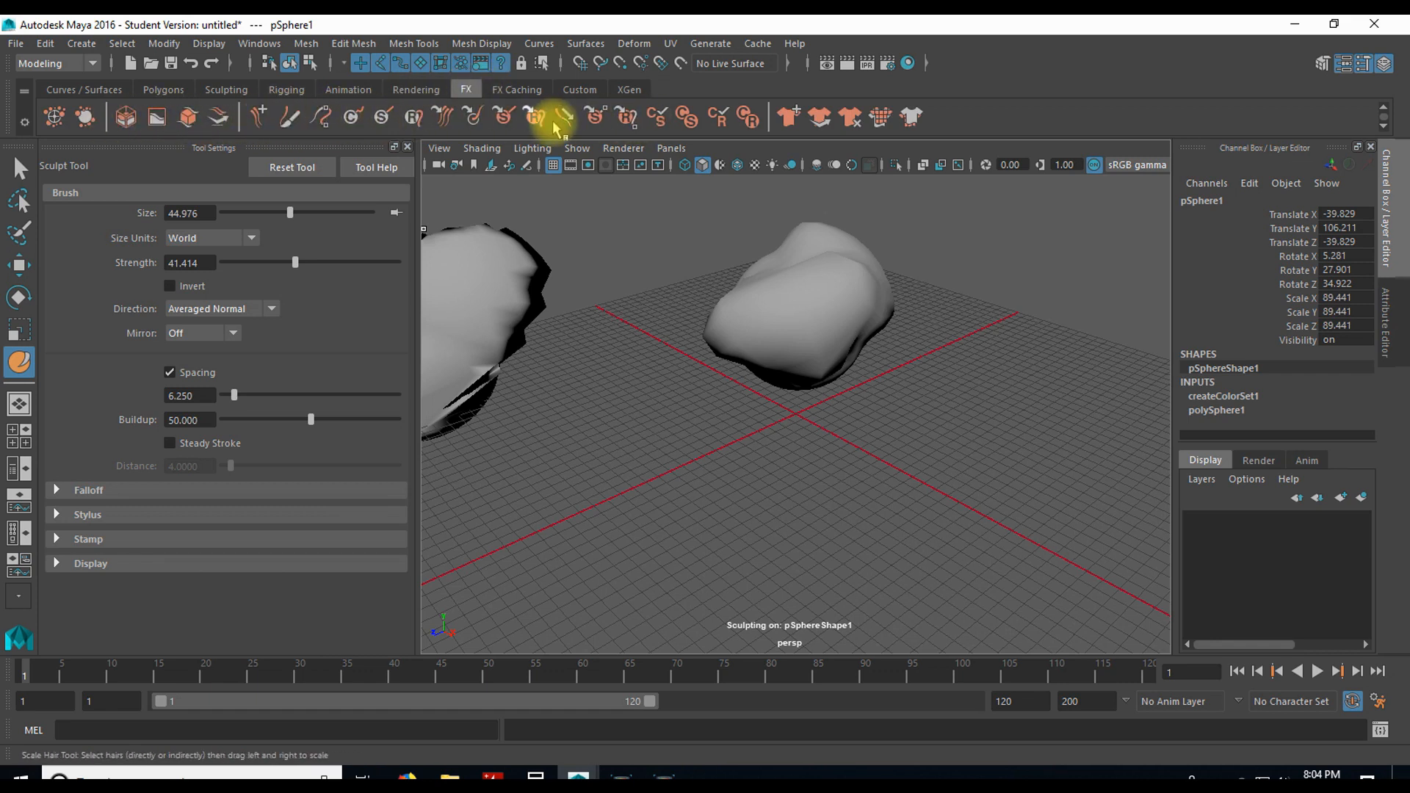
left_click(507, 92)
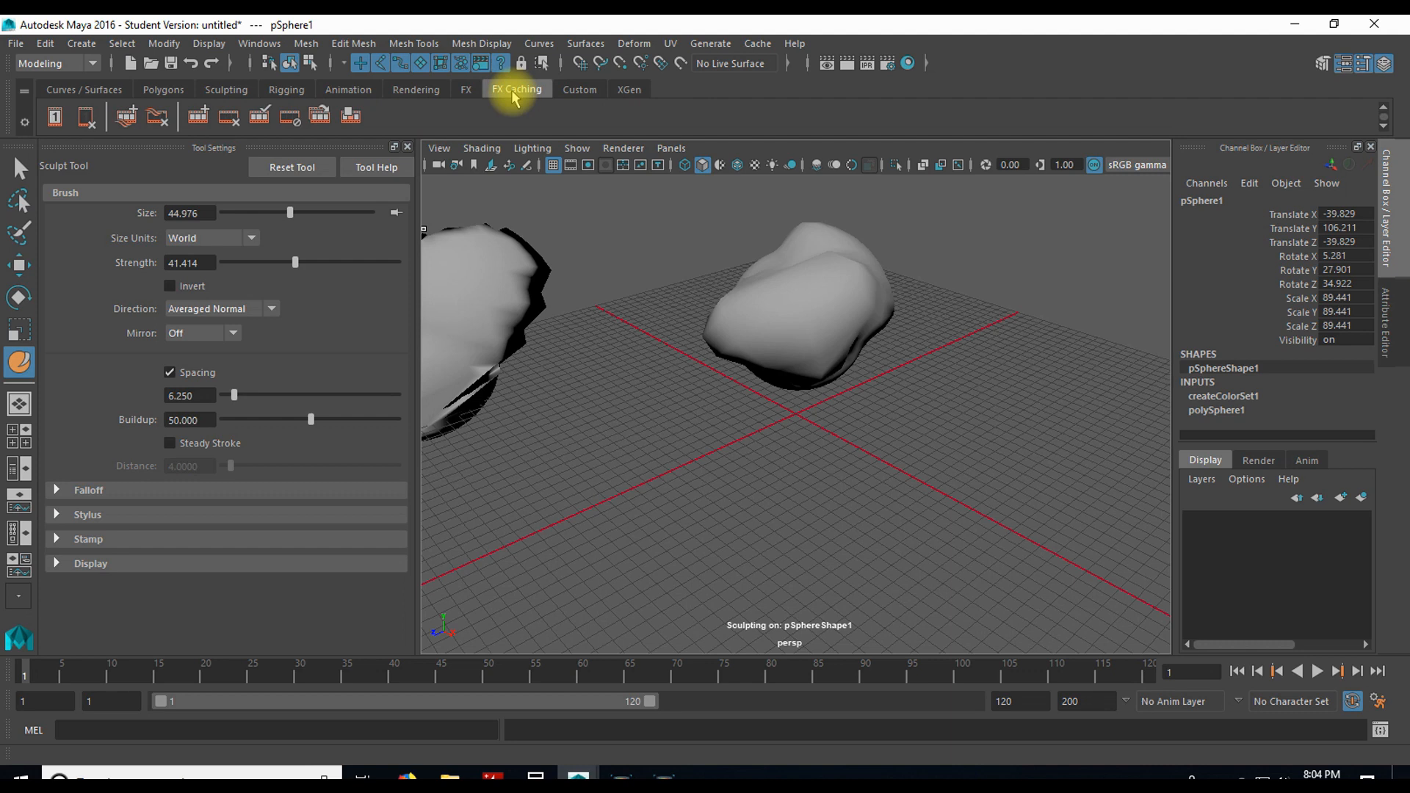
left_click(628, 89)
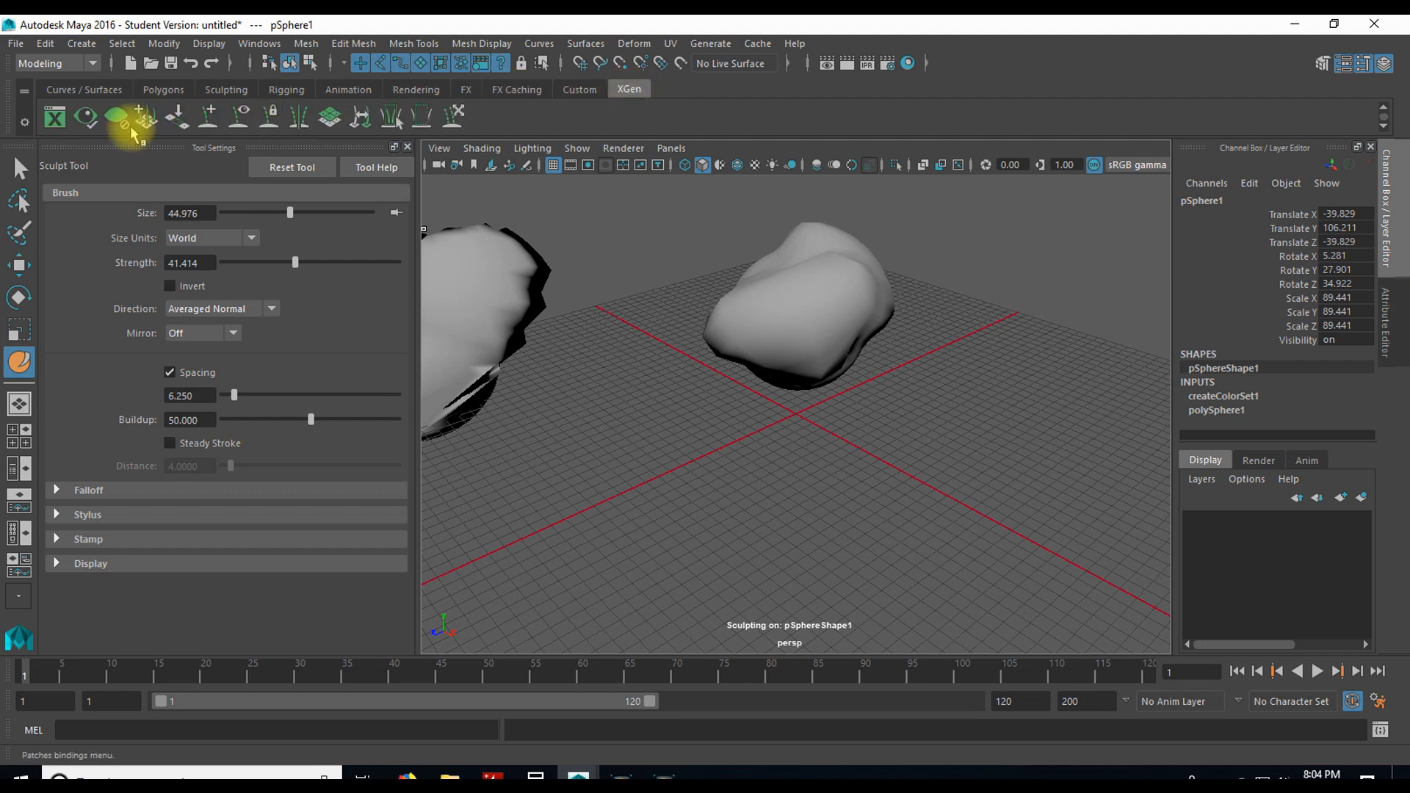
left_click(507, 89)
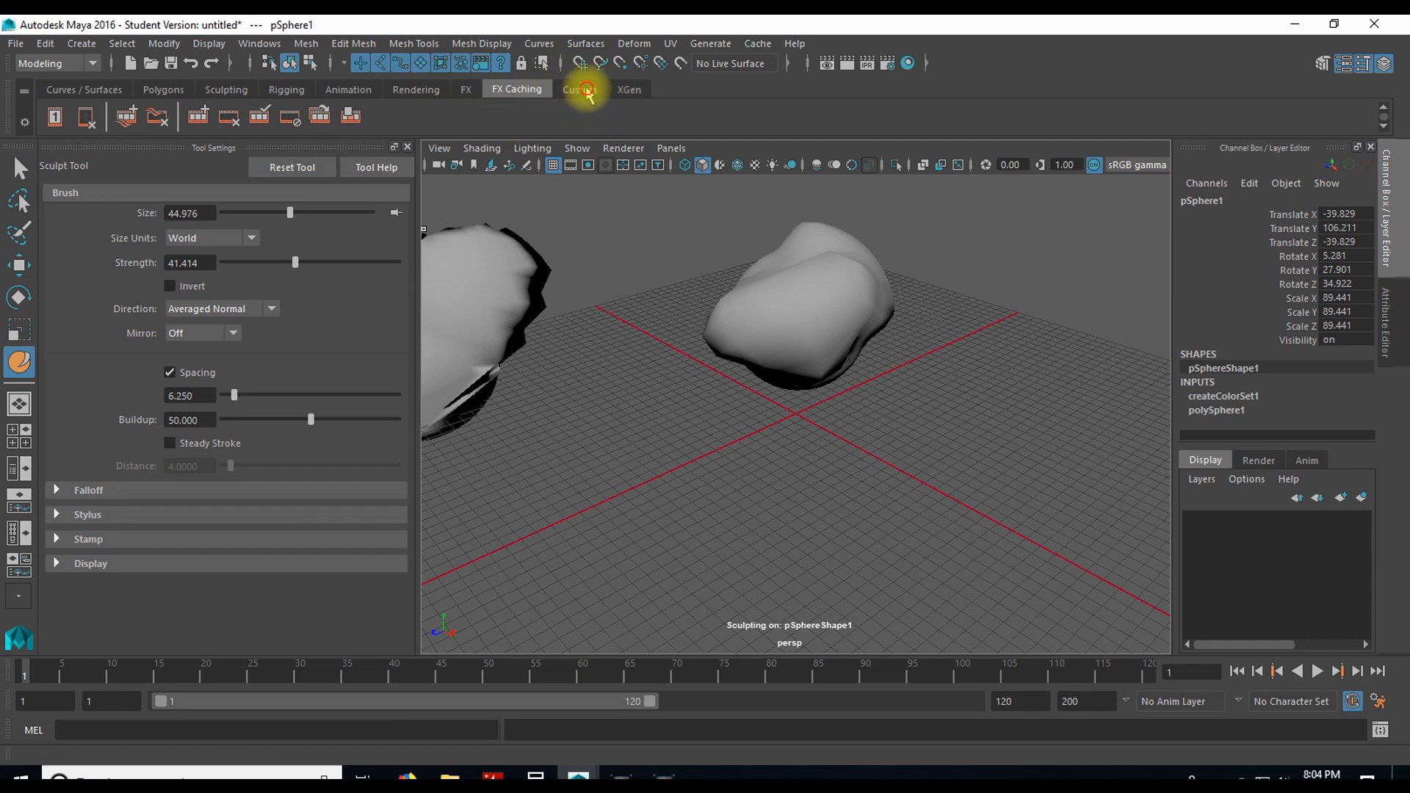
left_click(586, 90)
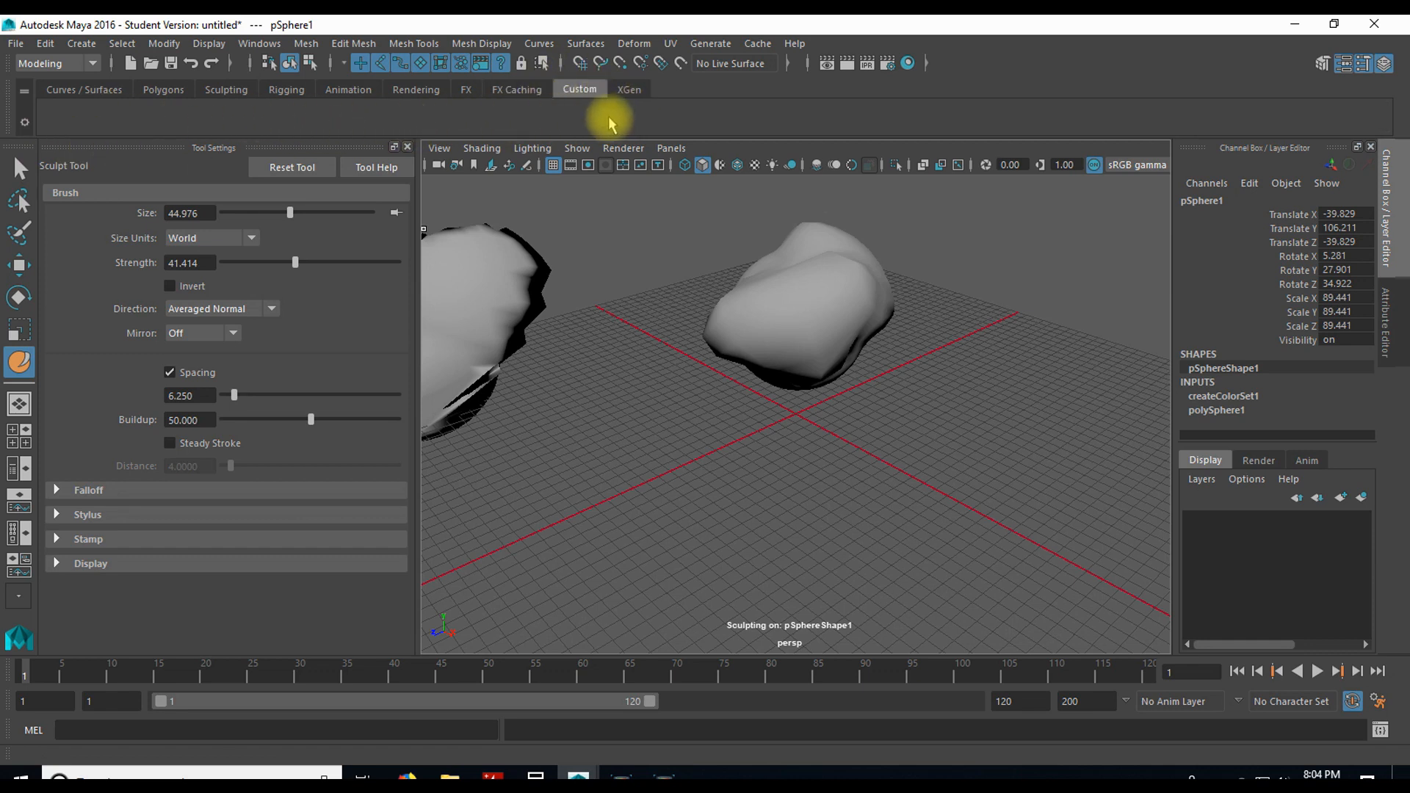
Step: Add the Append to Polygon tool from the Mesh Tools commands to the Custom shelf twice
left_click(414, 45)
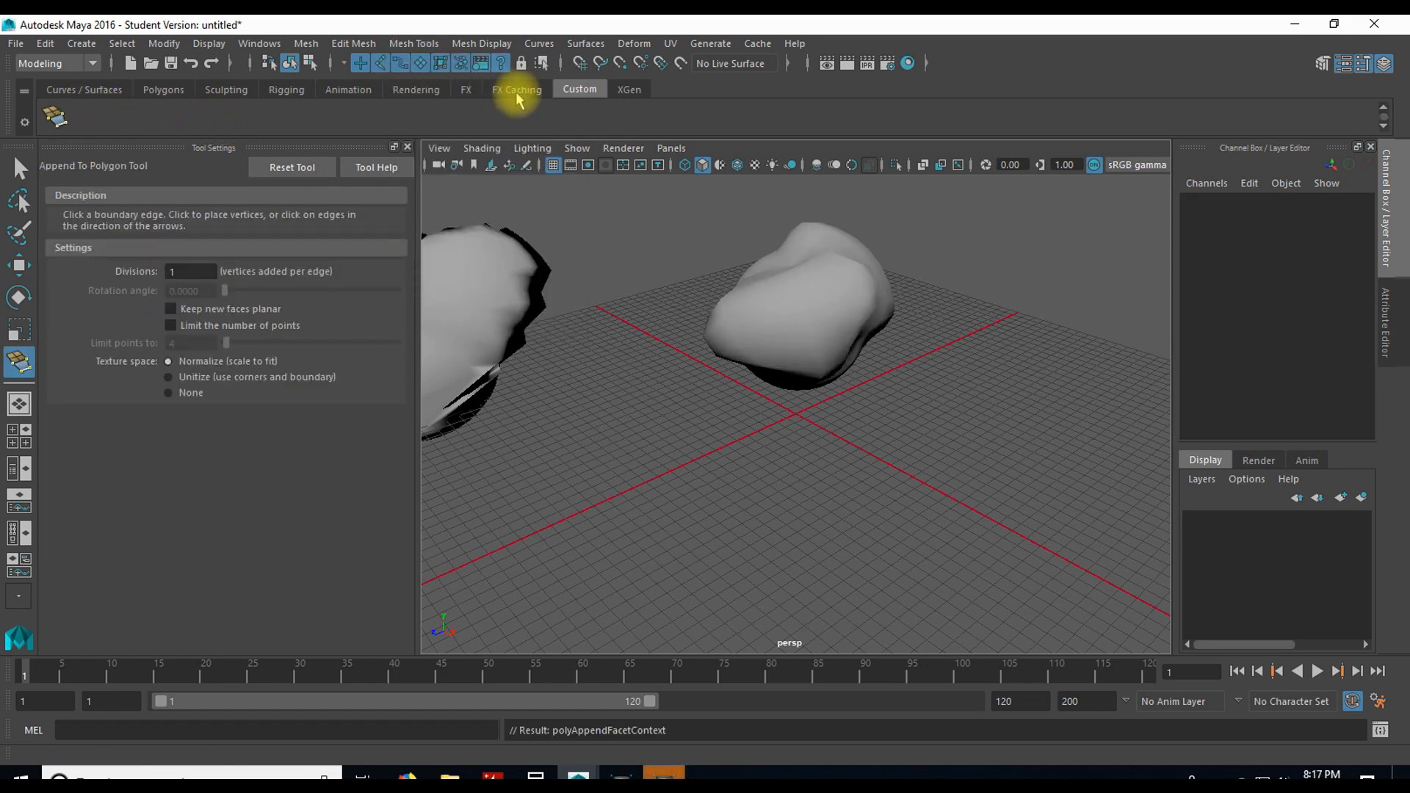
left_click(481, 46)
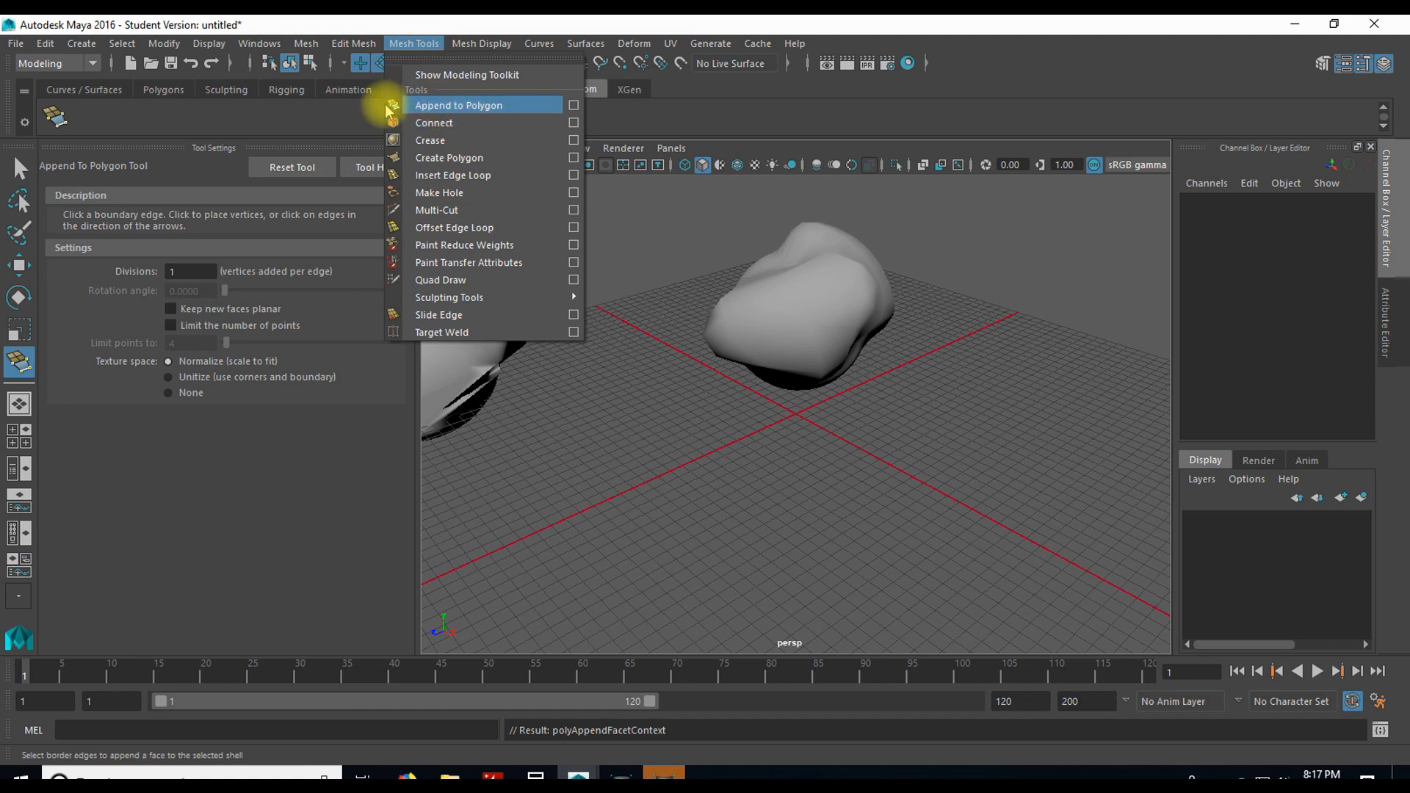
left_click(186, 121)
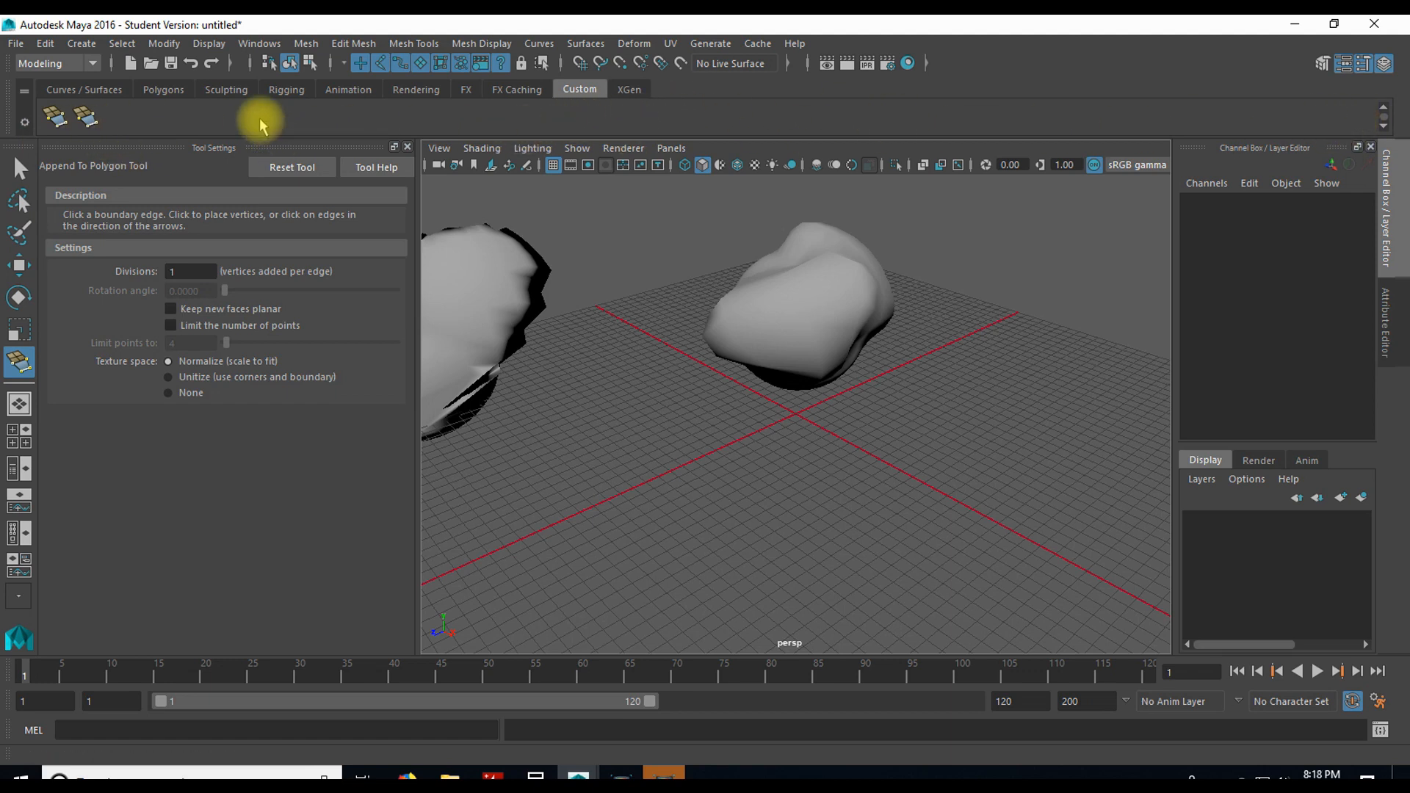
Step: Delete the Custom shelf
left_click(24, 122)
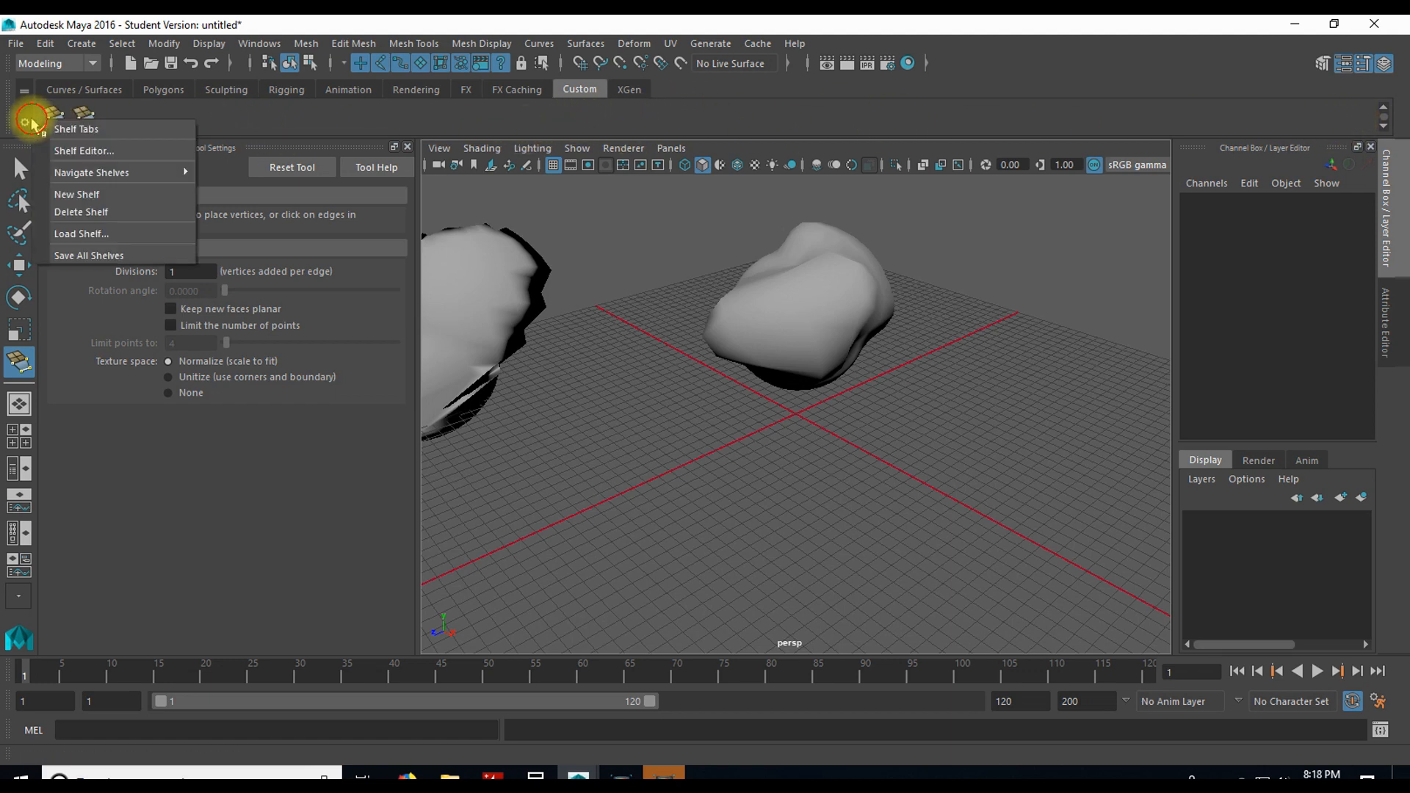
left_click(111, 212)
left_click(677, 402)
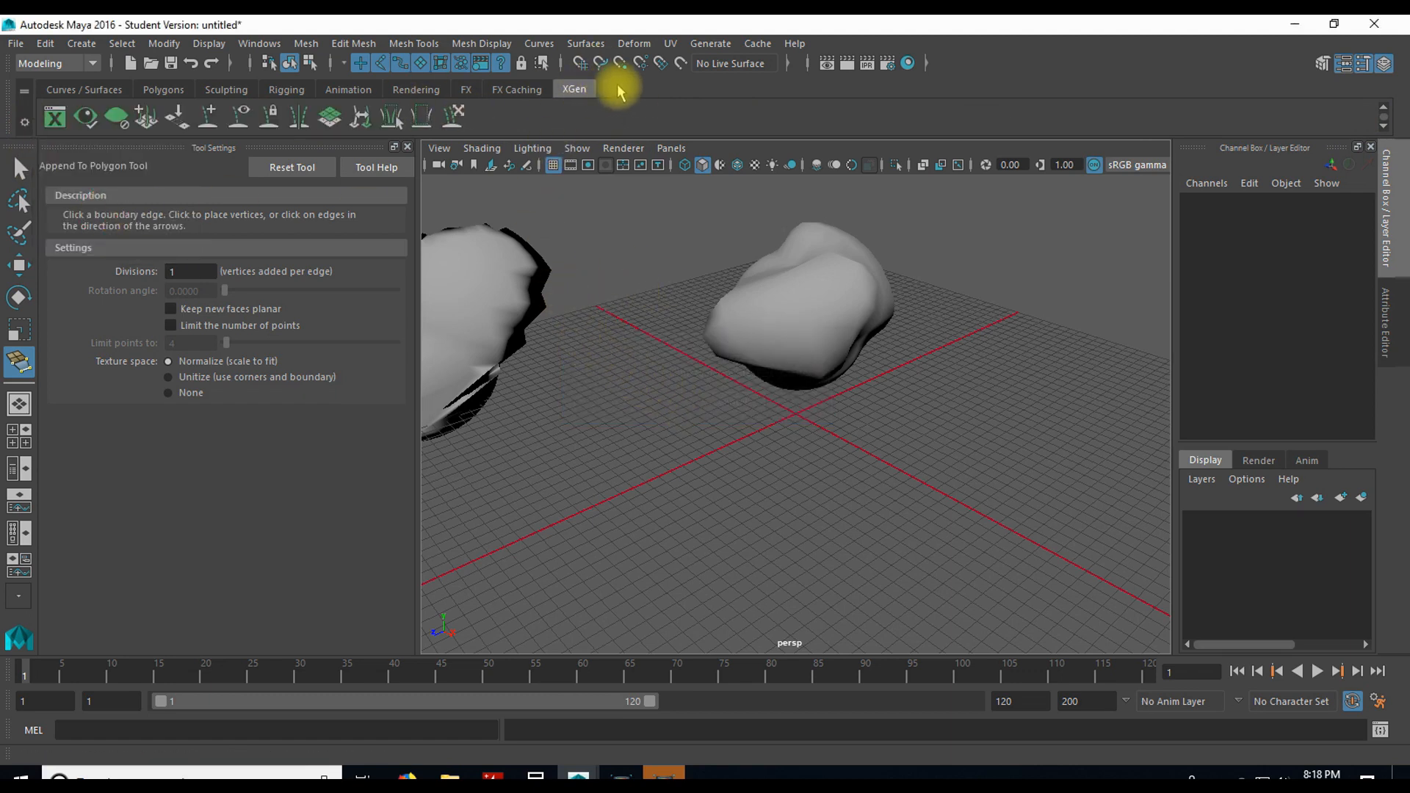
Step: Create a new shelf named Custom
left_click(26, 124)
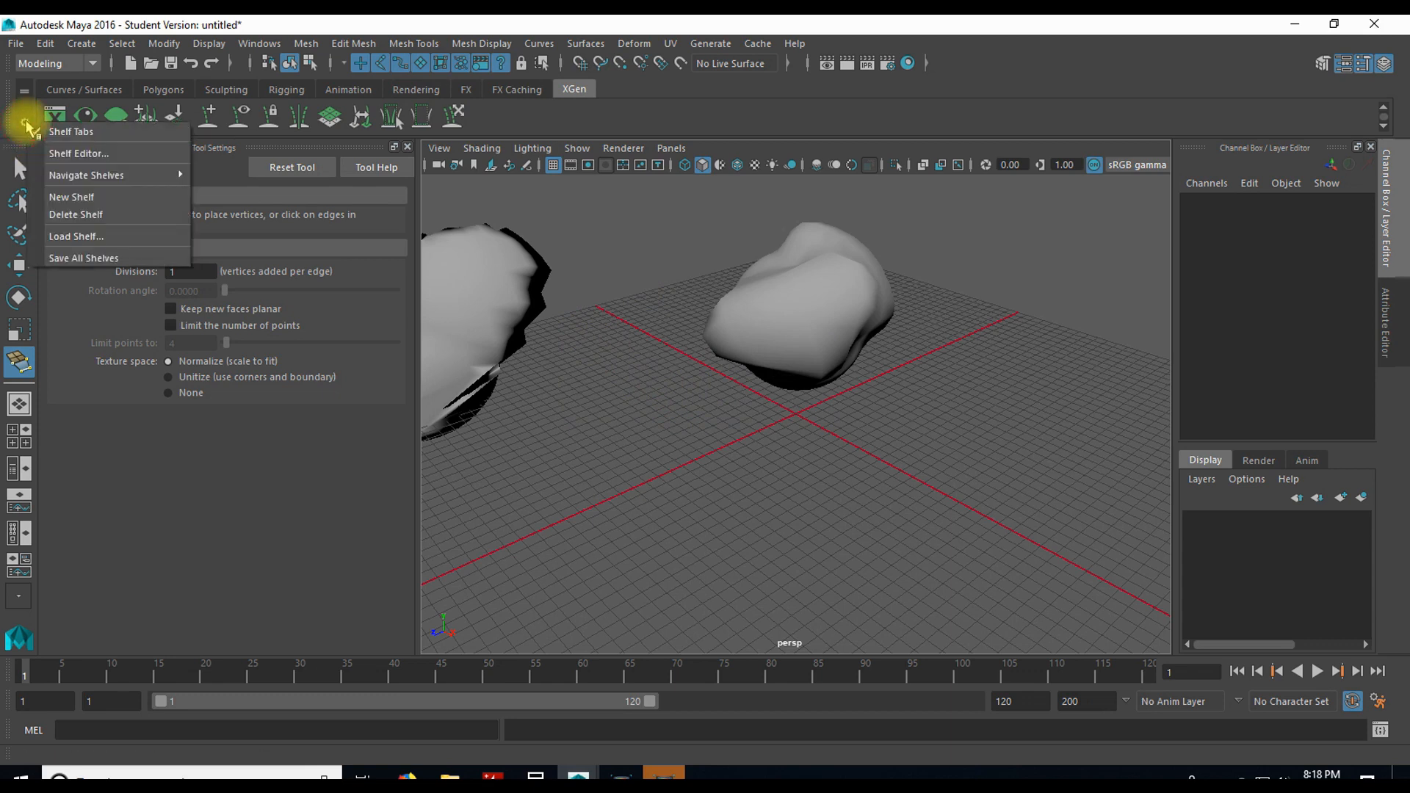
left_click(95, 197)
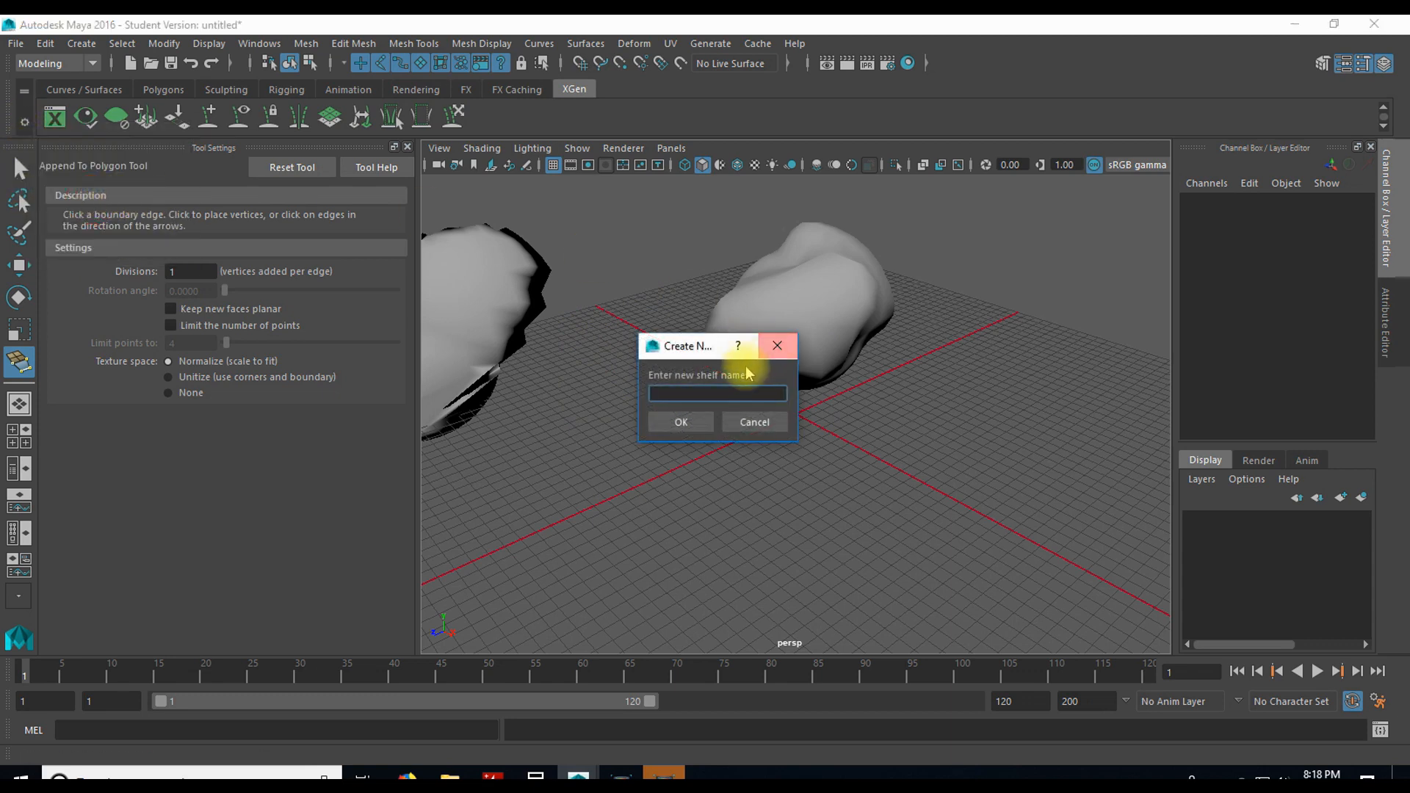
left_click(724, 391)
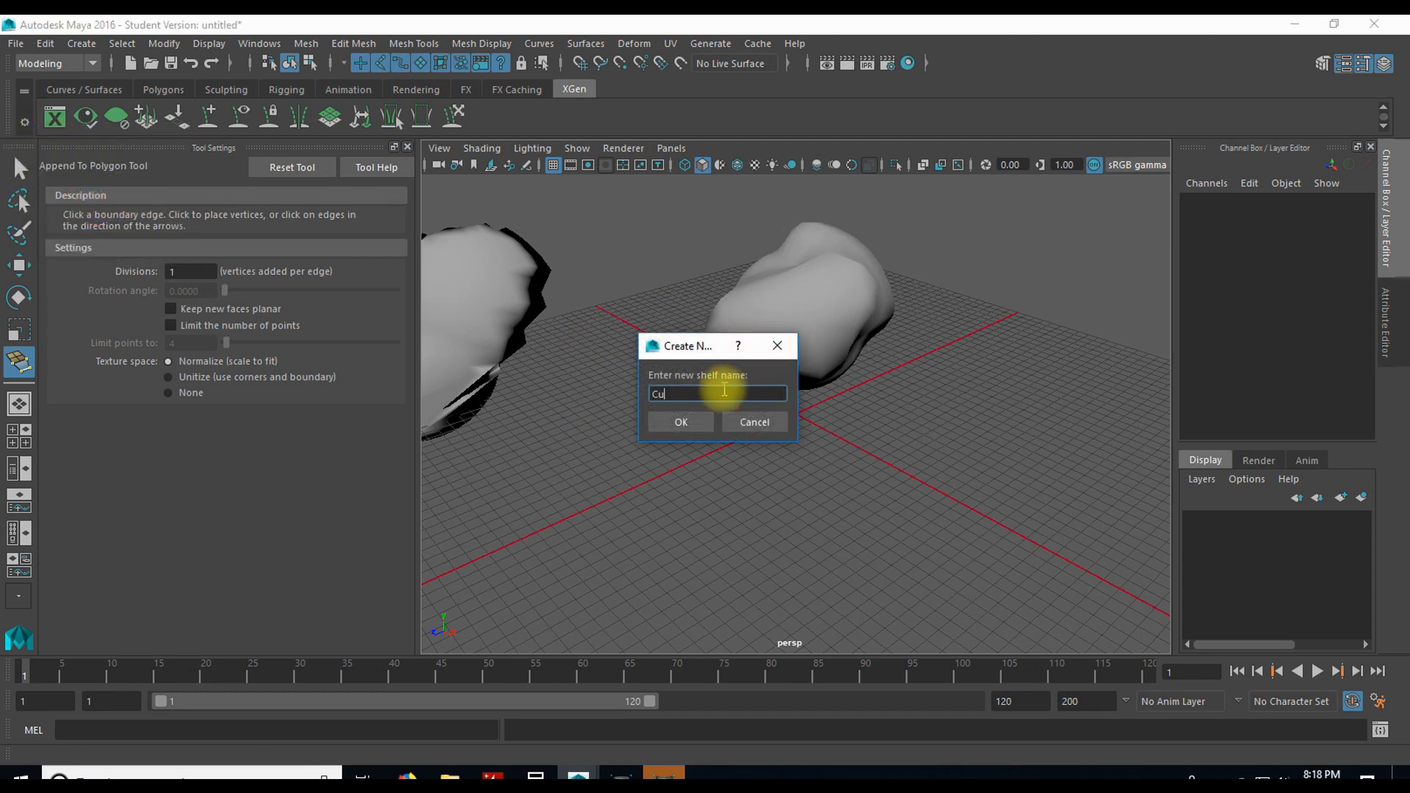
left_click(701, 421)
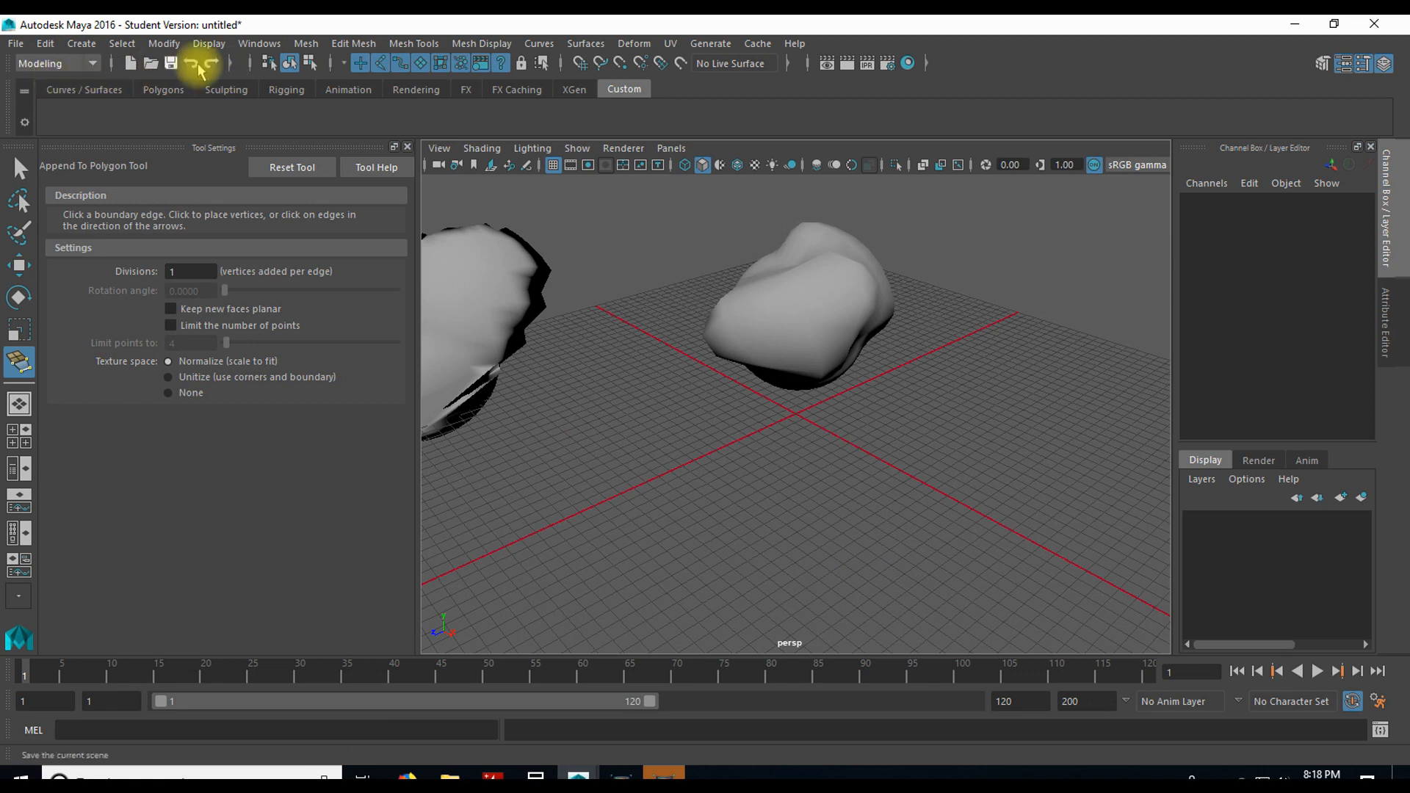
Step: Collapse and restore the status line's file icons, and reveal the selection mask presets, view their list and collapse them again
left_click(112, 65)
left_click(111, 64)
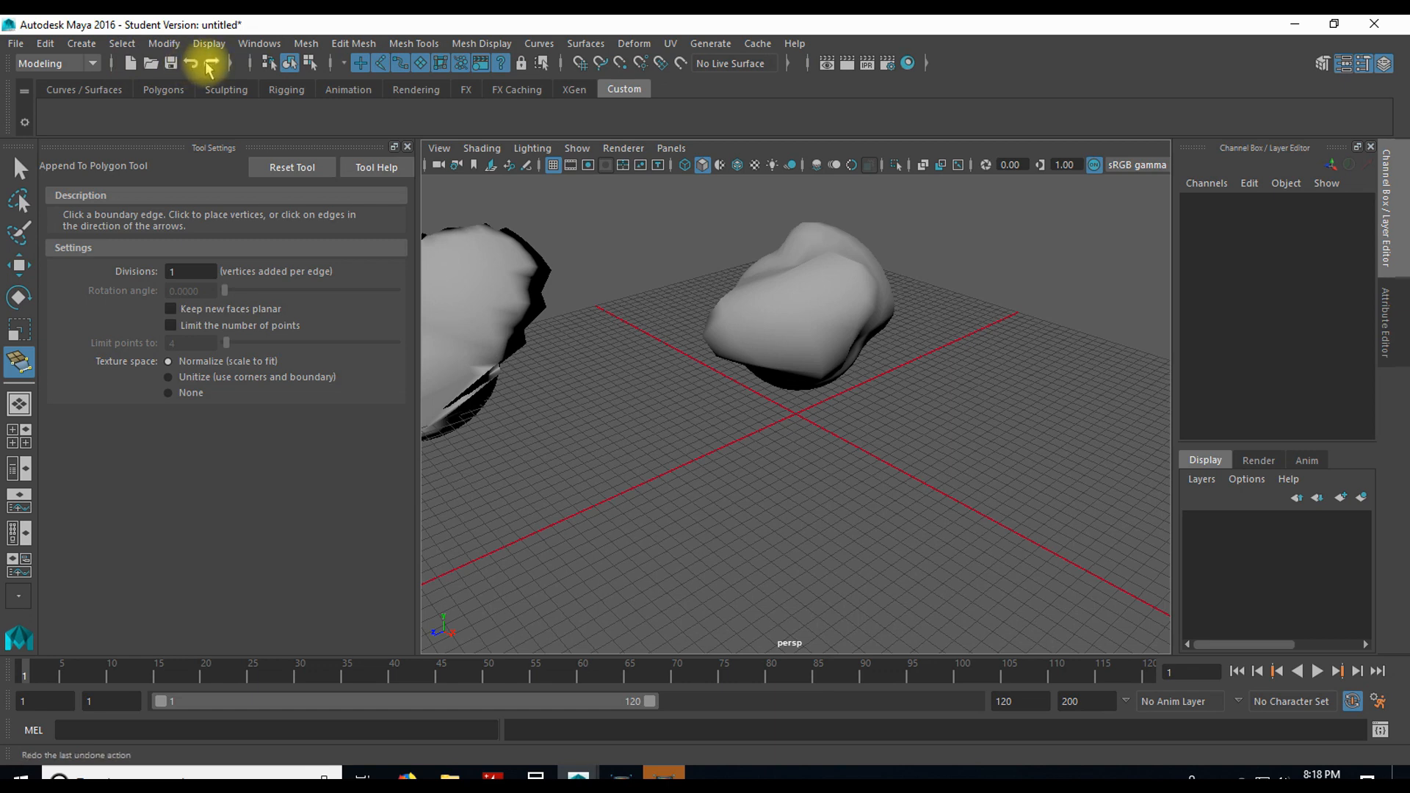
left_click(231, 65)
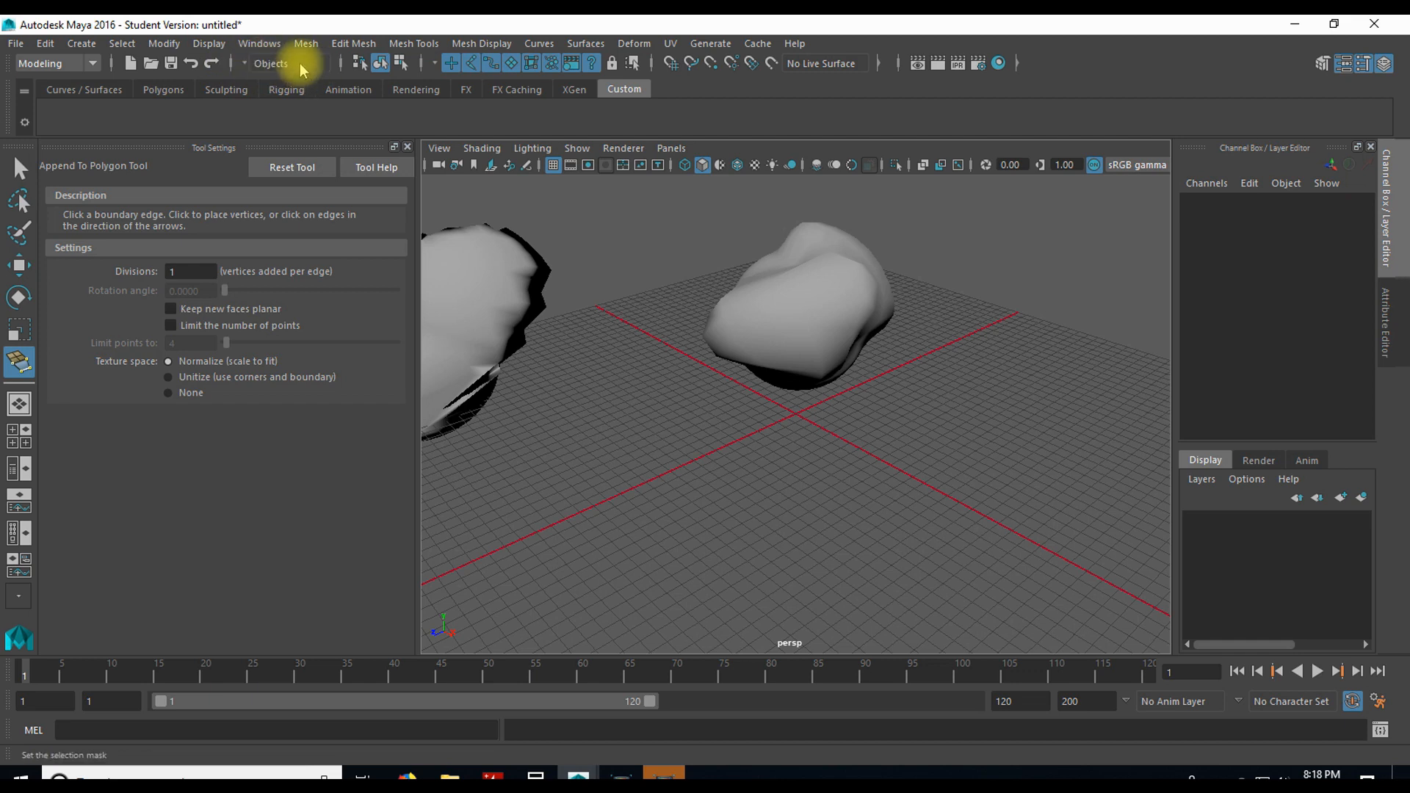
left_click(246, 65)
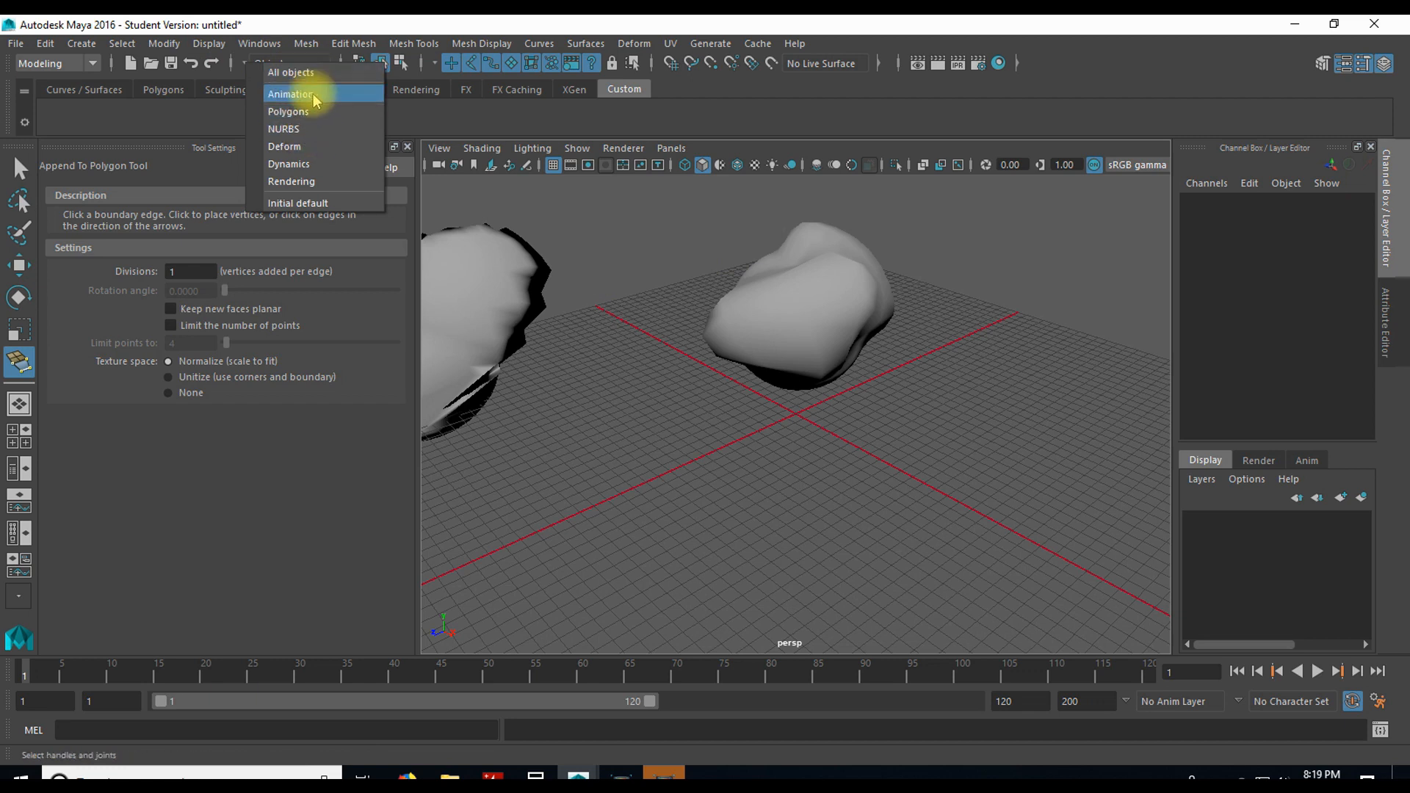
left_click(243, 67)
left_click(671, 781)
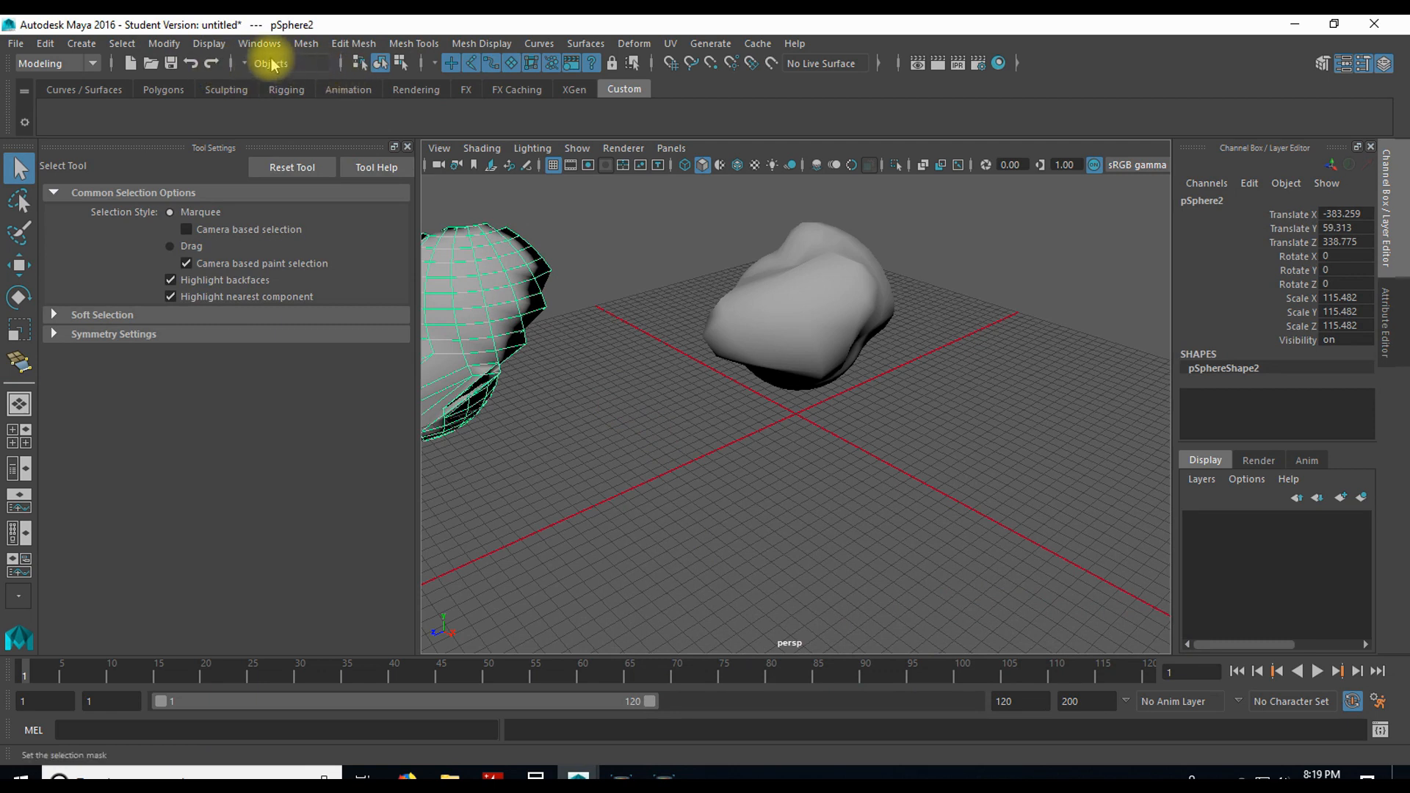
left_click(234, 64)
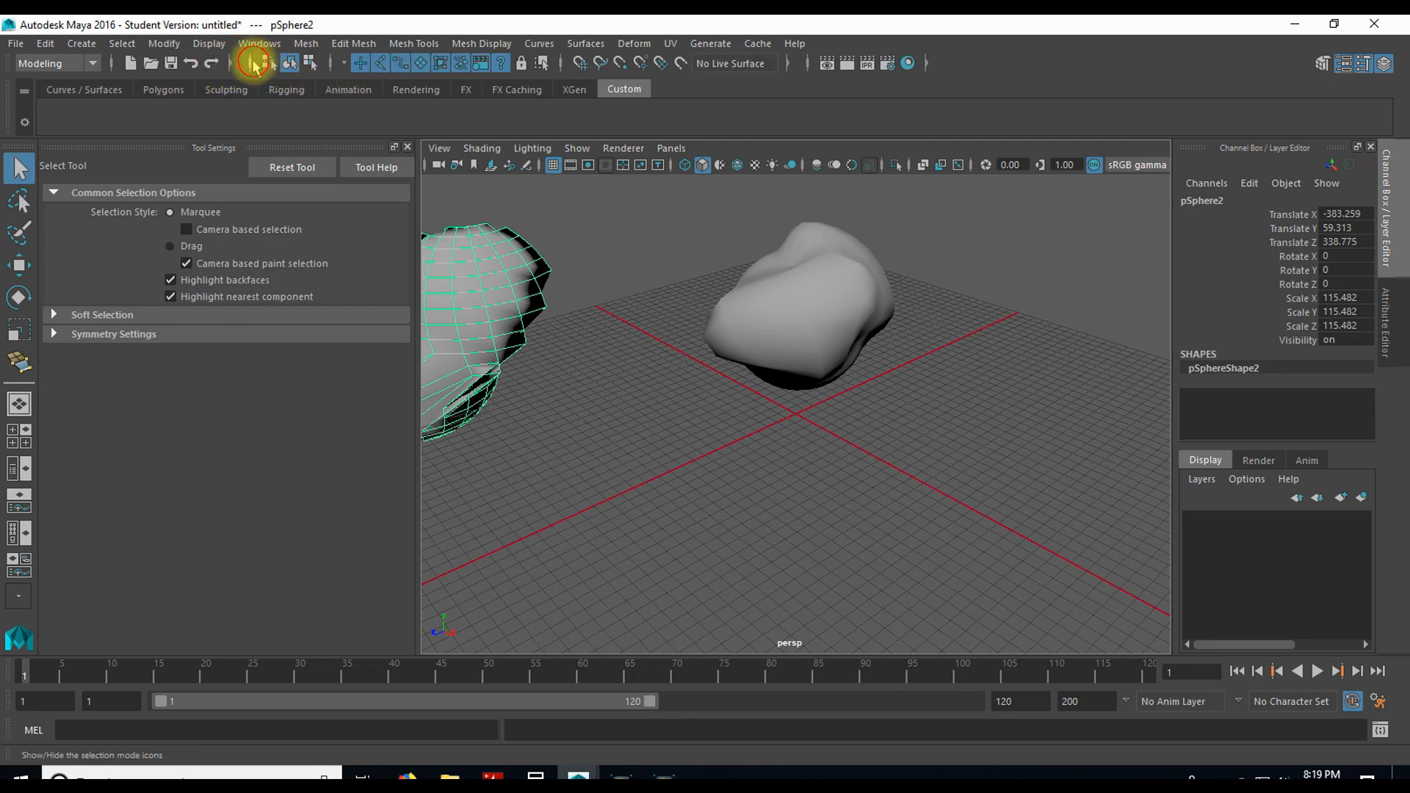
Step: Hide the status line's selection mode icons, and collapse and restore its selection mask icons
left_click(254, 63)
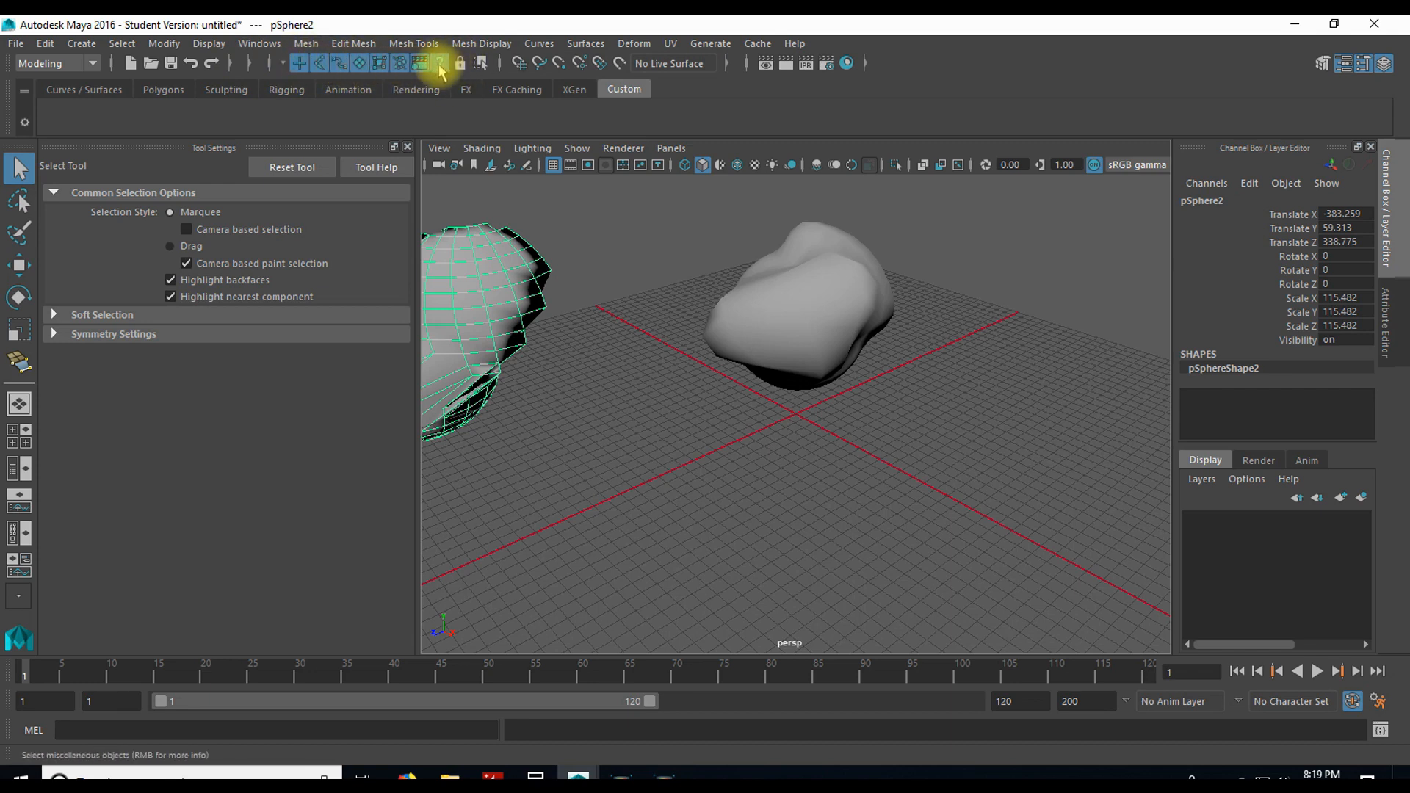
left_click(283, 65)
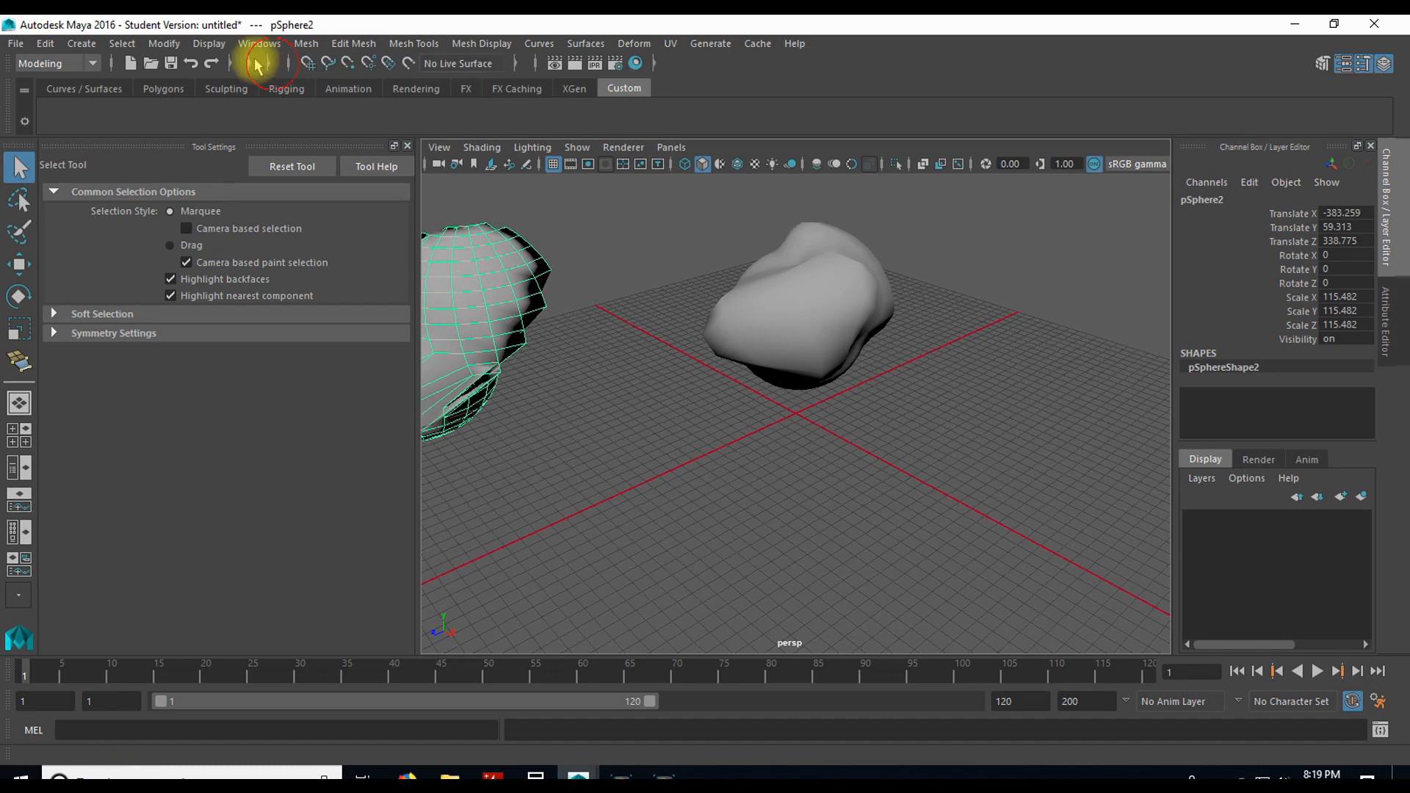
left_click(270, 64)
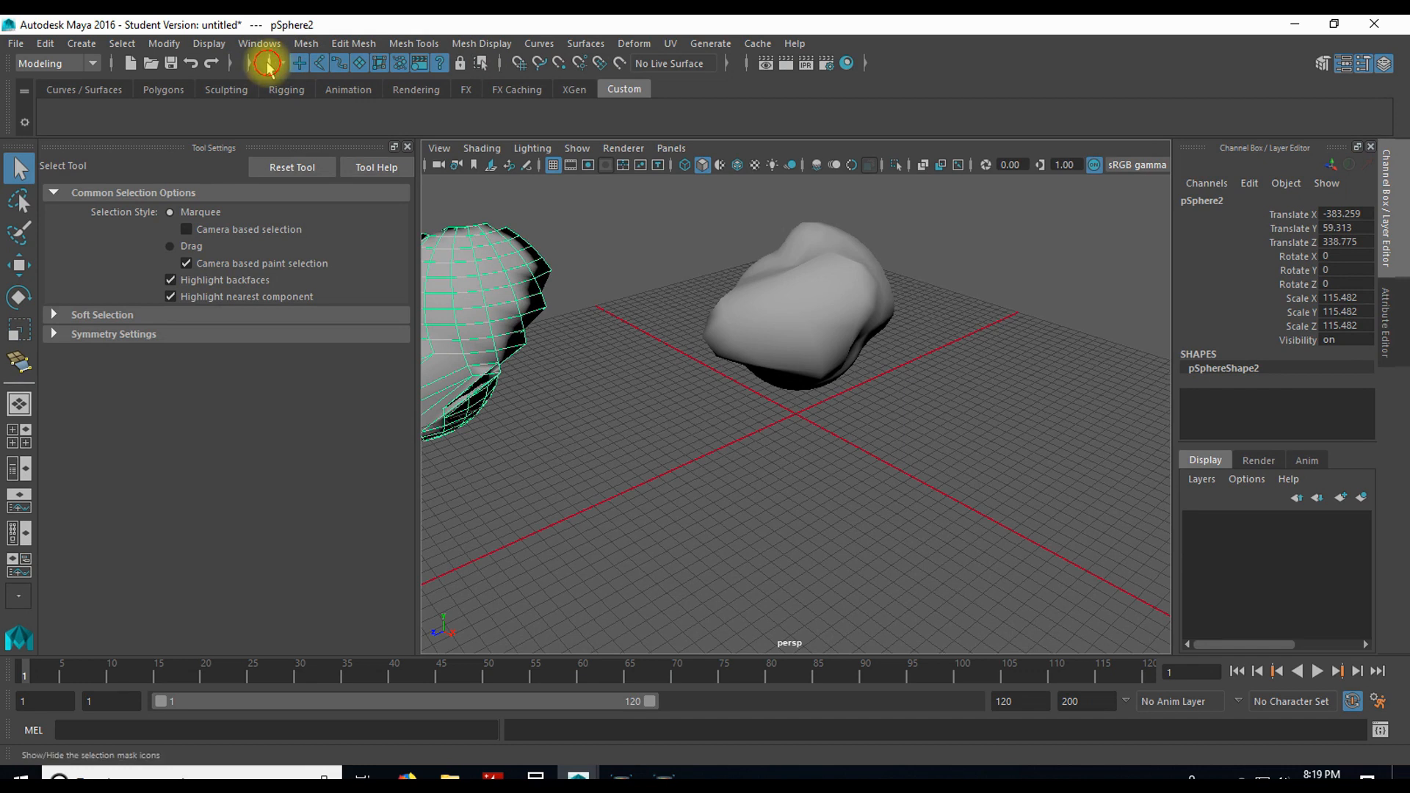
Step: Collapse the status line's selection mask icons and make the sculpted sphere with the wireframe highlight a live surface
left_click(269, 65)
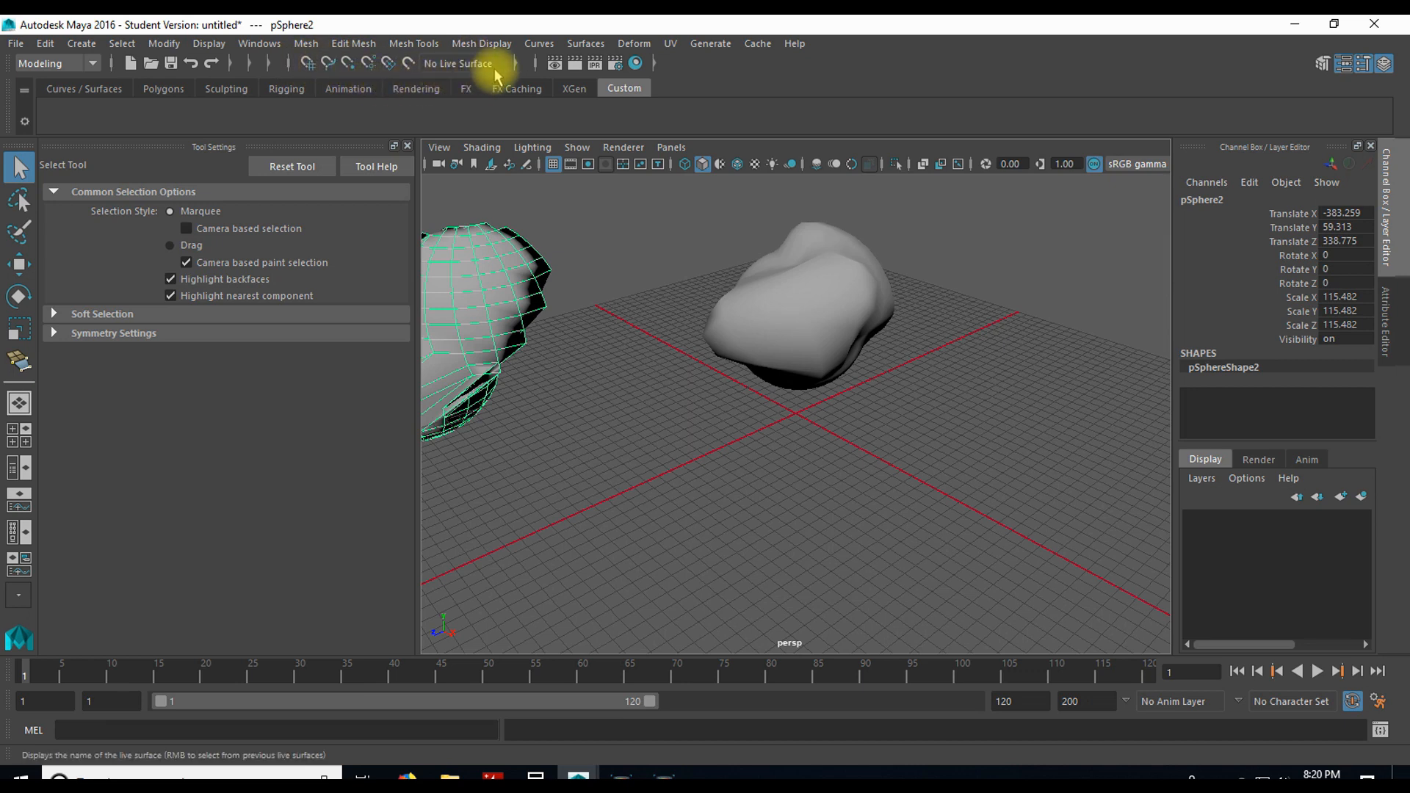
left_click(466, 284)
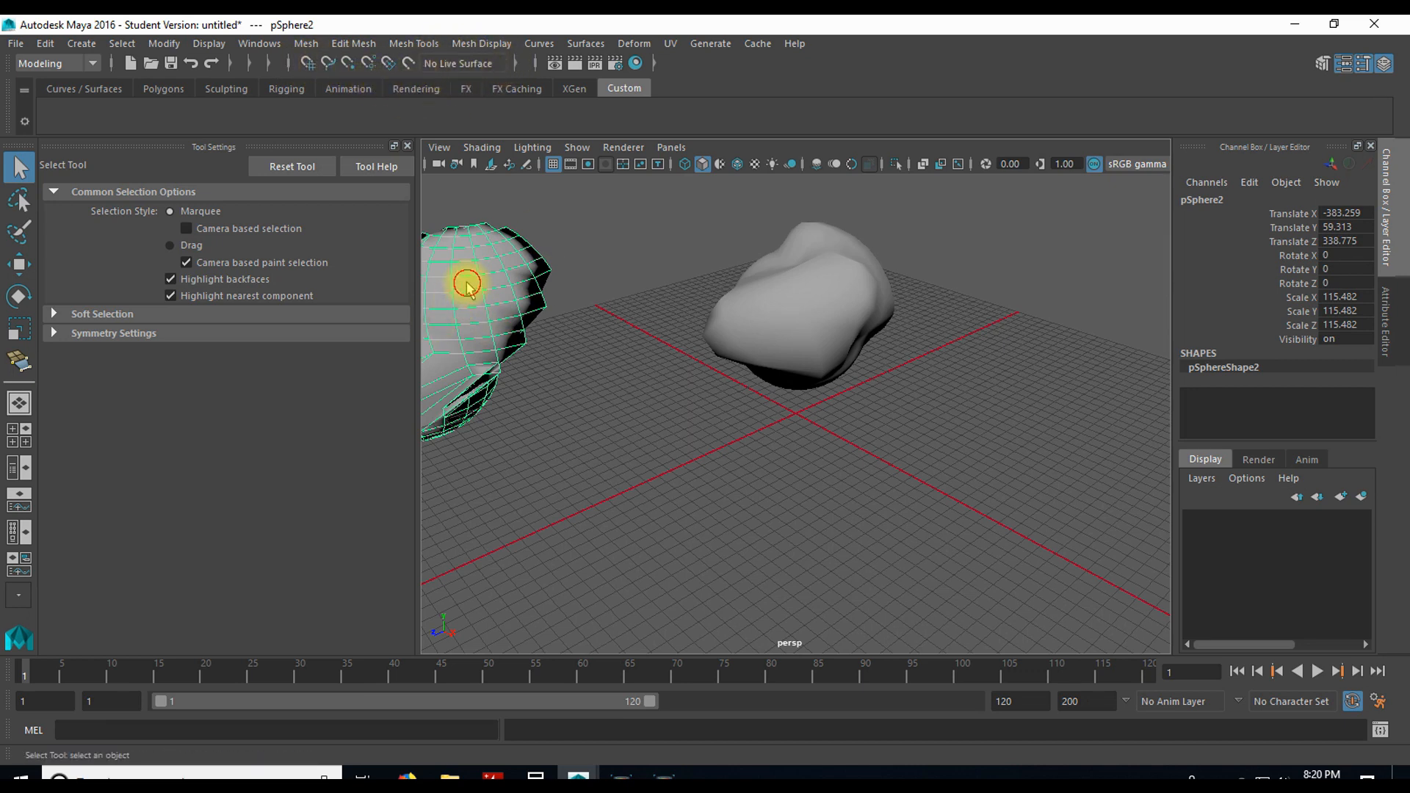
left_click(408, 63)
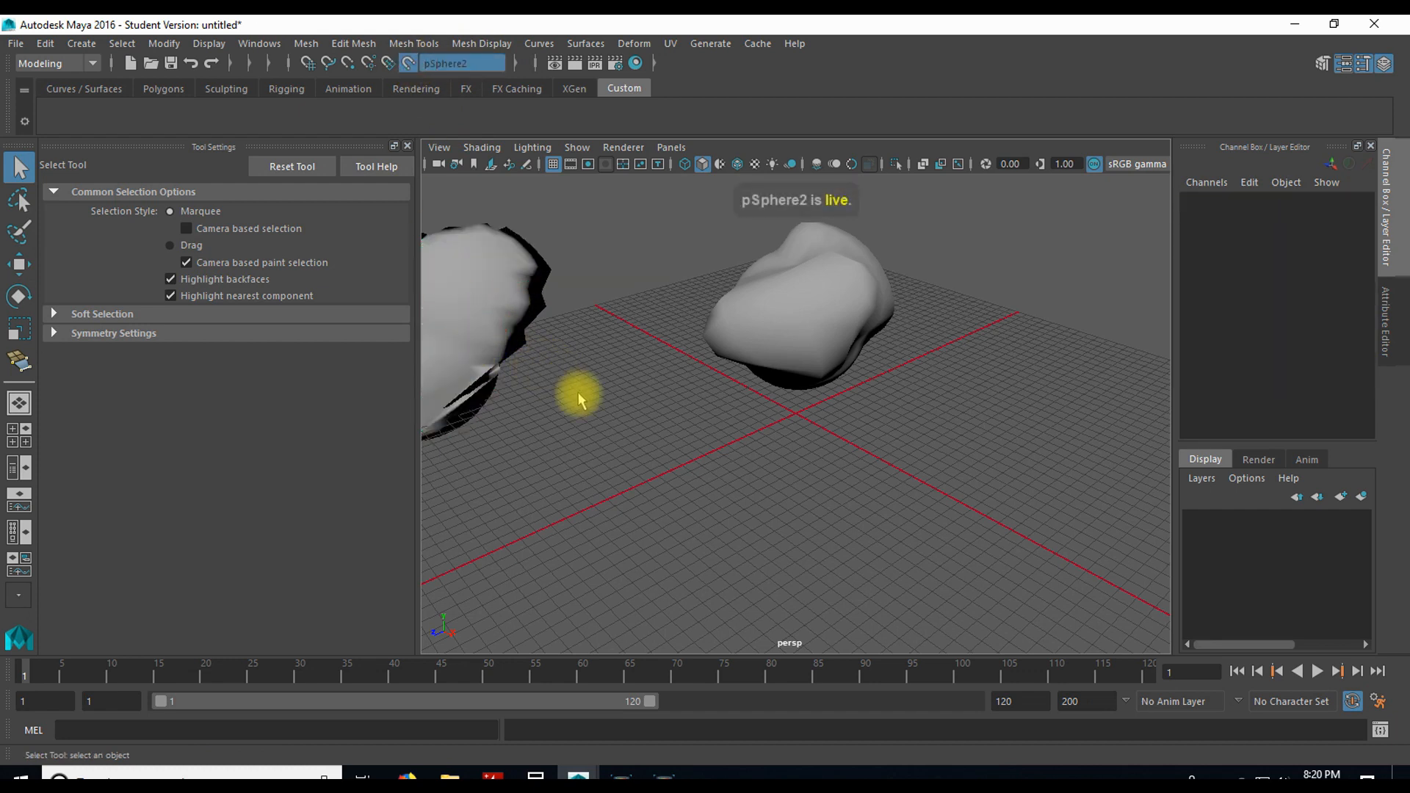
Step: Create a third polygon sphere at the grid origin
middle_click_drag(530, 402, 790, 425, "alt")
scroll(790, 401, "up", 3)
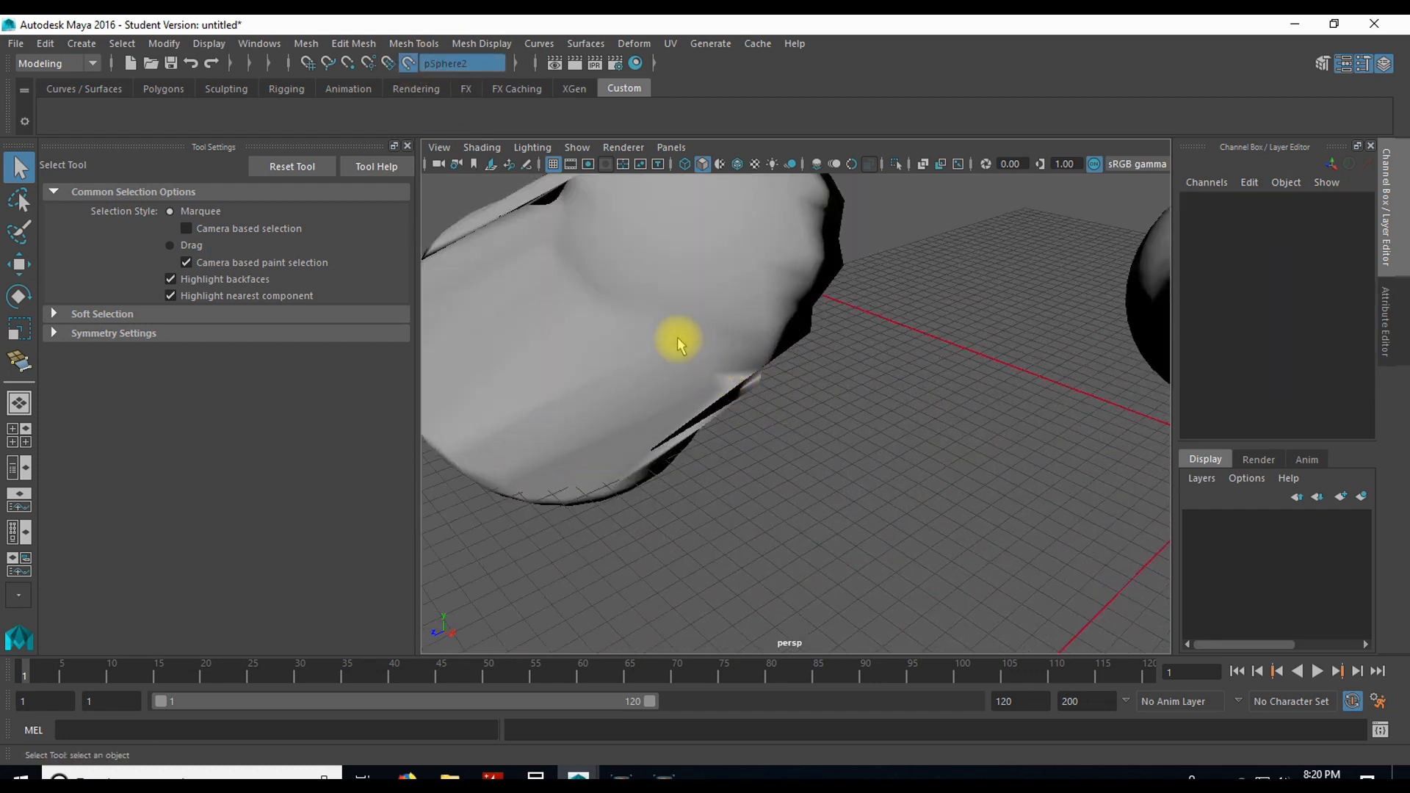
middle_click_drag(680, 340, 829, 429, "alt")
scroll(775, 422, "down", 2)
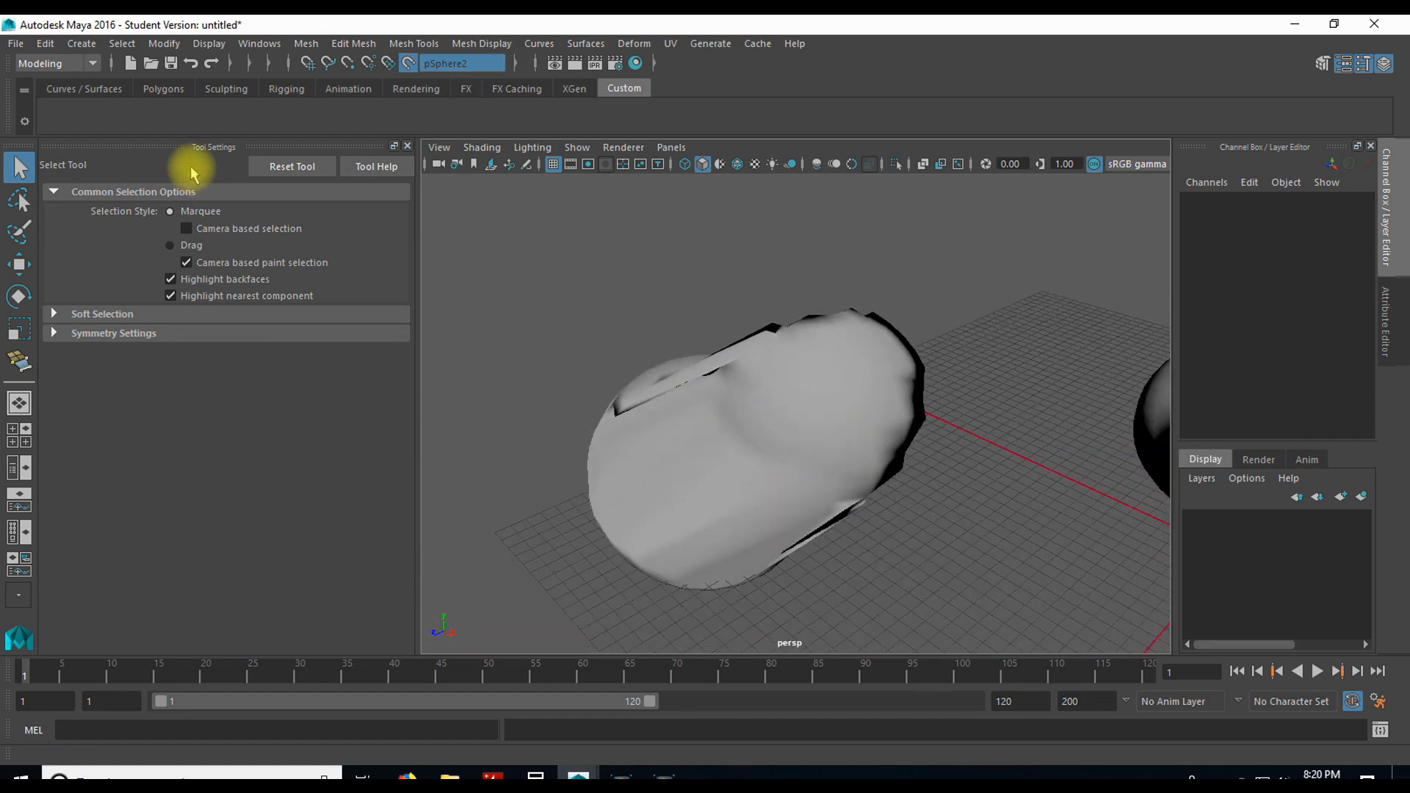
left_click(163, 89)
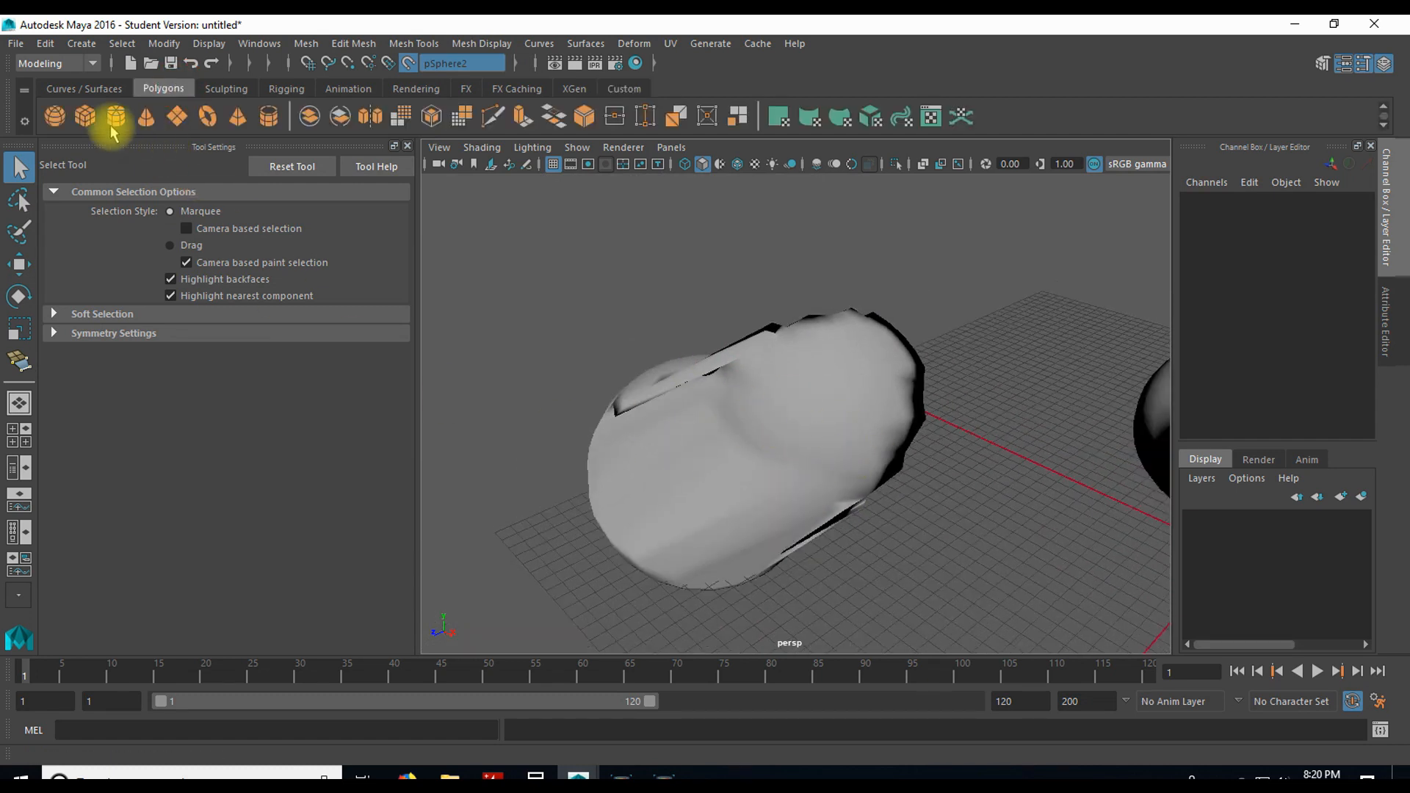
left_click(55, 116)
scroll(944, 478, "down", 3)
scroll(991, 513, "up", 2)
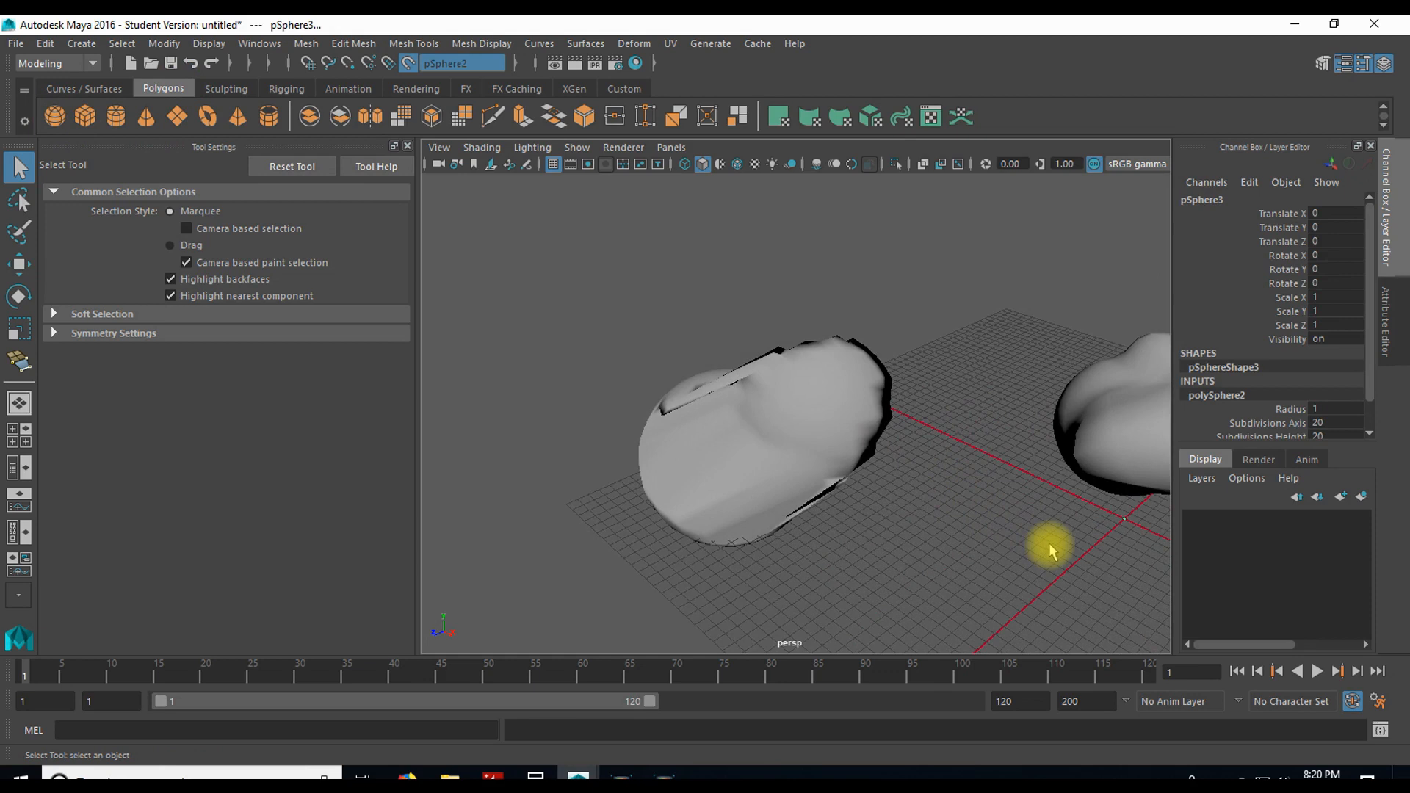
scroll(1052, 549, "down", 2)
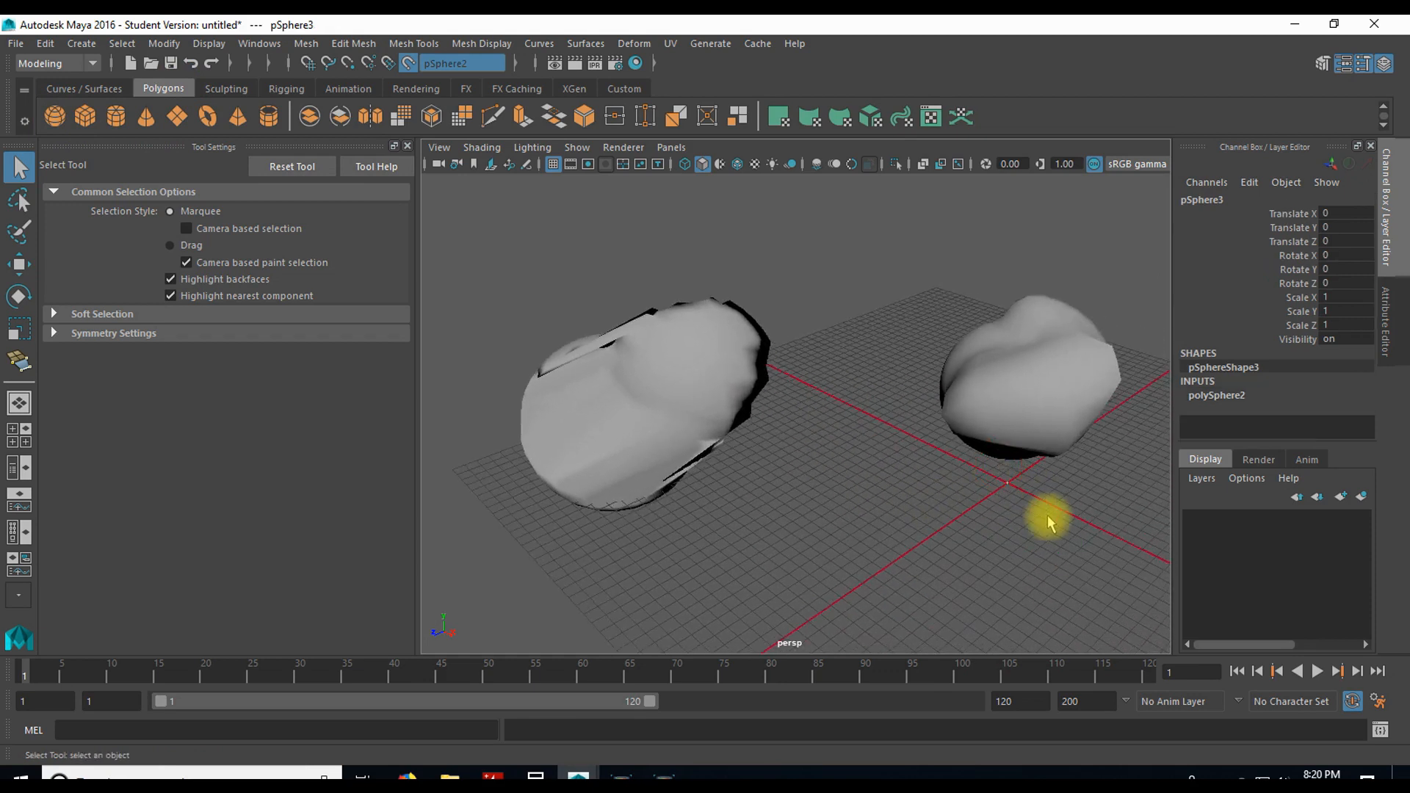
Step: Scale the new sphere uniformly to about 84.3 and move it along the live sculpted surface to about X -247, Y 196, Z 67
key("w")
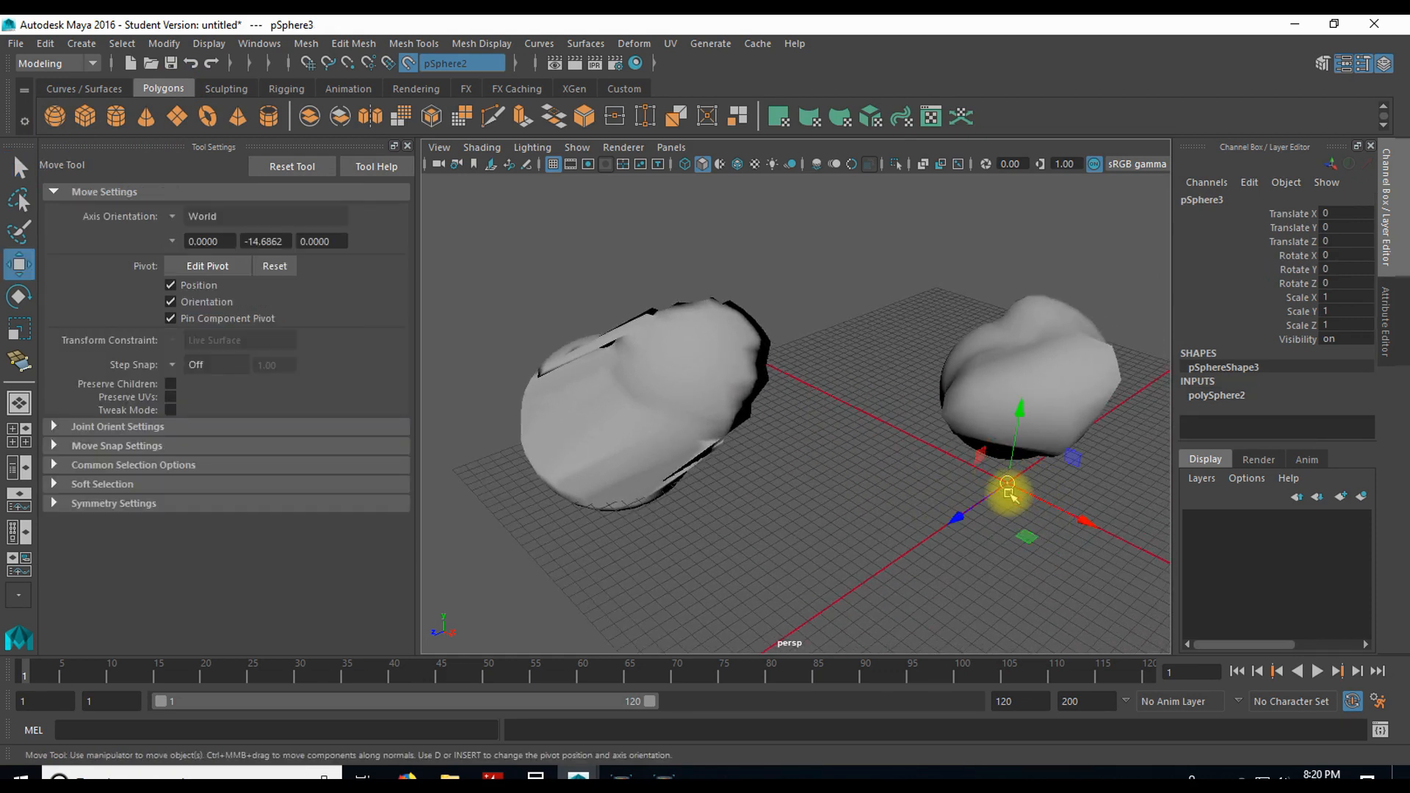
key("r")
left_click_drag(1008, 483, 841, 353)
key("w")
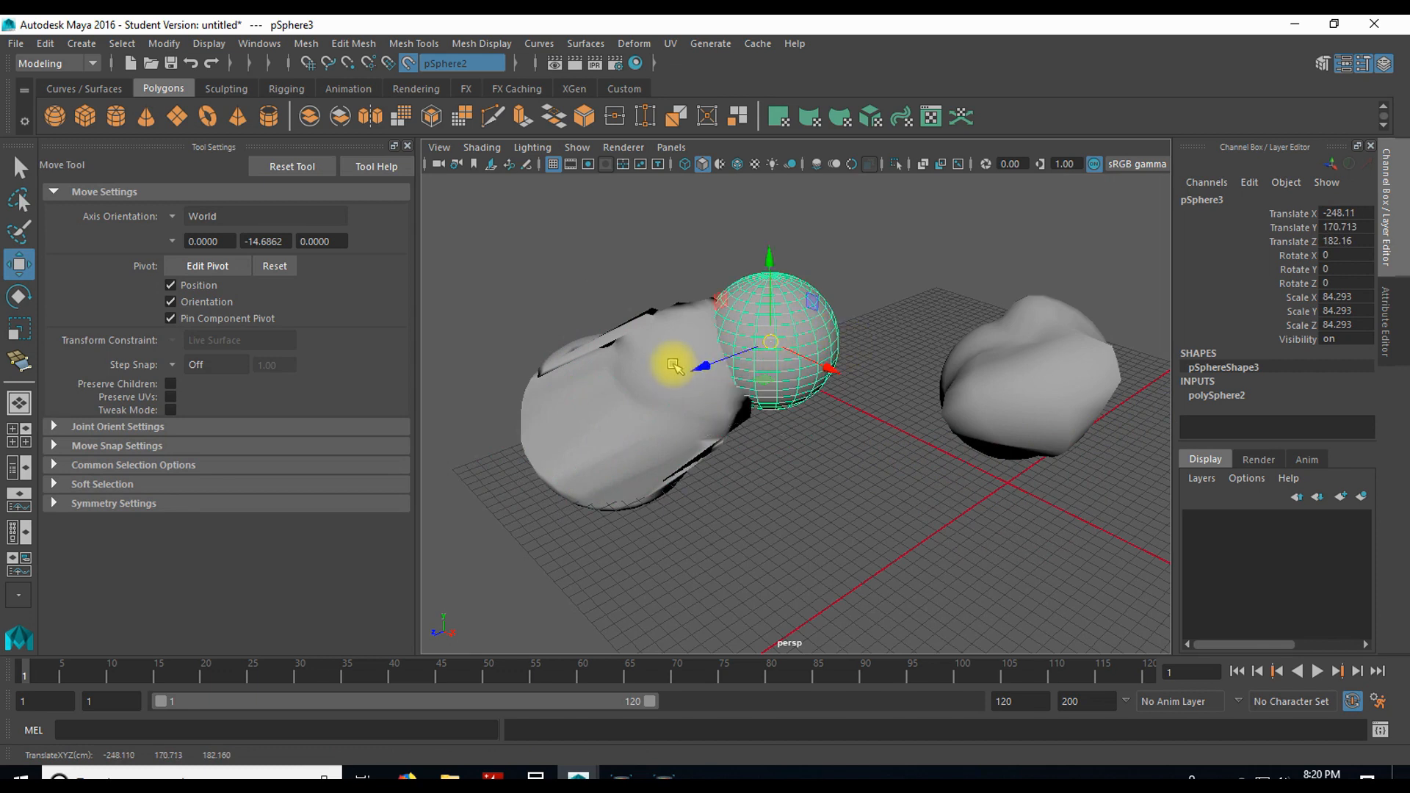
left_click_drag(709, 371, 767, 336)
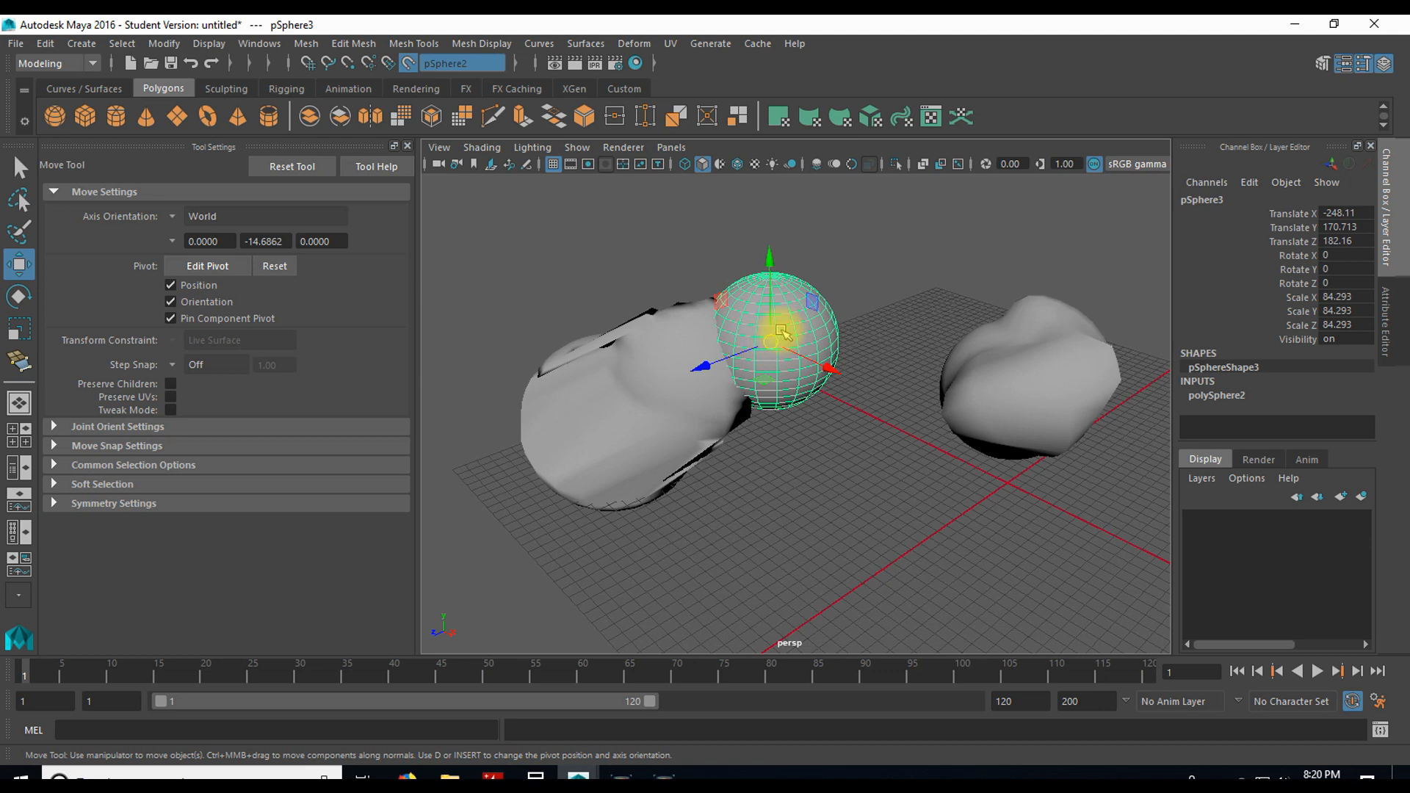
left_click_drag(773, 342, 773, 264)
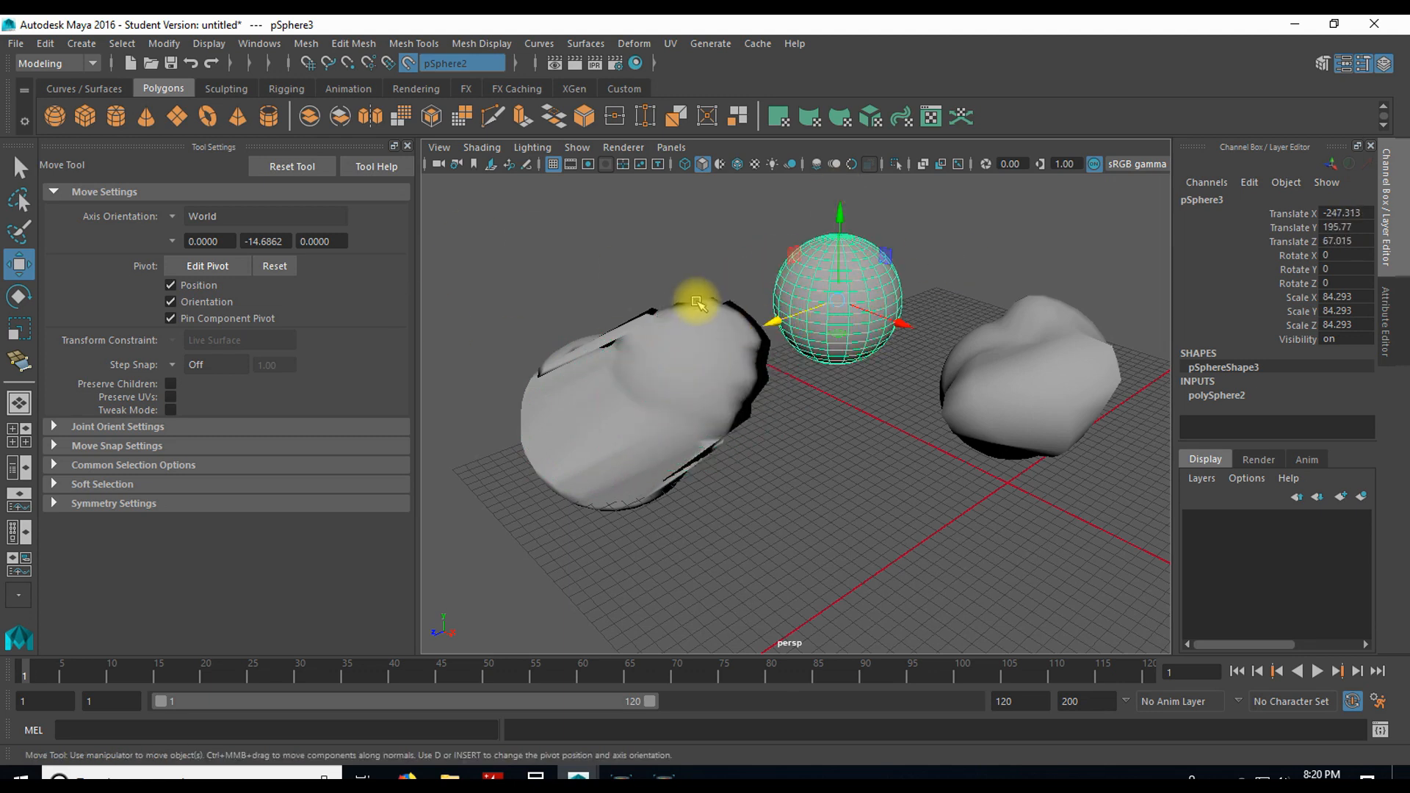
Step: Disable the live surface and move the new sphere freely to about X -211, Y 147, Z 69
left_click(408, 65)
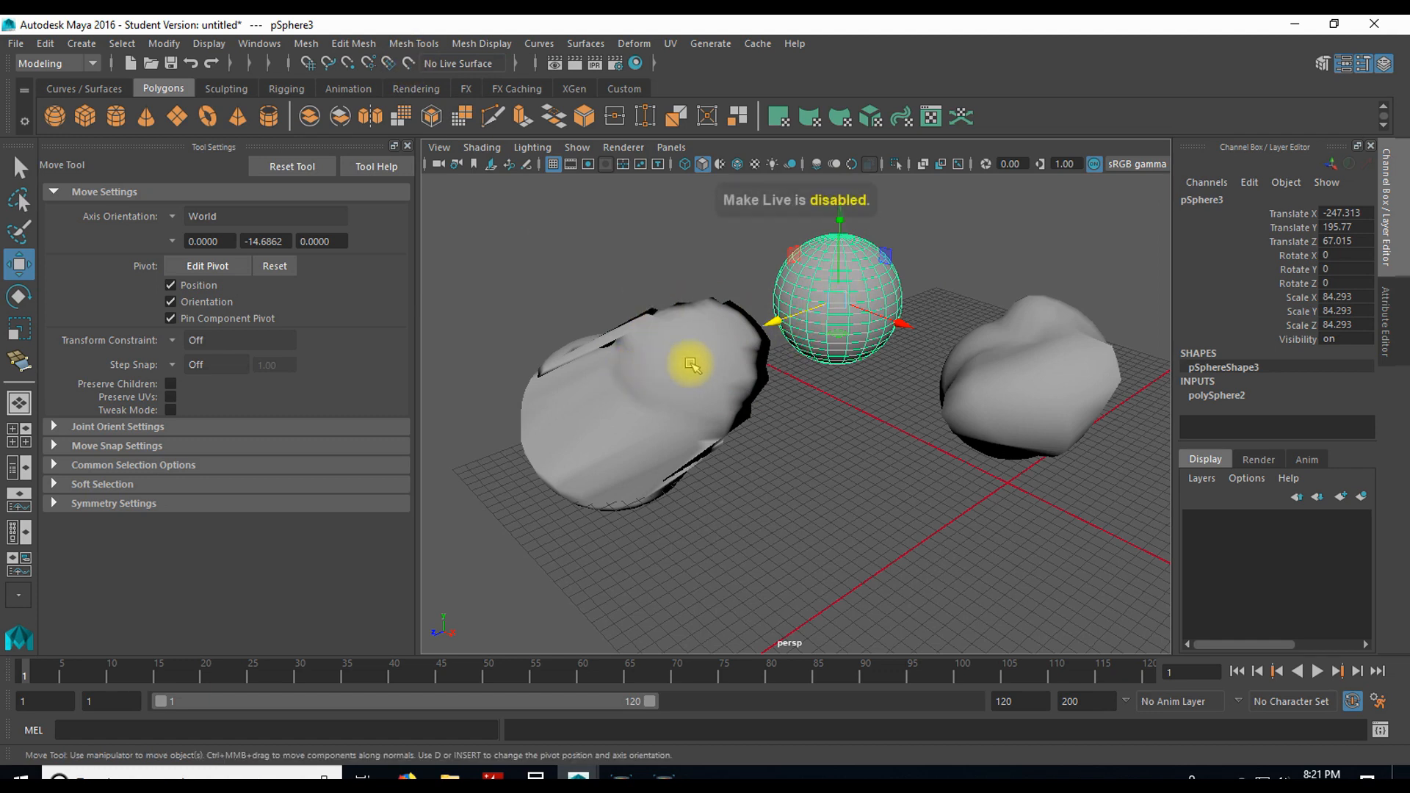
left_click_drag(838, 297, 854, 342)
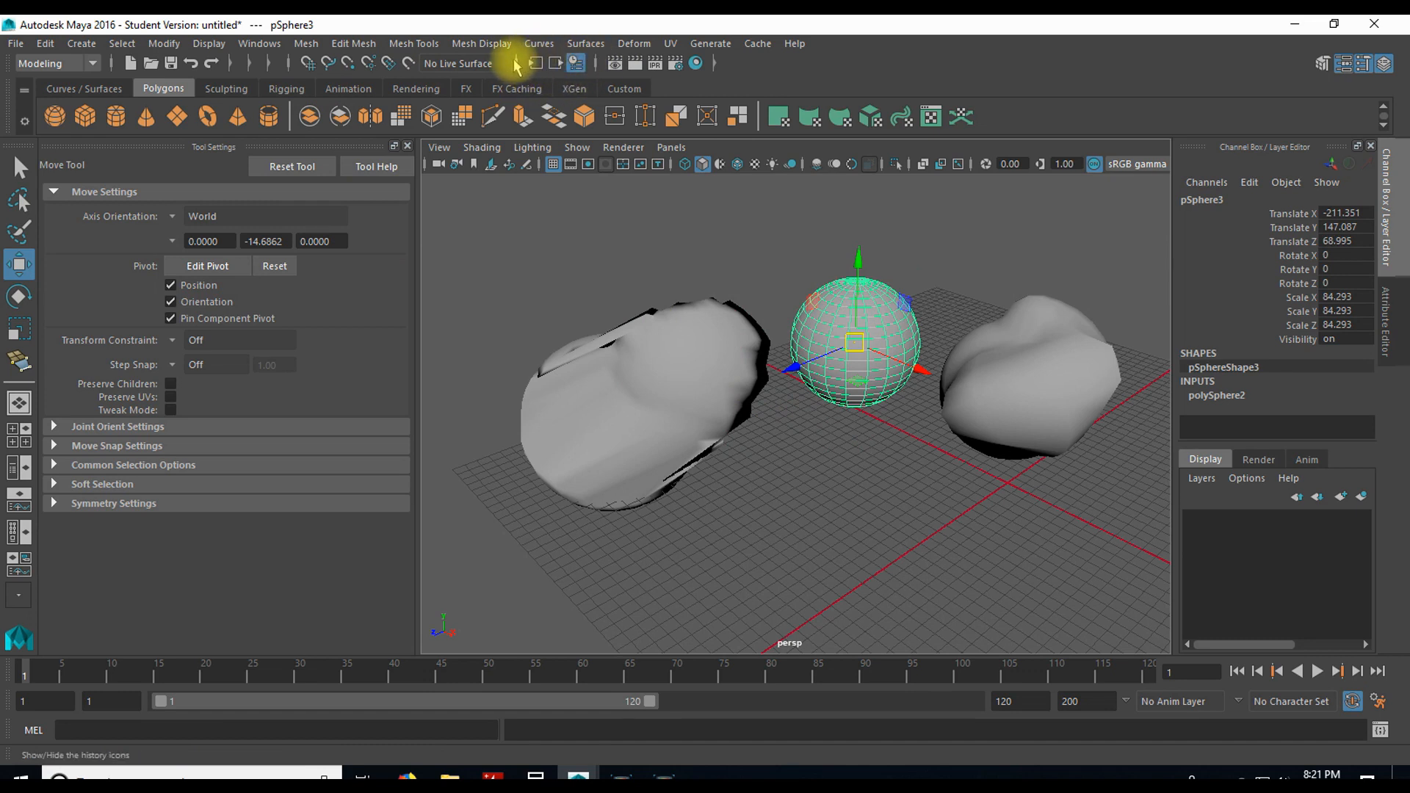
Step: Collapse the status line's history icons, render the current perspective view with Maya Software, and close the render window
left_click(516, 64)
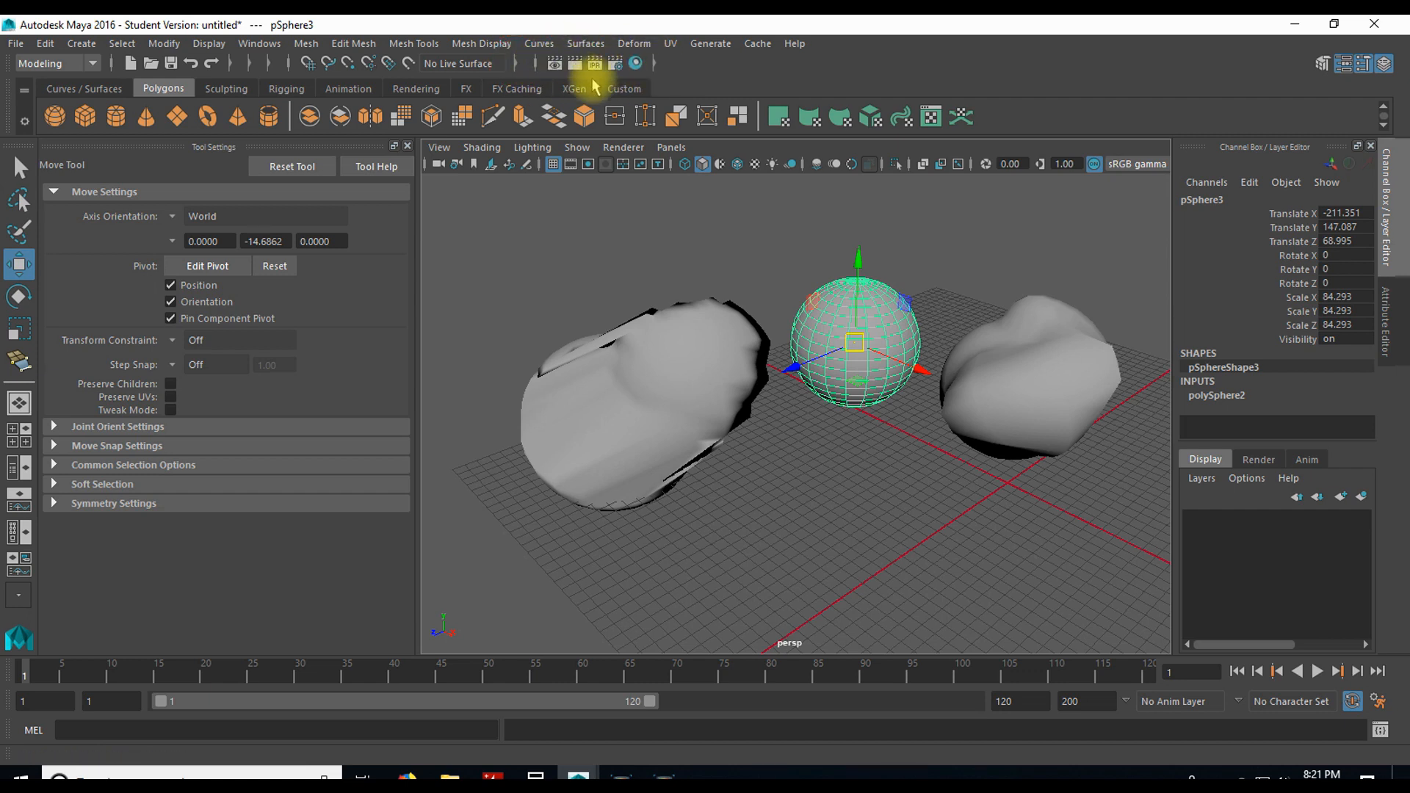
left_click(574, 65)
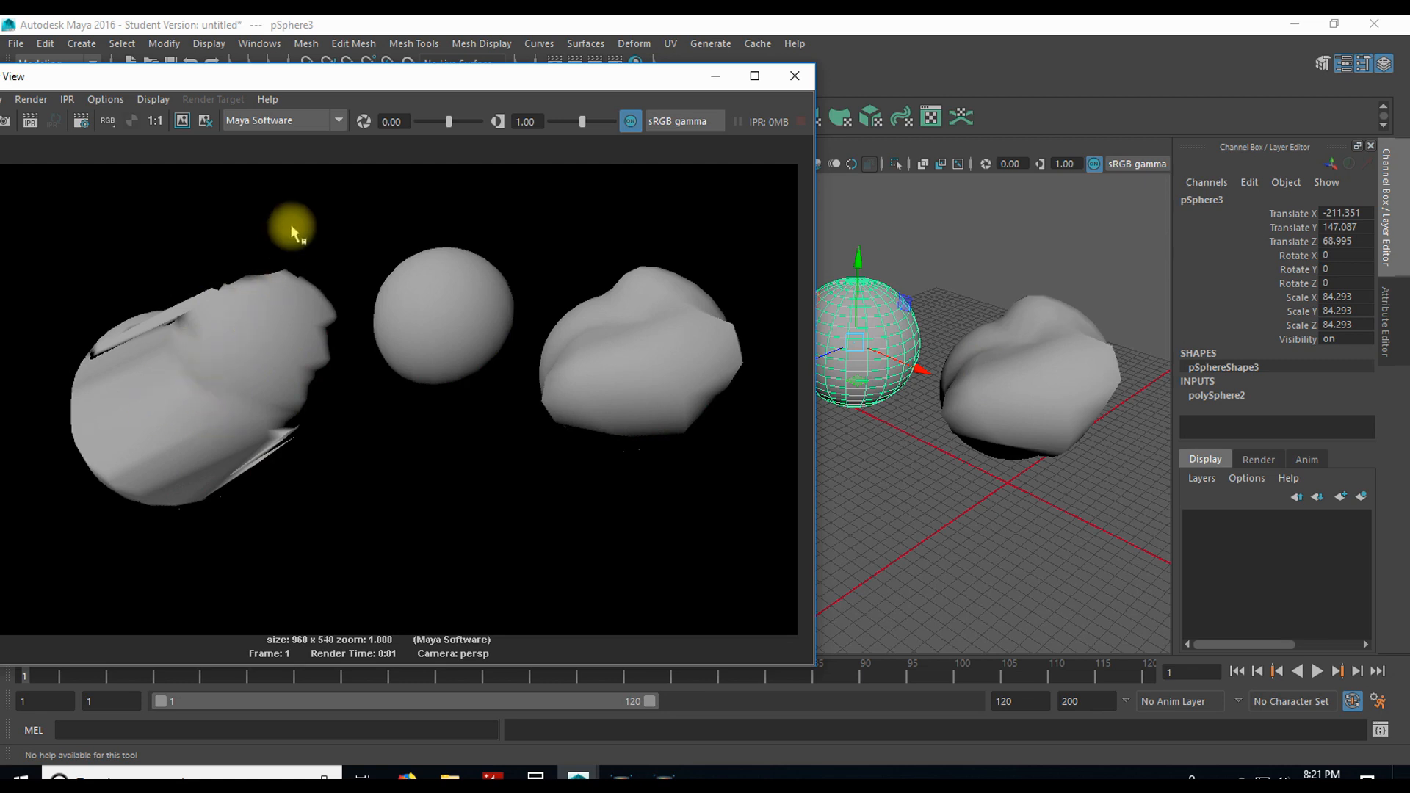
left_click(795, 83)
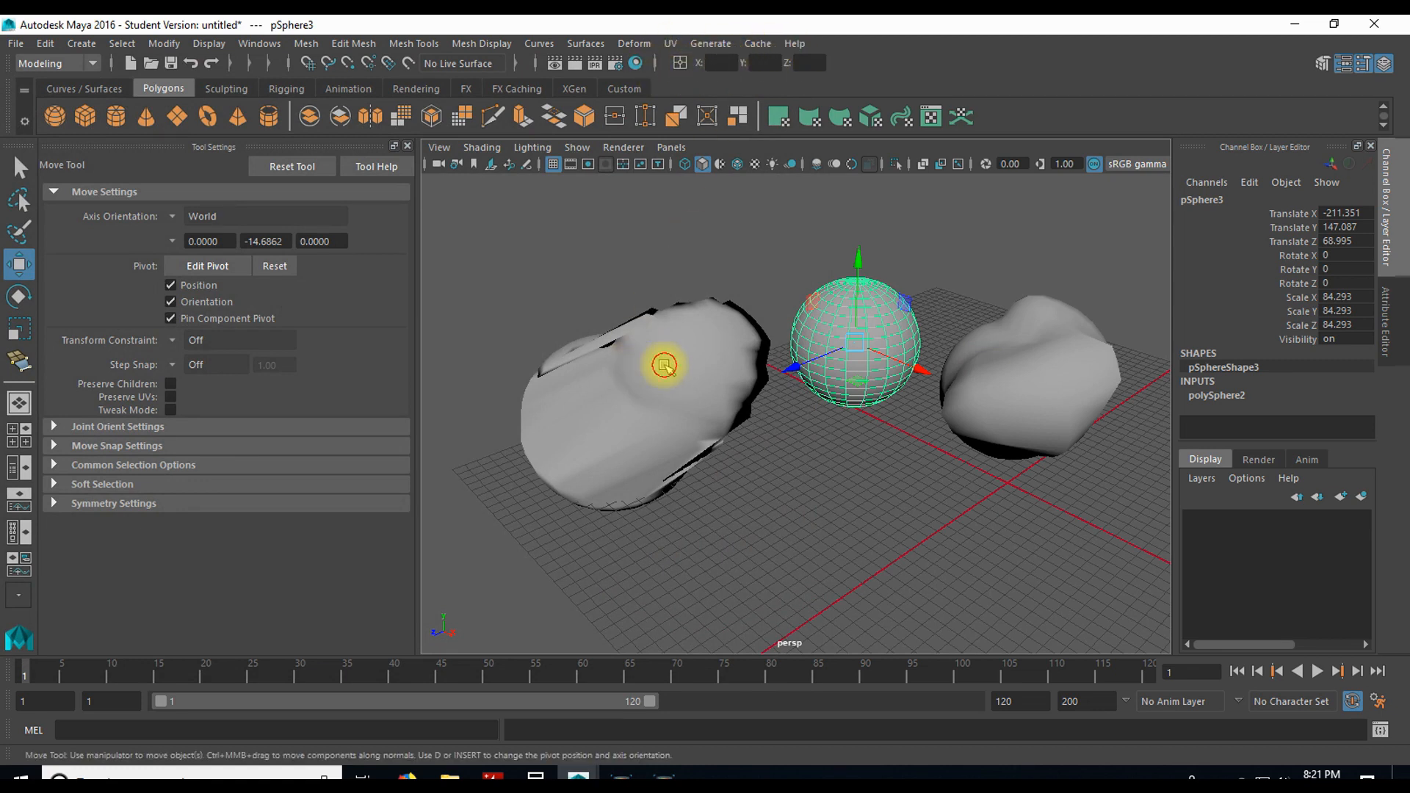
Step: Set pSphere2's absolute X position to 100, and move it back beside the round sphere to about X -187, Y 212, Z 475
left_click(663, 364)
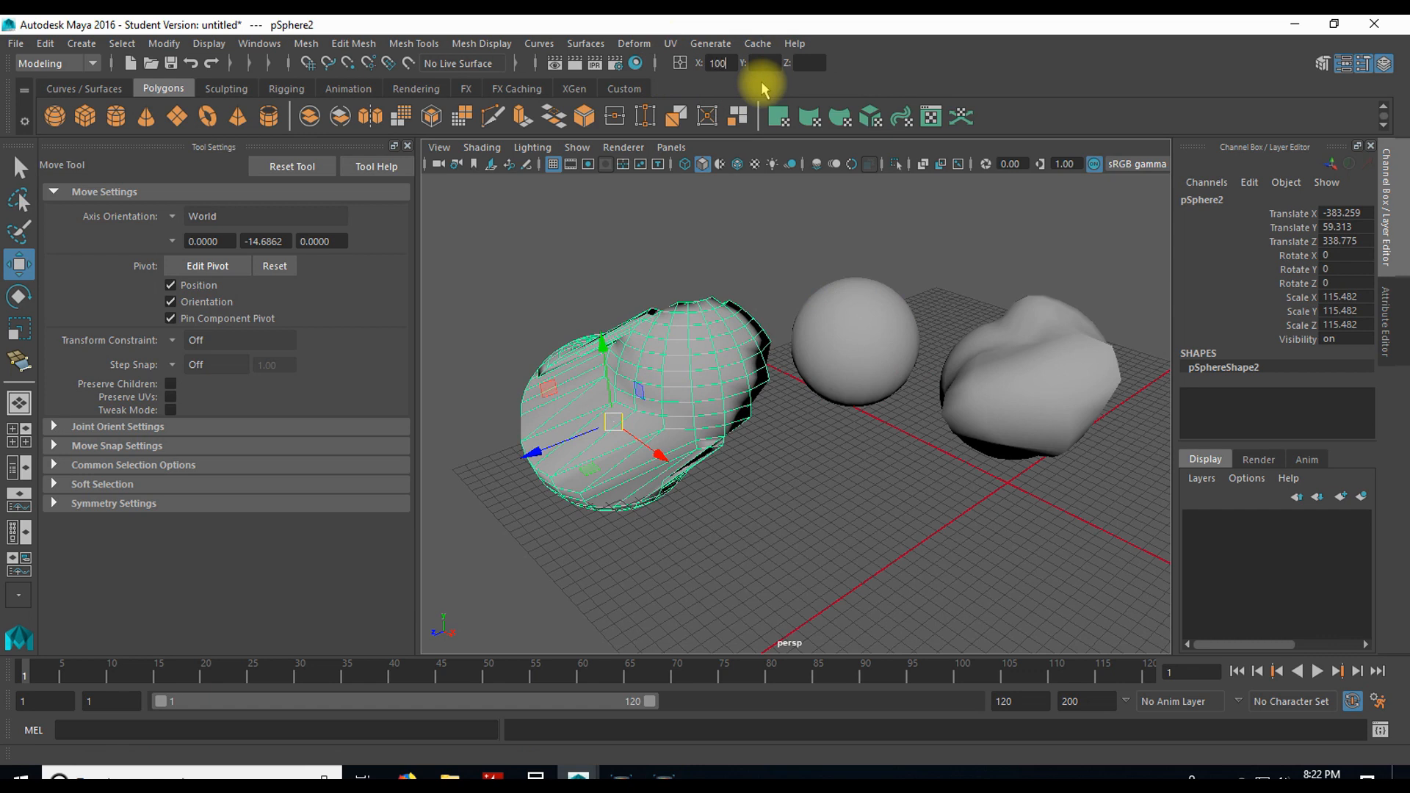
key("Return")
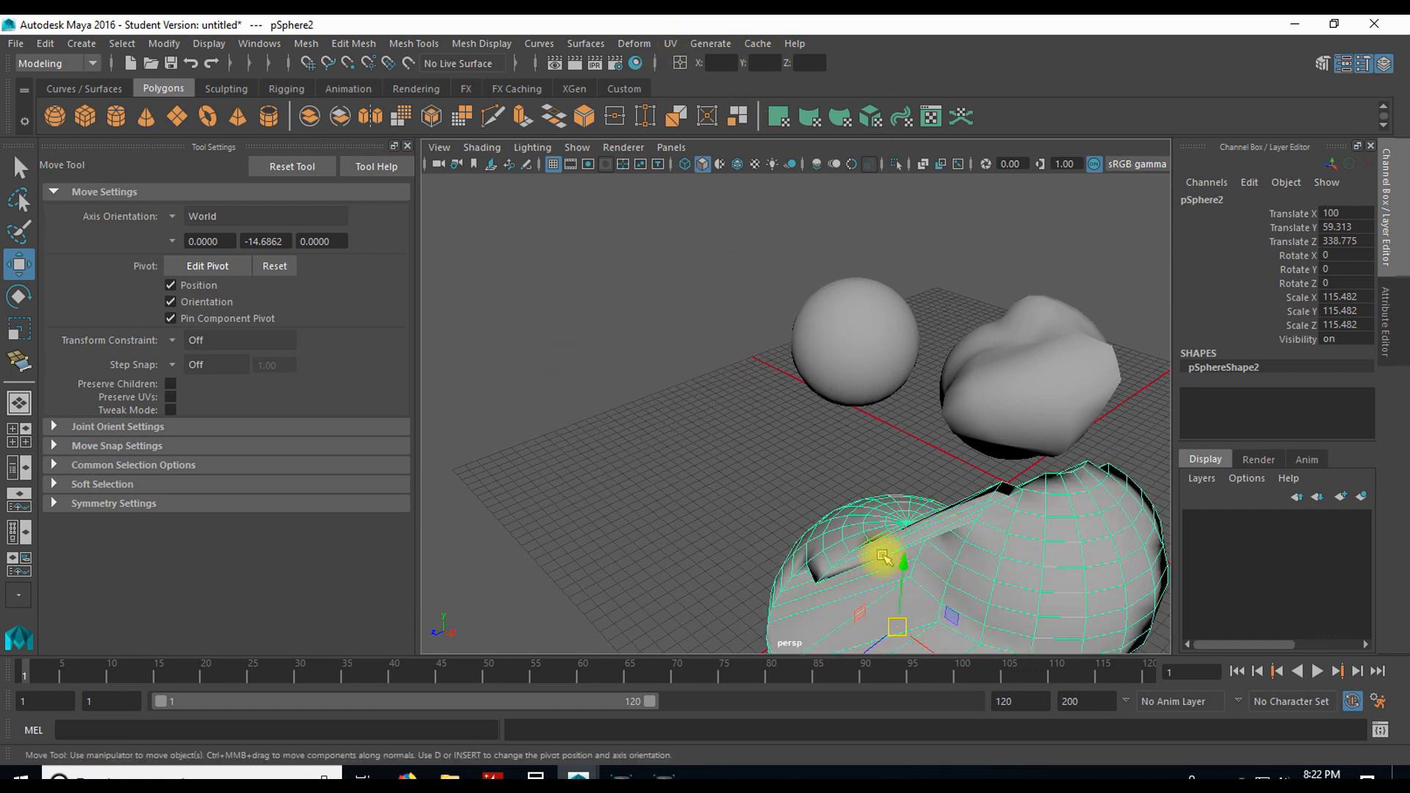
left_click_drag(898, 626, 624, 455)
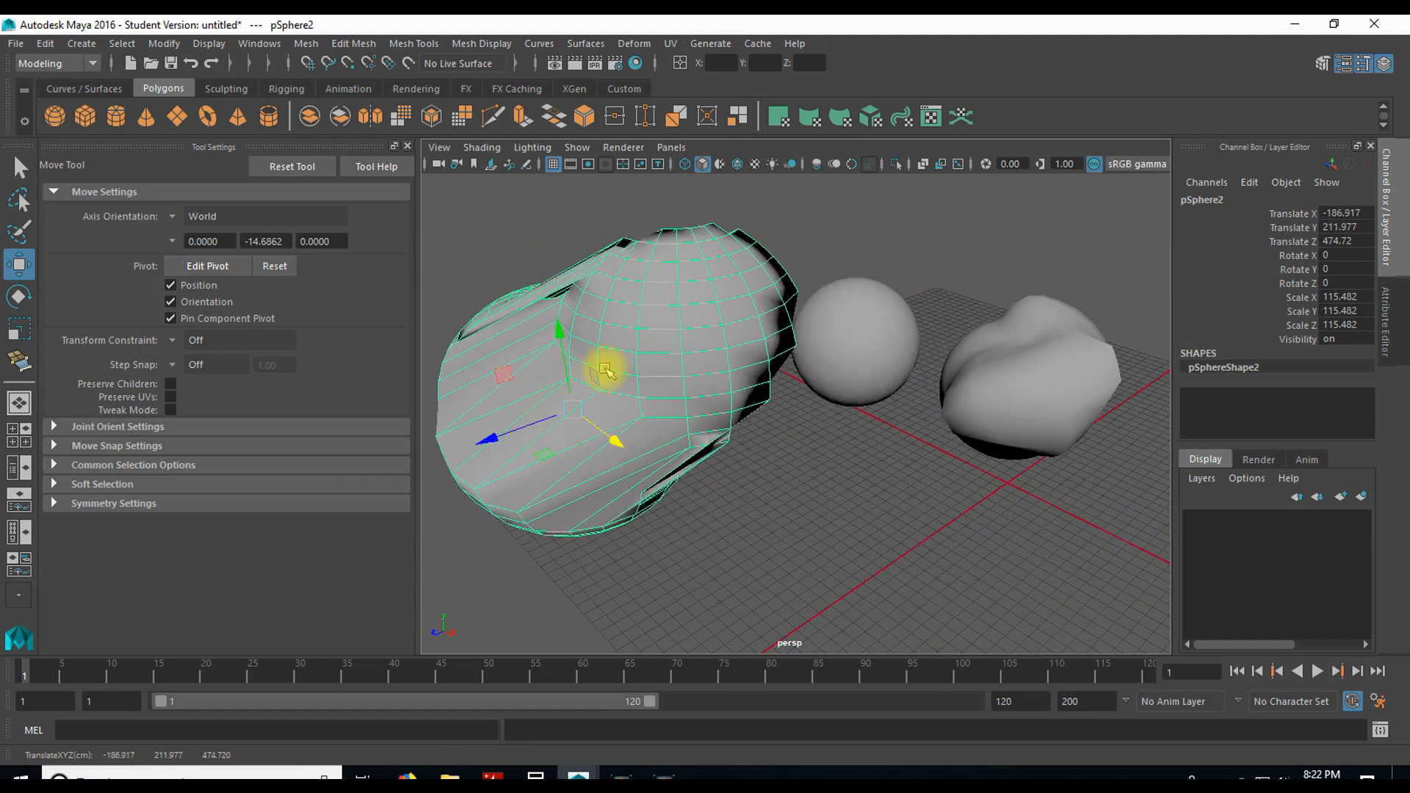
Step: Set pSphere2's absolute X scale to 30
key("r")
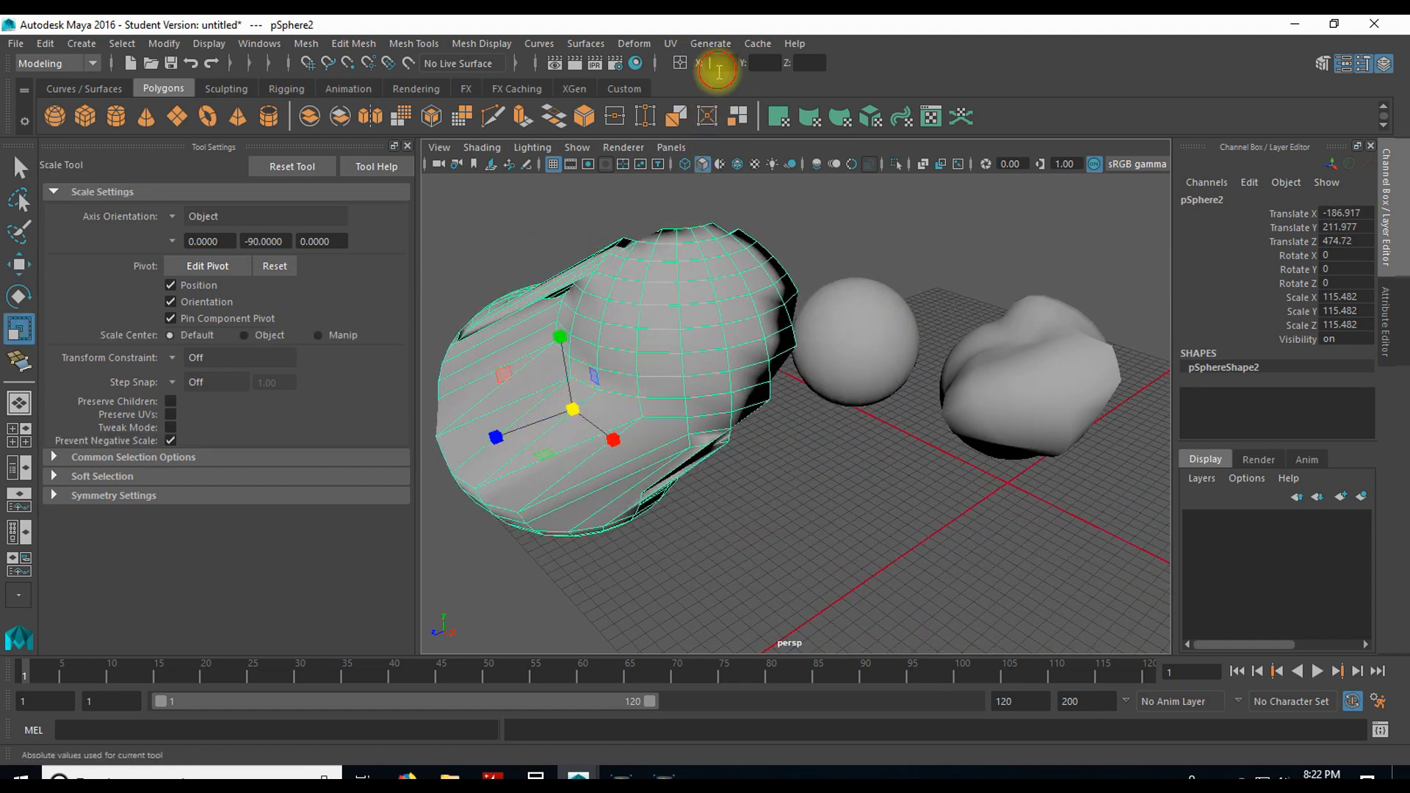
type("30")
key("Return")
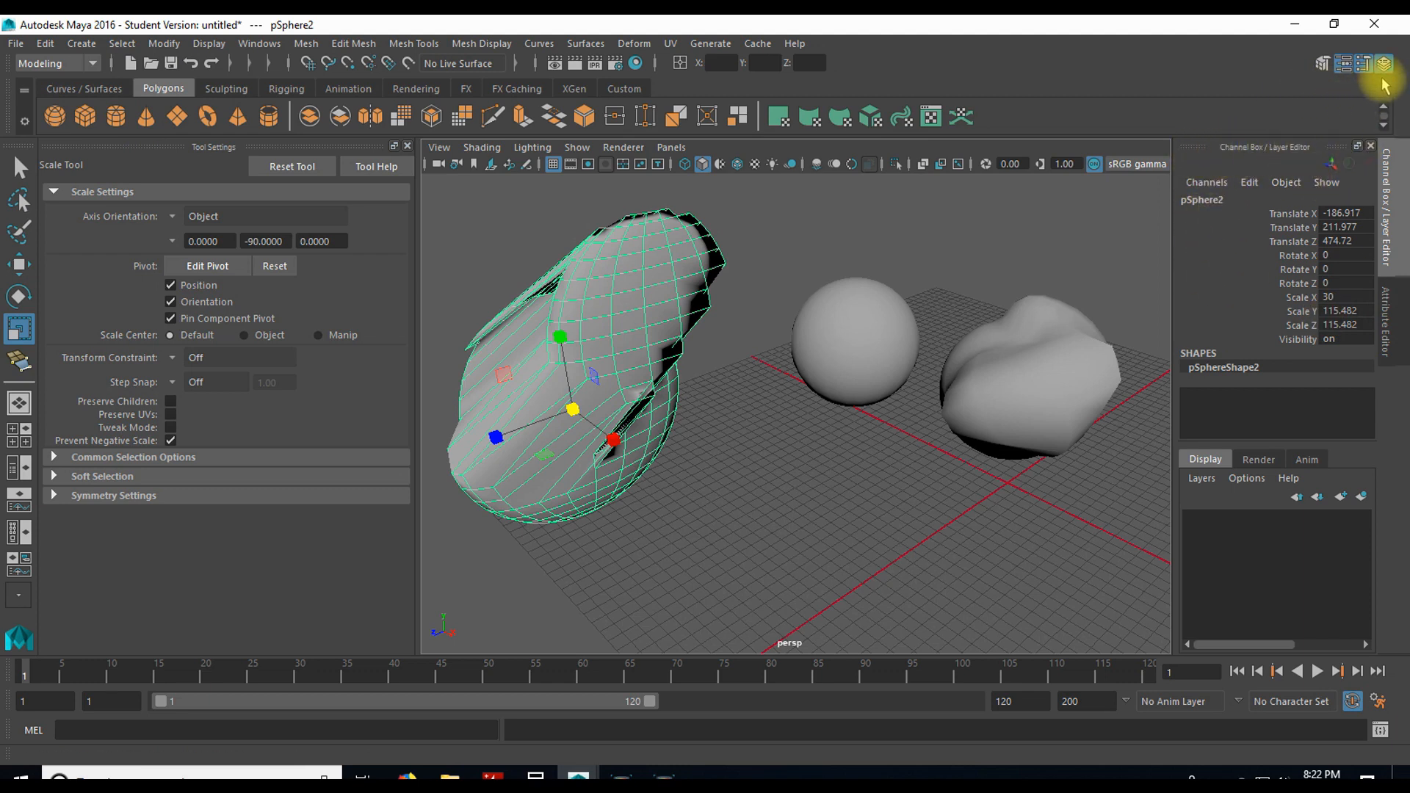
Step: Toggle the Channel Box / Layer Editor and the Attribute Editor, leaving the Attribute Editor displayed
left_click(1389, 177)
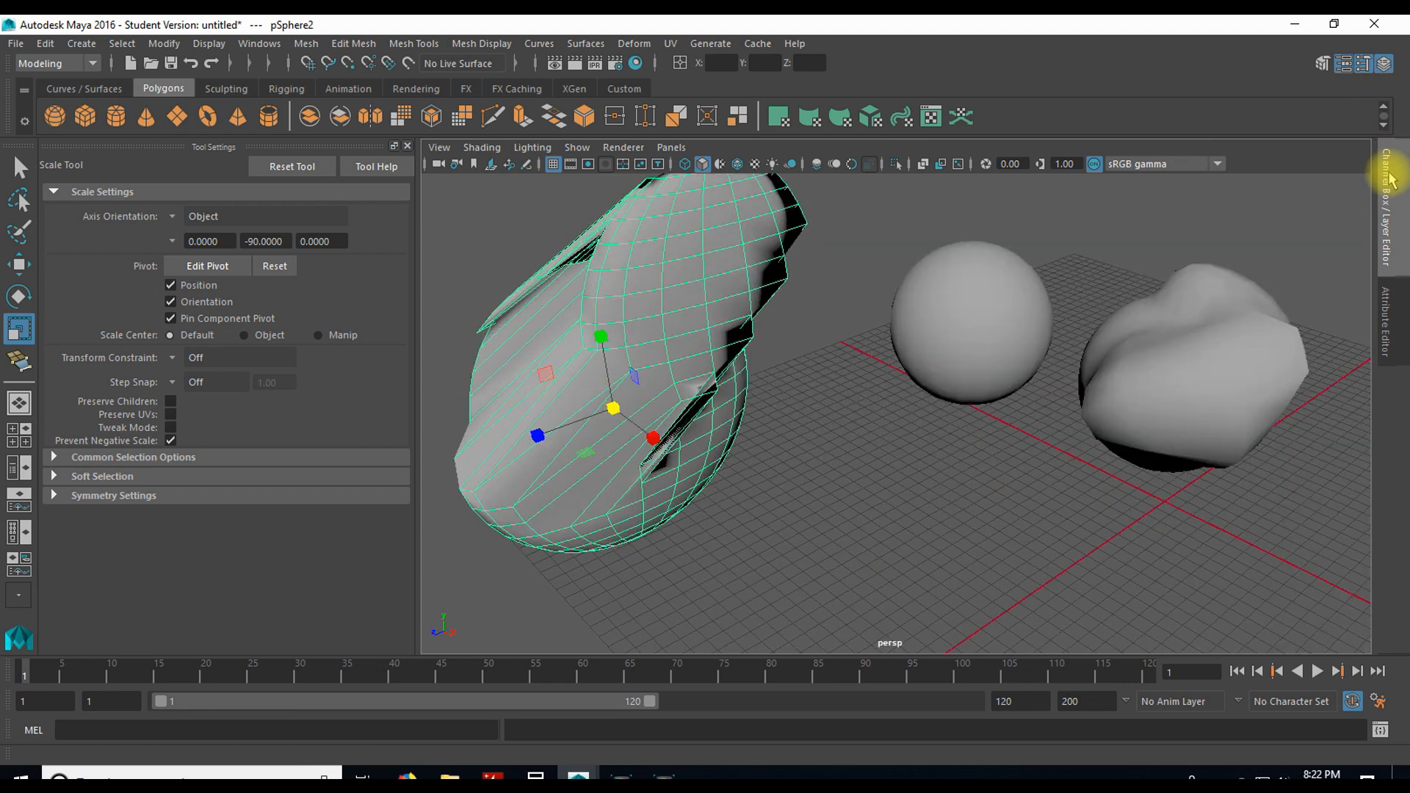
left_click(1389, 176)
left_click(1382, 192)
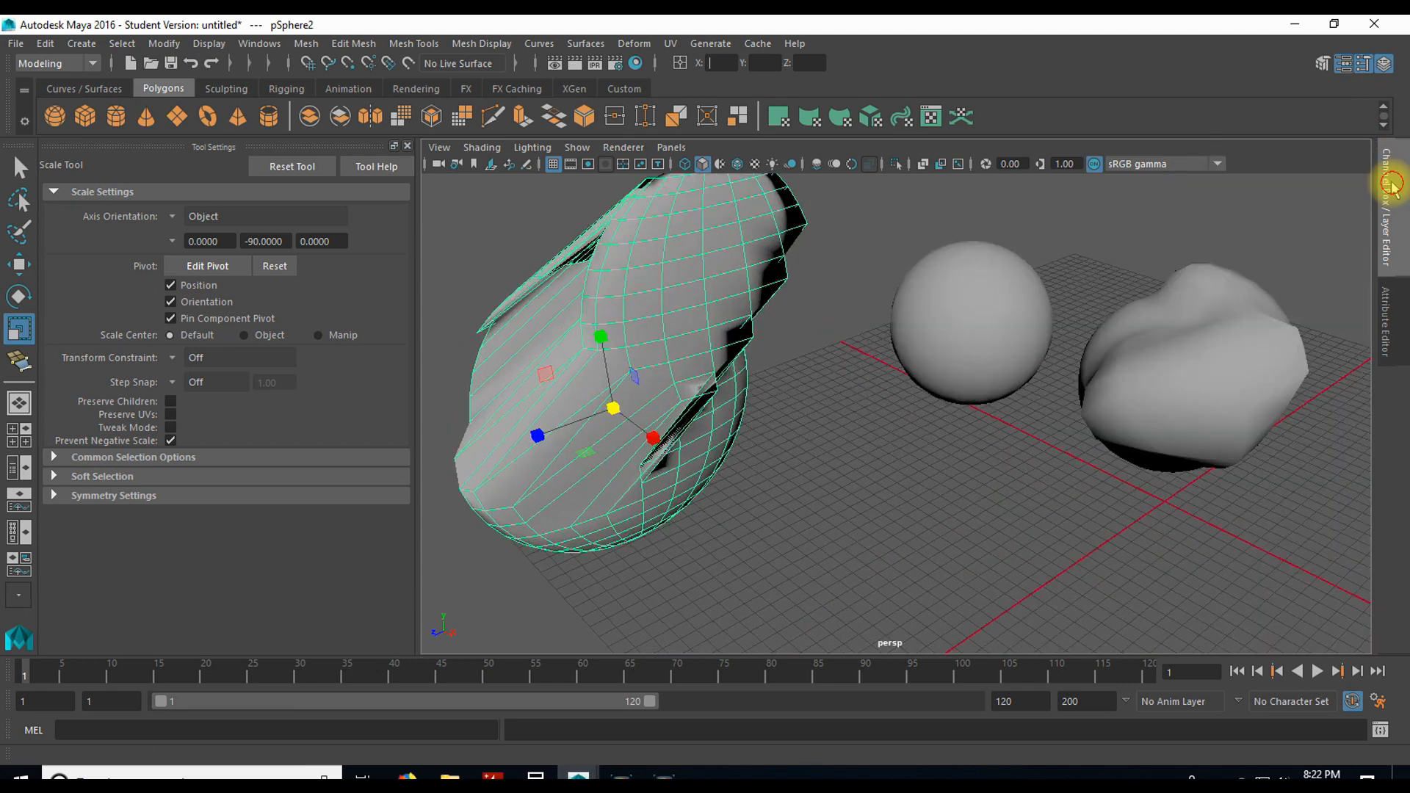
left_click(1383, 317)
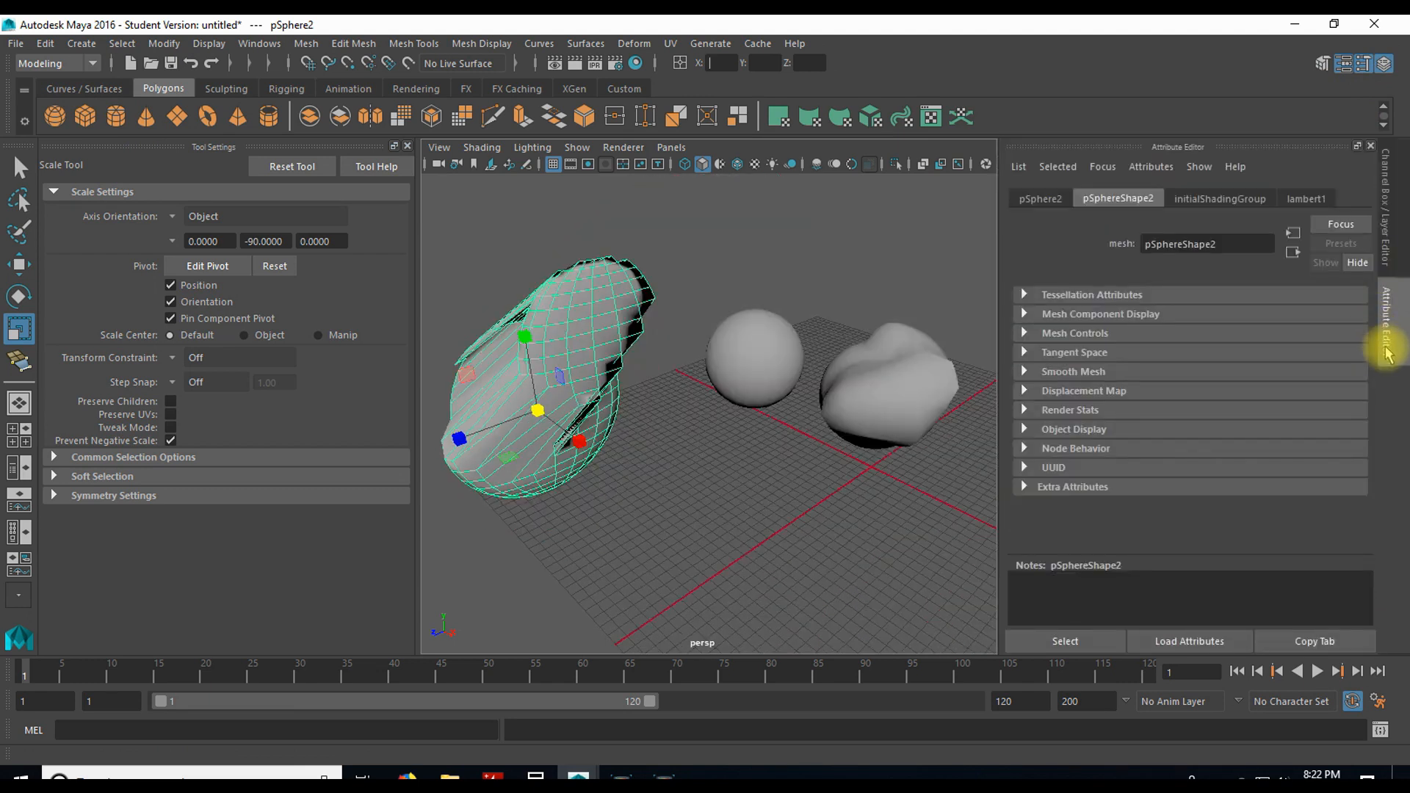
left_click(1391, 329)
left_click(1388, 315)
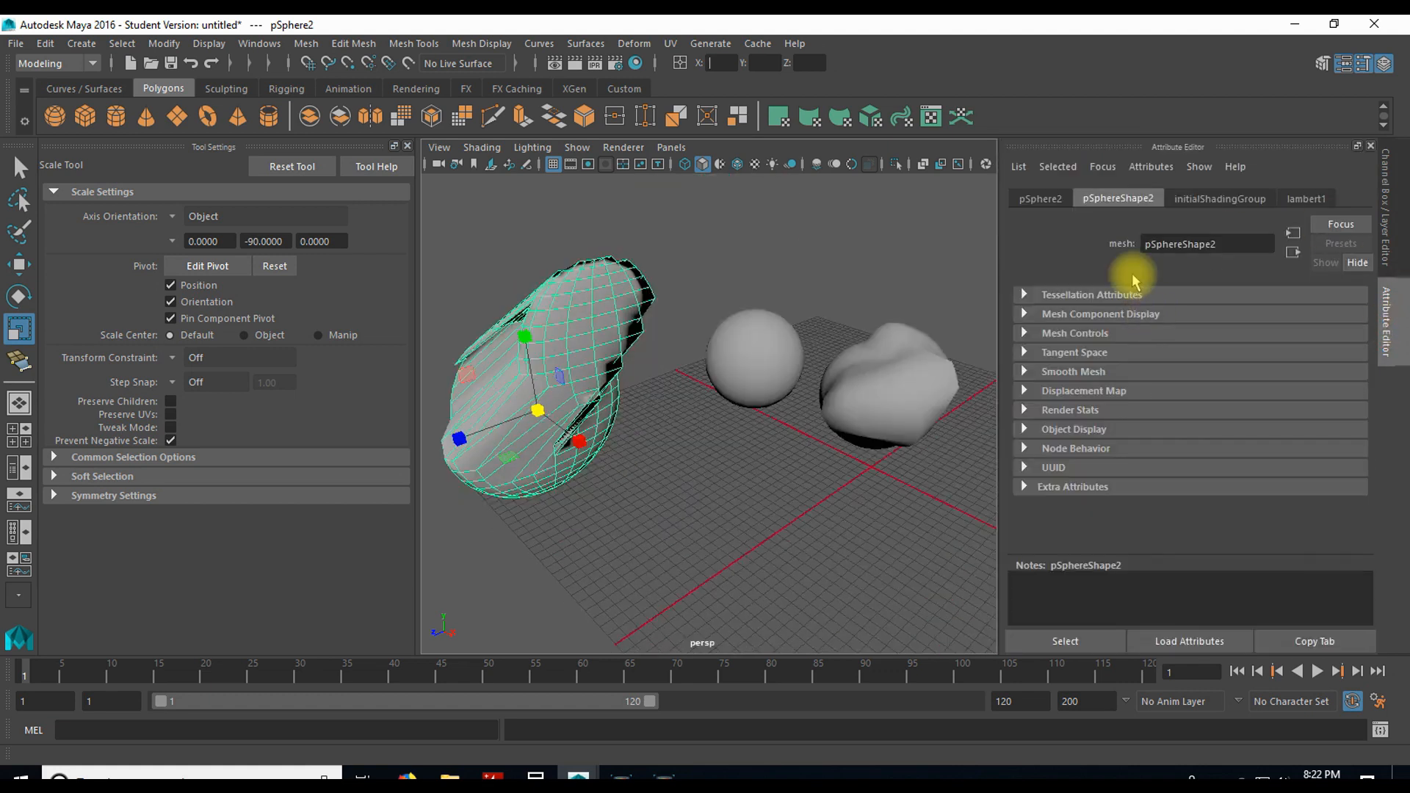
Step: Expand the World Space pivots in pSphere2's transform attributes and move the object to about X -195, Y 283, Z 424
left_click(1039, 200)
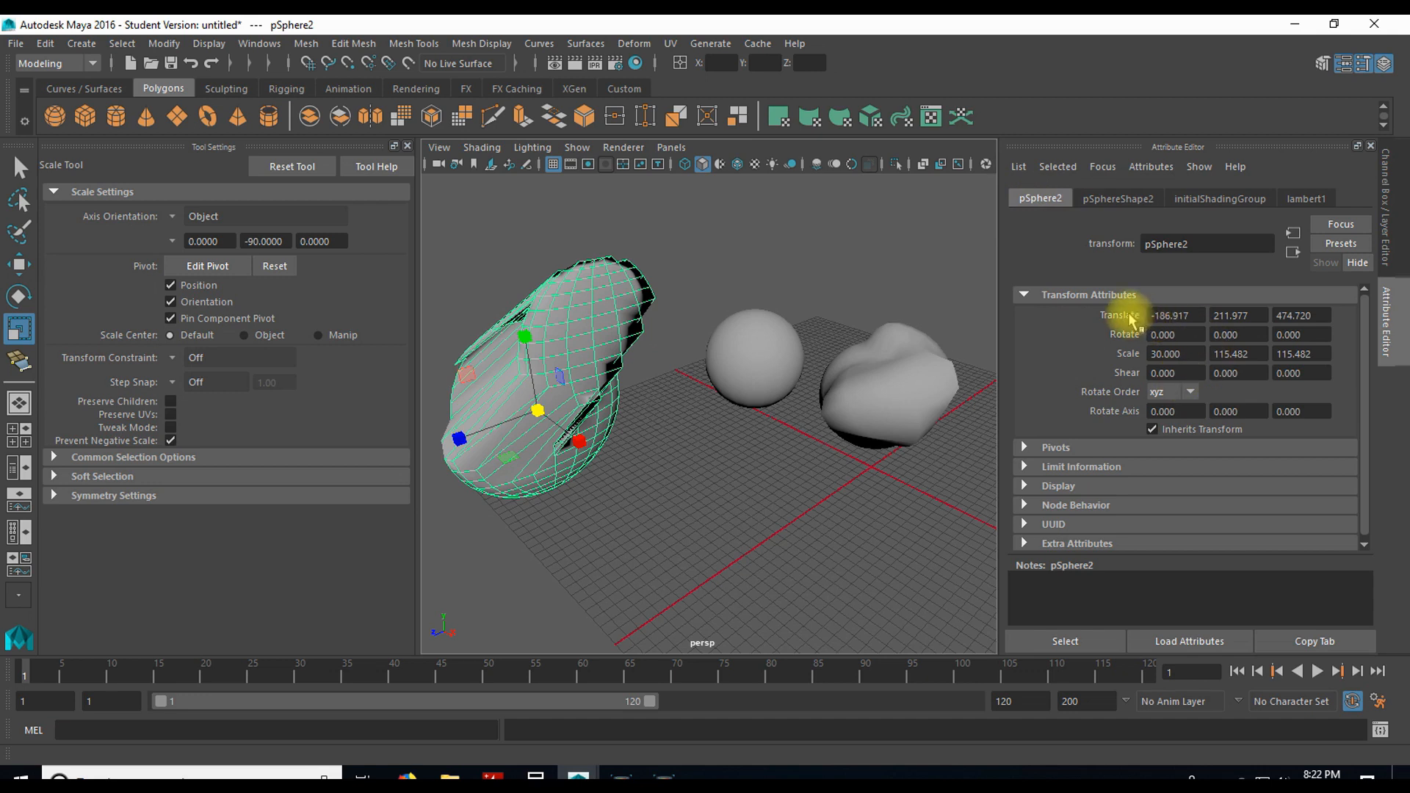
left_click(1025, 448)
left_click(1162, 514)
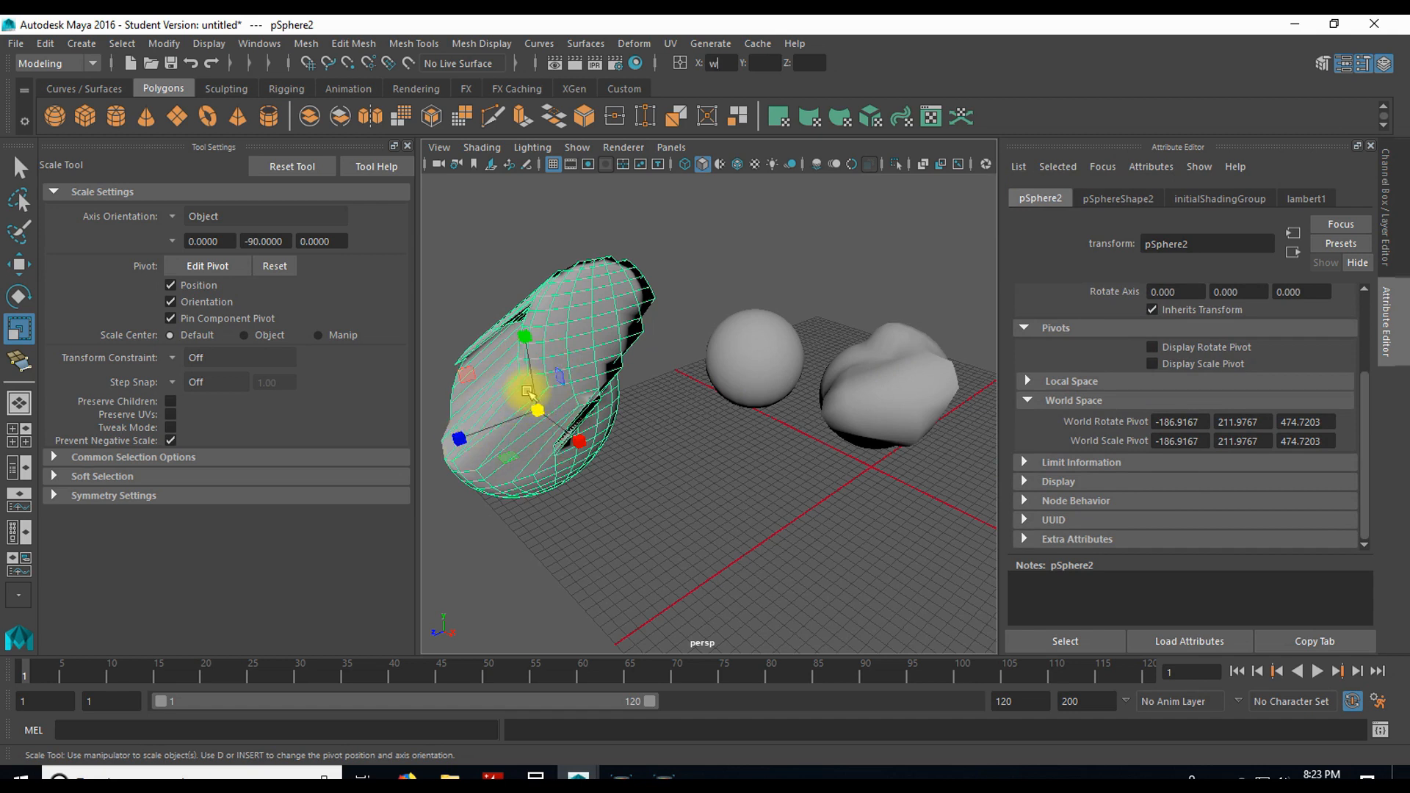
key("w")
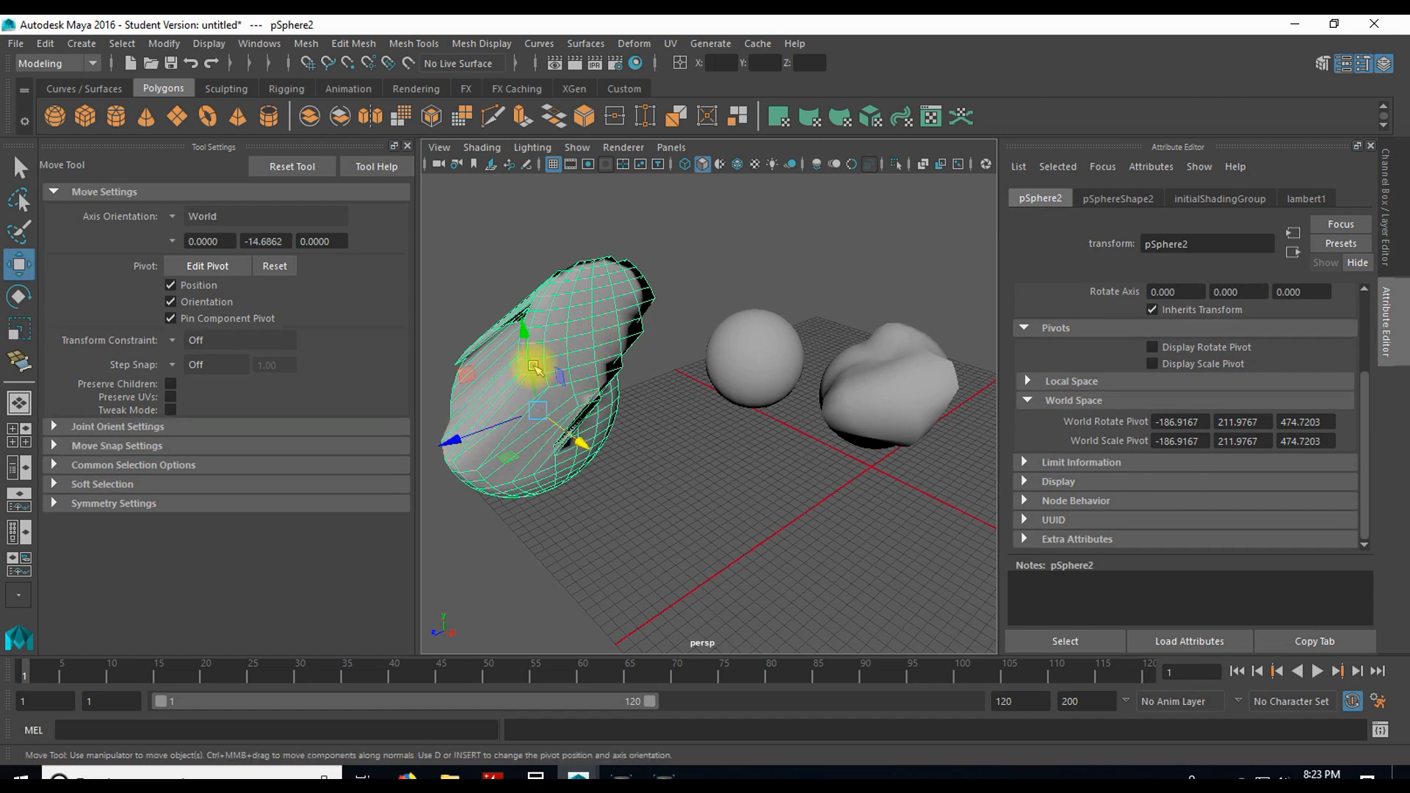
left_click_drag(536, 397, 569, 364)
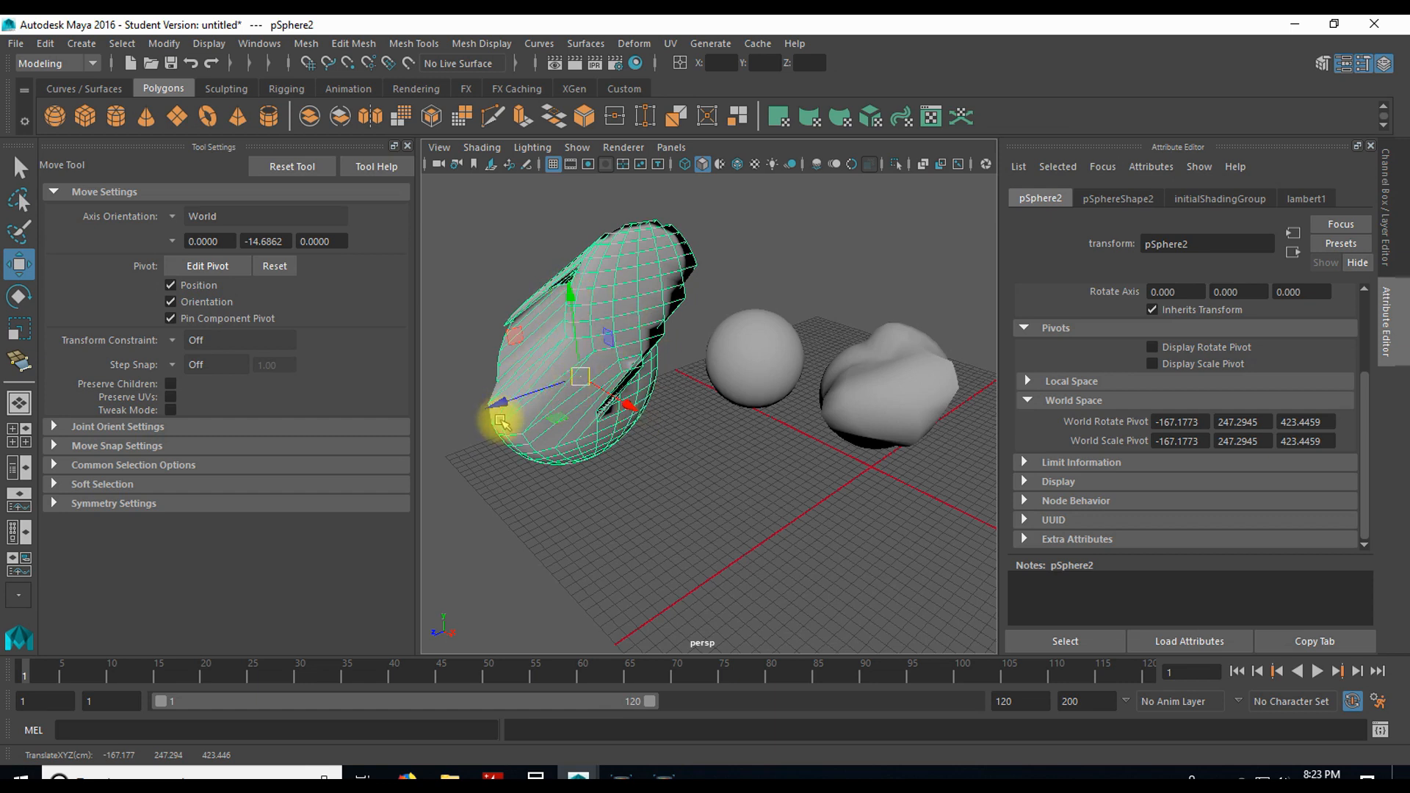
left_click_drag(580, 380, 562, 342)
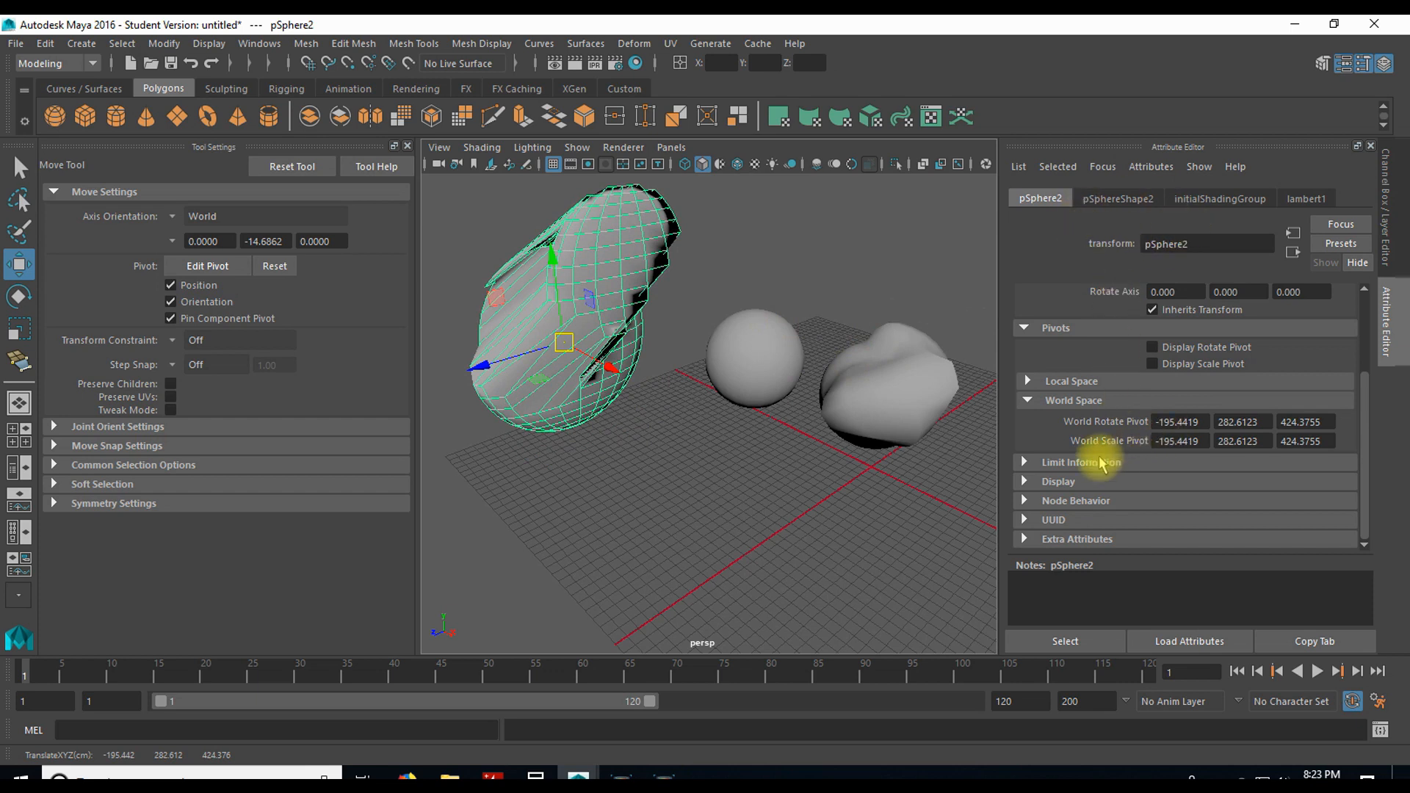
Step: Collapse the World Space pivots and view the attributes of pSphereShape2, initialShadingGroup and the lambert1 material
left_click(1027, 401)
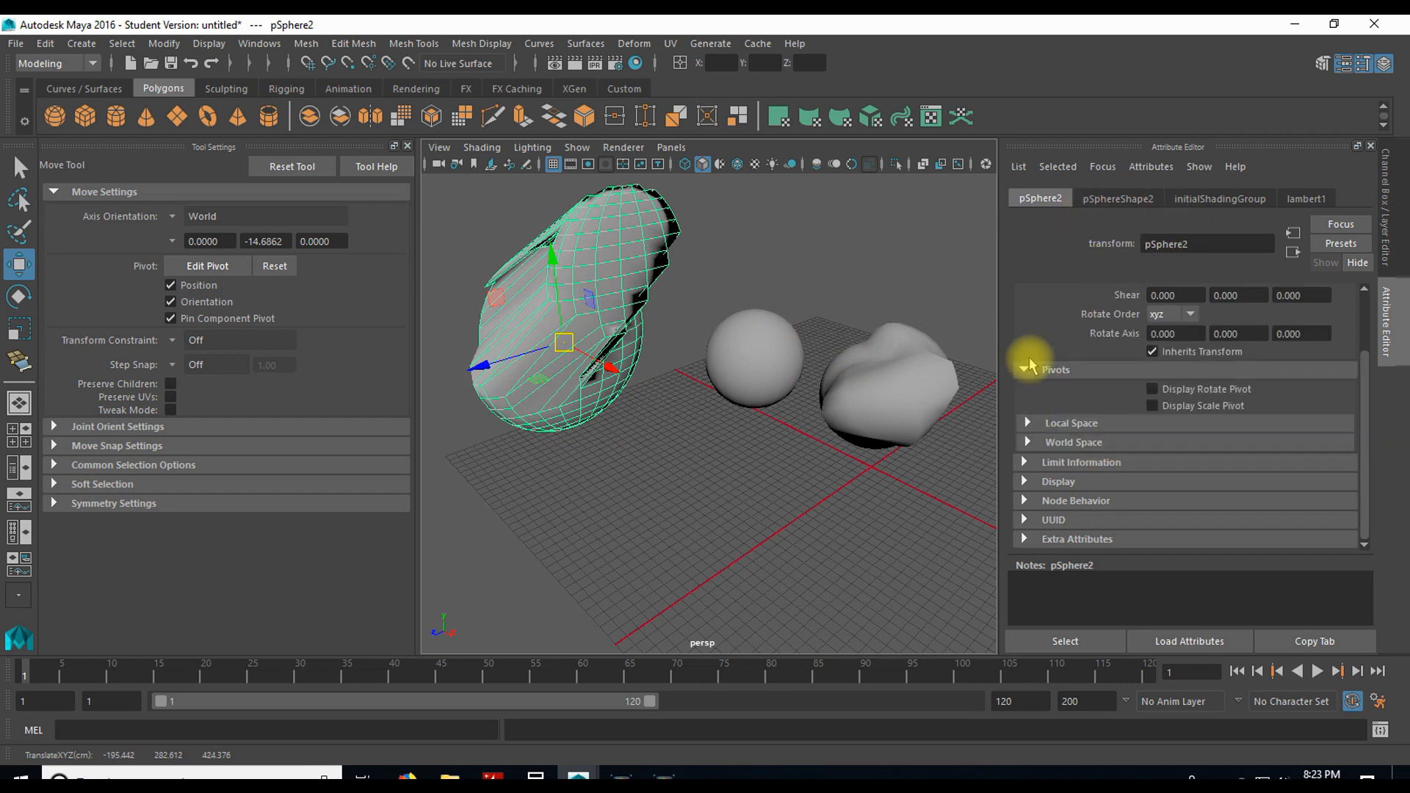
scroll(1066, 313, "up", 3)
left_click(1108, 196)
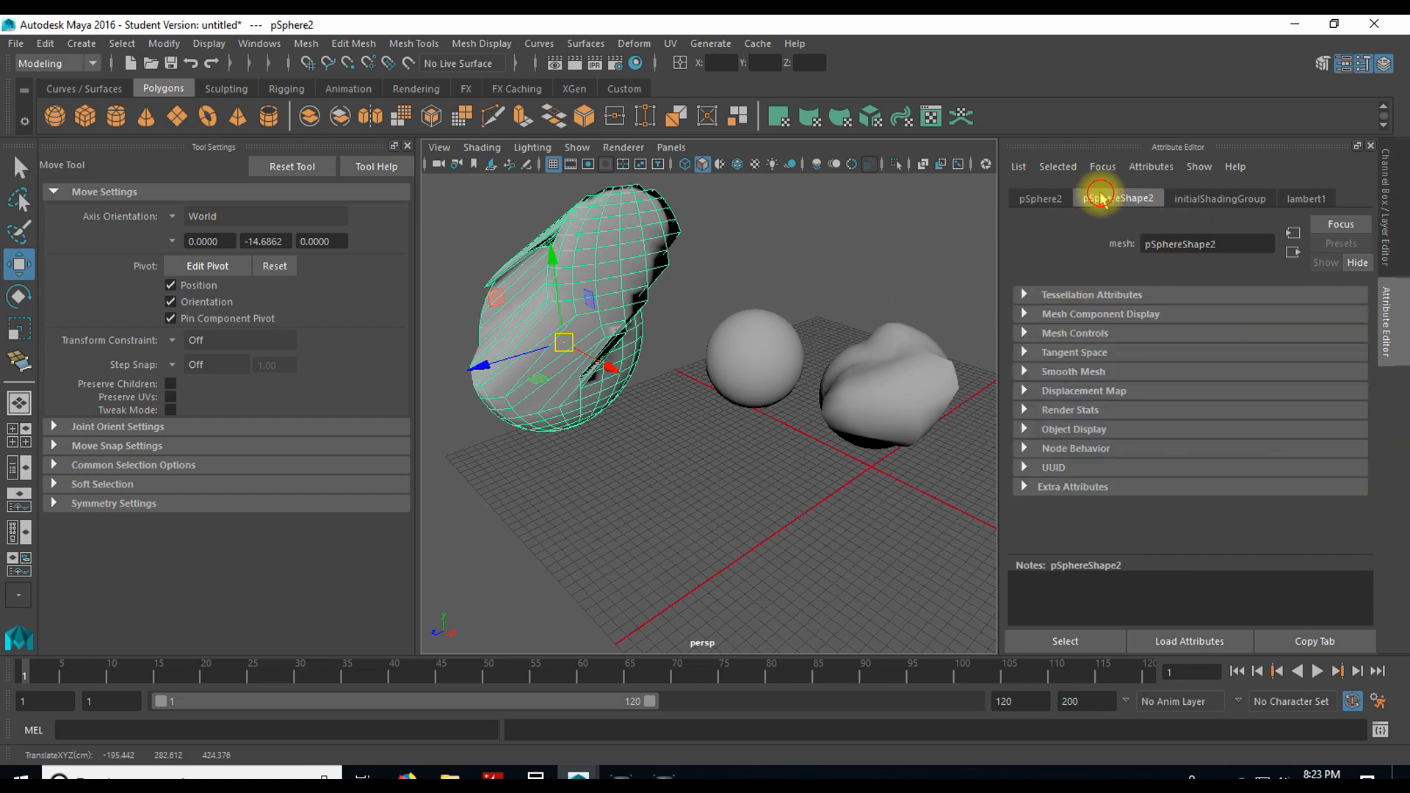
left_click(1211, 199)
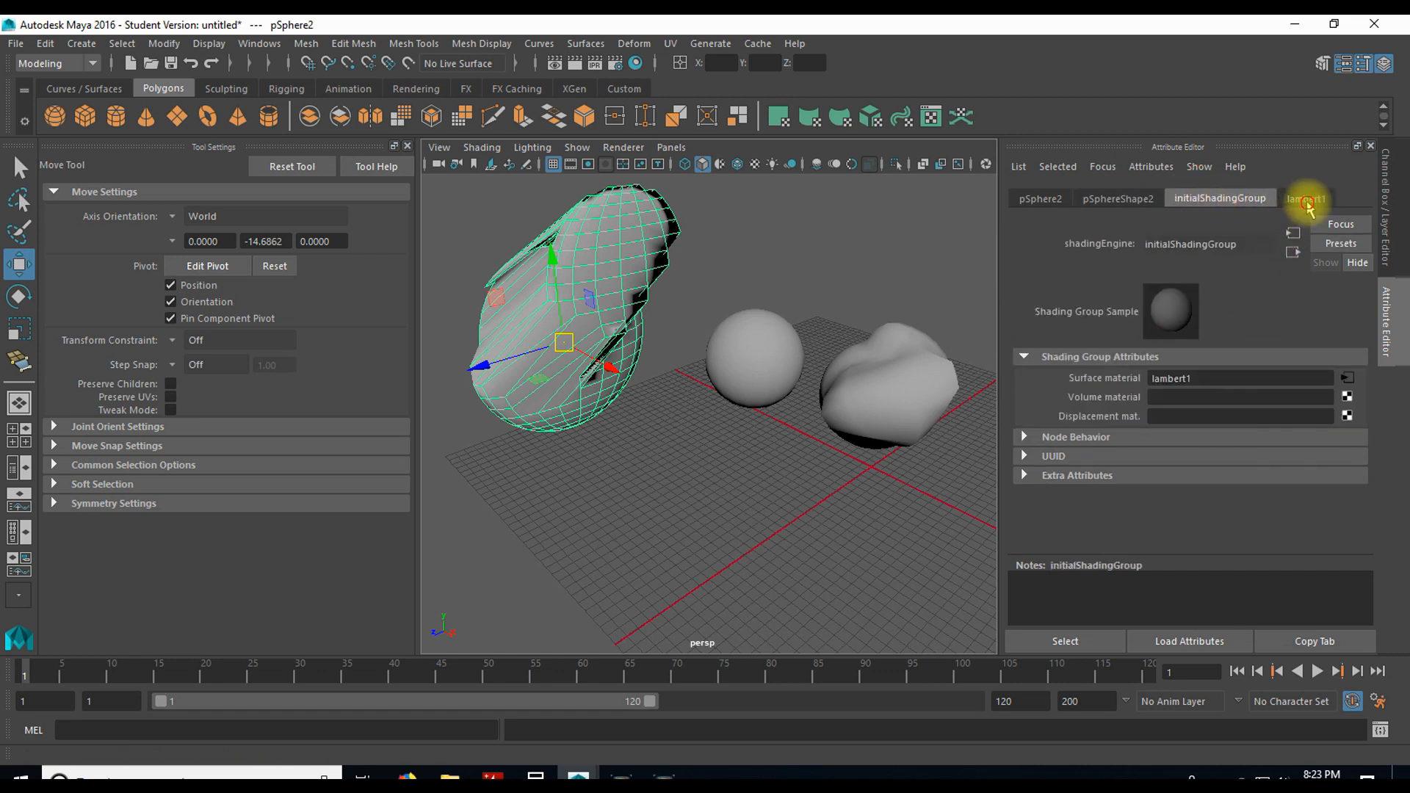
left_click(1307, 199)
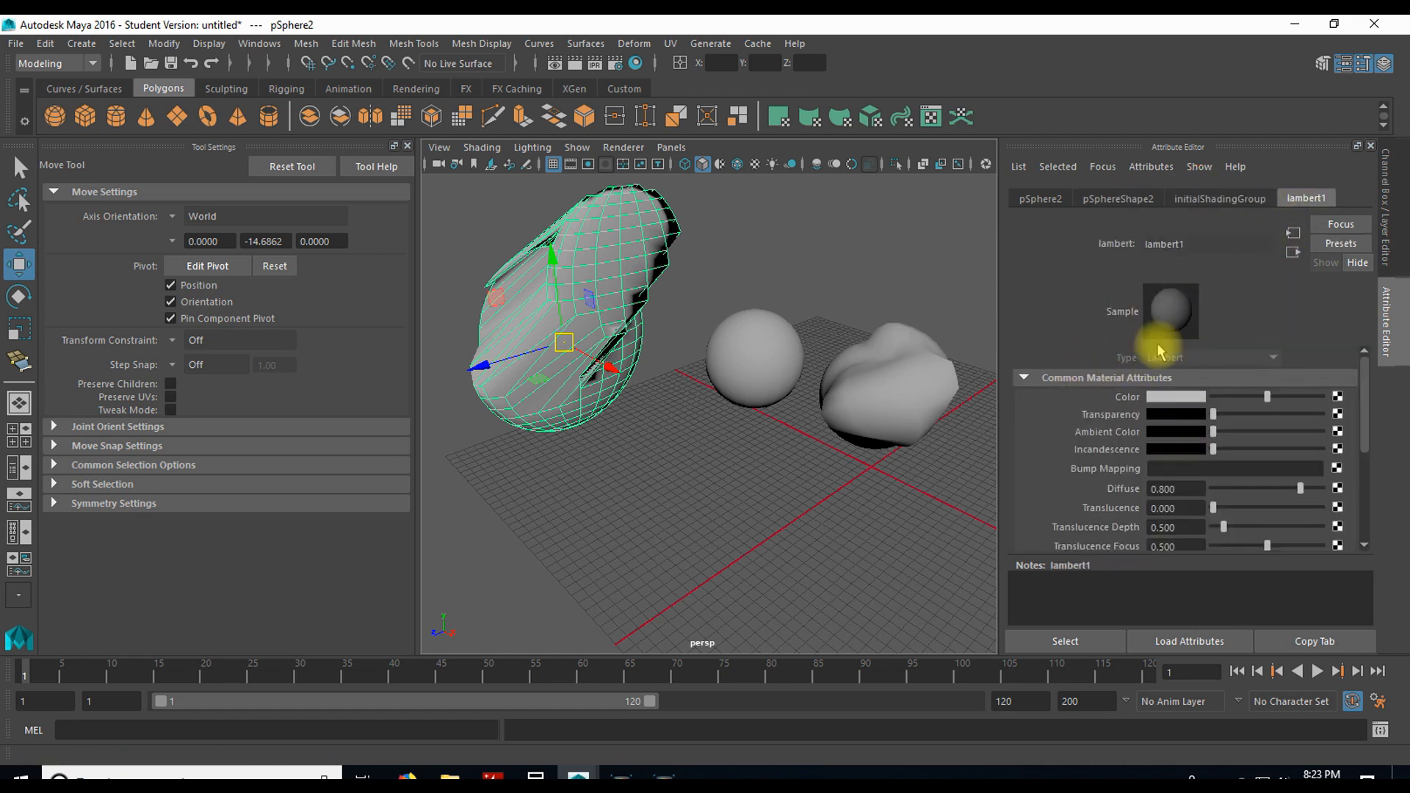
Step: Change the lambert1 material's color to blue and select the other two spheres to check the shared material
left_click(1175, 400)
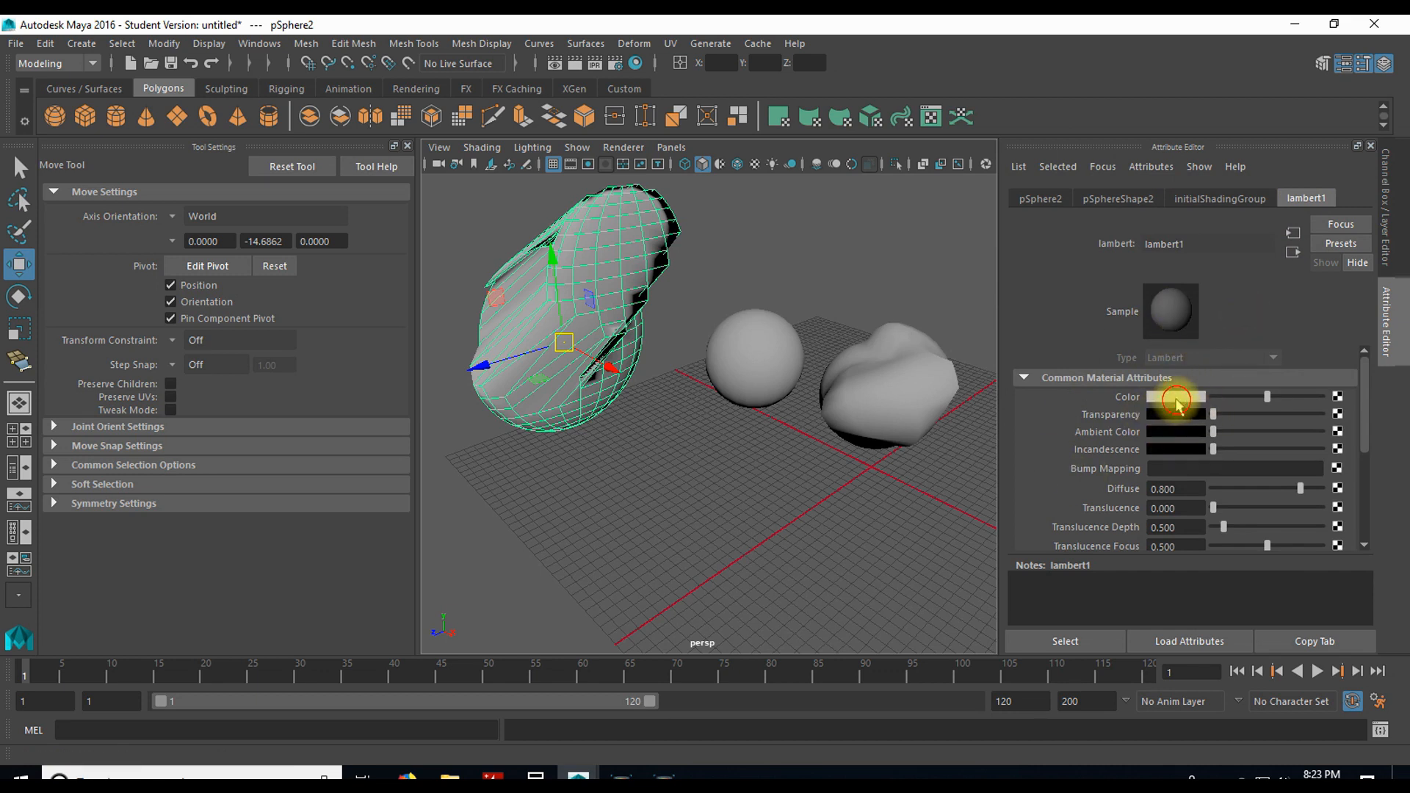
left_click_drag(1219, 448, 1182, 444)
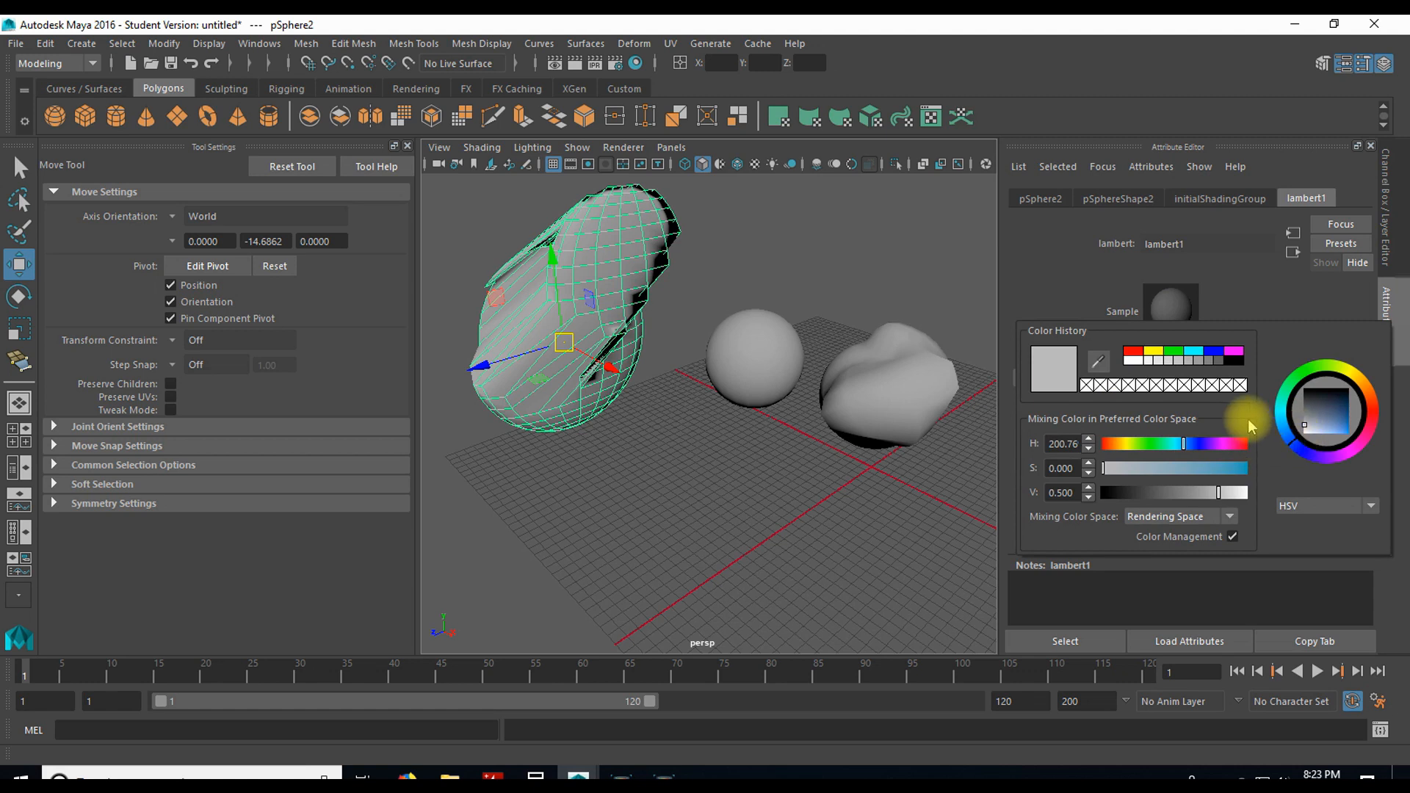
left_click_drag(1316, 416, 1343, 423)
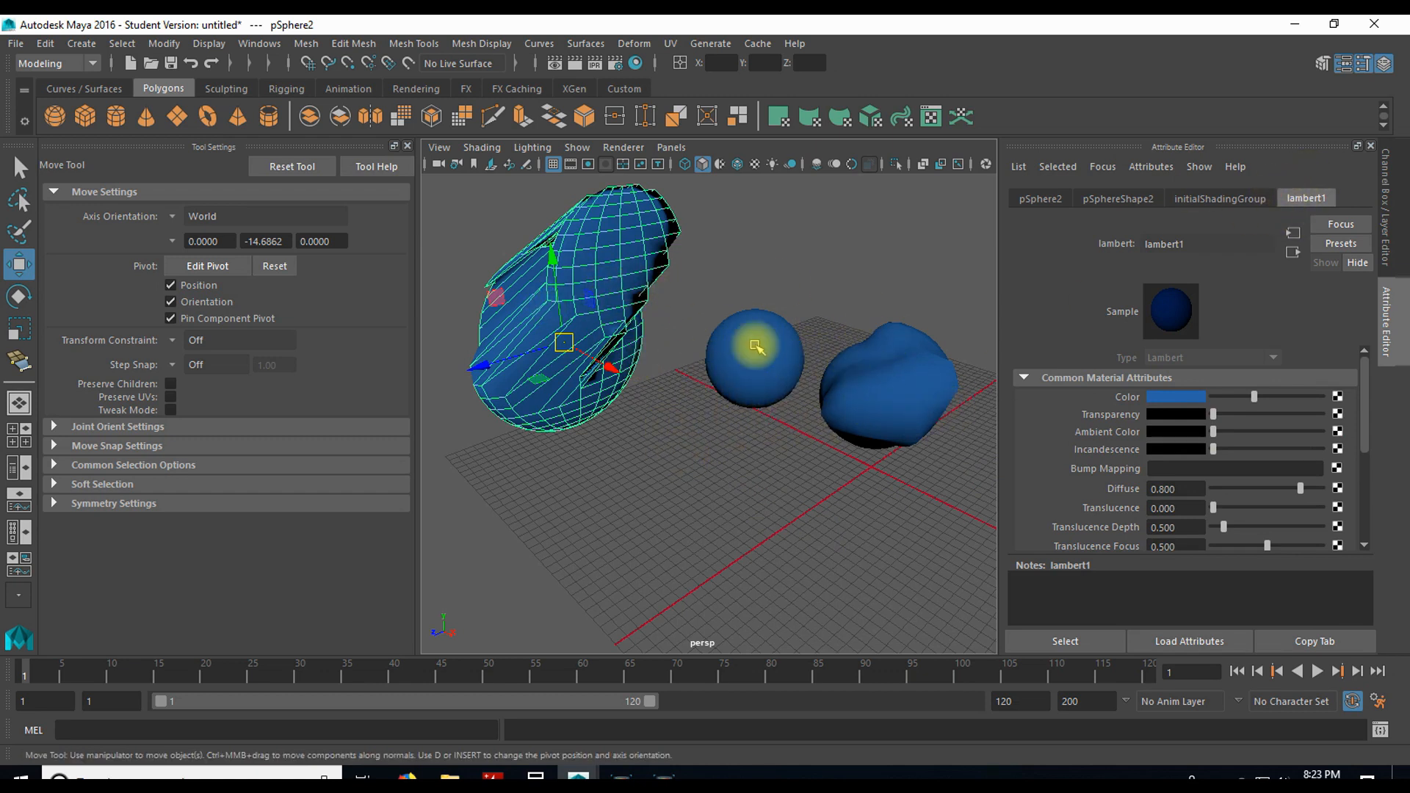
left_click(747, 387)
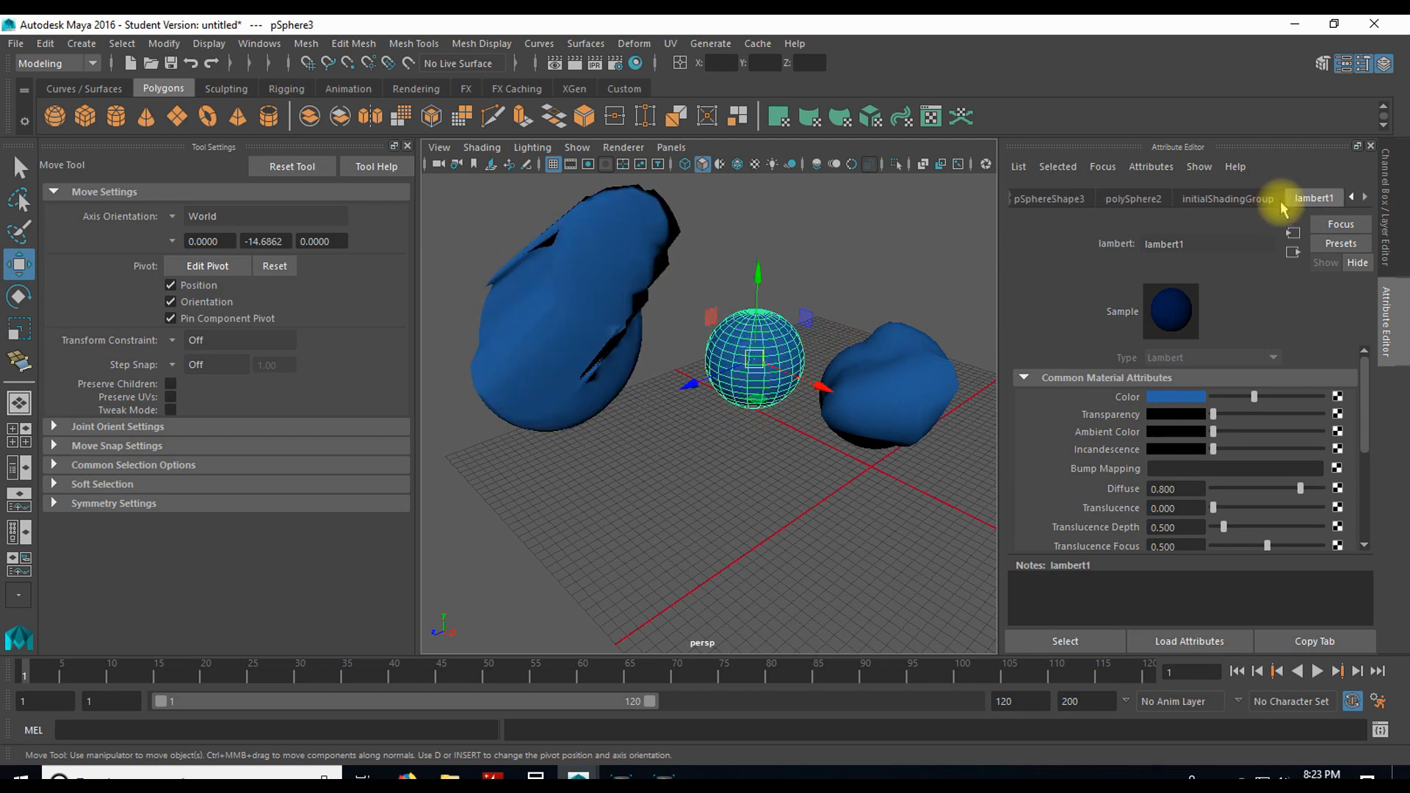
left_click(885, 394)
Step: Assign a new Blinn material to pSphere2
left_click(591, 349)
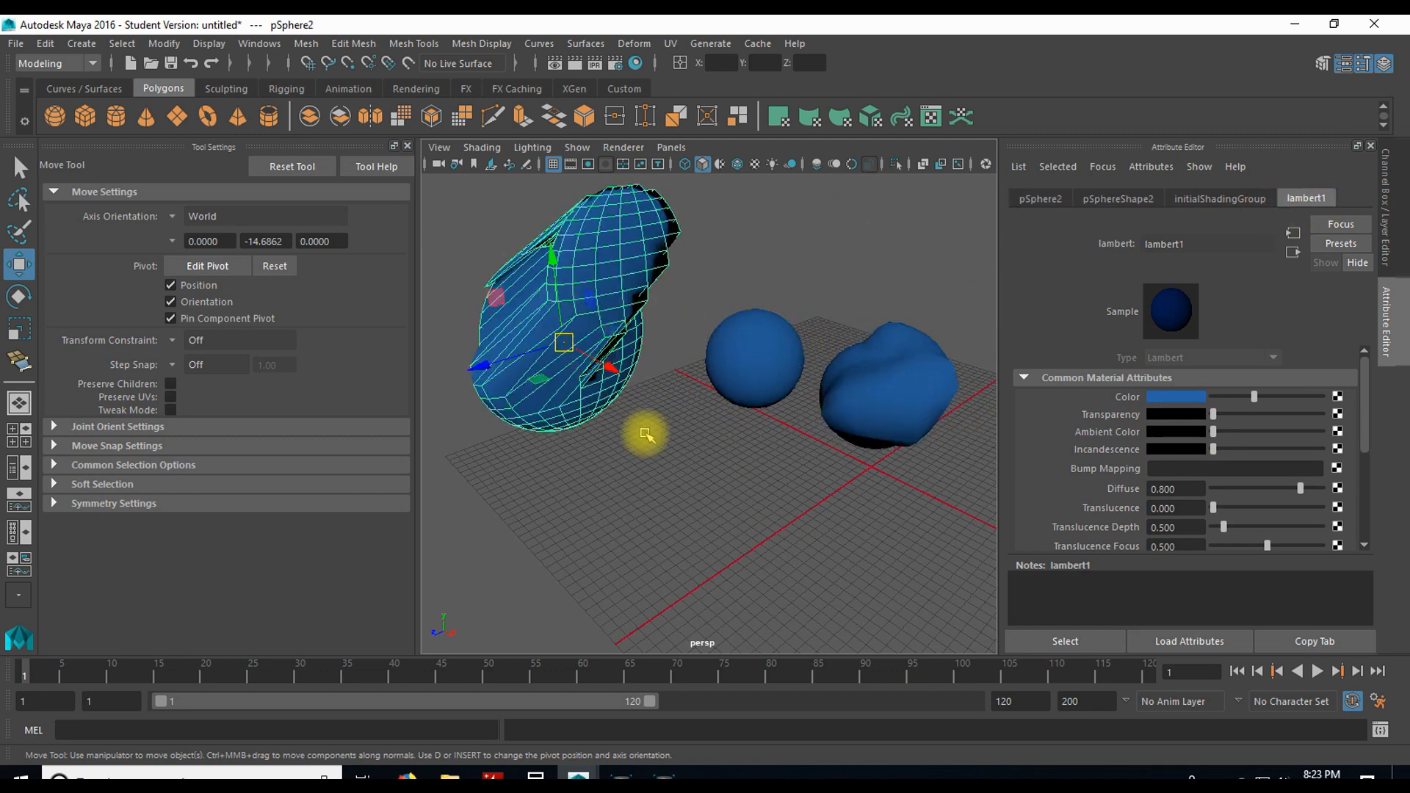
left_click(284, 87)
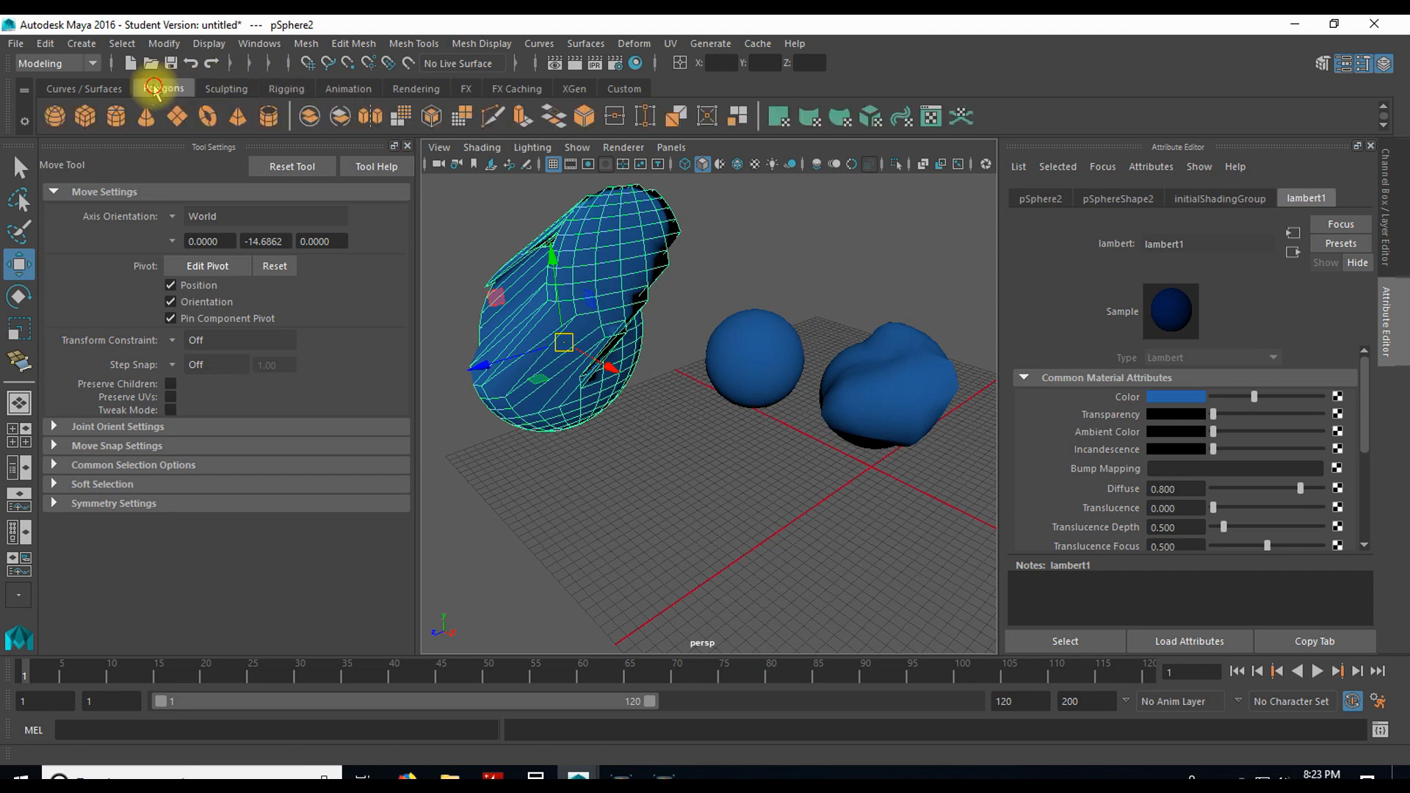
left_click(416, 88)
left_click(325, 117)
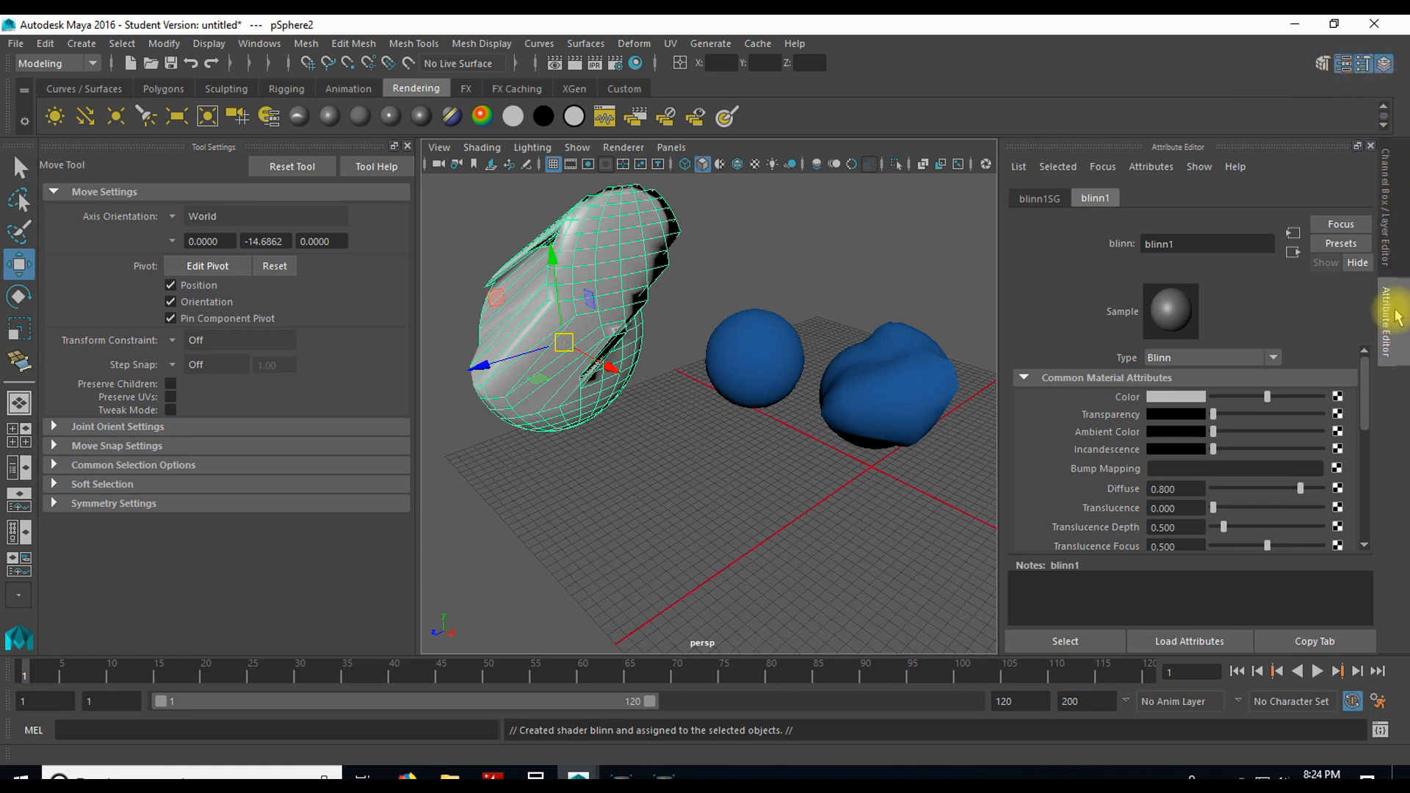
Step: Toggle the Channel Box / Layer Editor and the Attribute Editor, leaving the Channel Box / Layer Editor displayed
left_click(1386, 64)
left_click(1386, 64)
left_click(1386, 64)
left_click(1386, 65)
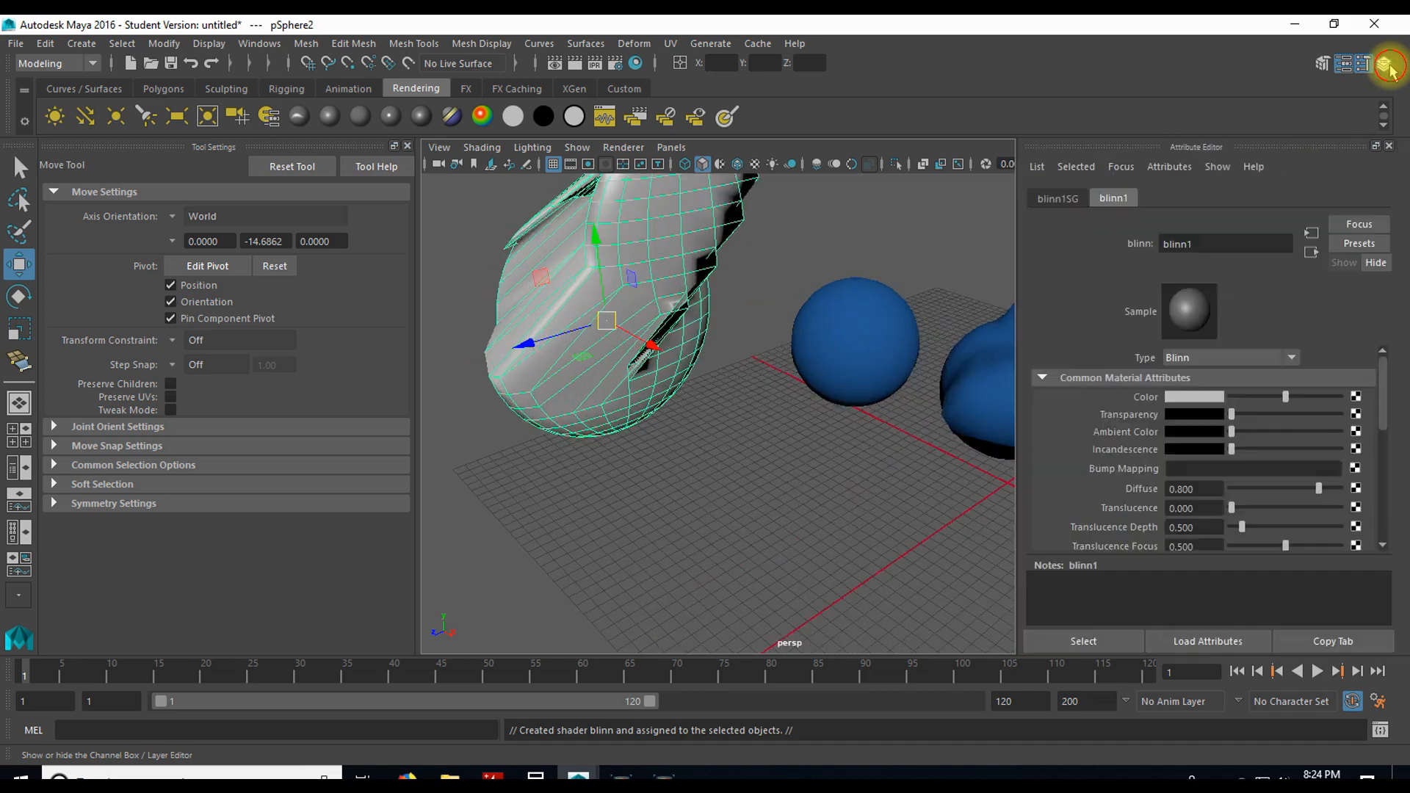
left_click(1387, 67)
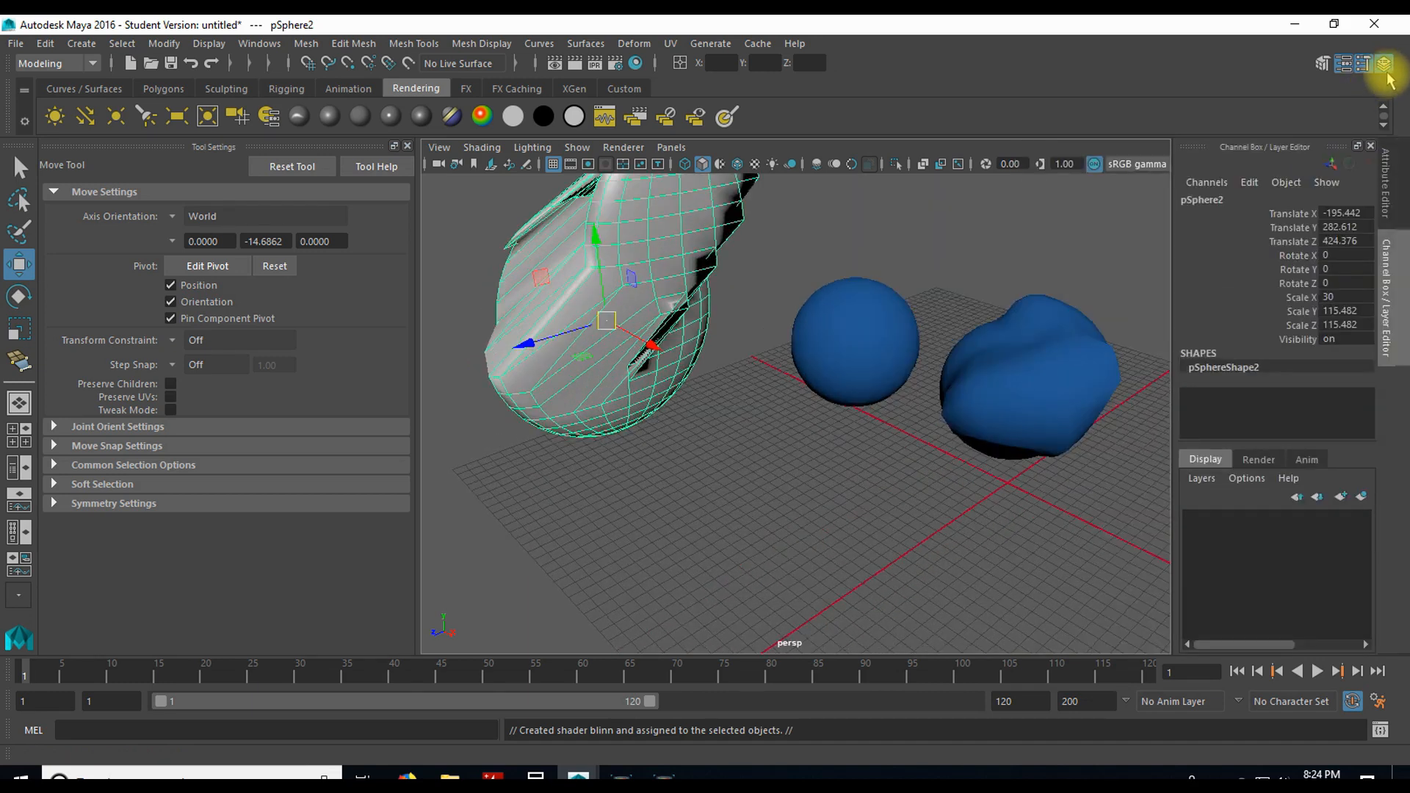
left_click(1386, 67)
left_click(1360, 74)
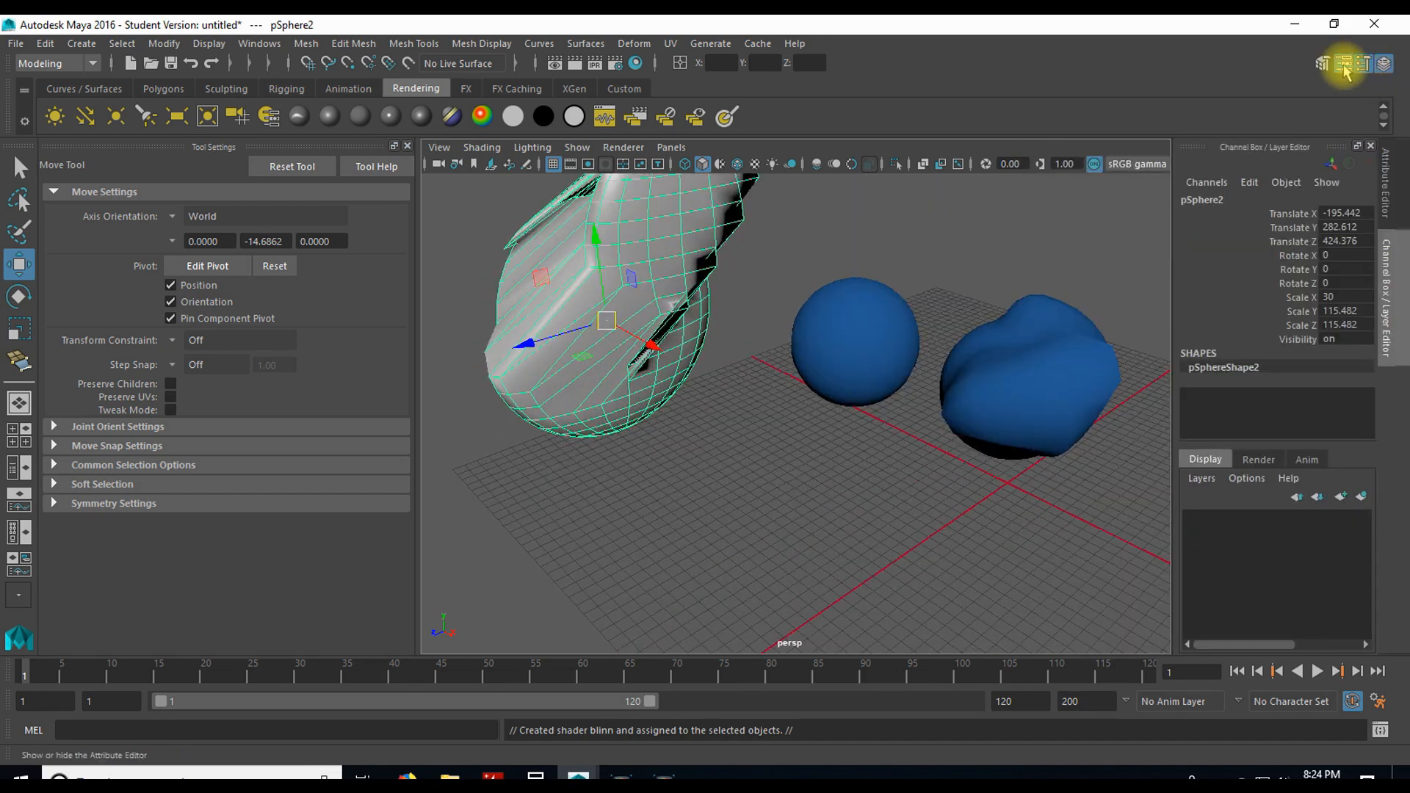
left_click(1345, 67)
left_click(1345, 67)
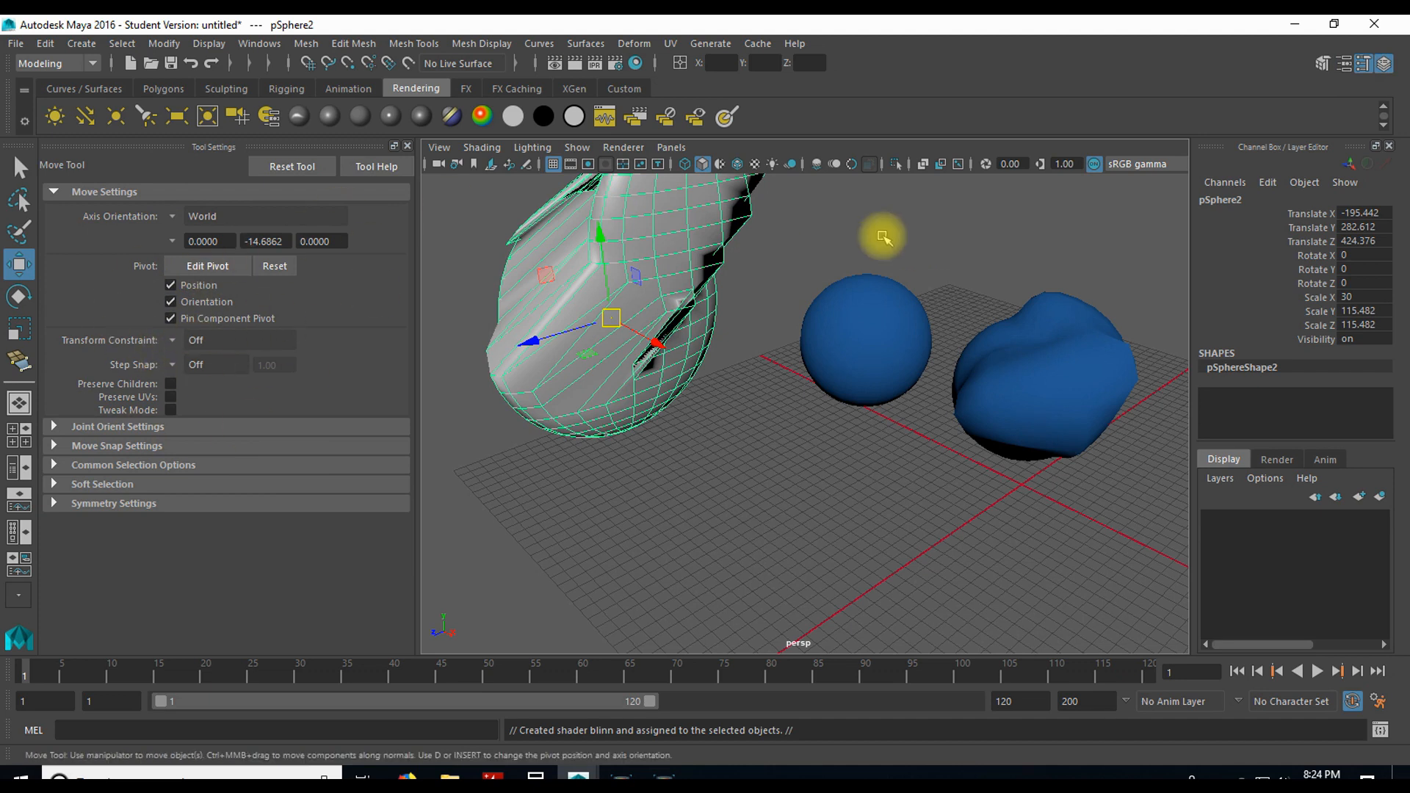
Step: View the settings of the Paint Selection, Lasso and Select tools, and hide the Tool Settings
left_click(1363, 65)
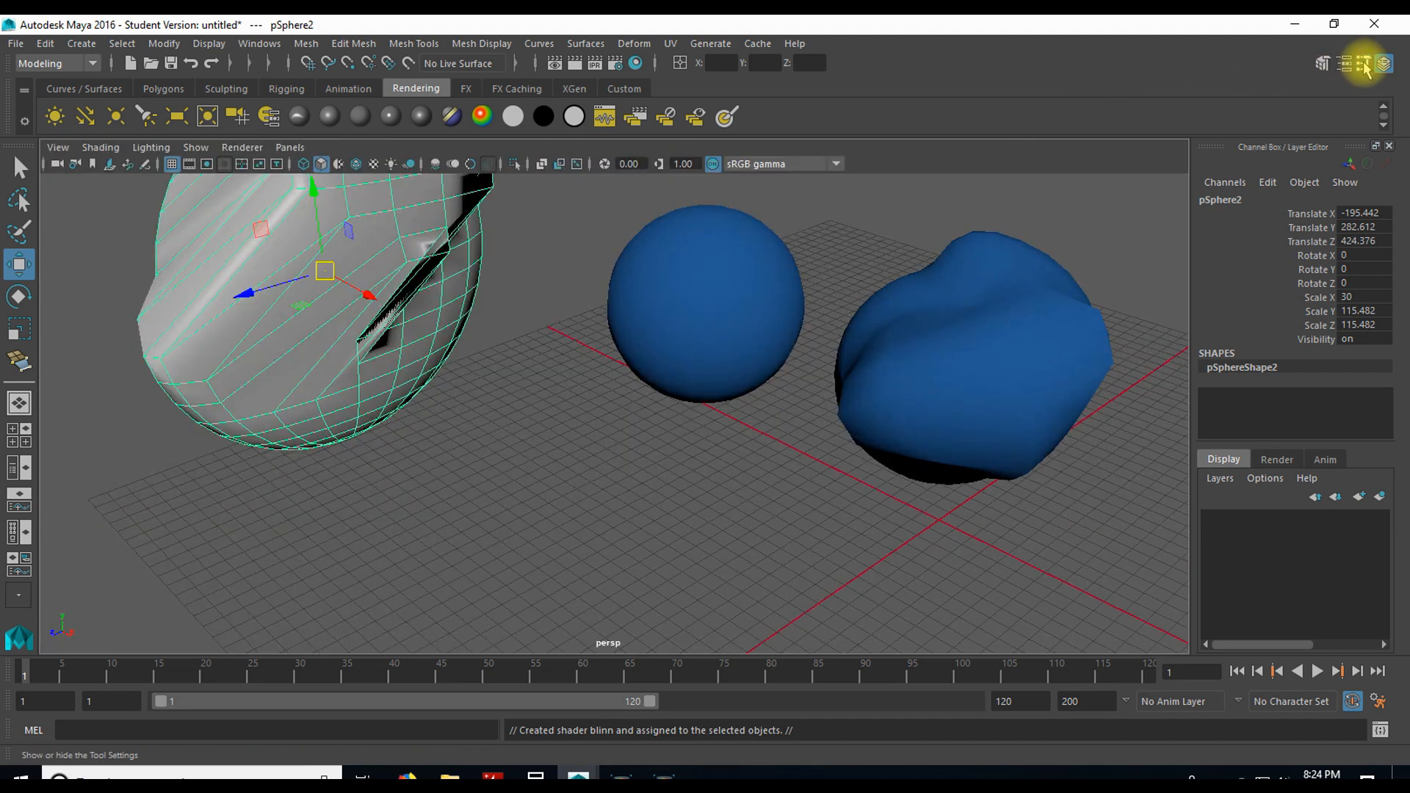
left_click(1362, 65)
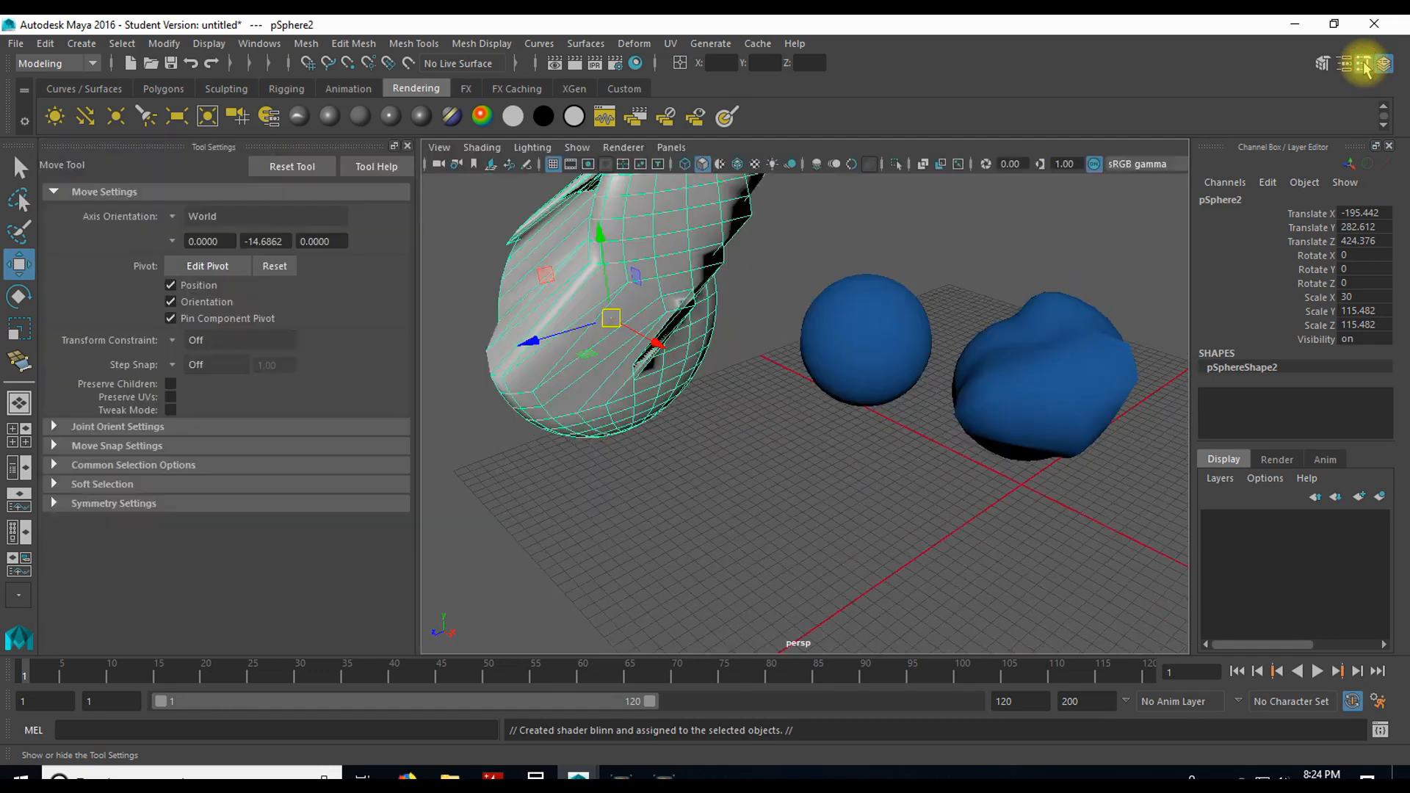
left_click(18, 234)
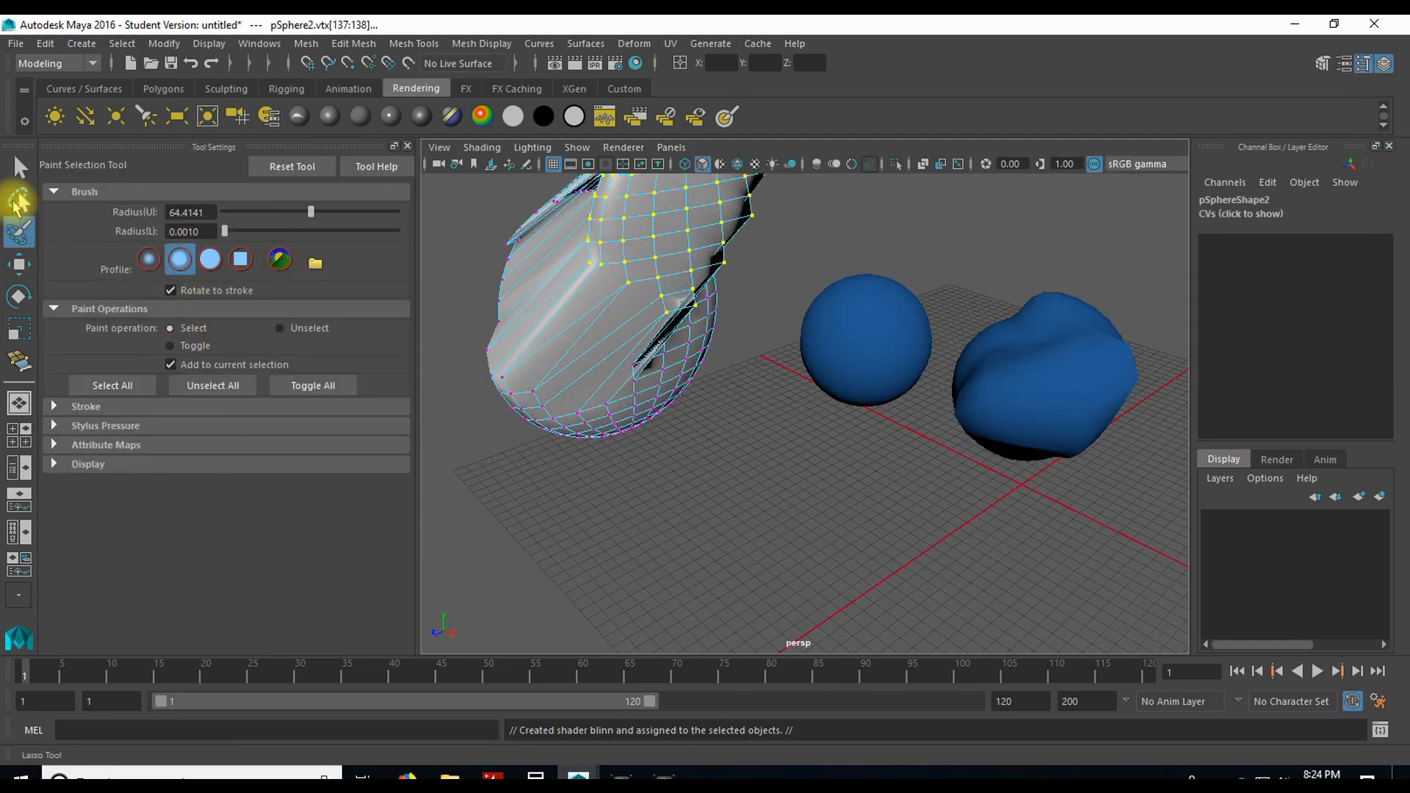
left_click(16, 201)
left_click(19, 168)
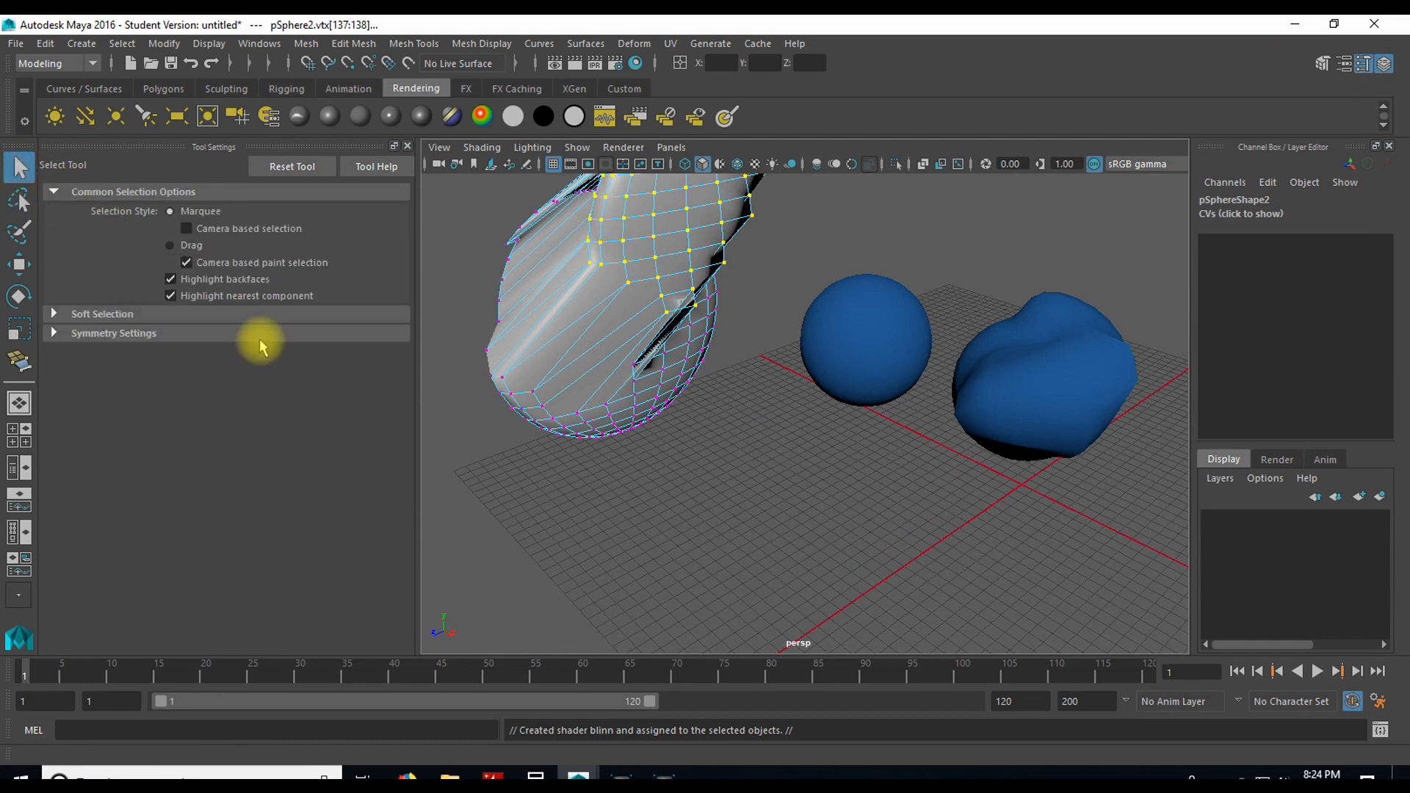
left_click(1362, 64)
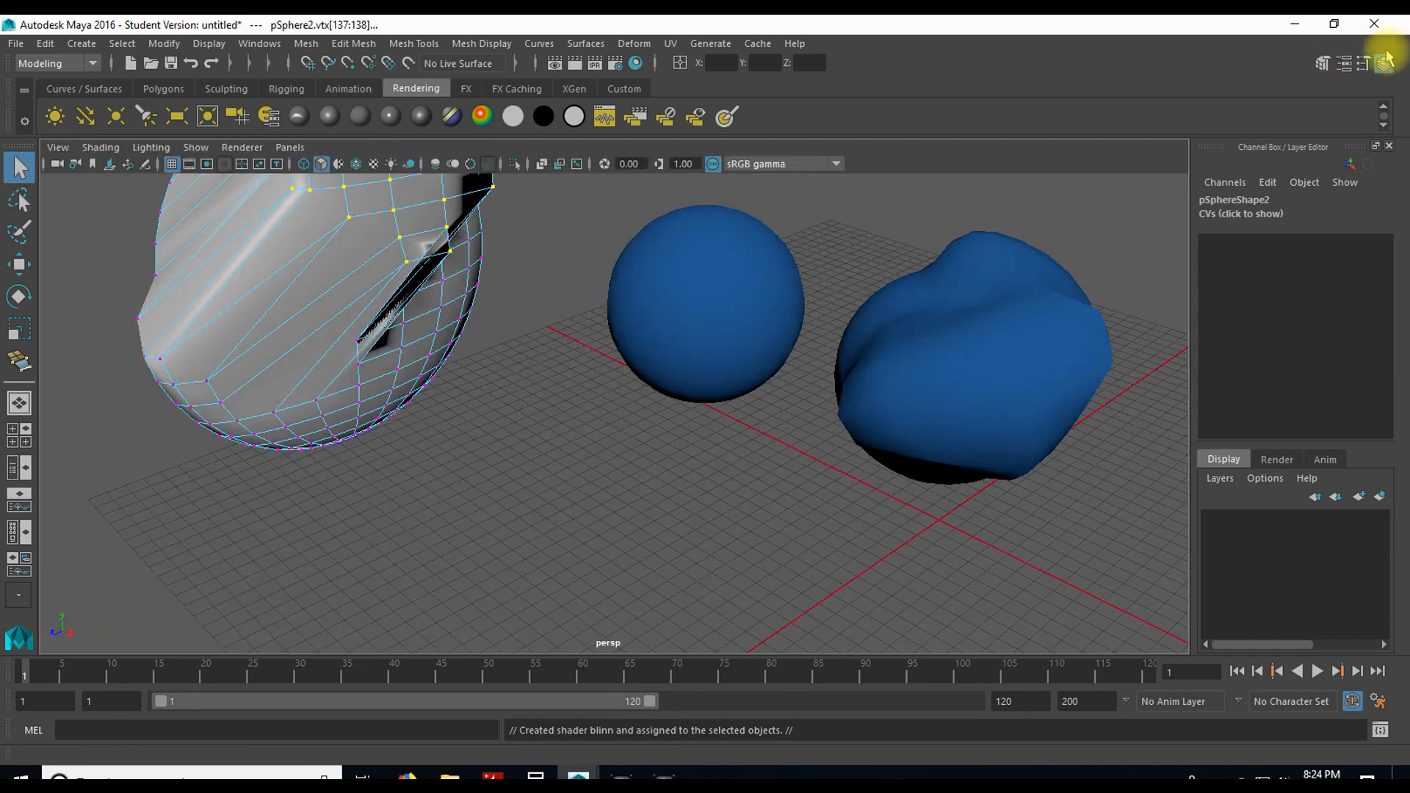
Step: Show the Modeling Toolkit and create a four-point polygon with Quad Draw on the grid in front of the round sphere
left_click(1324, 63)
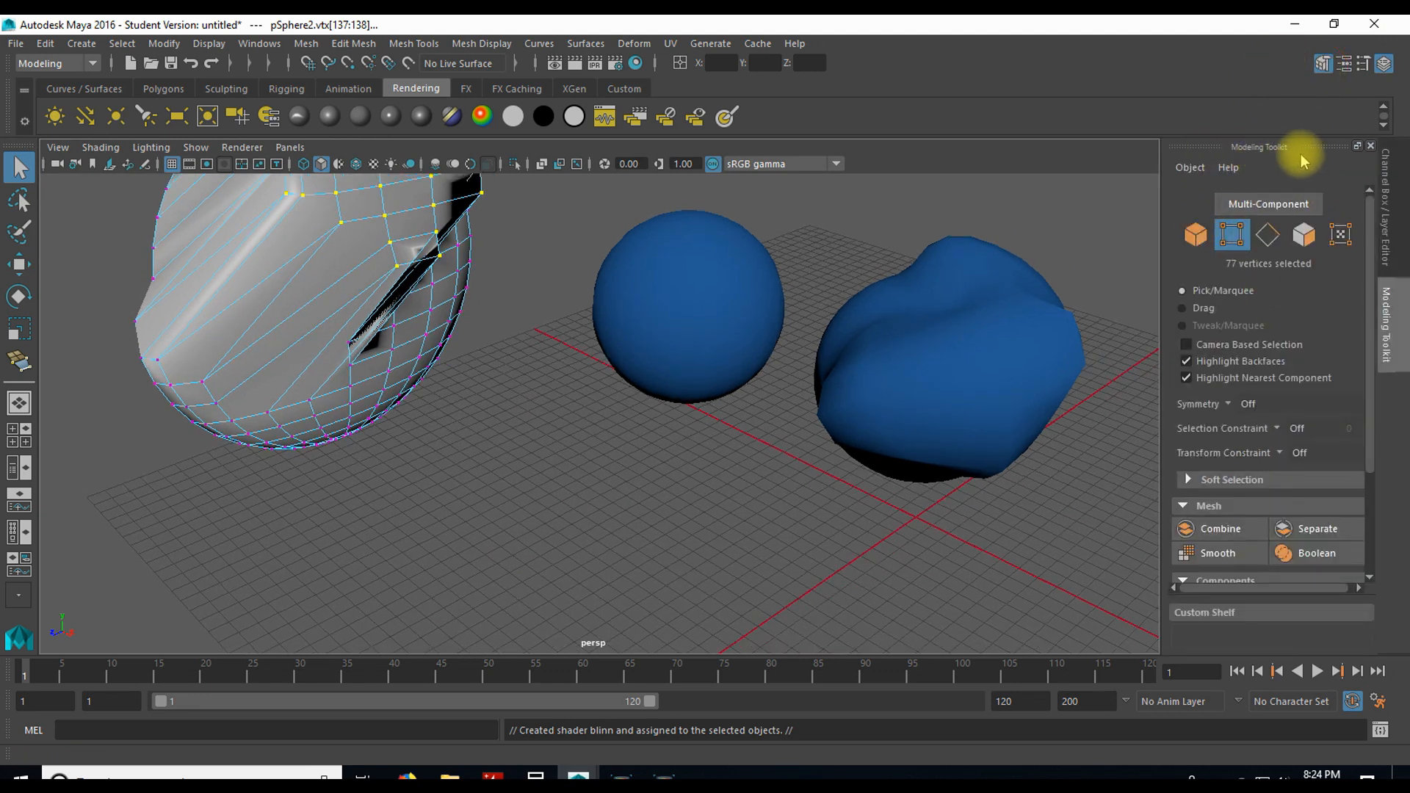
scroll(1274, 274, "down", 3)
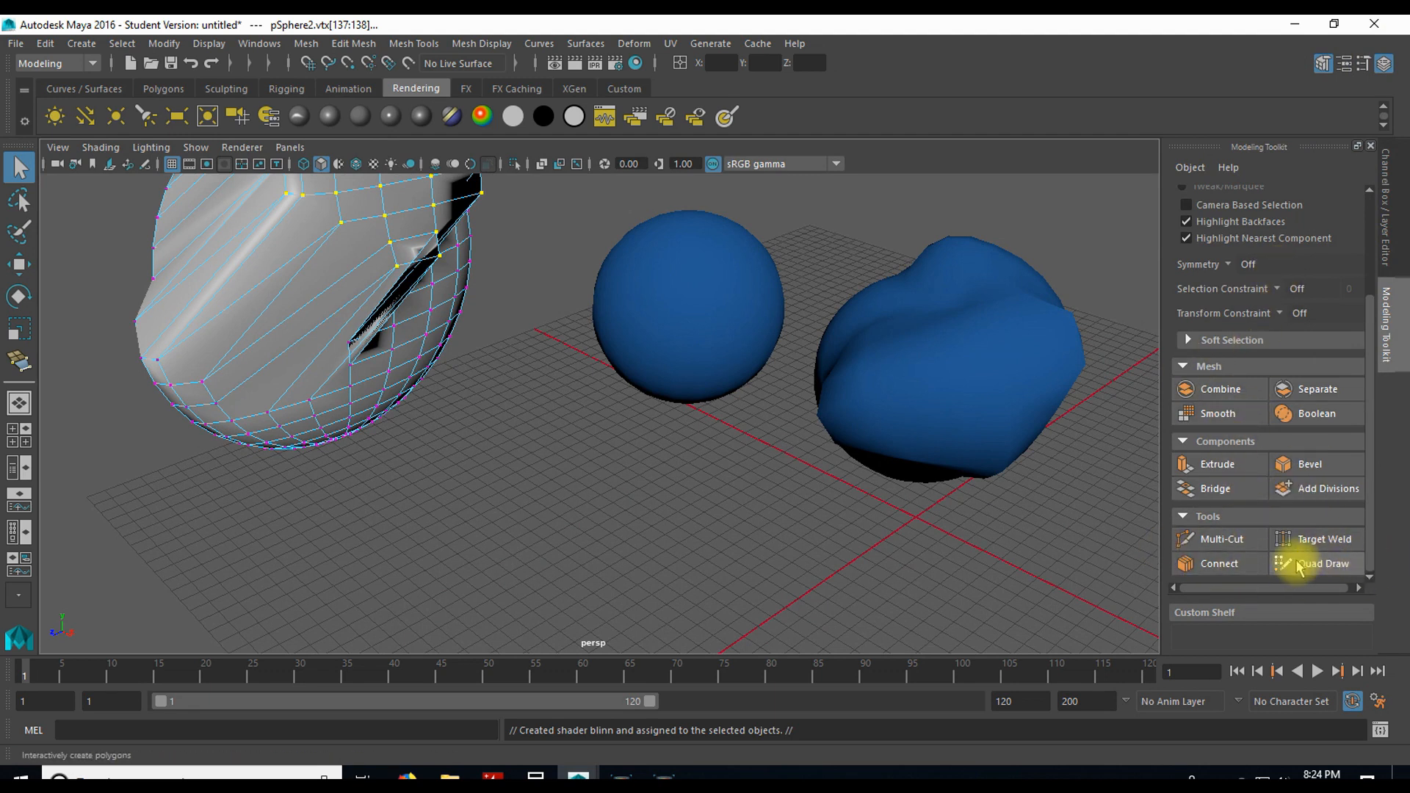
left_click(1321, 564)
left_click(656, 490)
left_click(646, 595)
left_click(812, 589)
left_click(785, 486)
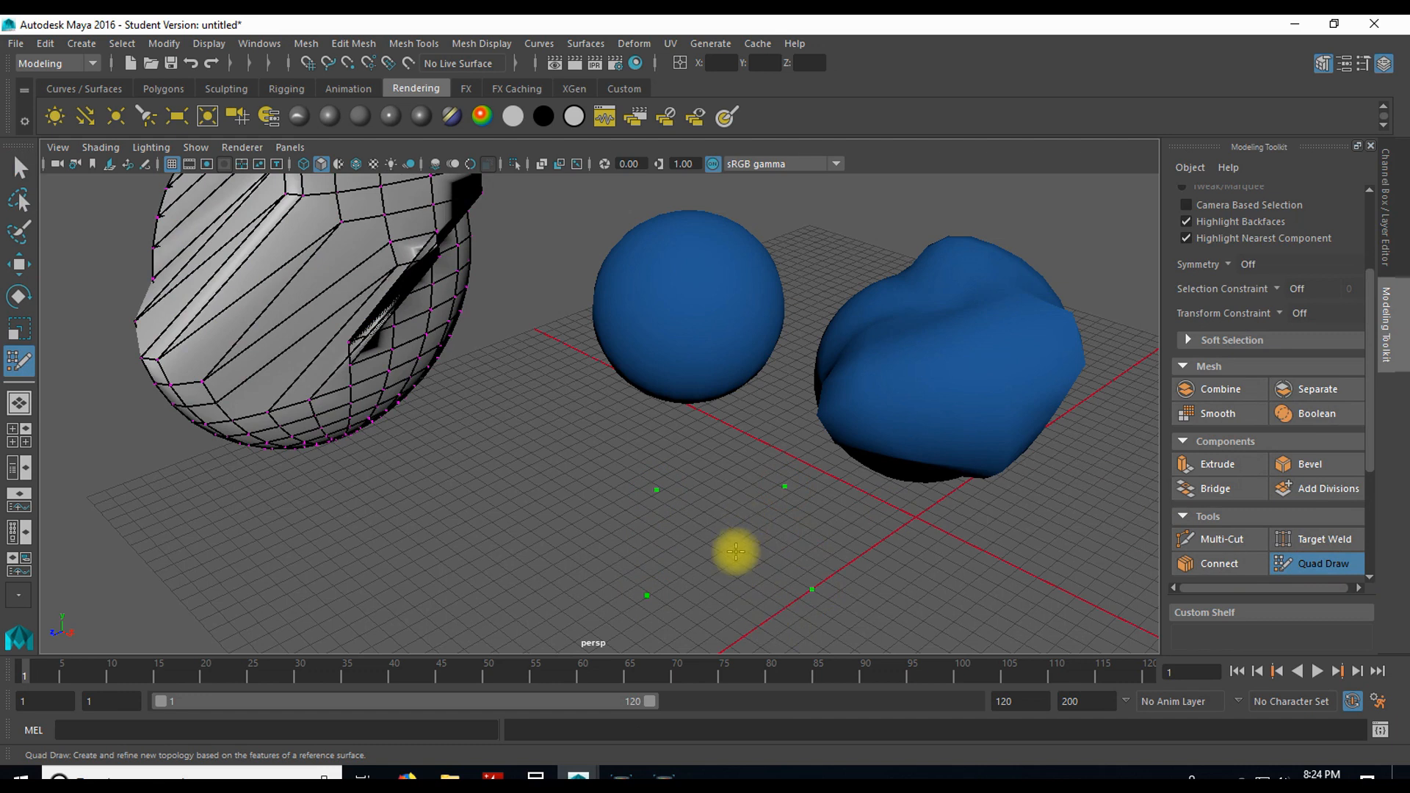
left_click(729, 530, "shift")
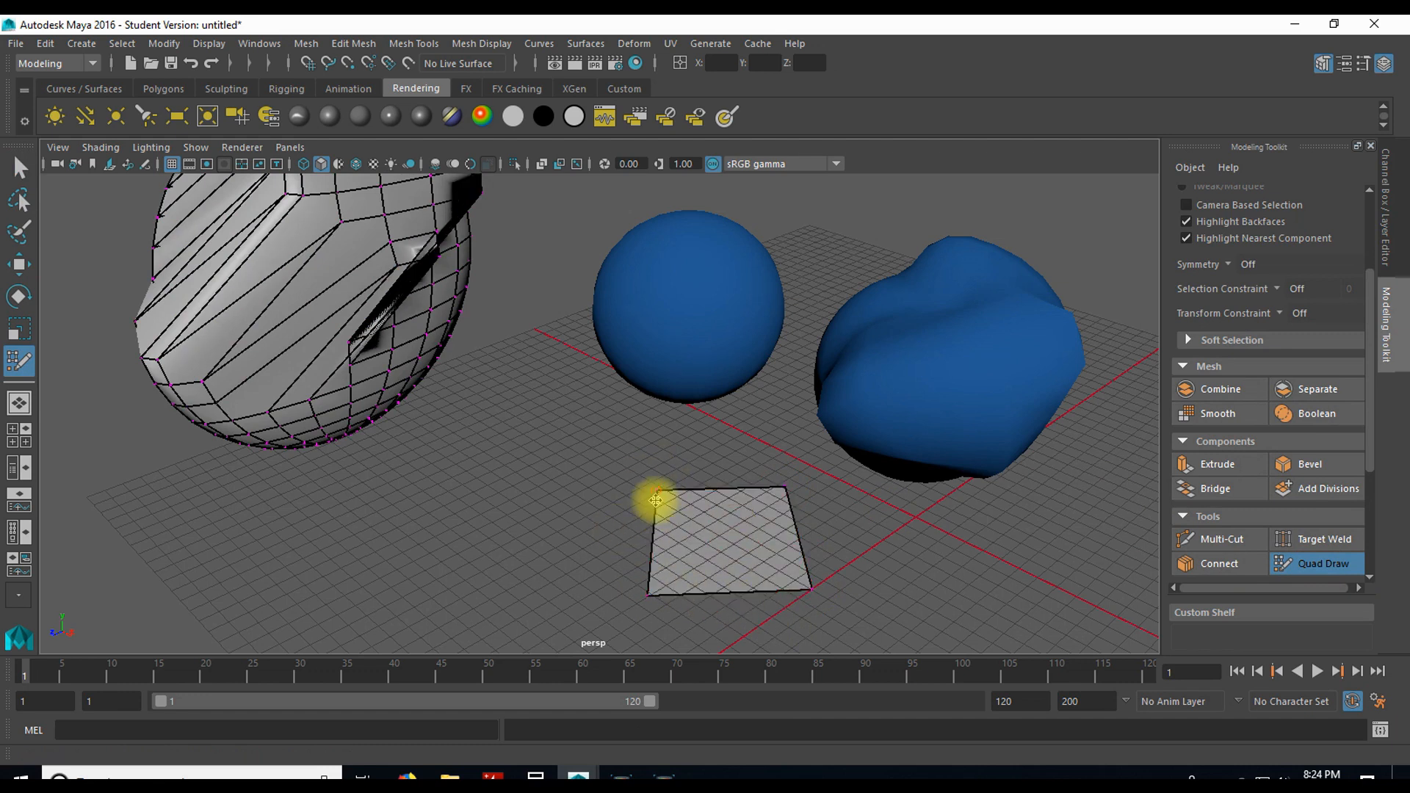
Step: Extend the Quad Draw mesh with two adjoining faces toward pSphere2 and a small face rising from its back edge
left_click(600, 471)
left_click(530, 569)
left_click(597, 544, "shift")
left_click(518, 443)
left_click(491, 510)
left_click(541, 485, "shift")
left_click(574, 434)
left_click(631, 437)
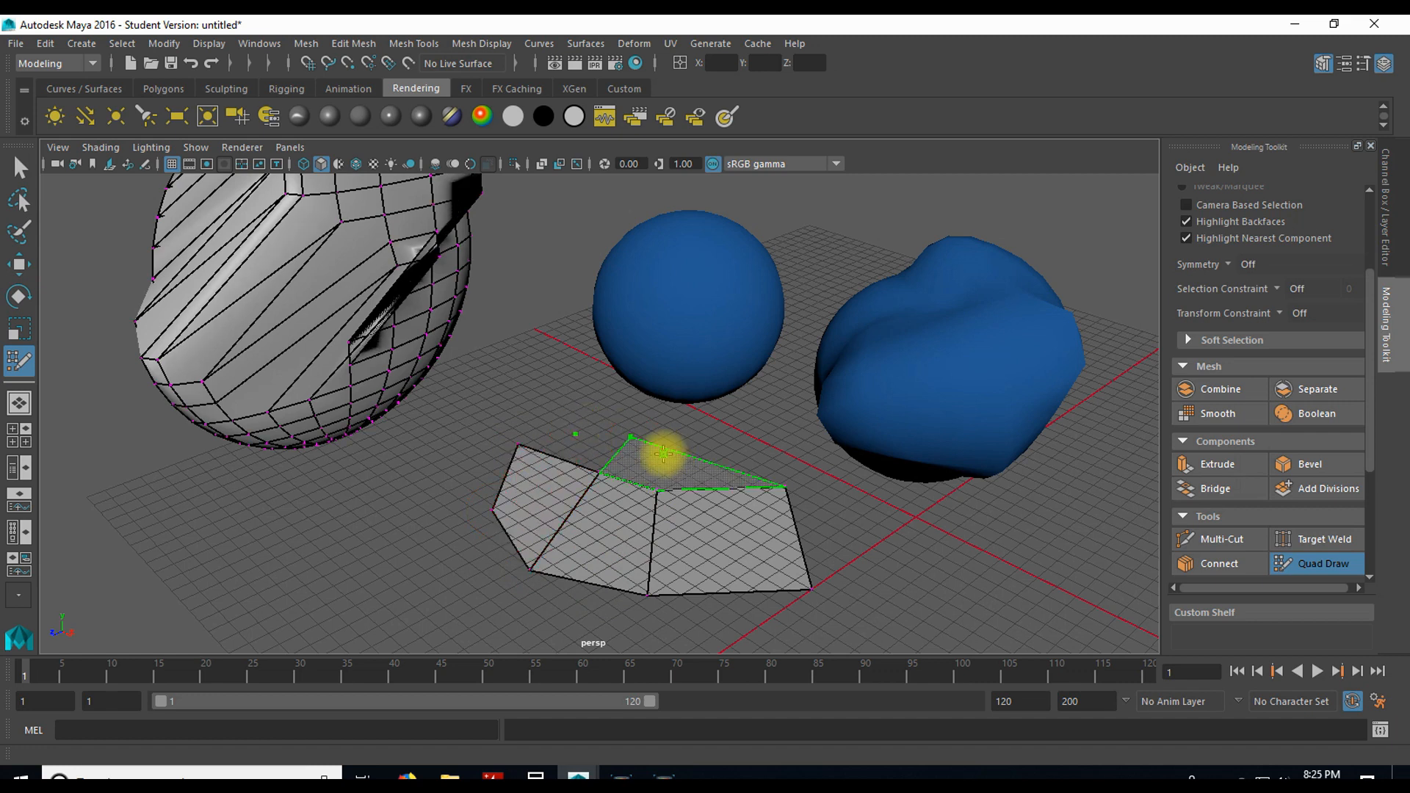
left_click(611, 443, "shift")
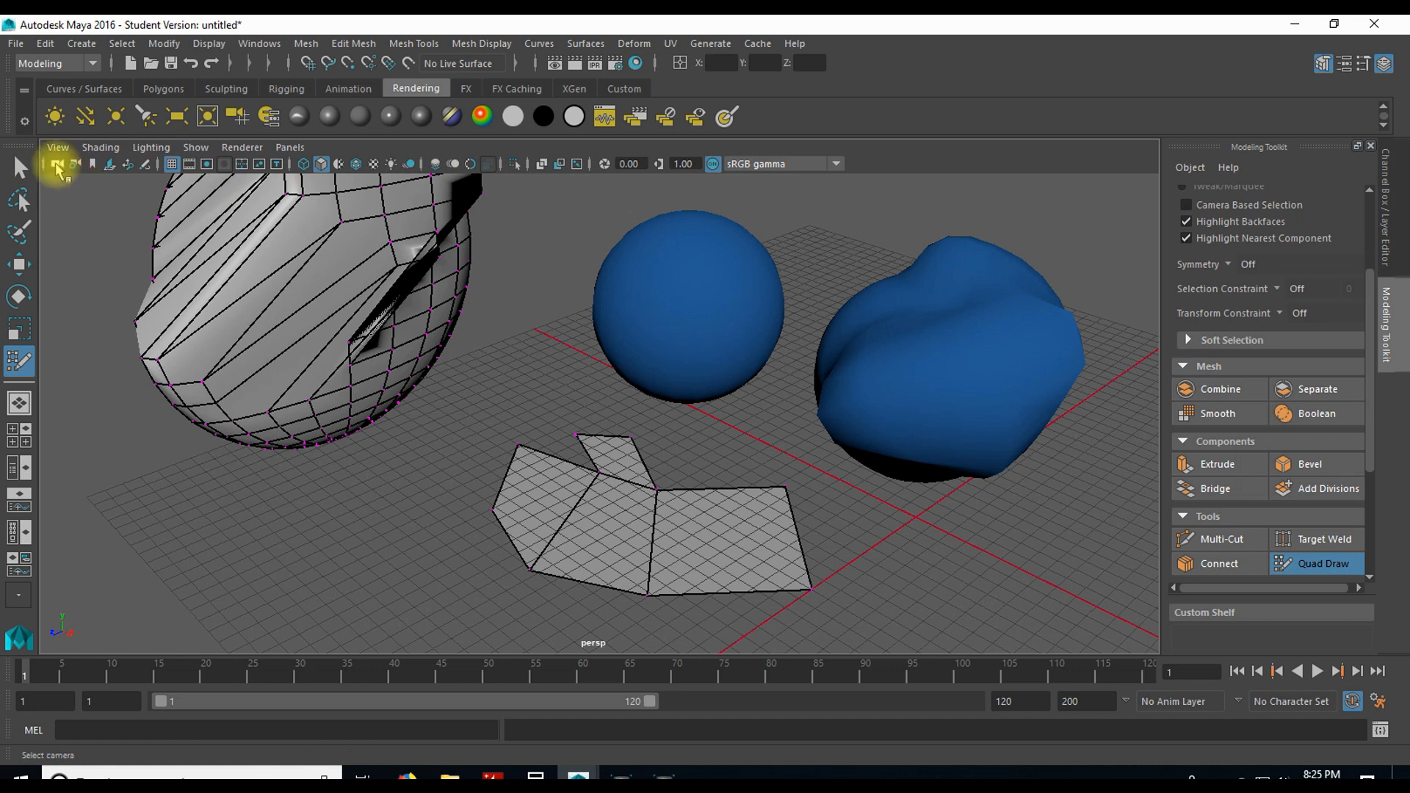
Step: Toggle the viewport grid and the wireframe display, leaving the grid shown and the objects smooth shaded
left_click(171, 164)
left_click(171, 164)
double_click(171, 165)
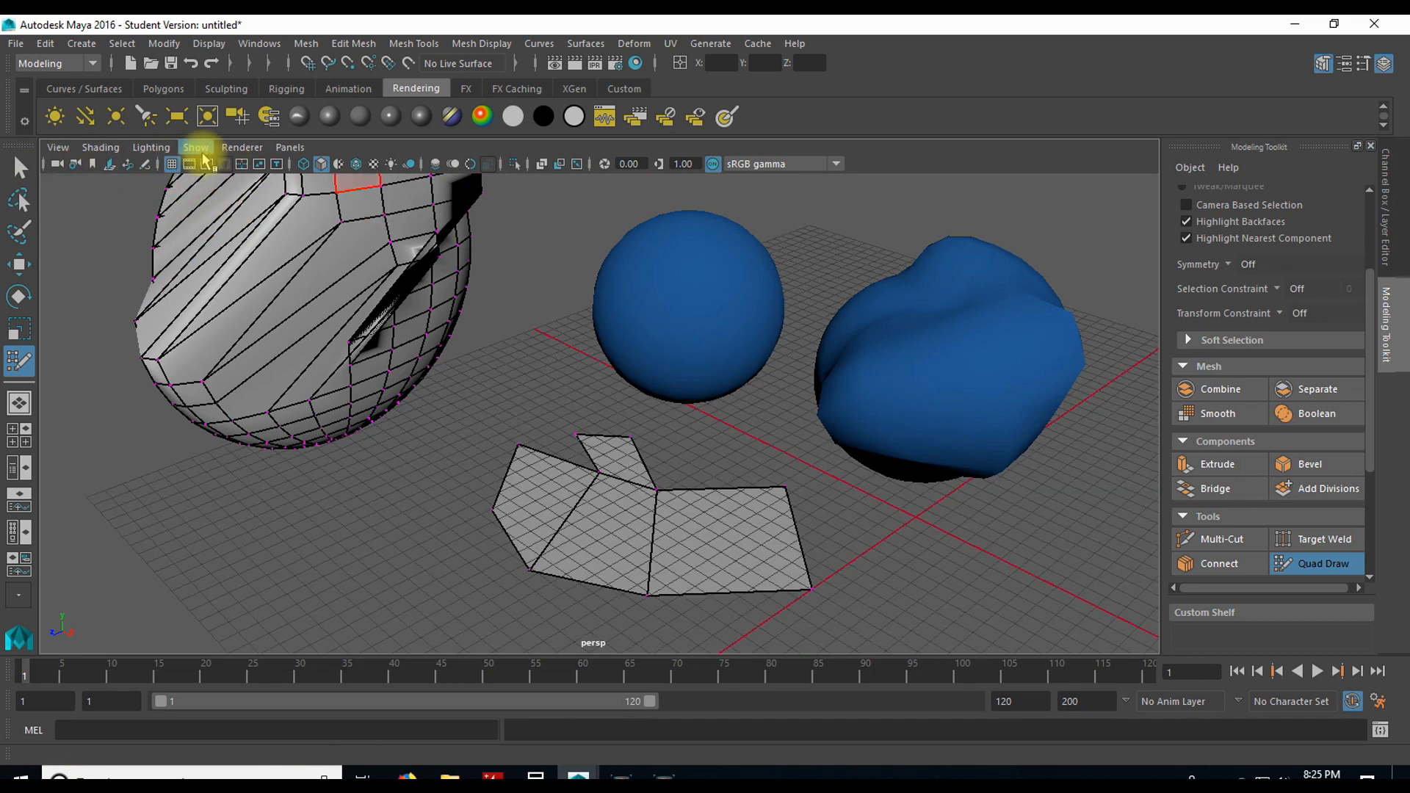
double_click(306, 167)
left_click(306, 166)
left_click(307, 167)
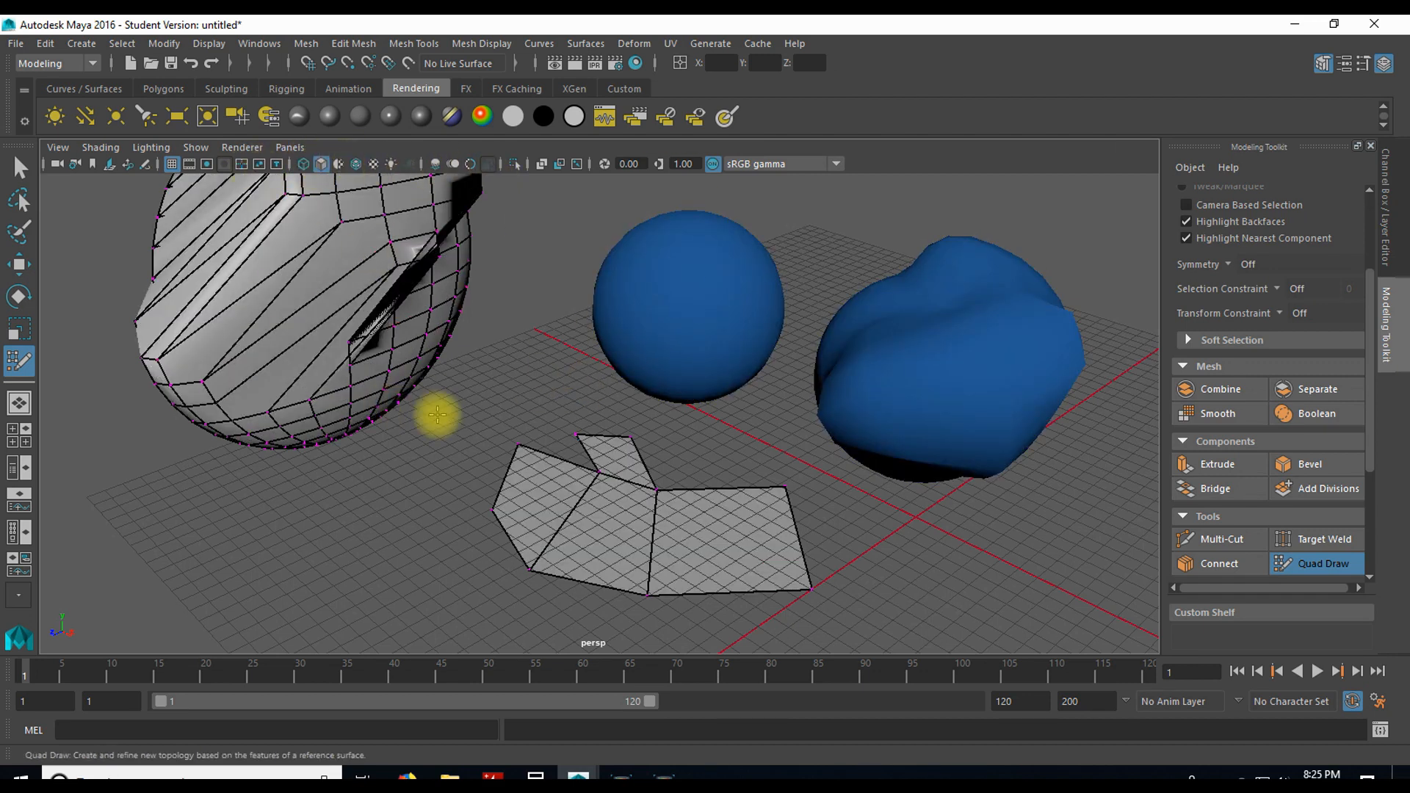
Step: Exit Quad Draw, leave component mode and select pSphere2 together with its newly drawn faces as one object
key("q")
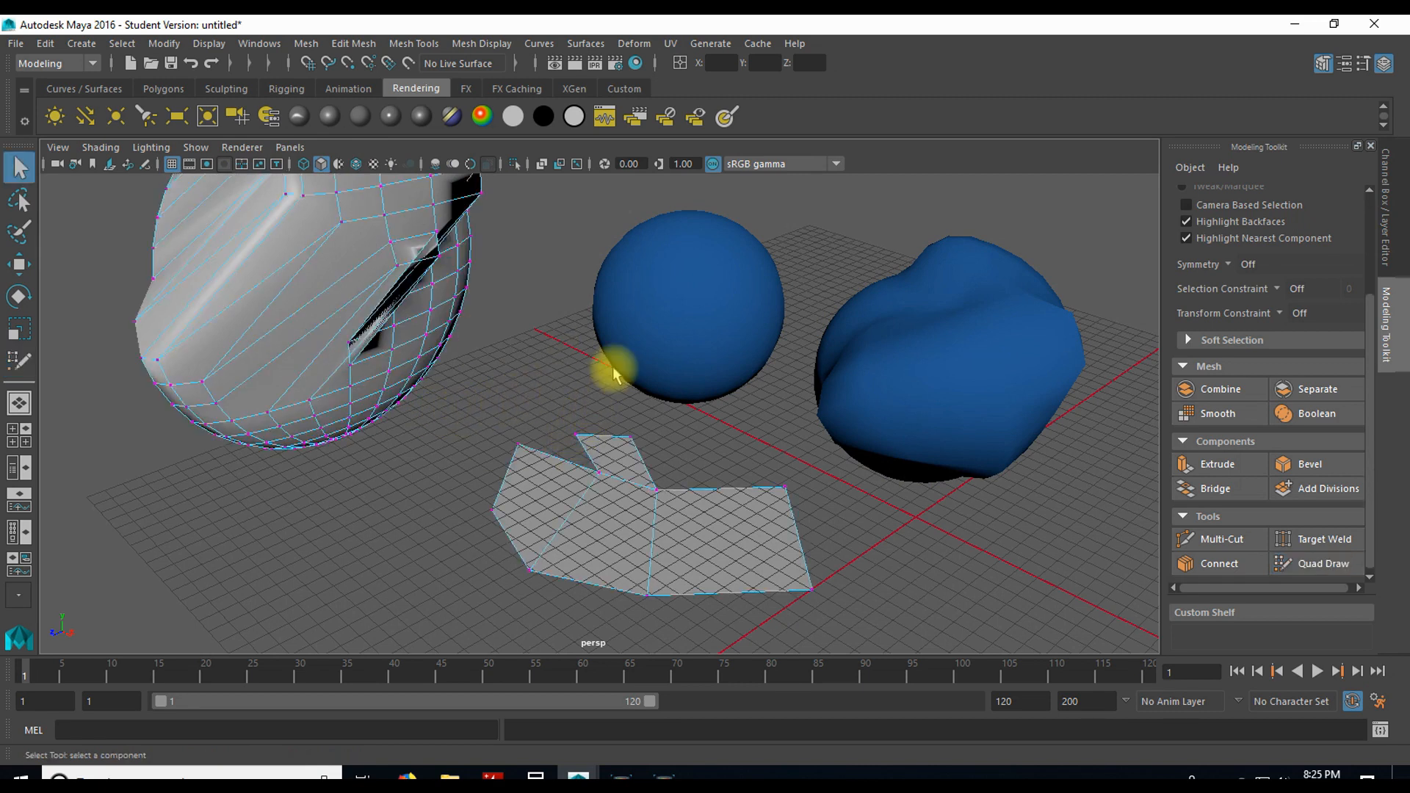
right_click_drag(513, 298, 598, 315)
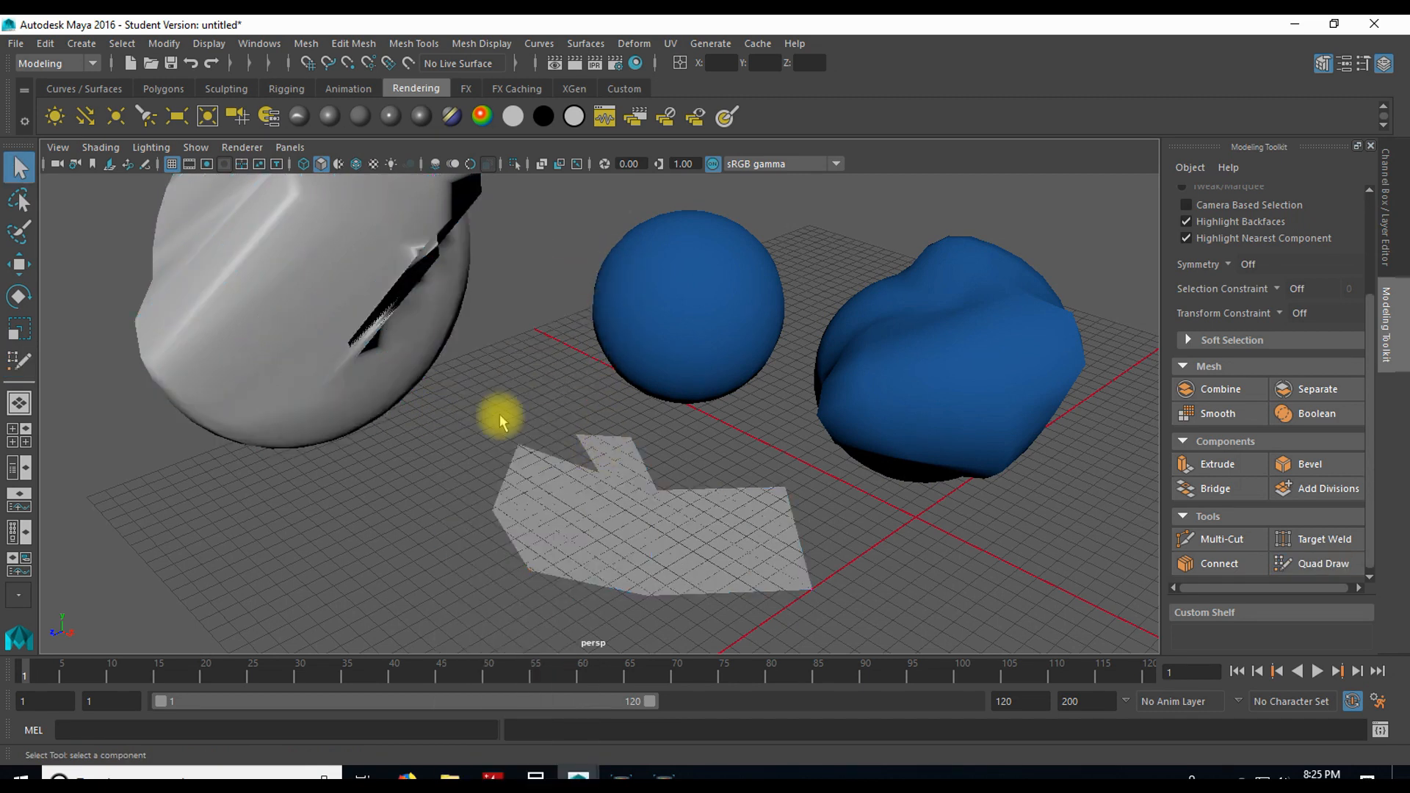
left_click(563, 467)
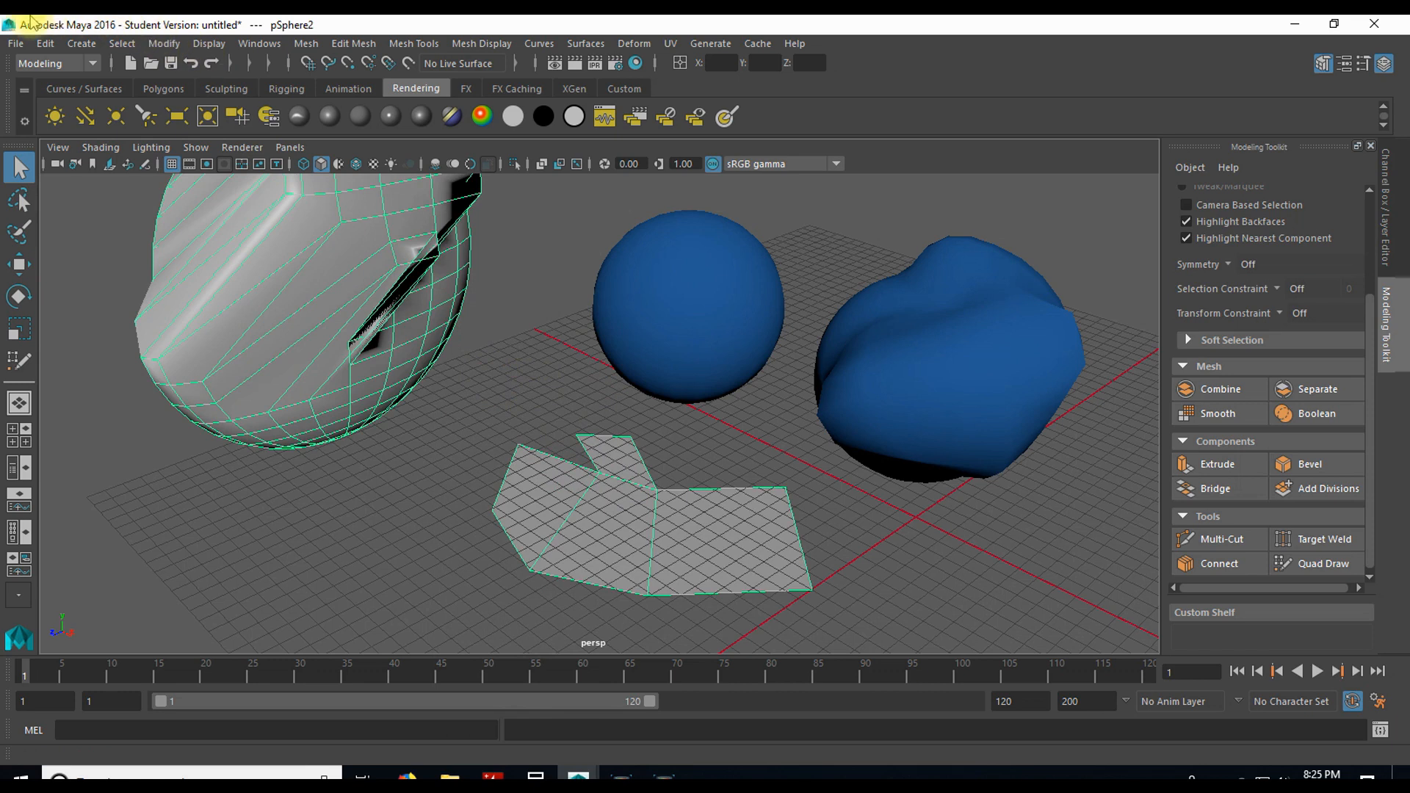
Step: Keep the Modeling menu set and examine its Edit, Windows, Mesh and Mesh Display commands
left_click(93, 68)
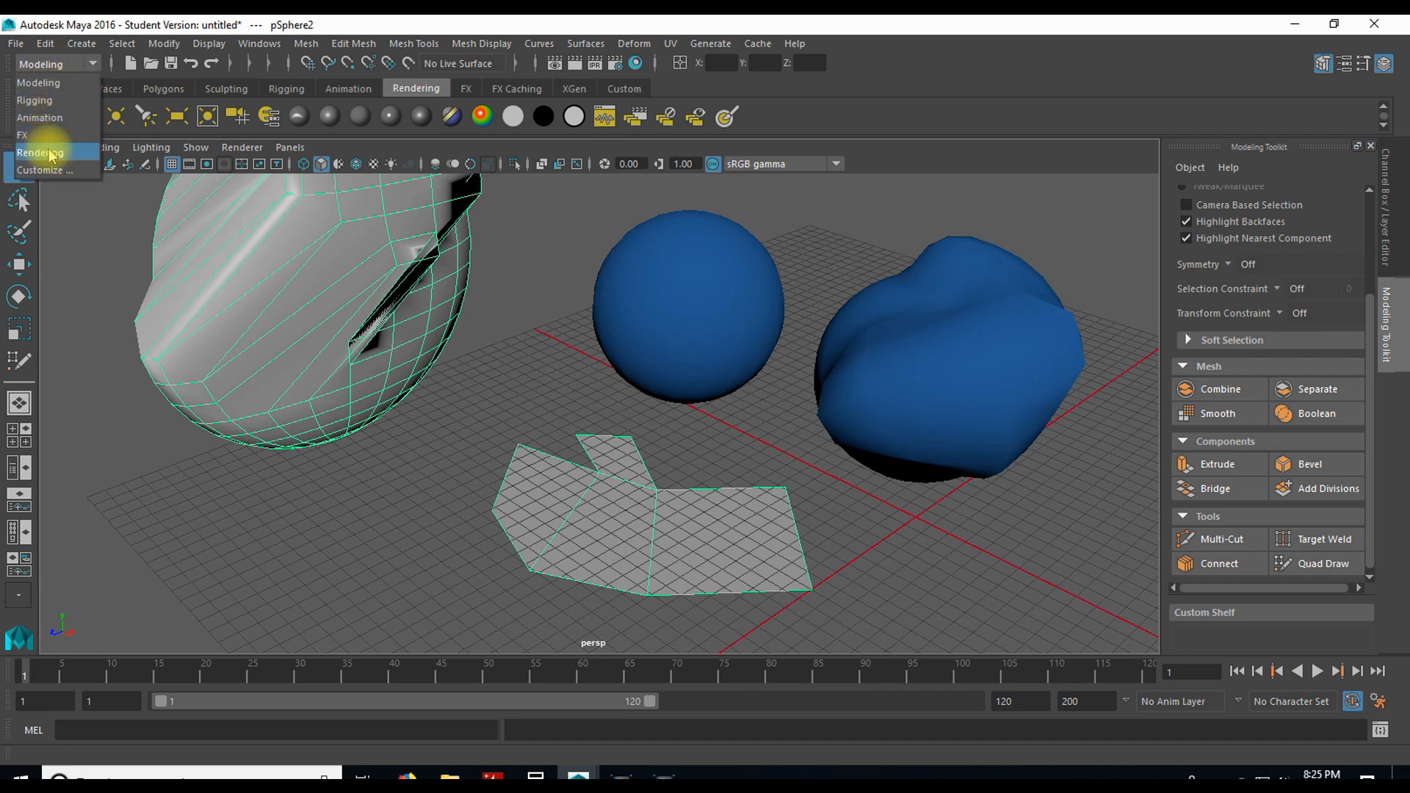
left_click(59, 86)
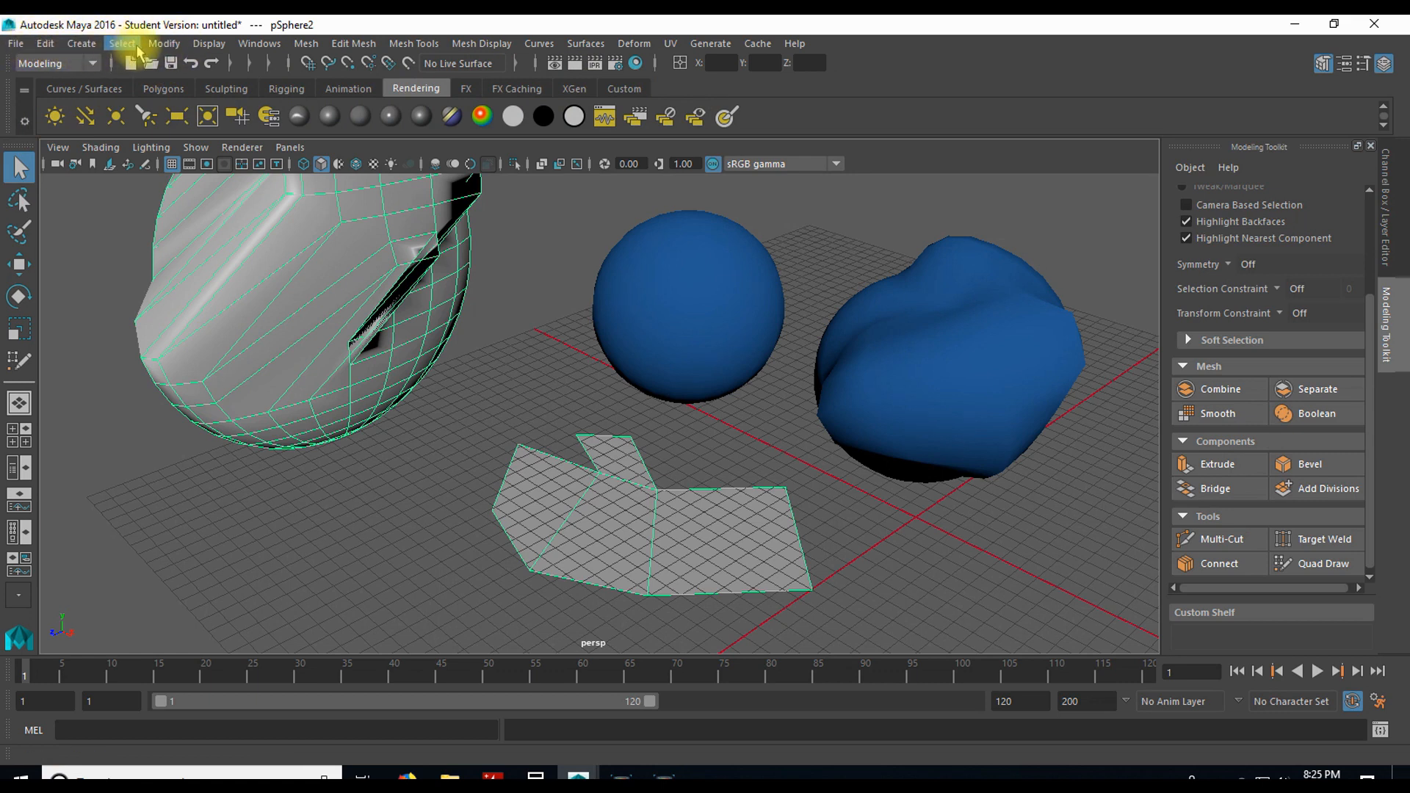
left_click(45, 44)
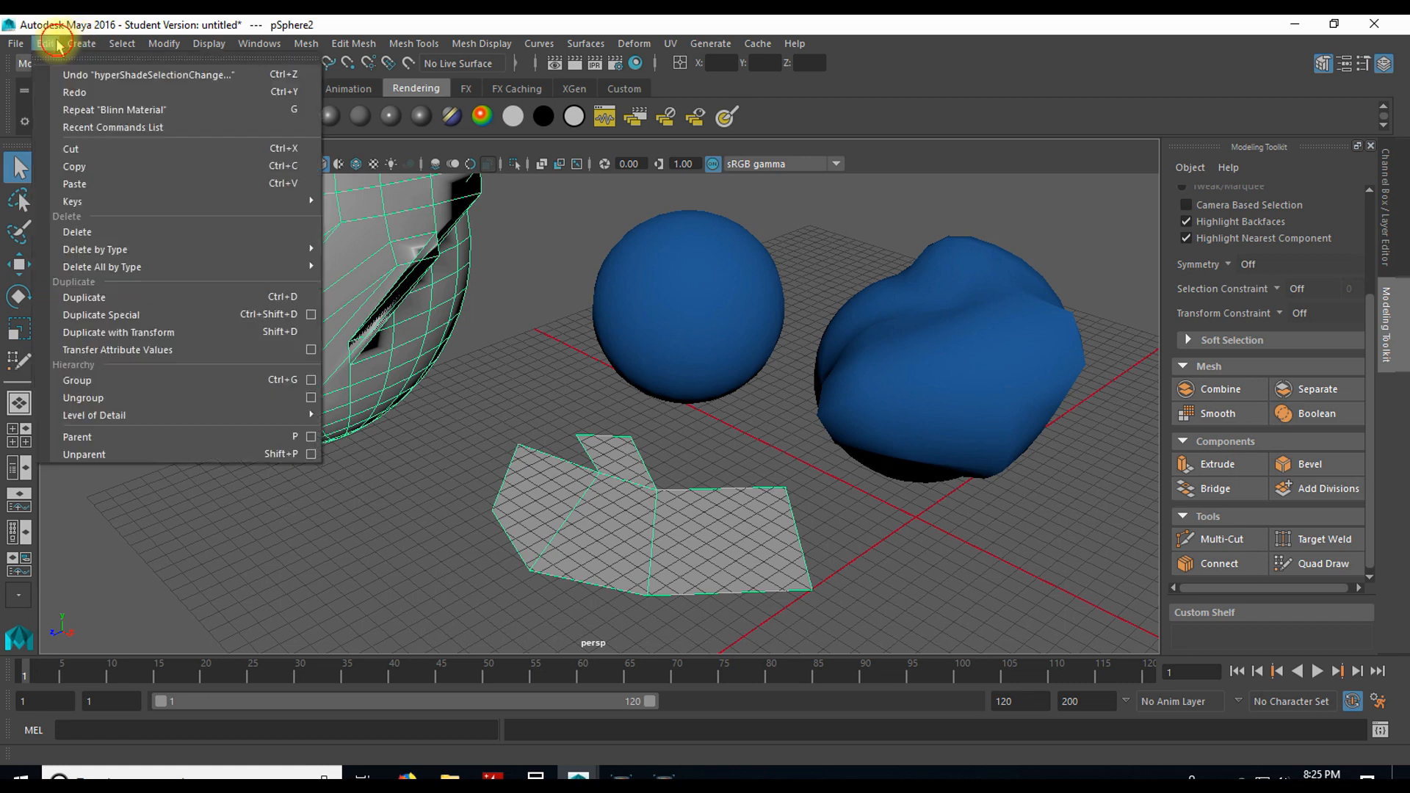
left_click(59, 47)
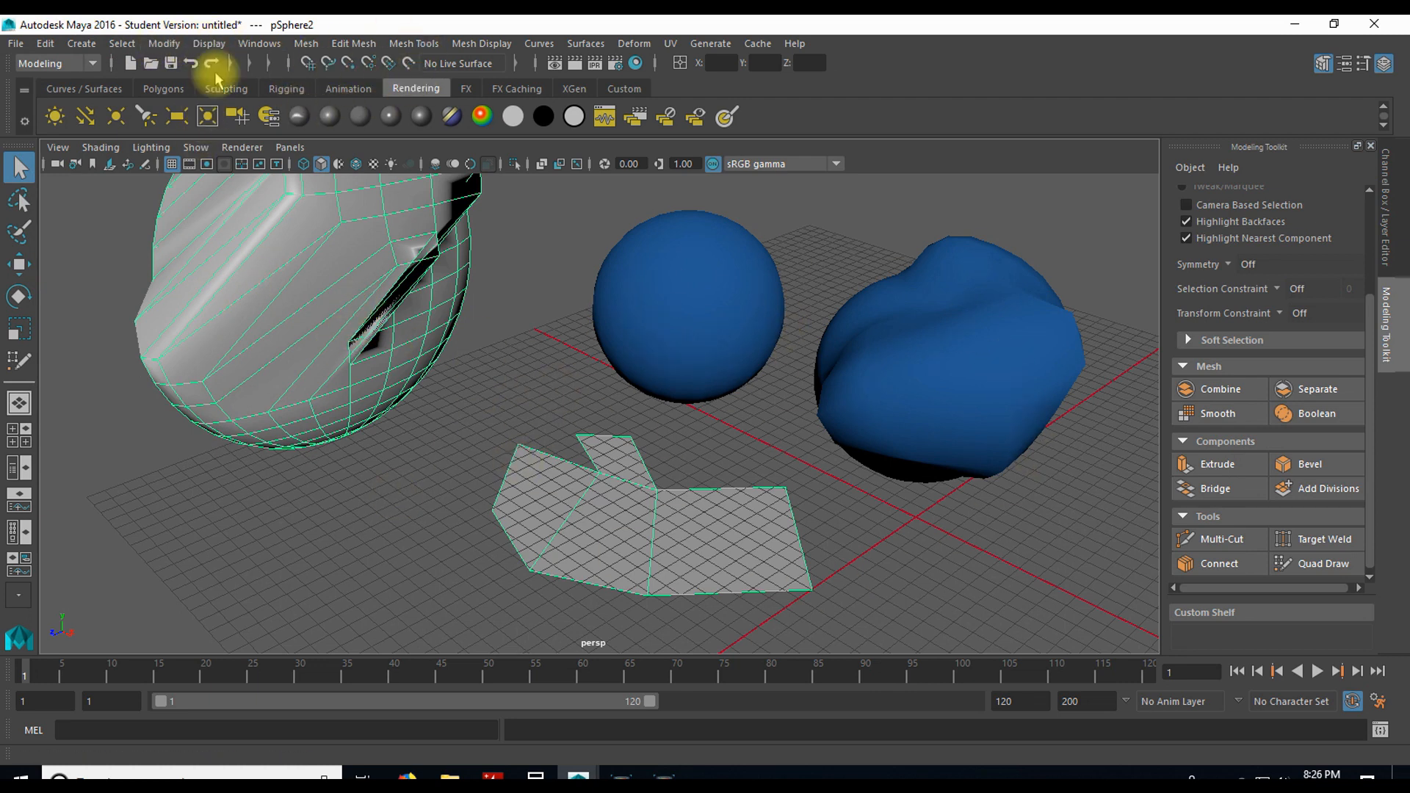
left_click(259, 43)
left_click(259, 43)
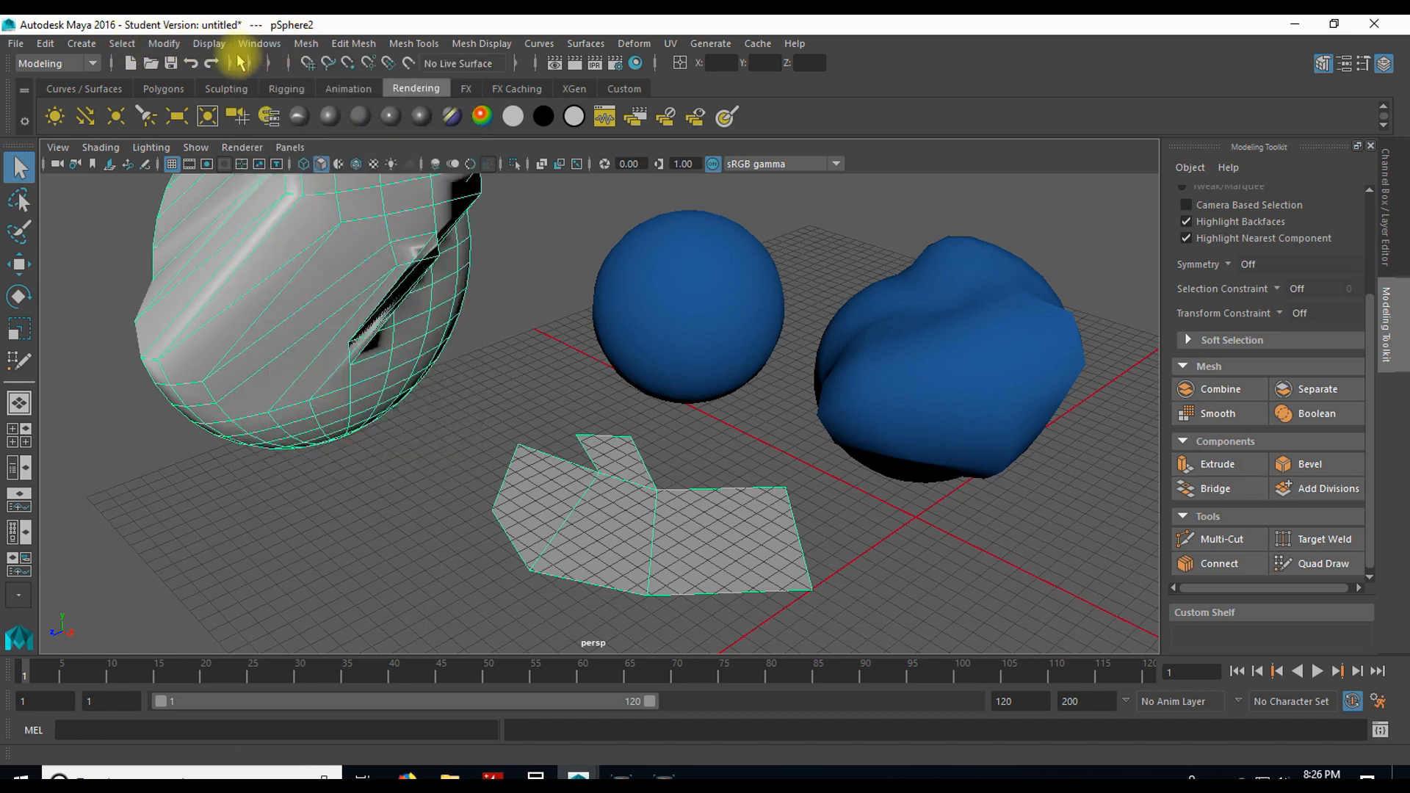
left_click(307, 45)
mouse_move(405, 45)
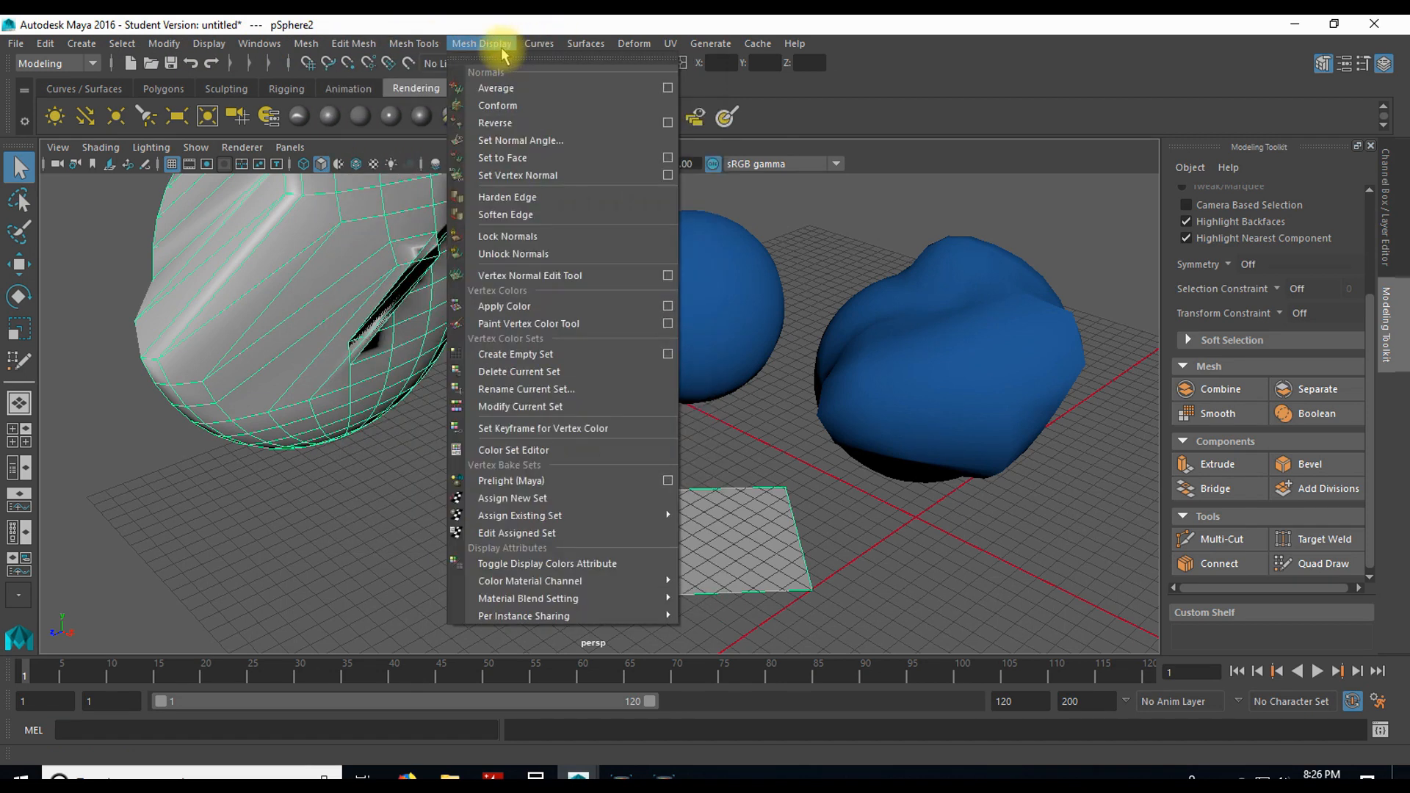
left_click(479, 45)
Step: Select the scene's objects one after another, leaving the round sphere pSphere3 selected
left_click(650, 362)
left_click(903, 360)
left_click(408, 339)
left_click(640, 332)
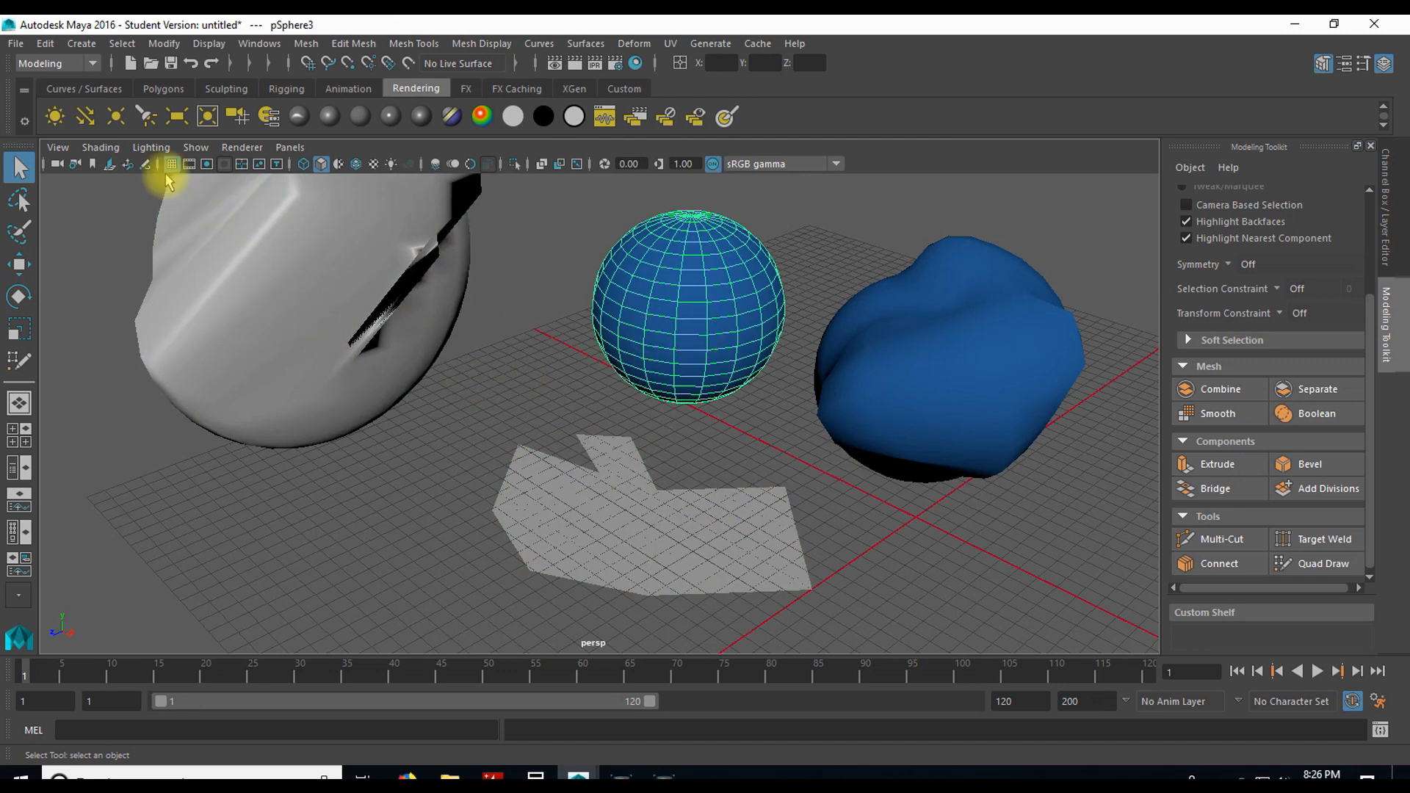
Step: Switch to the Rigging menu set and examine its Skeleton commands
left_click(76, 64)
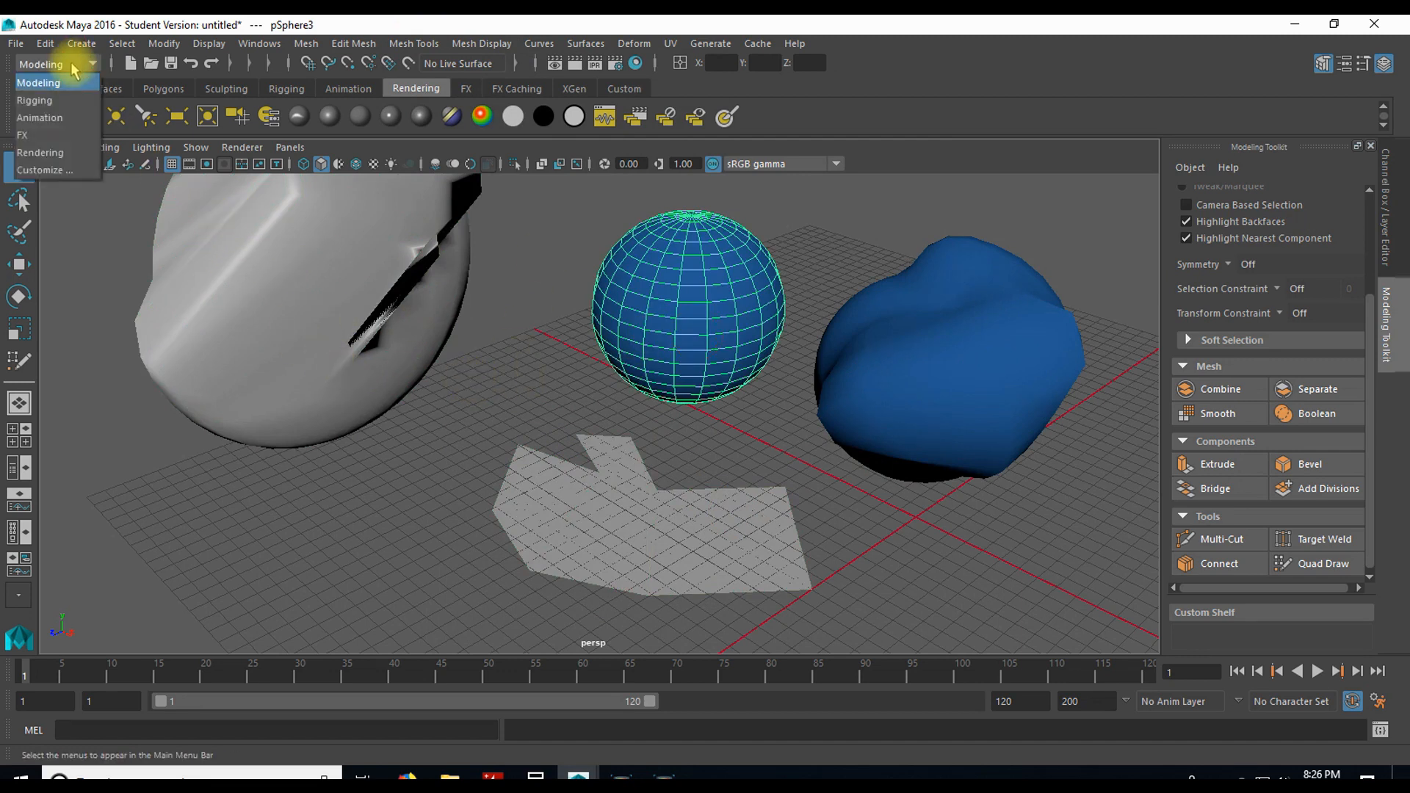
left_click(62, 101)
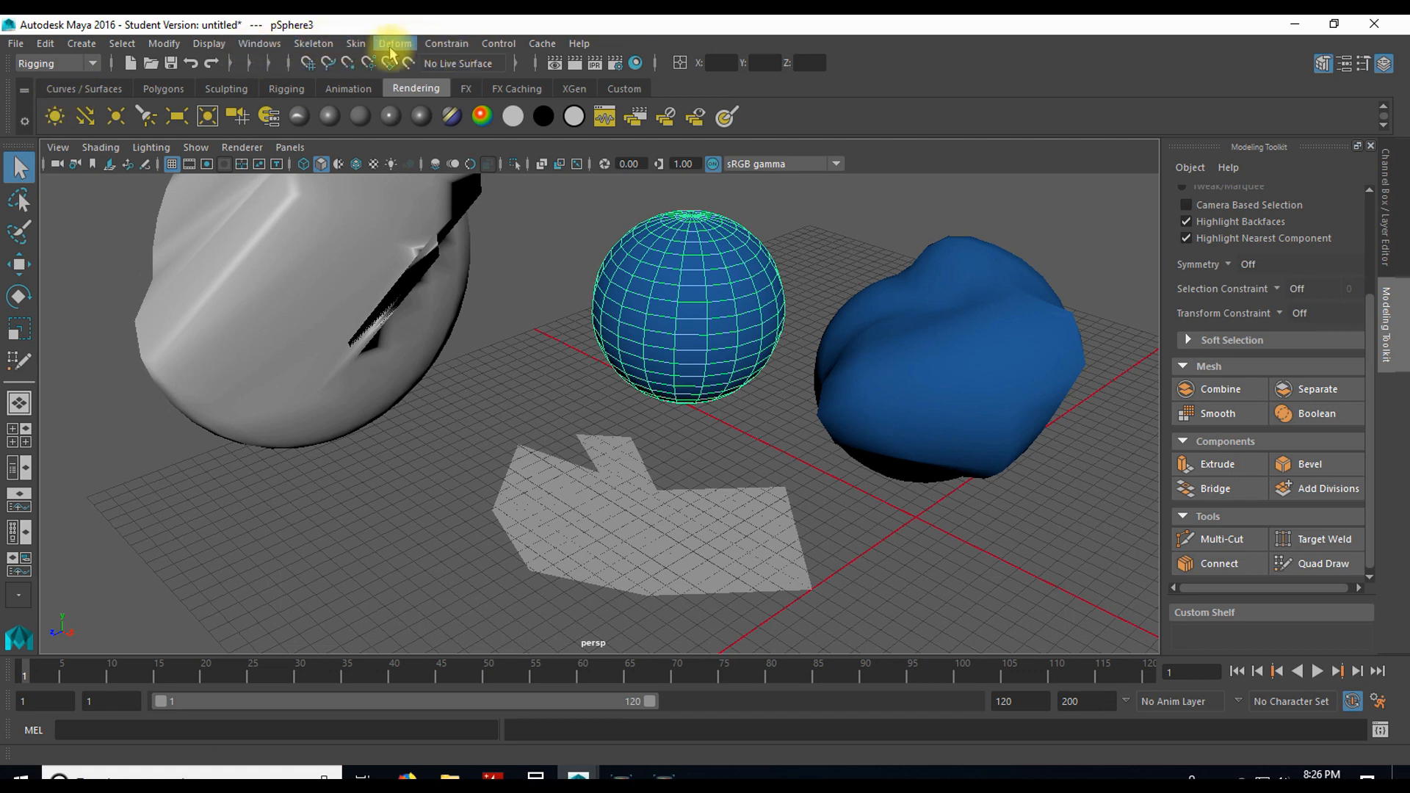
left_click(313, 44)
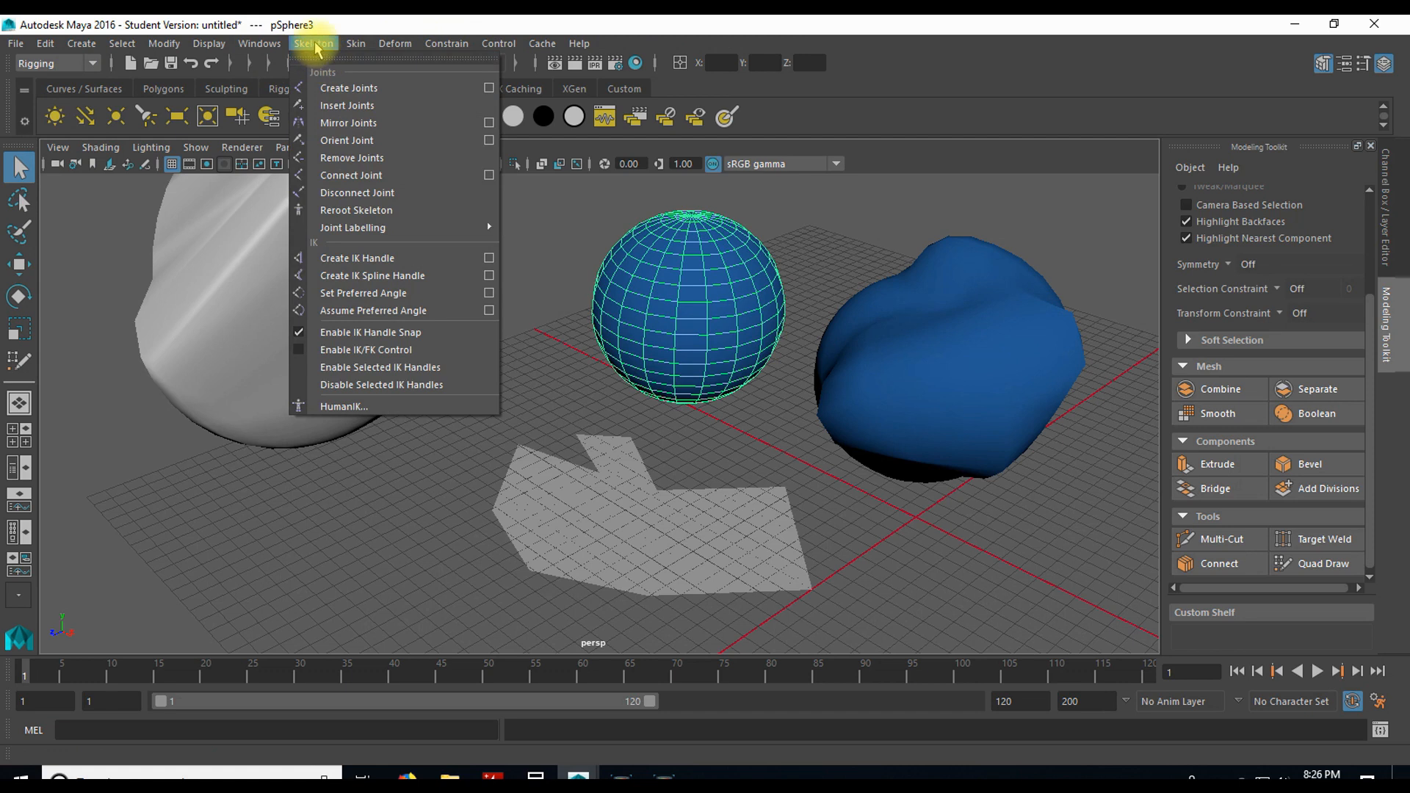
left_click(394, 323)
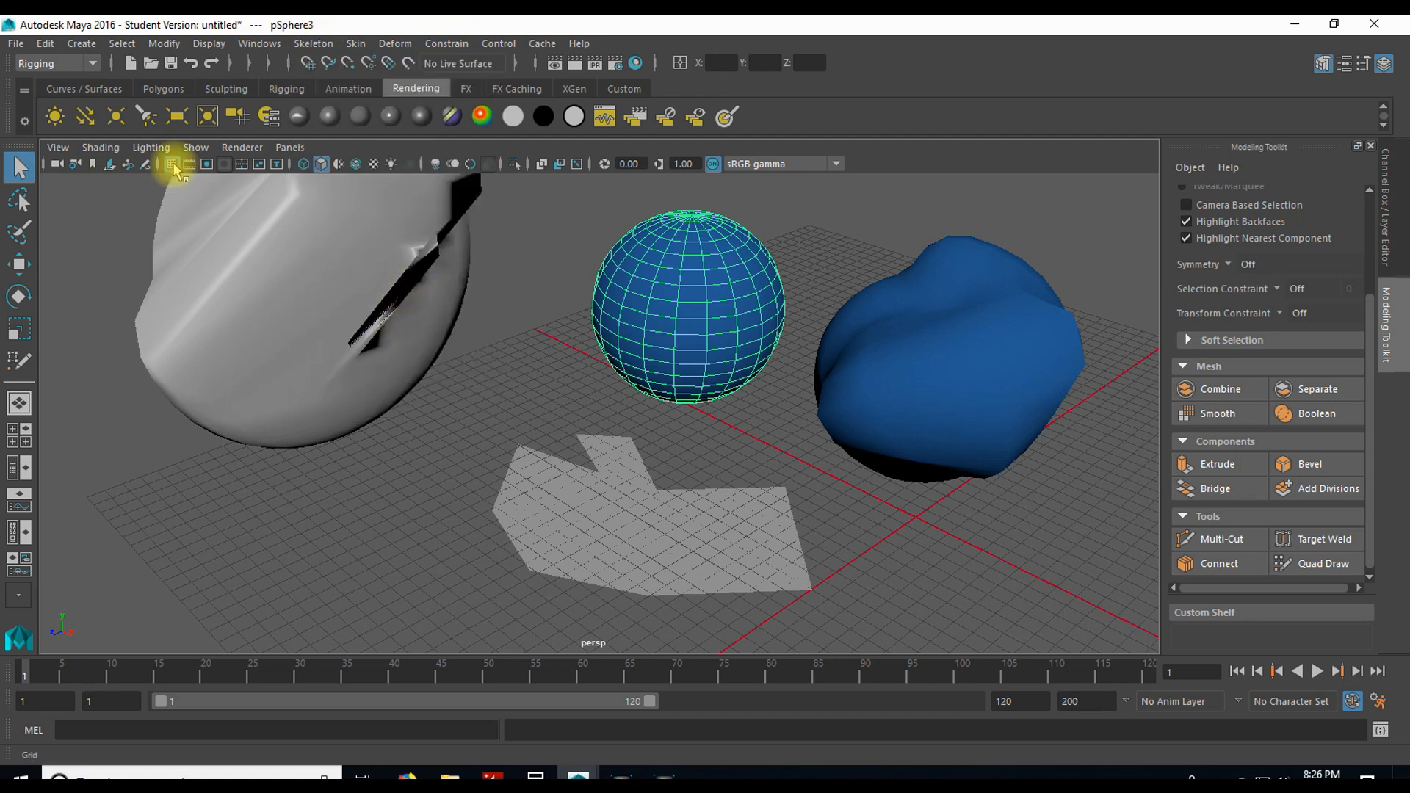
Step: Go through the Animation and FX menu sets and end on the Rendering menu set
left_click(87, 67)
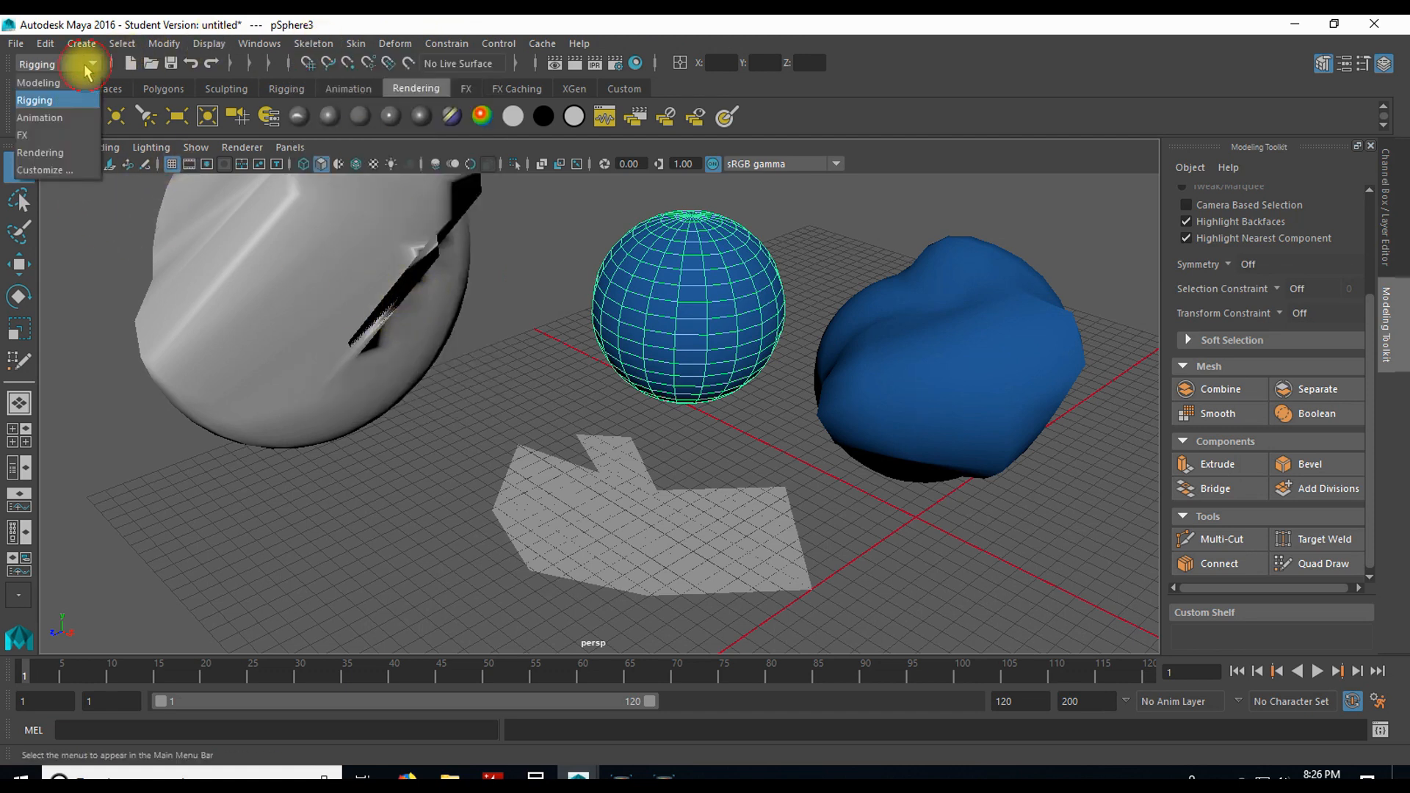
left_click(67, 122)
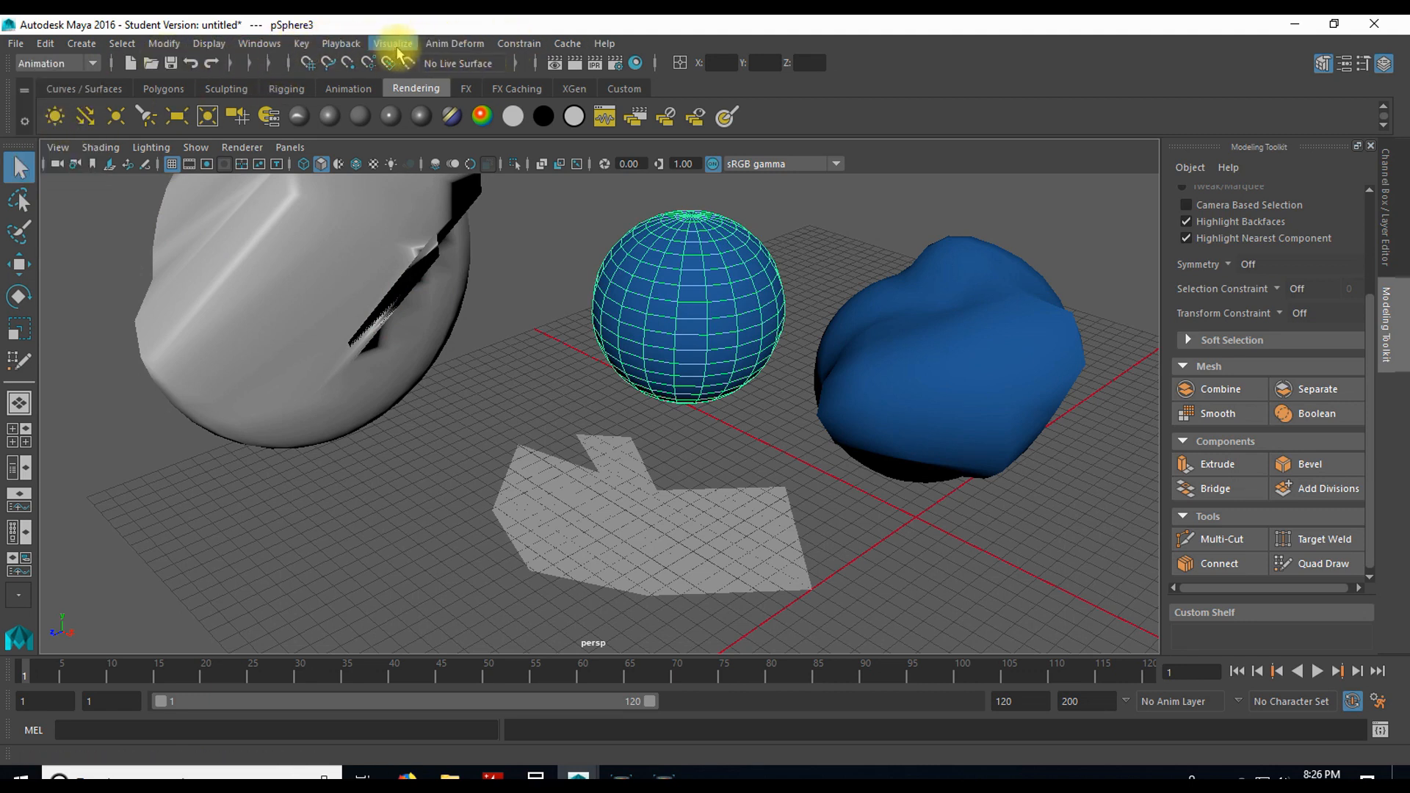
left_click(93, 64)
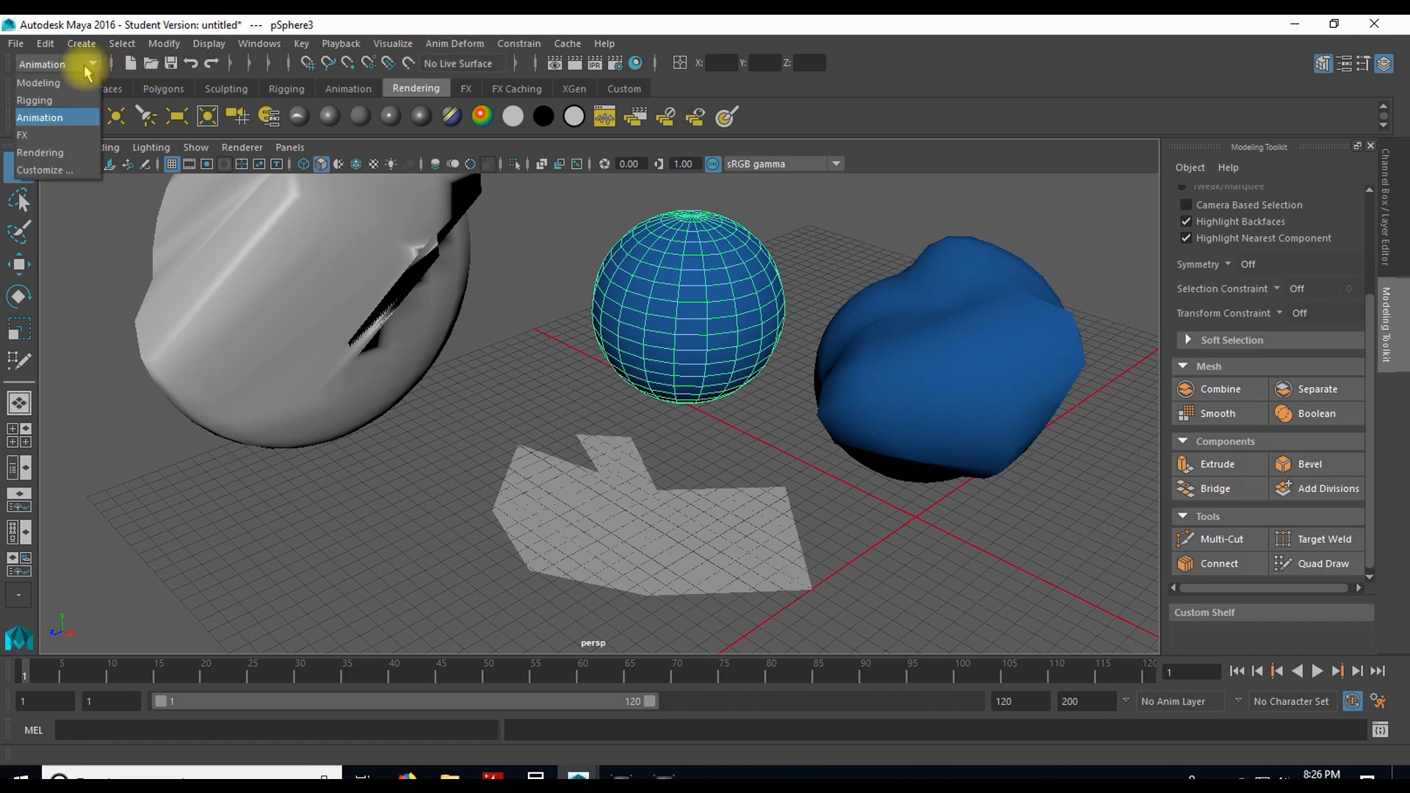
left_click(74, 136)
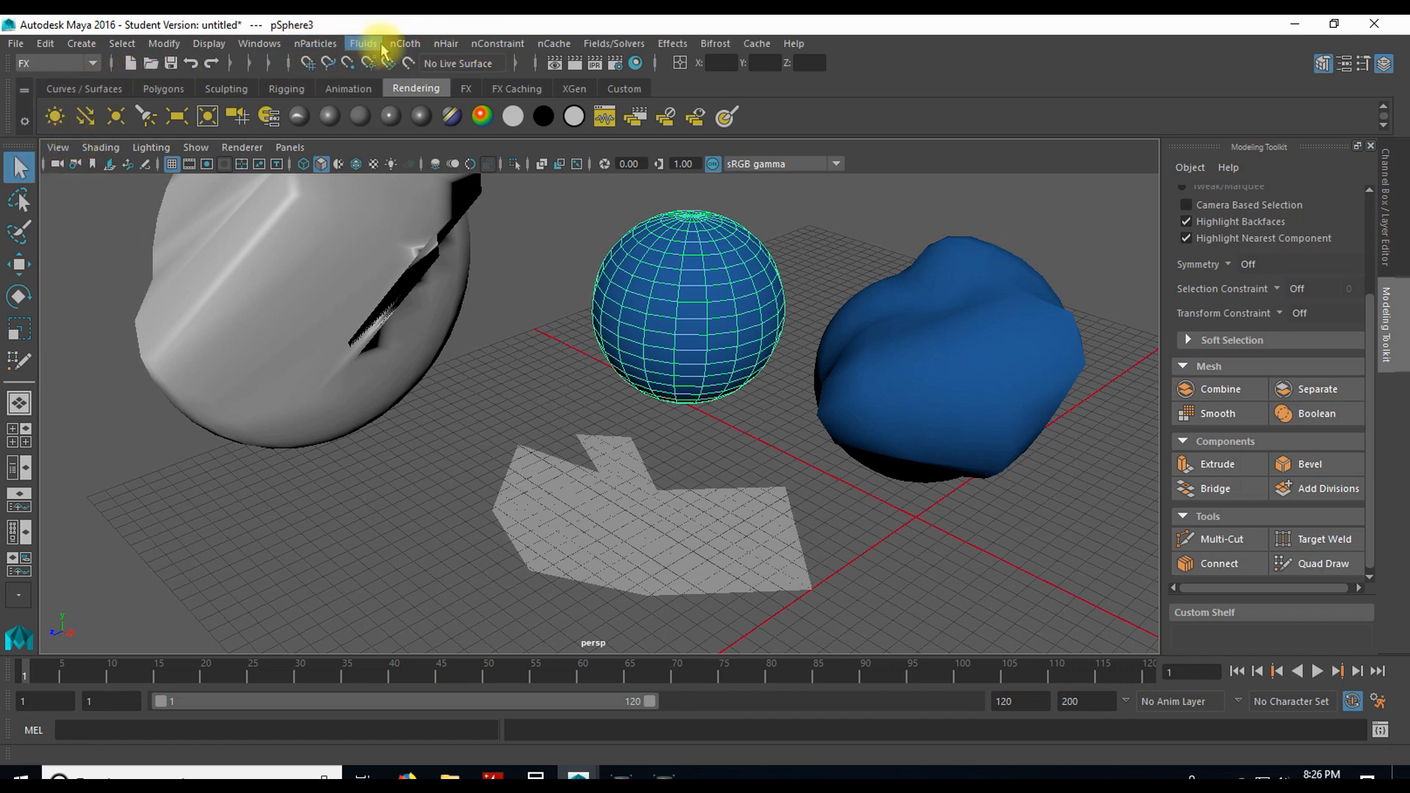
left_click(89, 64)
left_click(40, 152)
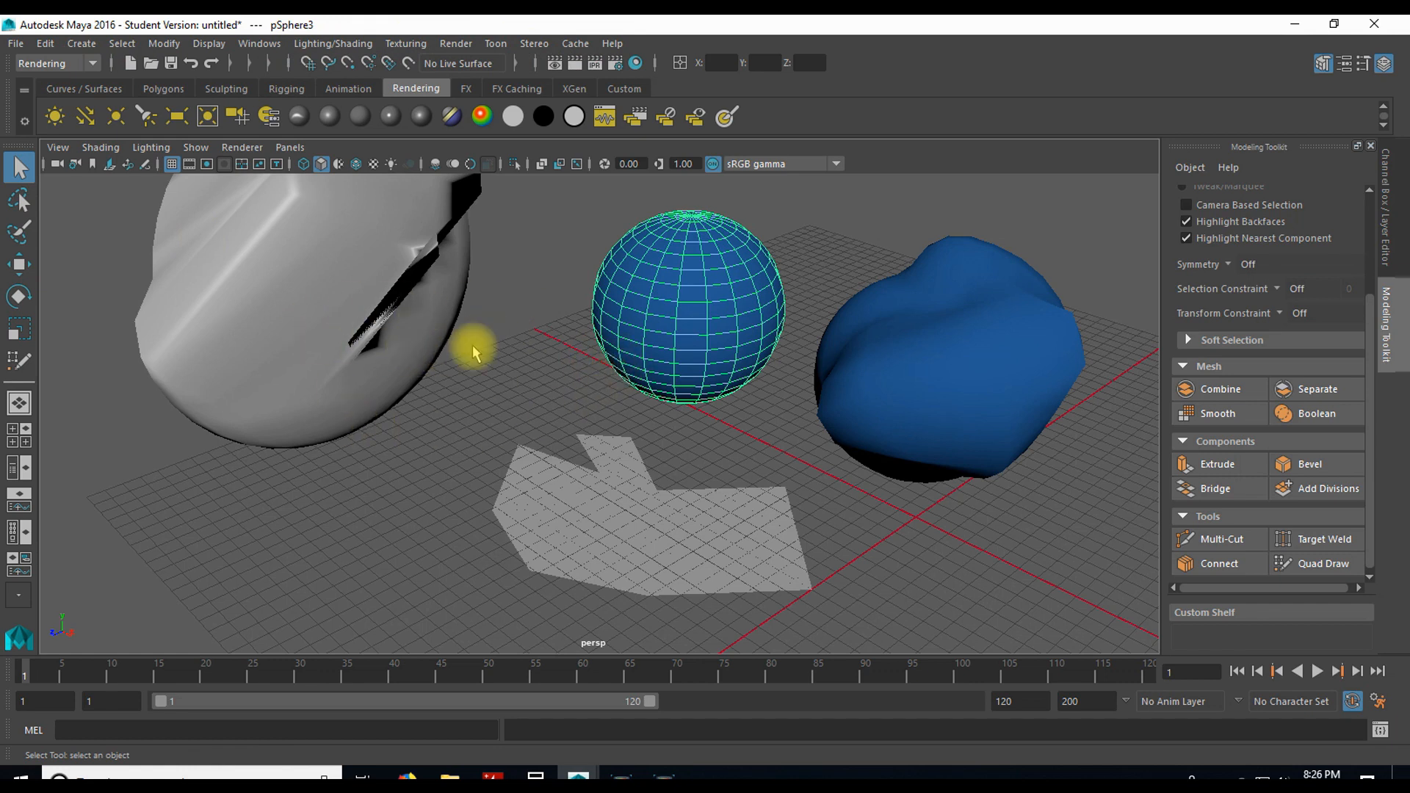
left_click(653, 302)
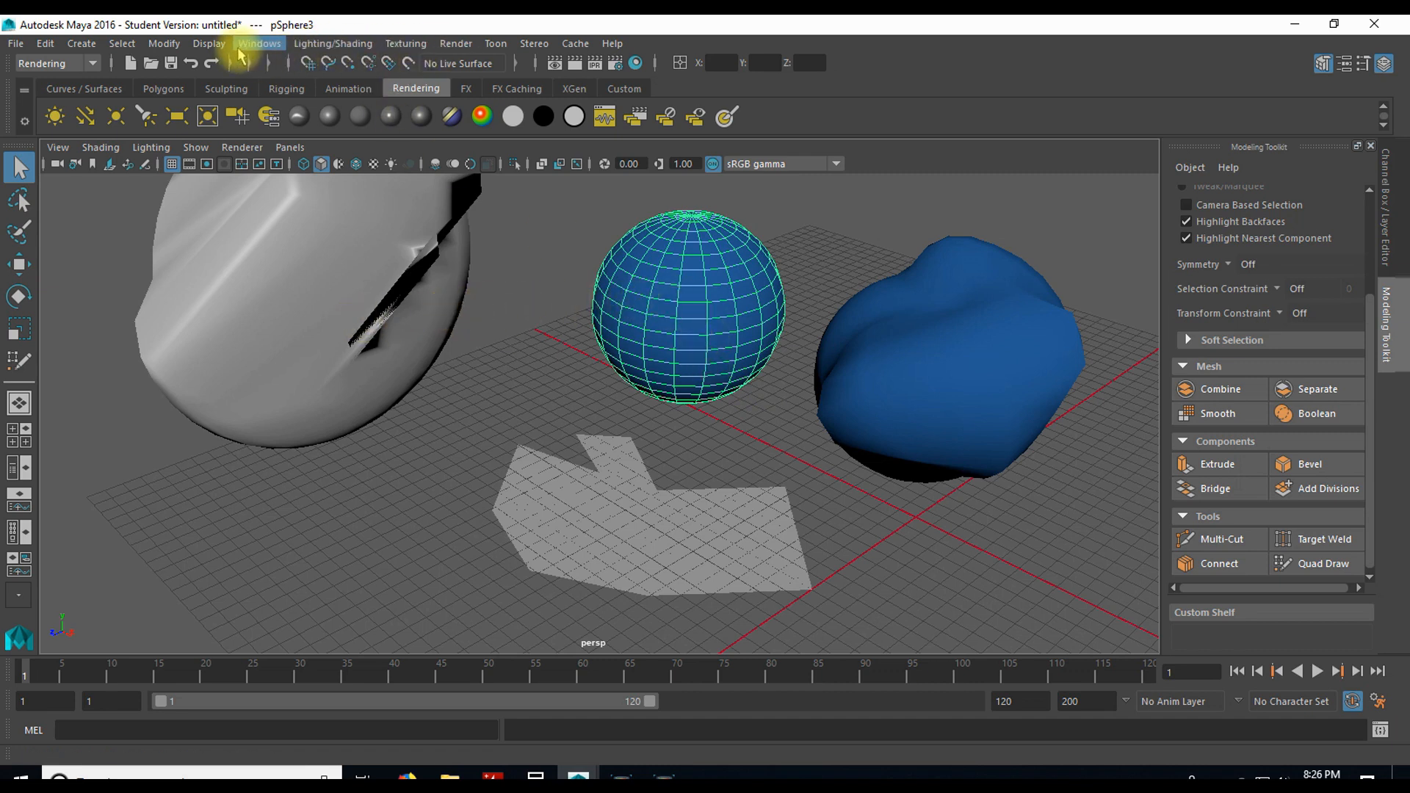
Step: Change the menu set to Rigging and finally to Modeling
left_click(86, 64)
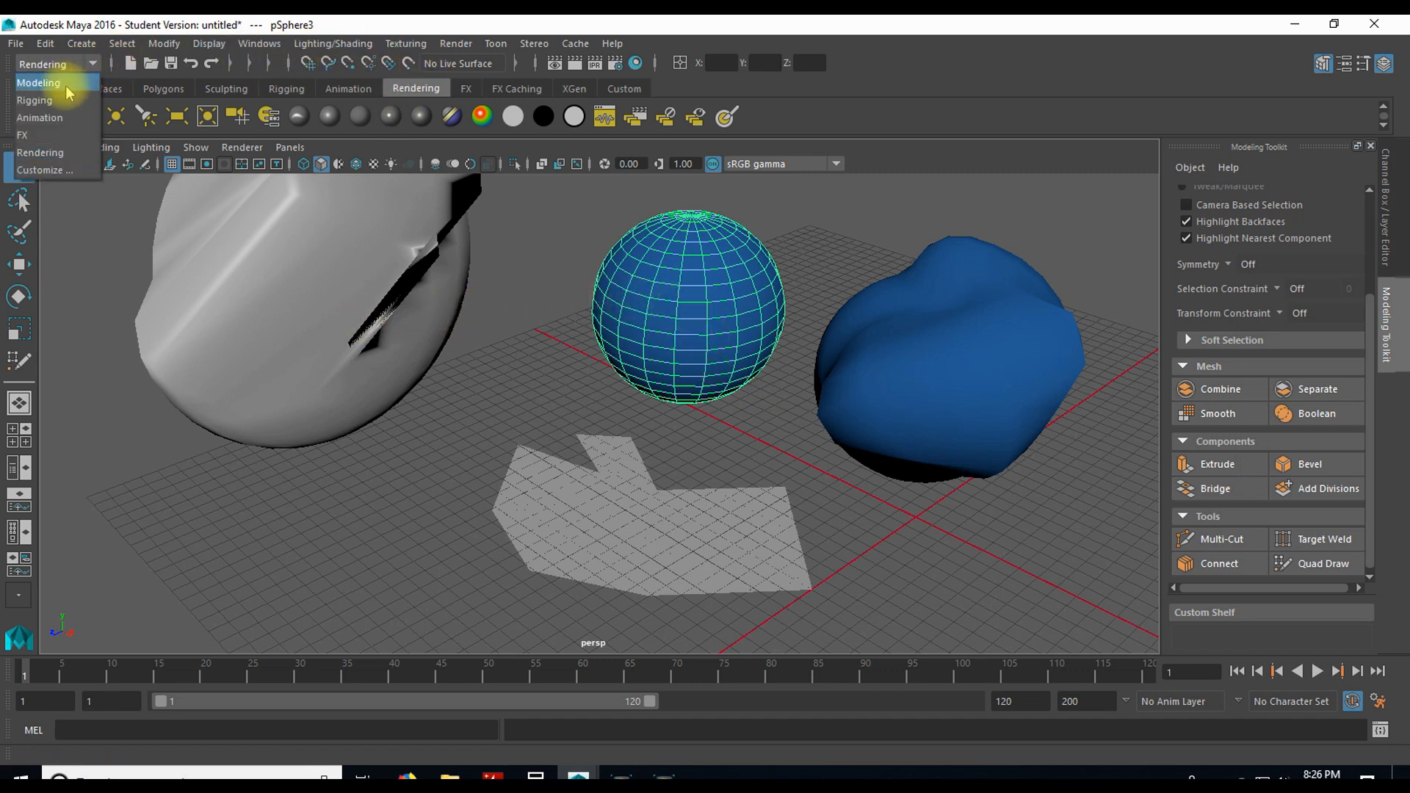
left_click(69, 84)
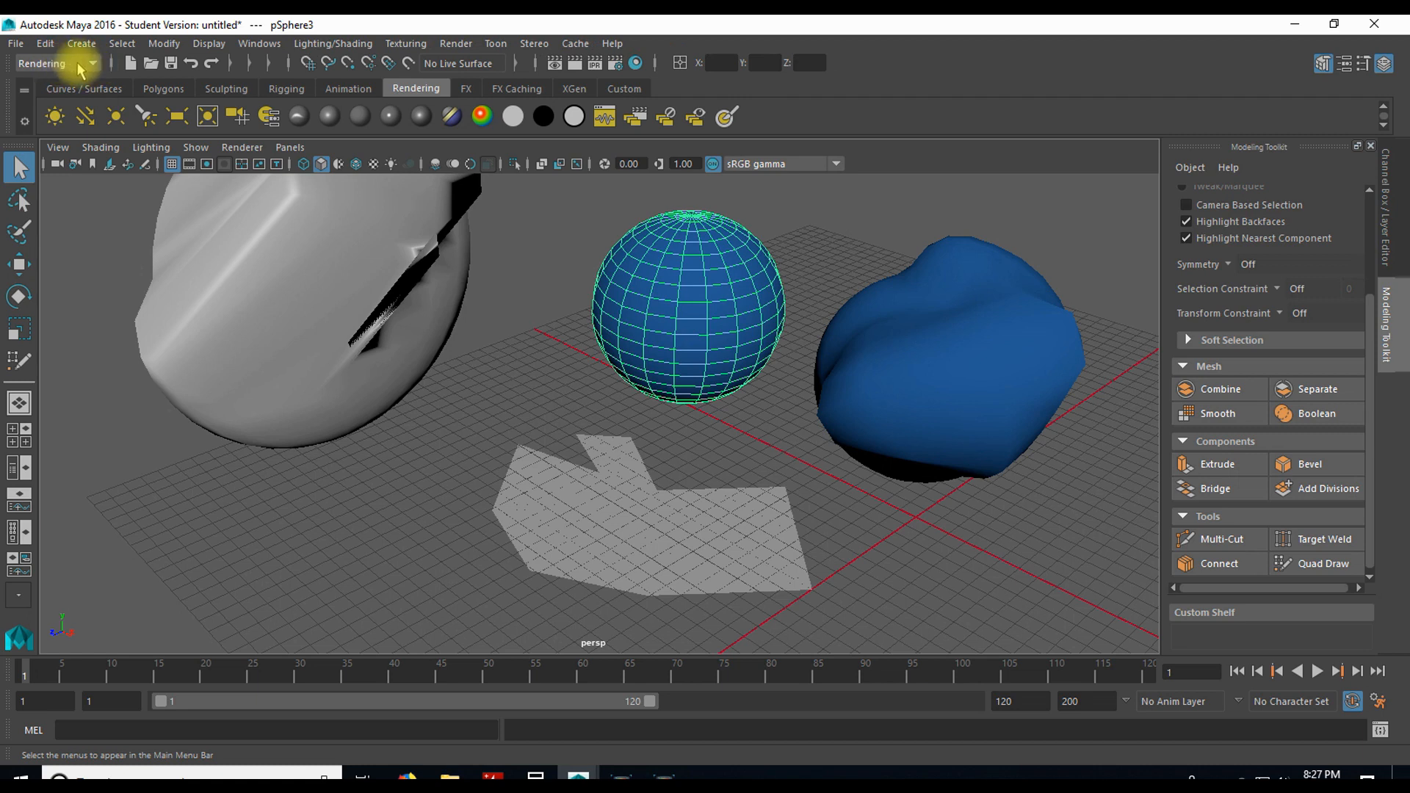
left_click(78, 114)
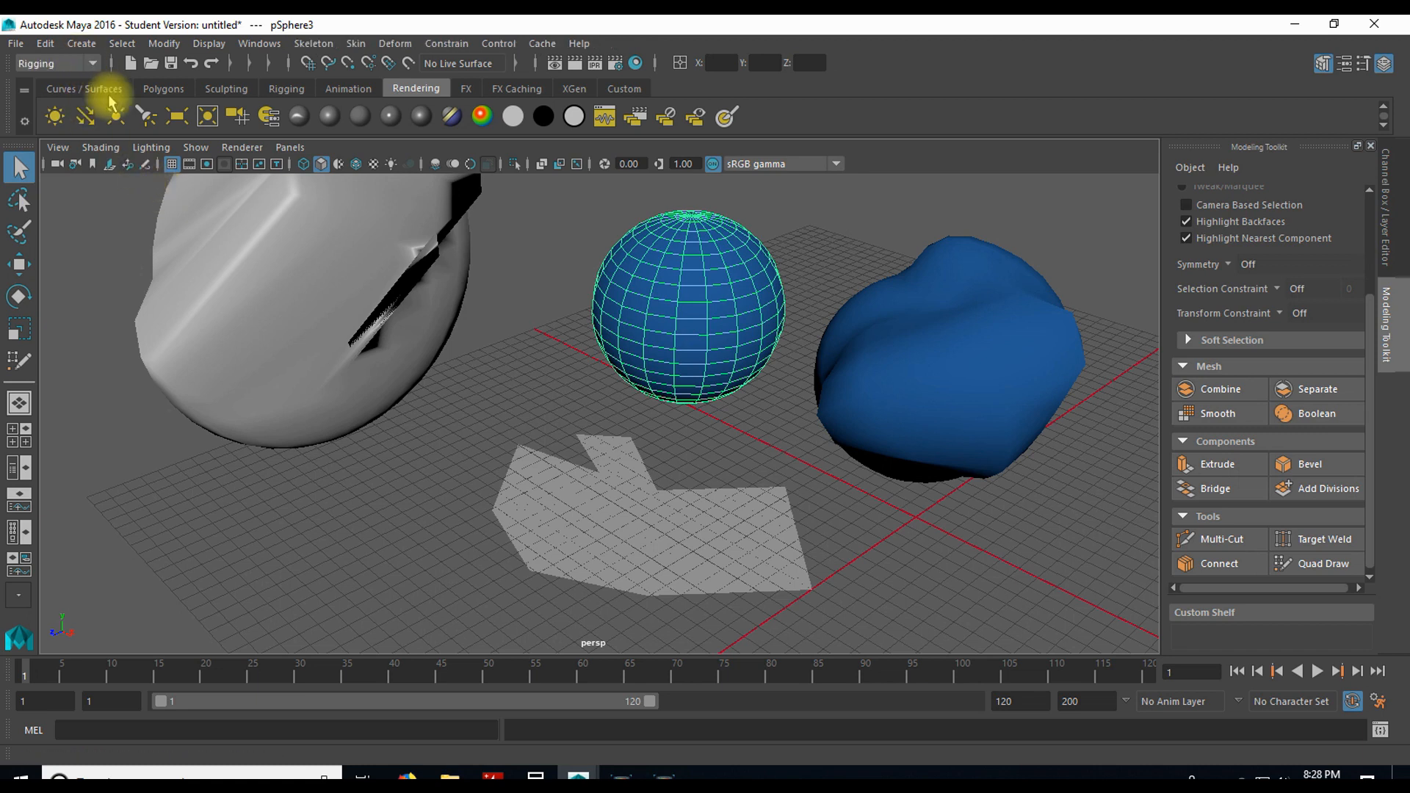
key("F2")
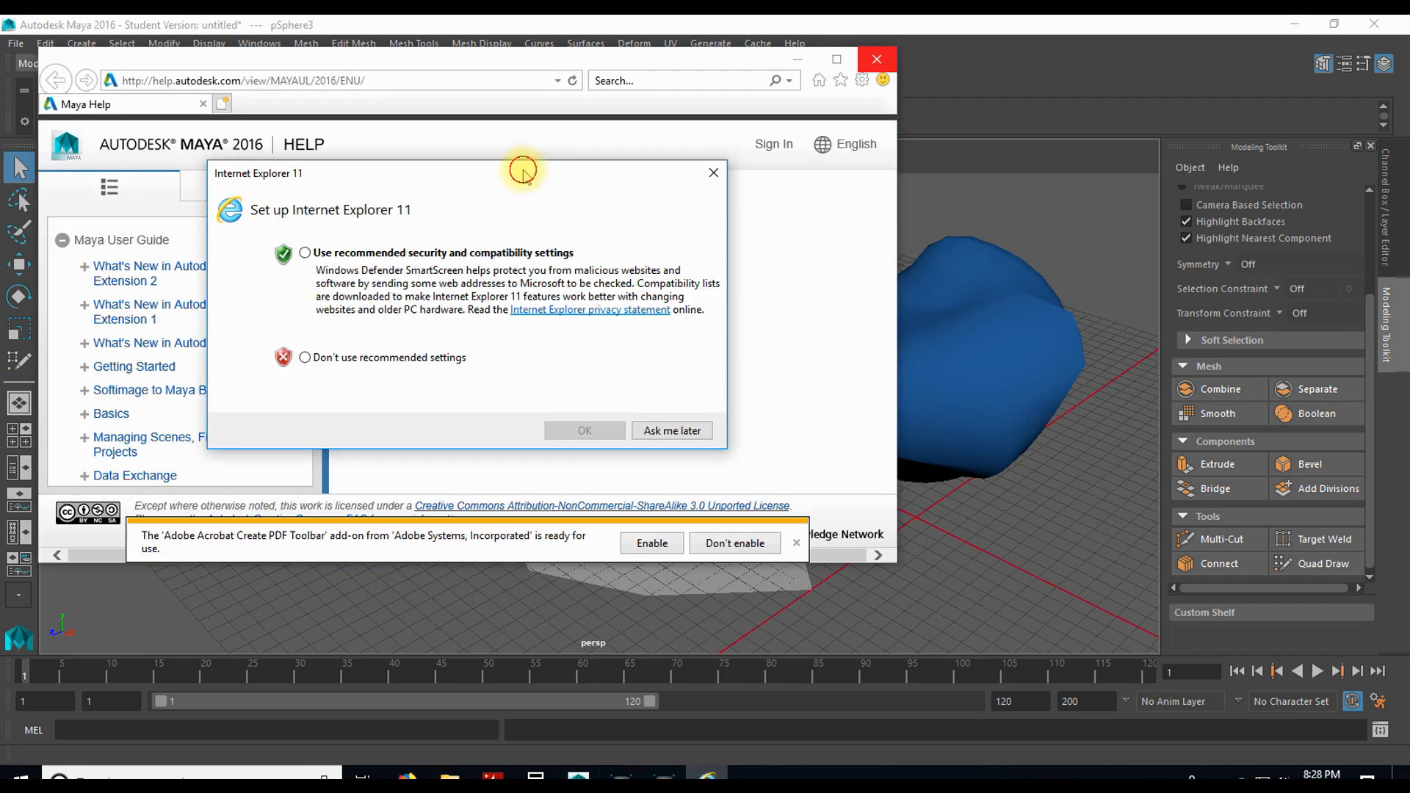
left_click_drag(522, 170, 484, 141)
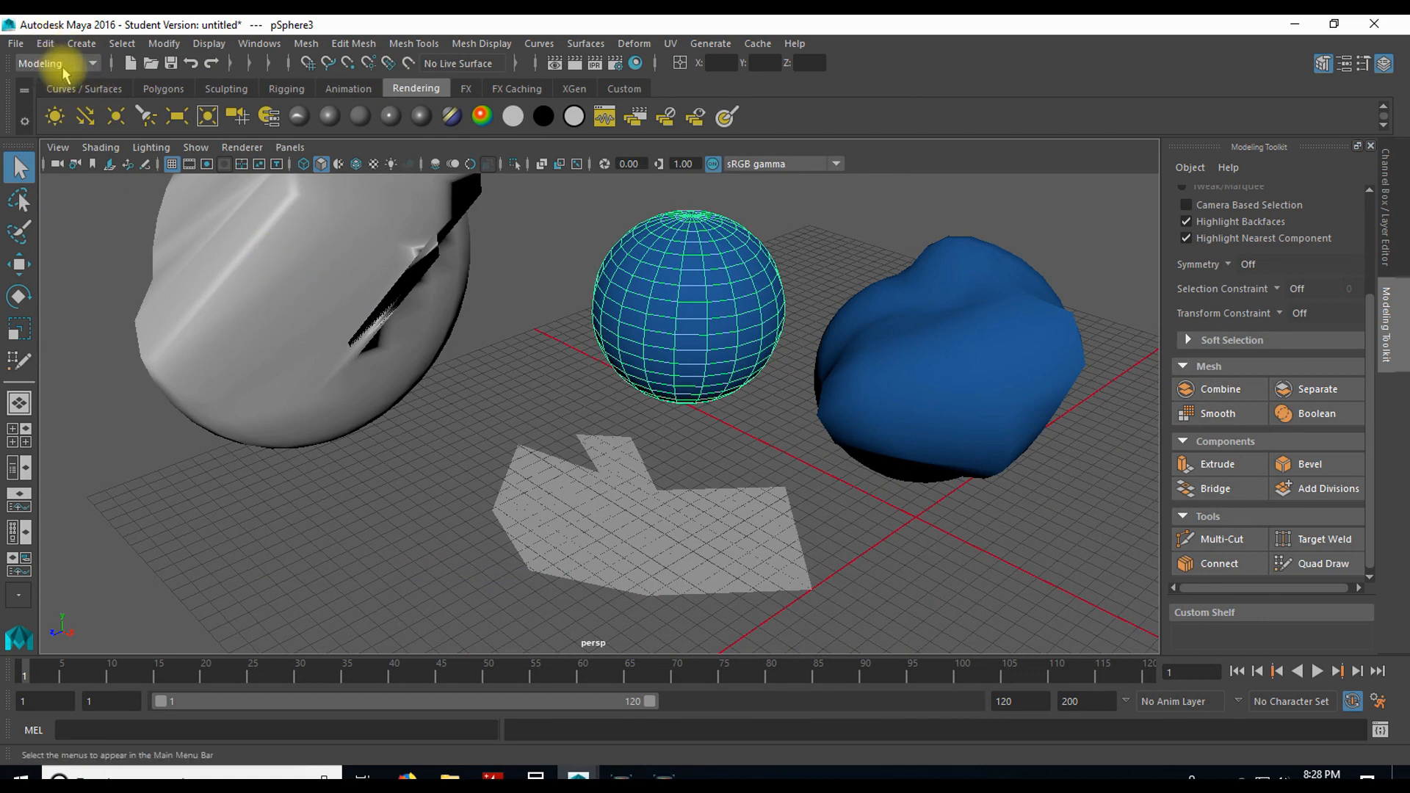
Step: Cycle forward through the menu sets from Modeling and keep Rendering active
scroll(78, 68, "down", 1)
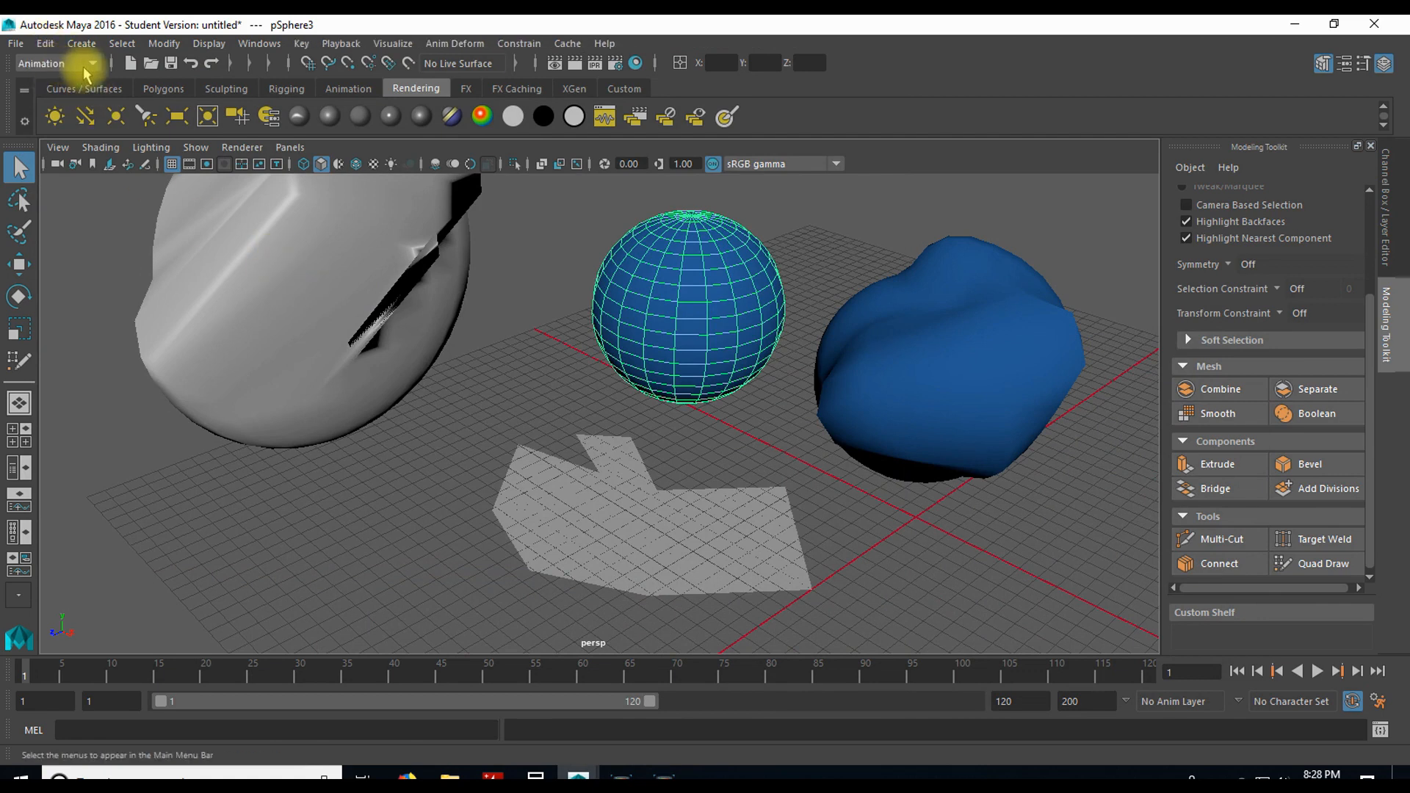
scroll(85, 69, "down", 1)
scroll(87, 63, "down", 1)
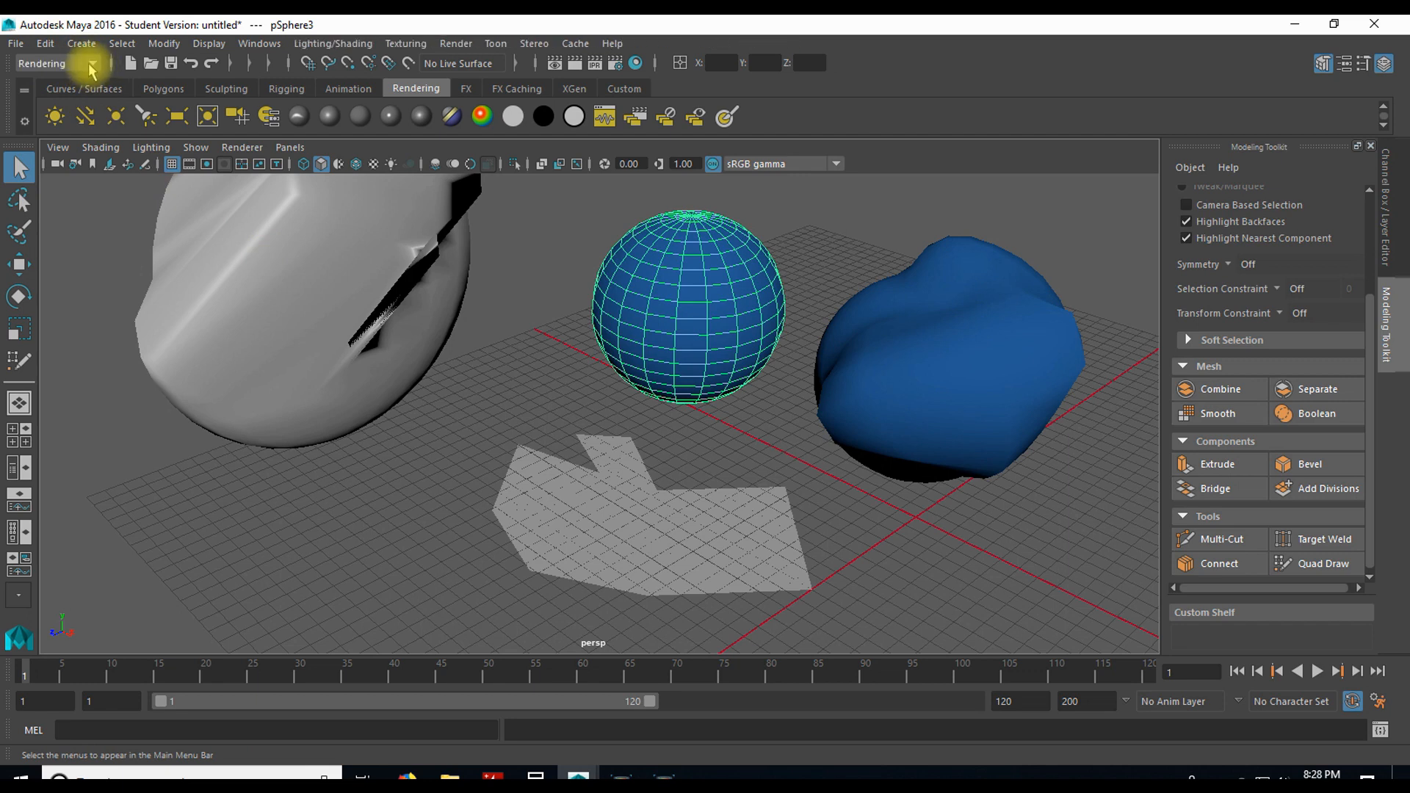
left_click(91, 69)
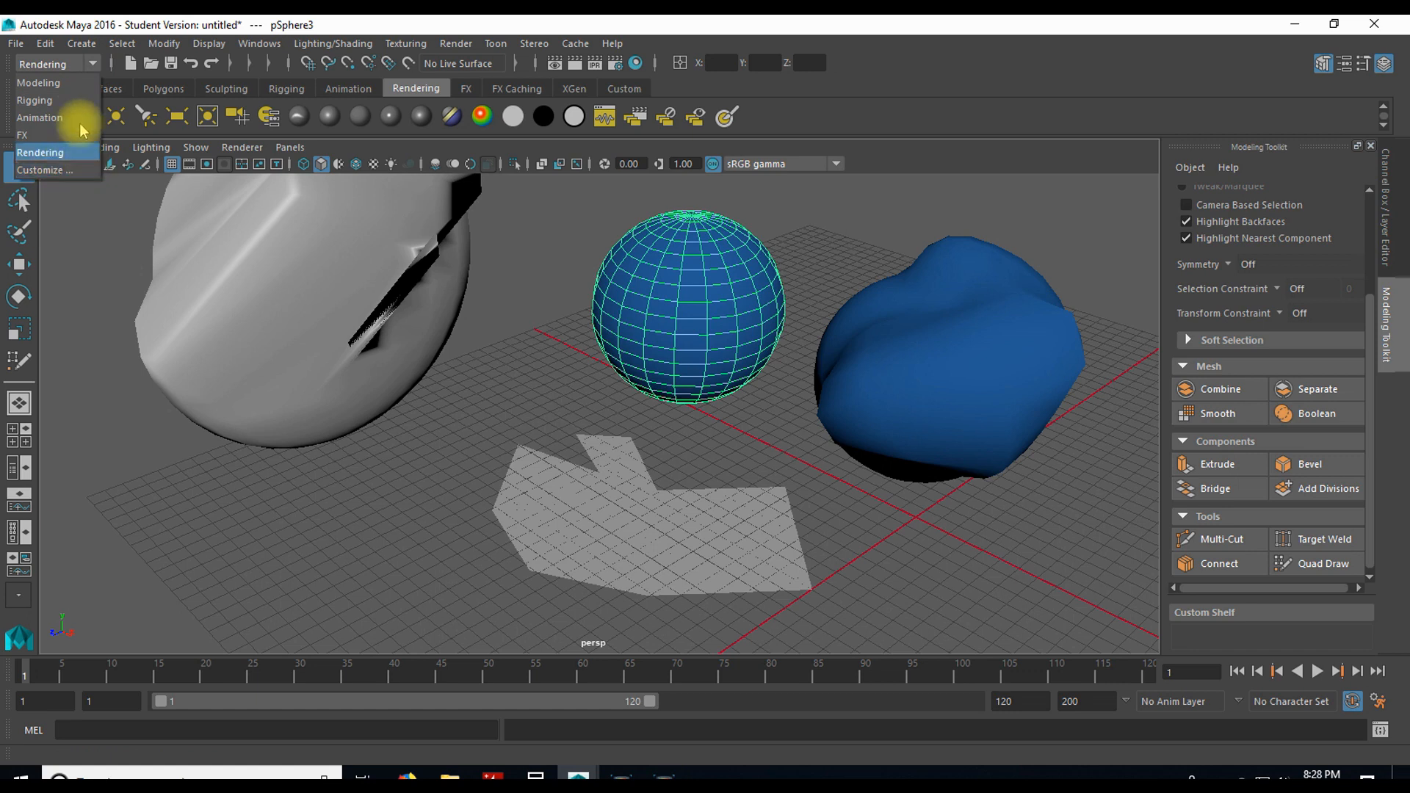
left_click(96, 64)
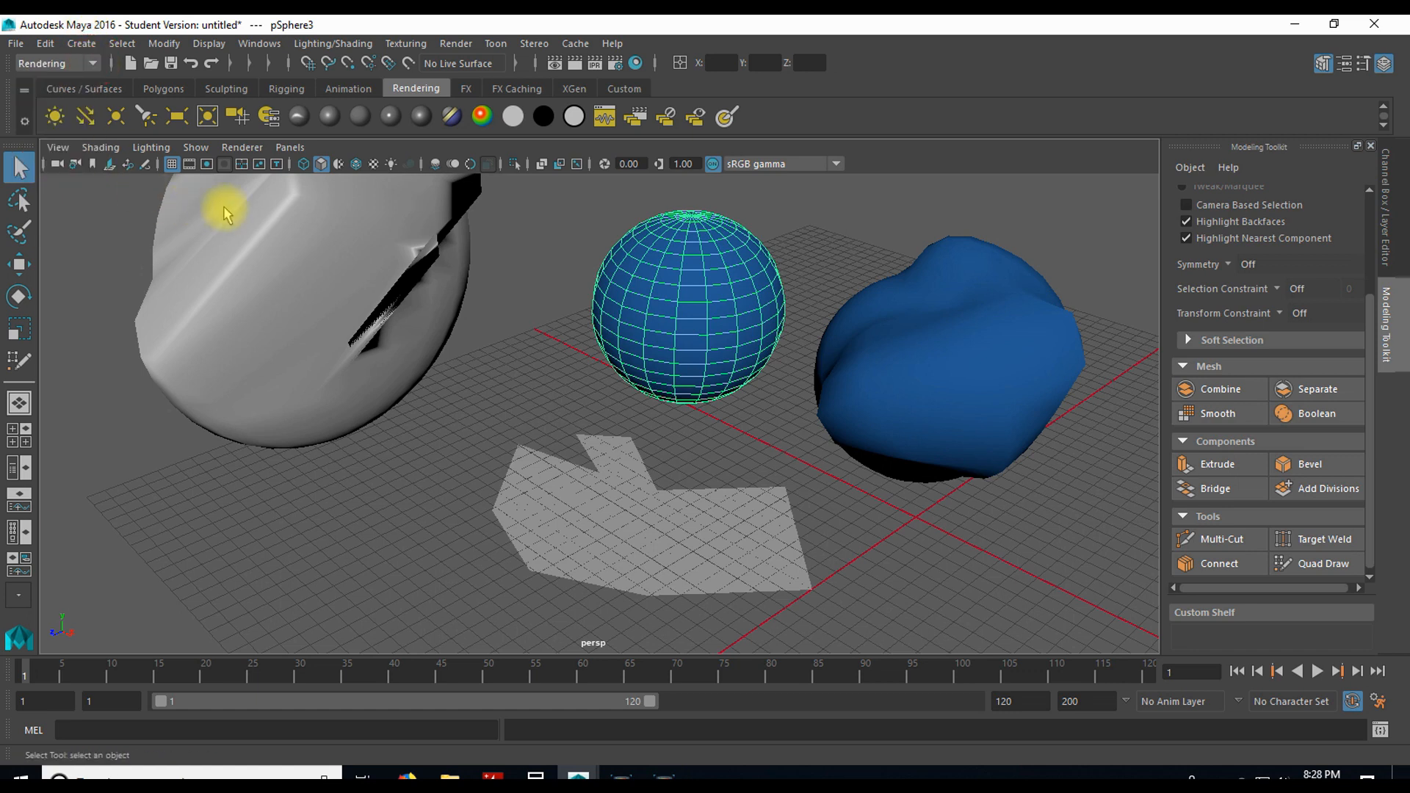
Step: Put the round sphere pSphere3 into multi-component mode and pick individual faces and edges on its front
left_click(531, 356)
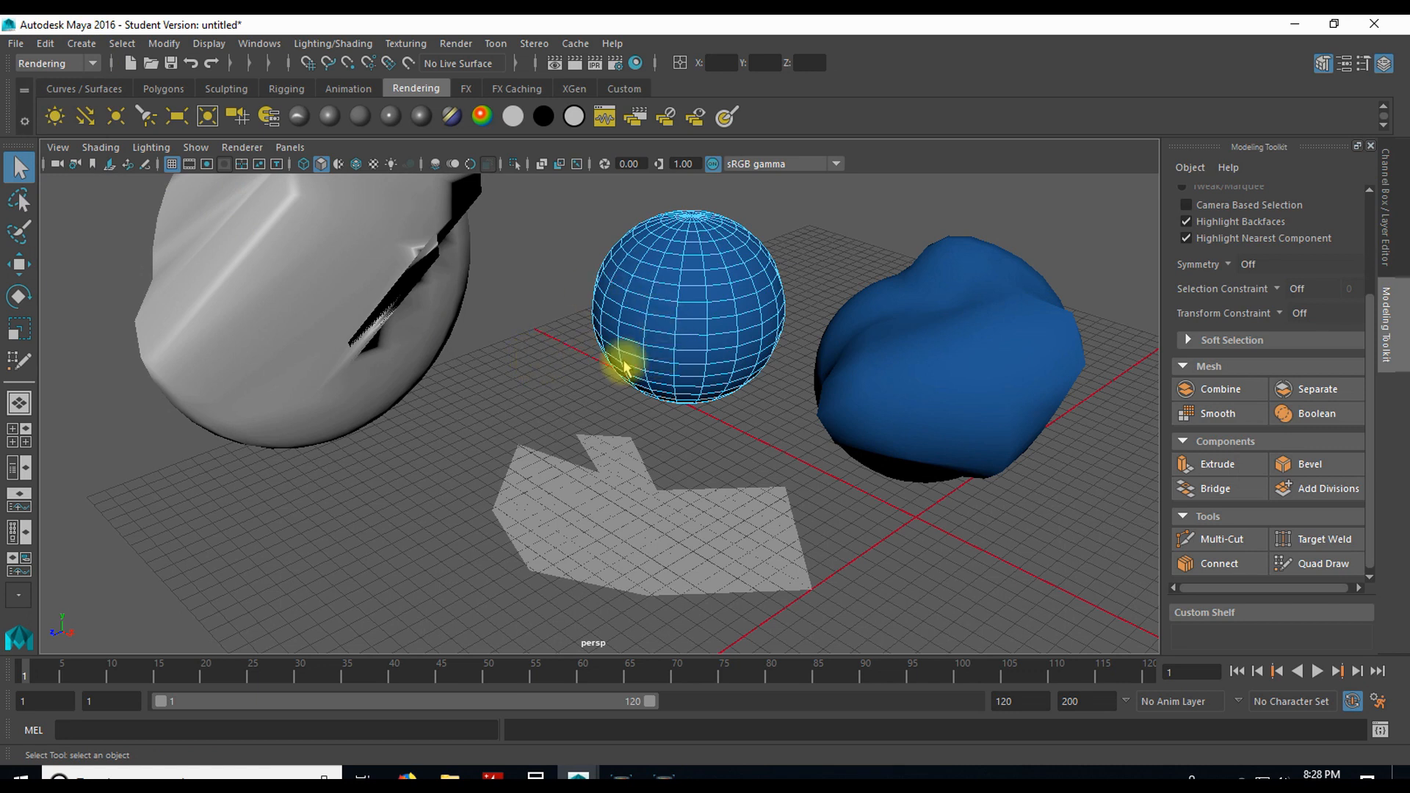
scroll(670, 335, "up", 2)
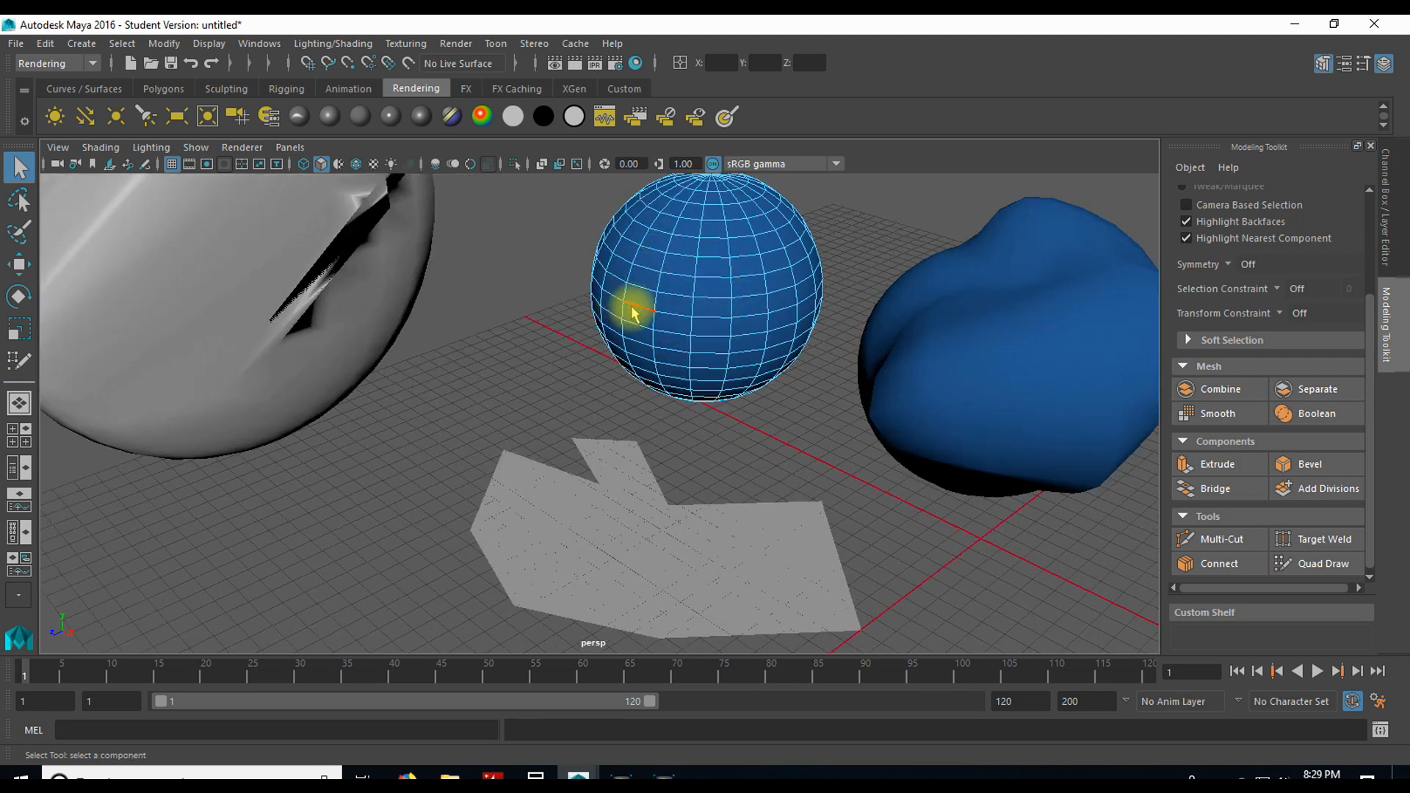
left_click(678, 332)
left_click(731, 327, "shift")
left_click(670, 277)
left_click(676, 403)
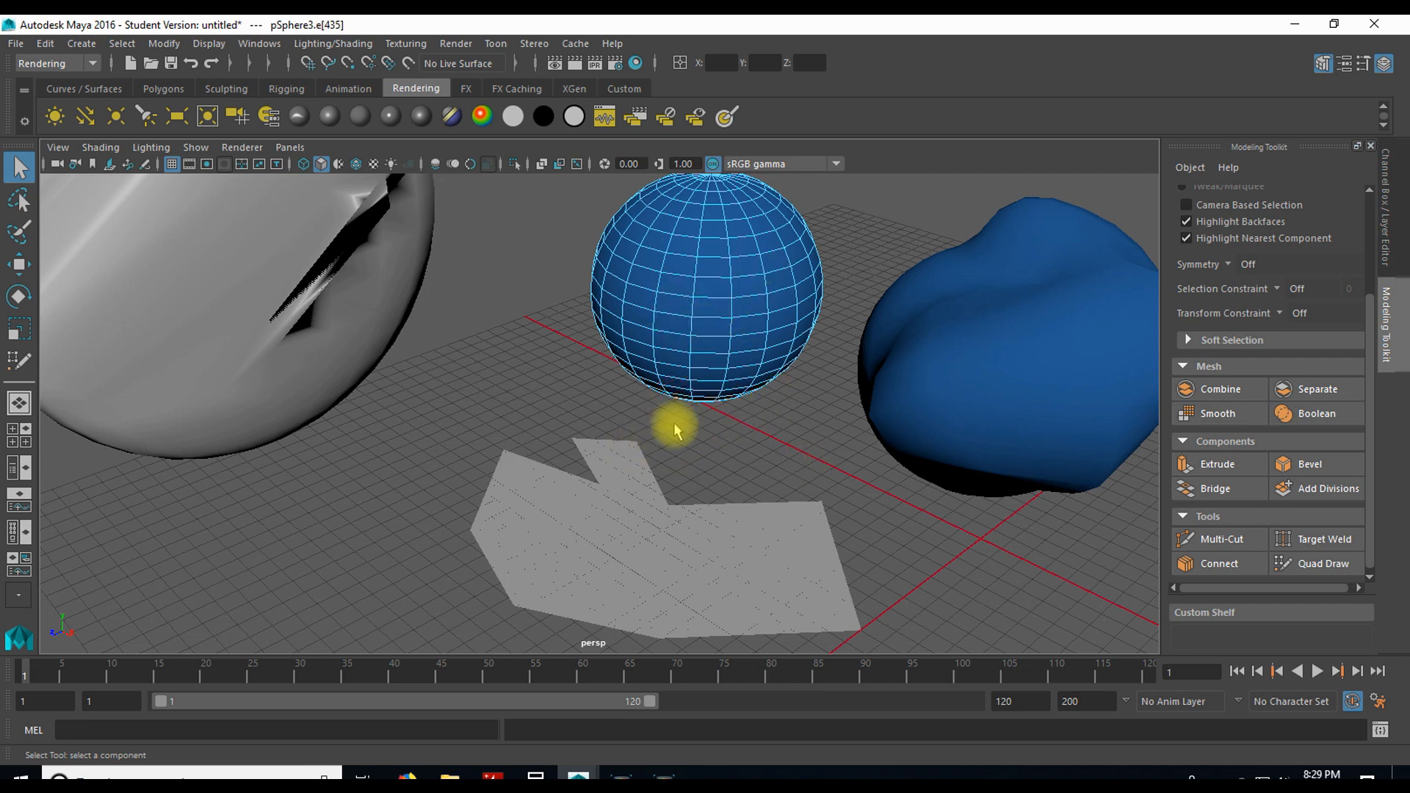
Step: Select several edges and a face of the round sphere together, and leave component mode with nothing selected
left_click(684, 292)
left_click(711, 279, "shift")
left_click(740, 288, "shift")
left_click(731, 354, "shift")
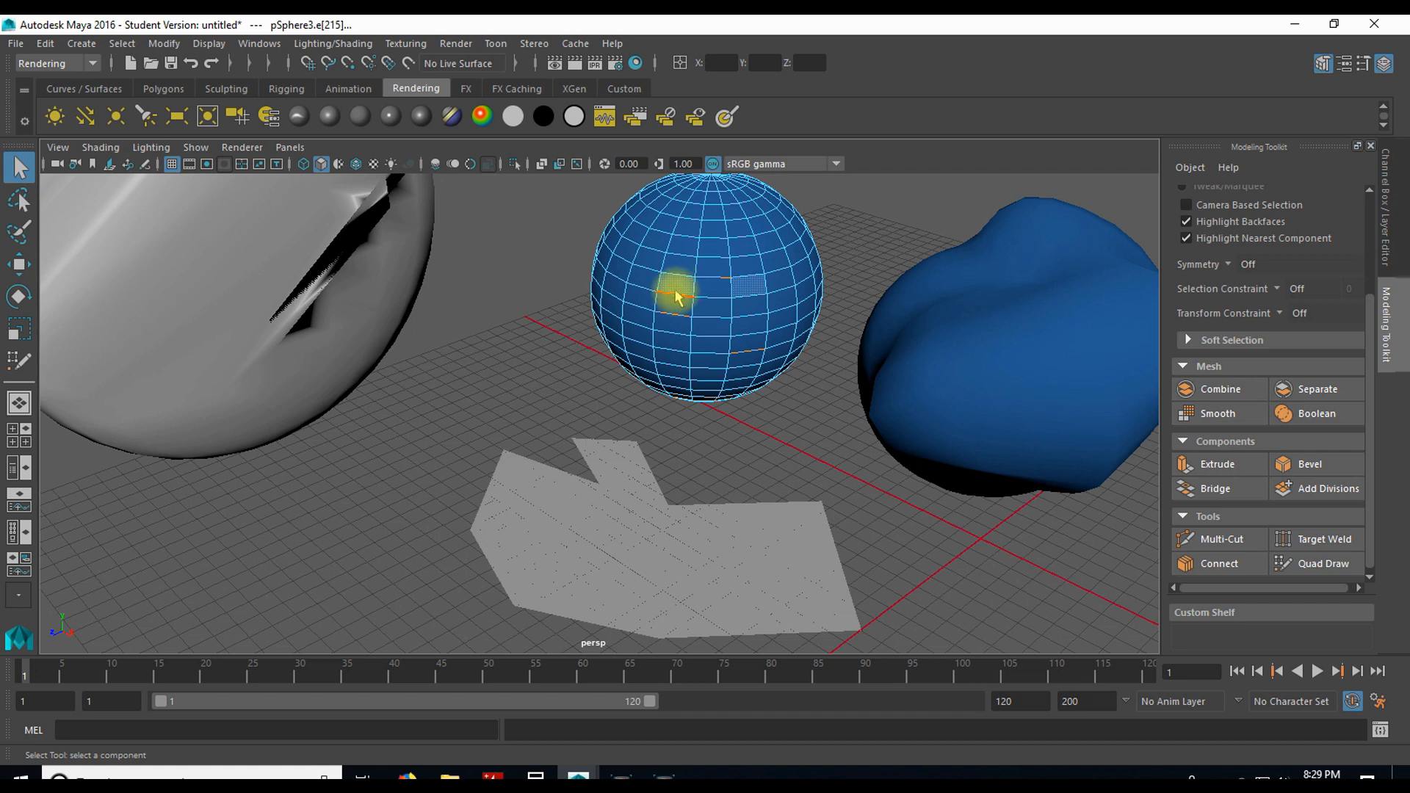
right_click_drag(683, 288, 742, 263)
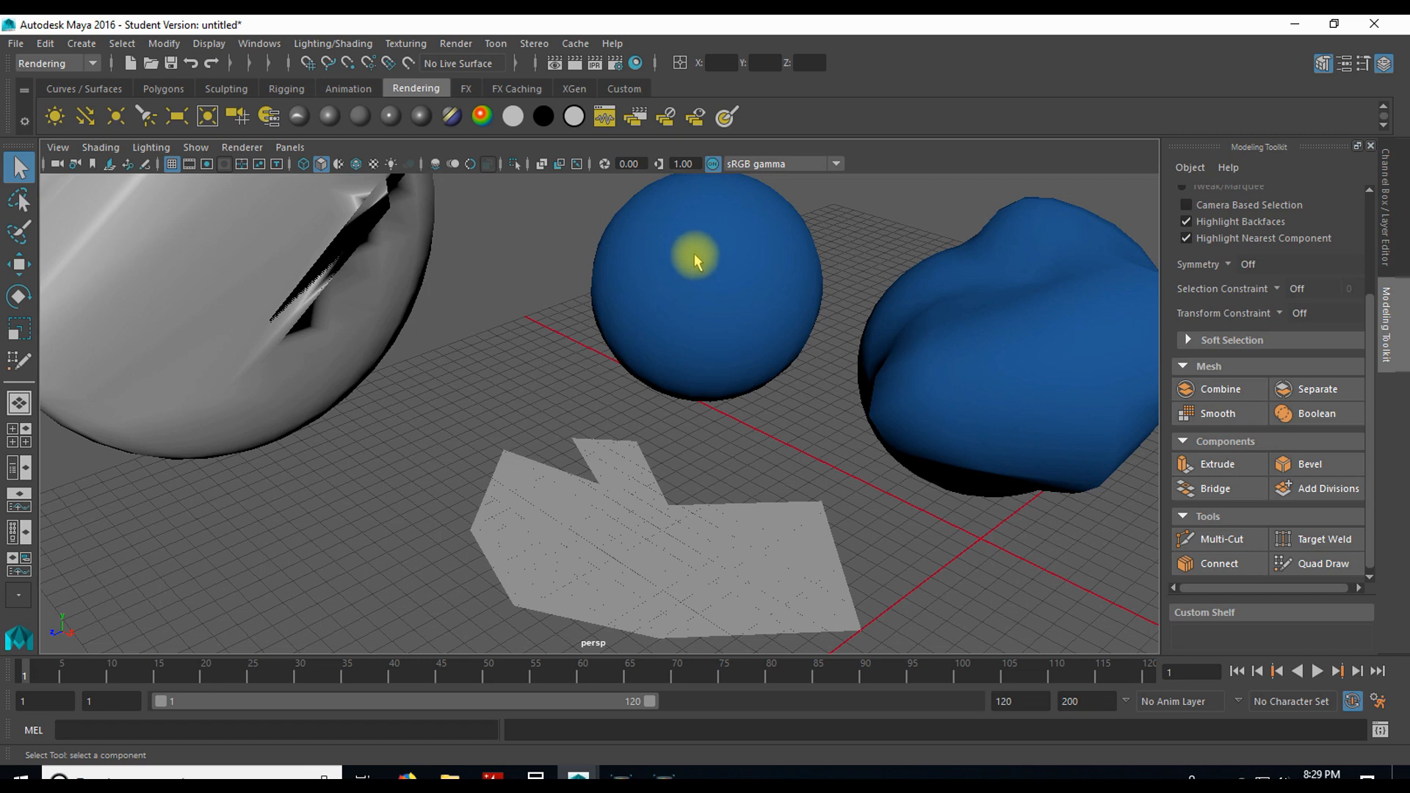
Step: Put the round sphere in vertex mode and move one front vertex out into a spike, to about -181, 129, 190 cm
right_click(696, 279)
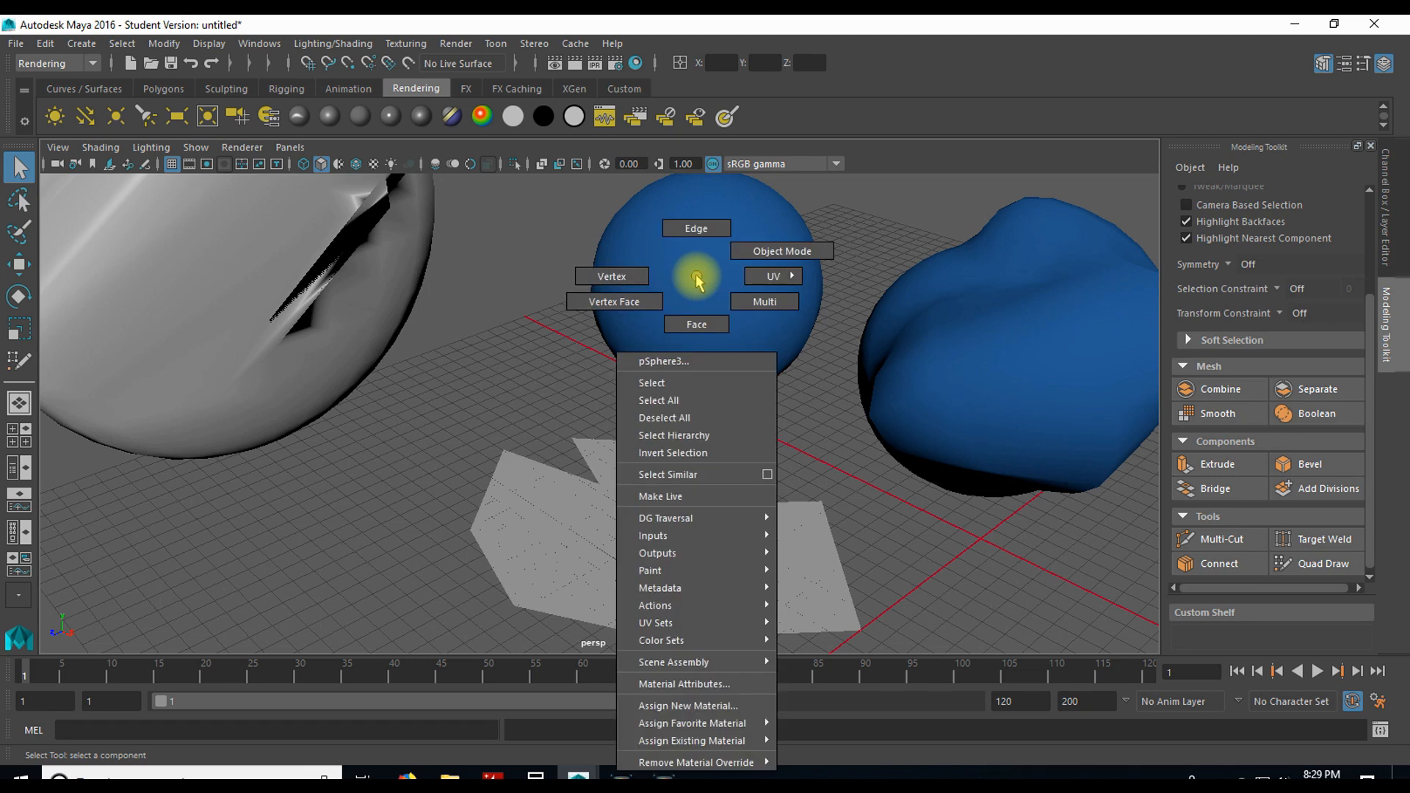
left_click(624, 277)
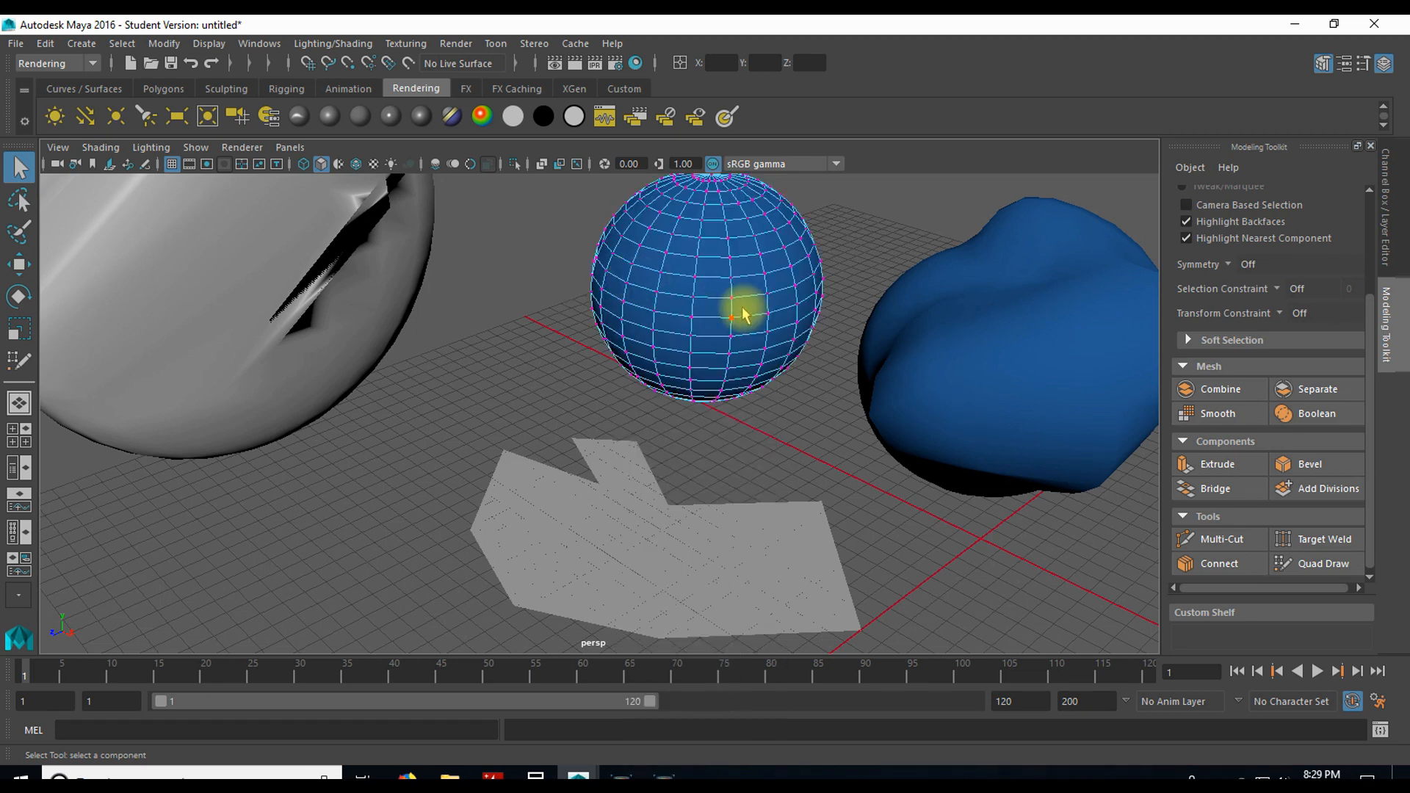
left_click(694, 294)
key("w")
left_click_drag(683, 294, 606, 425)
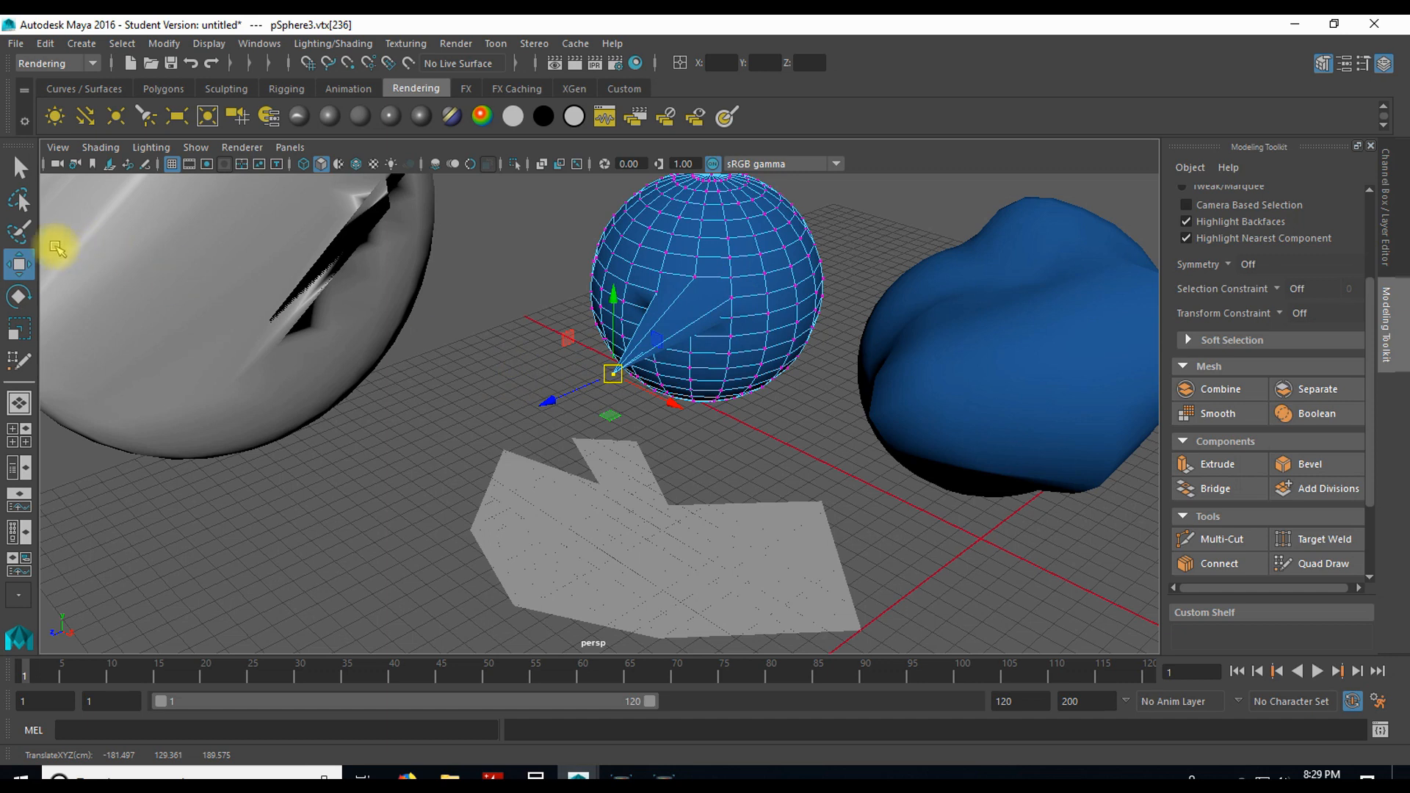
Step: Try to rotate the single vertex at the spike's tip, and return to the Move tool
left_click(18, 296)
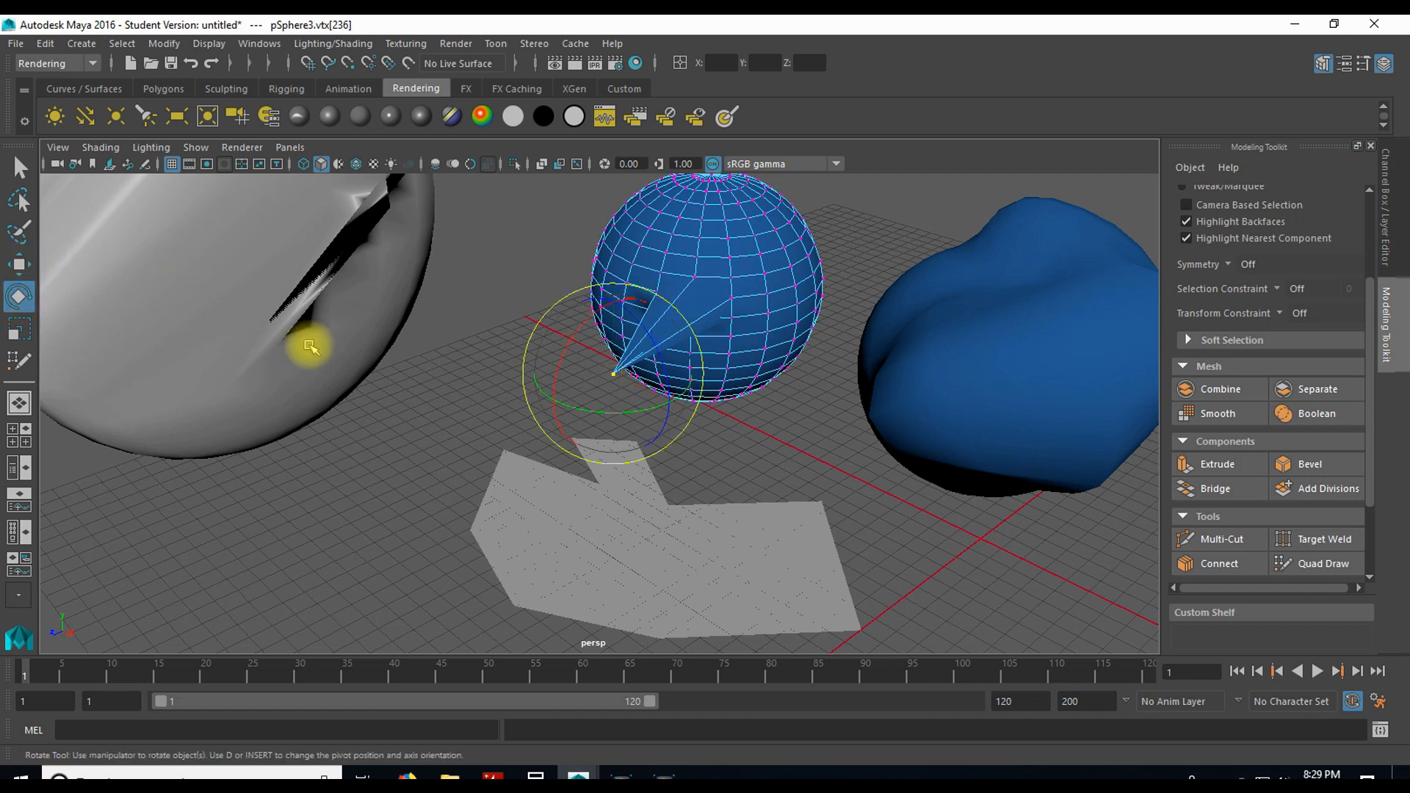
mouse_move(658, 368)
left_mouse_down()
mouse_move(640, 293)
mouse_move(630, 330)
mouse_move(716, 390)
mouse_move(639, 315)
mouse_move(654, 393)
left_mouse_up()
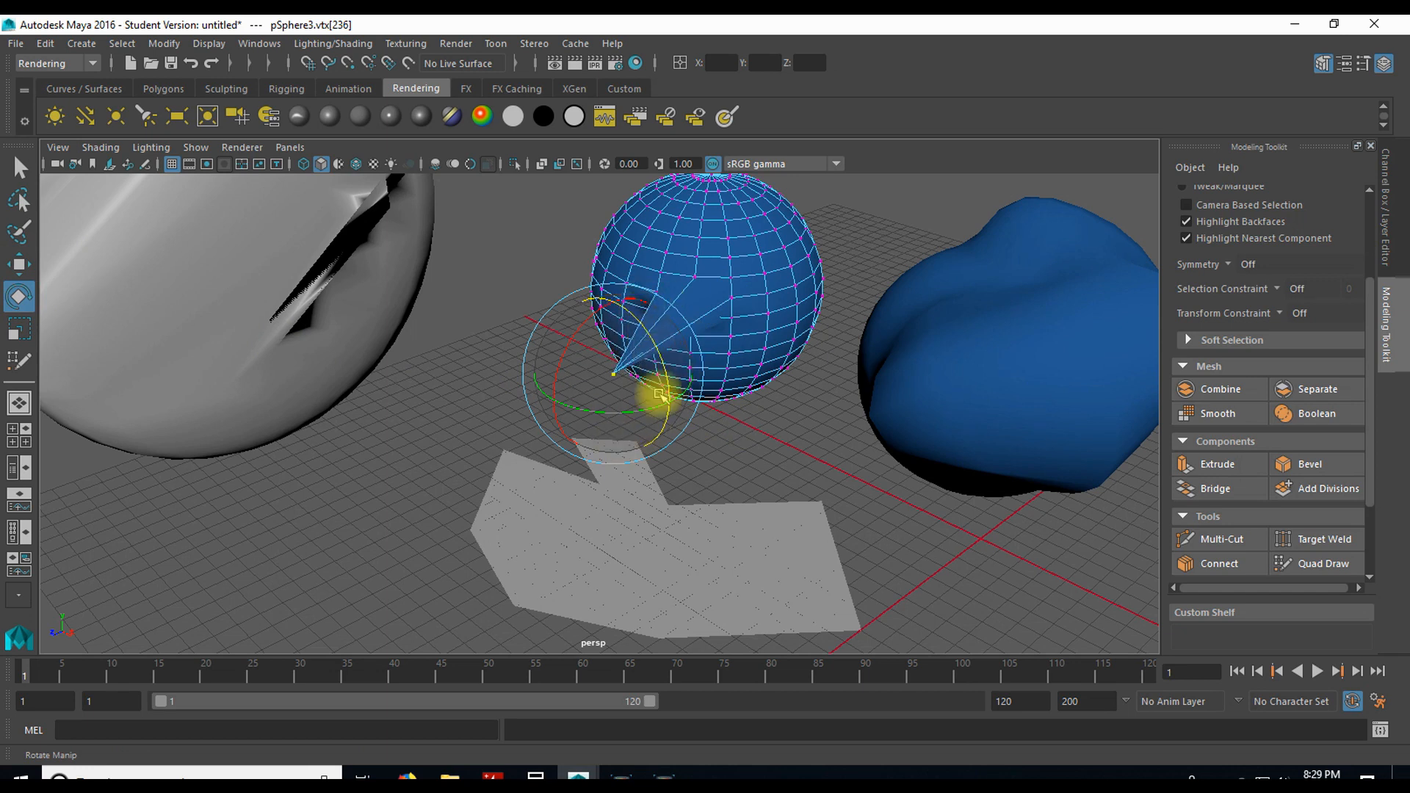
key("w")
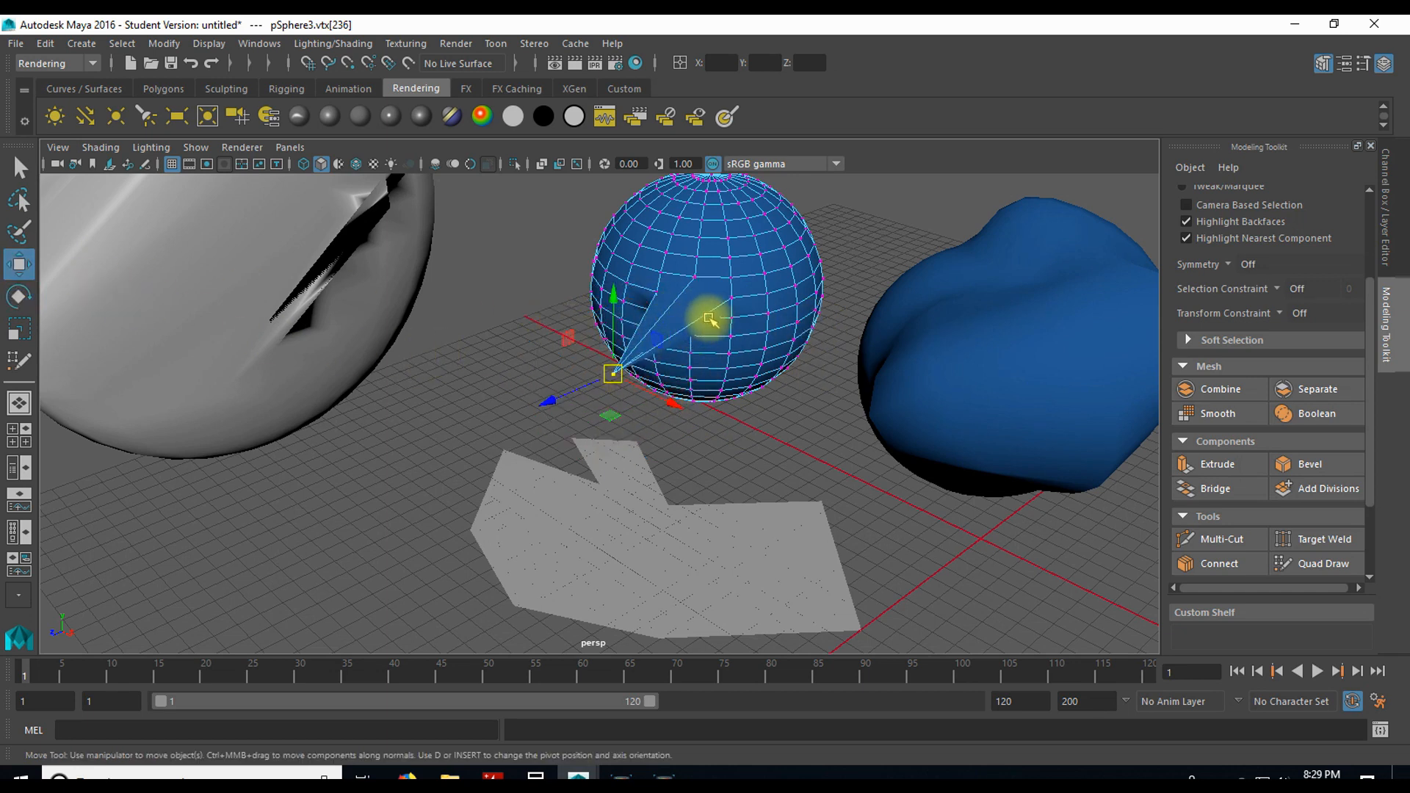
Step: Add two neighbouring front vertices to the selected spike tip, and scale and rotate the three vertices together
left_click(697, 259, "shift")
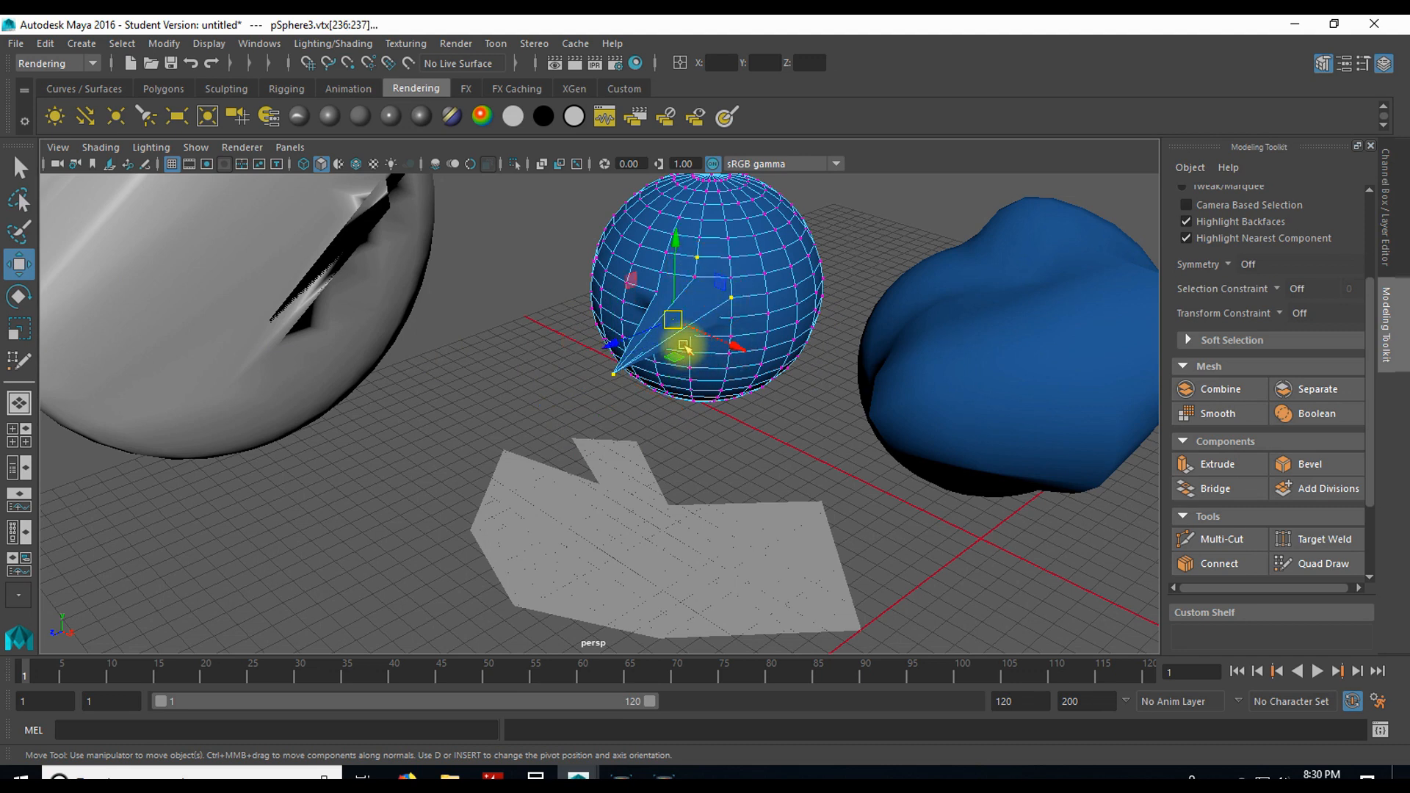
key("r")
left_click_drag(671, 324, 671, 276)
left_click(19, 297)
Step: Zoom, orbit and track the perspective view to examine the spiked sphere and the other objects from several angles
scroll(730, 494, "down", 3)
scroll(732, 492, "down", 2)
scroll(733, 492, "up", 2)
middle_click_drag(762, 488, 534, 461, "alt")
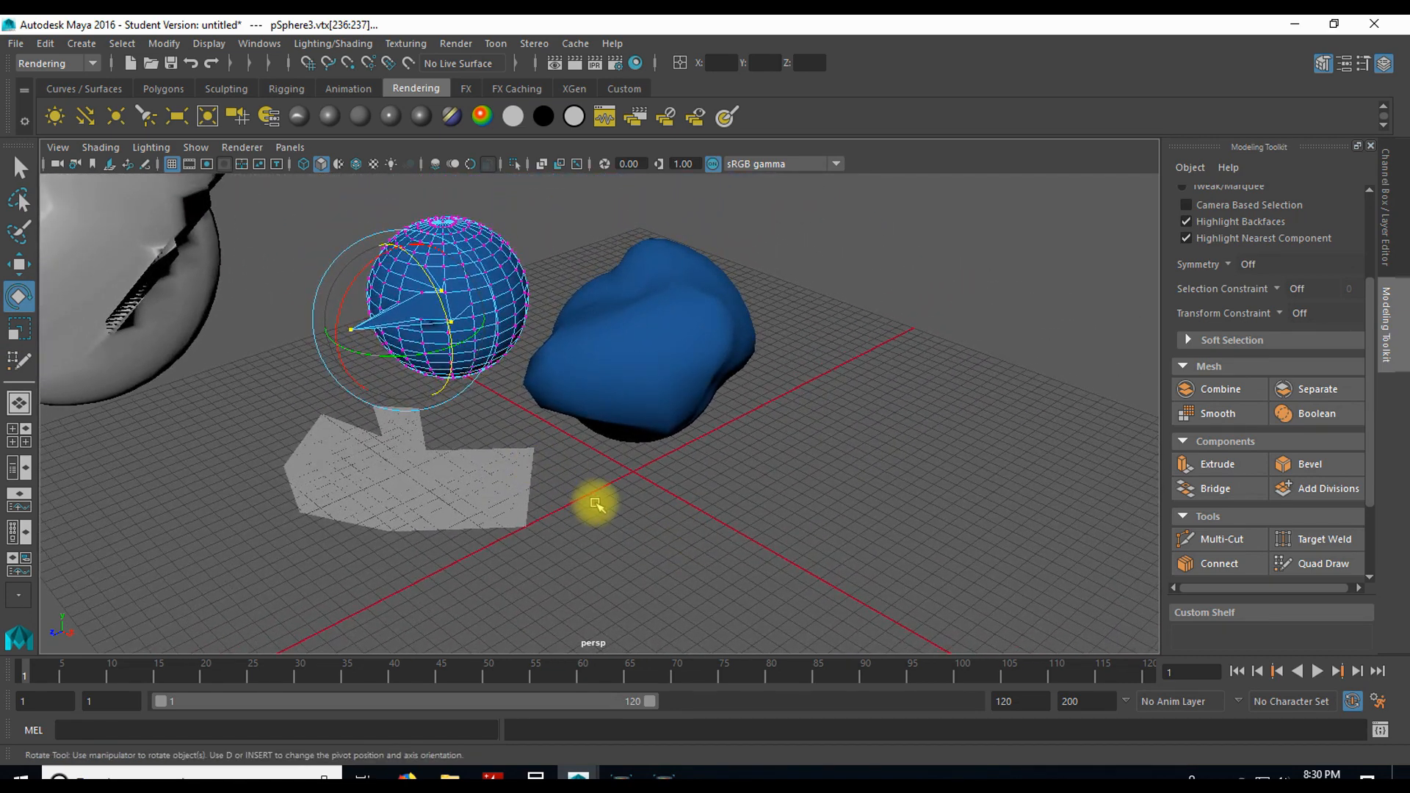
mouse_move(654, 497)
left_mouse_down()
mouse_move(652, 535)
mouse_move(615, 546)
mouse_move(633, 534)
left_mouse_up()
mouse_move(674, 529)
right_mouse_down()
mouse_move(674, 504)
mouse_move(606, 524)
mouse_move(629, 501)
mouse_move(598, 536)
right_mouse_up()
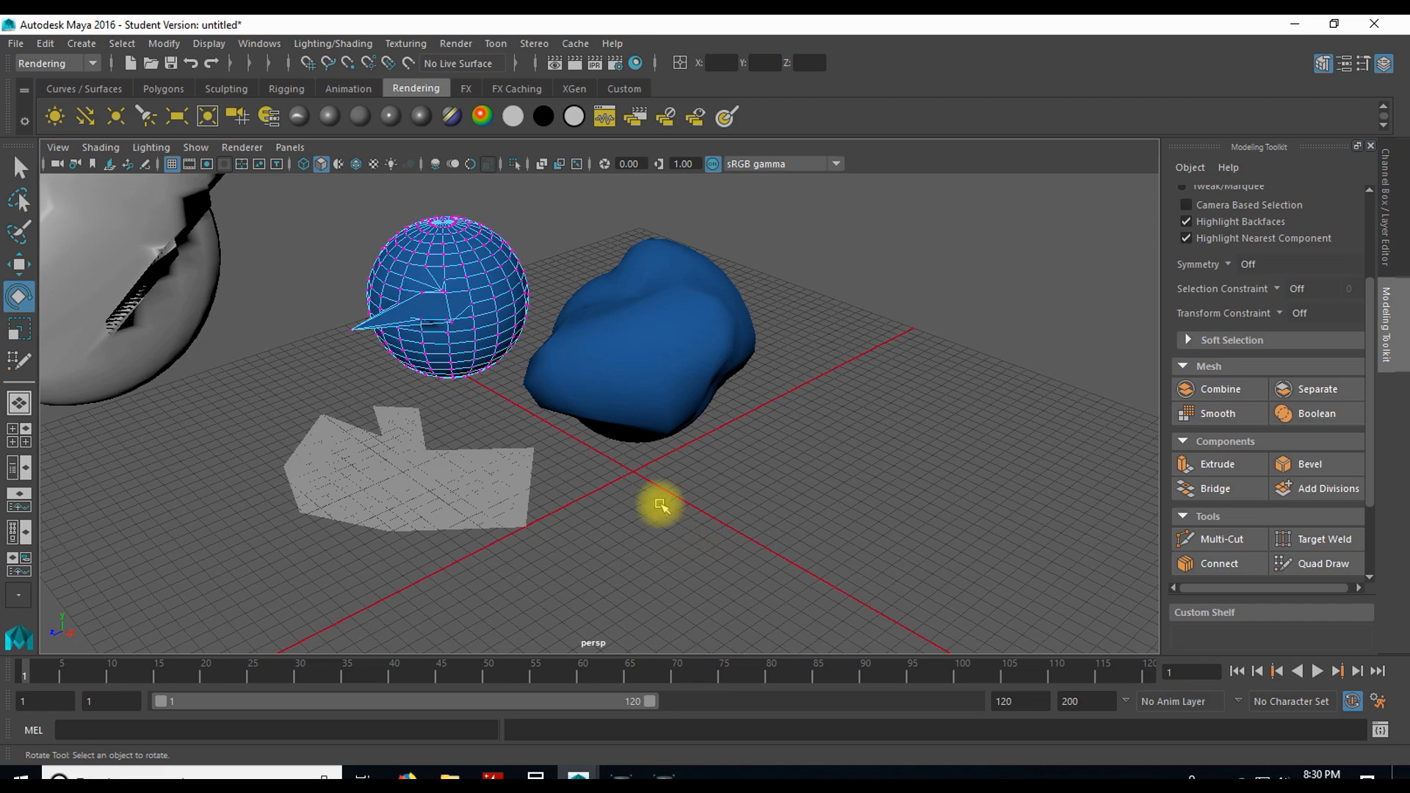
left_click_drag(654, 504, 580, 500, "alt")
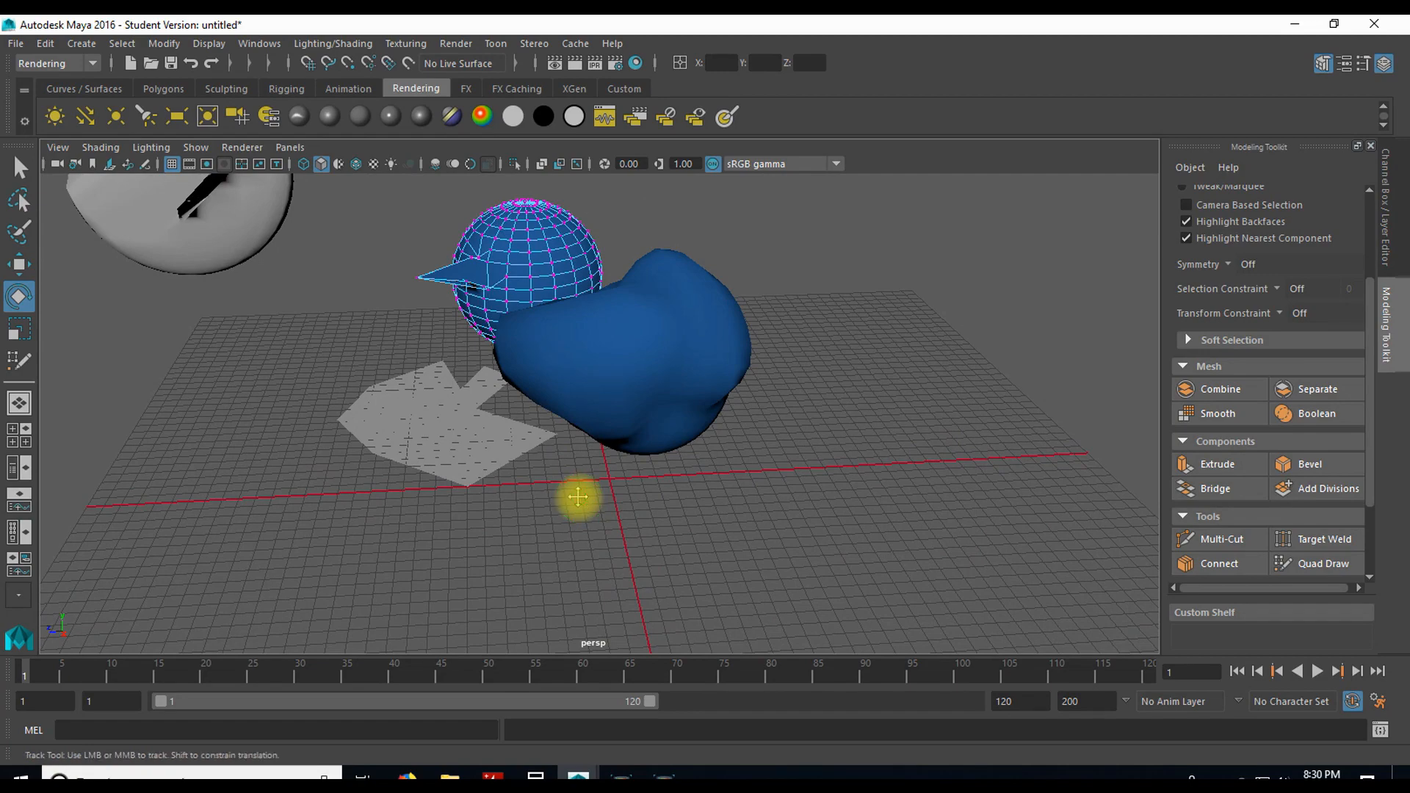
mouse_move(579, 494)
middle_mouse_down("alt")
mouse_move(689, 409)
mouse_move(318, 355)
mouse_move(477, 515)
mouse_move(1001, 409)
mouse_move(587, 482)
middle_mouse_up("alt")
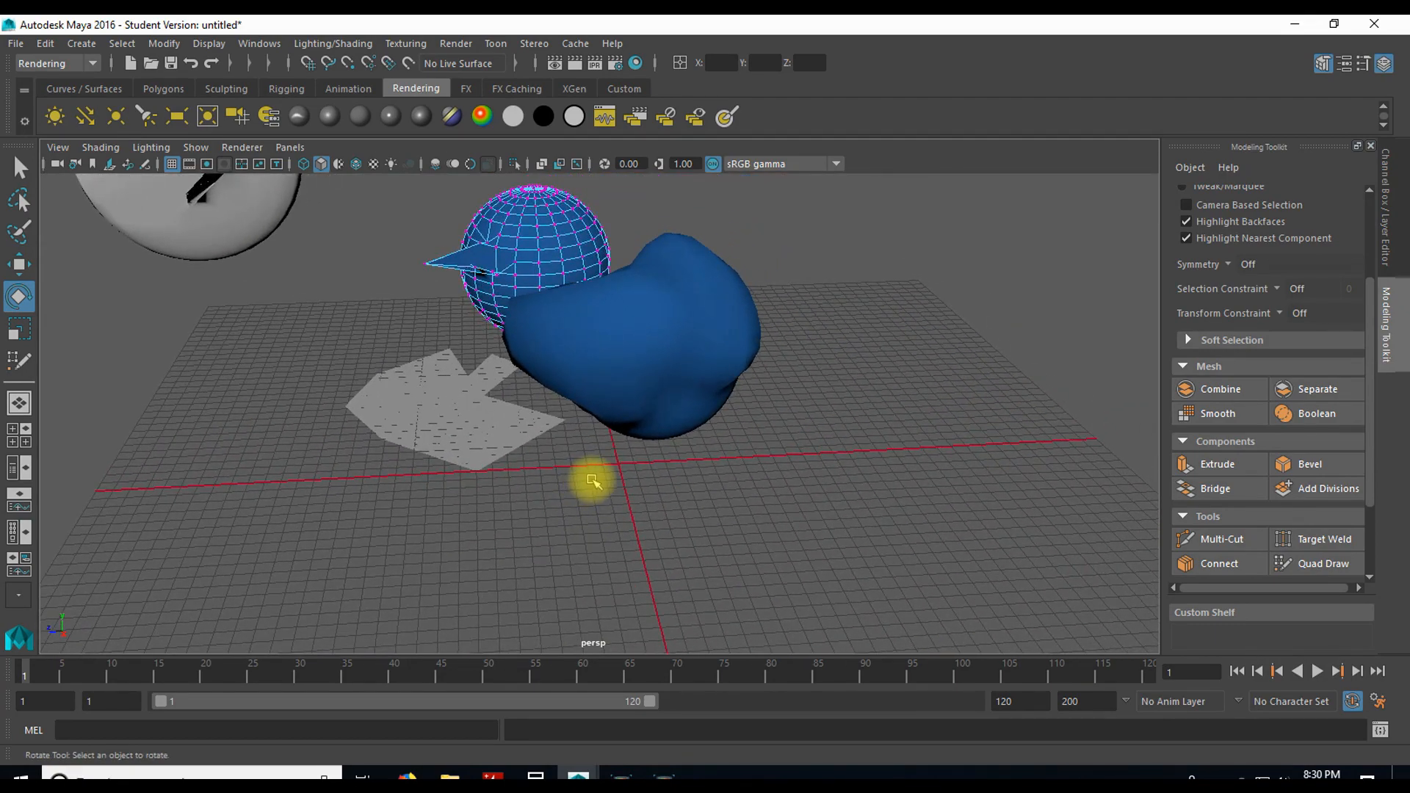
Step: Orbit the perspective view and zoom in and out to examine the spiked sphere and the large lumpy sphere
right_click_drag(595, 470, 577, 507, "alt")
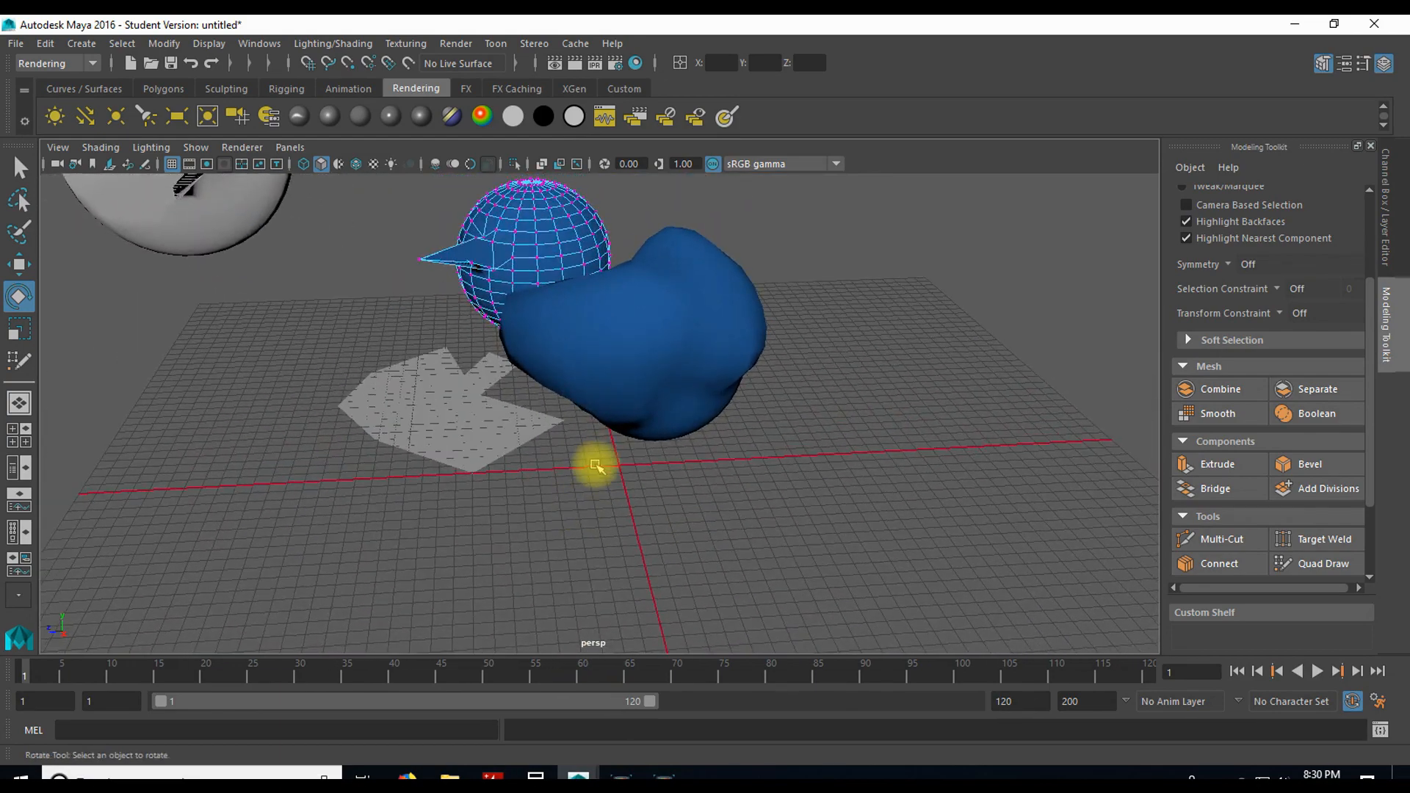
scroll(595, 465, "up", 5)
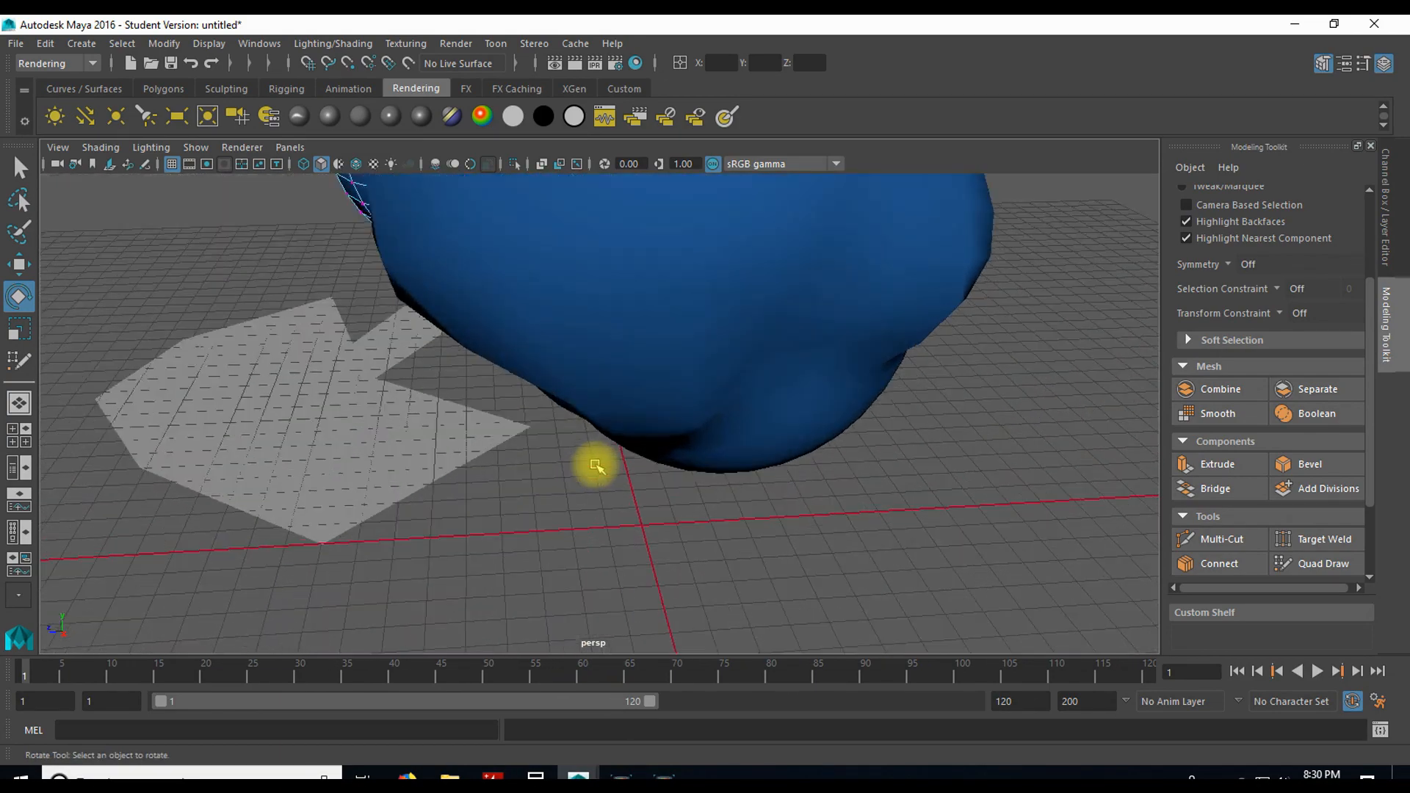
scroll(596, 466, "down", 6)
scroll(595, 466, "up", 3)
scroll(606, 488, "up", 3)
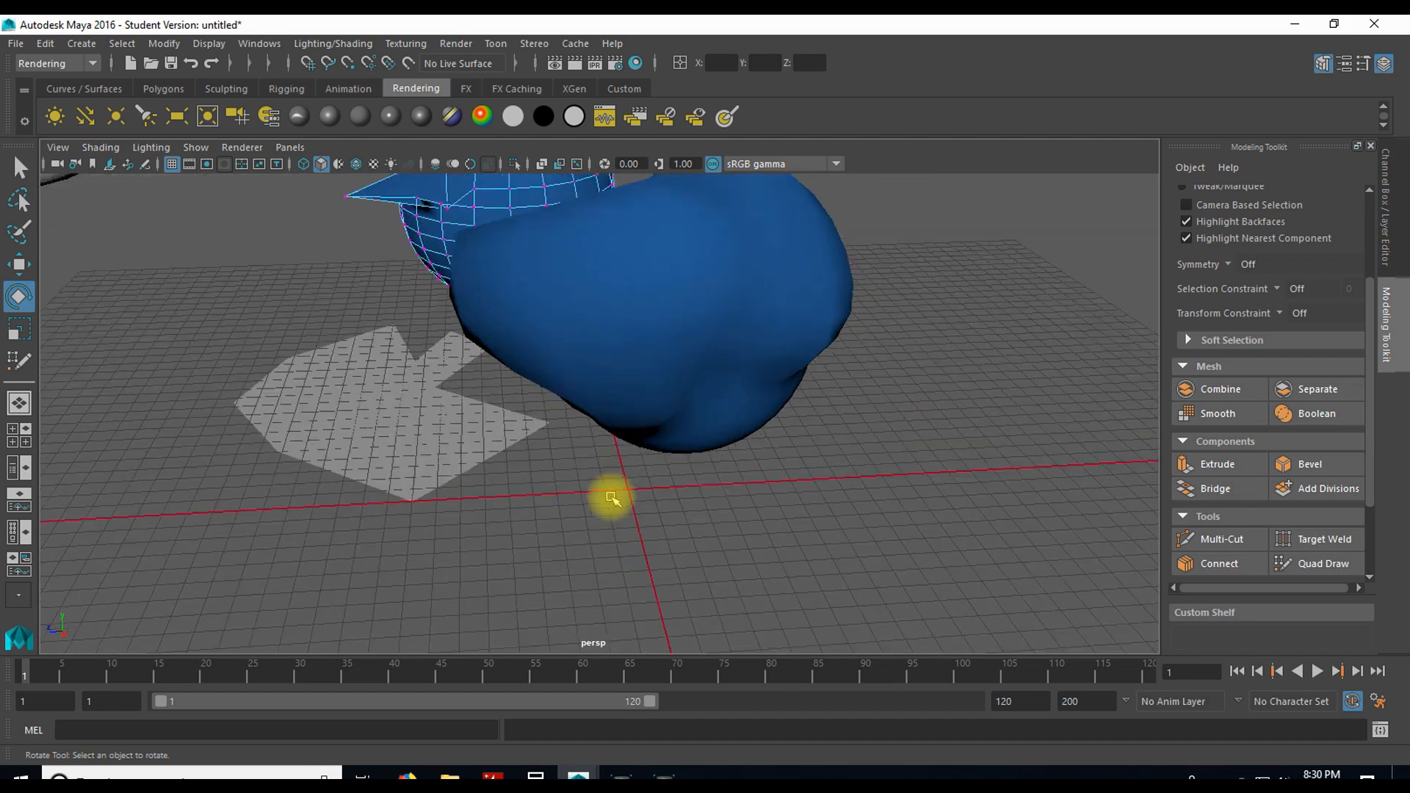
scroll(610, 497, "down", 5)
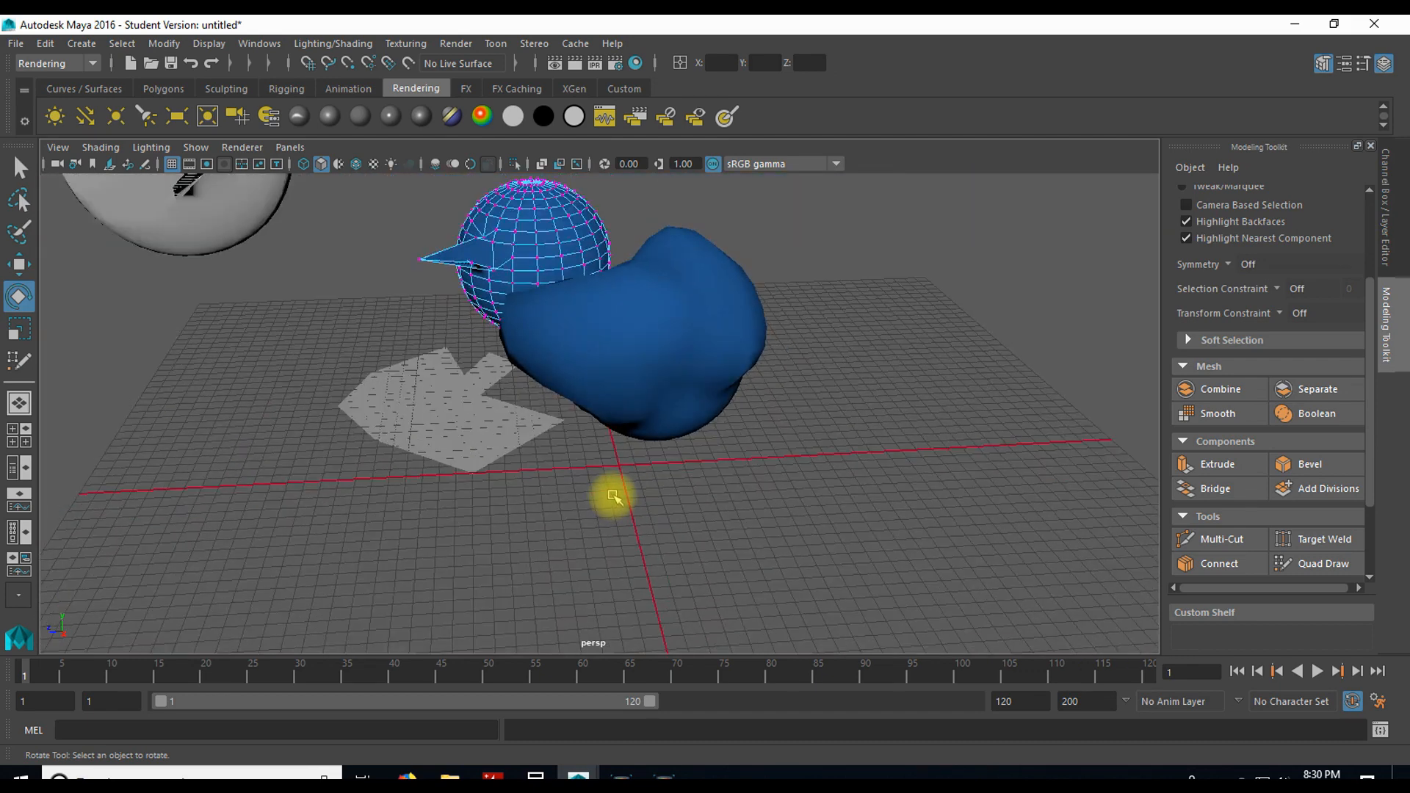
scroll(613, 497, "up", 4)
scroll(613, 497, "up", 1)
scroll(614, 497, "down", 1)
right_click_drag(613, 497, 572, 340, "alt")
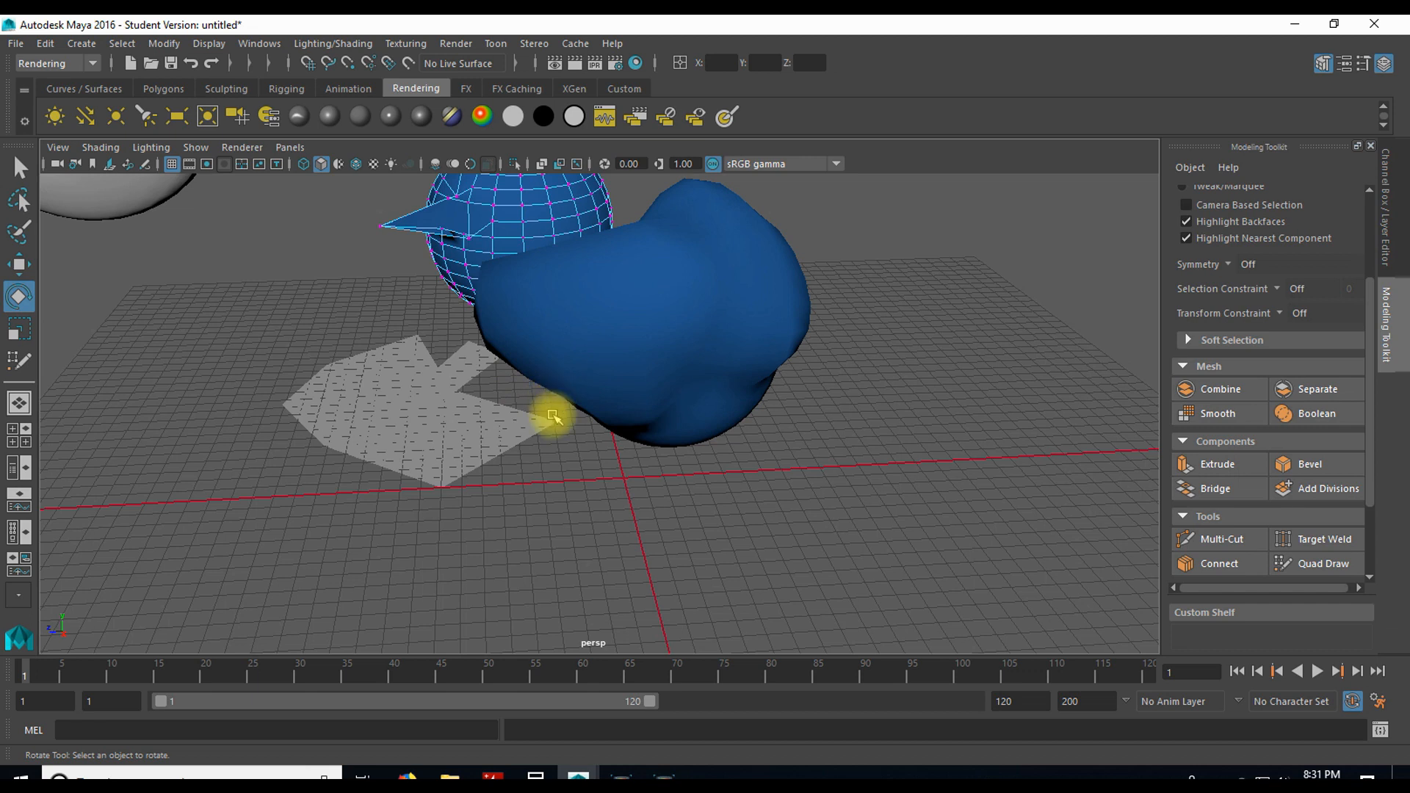
Step: Return the large lumpy sphere to object mode, rotate it to about 6, -41, 28 degrees, and scale it up slightly
key("q")
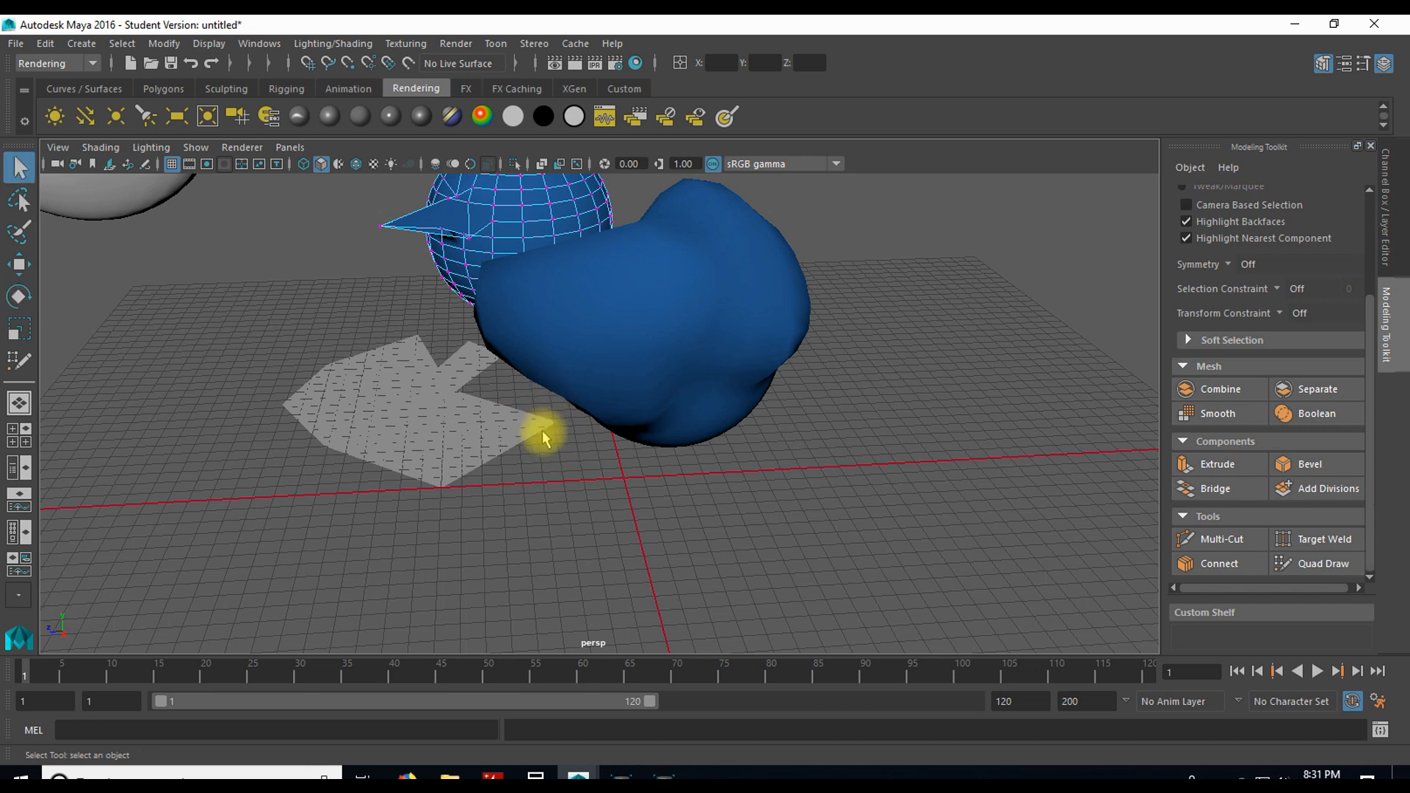
key("w")
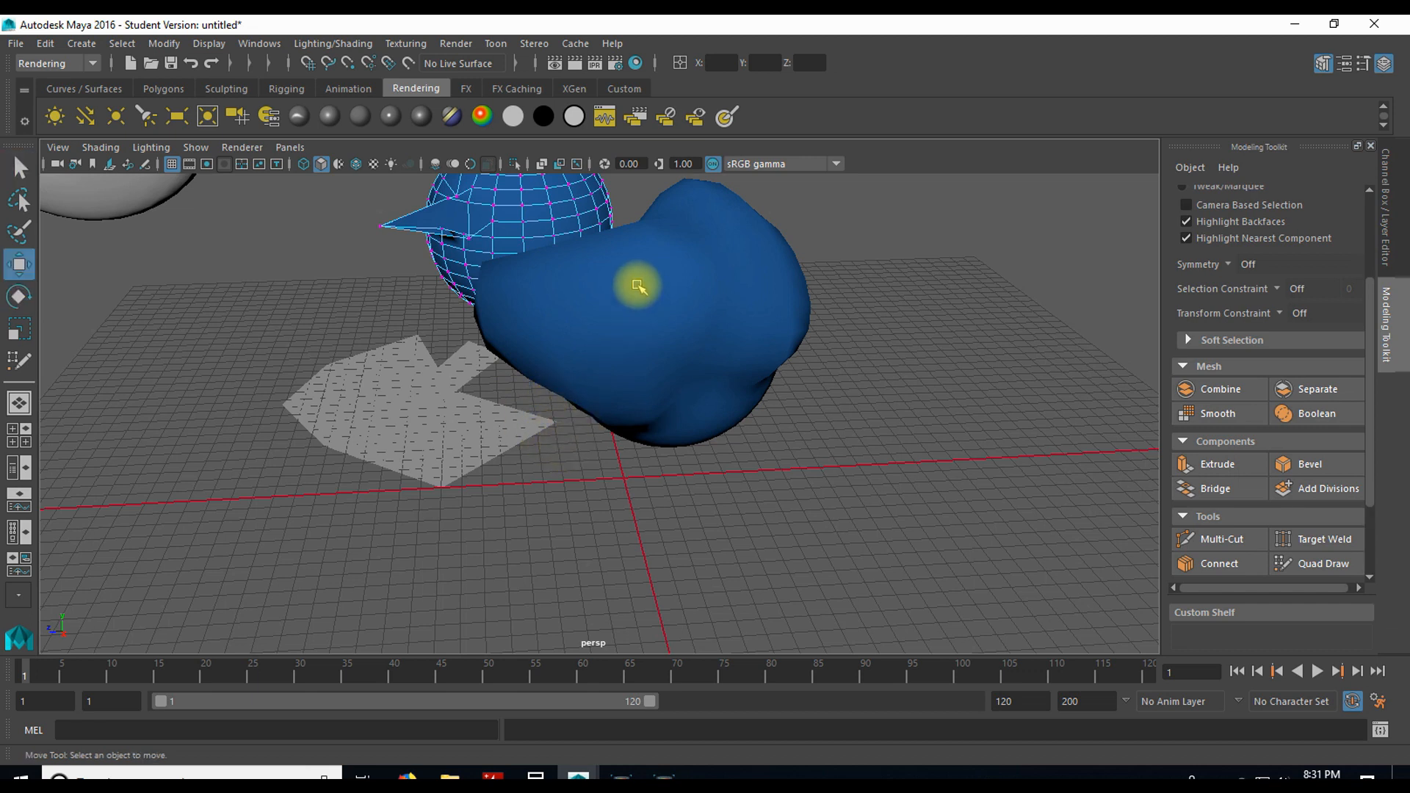
right_click_drag(576, 288, 620, 338)
left_click(621, 337)
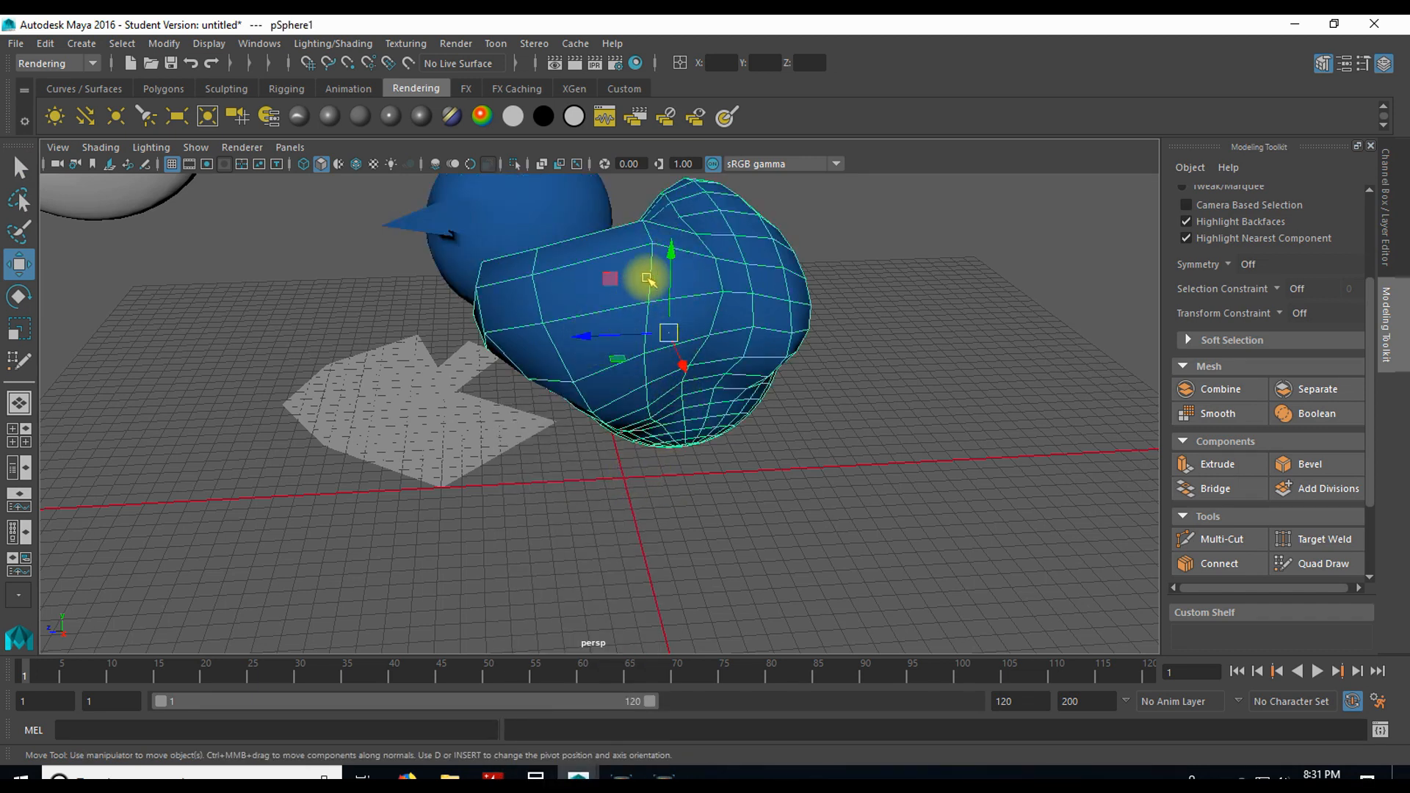
key("e")
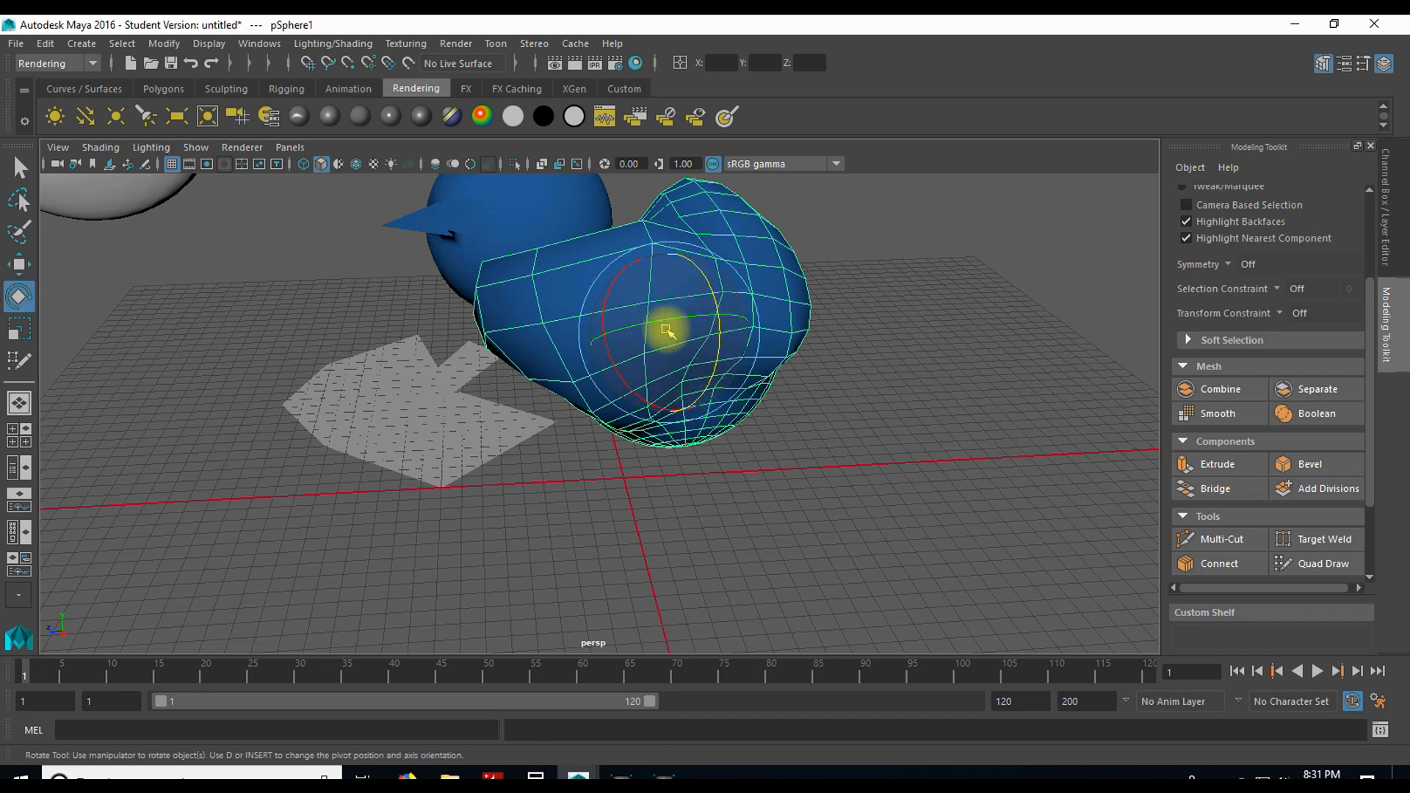
left_click_drag(649, 315, 656, 358)
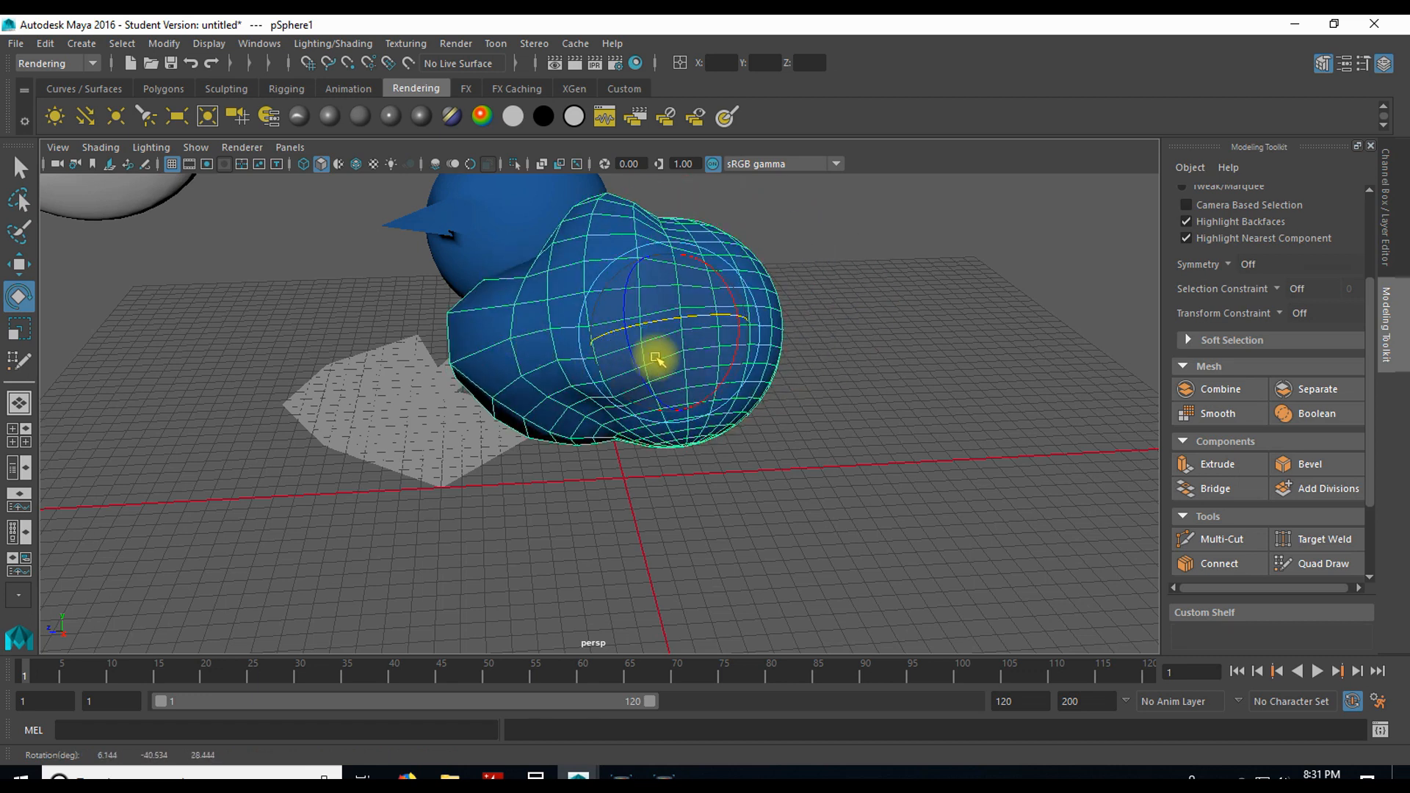
key("r")
left_click_drag(668, 332, 709, 333)
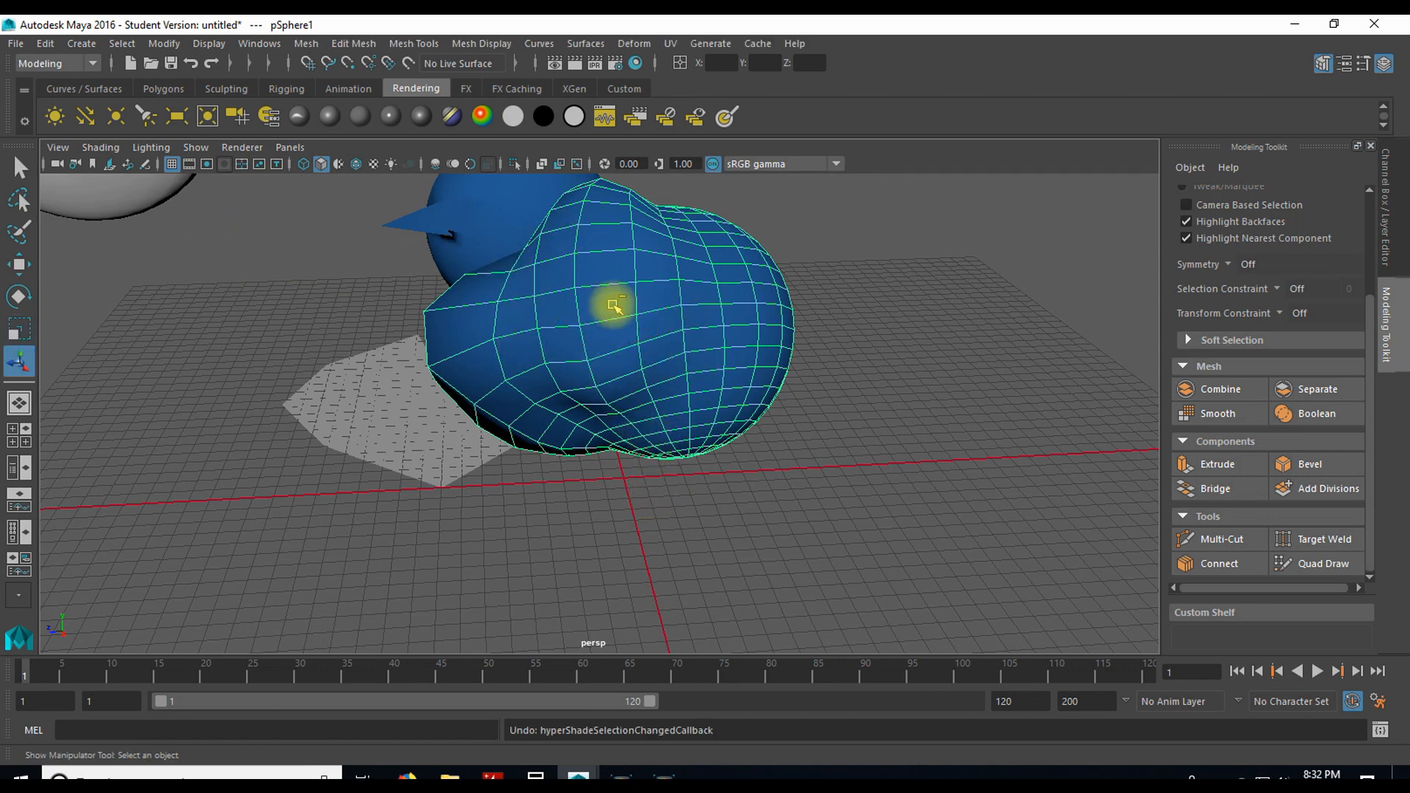
Step: Create a four-sided polygon on the ground grid beside the large lumpy sphere, on the side away from the grey polygon
left_click(390, 46)
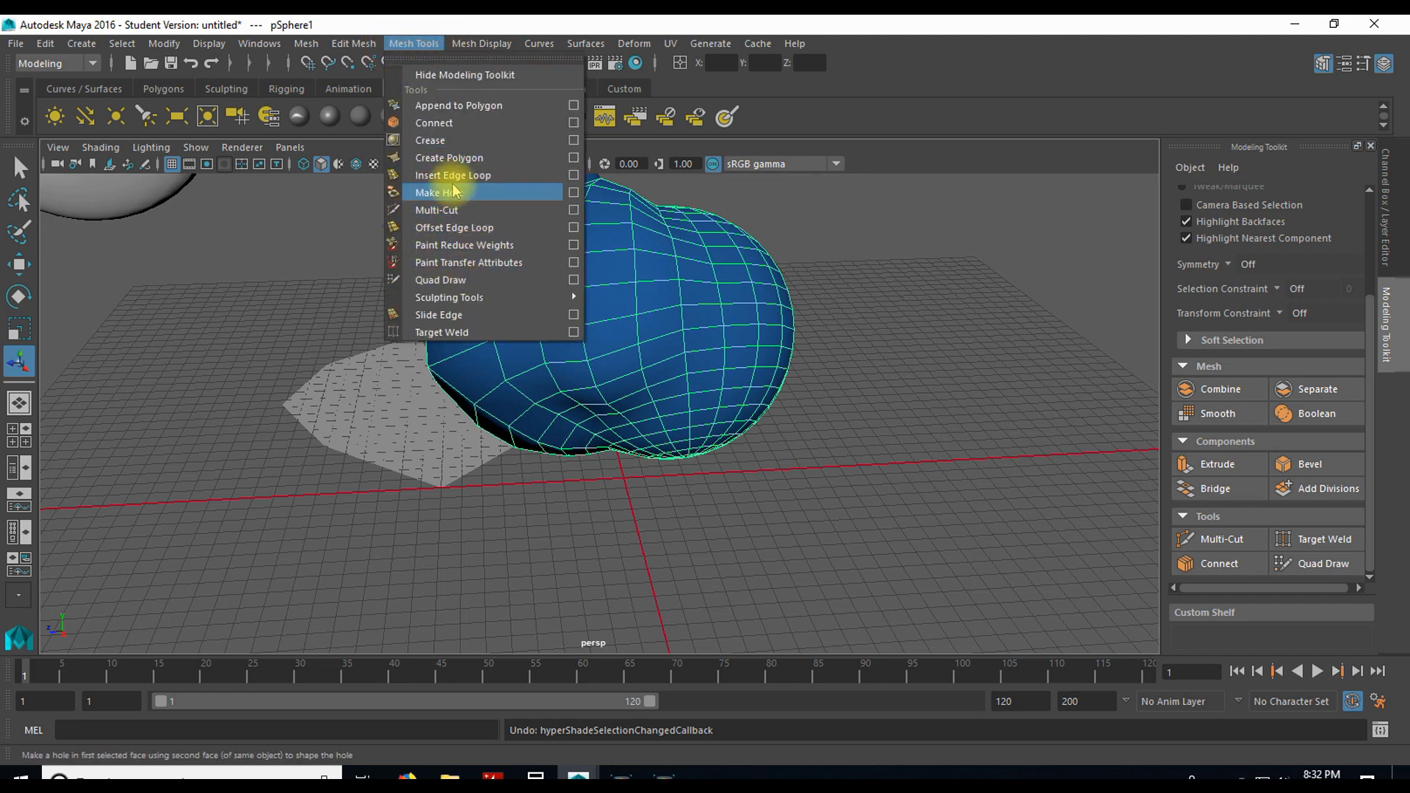
left_click(454, 157)
left_click(840, 392)
left_click(886, 516)
left_click(1043, 471)
left_click(979, 373)
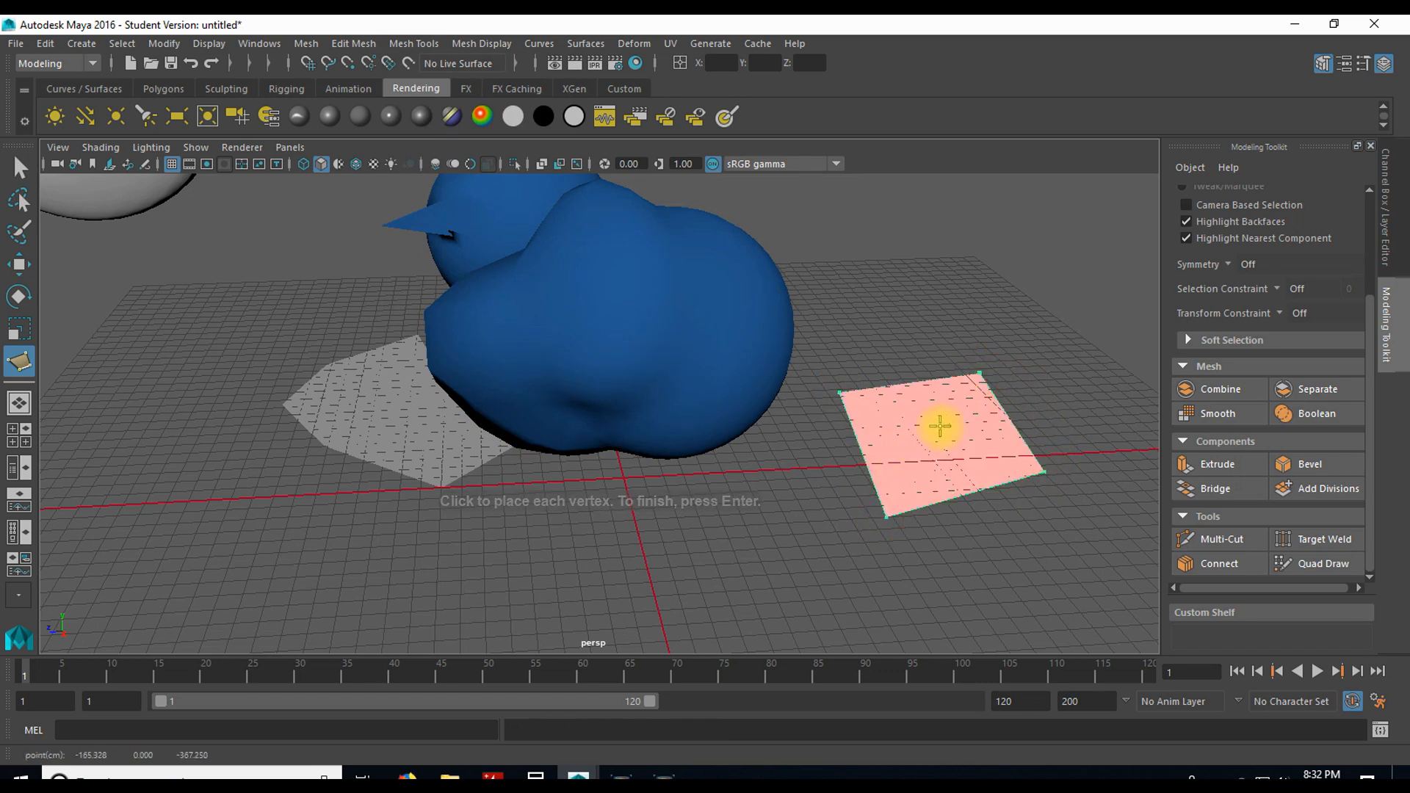
key("Return")
key("r")
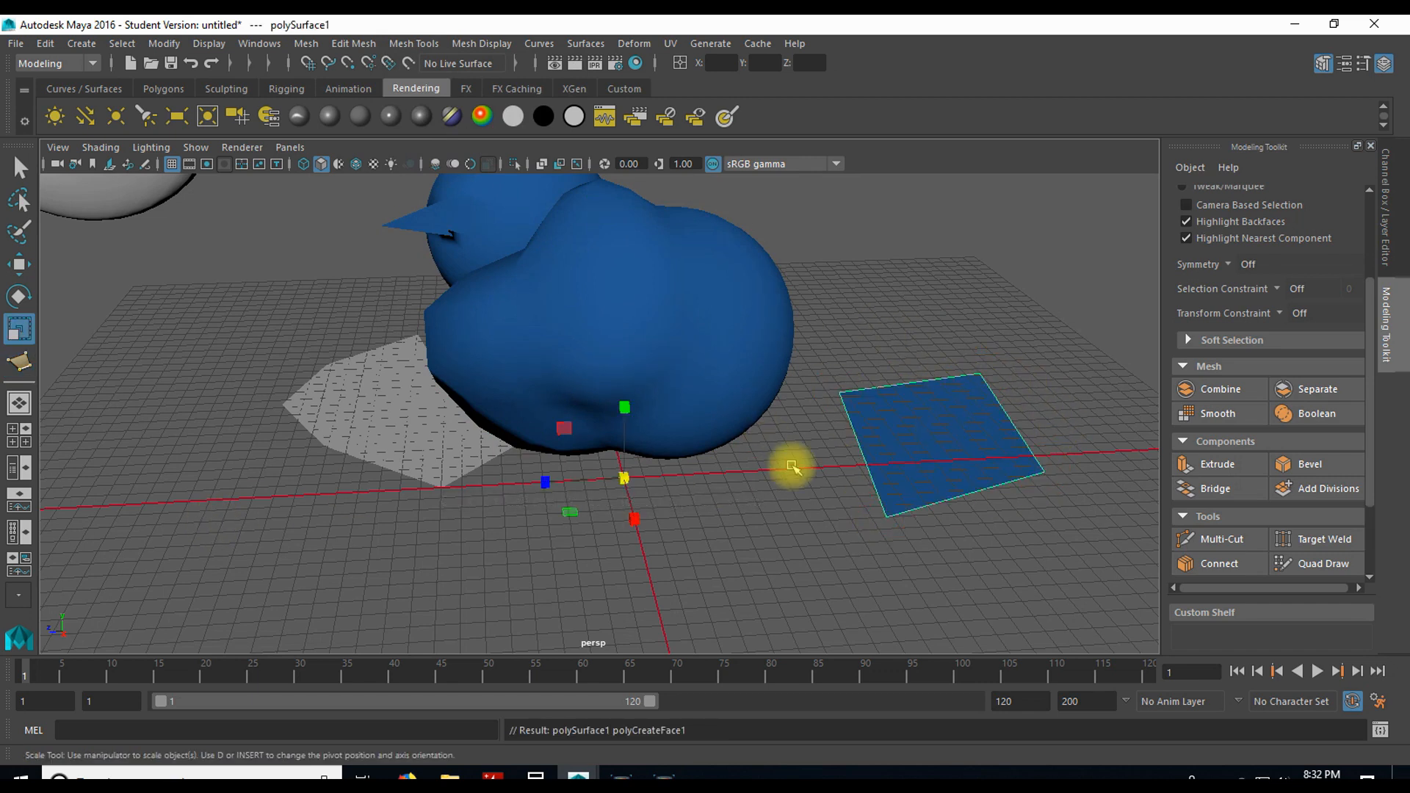
key("y")
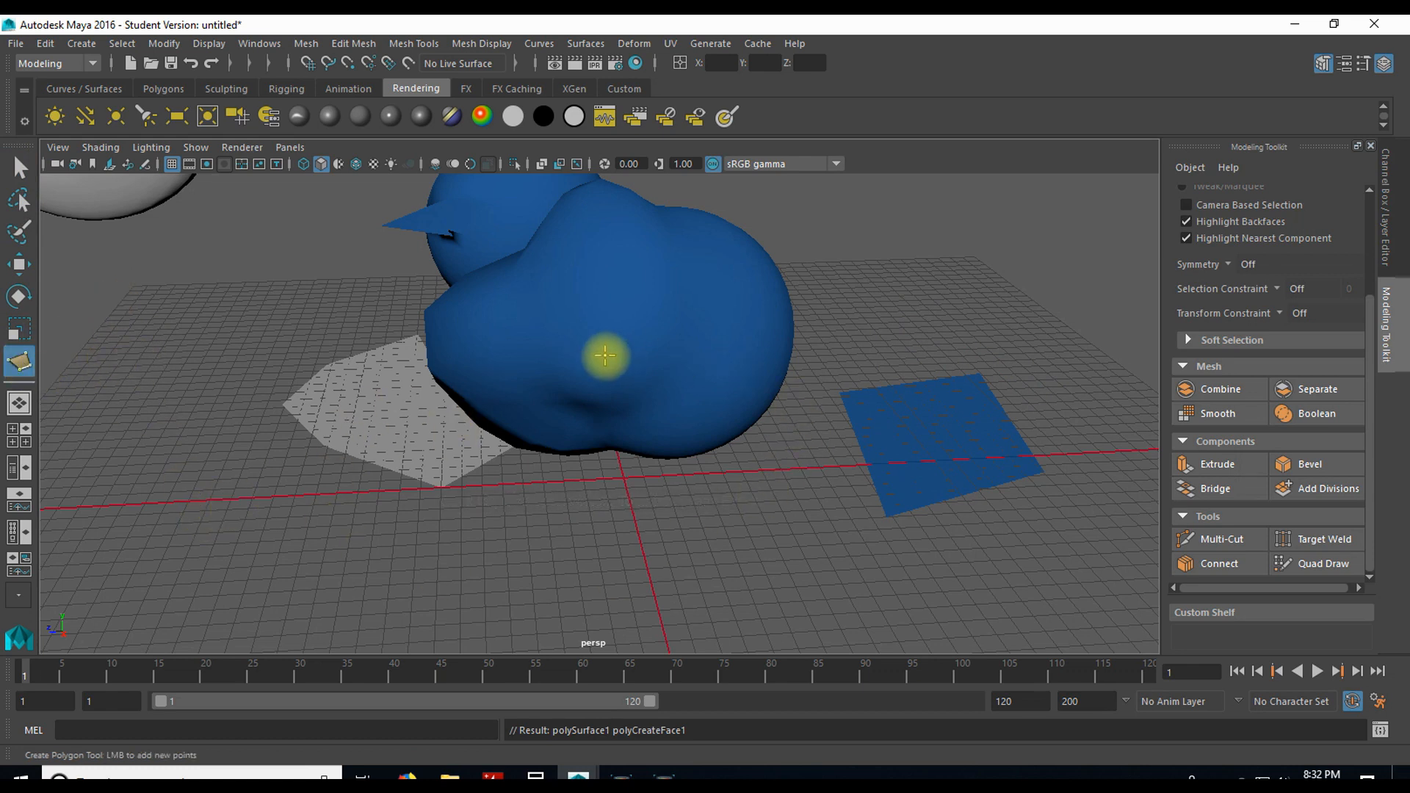
Step: Select the large lumpy sphere and bevel all its edges with a fraction of 0.5 and 1 segment
key("q")
left_click(683, 312)
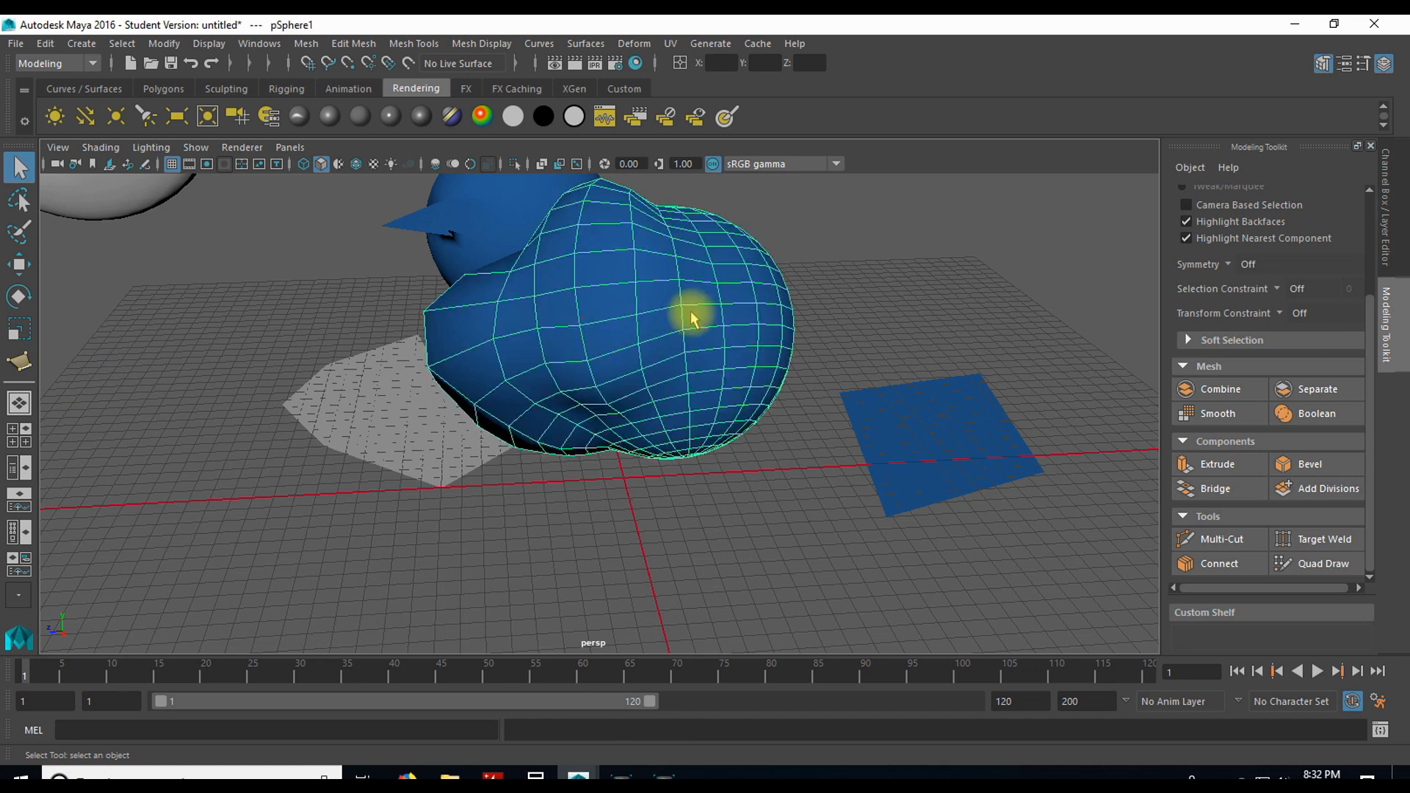
left_click(354, 43)
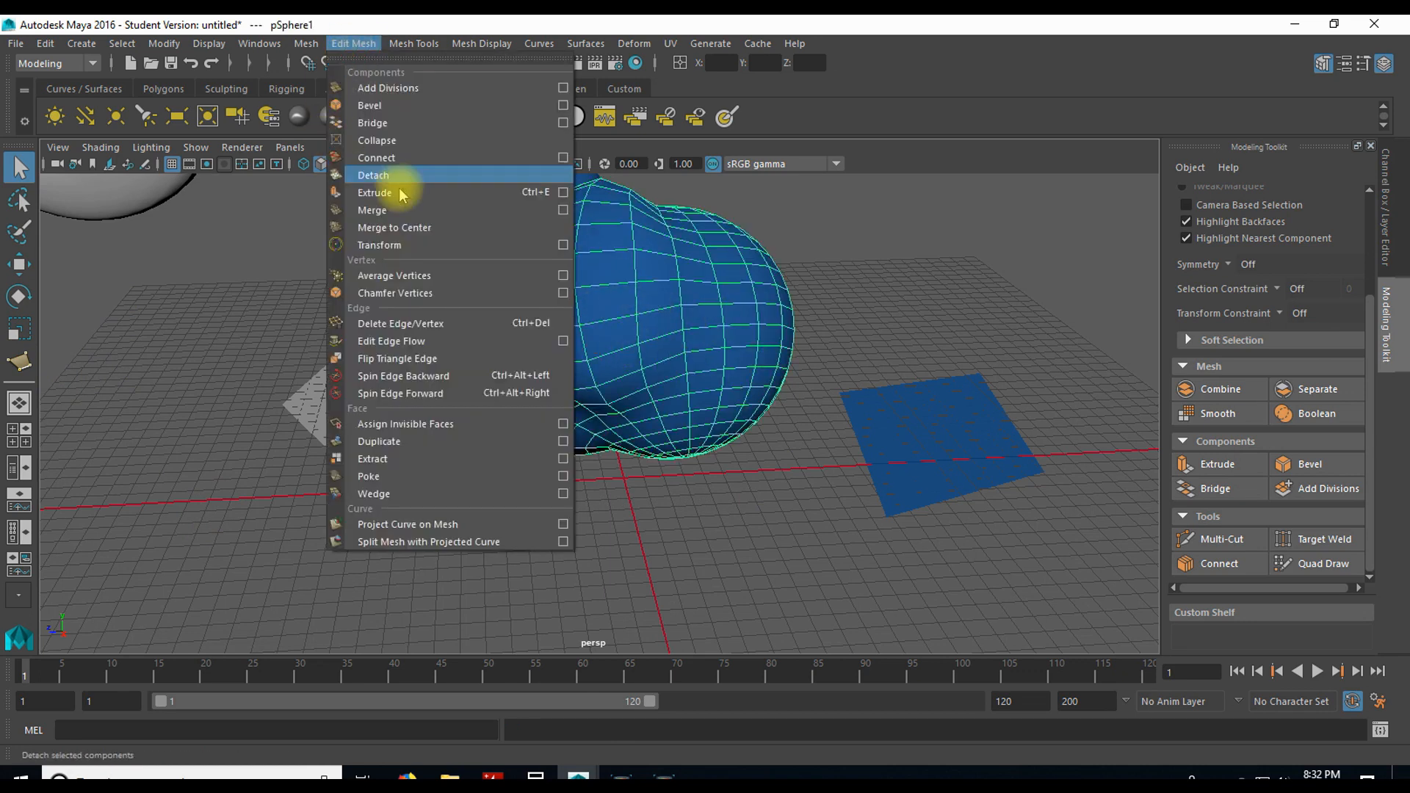
left_click(370, 105)
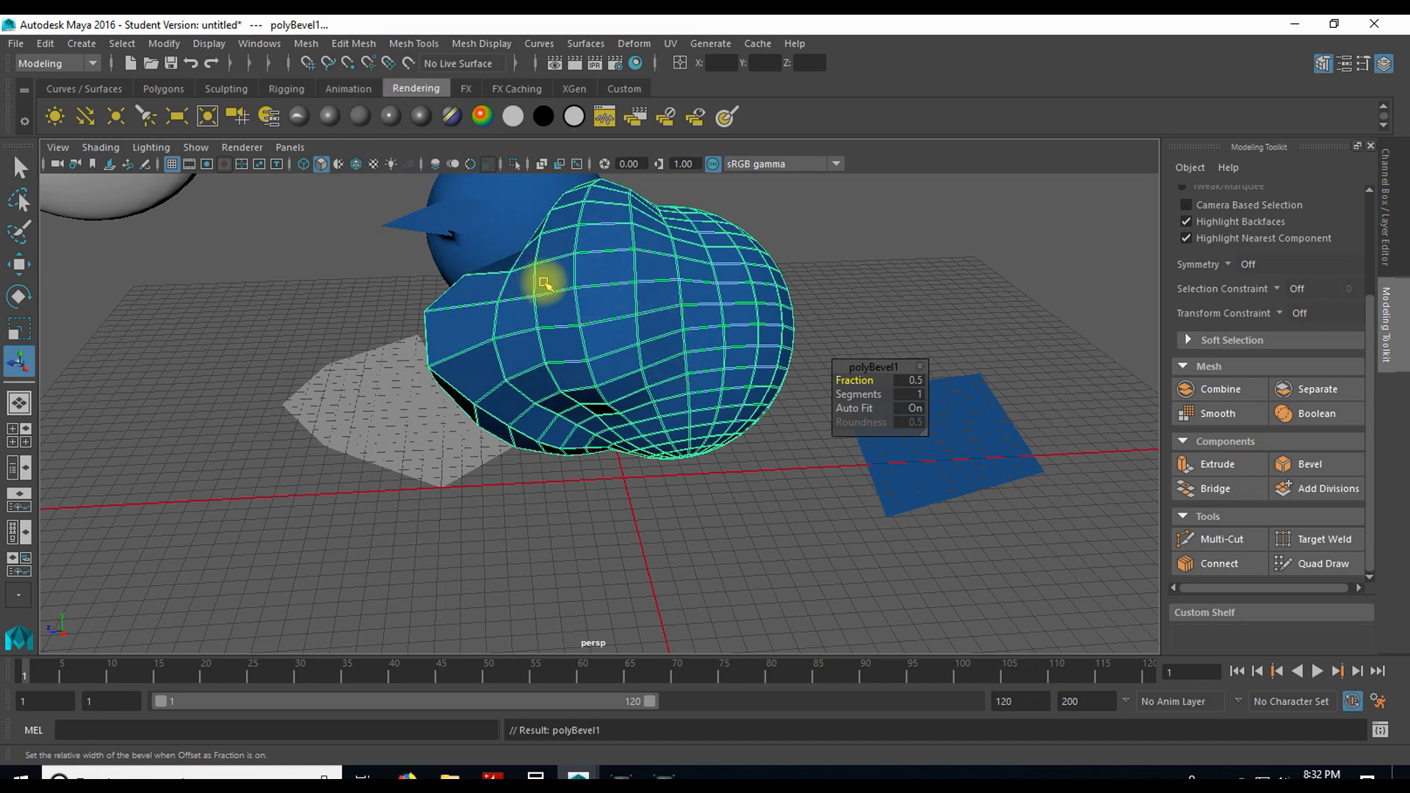
Step: Bevel the spiked sphere with a fraction of 0.5 and 1 segment, and inspect it up close
left_click(494, 210)
left_click_drag(494, 211, 553, 242, "alt")
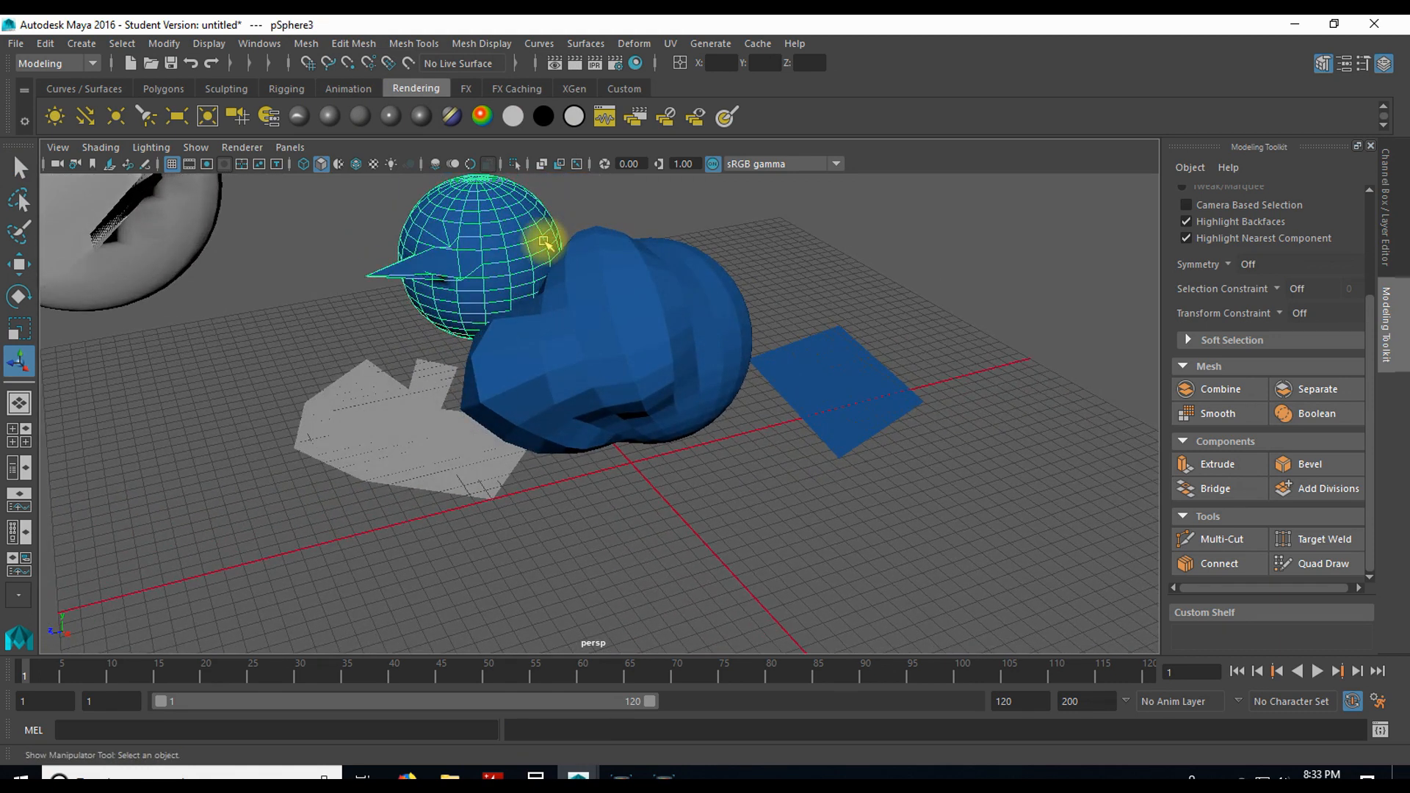
key("ctrl+b")
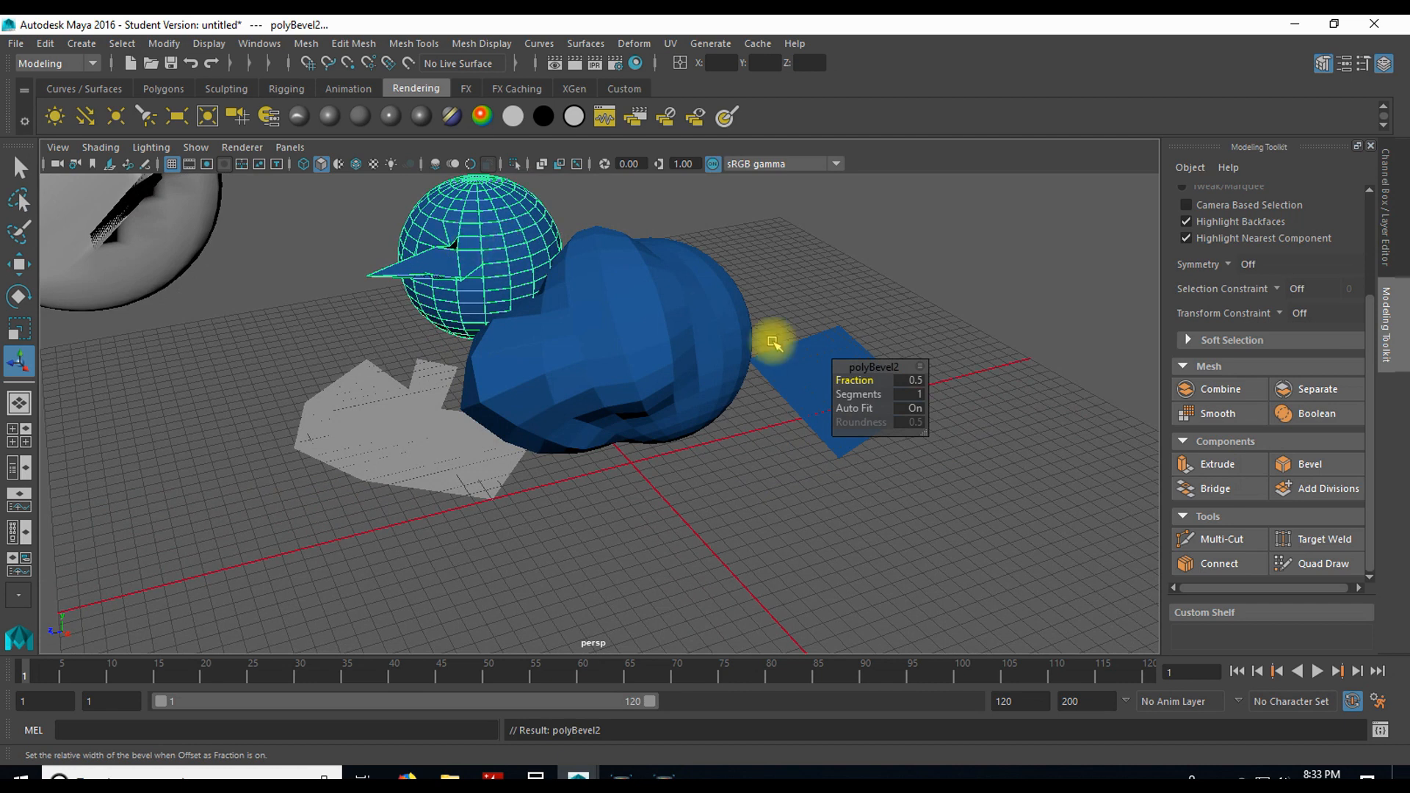
scroll(472, 267, "up", 5)
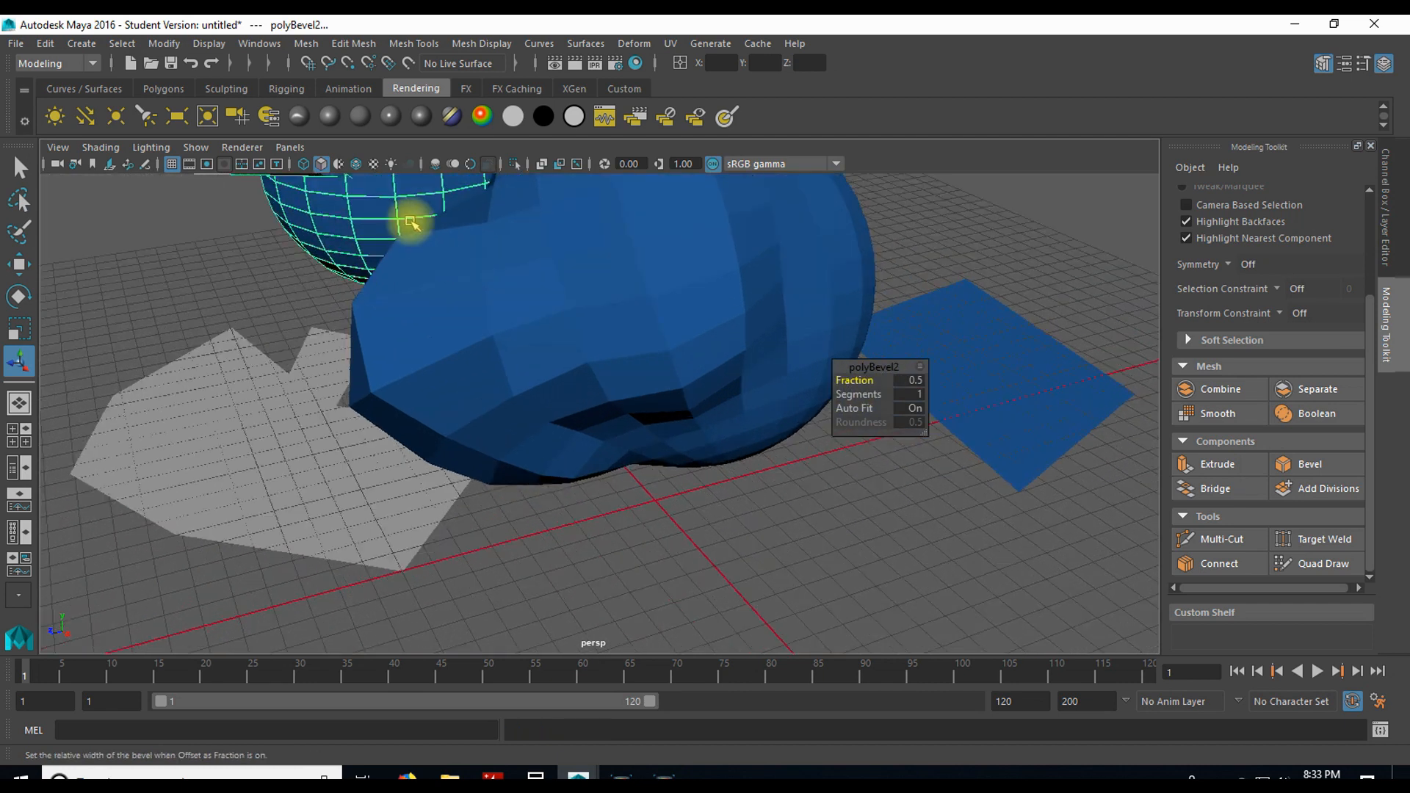
scroll(378, 216, "down", 5)
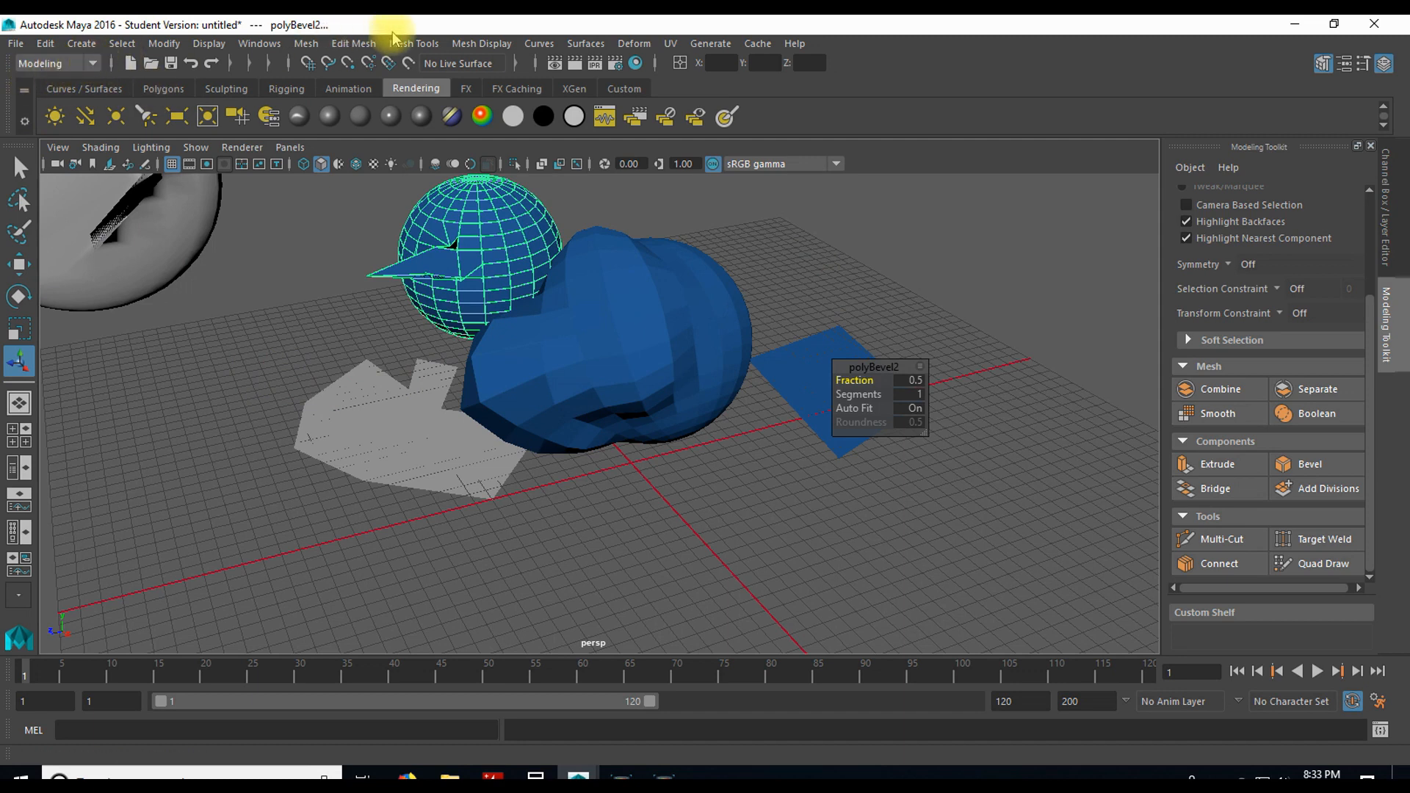
Step: Put the large lumpy sphere in vertex mode and move one front vertex to about -7, 203, 68 cm
right_click_drag(602, 297, 512, 301)
left_click(574, 310)
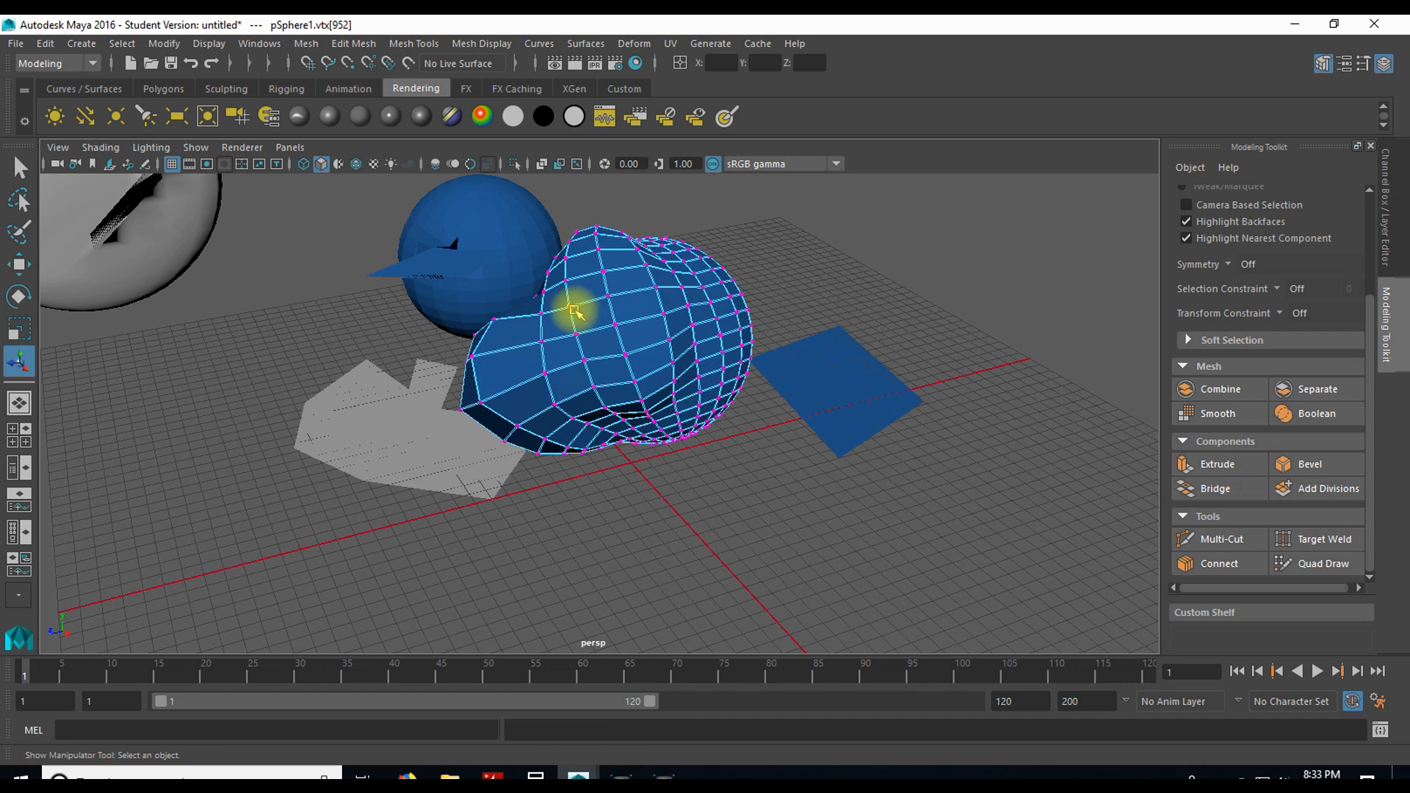
key("w")
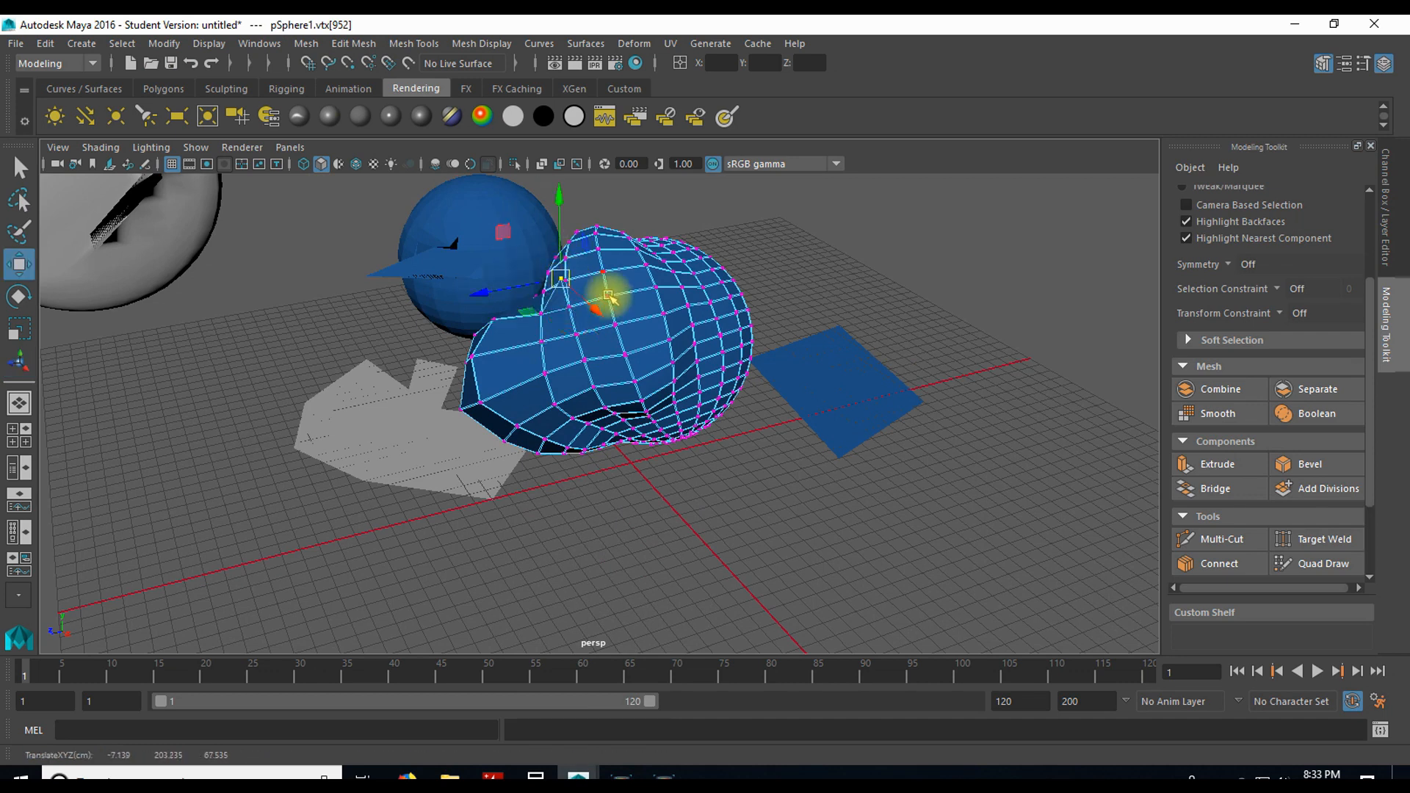
Step: Switch the large lumpy sphere to edge mode and move one edge in the middle of its front
right_click(601, 294)
right_click_drag(614, 300, 646, 266)
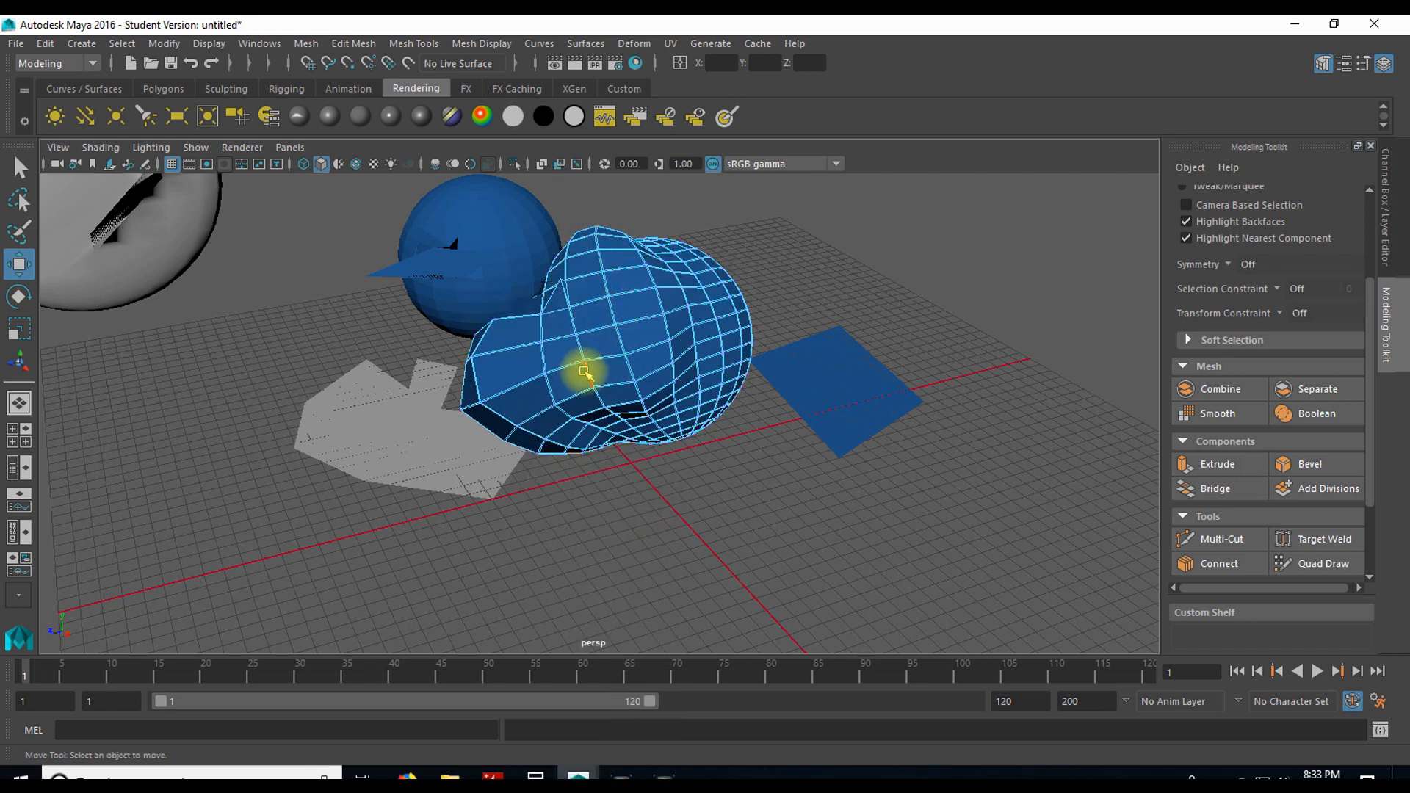
scroll(608, 347, "up", 2)
left_click(606, 342)
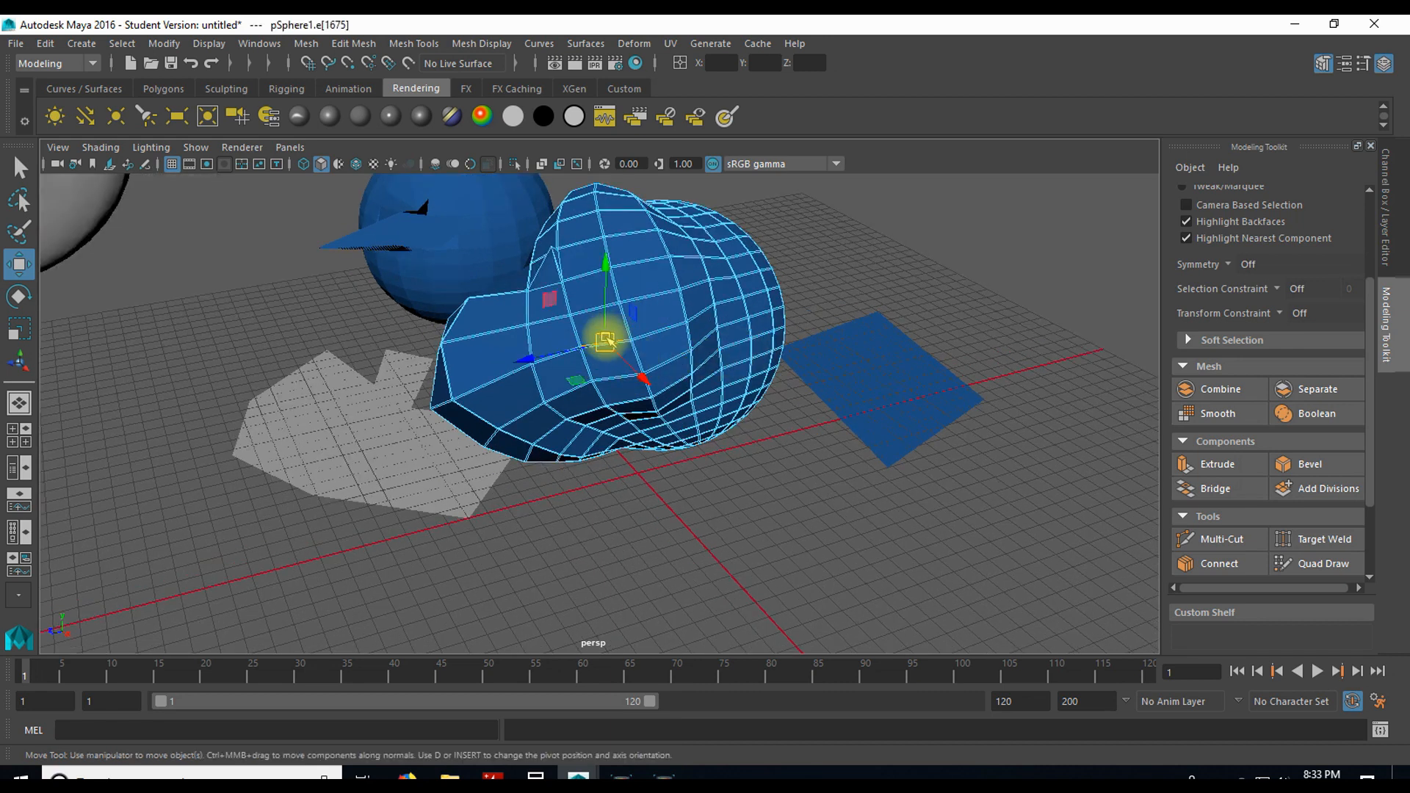
left_click_drag(605, 340, 697, 290)
Step: Scale and rotate the selected front edge of the large lumpy sphere
key("r")
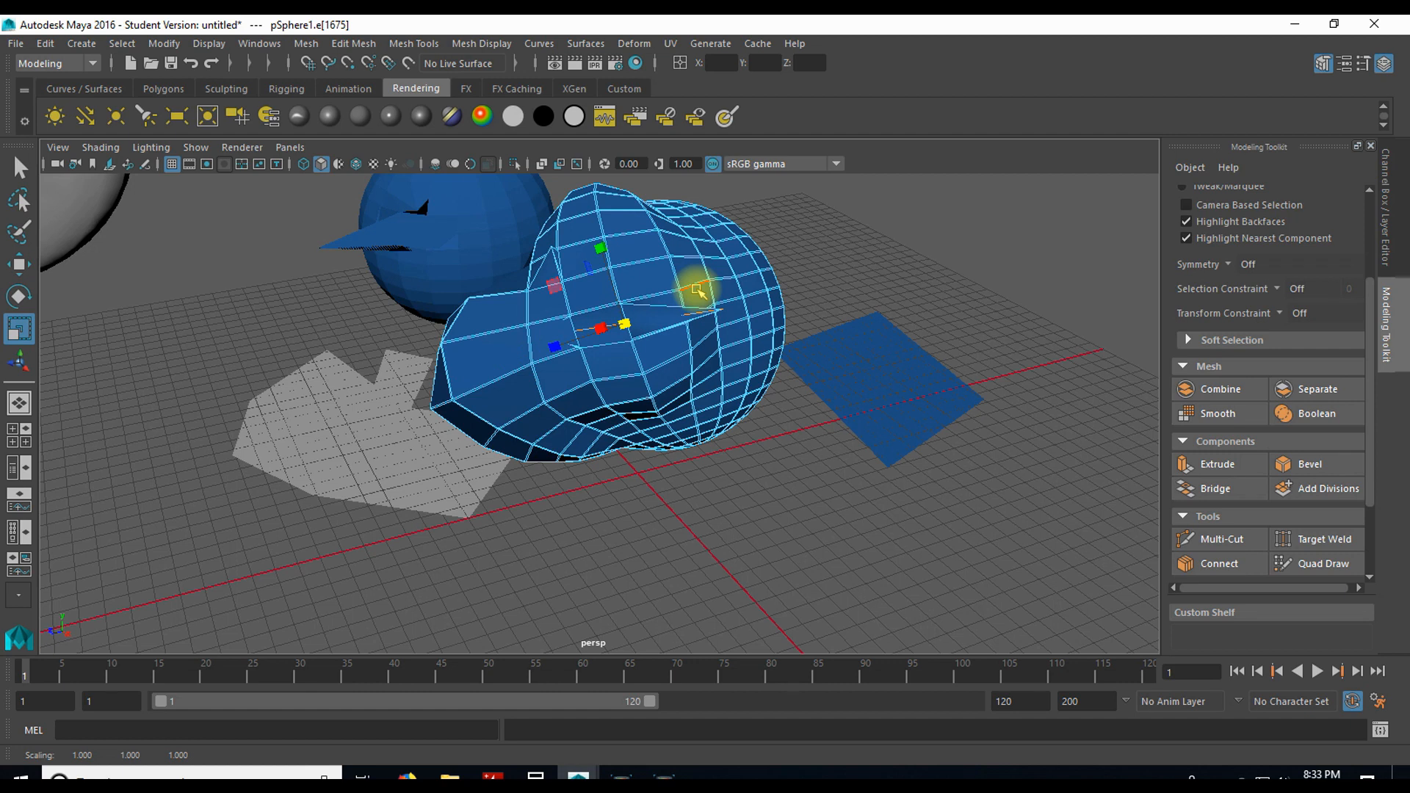
key("e")
left_click_drag(686, 289, 659, 297)
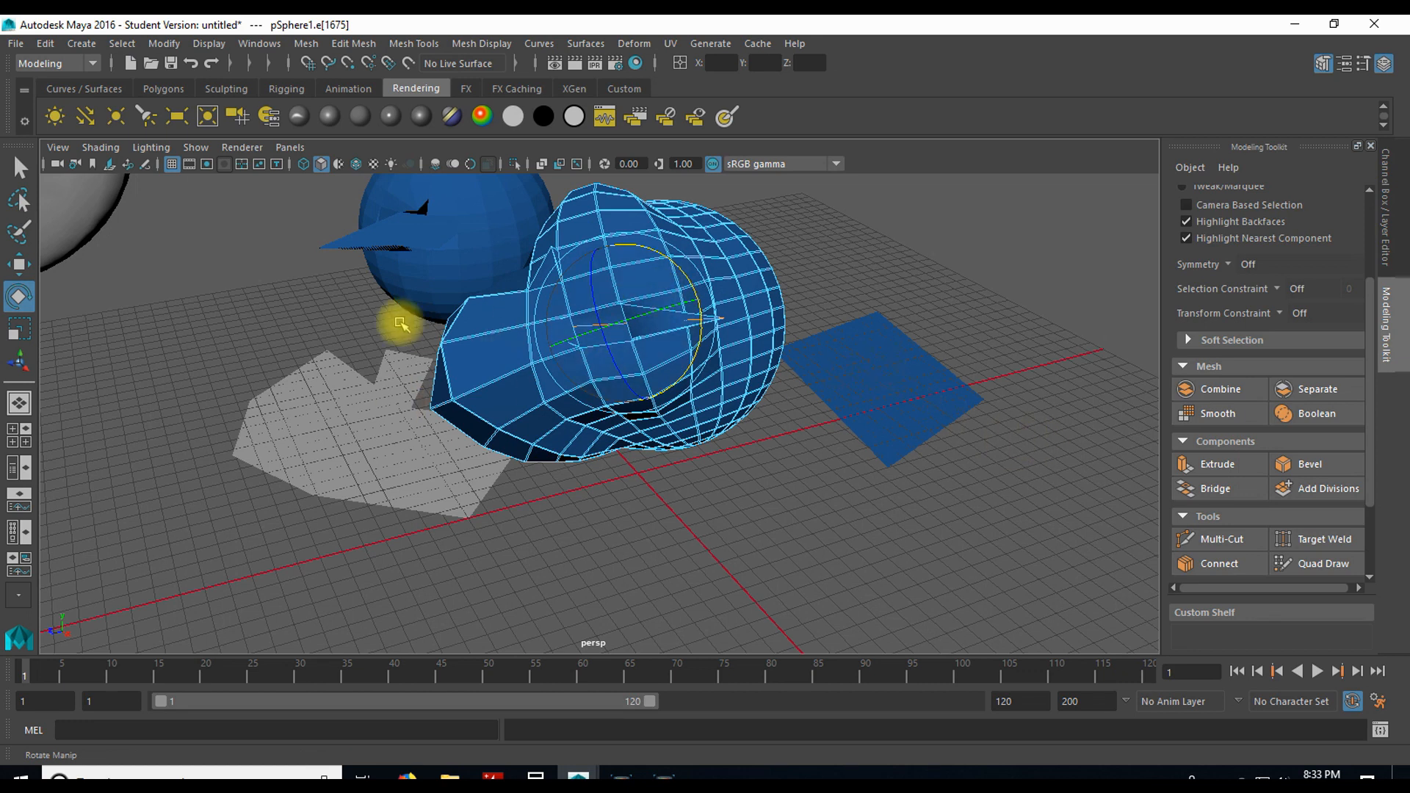
Step: Put the new four-sided polygon in vertex mode, select its two nearest corner vertices, and rotate them slightly together
left_click(830, 399)
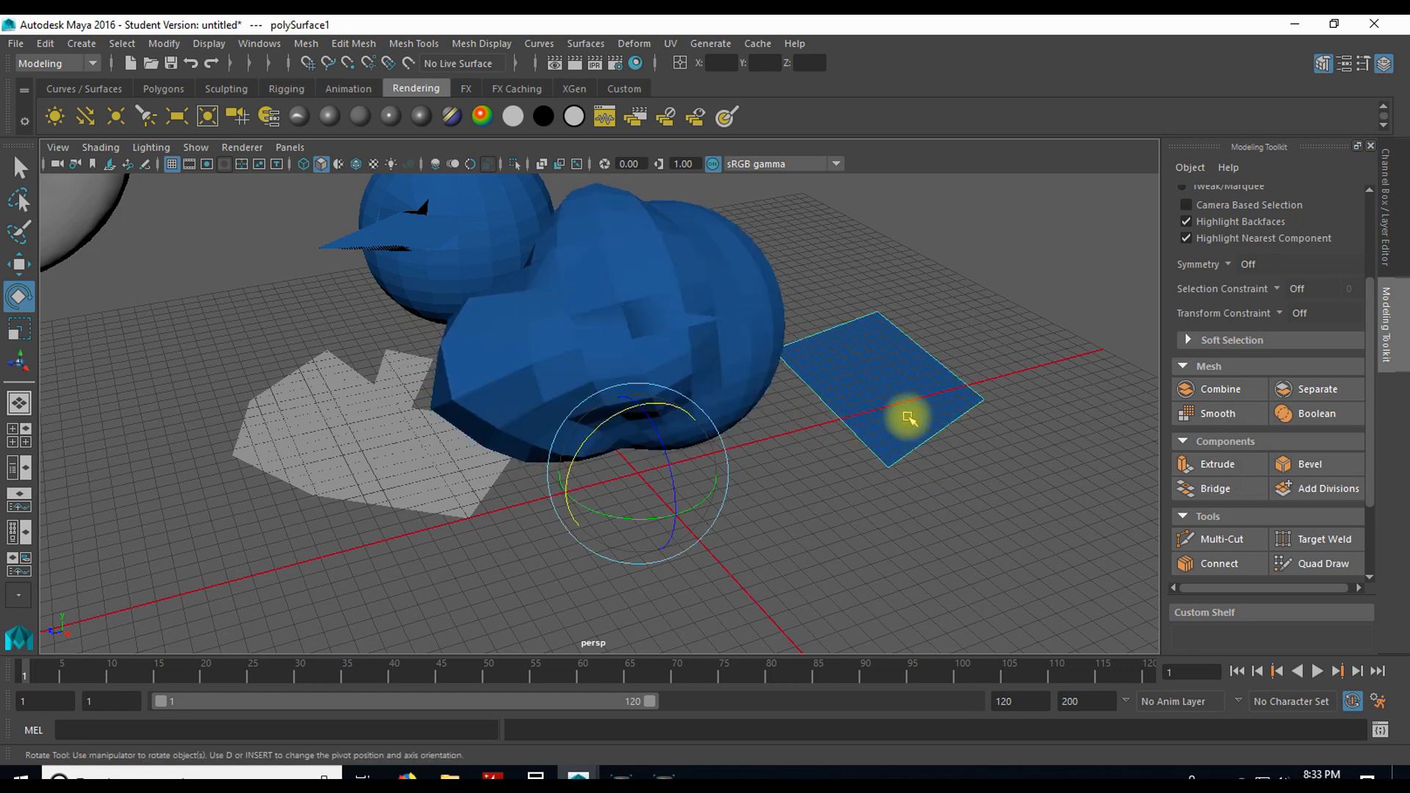
right_click_drag(895, 421, 812, 307)
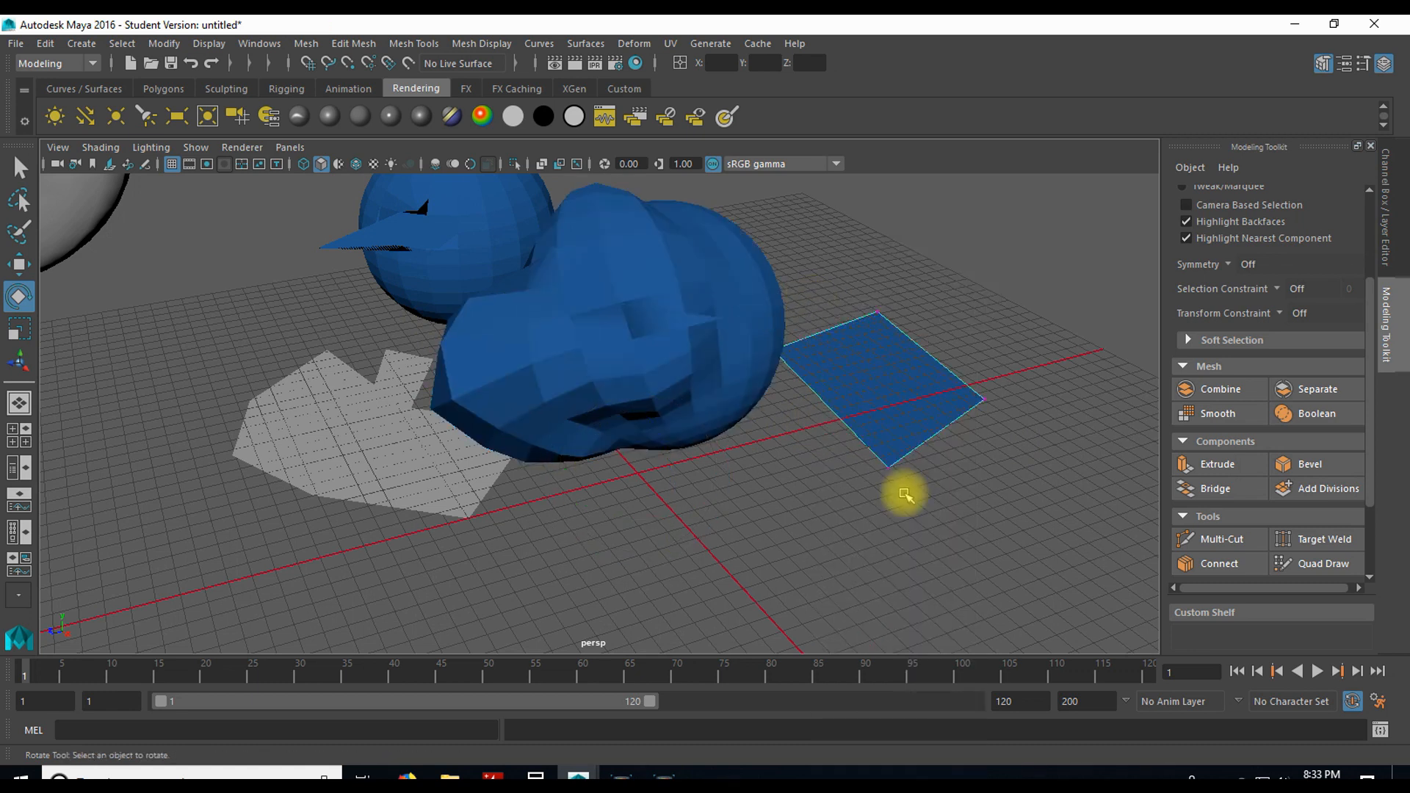
left_click(890, 463)
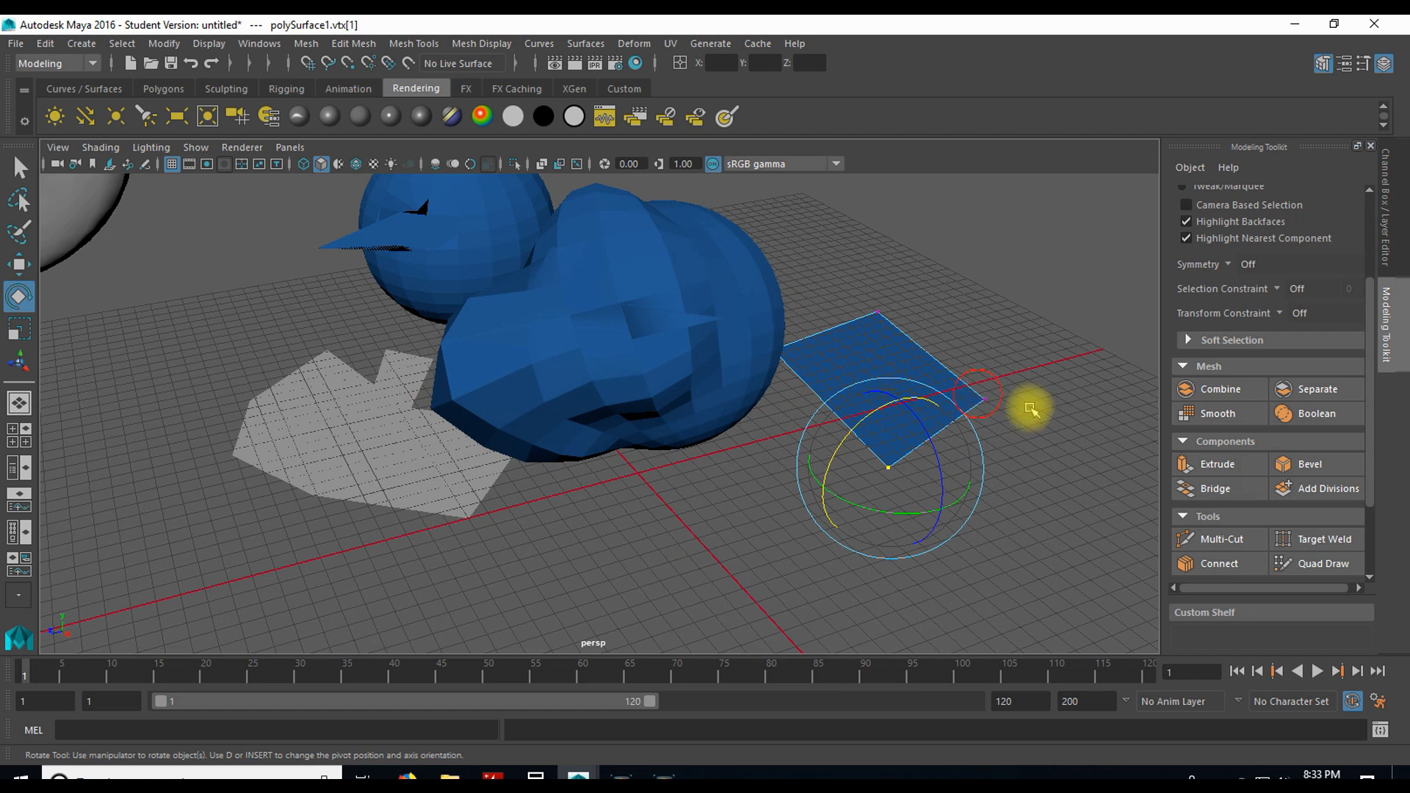
left_click(984, 399, "shift")
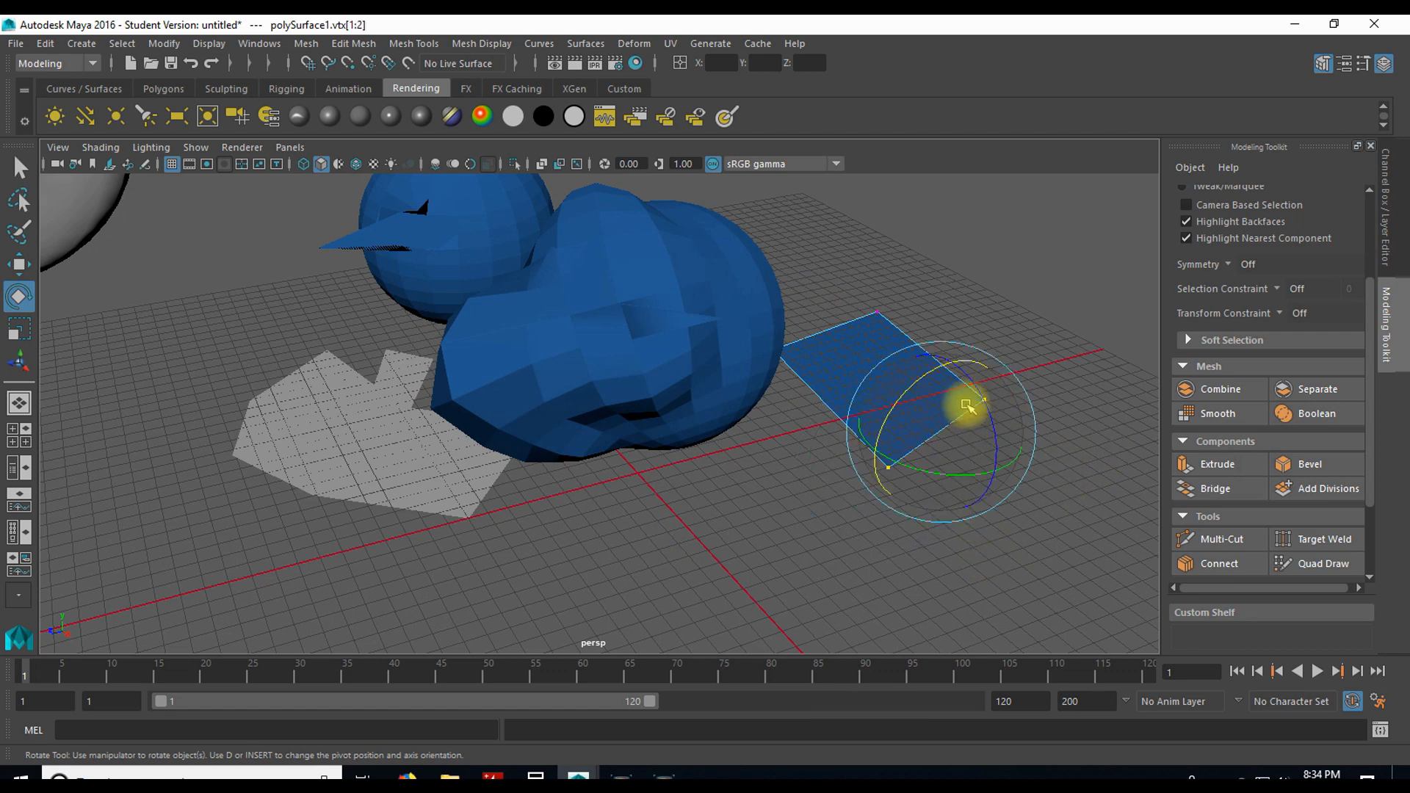
mouse_move(905, 395)
left_mouse_down()
mouse_move(951, 351)
mouse_move(874, 431)
mouse_move(935, 381)
mouse_move(906, 403)
left_mouse_up()
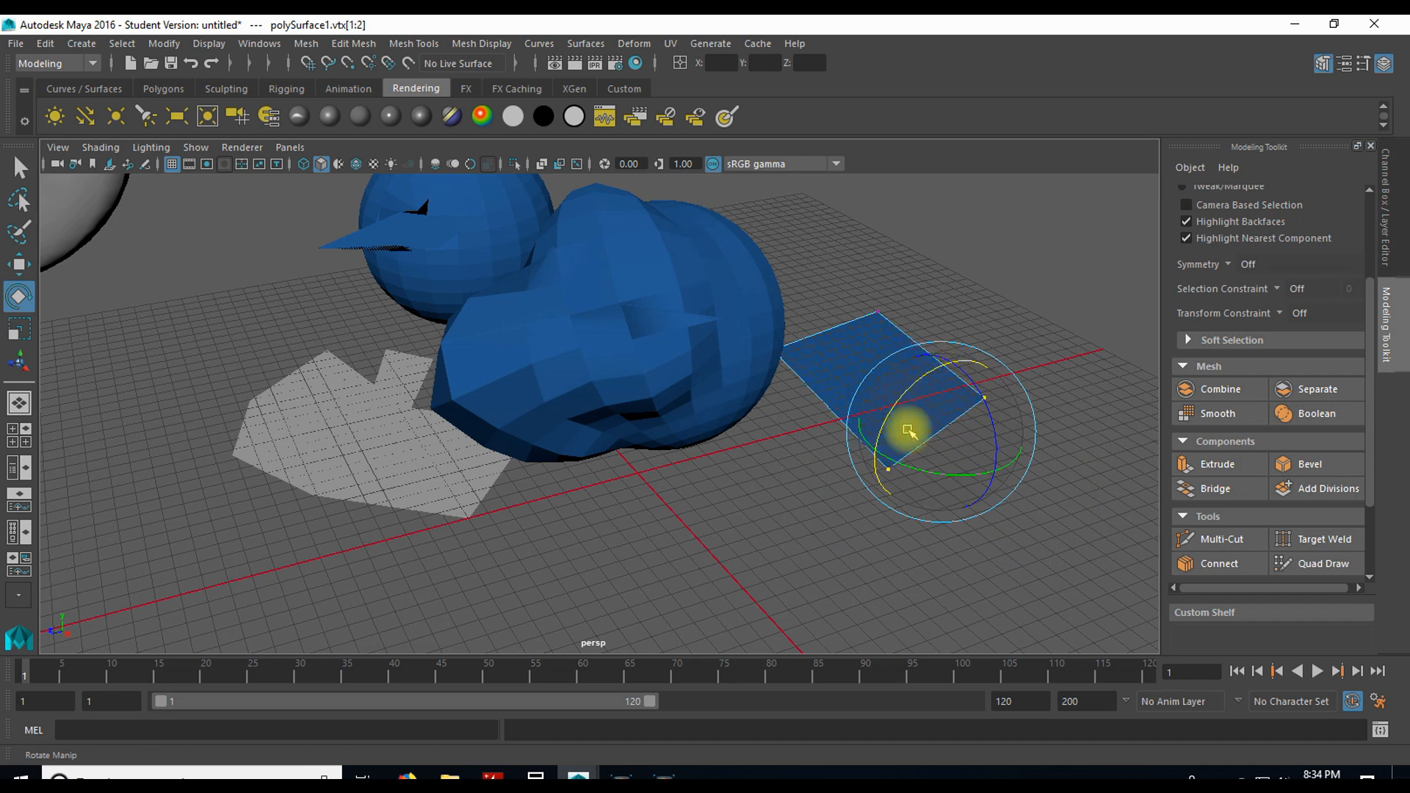
Step: Switch the four-sided polygon to edge mode, rotate its nearest edge, and select the opposite edge
right_click_drag(795, 648, 807, 251)
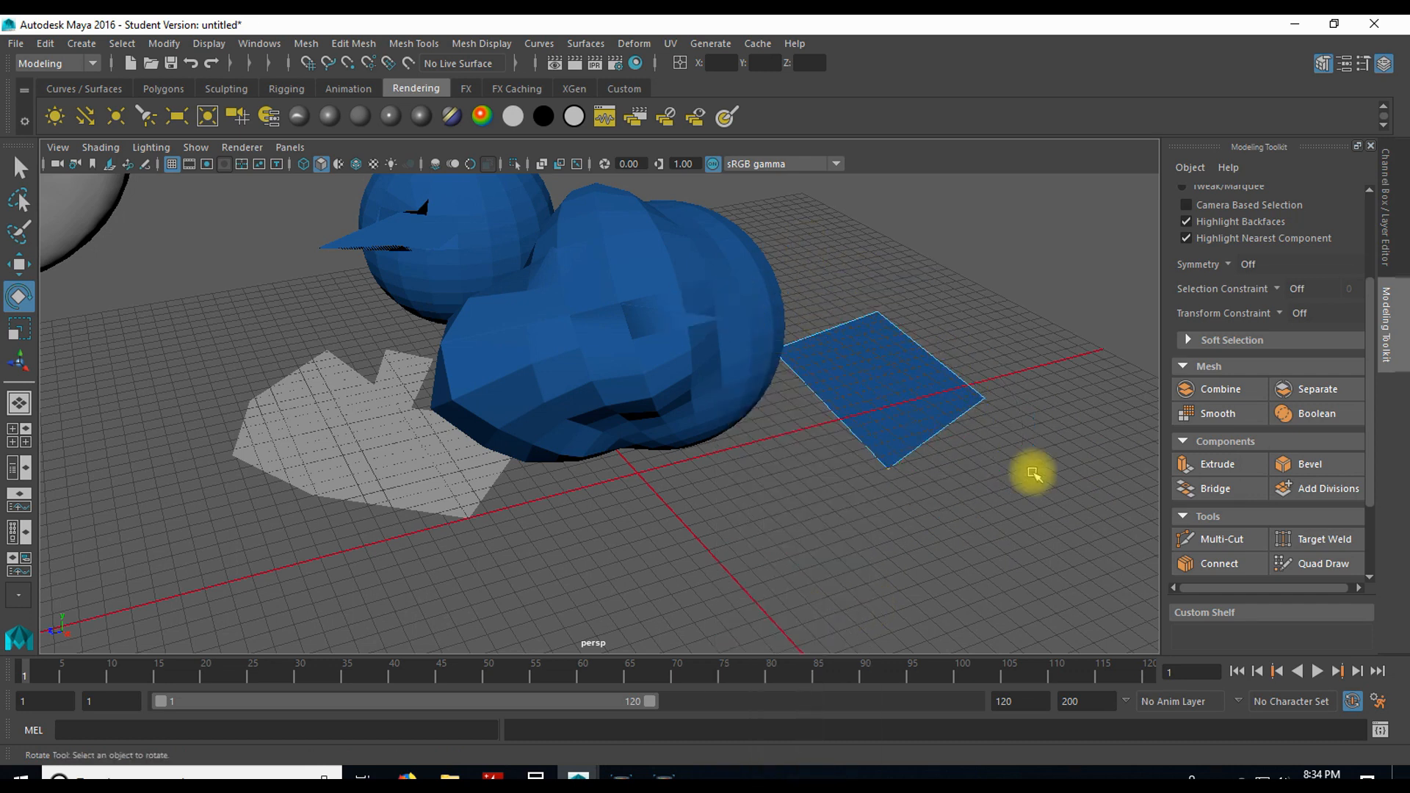
left_click(924, 433)
left_click_drag(924, 382, 913, 415)
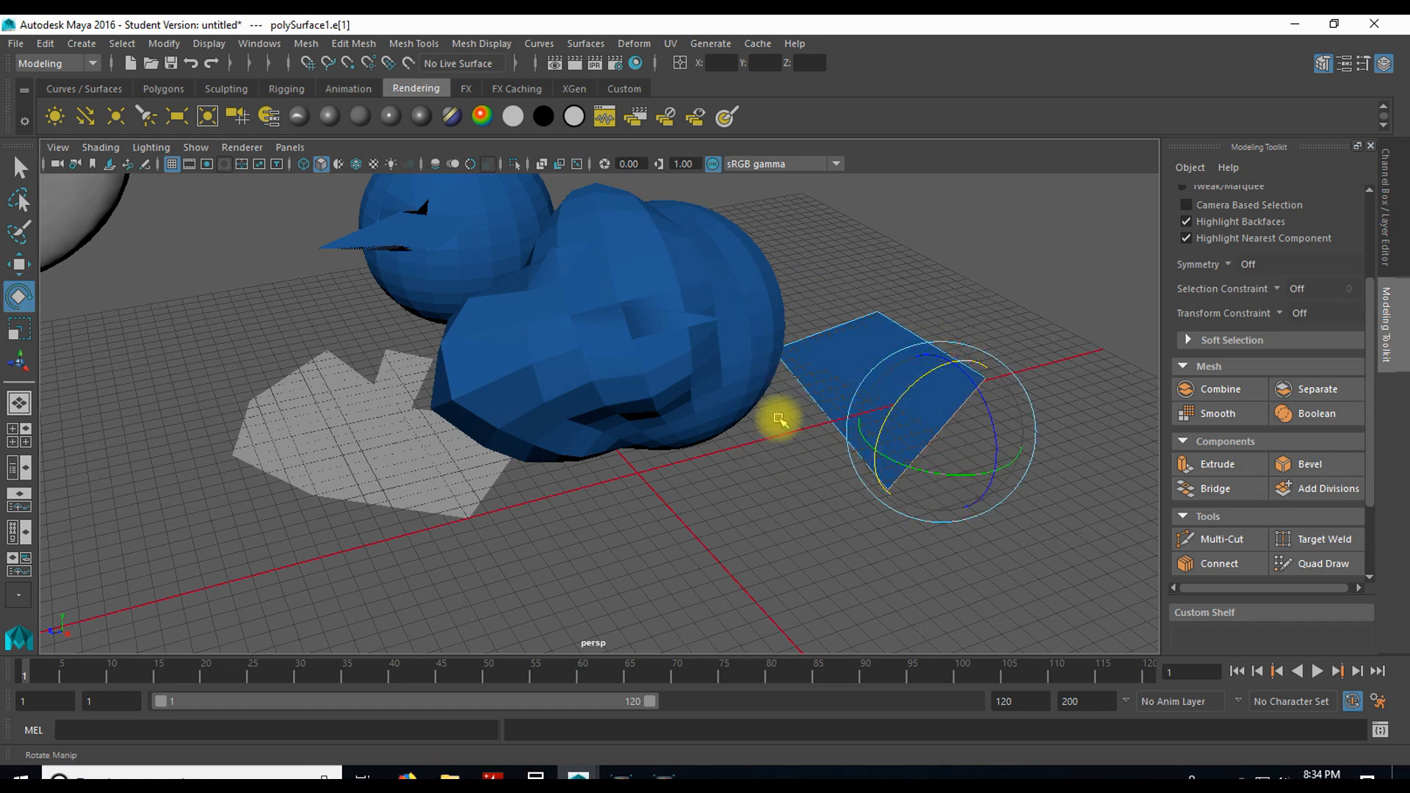
left_click(837, 355)
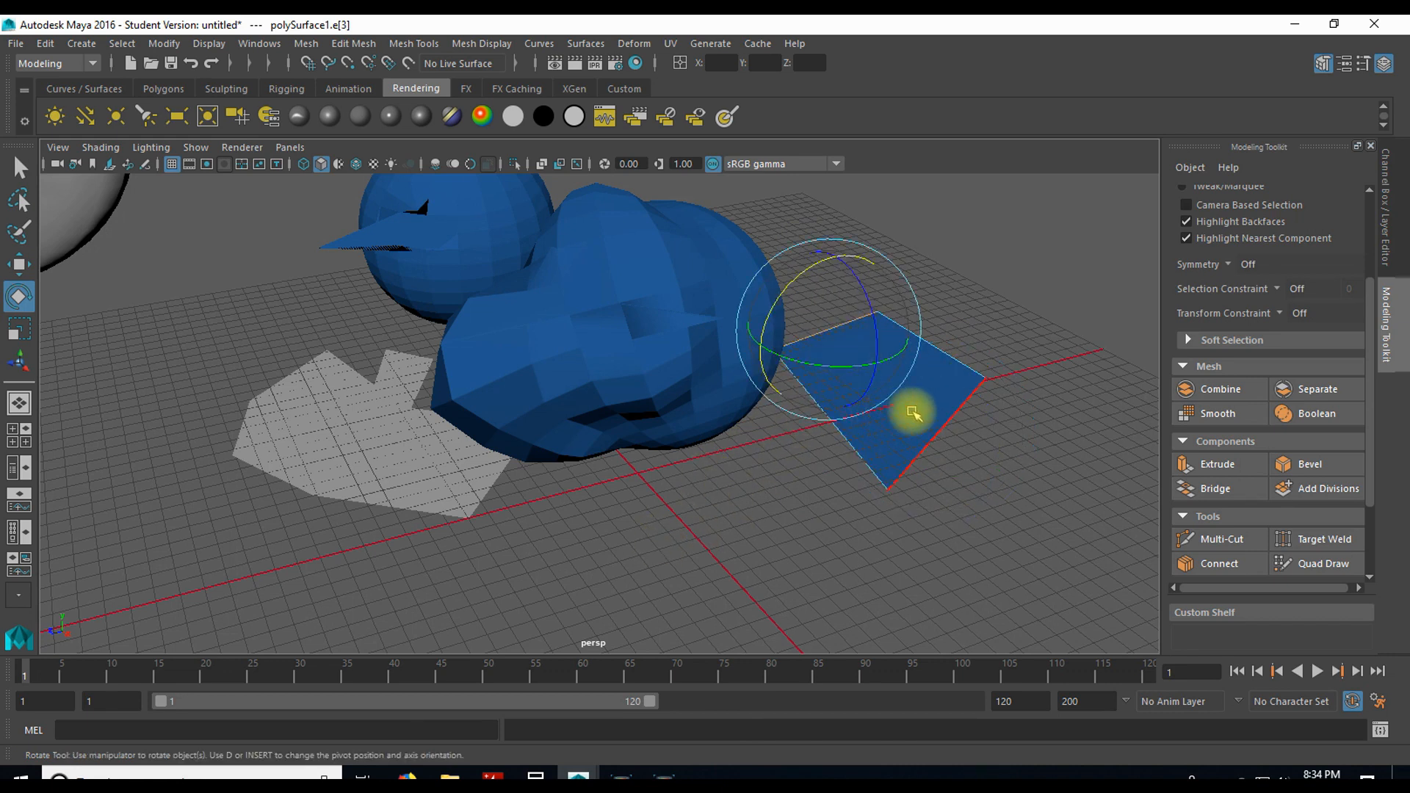
Step: Switch the four-sided polygon to face mode and move its face to about -43, 18, -305 cm
right_click_drag(901, 418, 928, 348)
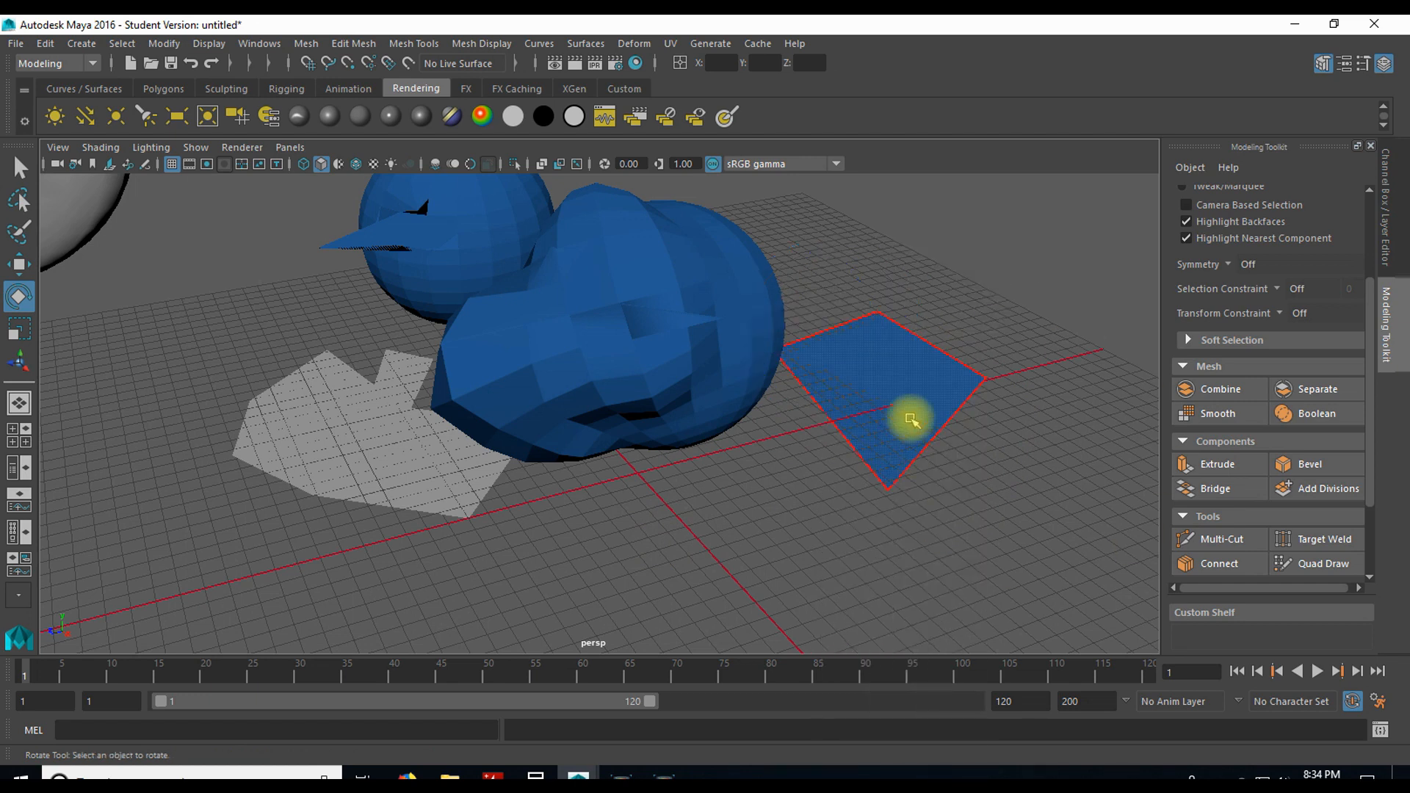
left_click(898, 375)
left_click_drag(854, 334, 908, 356)
key("r")
key("w")
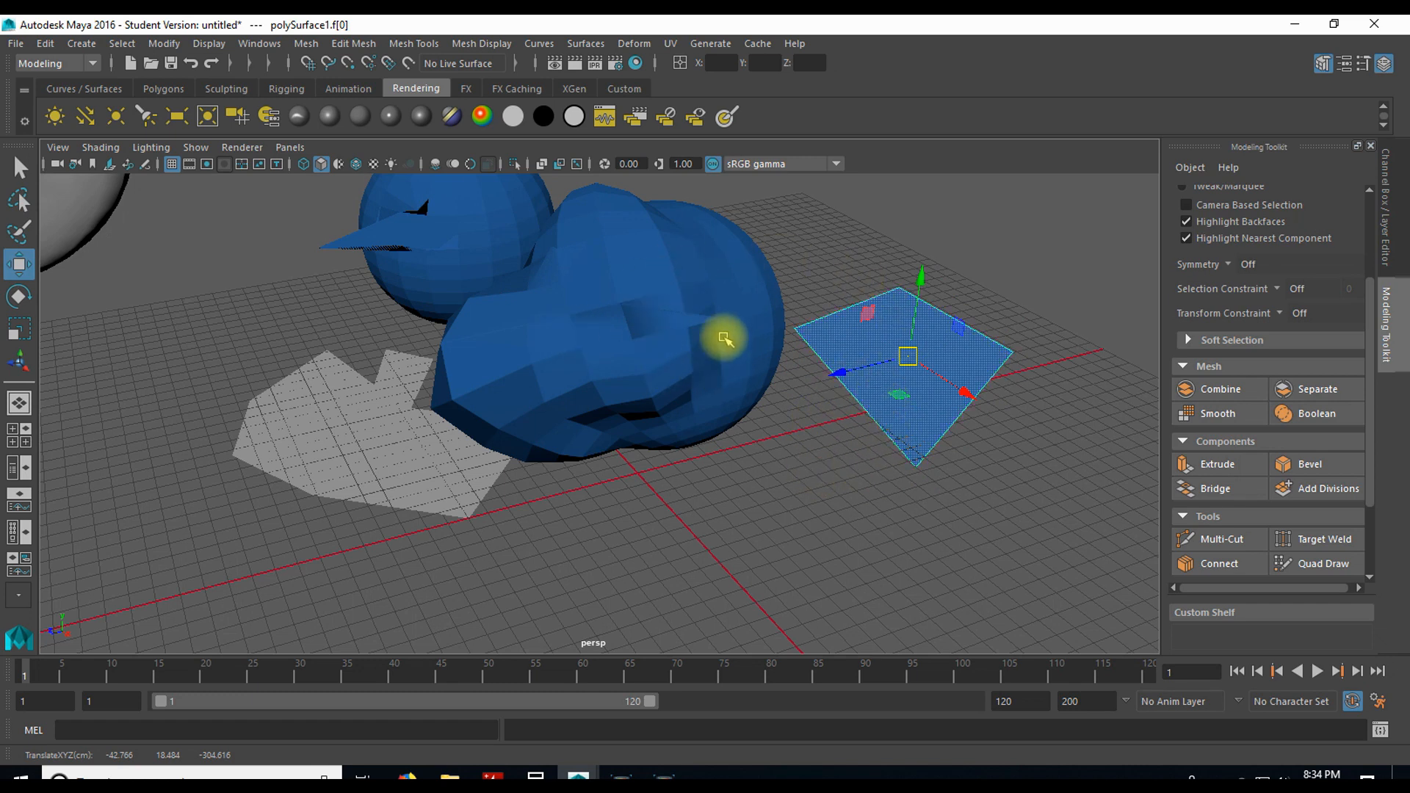
Step: Open the component mode choices for the large lumpy sphere
right_click(740, 324)
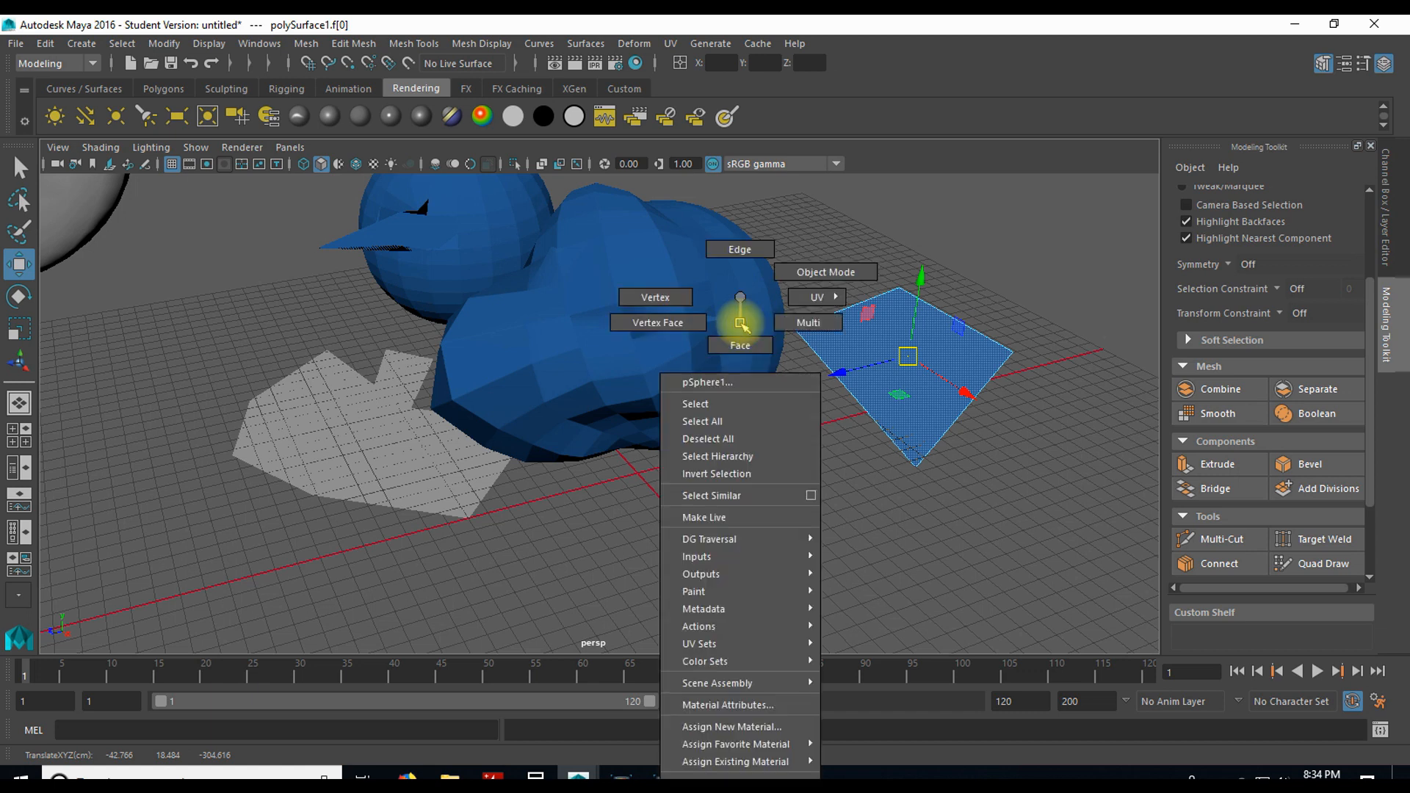
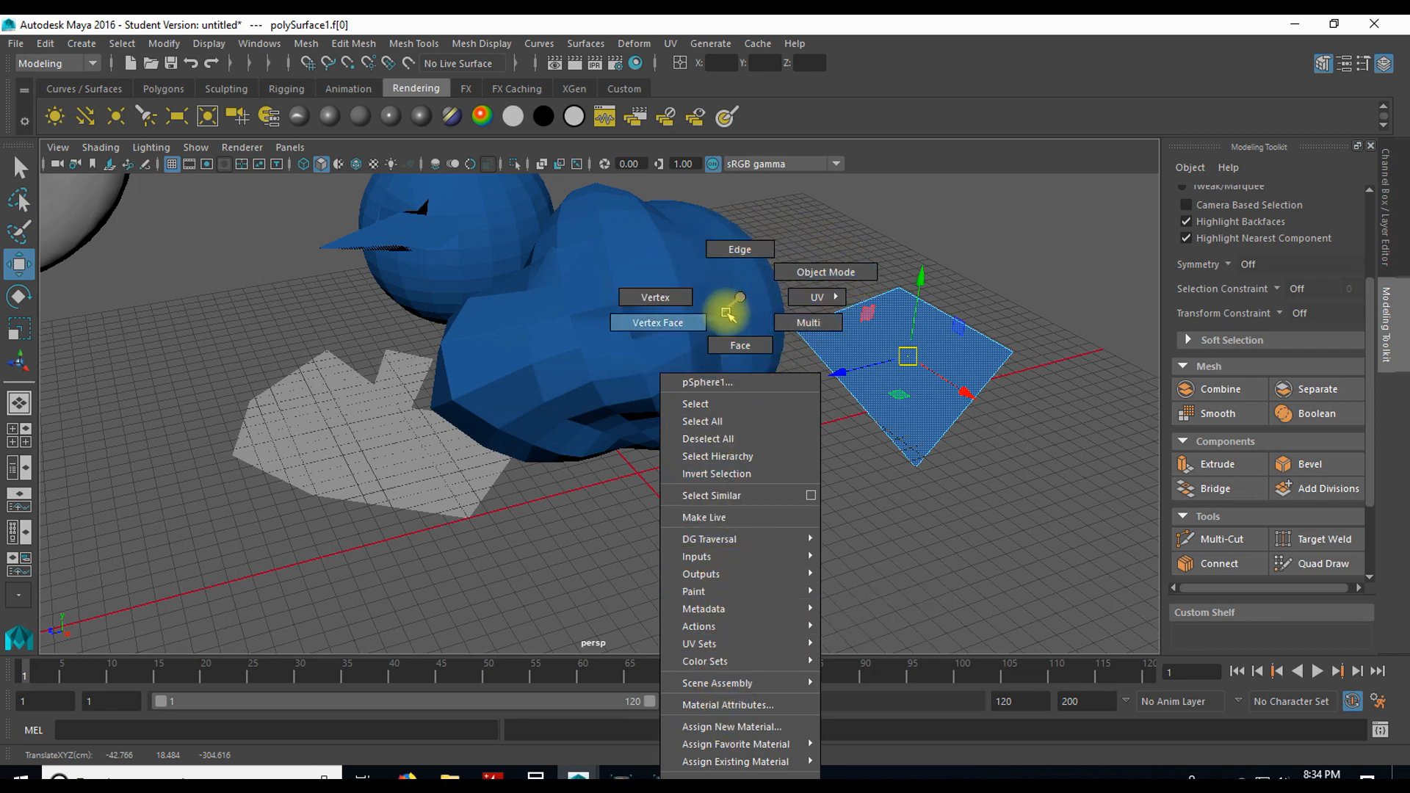
Step: Extrude the four-sided polygon's face upward by about 114 to form a solid block
right_click_drag(740, 294, 735, 291)
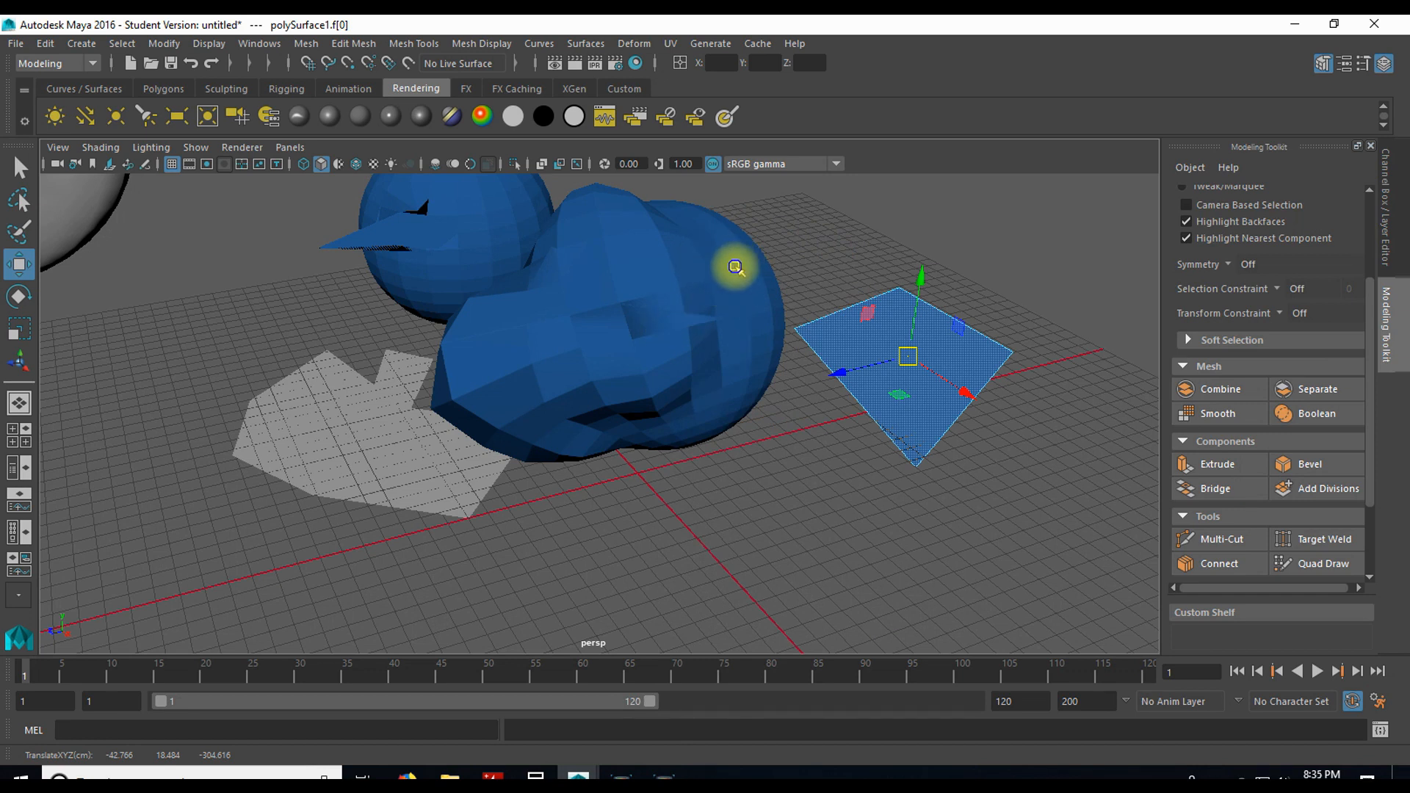
right_click(736, 268, "shift")
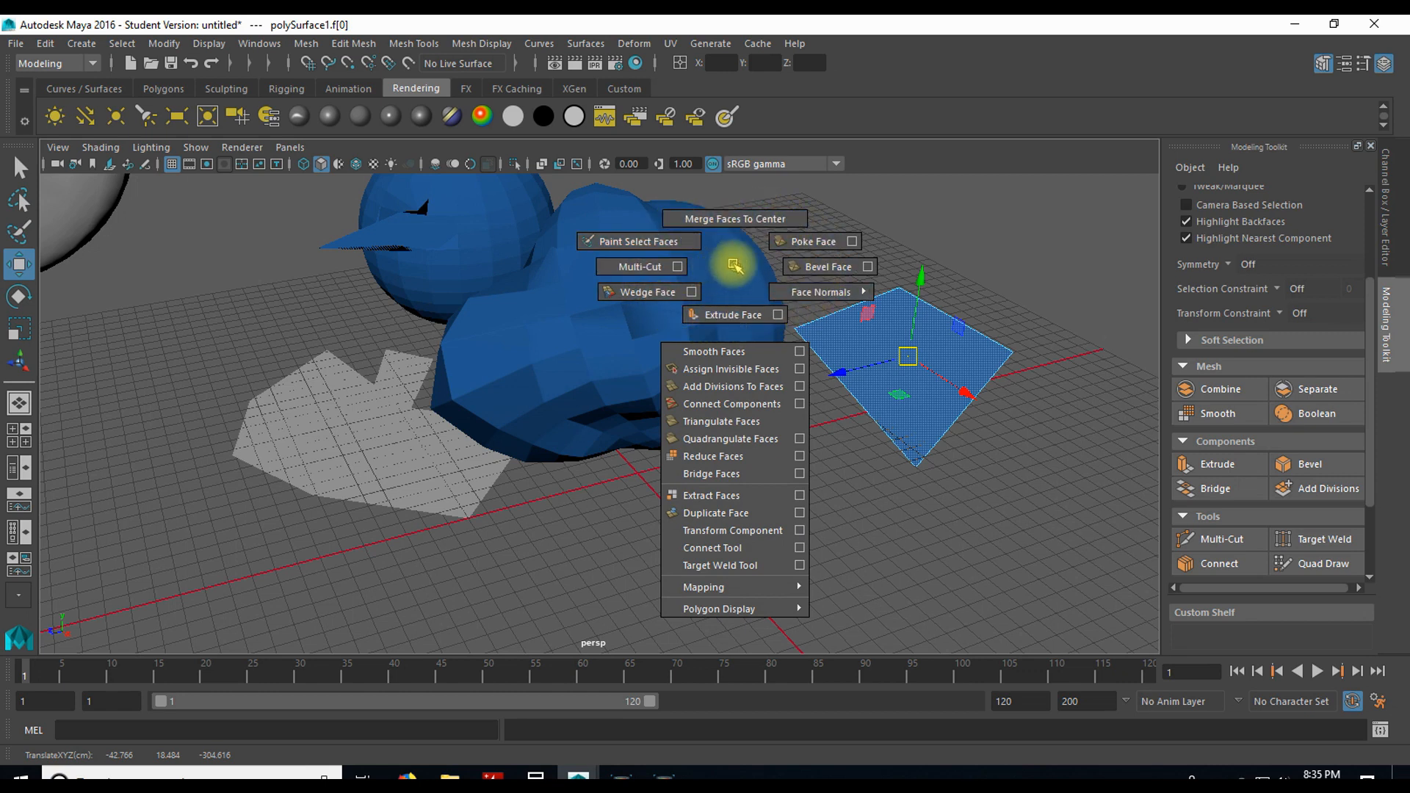
mouse_move(908, 348)
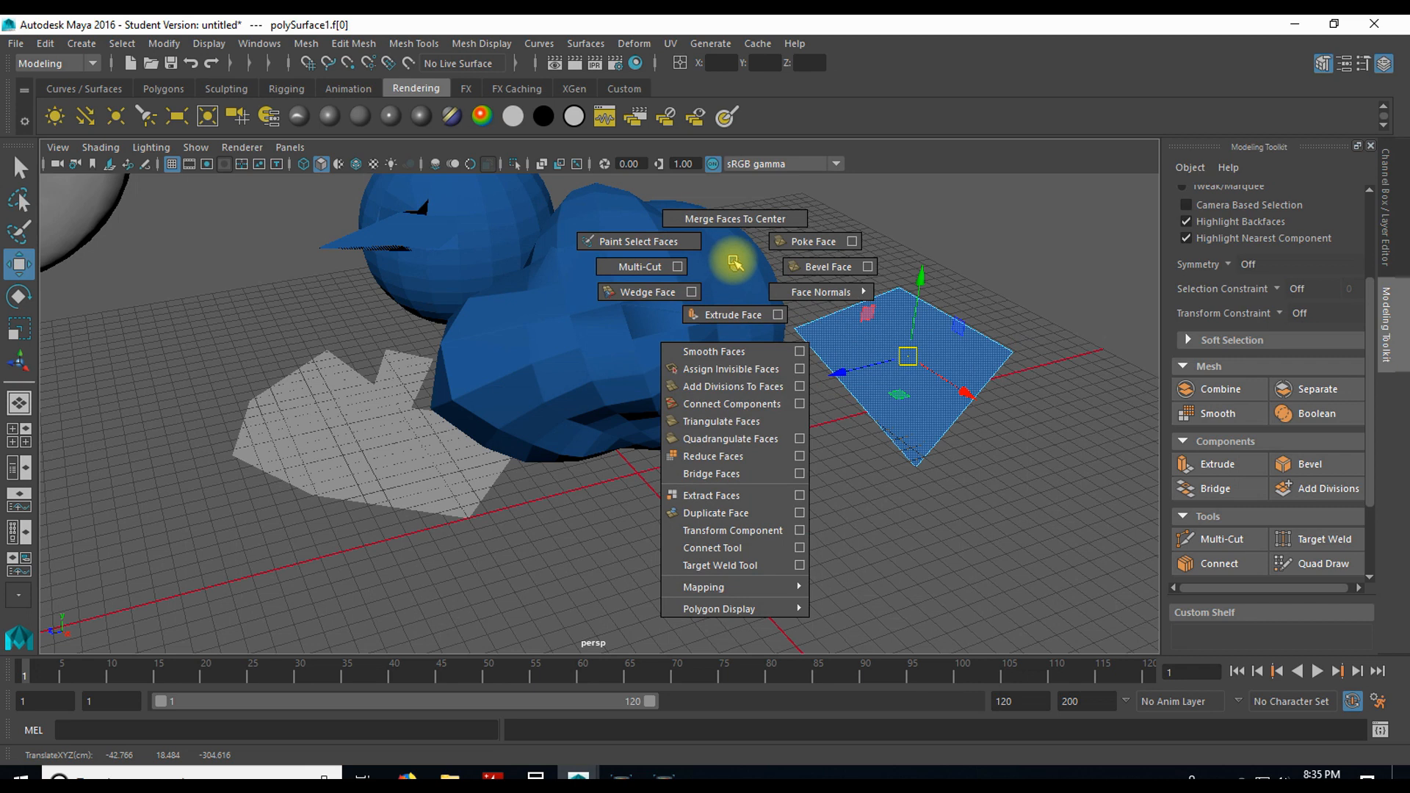
mouse_move(735, 265)
right_mouse_down()
mouse_move(731, 250)
mouse_move(672, 245)
mouse_move(639, 267)
mouse_move(646, 291)
mouse_move(705, 314)
mouse_move(661, 288)
mouse_move(764, 286)
mouse_move(733, 314)
right_mouse_up()
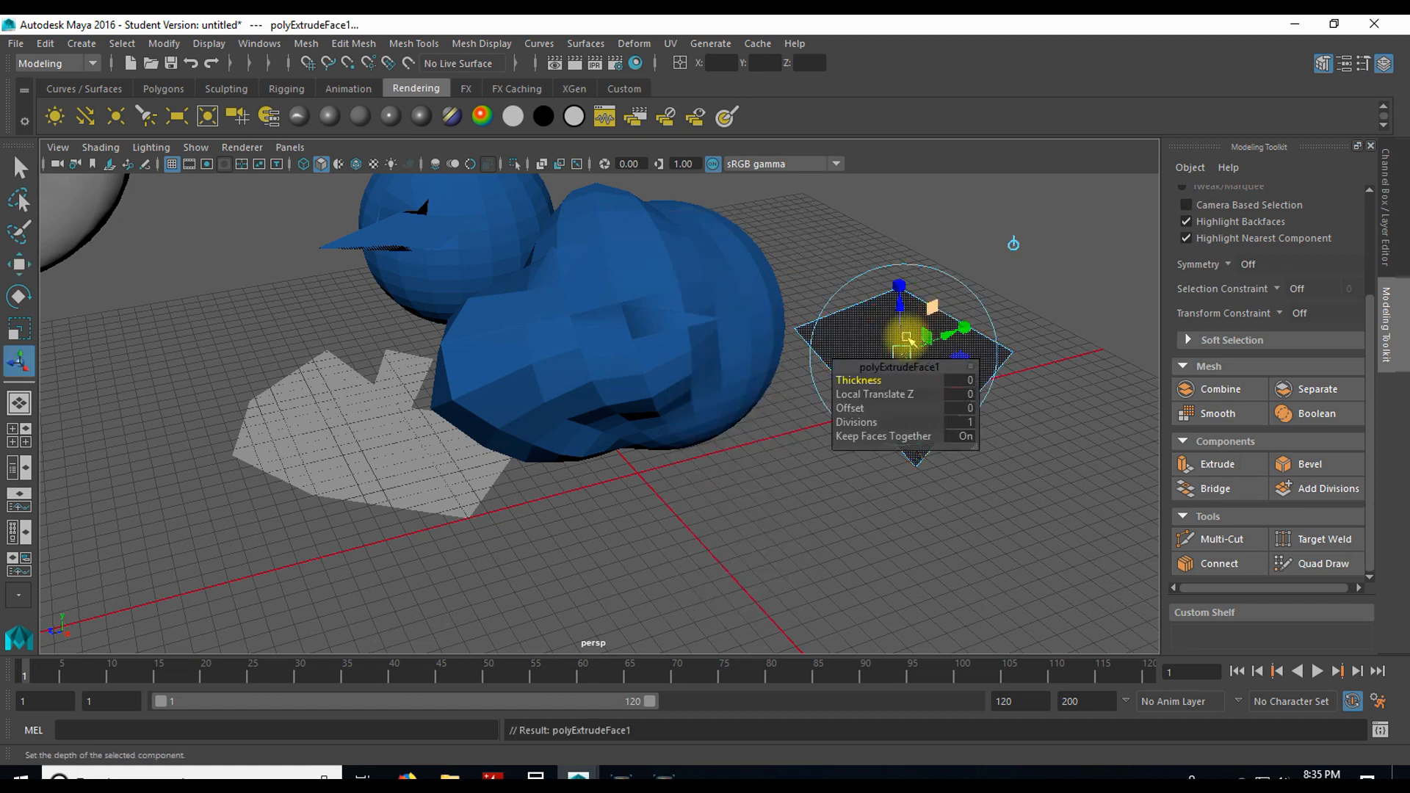
left_click_drag(913, 324, 891, 196)
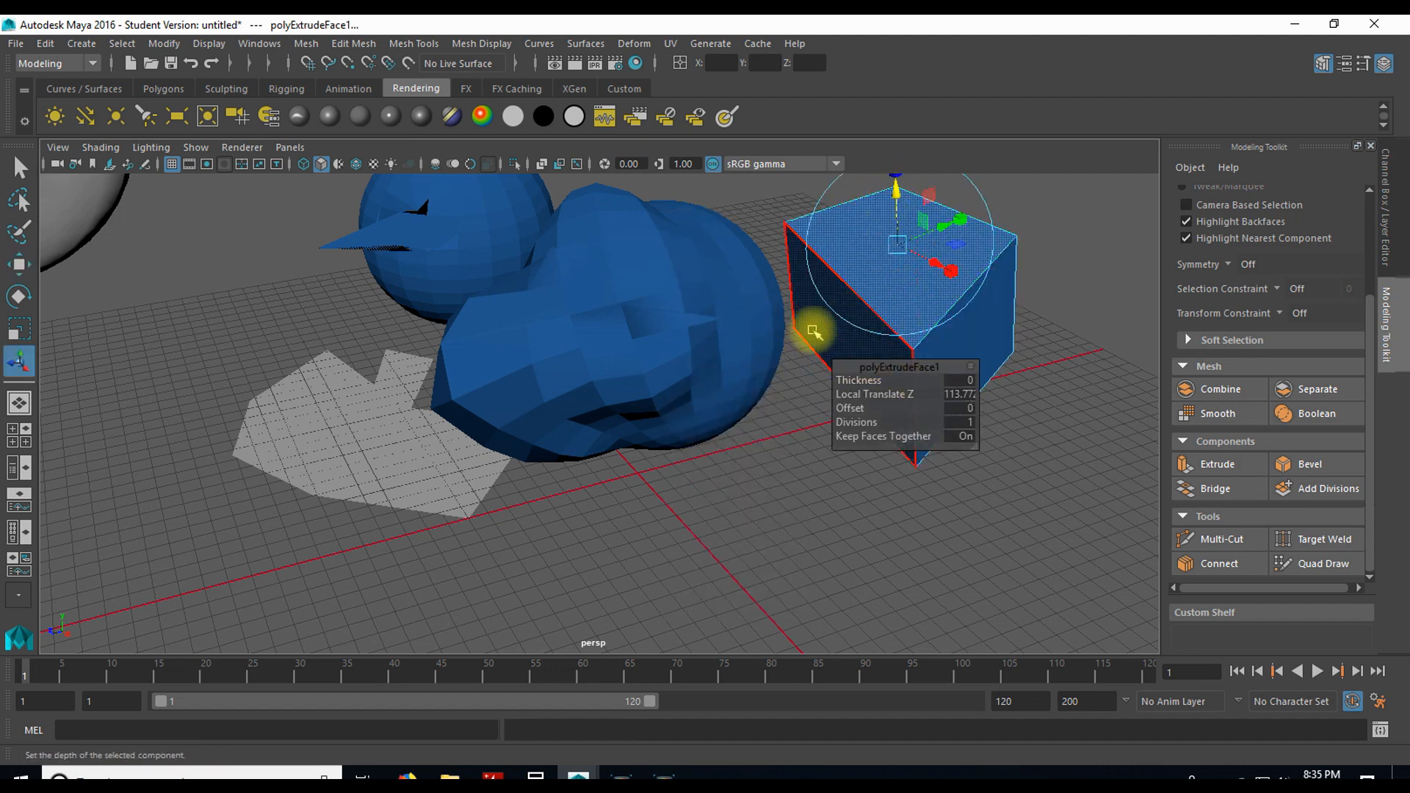
Step: Switch the block to vertex mode and extrude its near top corner vertex with width 0.5, length 1 and 1 division
right_click(859, 269)
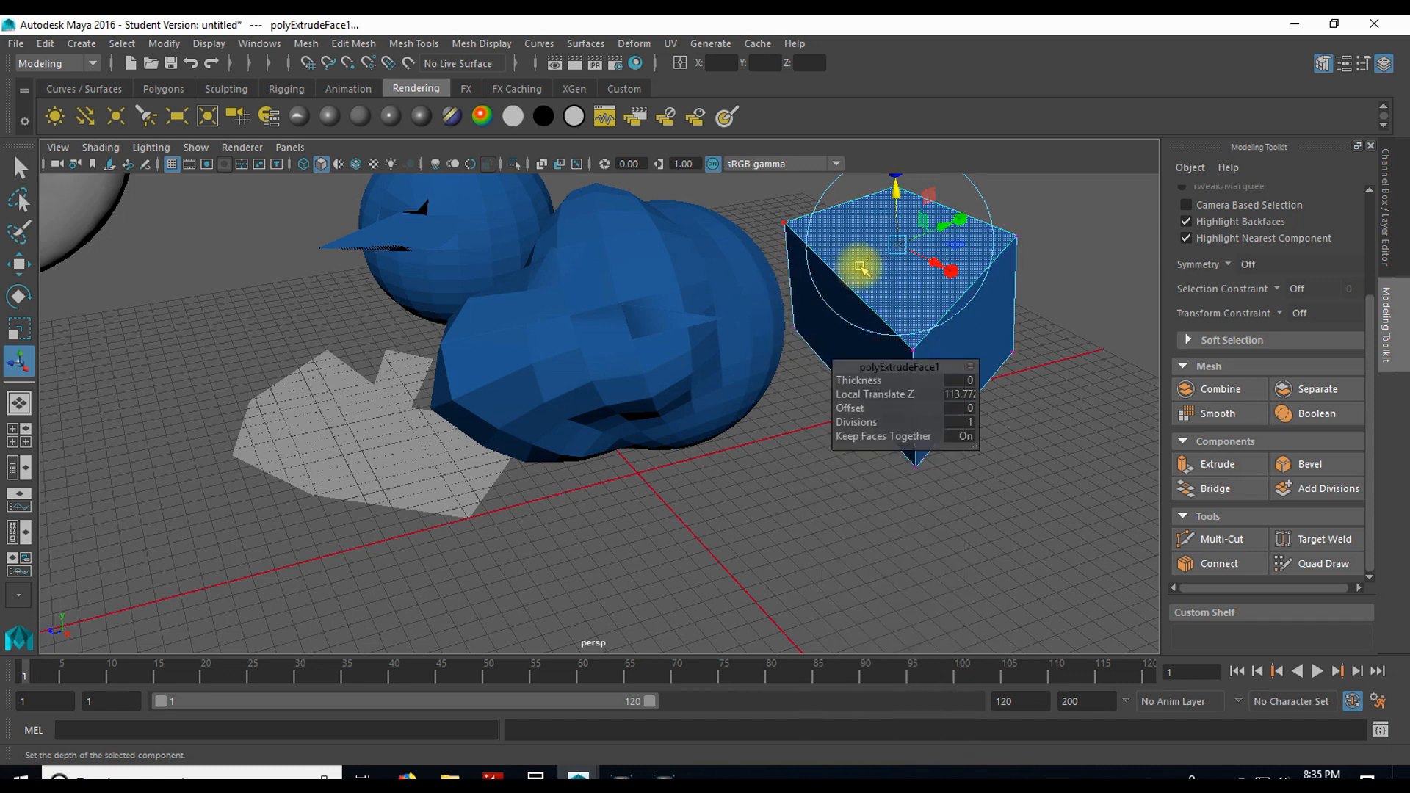
right_click(861, 268, "shift")
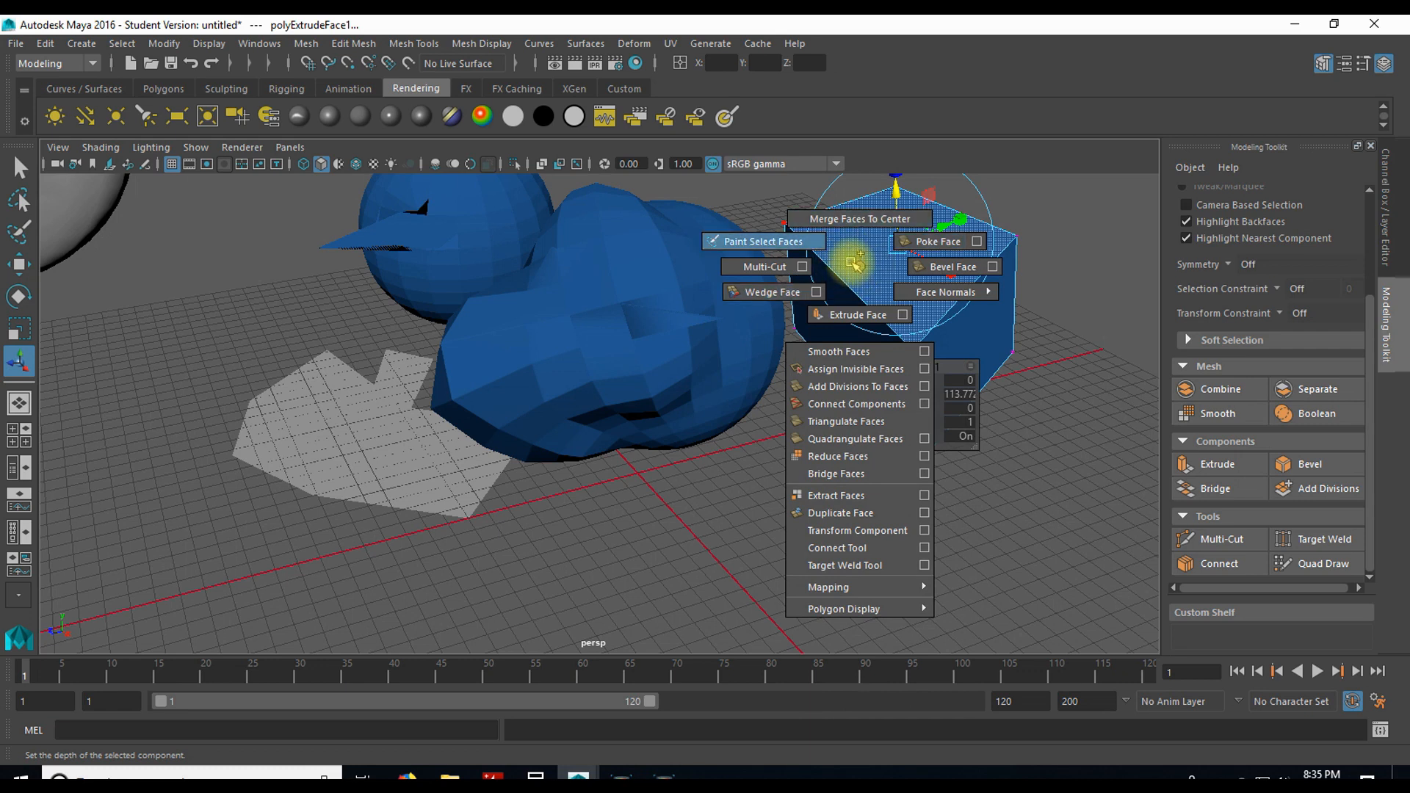
left_click(854, 262)
key("q")
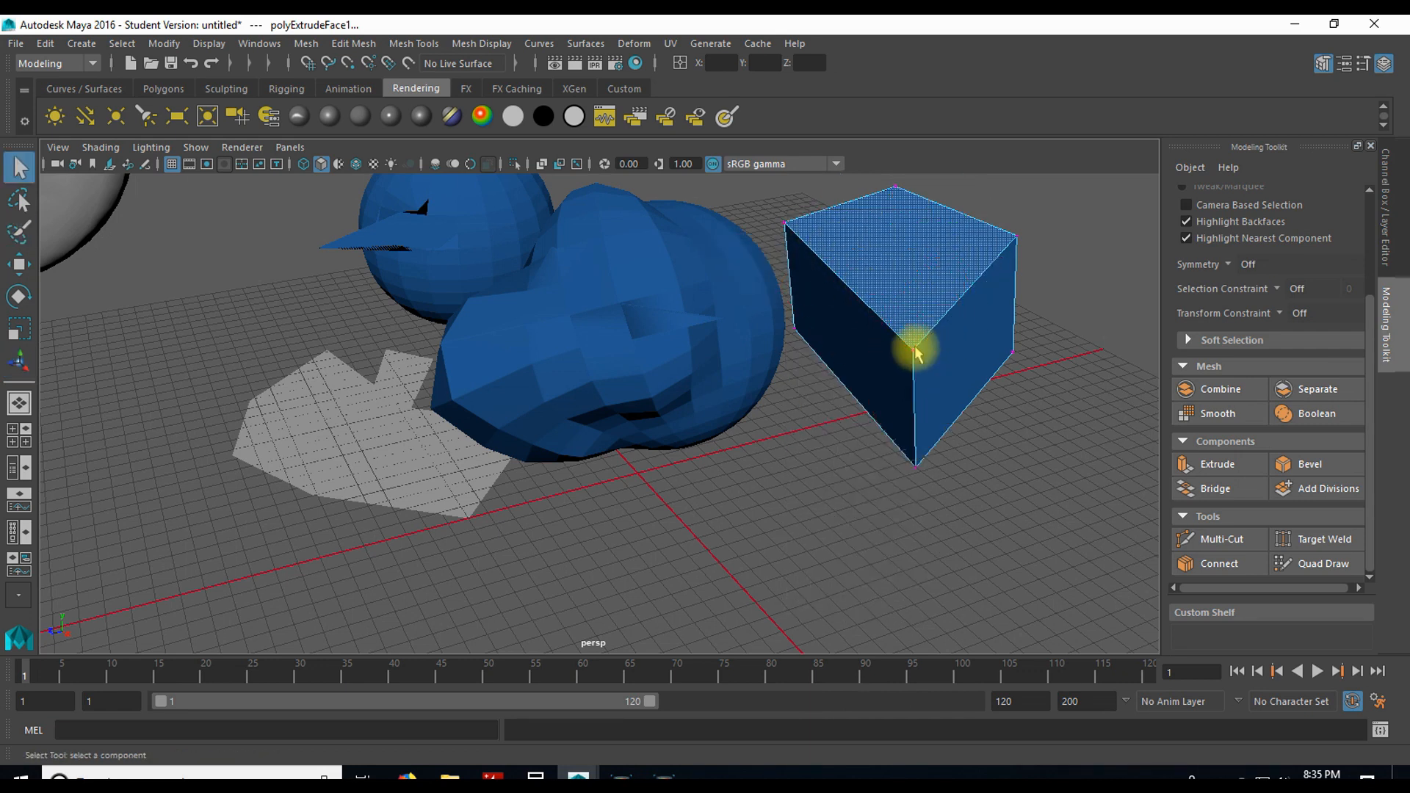
left_click(912, 351)
right_click(921, 338, "shift")
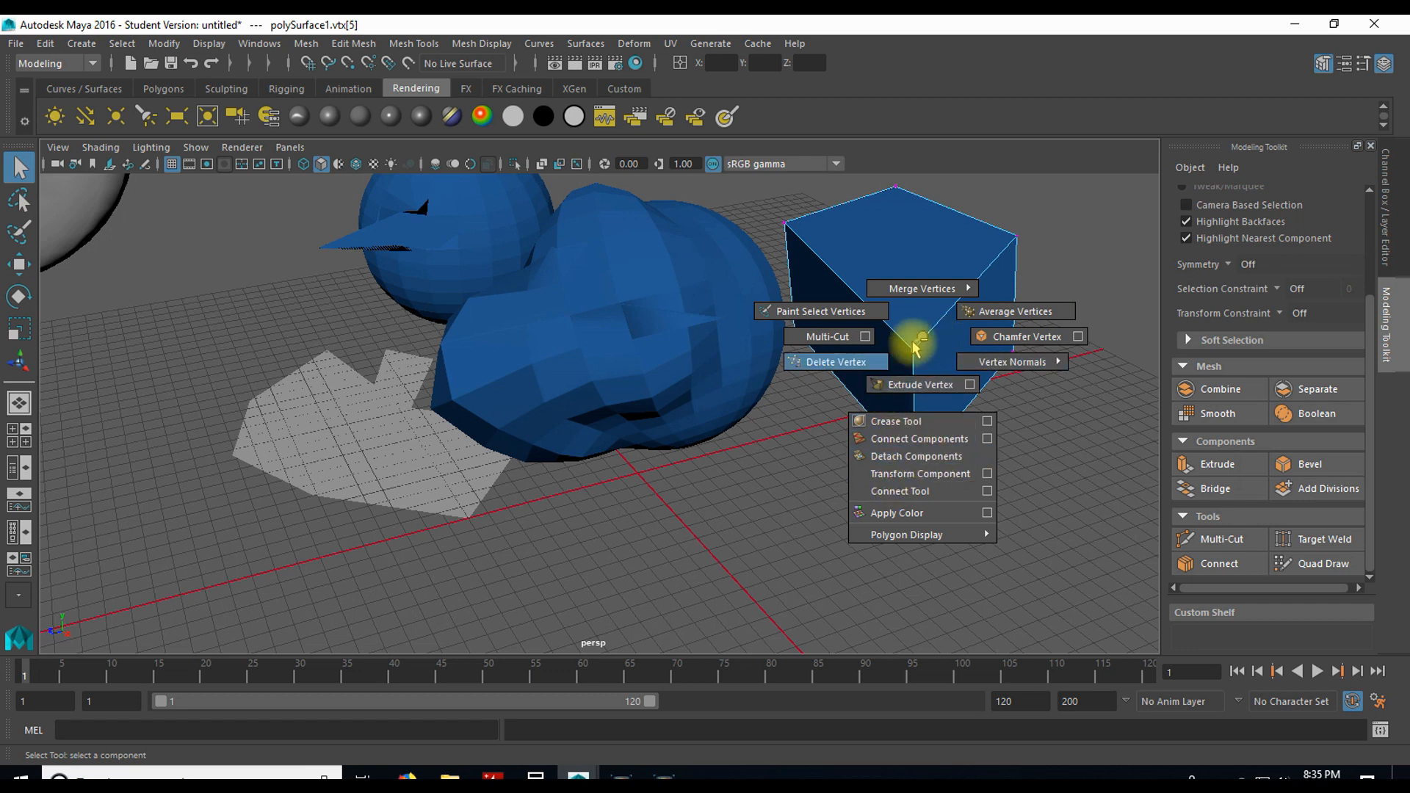
right_click_drag(918, 351, 914, 375, "shift")
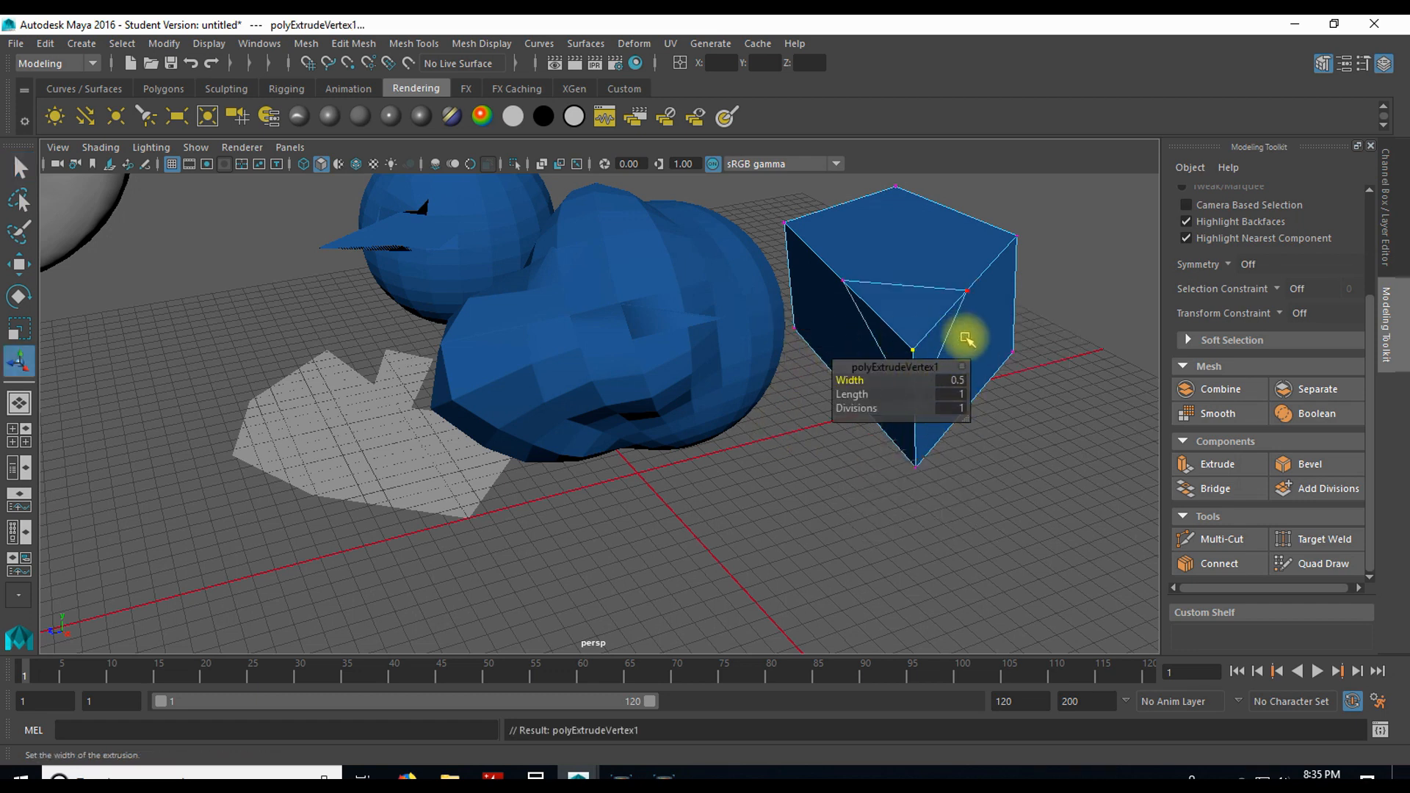
Step: Switch the block to edge mode and bevel the edge crossing its top face beside the near corner, with fraction 0.5 and 1 segment
left_click_drag(935, 478, 856, 384, "alt")
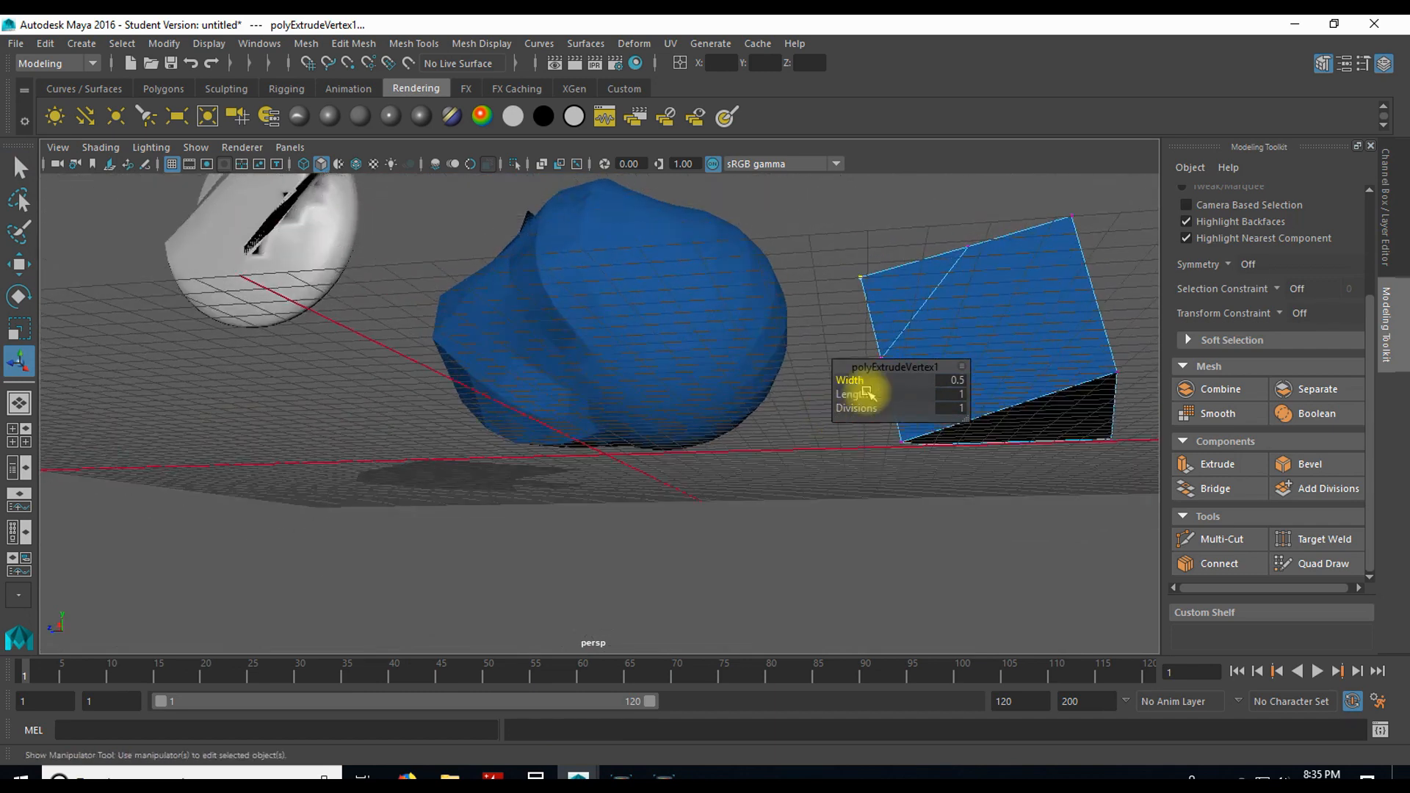
left_click_drag(870, 296, 984, 324, "alt")
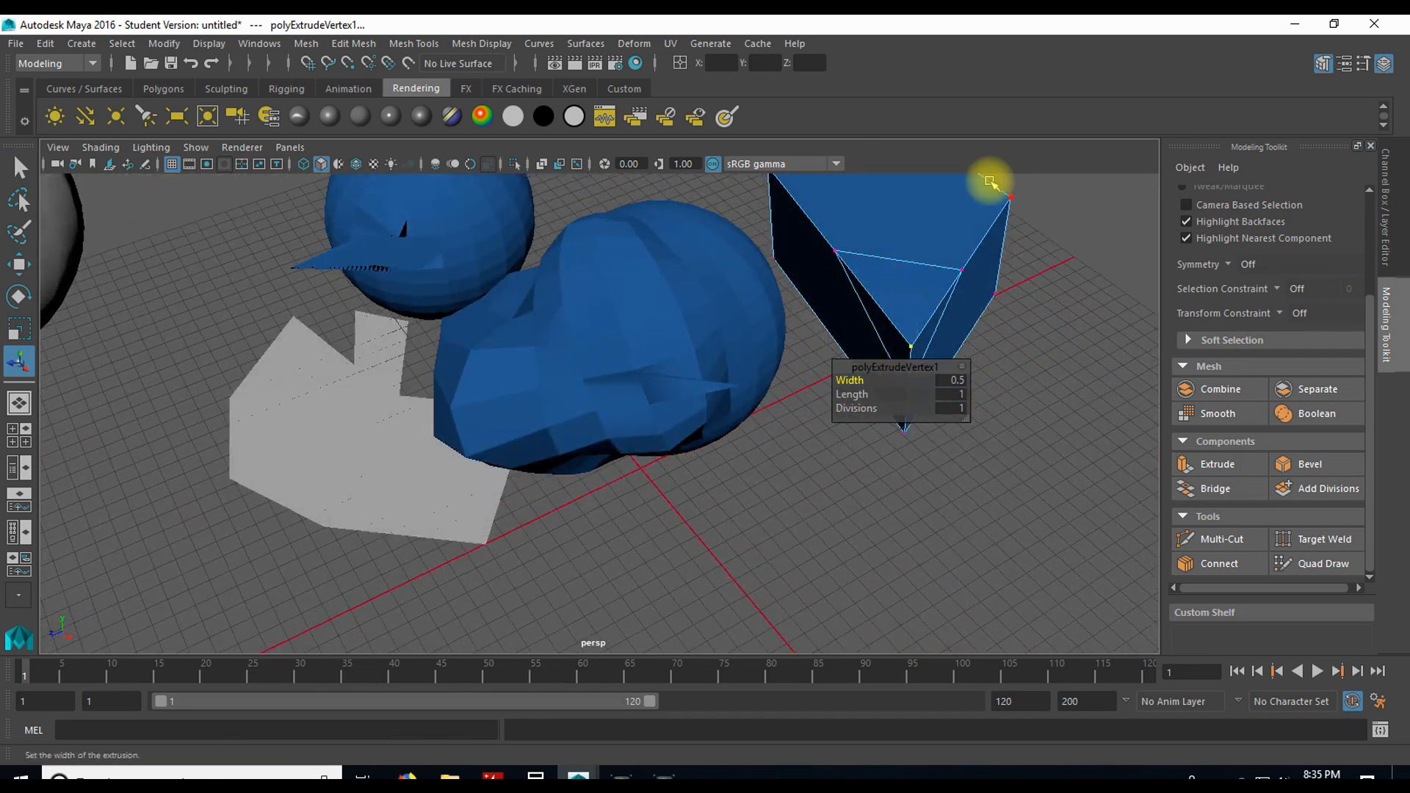
right_click_drag(916, 246, 887, 189)
left_click(927, 247)
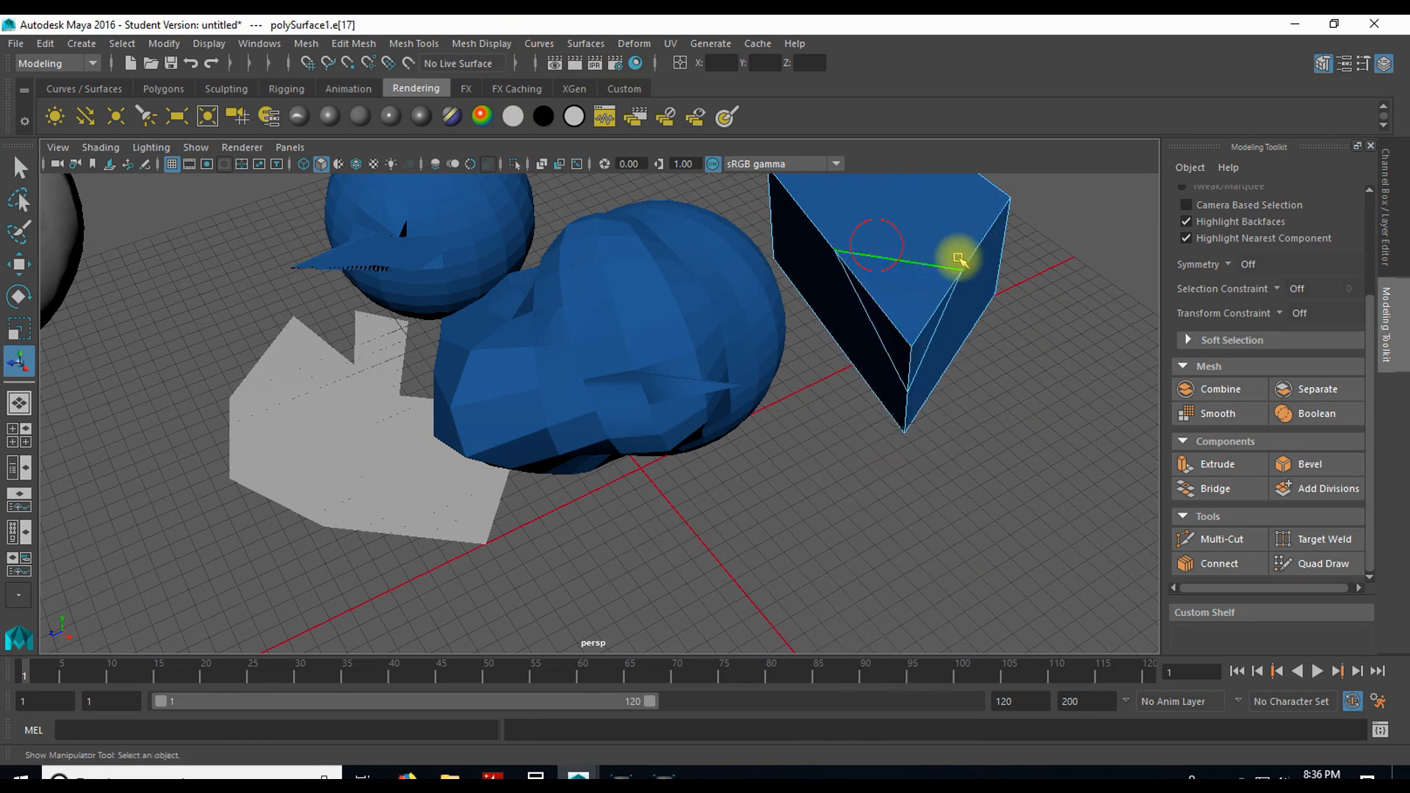
right_click(896, 257, "shift")
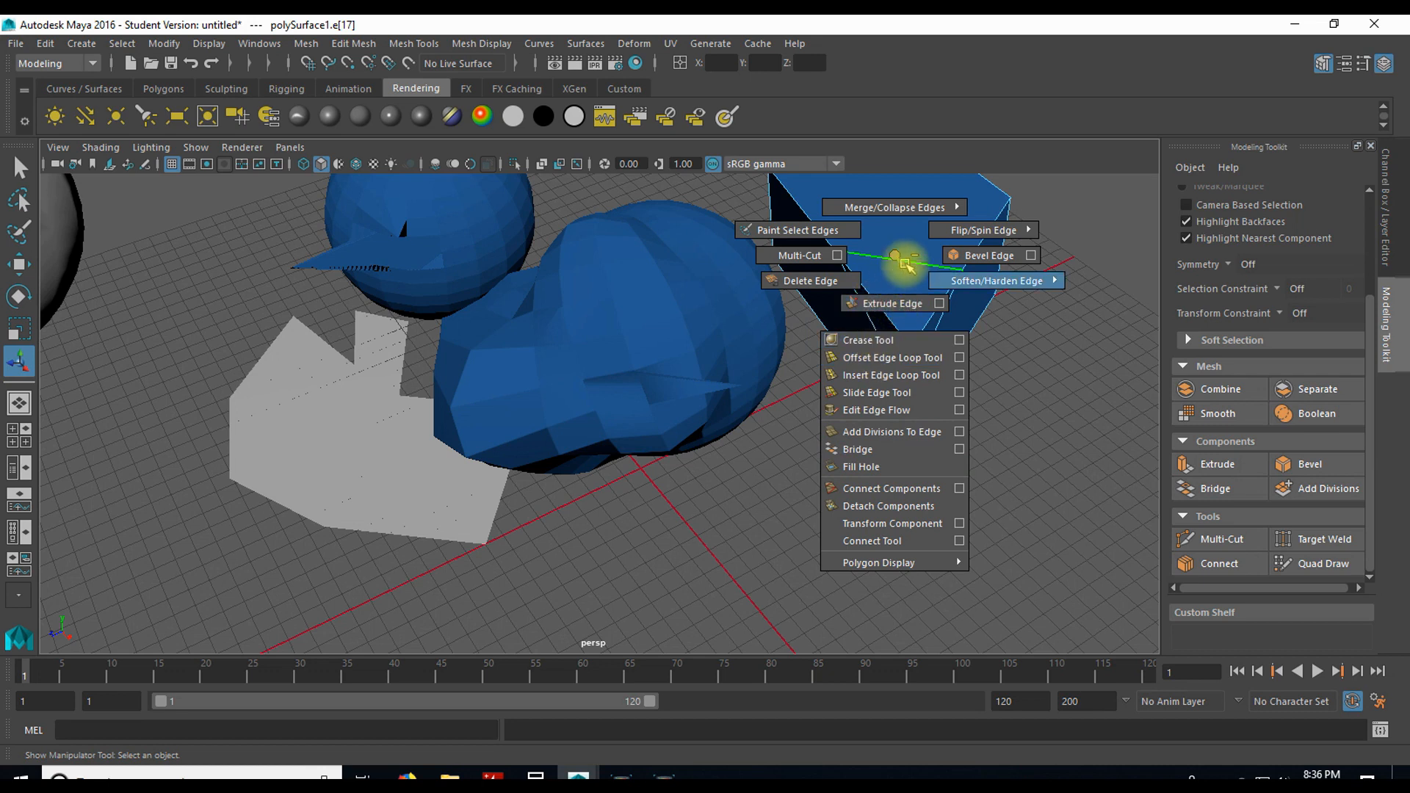
right_click_drag(984, 257, 985, 258, "shift")
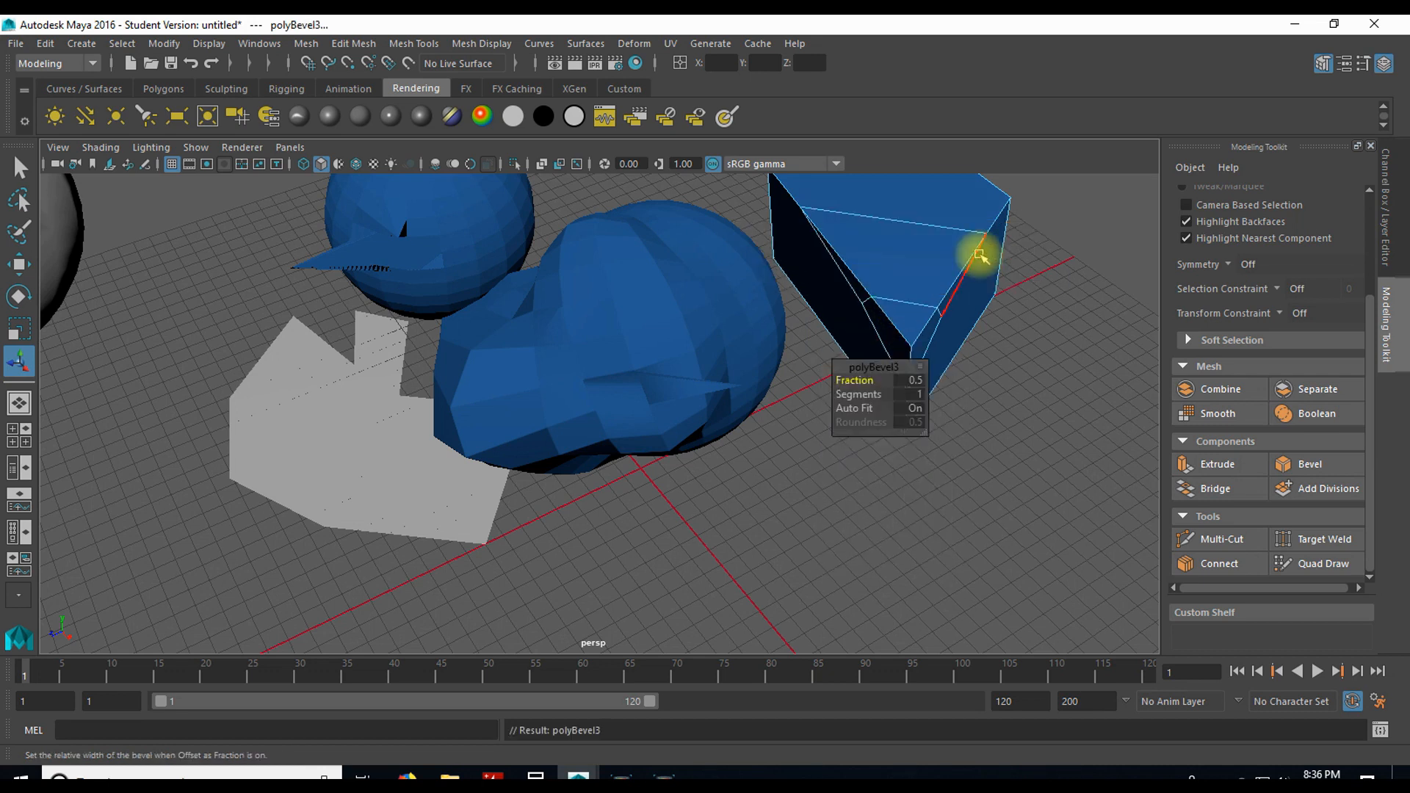
Step: Bevel the block's top edge running from the first bevel toward the near corner, with fraction 0.5 and 1 segment
left_click_drag(1036, 325, 629, 301, "alt")
left_click(610, 328)
right_click_drag(609, 328, 673, 320, "shift")
left_click_drag(586, 289, 701, 348, "alt")
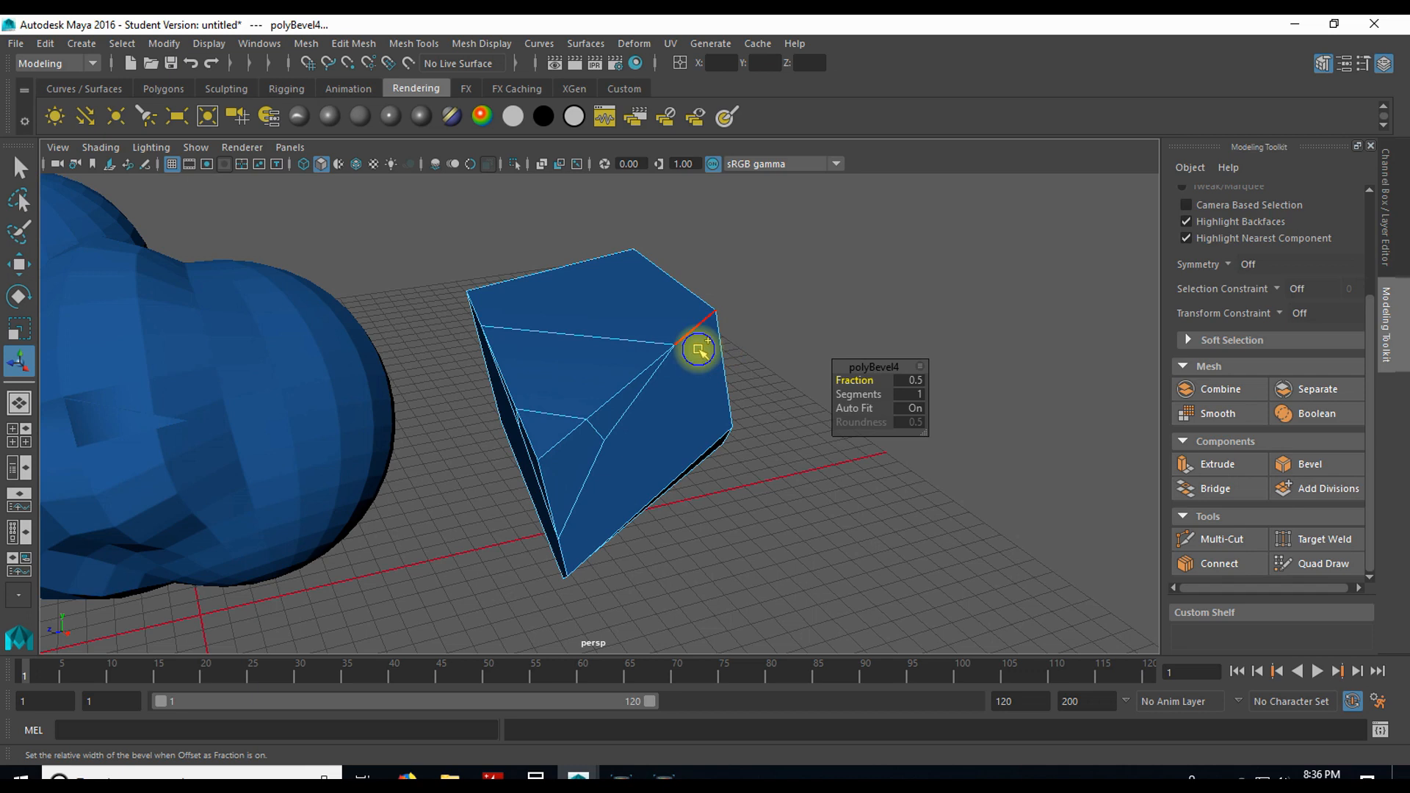
Step: Switch the block to face mode, select its top face, and look through the face commands, including the face normals options
right_click_drag(698, 349, 700, 351, "shift")
left_click(635, 294)
right_click_drag(645, 299, 743, 317, "shift")
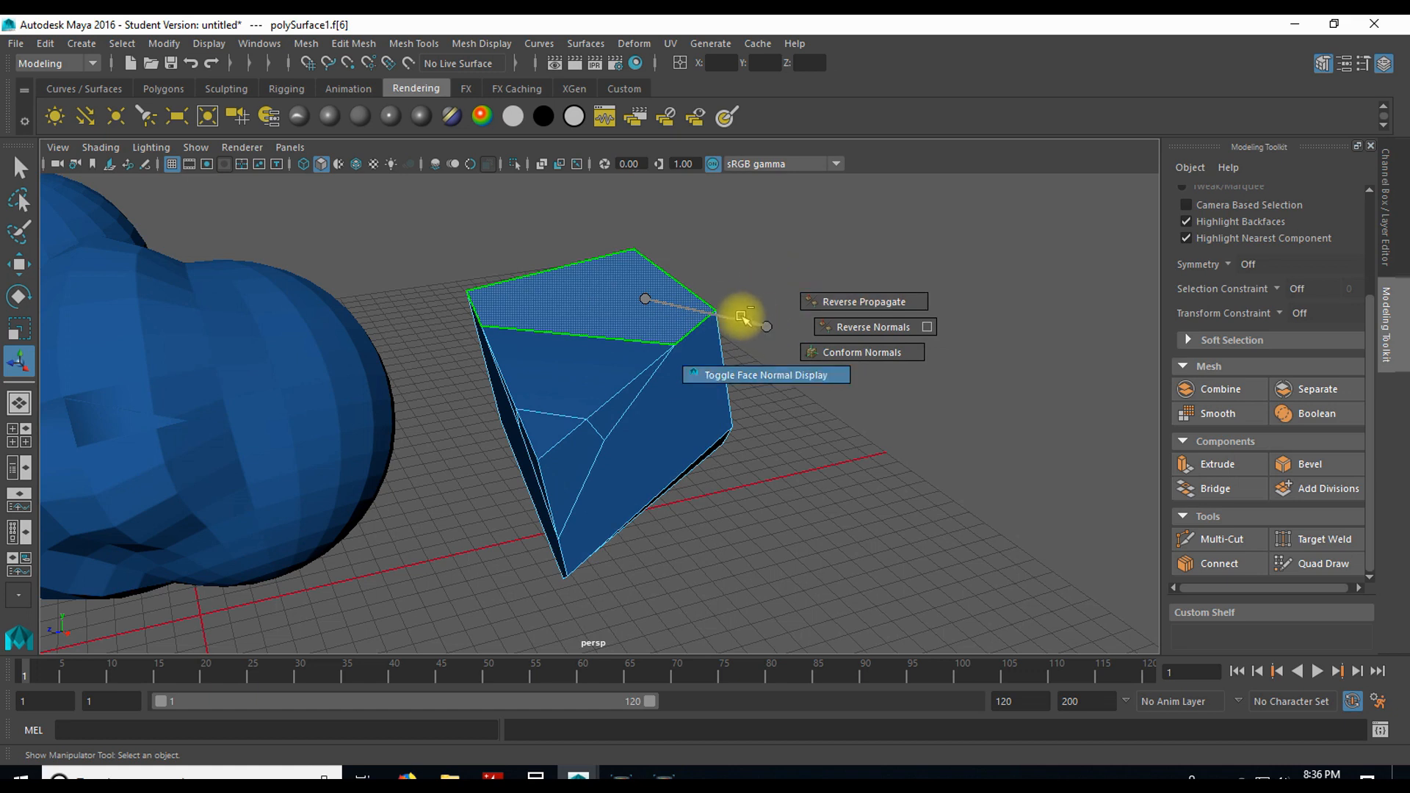
mouse_move(651, 300)
right_mouse_down("shift")
mouse_move(639, 291)
mouse_move(764, 328)
mouse_move(627, 287)
mouse_move(646, 299)
mouse_move(633, 618)
mouse_move(674, 663)
mouse_move(683, 535)
mouse_move(646, 296)
right_mouse_up("shift")
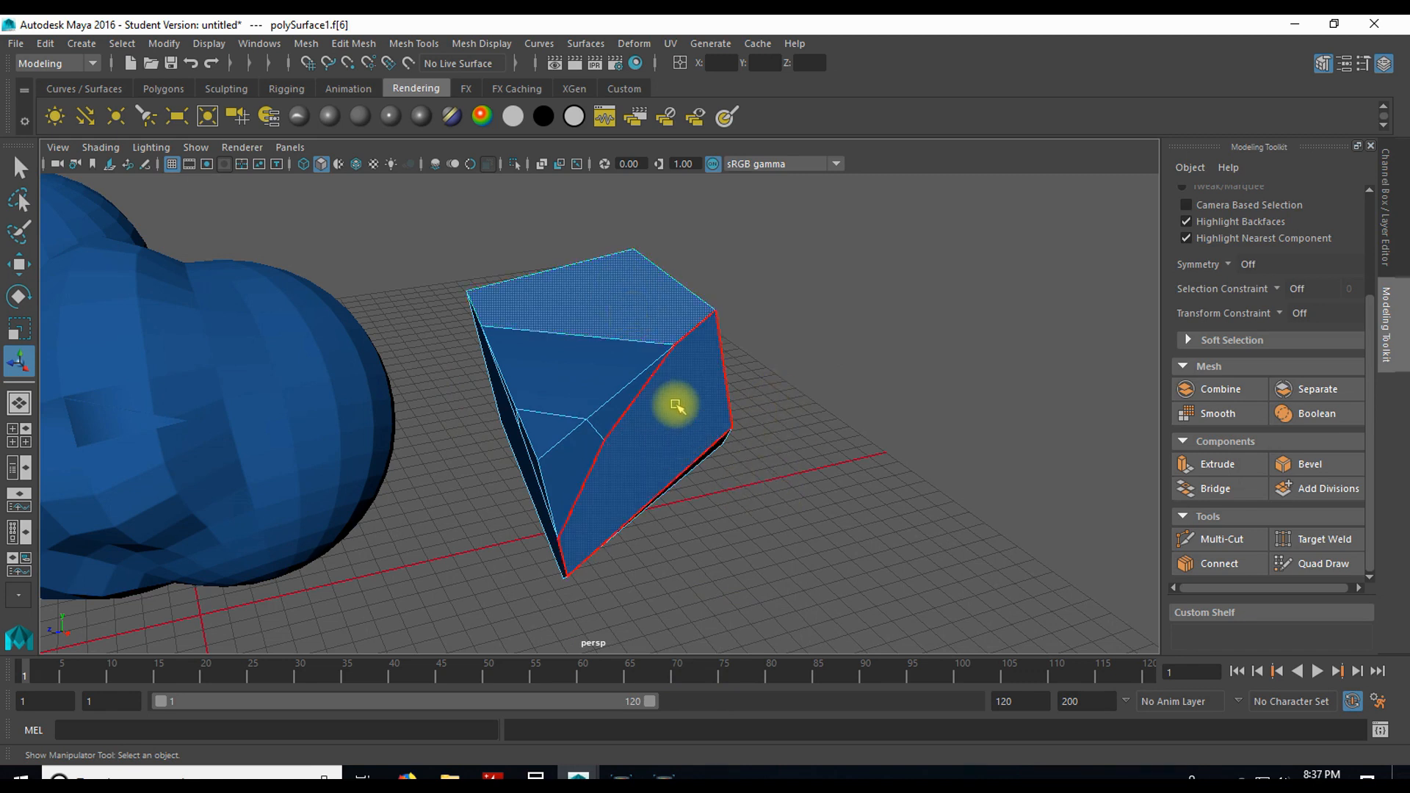
Step: Switch the block to UV mode, select the UV at the top face's far corner, and display the whole layout in the UV Editor
right_click_drag(622, 298, 760, 292)
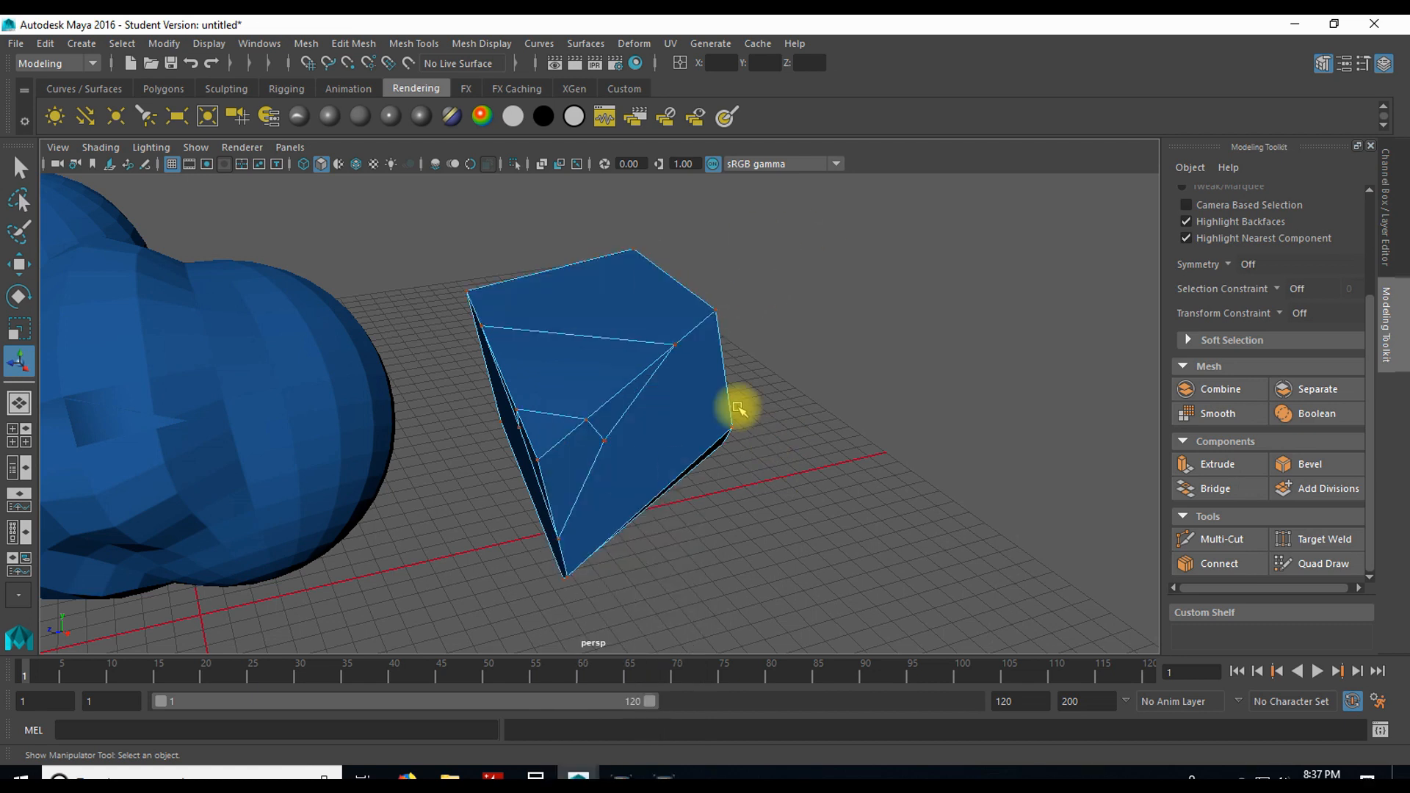
left_click(701, 304)
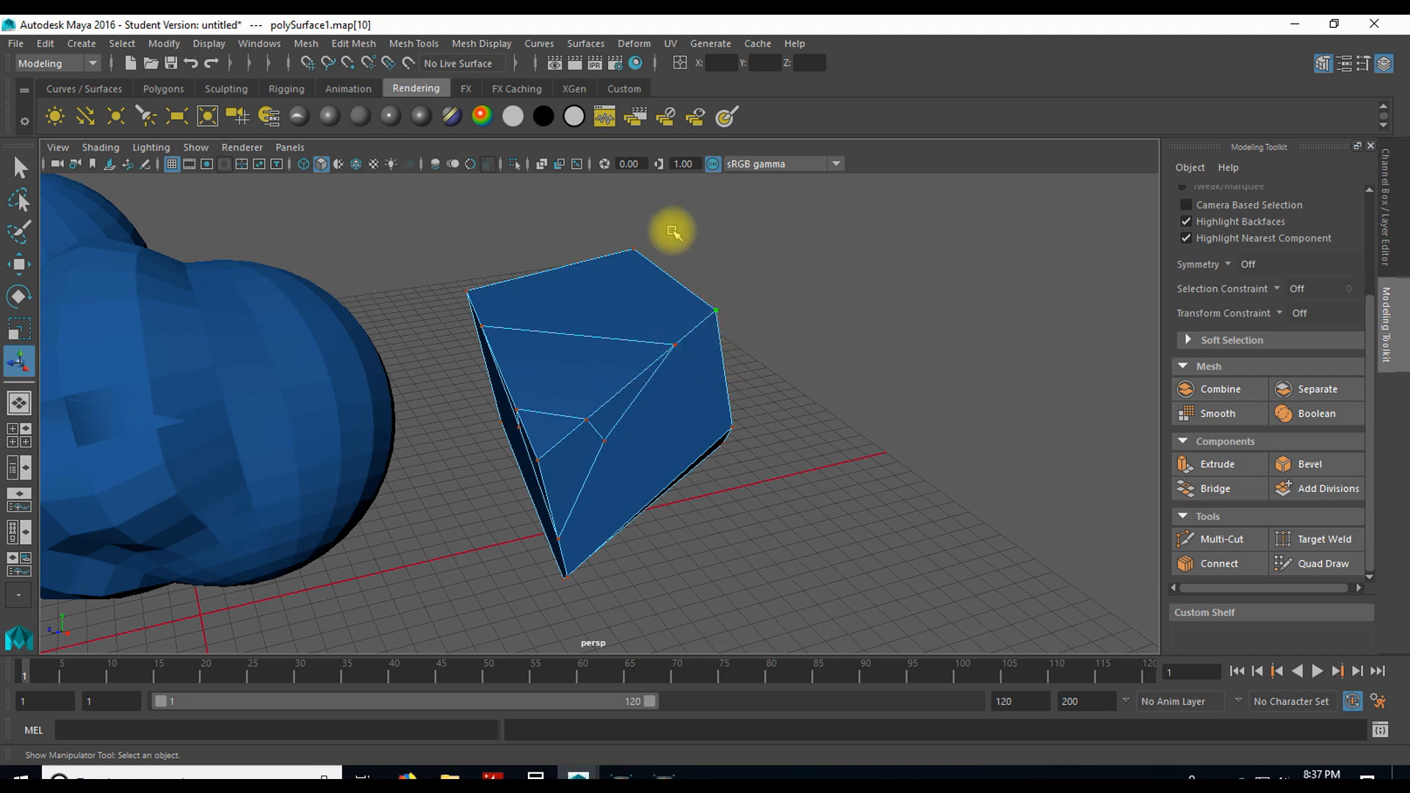
left_click(674, 44)
left_click(720, 85)
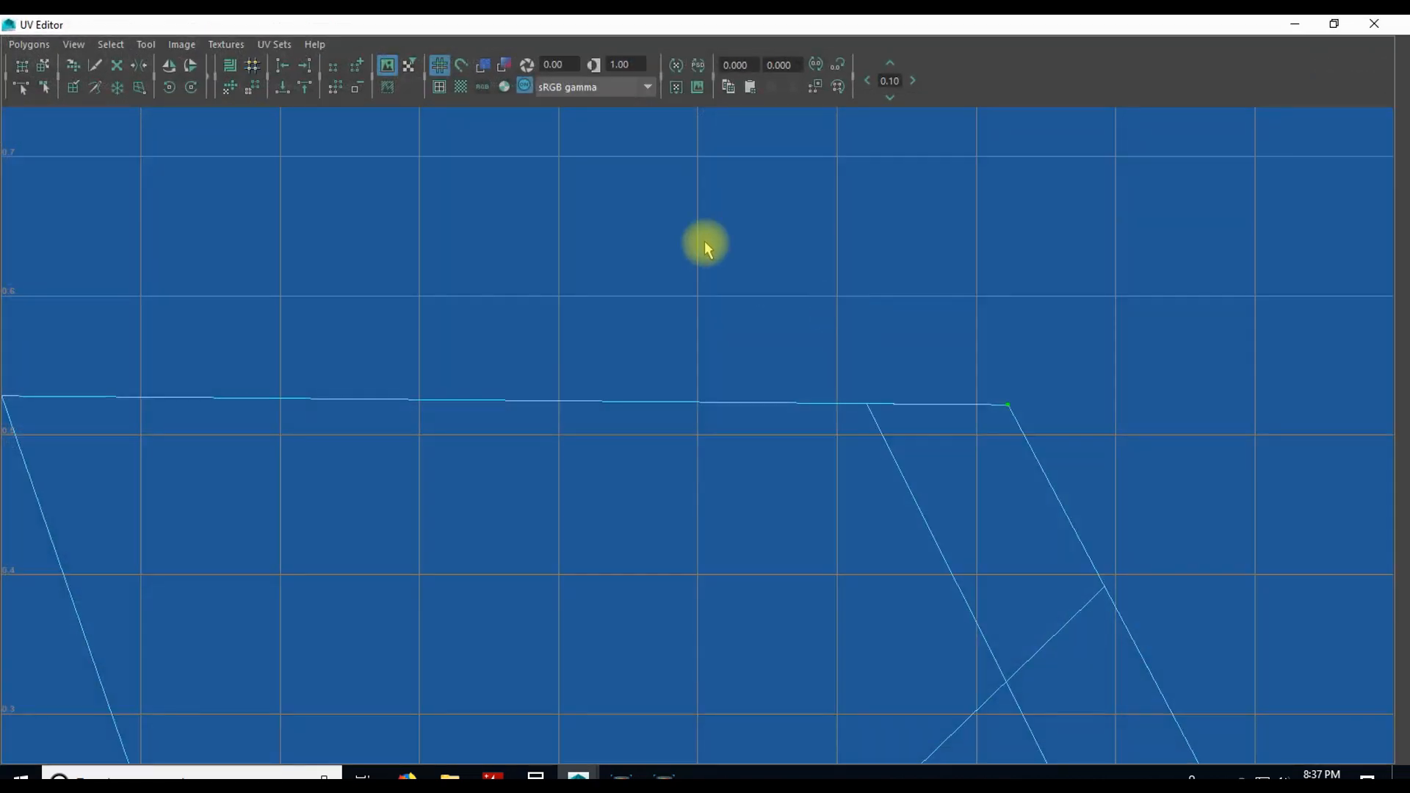
key("a")
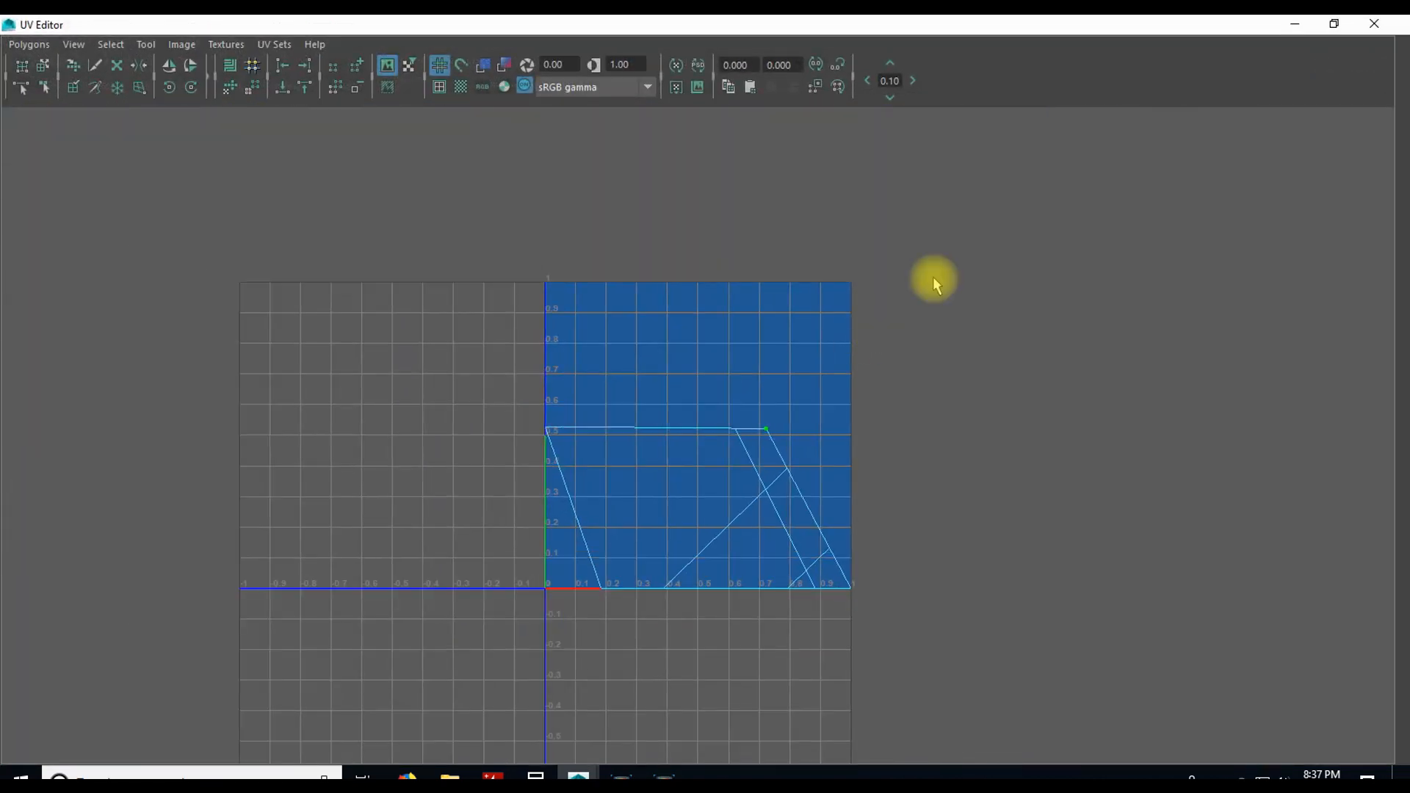
Step: Restore the UV Editor to a smaller floating window and place it beside the block
left_click(1332, 23)
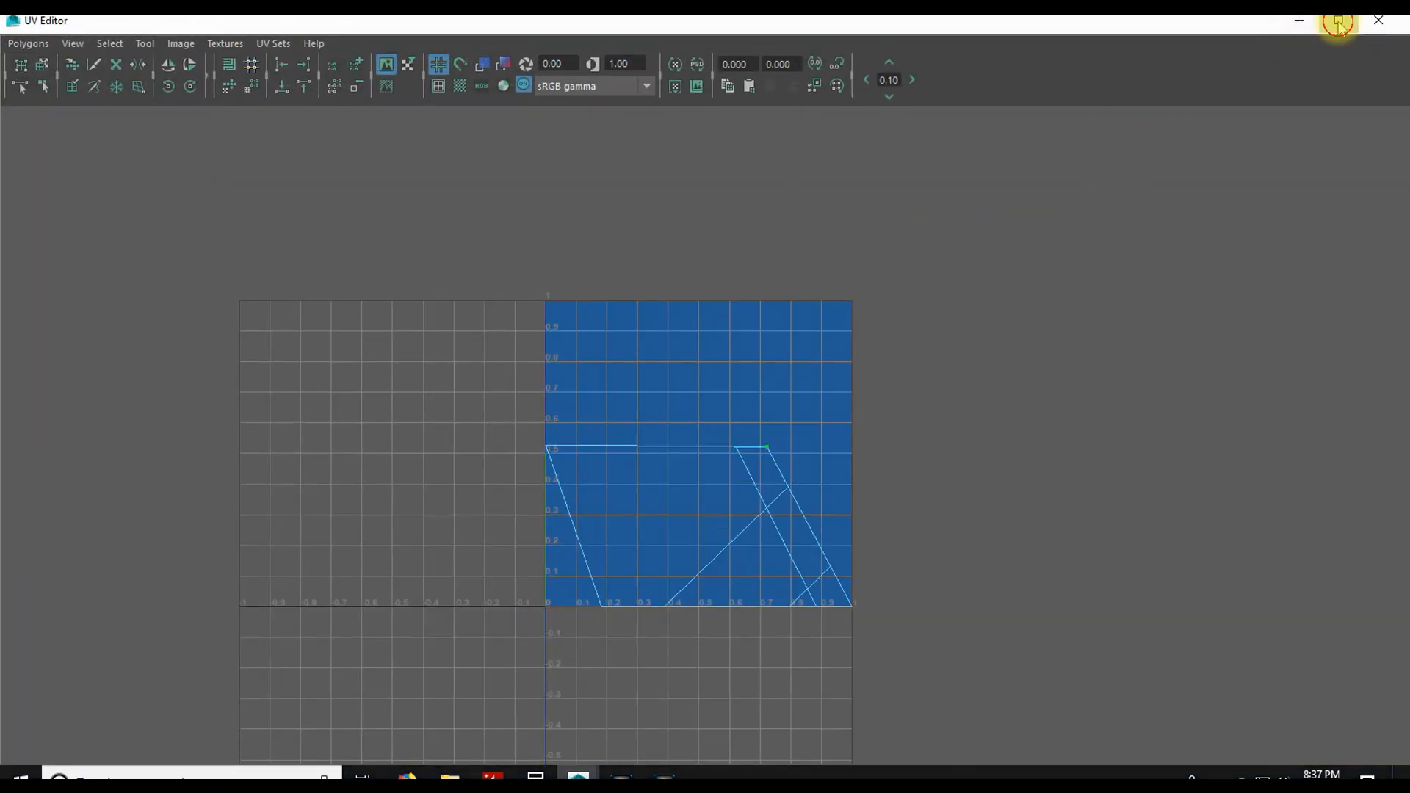
left_click(1338, 22)
double_click(1256, 25)
left_click_drag(1280, 95, 1085, 119)
scroll(1013, 420, "up", 3)
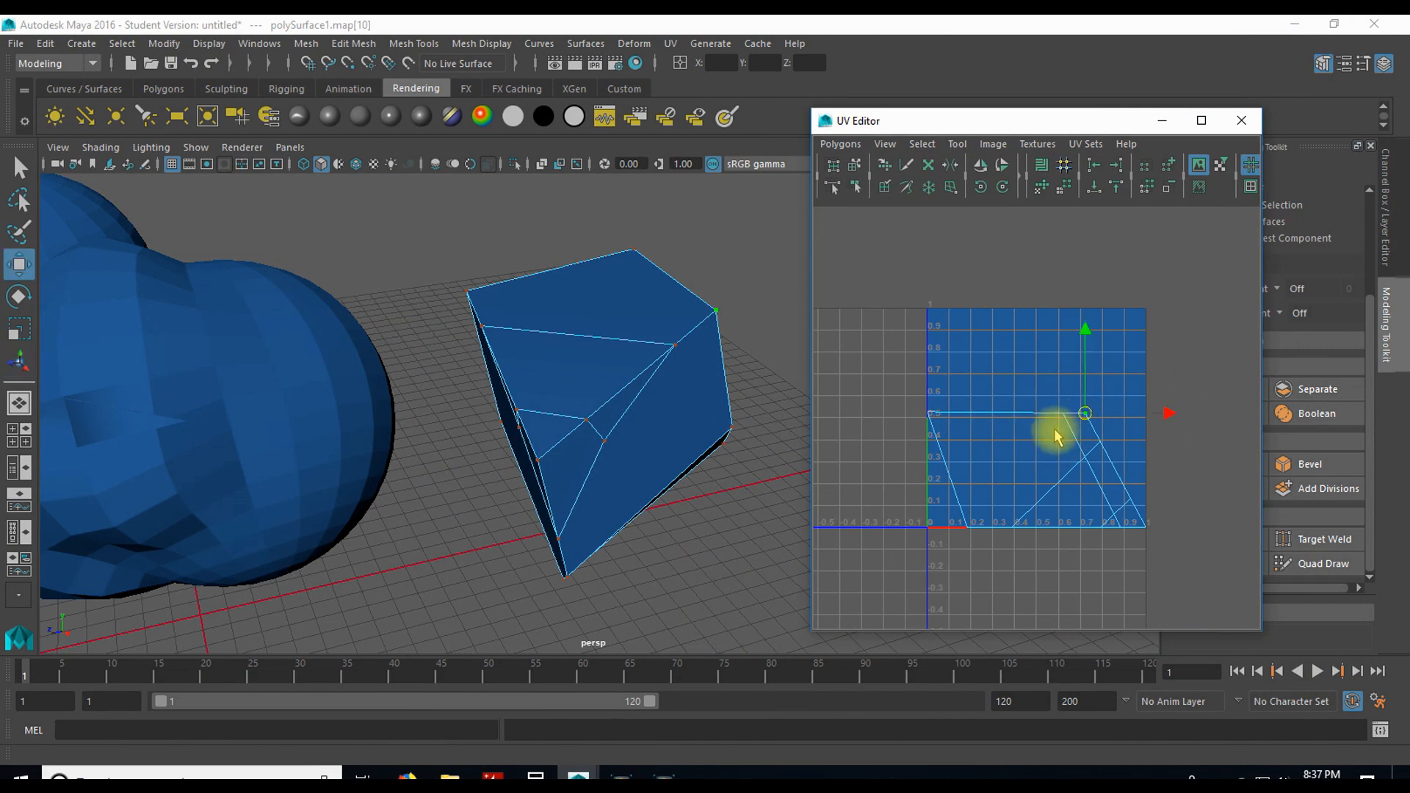
Step: Move the selected corner UV to about 0.6, 1.0 and the other upper UV to about 0.15, 0.95 in the UV layout
left_click_drag(1085, 415, 1060, 305)
left_click(958, 422)
left_click_drag(958, 422, 937, 320)
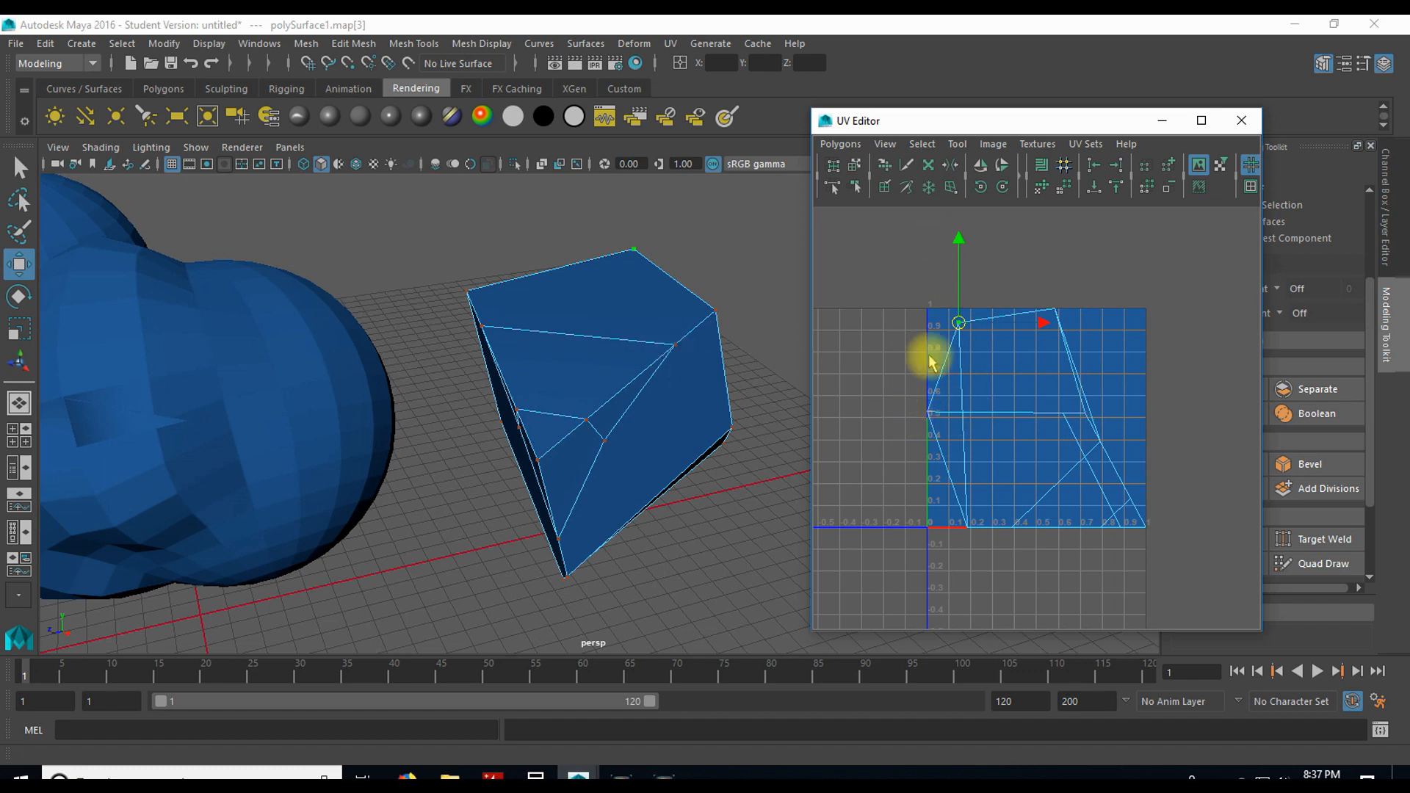
left_click(634, 250)
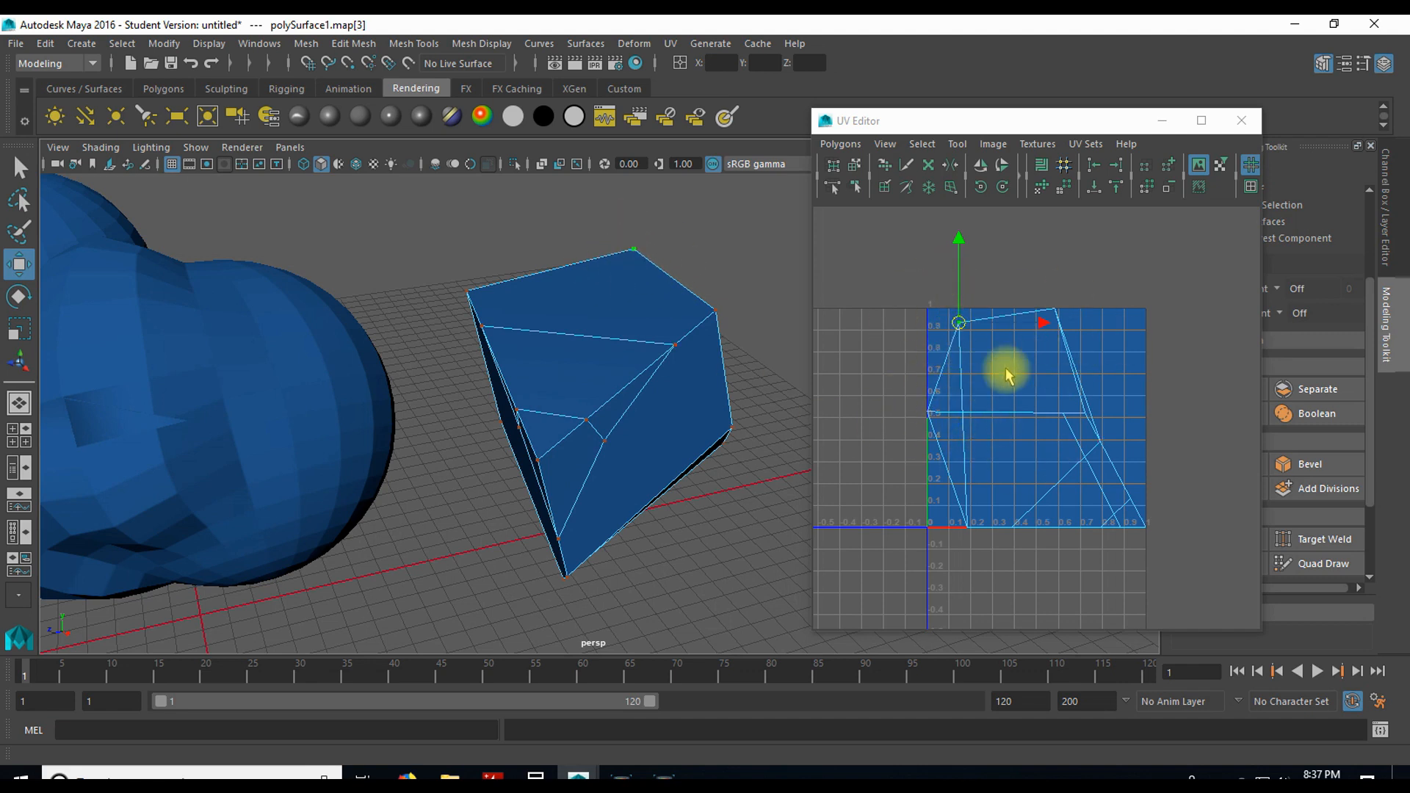
Step: Select the leftmost UV together with the raised UV near it, scale the pair apart, and move them slightly outward and up
left_click(939, 417)
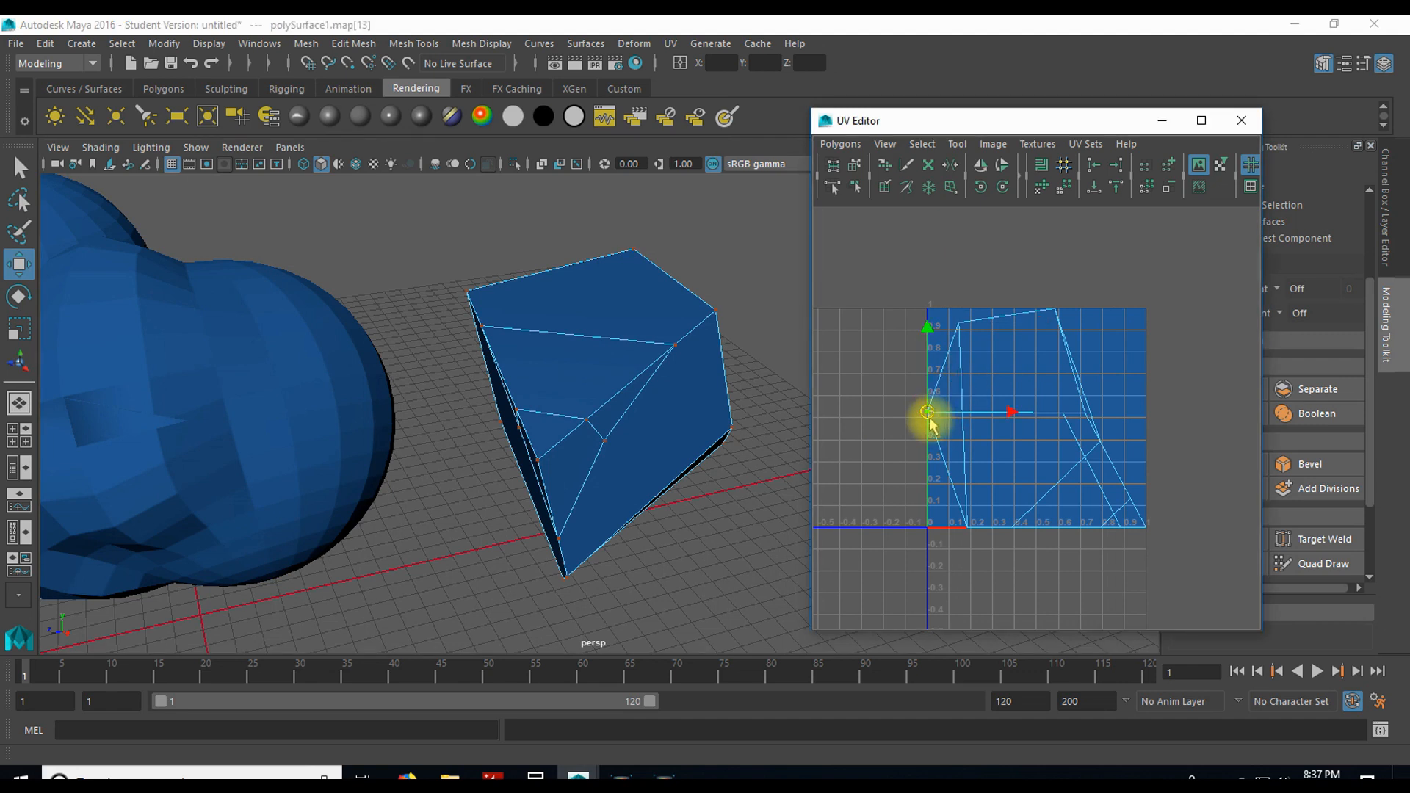
key("r")
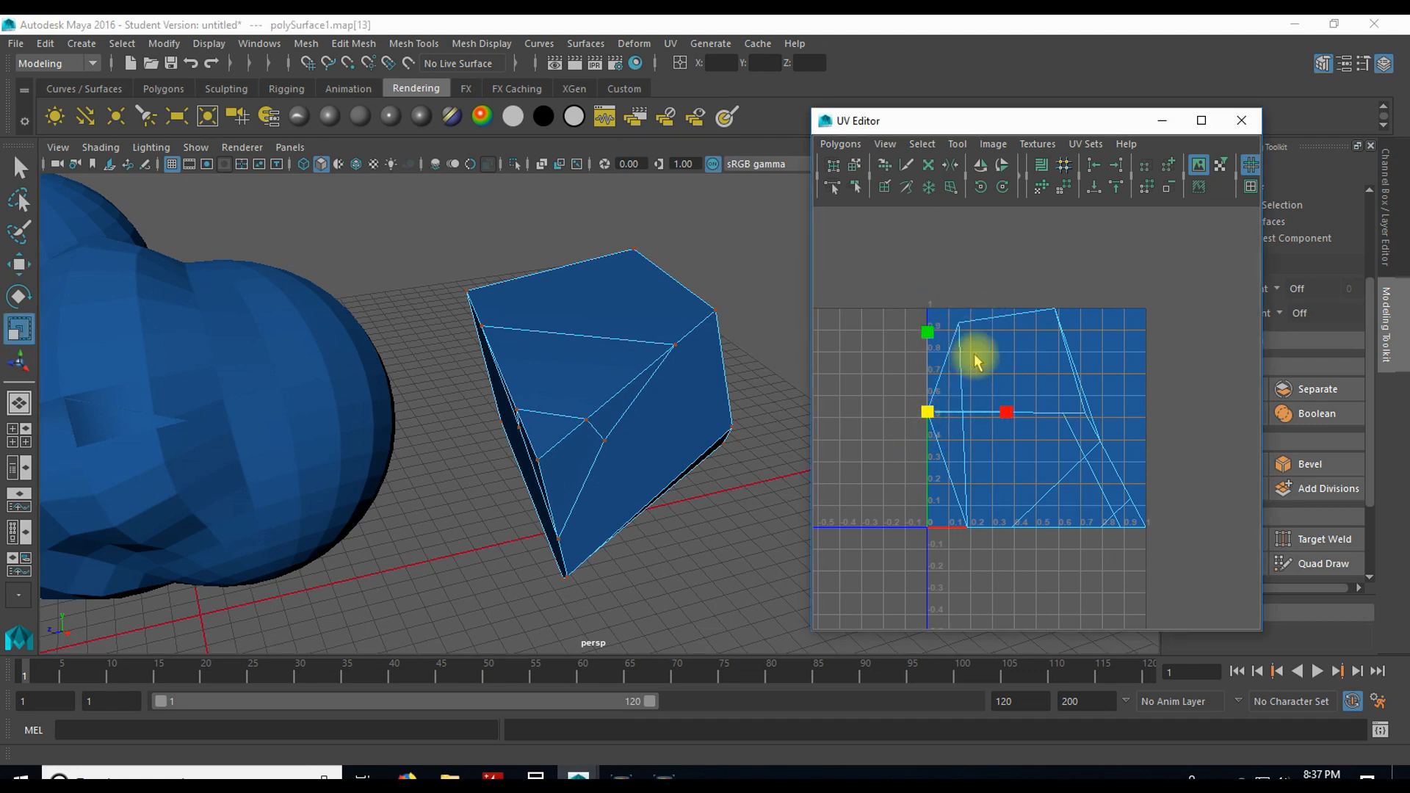
left_click(967, 327, "shift")
left_click_drag(942, 368, 1000, 313)
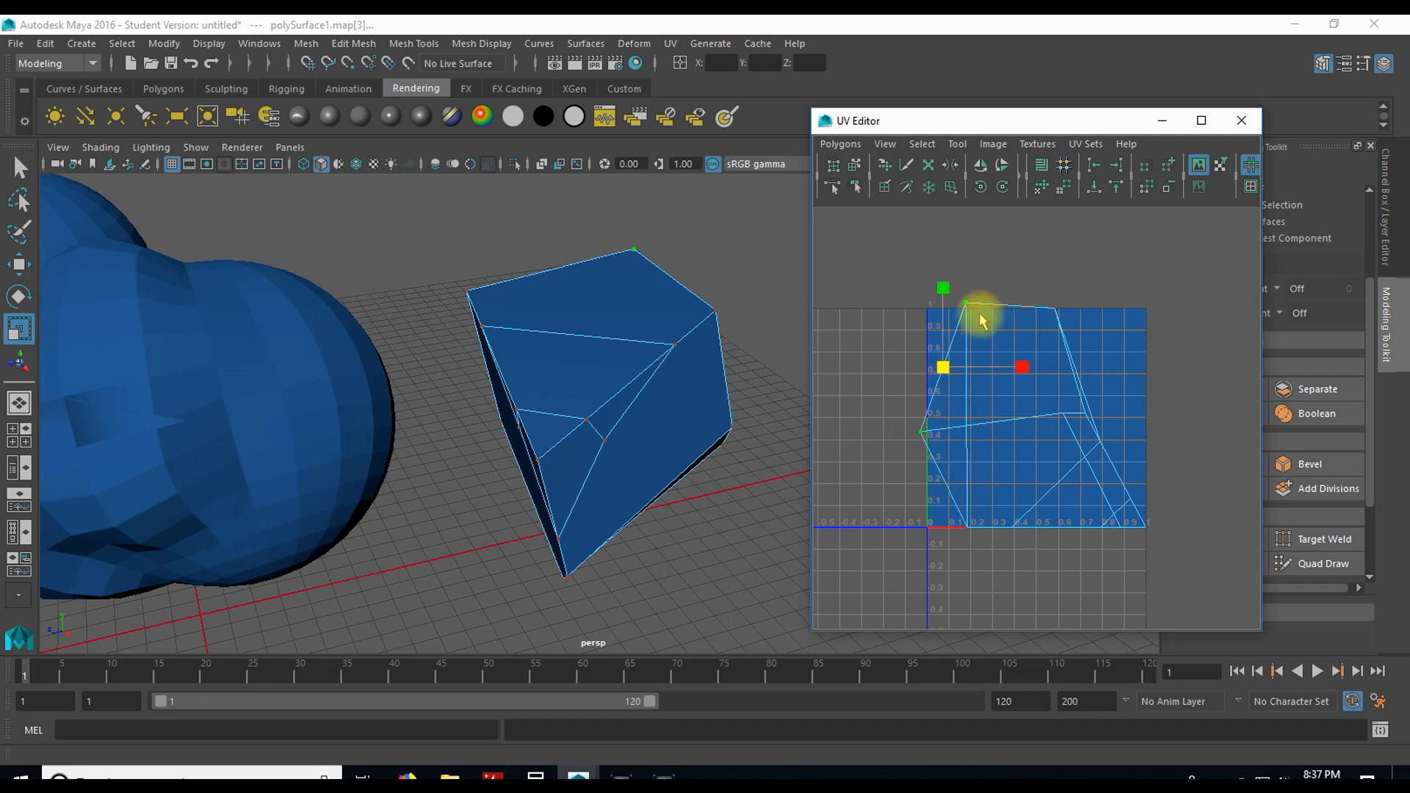
mouse_move(943, 366)
left_mouse_down()
mouse_move(972, 333)
mouse_move(928, 328)
mouse_move(921, 351)
left_mouse_up()
Step: Rotate the two selected UVs counterclockwise around their common centre and close the UV Editor
key("e")
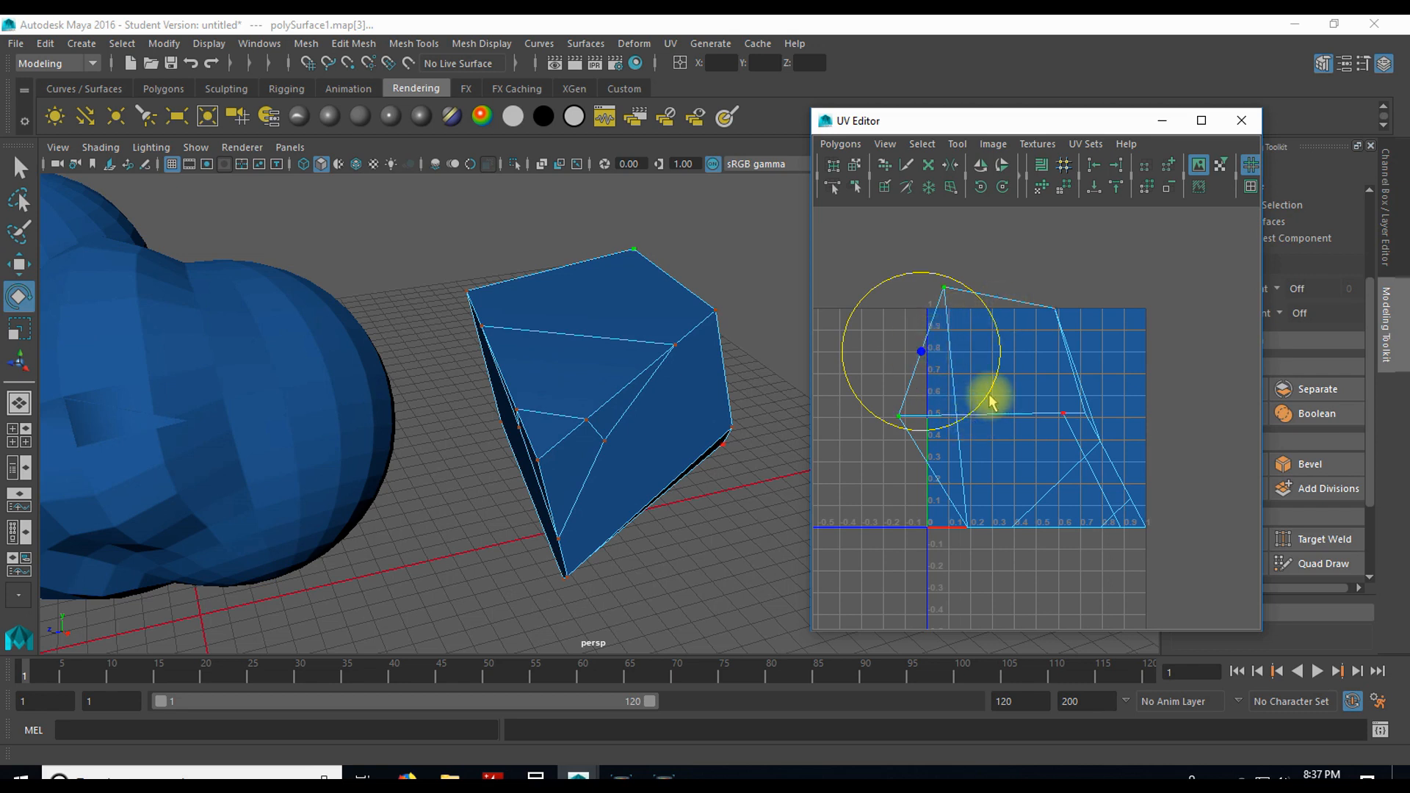
left_click_drag(962, 293, 914, 297)
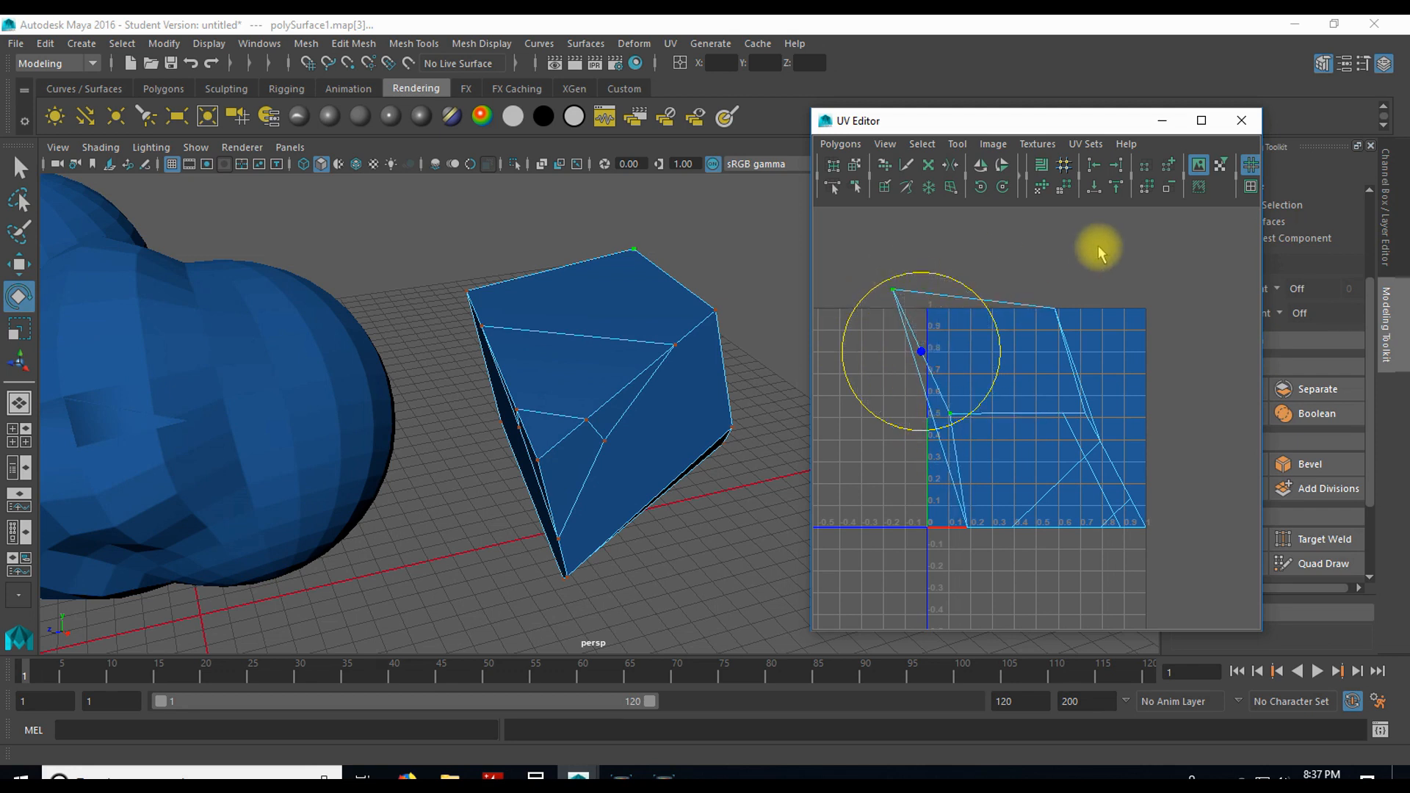
left_click(1240, 121)
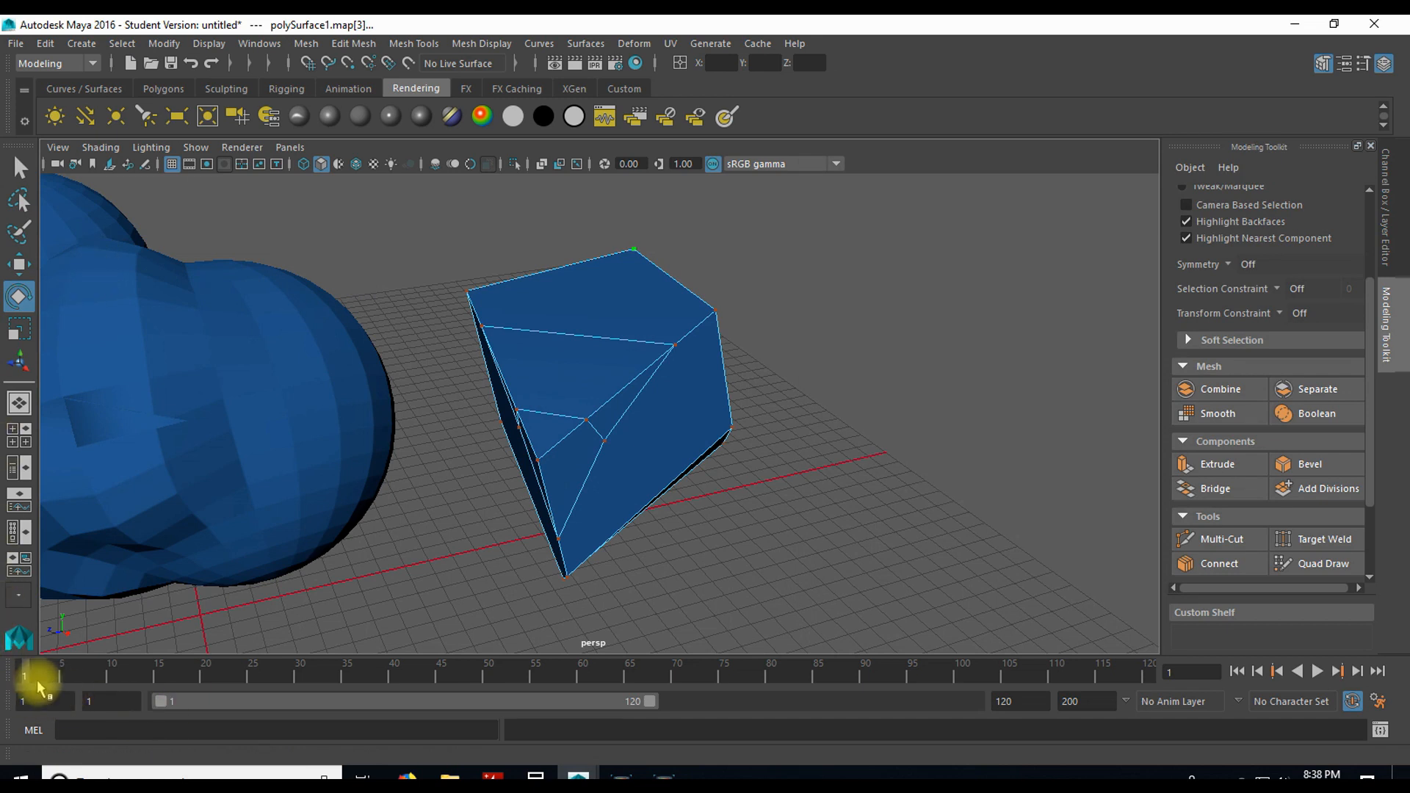
Step: Play the timeline briefly, stop the playback, and scrub back to frame 1
key("alt+v")
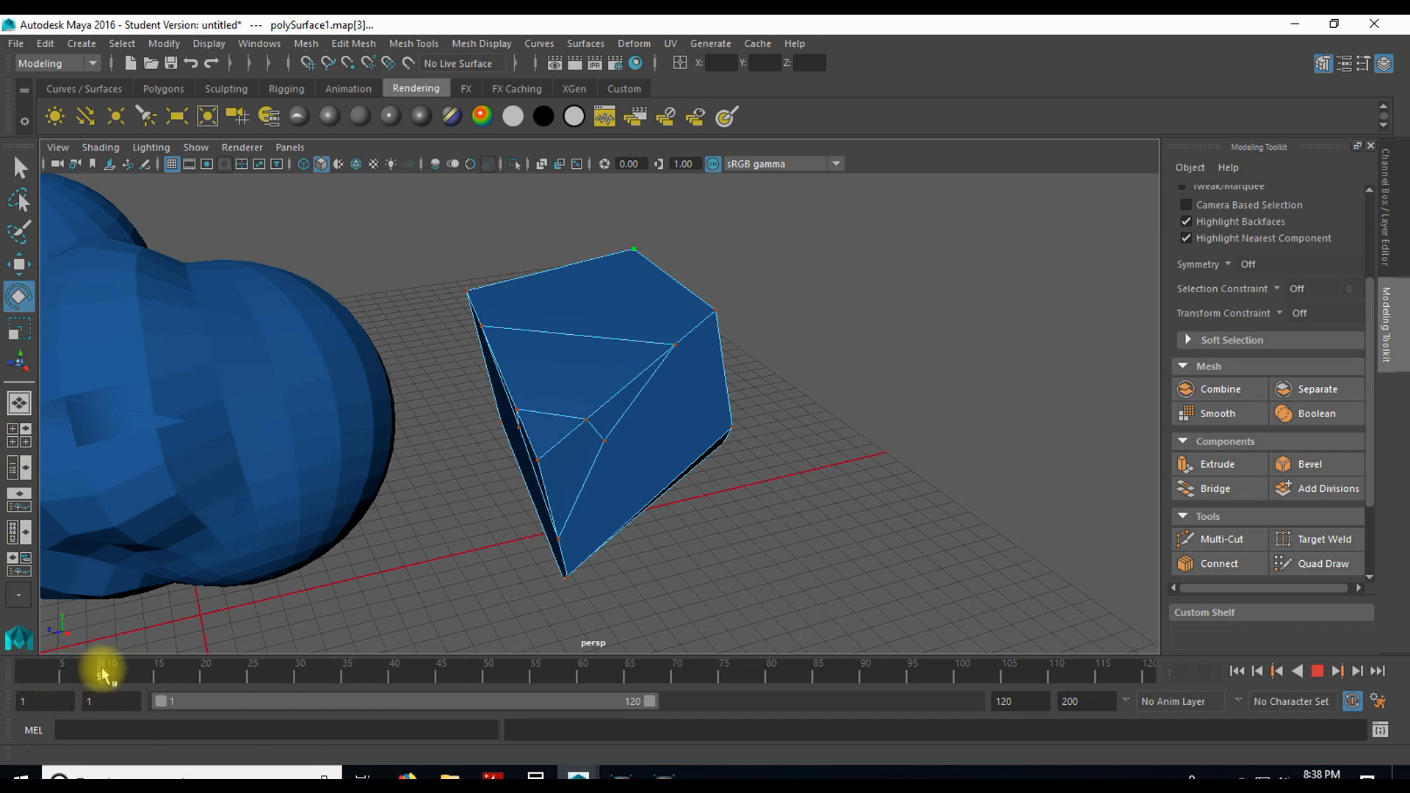
left_click_drag(243, 664, 27, 671)
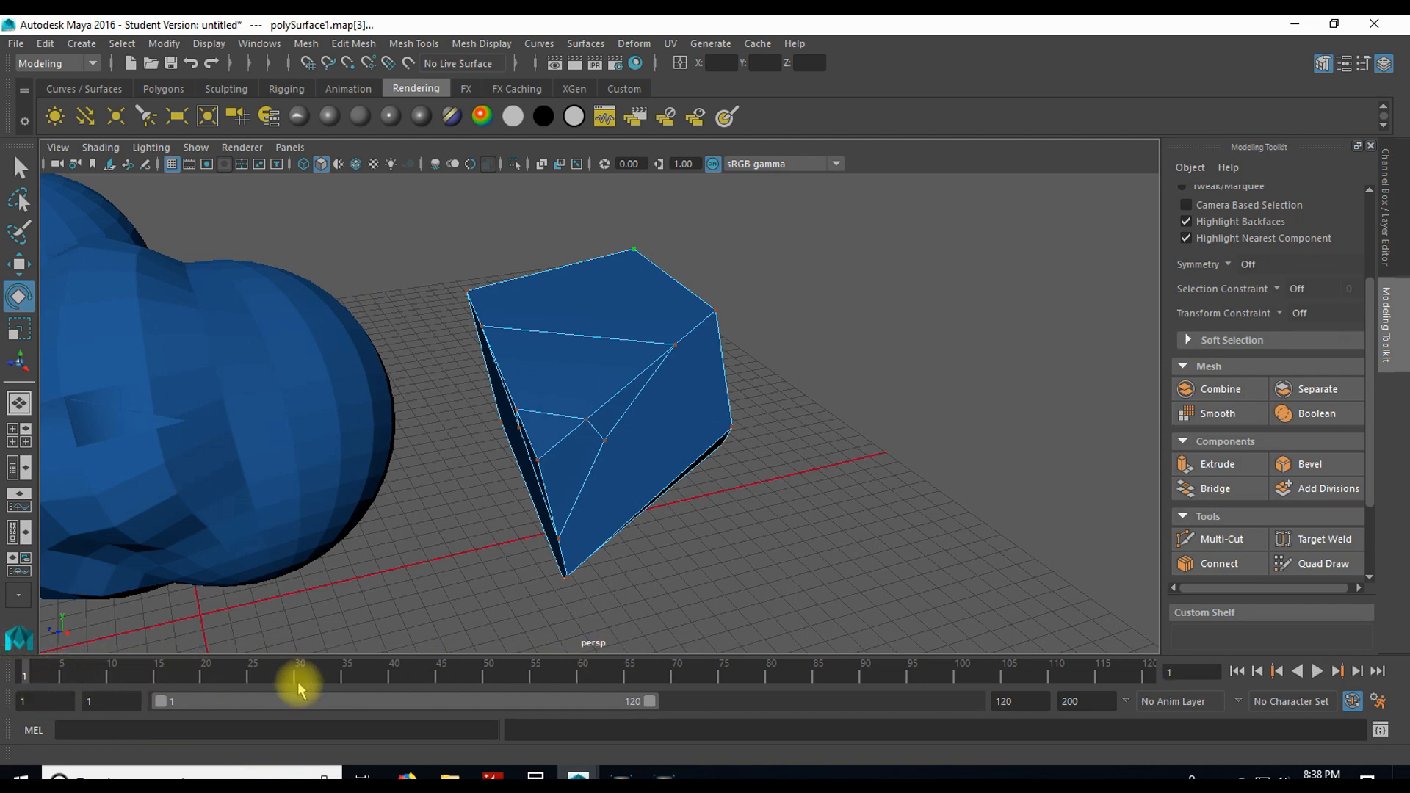
left_click_drag(395, 696, 200, 694)
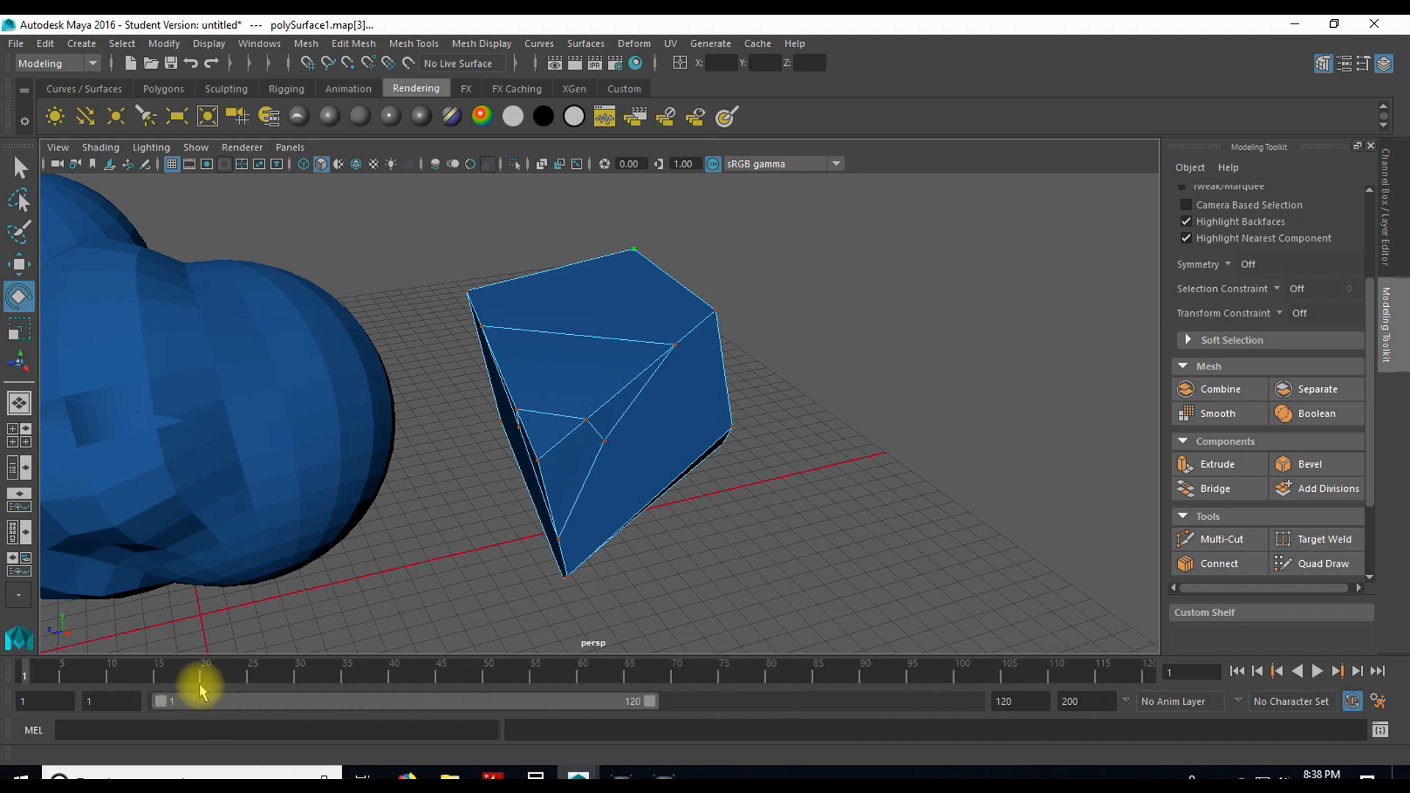
Step: Scrub the timeline to frame 6, run the playback briefly, and return to frame 1
left_click(70, 670)
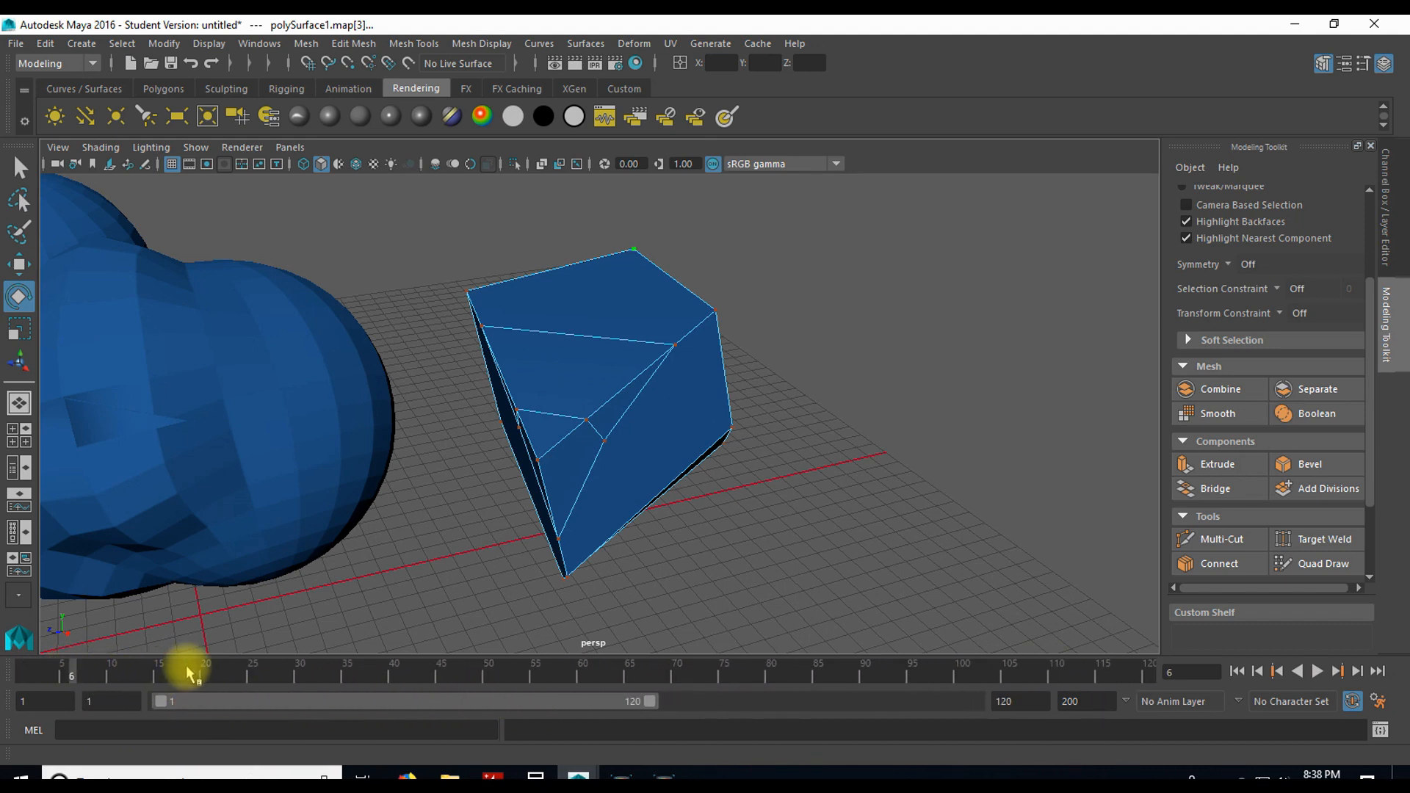
key("alt+v")
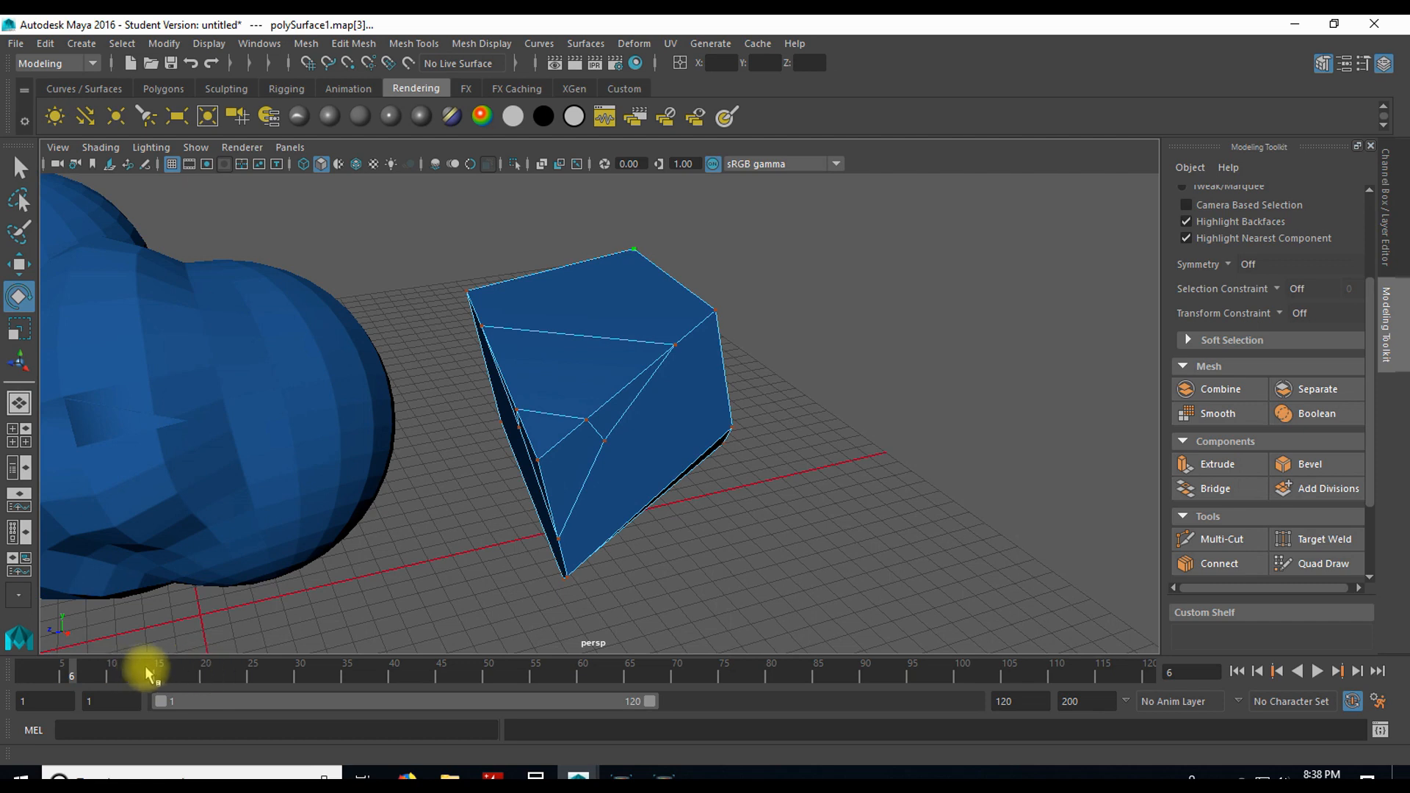
mouse_move(162, 670)
left_mouse_down()
mouse_move(677, 683)
mouse_move(16, 658)
left_mouse_up()
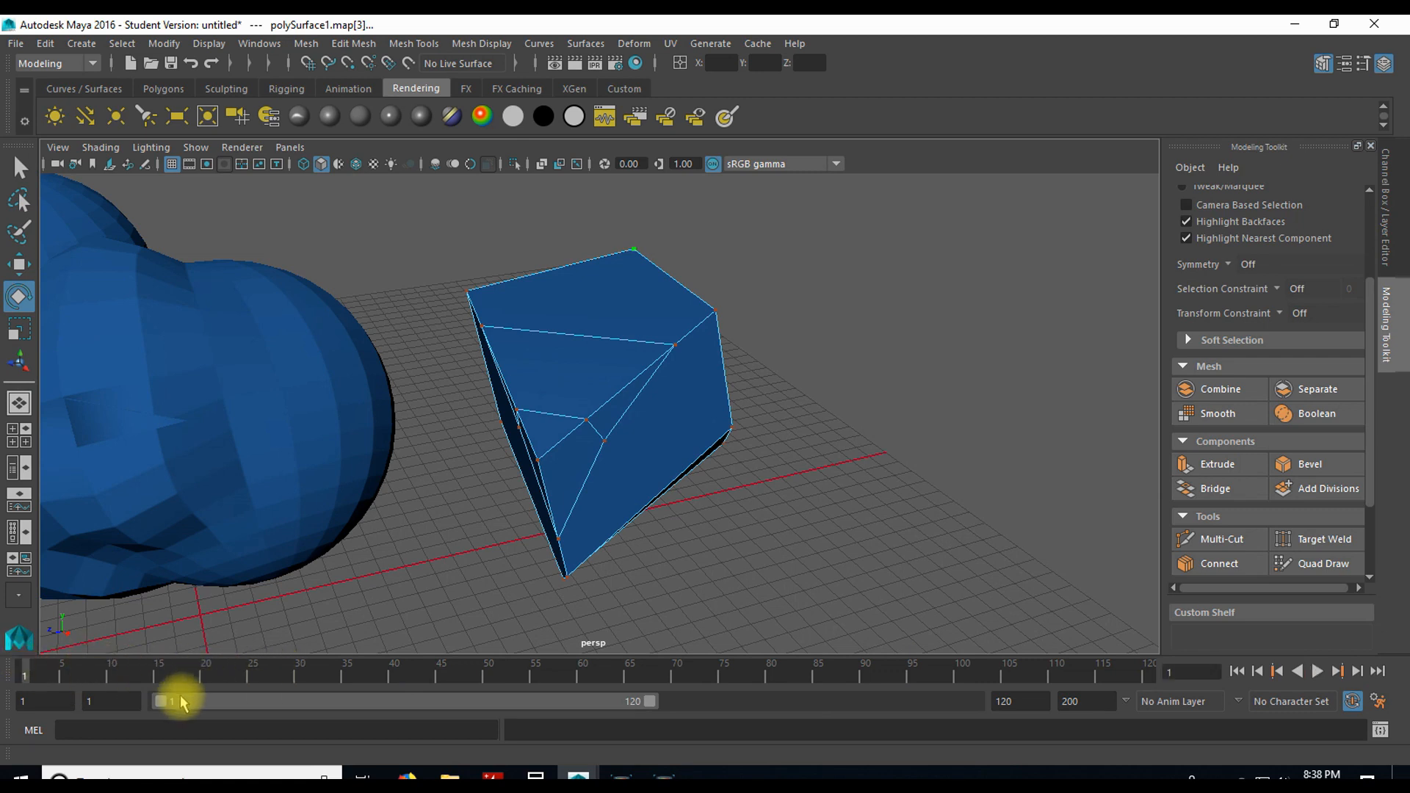
left_click_drag(192, 702, 147, 697)
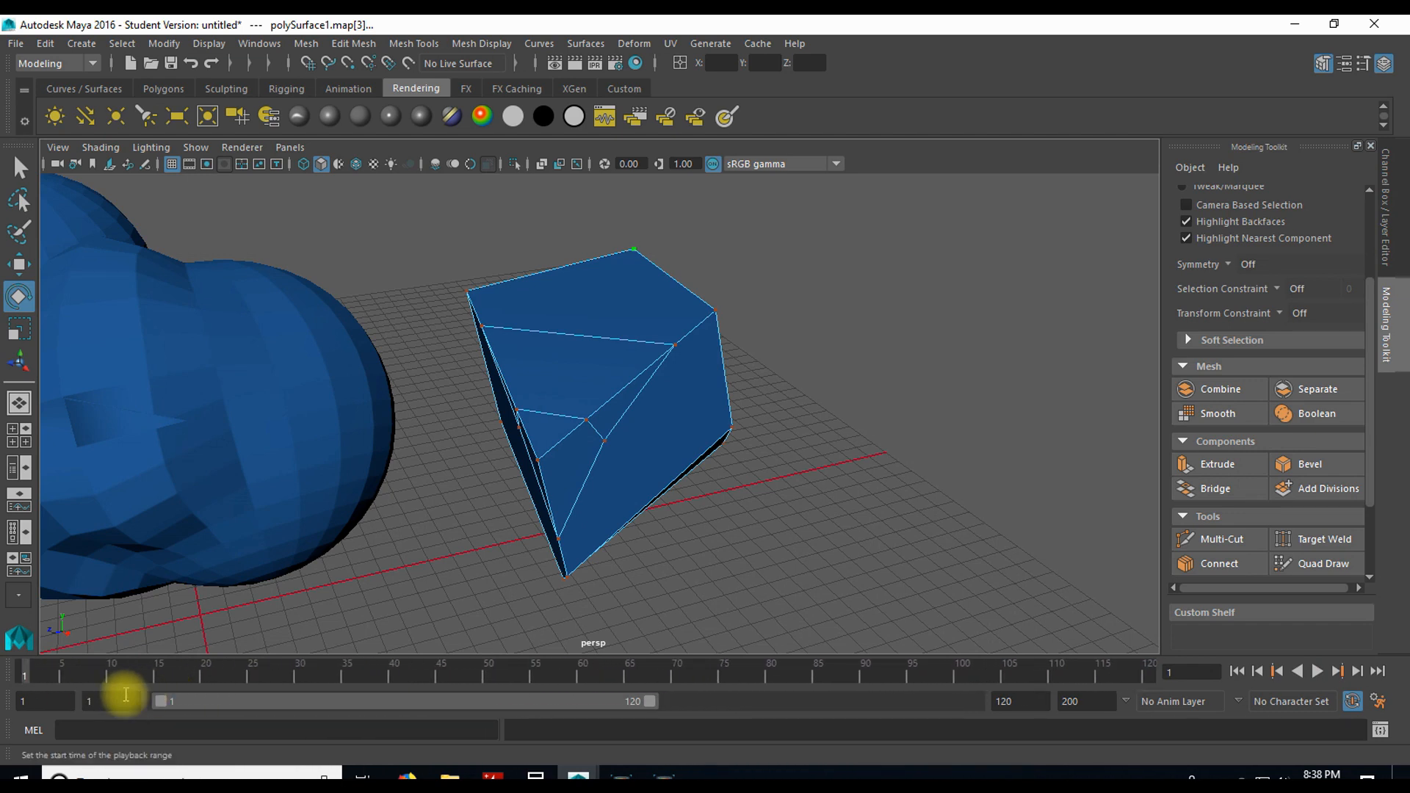
left_click(42, 700)
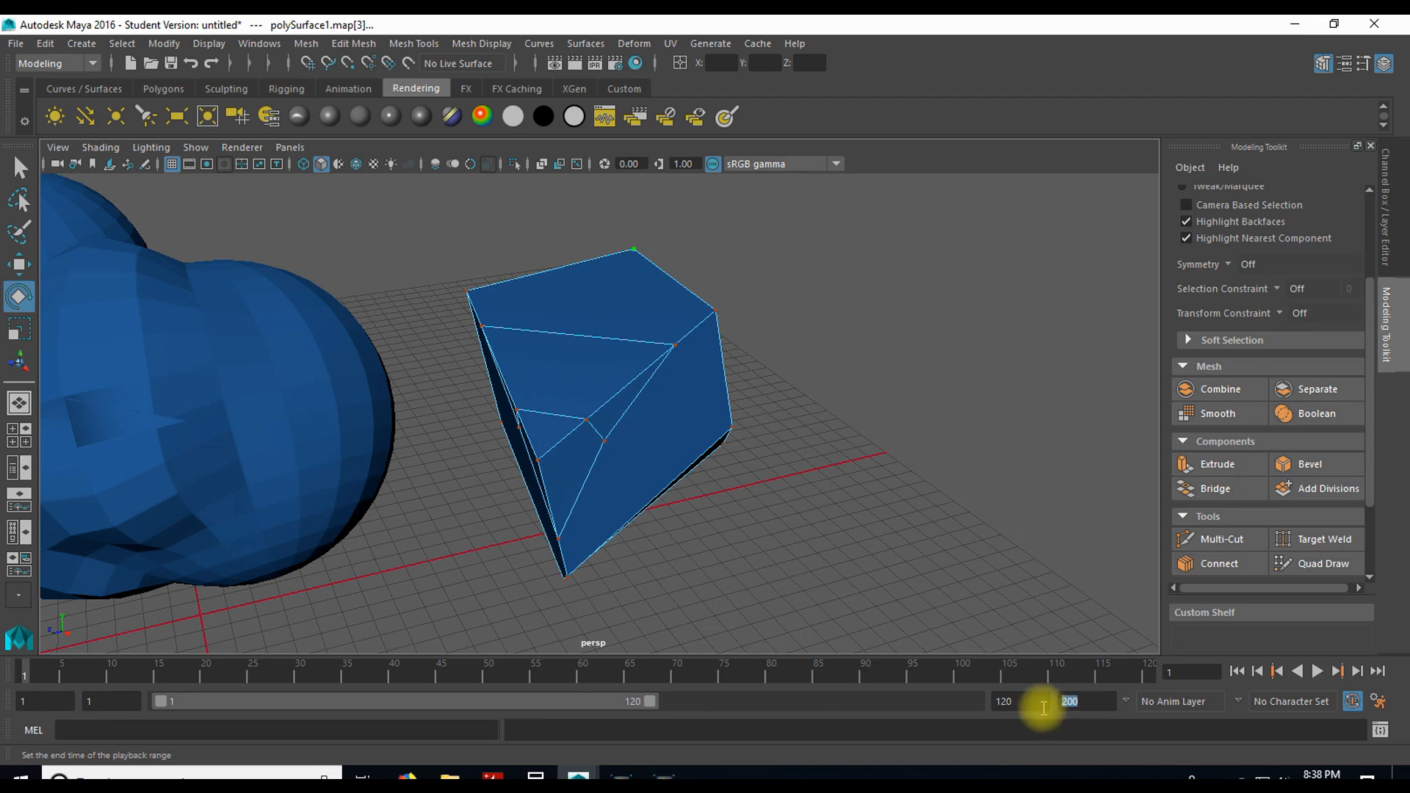
Step: Extend the playback range to end at frame 131, and reset its end to frame 120
double_click(1002, 701)
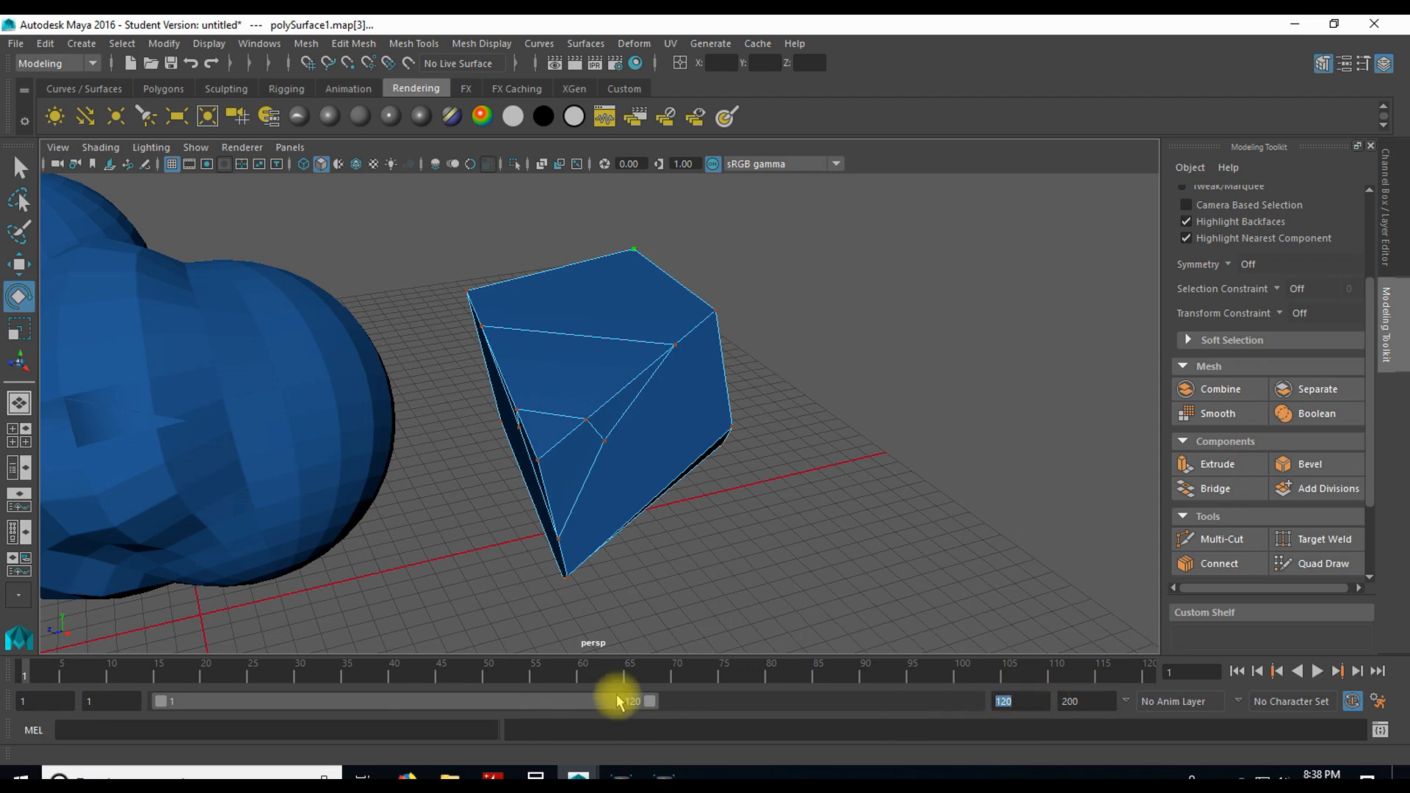
left_click_drag(648, 701, 693, 702)
left_click(1035, 702)
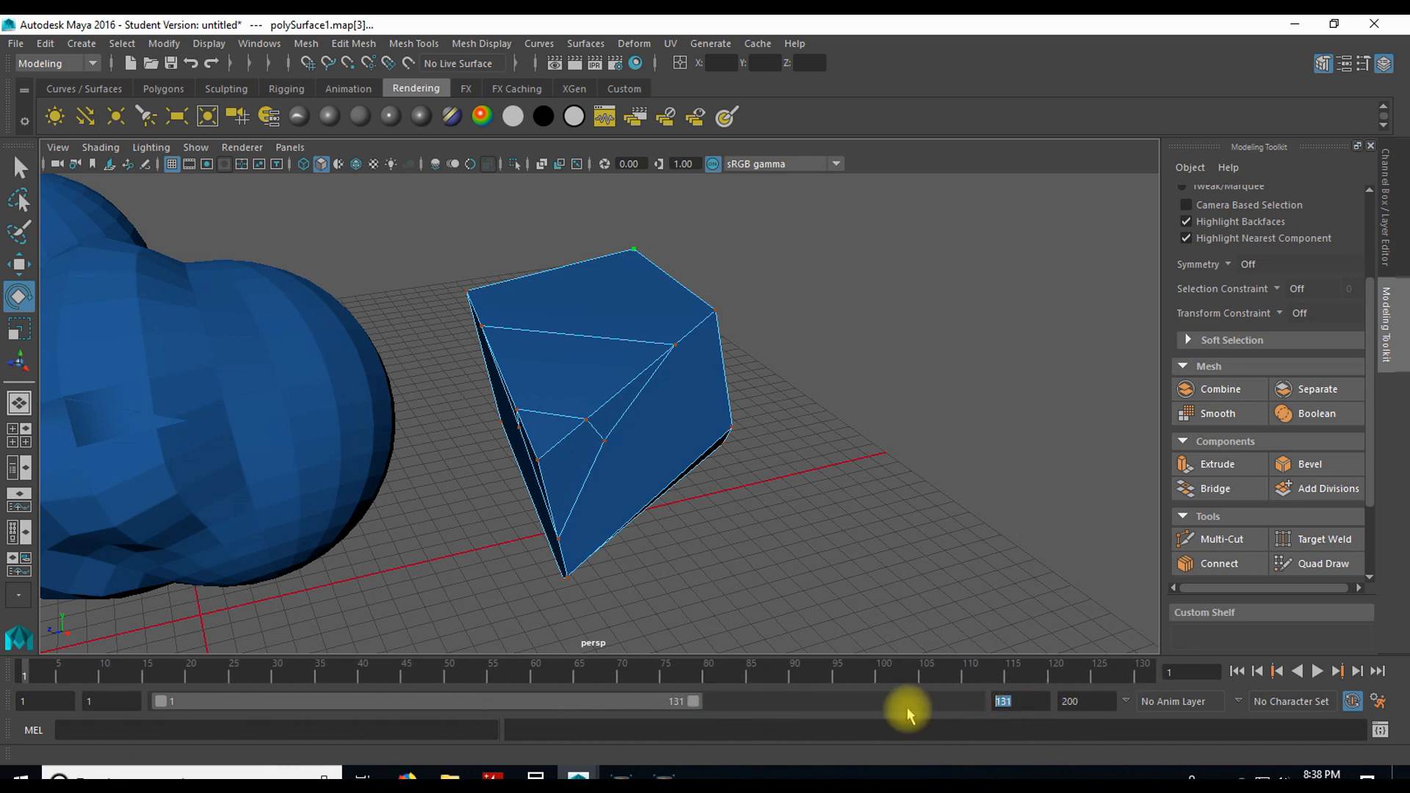
type("120")
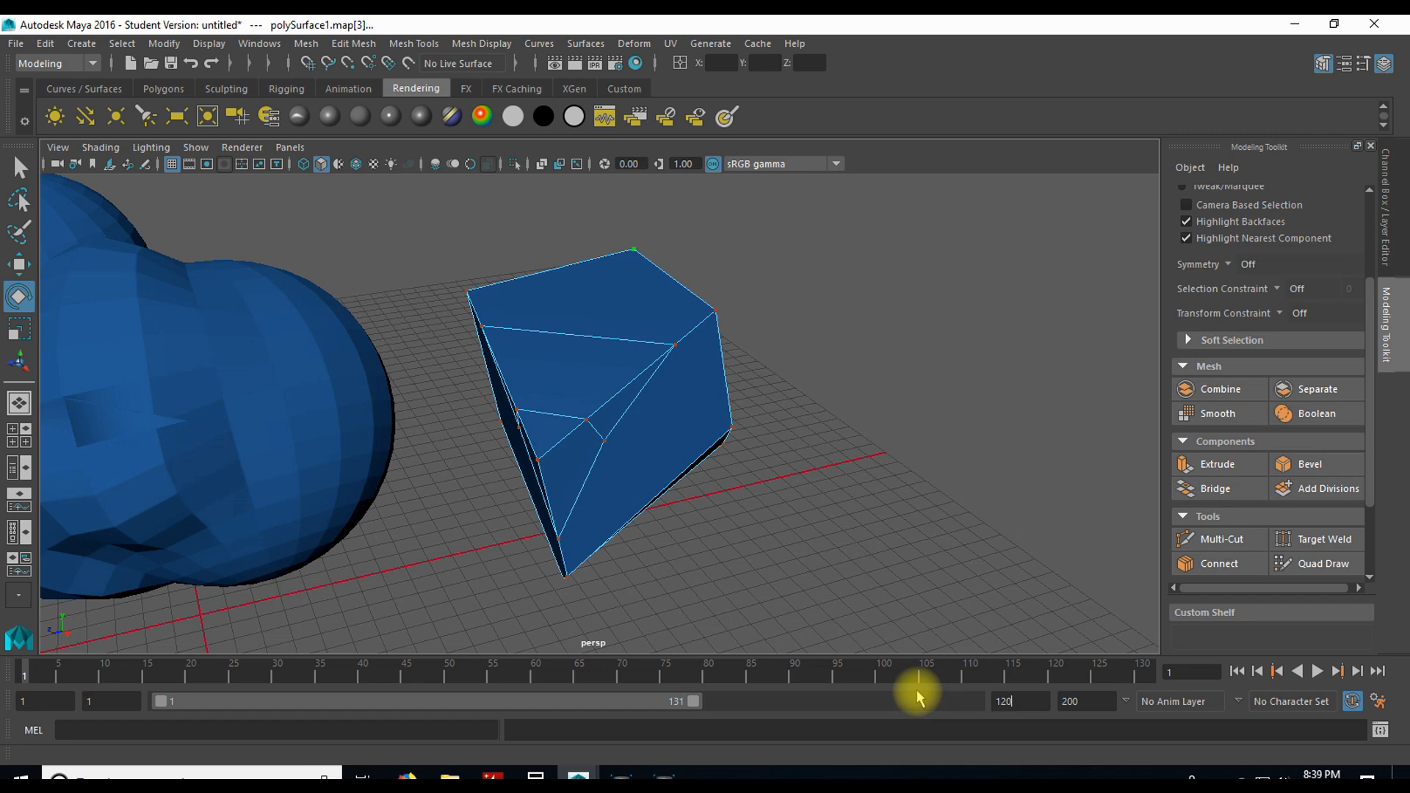
key("Return")
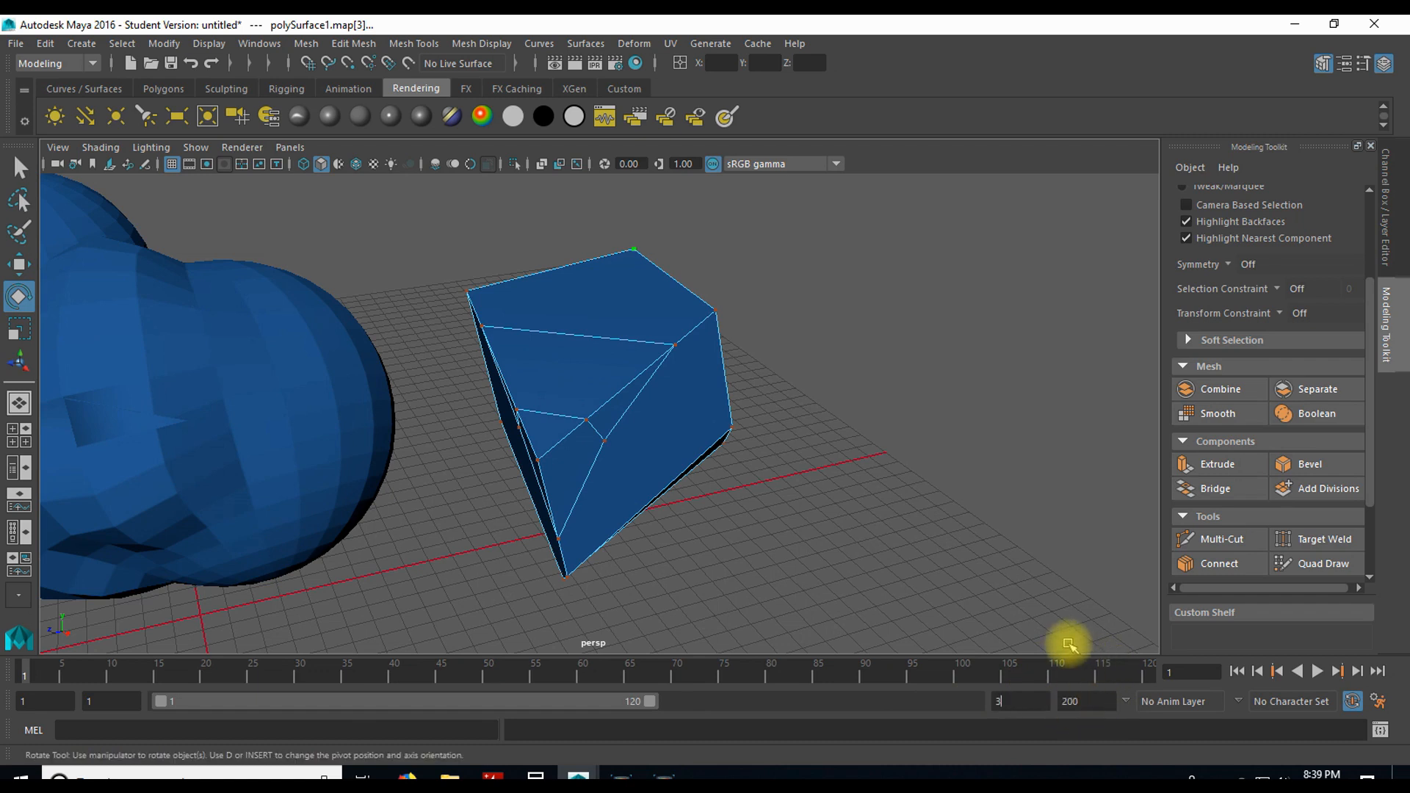
Step: Set the end of the playback range to frame 300 and the current frame to 145
key("Return")
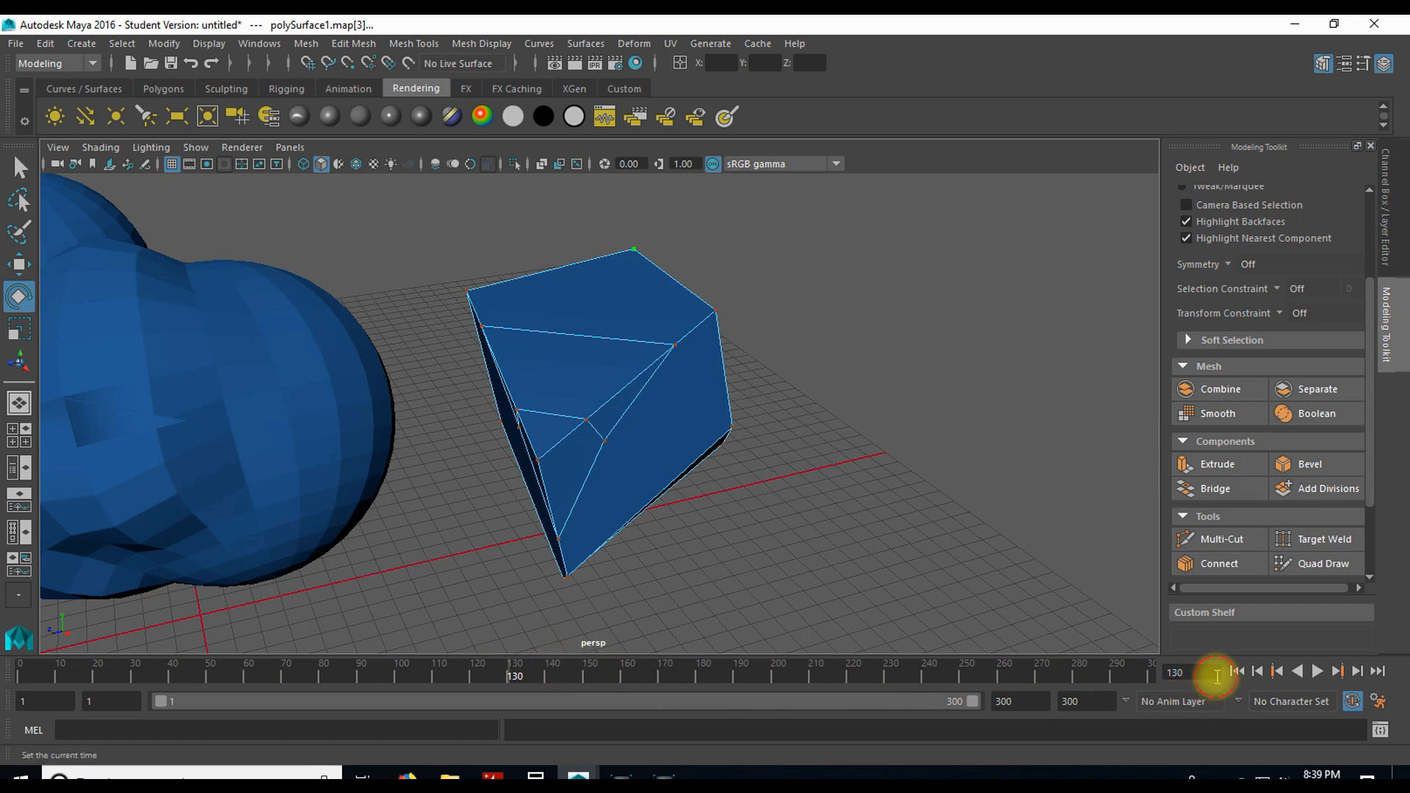
key("BackSpace")
key("BackSpace")
type("45")
key("Return")
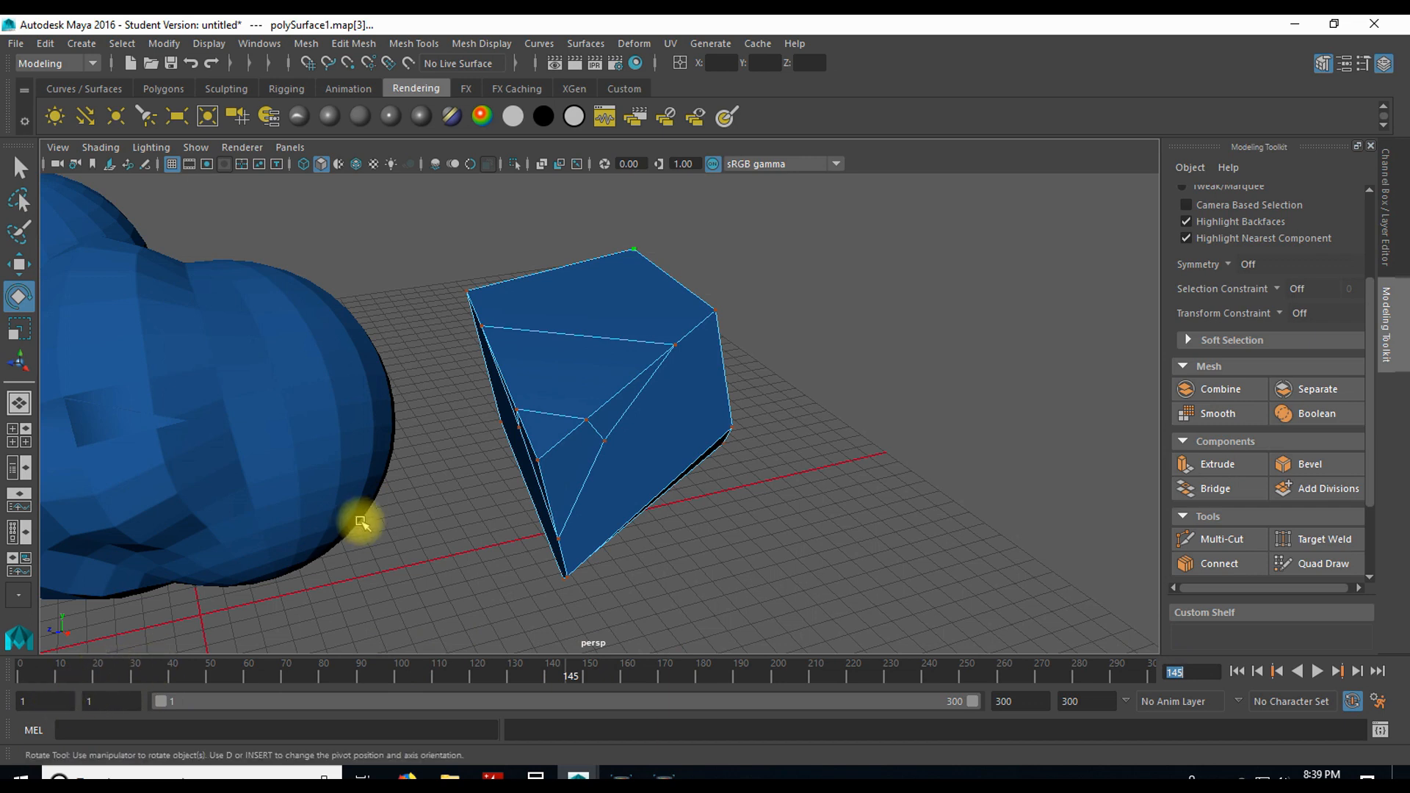
Step: Delete the faceted mesh, the blue joined spheres and the other remaining objects to empty the scene
scroll(411, 507, "down", 5)
right_click_drag(602, 390, 687, 272)
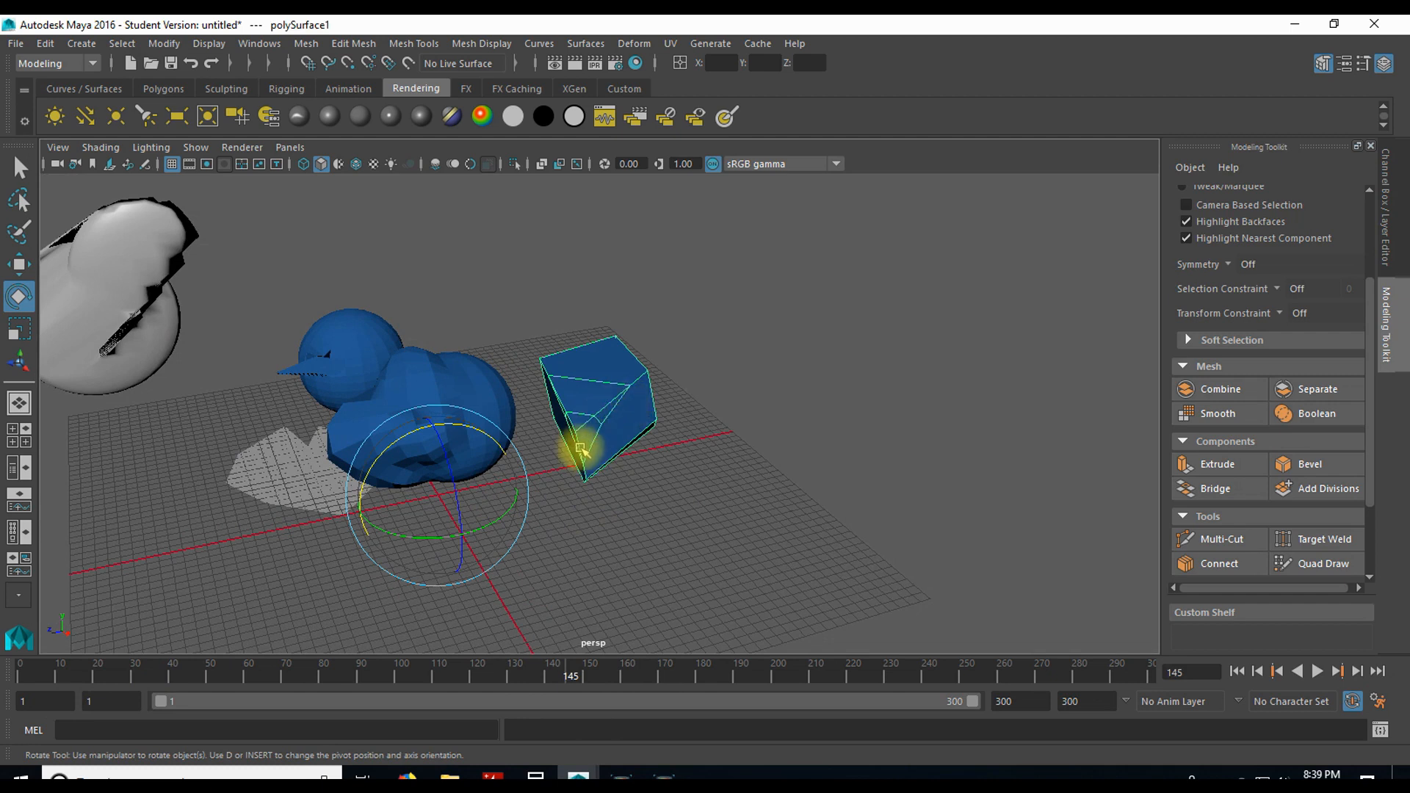
key("Delete")
left_click(388, 428)
key("Delete")
left_click(318, 496)
key("Delete")
left_click(358, 364)
key("Delete")
Step: Create a polygon sphere at the grid centre, scale it up uniformly, and activate the Move tool
left_click(163, 88)
left_click(55, 116)
key("r")
middle_click_drag(526, 491, 599, 412, "alt")
left_click_drag(512, 415, 529, 389)
key("w")
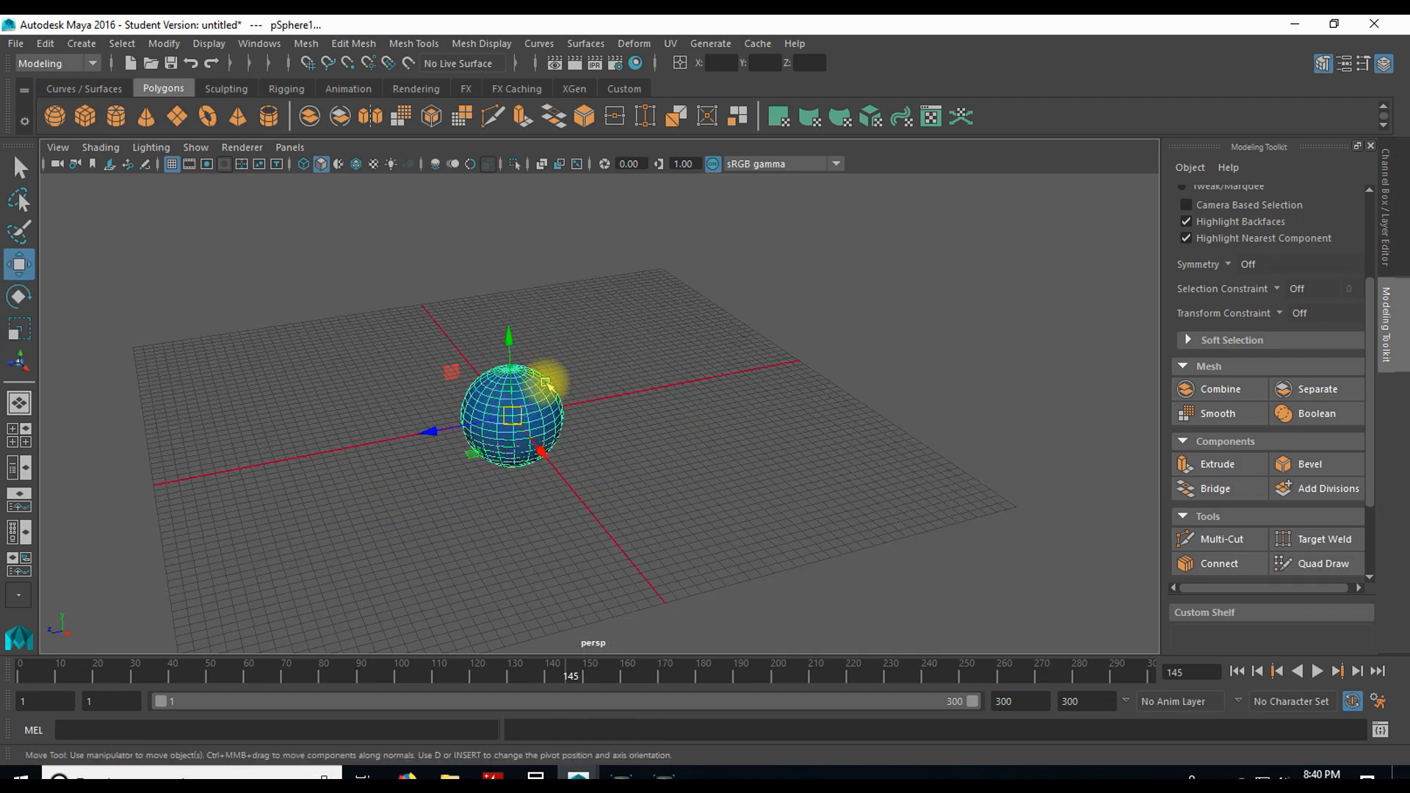
Step: Key the sphere at frame 1, move it along the Z axis to the grid's edge, and key it at frame 70
left_click(15, 670)
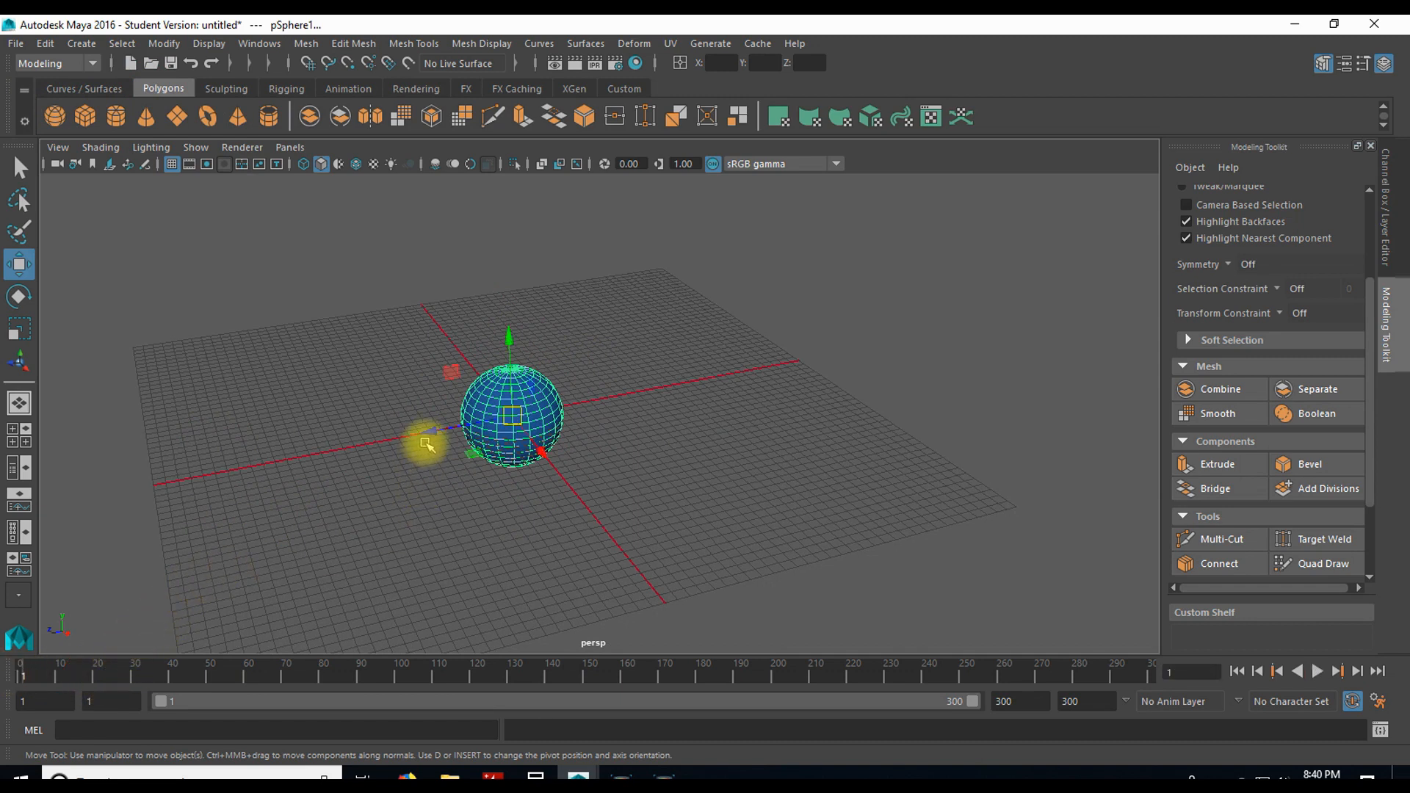
key("s")
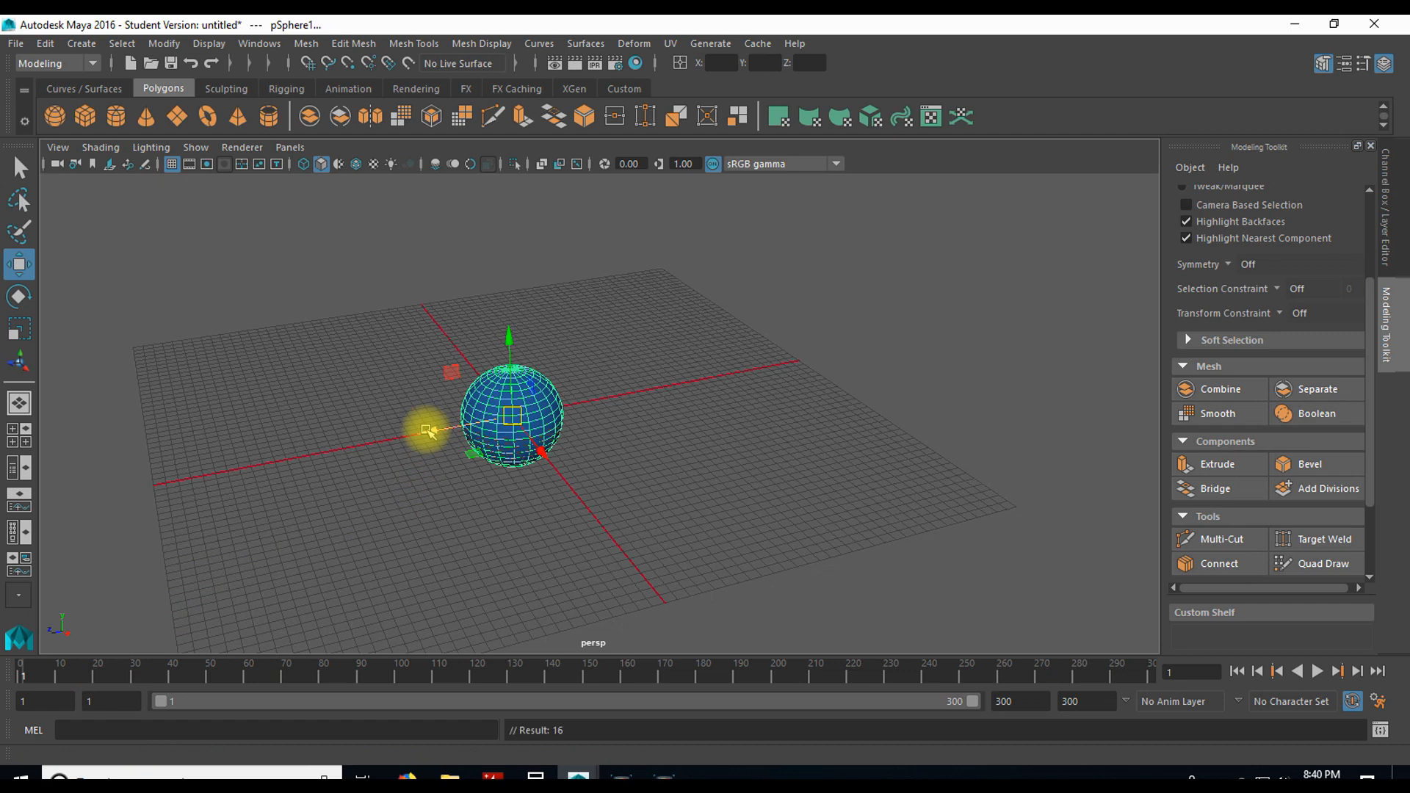
left_click(285, 674)
left_click_drag(429, 425, 131, 482)
key("s")
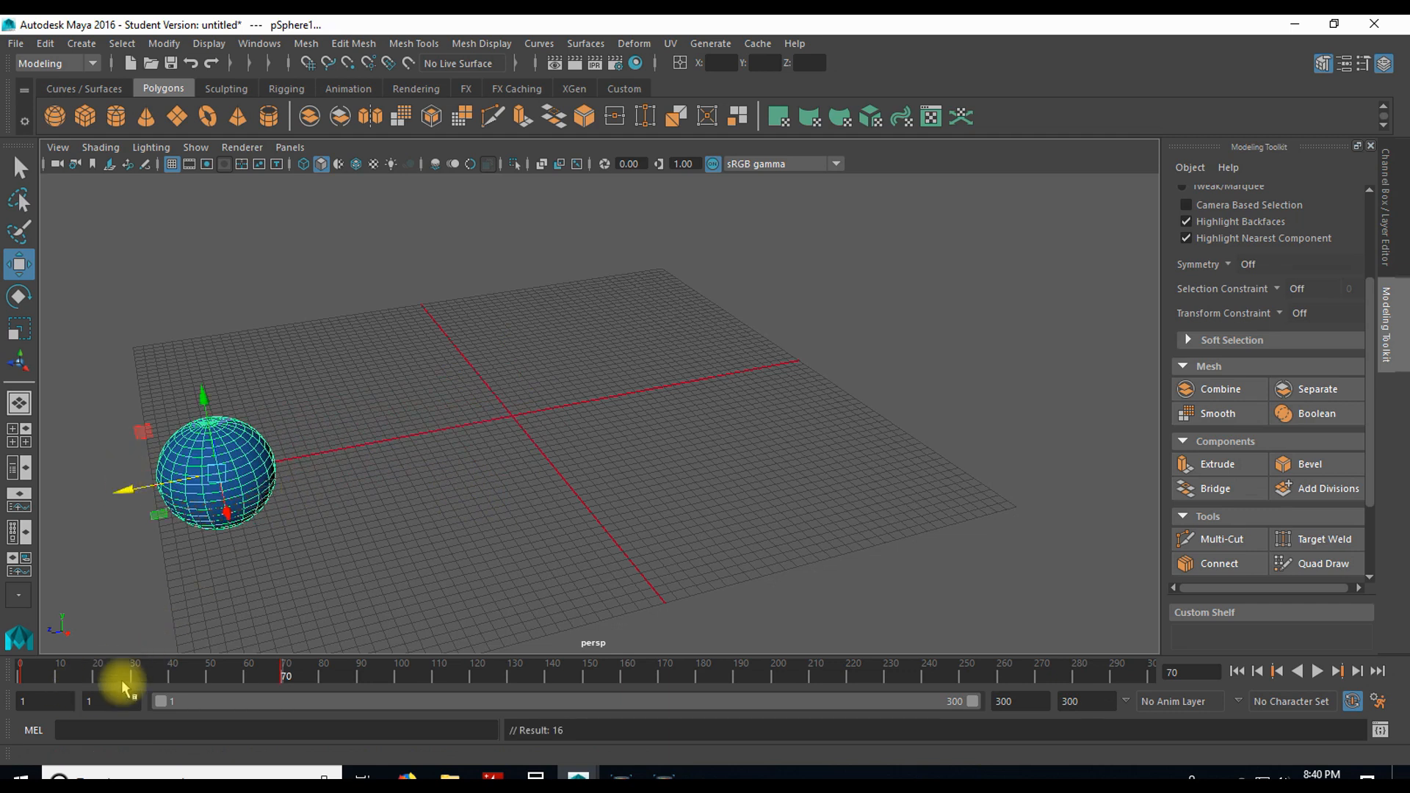
Step: Play the sphere animation, scrub to frame 43, and play through most of the 300-frame range before stopping
key("alt+v")
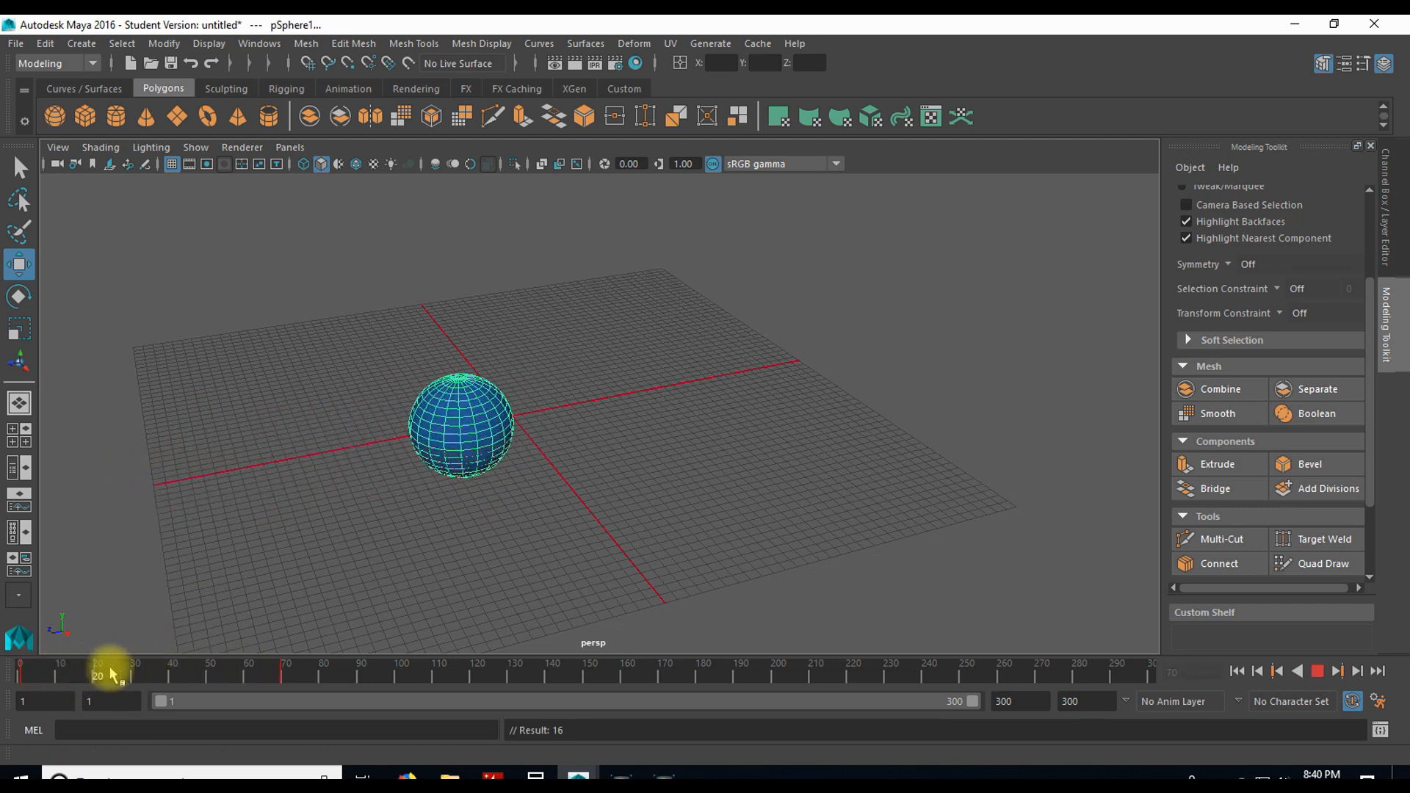
left_click(180, 672)
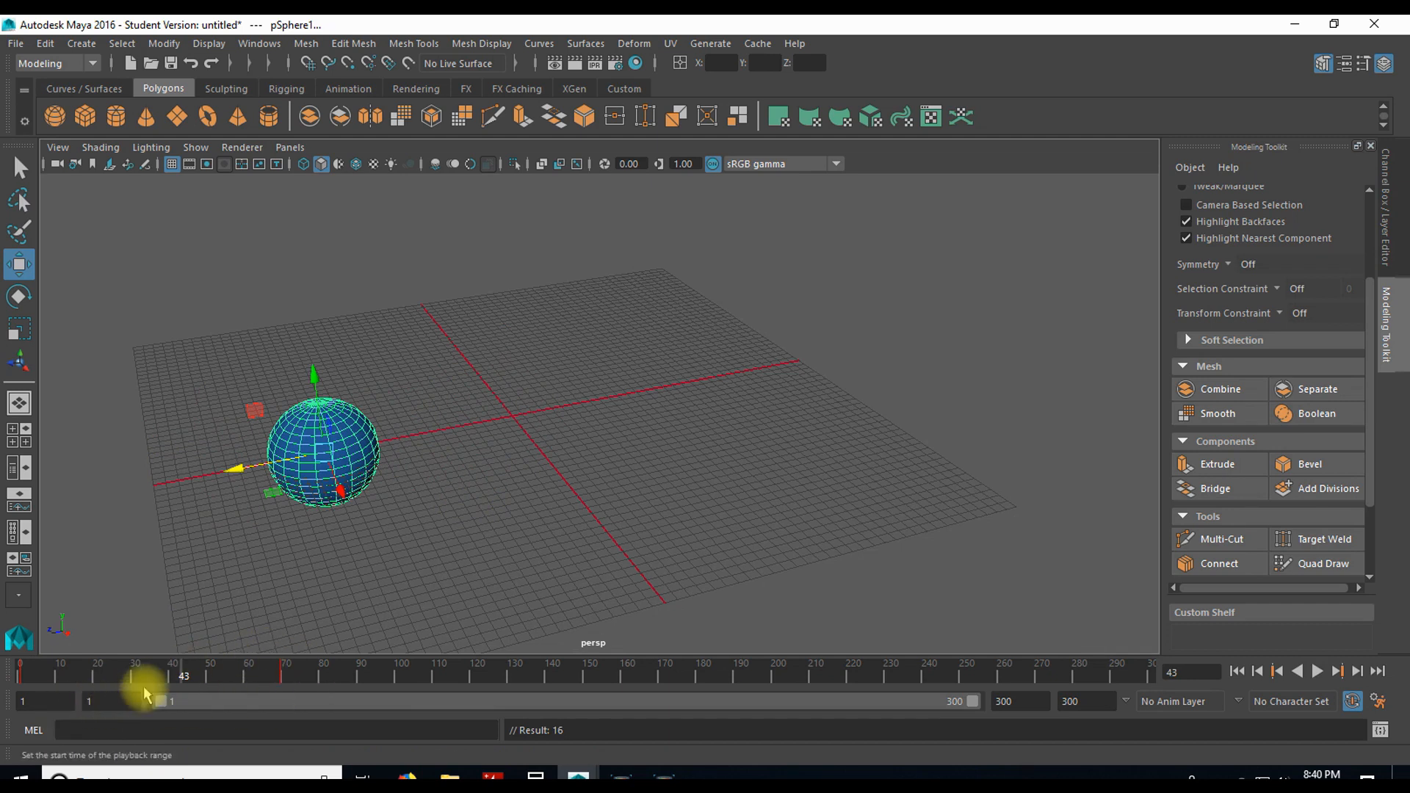
left_click(1315, 670)
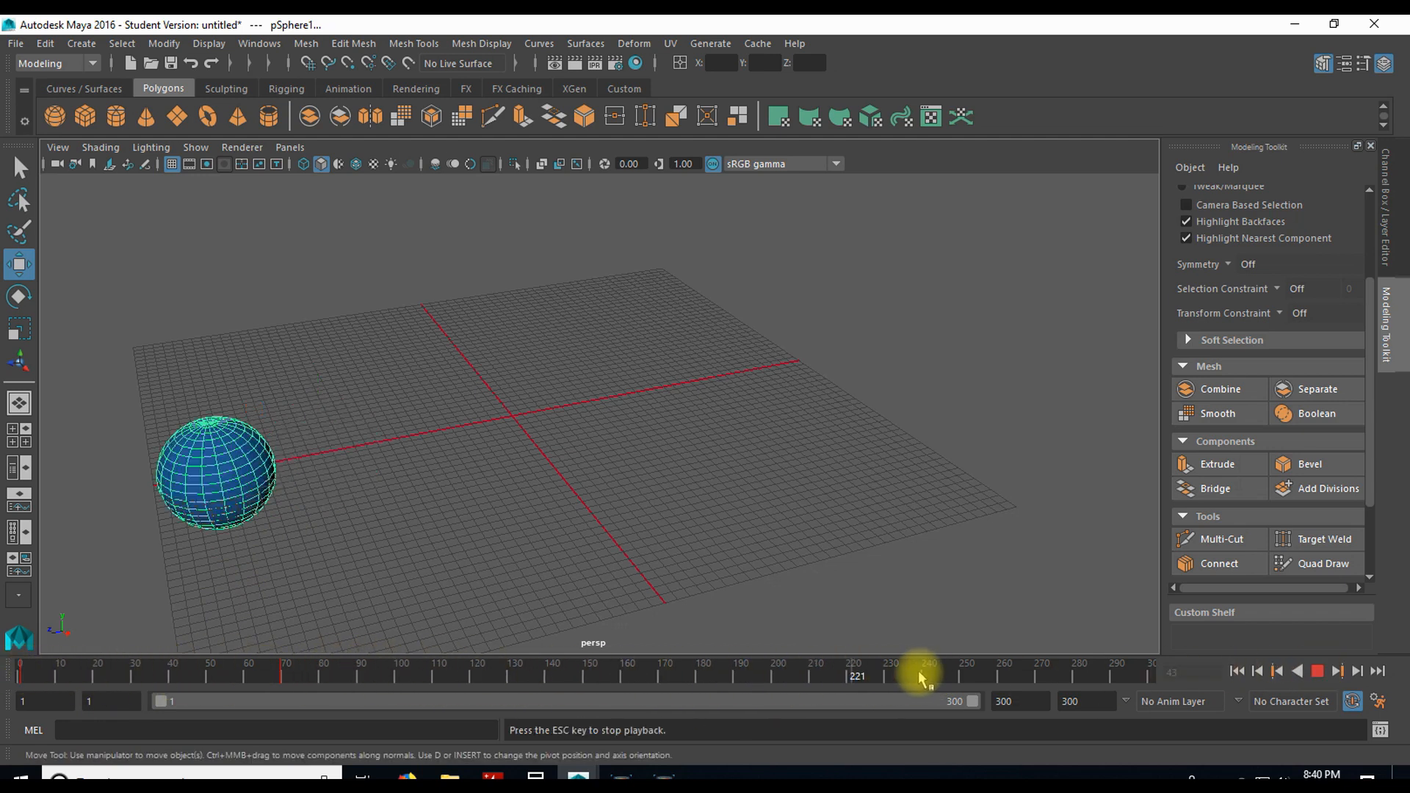
left_click(1316, 670)
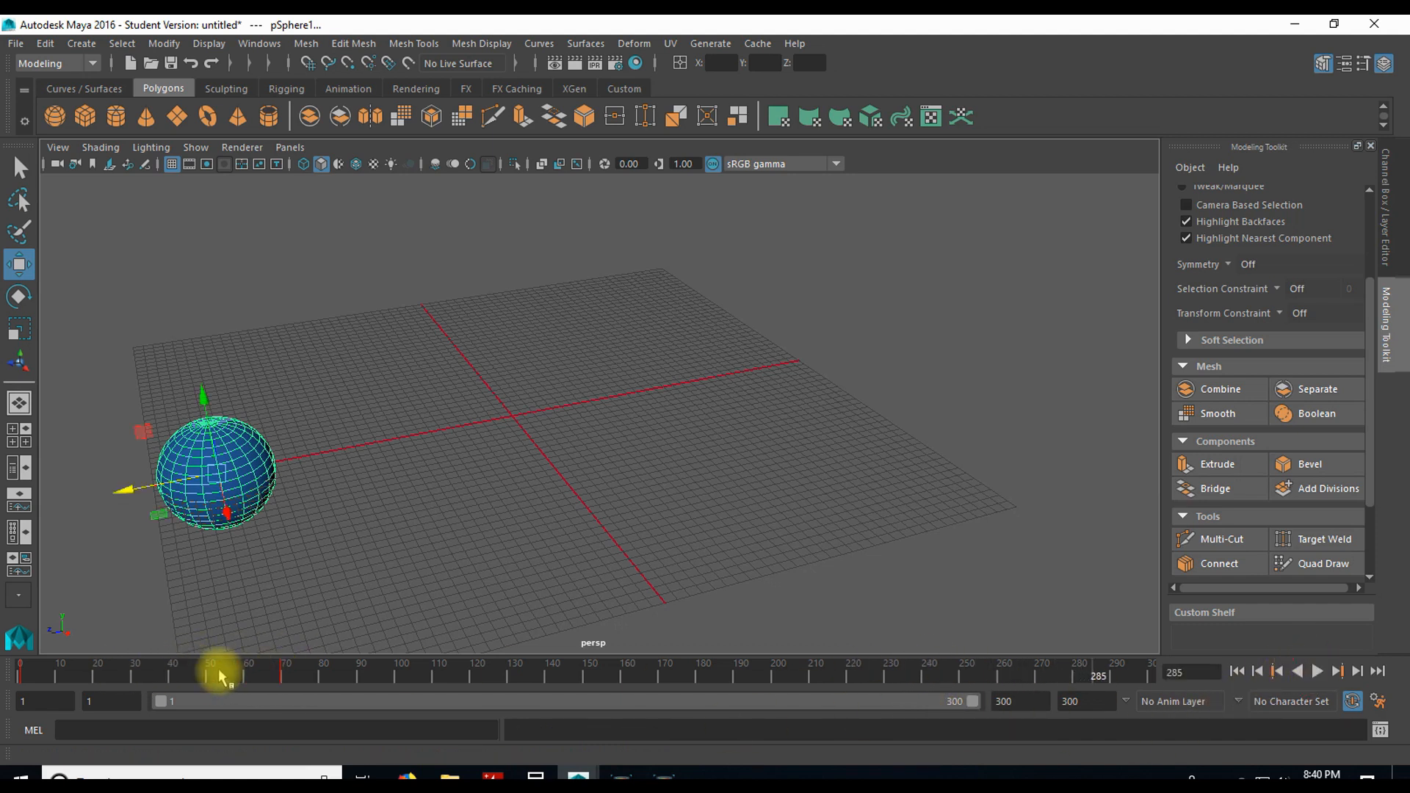
Step: Set the end of the playback range to frame 70 to match the sphere's last keyframe
left_click(1064, 703)
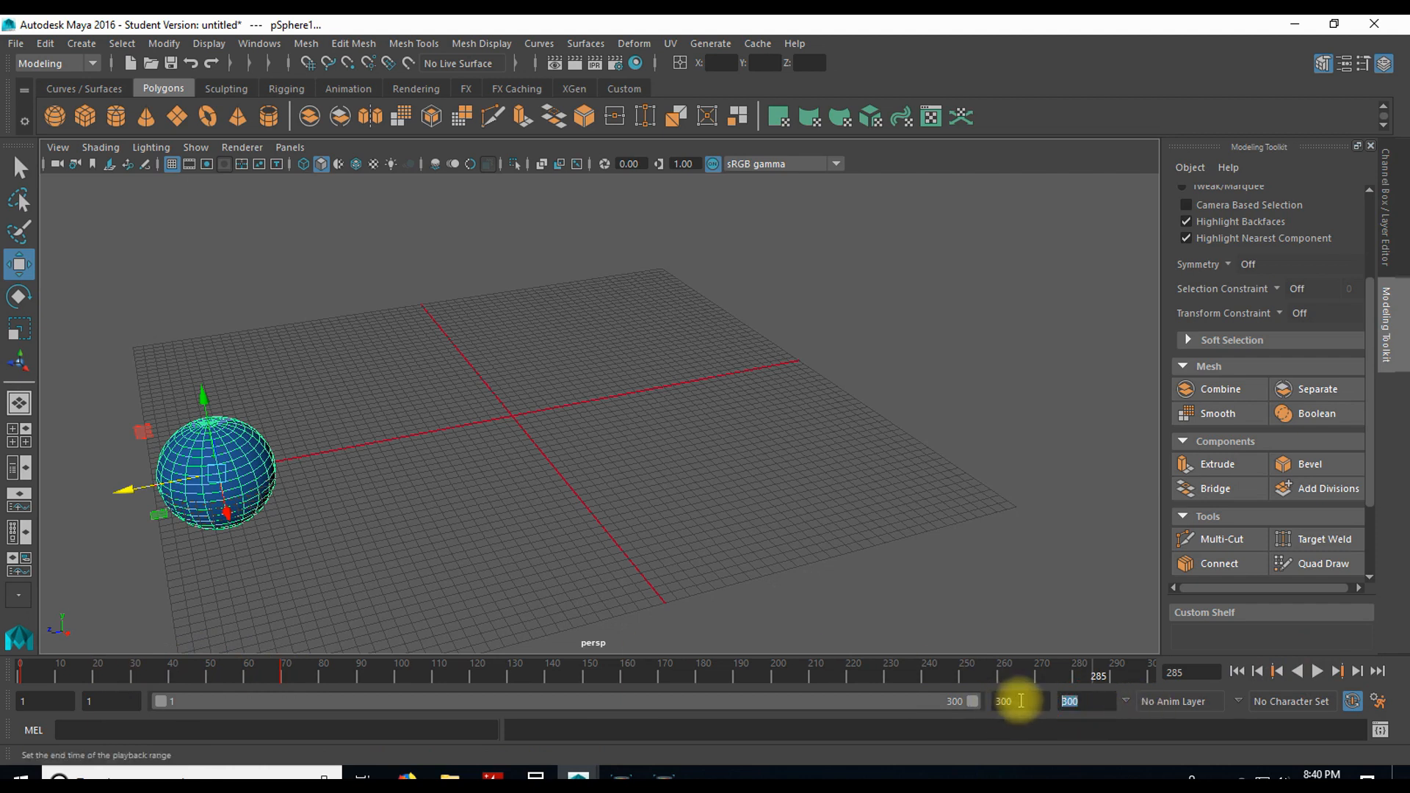
left_click(1000, 705)
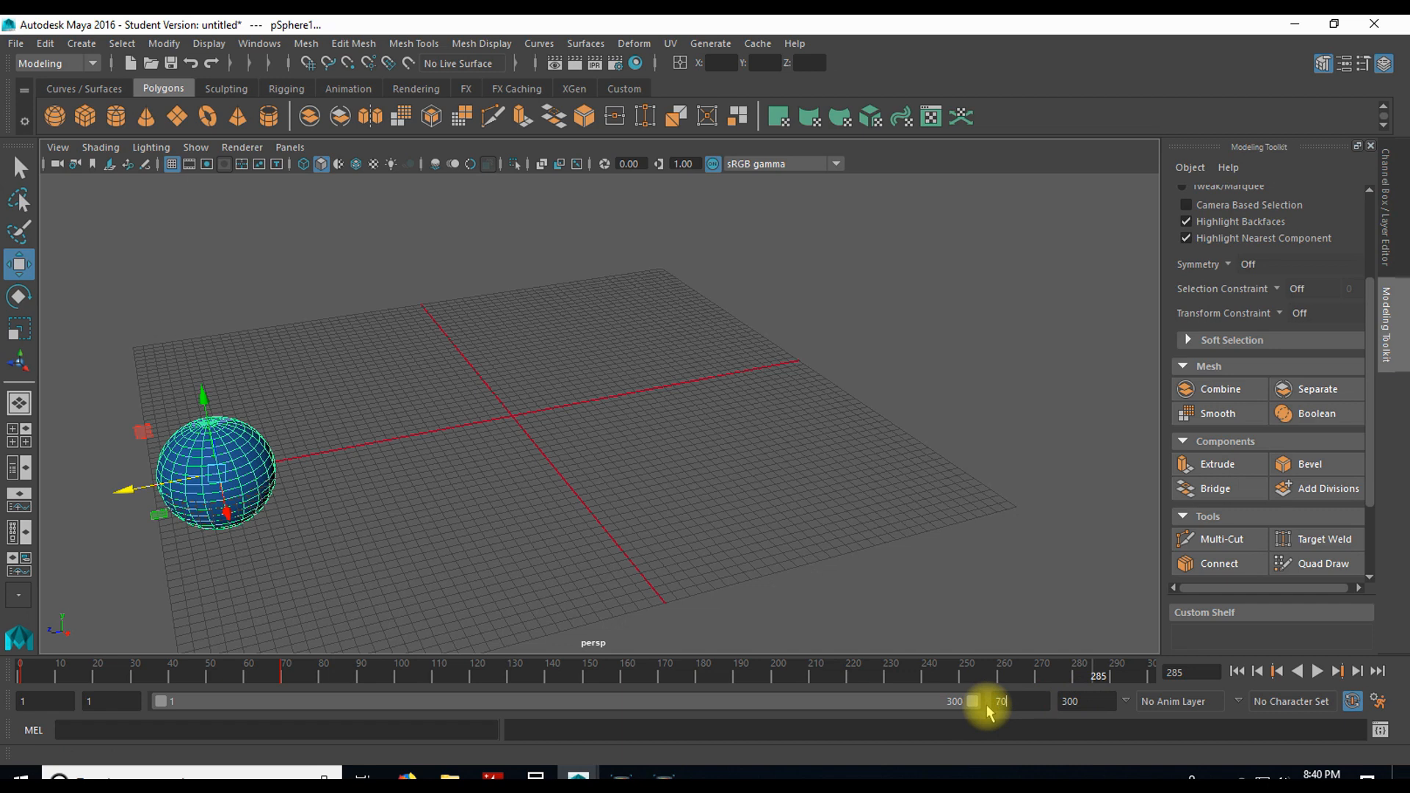
key("Return")
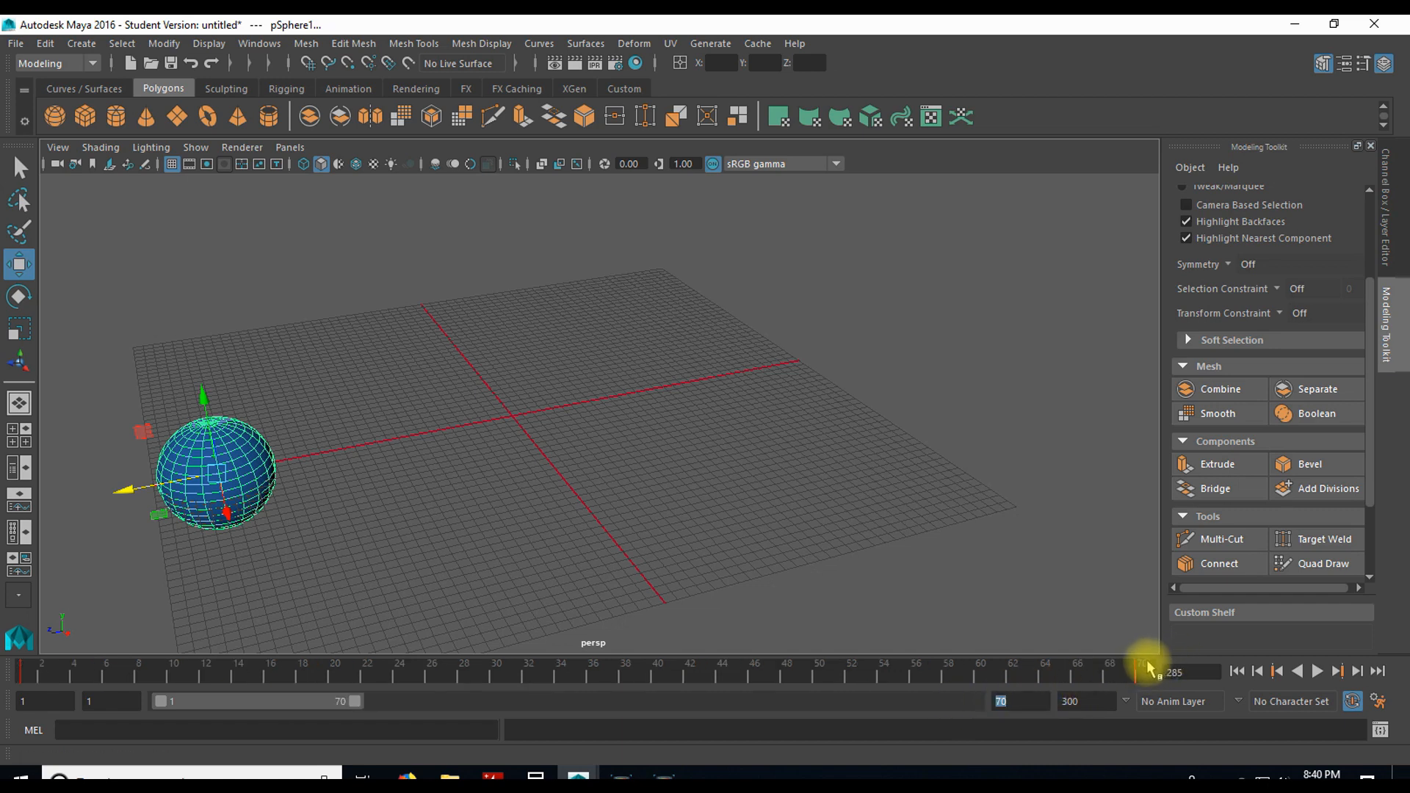
left_click(1068, 700)
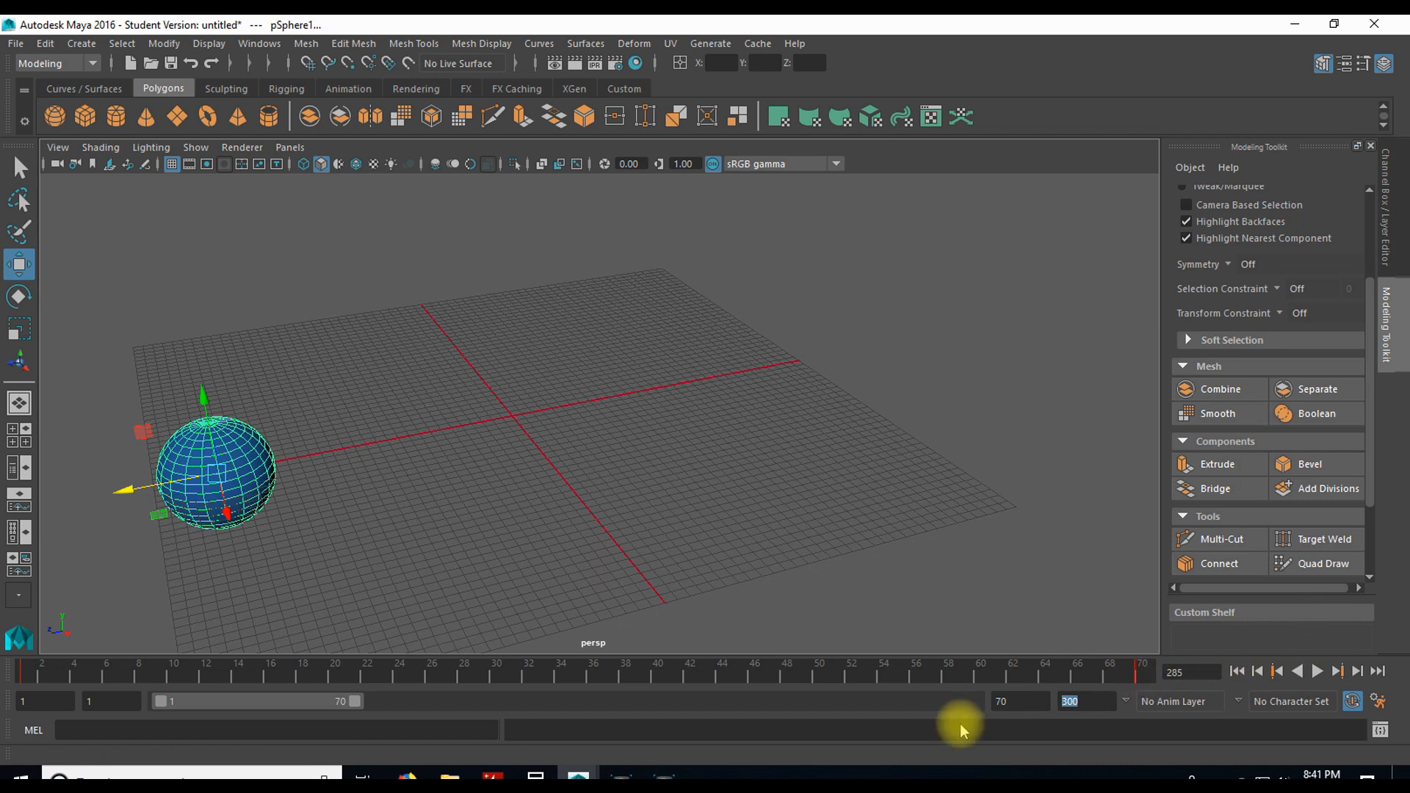
Step: Play the shortened animation, scrub to frame 39, and replay it before stopping
key("alt+v")
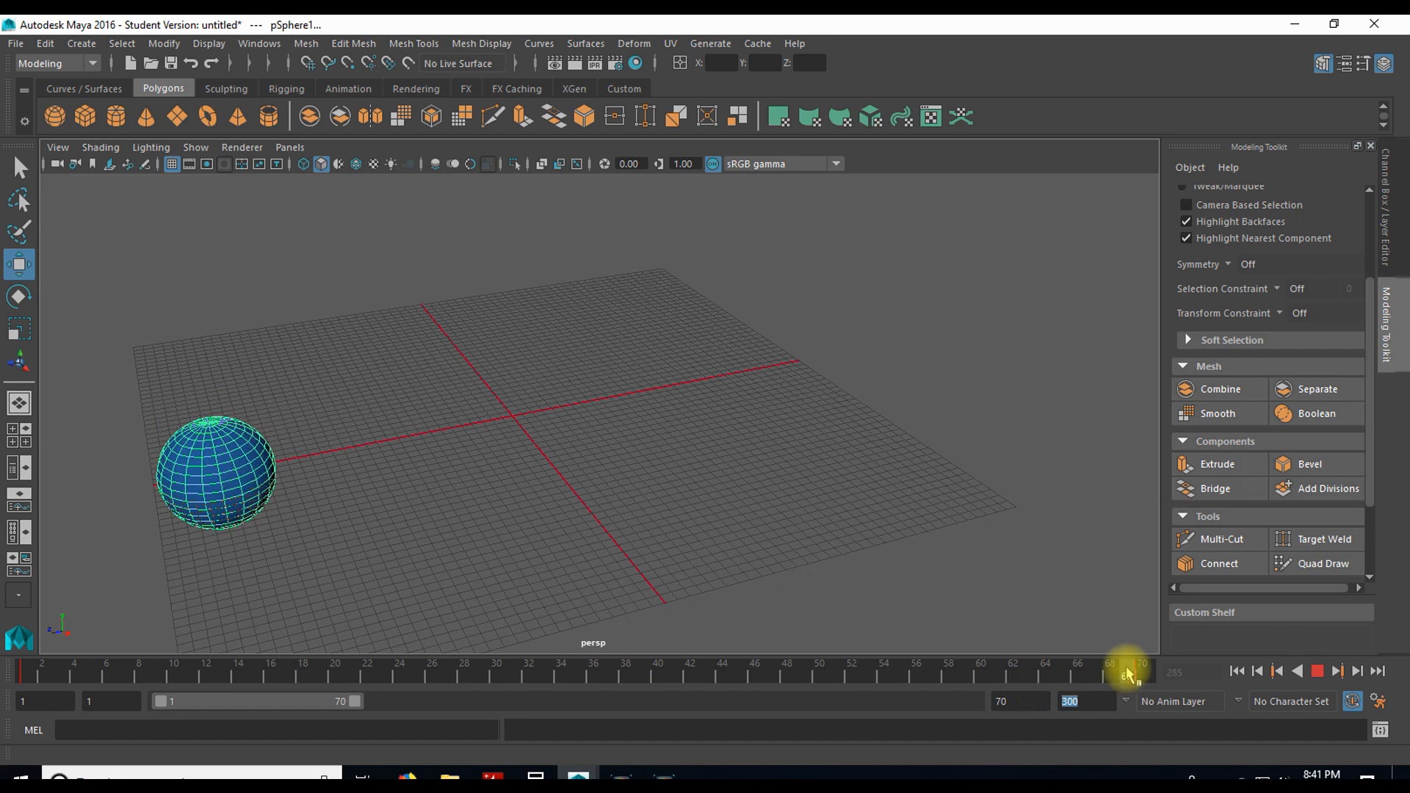
left_click(639, 674)
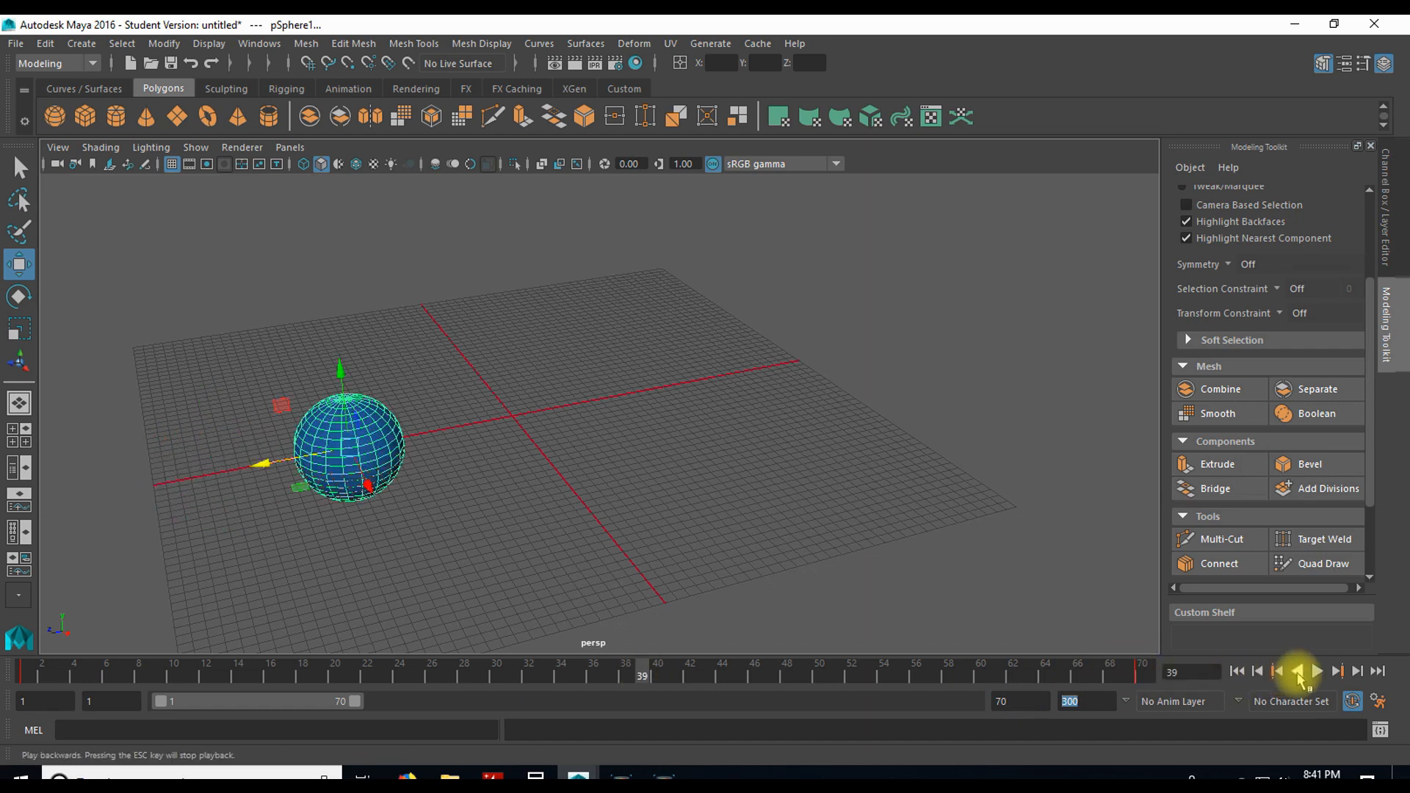
left_click(1316, 671)
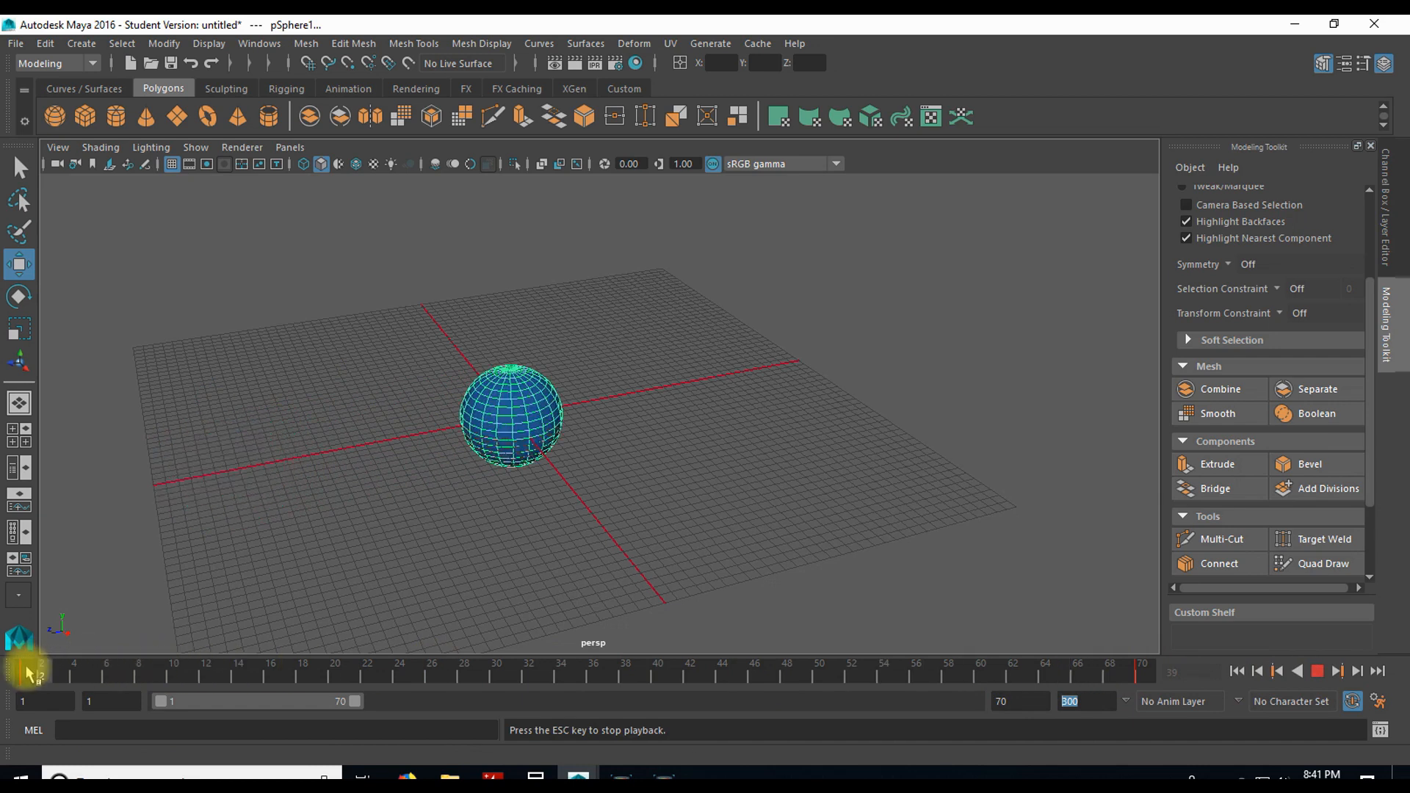
left_click(1331, 671)
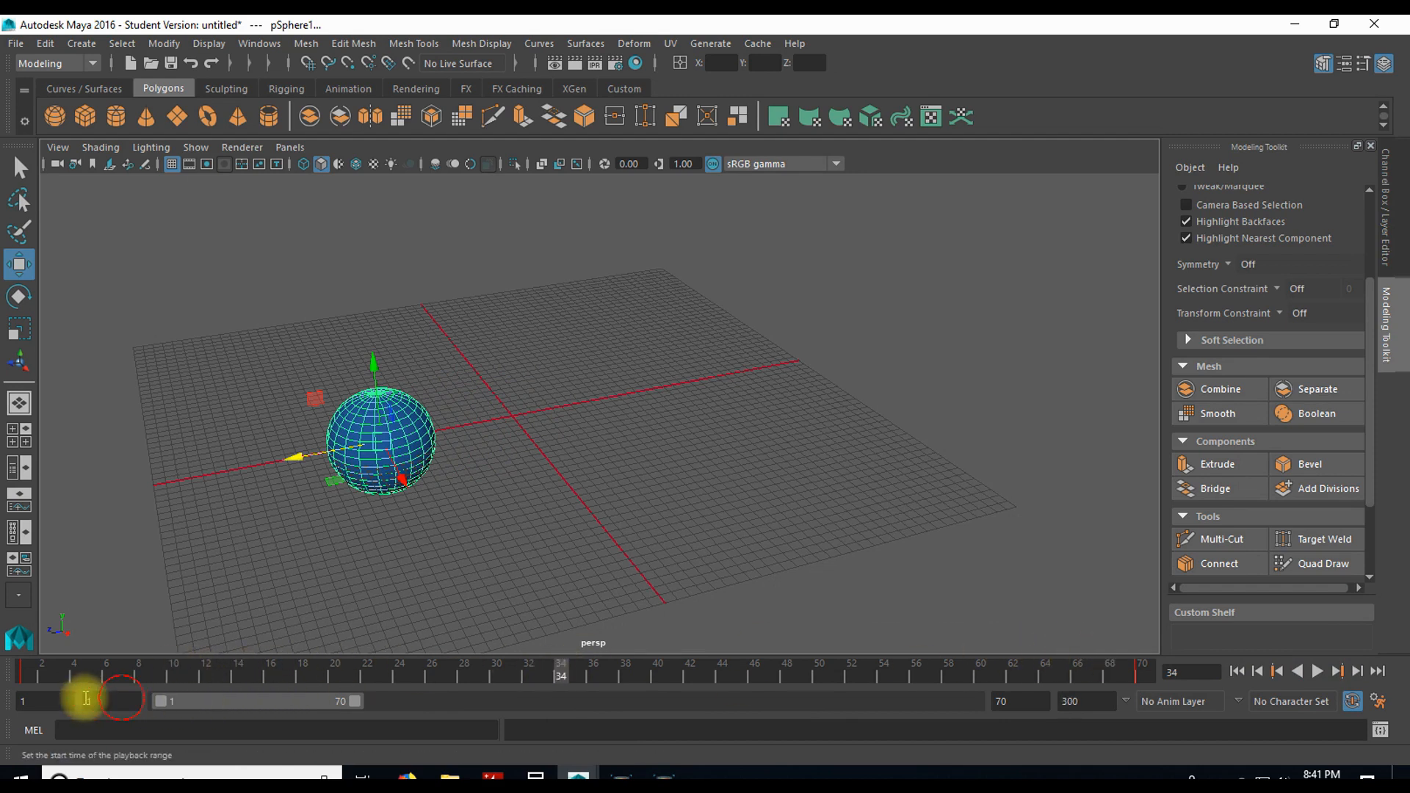
Step: Set the start of the playback range to frame 34, and play the animation over that range before stopping
key("Return")
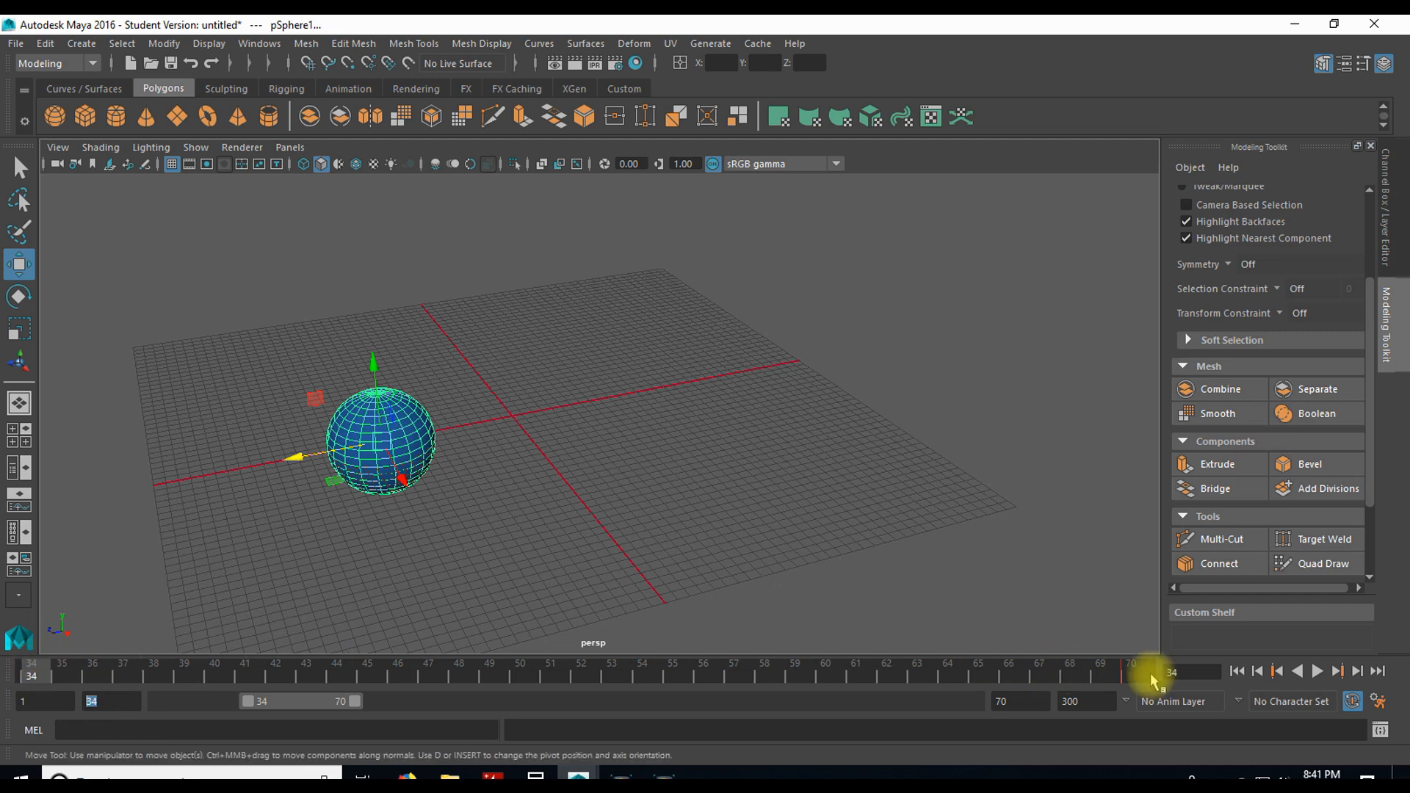
left_click(1316, 671)
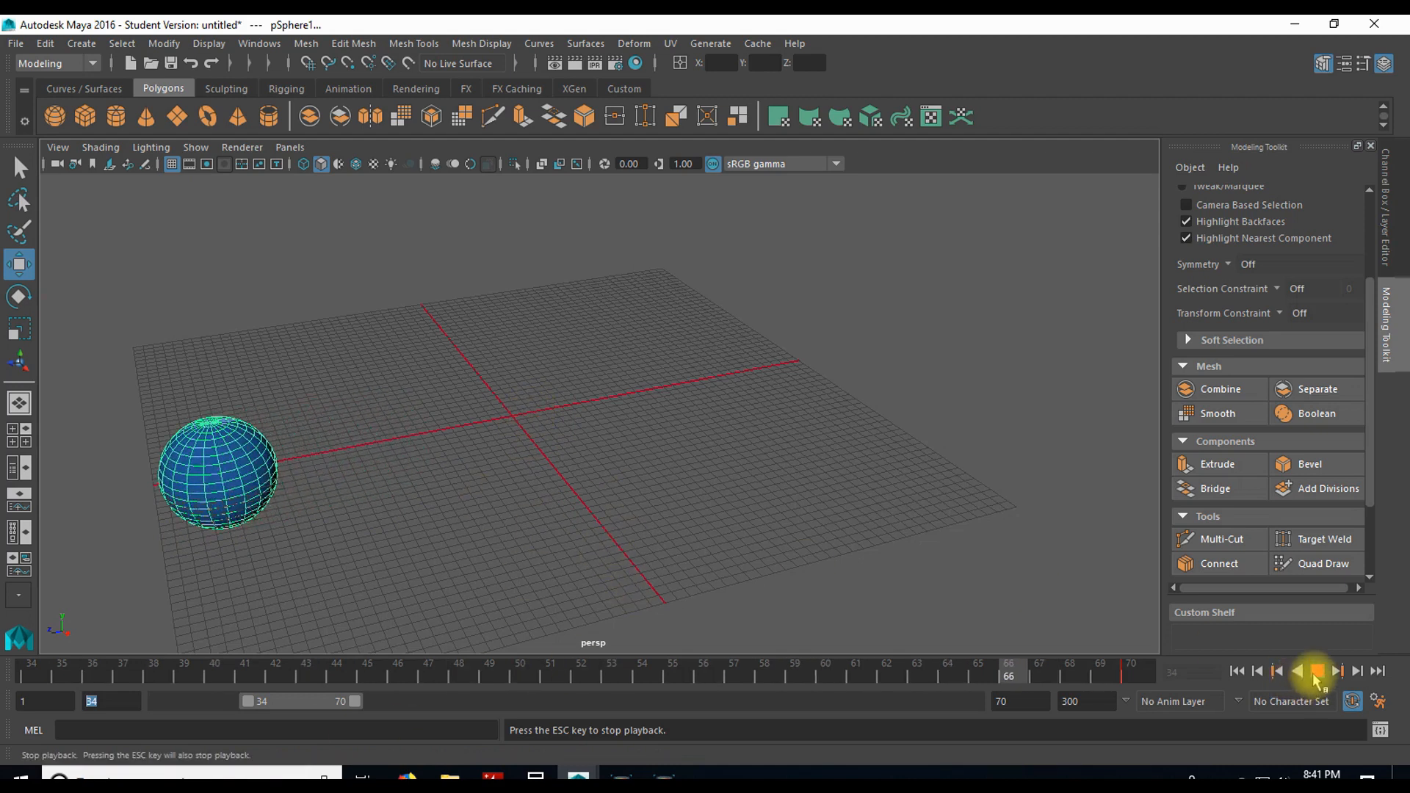
key("Escape")
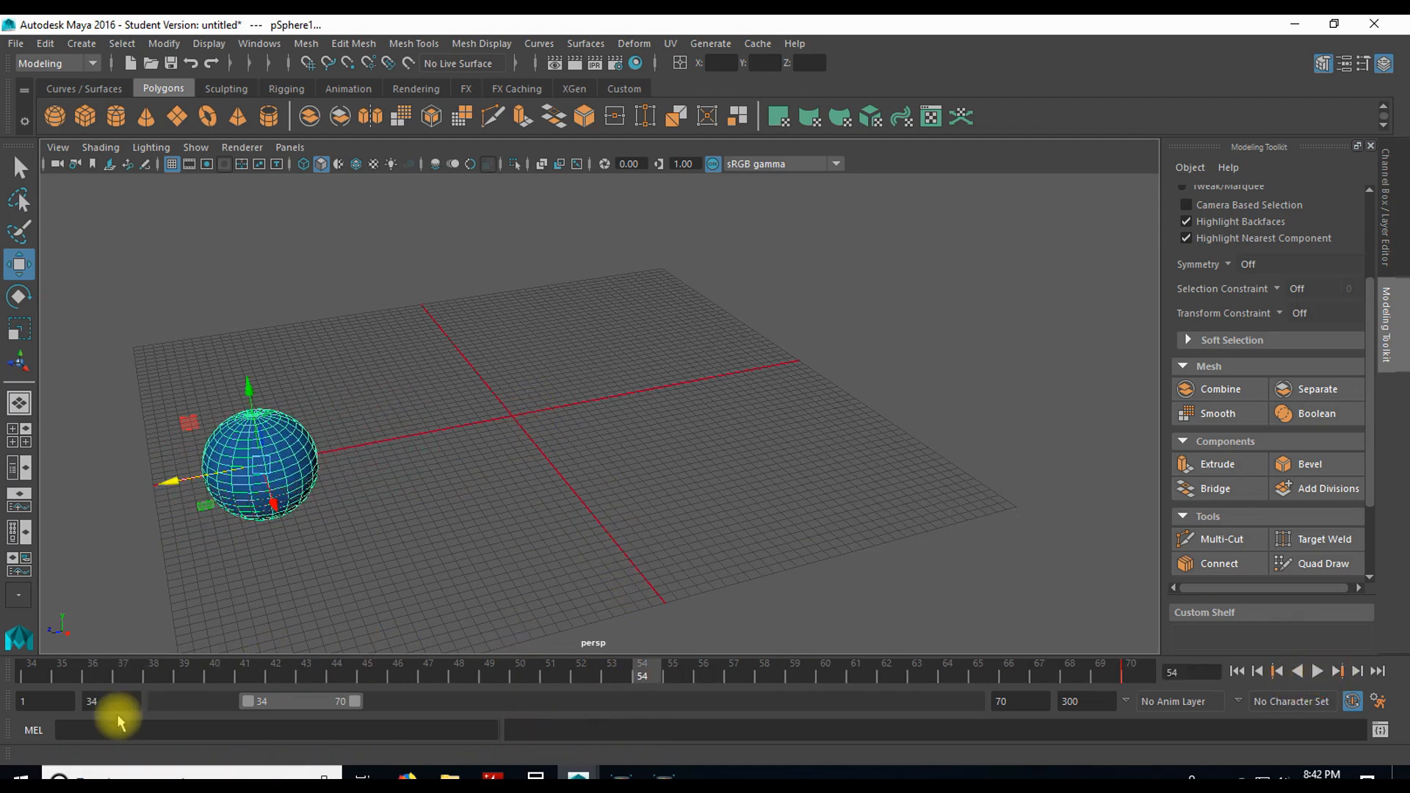
Step: Switch the command line language to Python and back to MEL
left_click(33, 731)
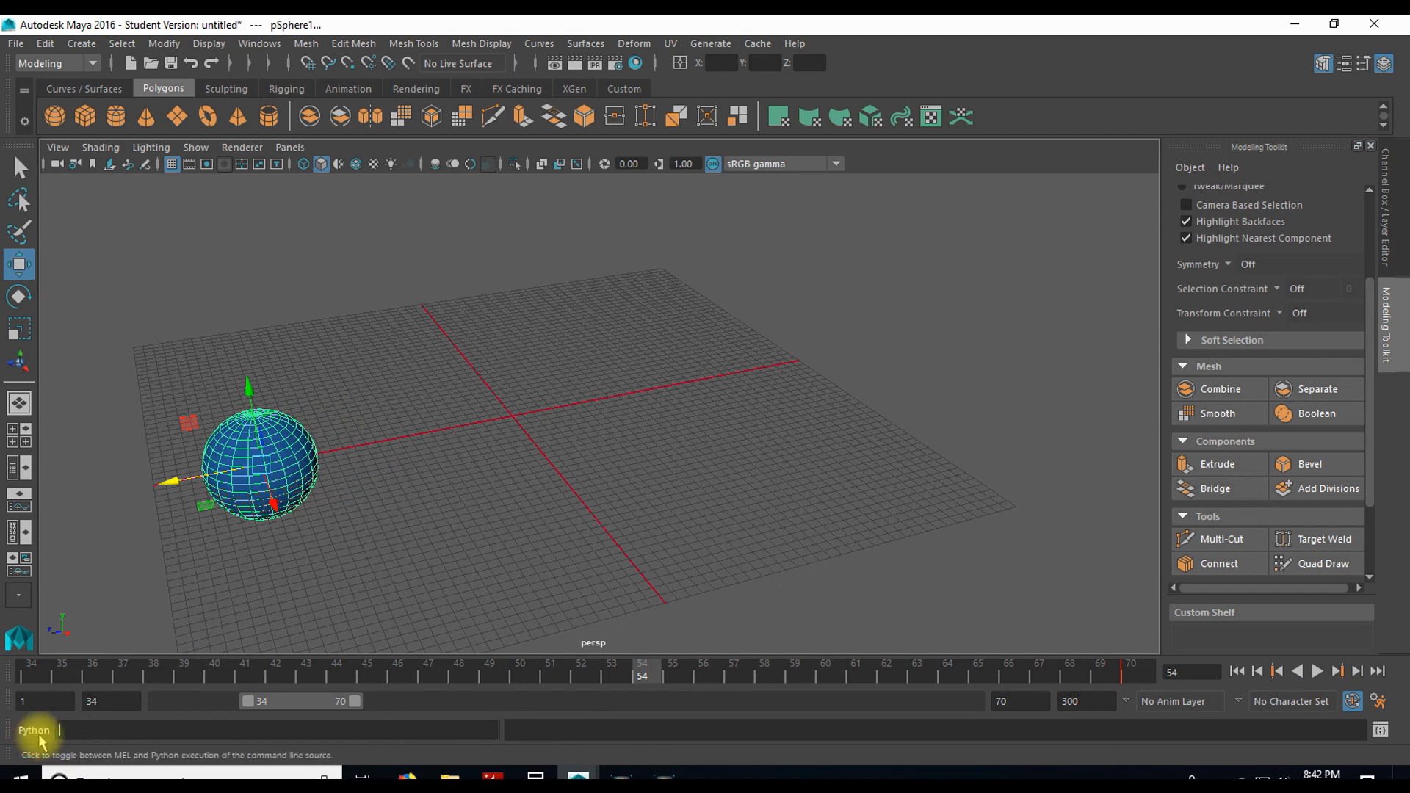
left_click(33, 730)
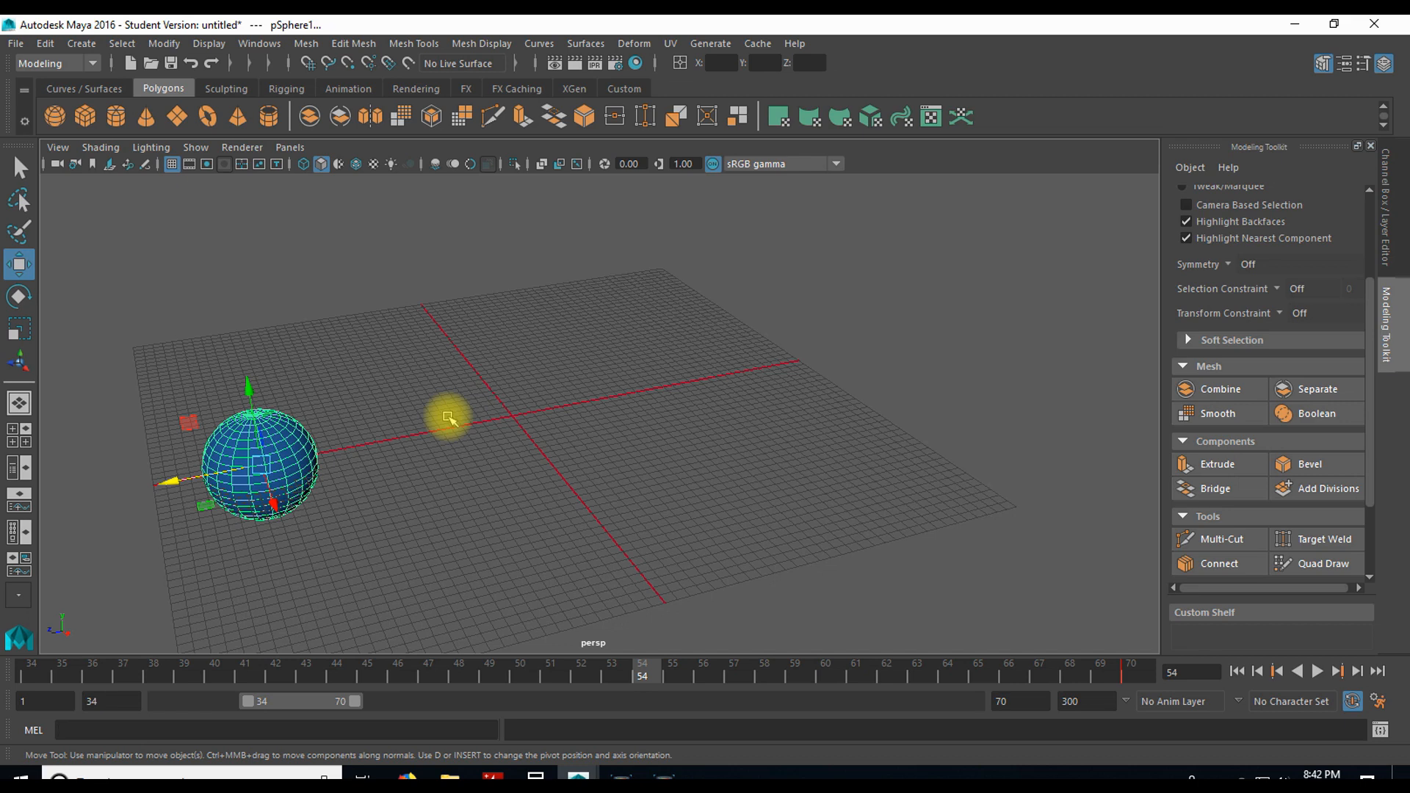
Step: Undo the sphere's deletion and move it slightly upward and toward the grid centre at frame 54
key("ctrl+z")
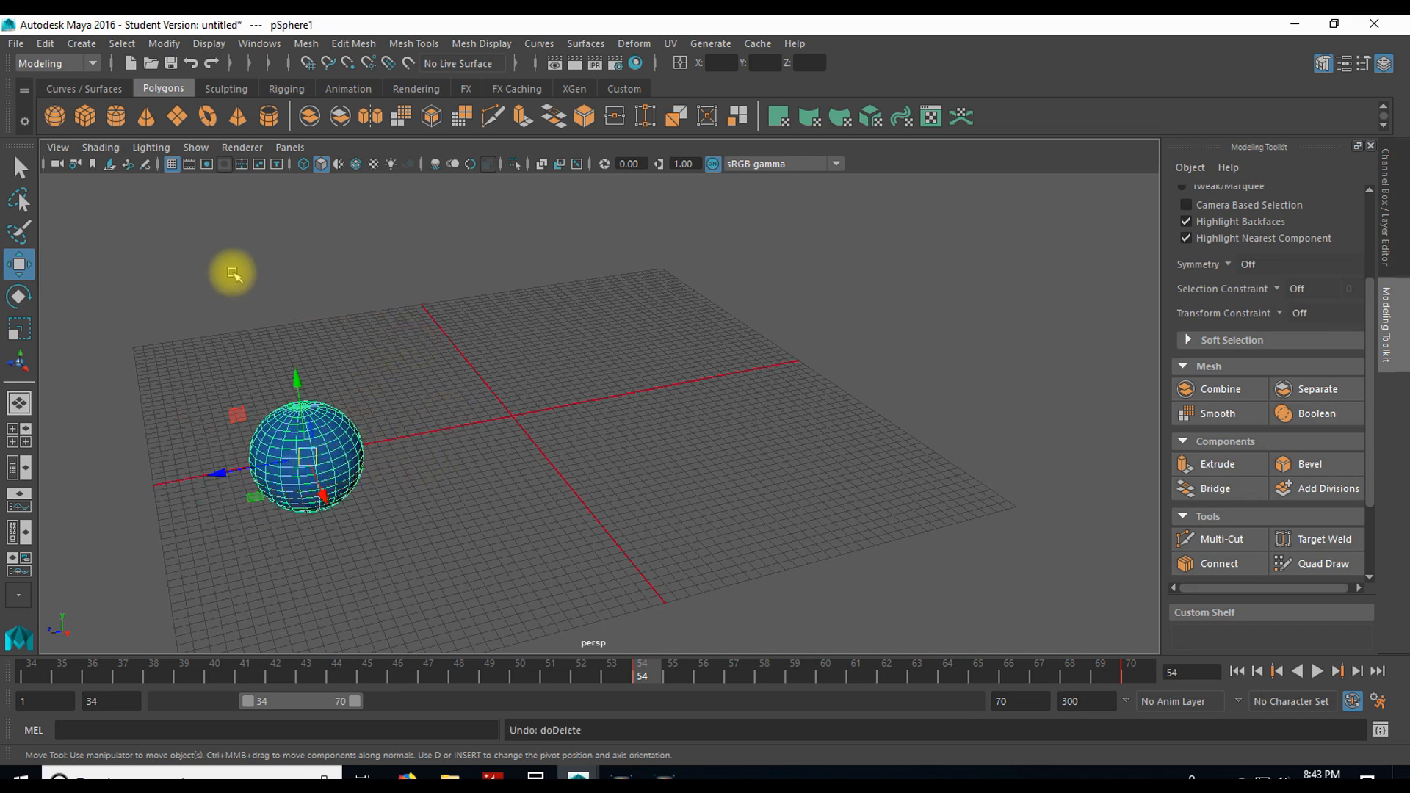
left_click_drag(307, 456, 376, 442)
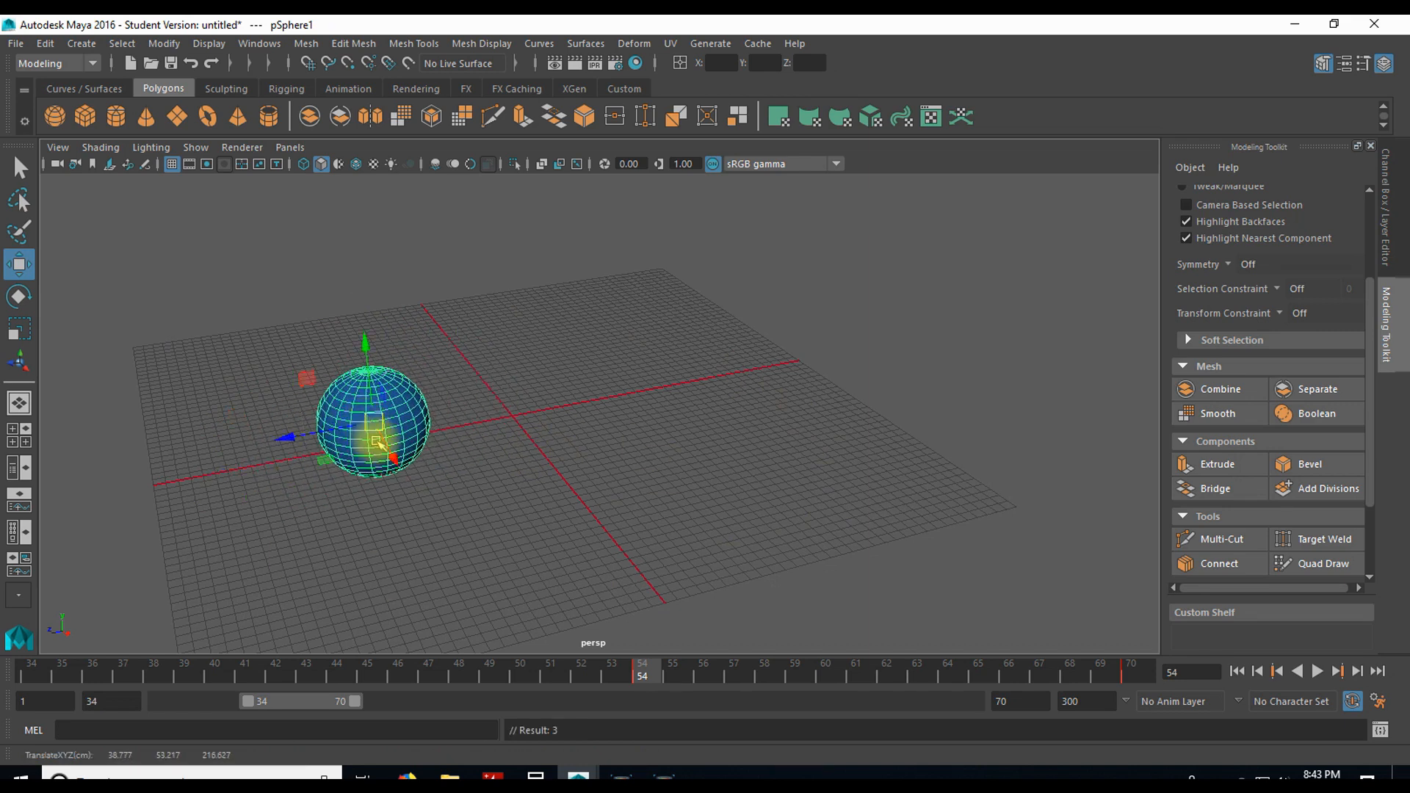
Step: Replace the sphere with a polygon cube at the grid centre, scaled uniformly to about 221
key("Delete")
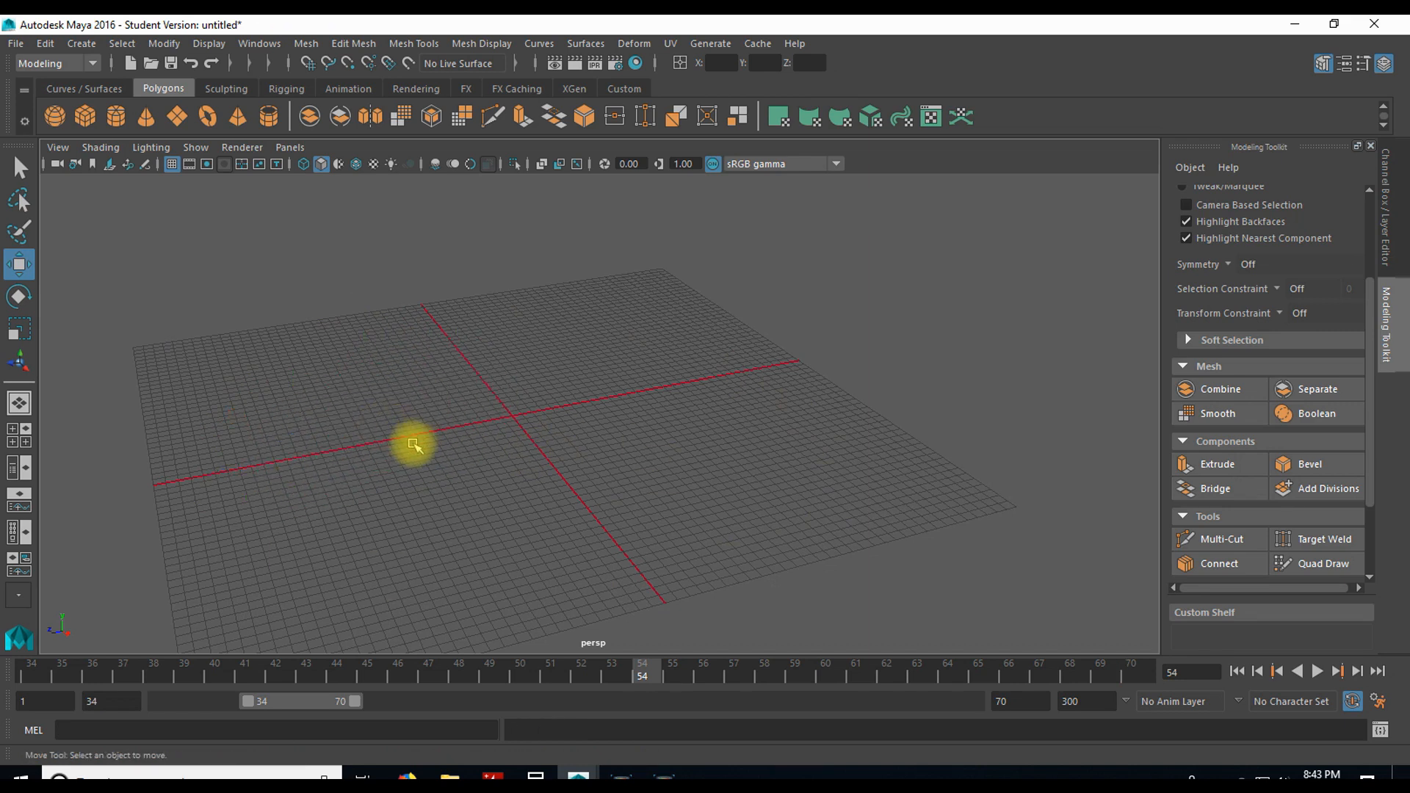
left_click(85, 116)
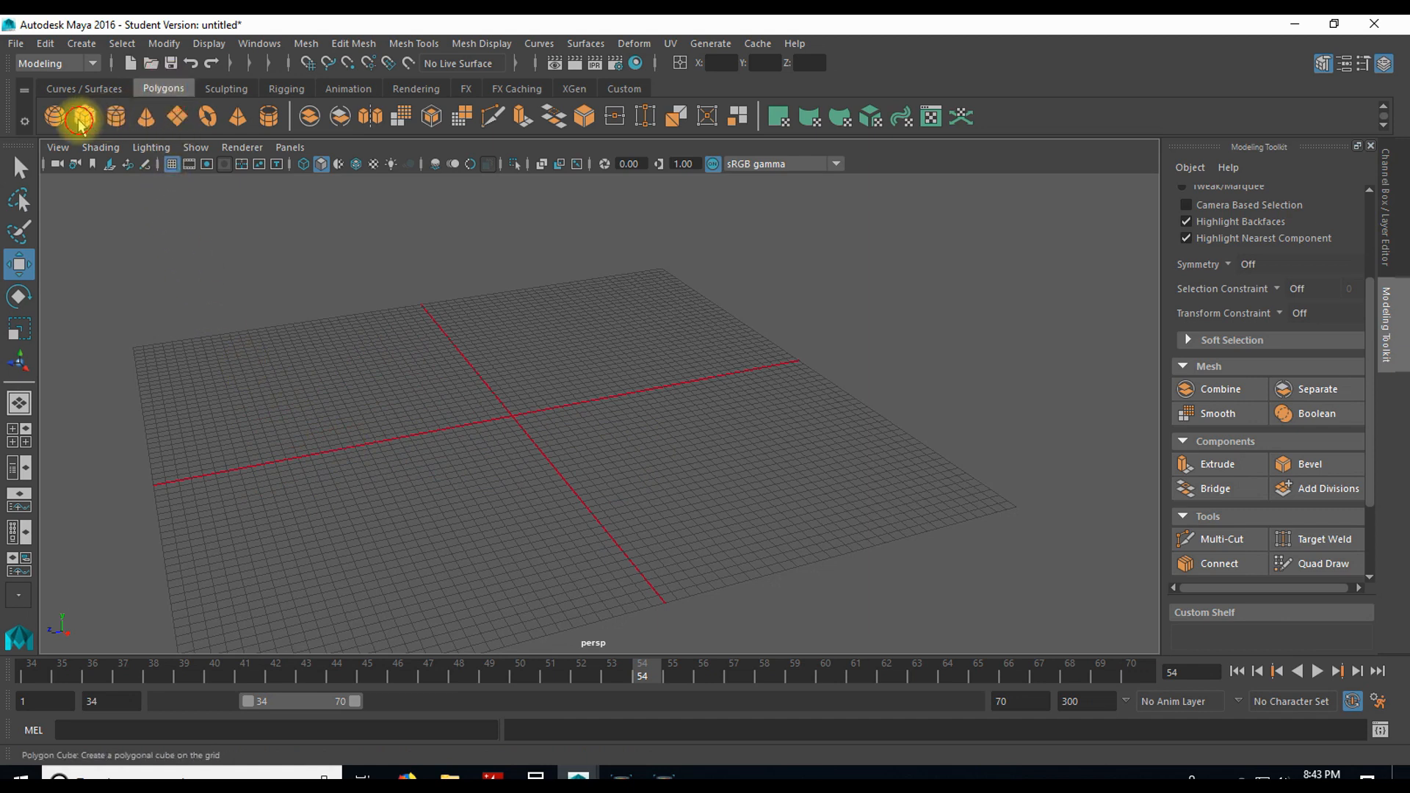
key("r")
left_click_drag(497, 416, 636, 405)
key("q")
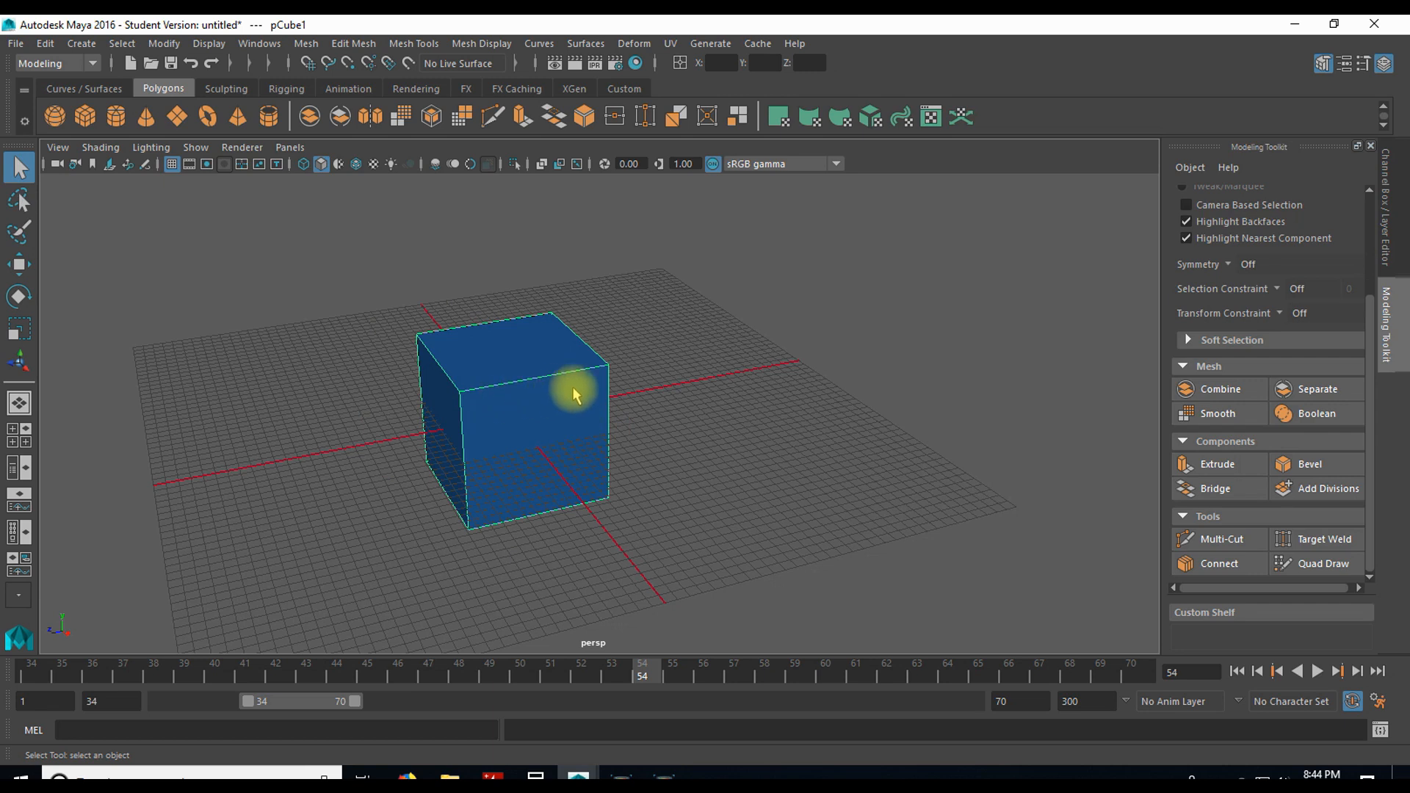
Step: Compare the cube's smooth preview with and without its cage against the unsmoothed display, ending on the unsmoothed display
key("2")
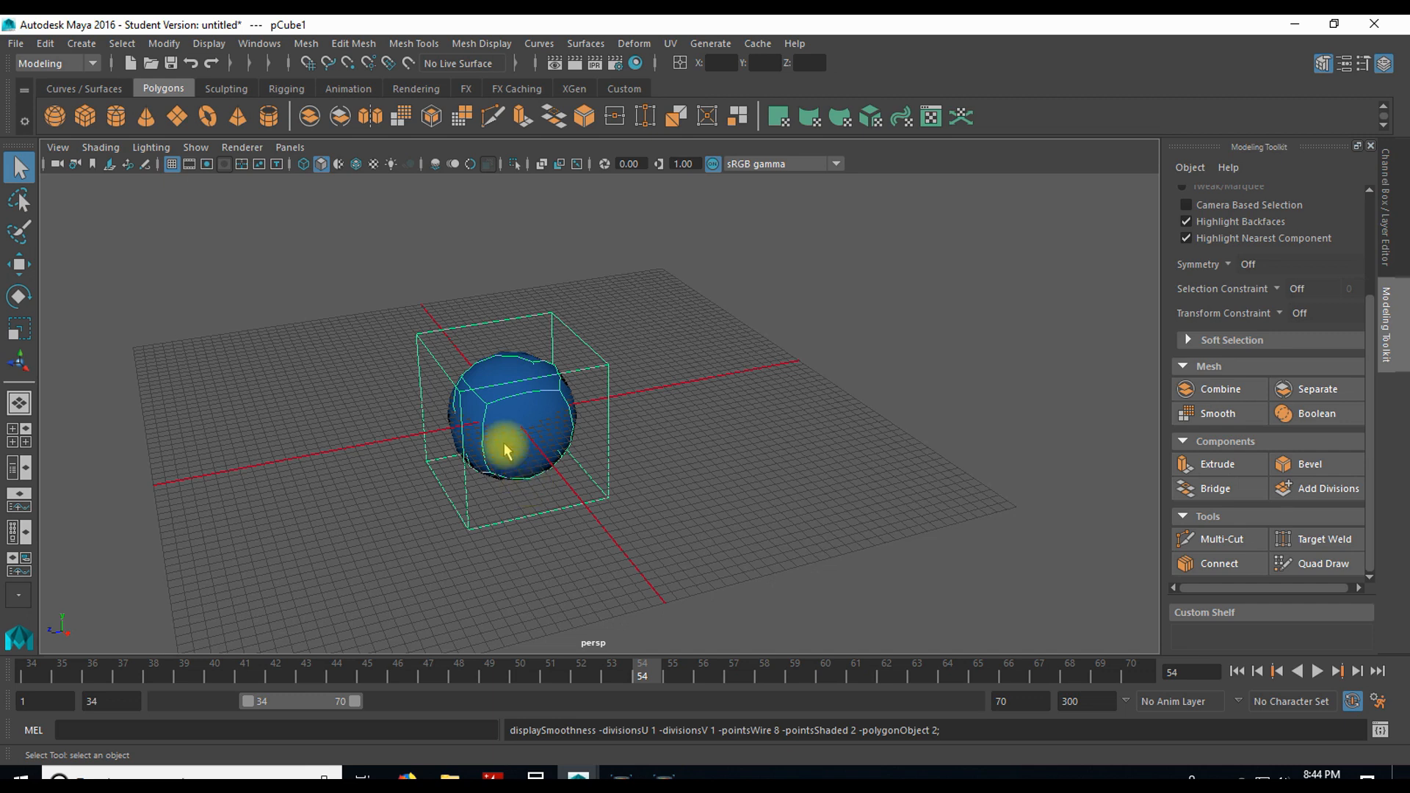
key("1")
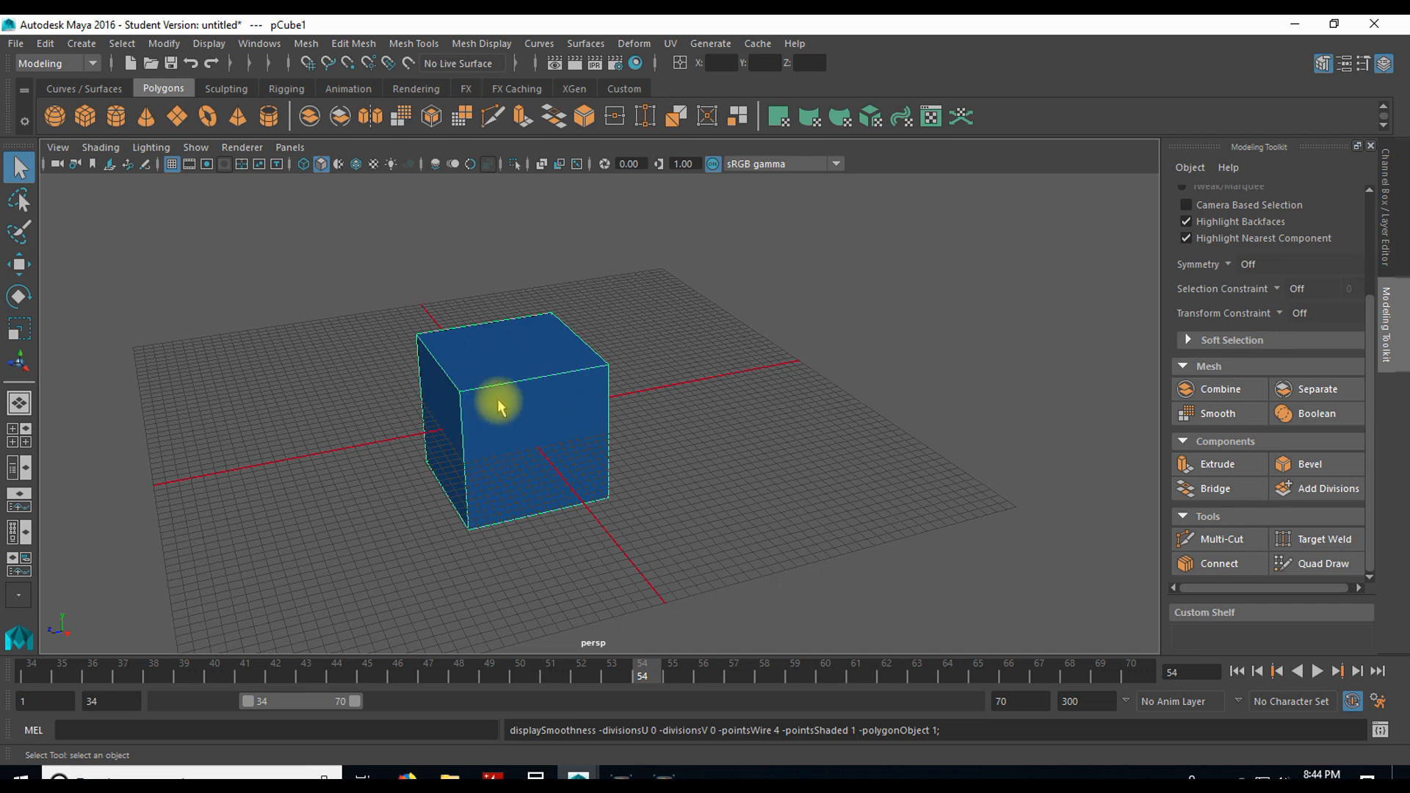
key("3")
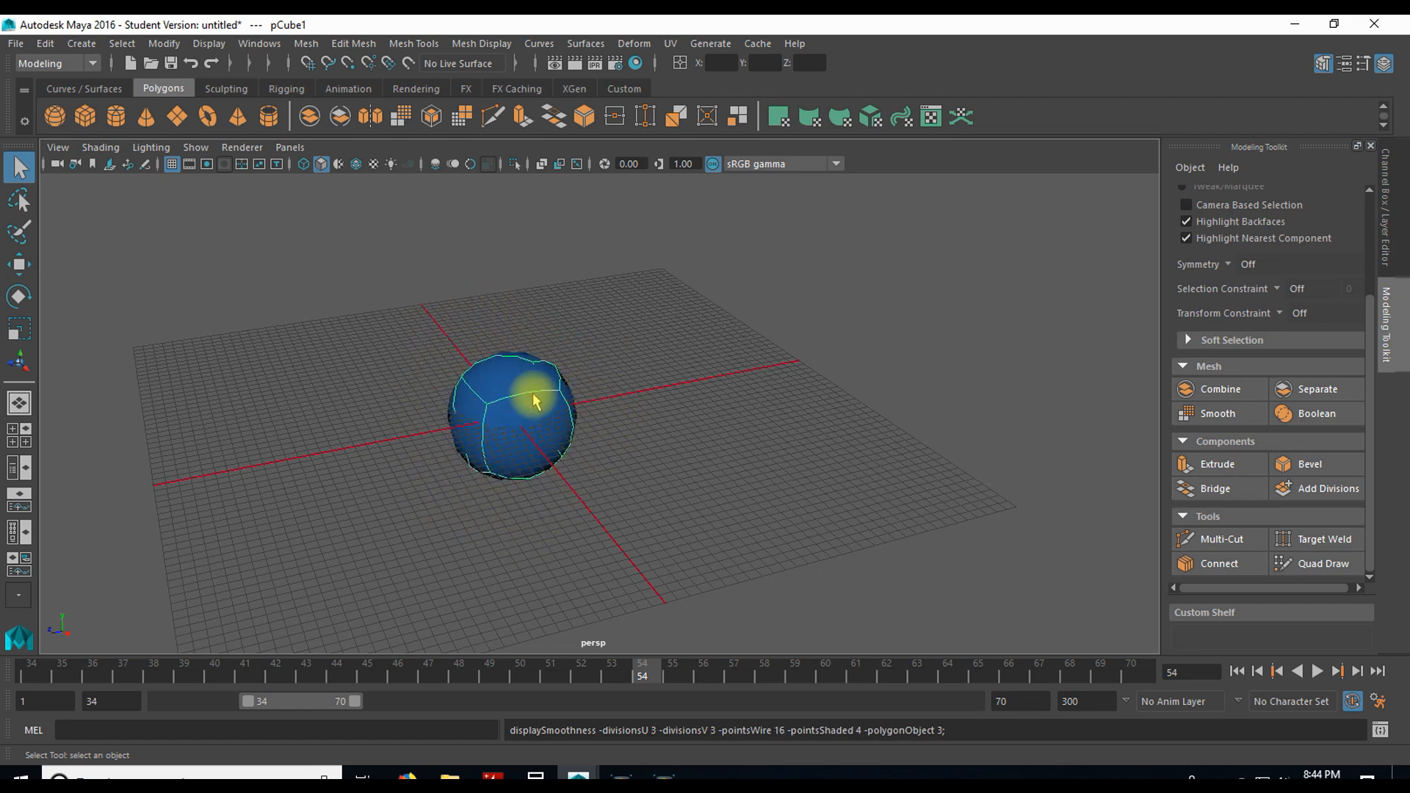
left_click(381, 429)
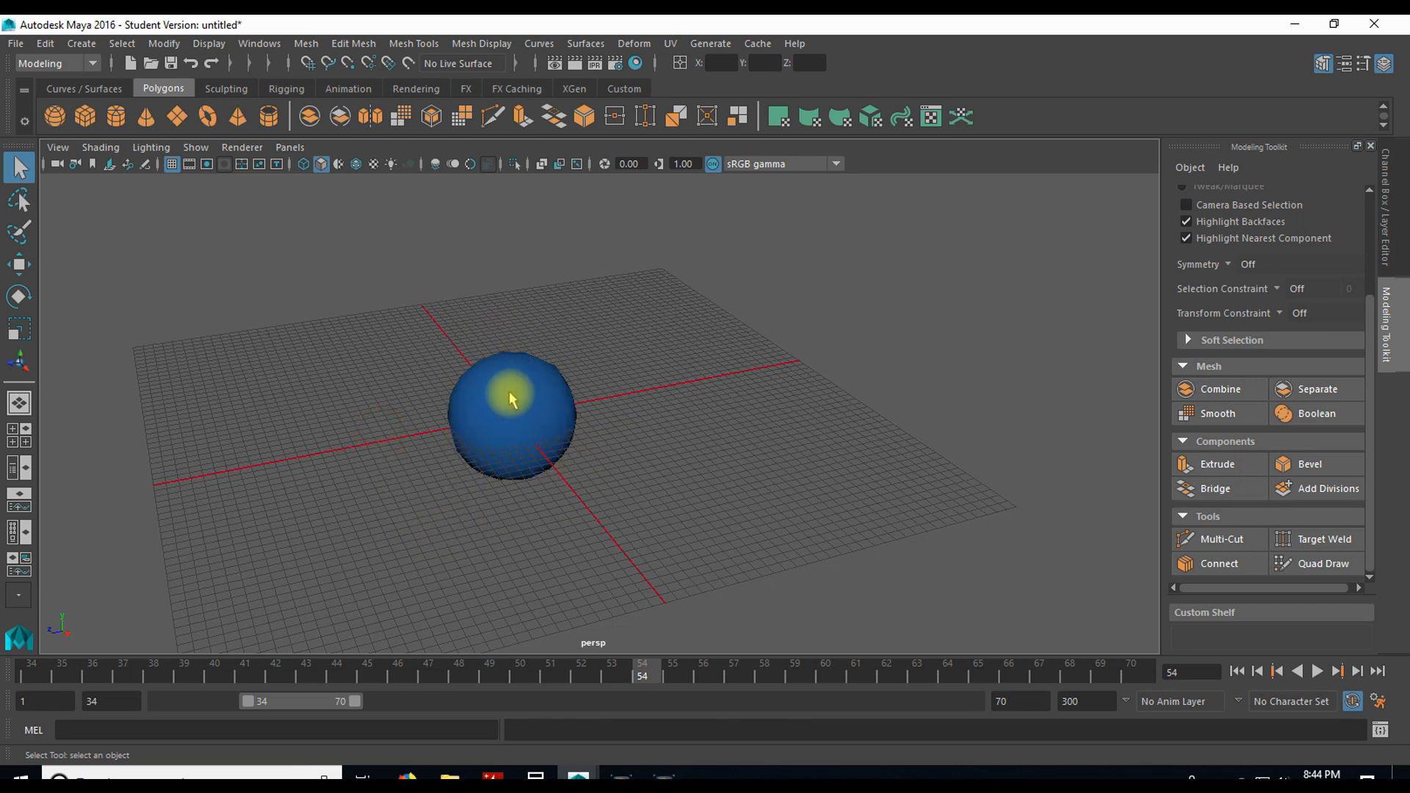
left_click(512, 429)
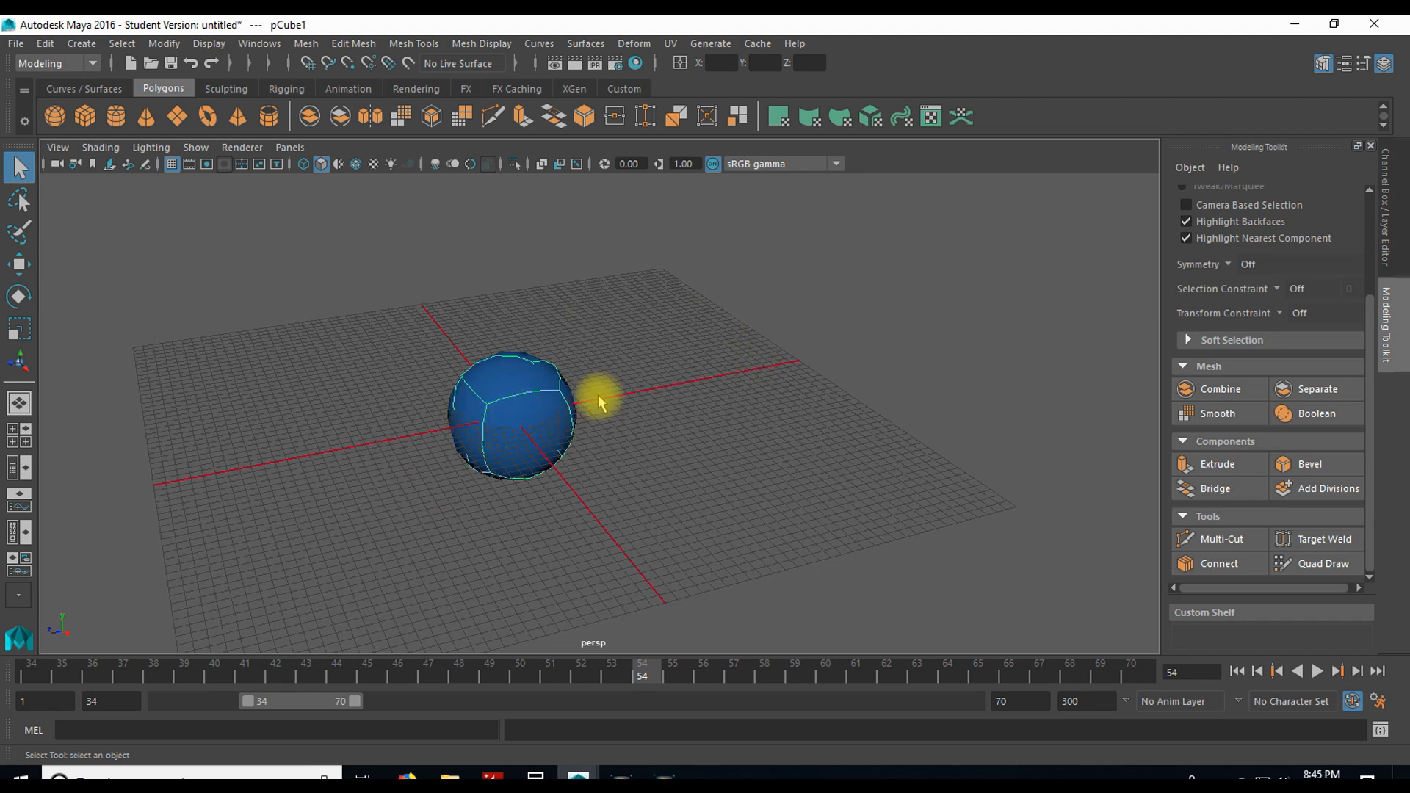
key("1")
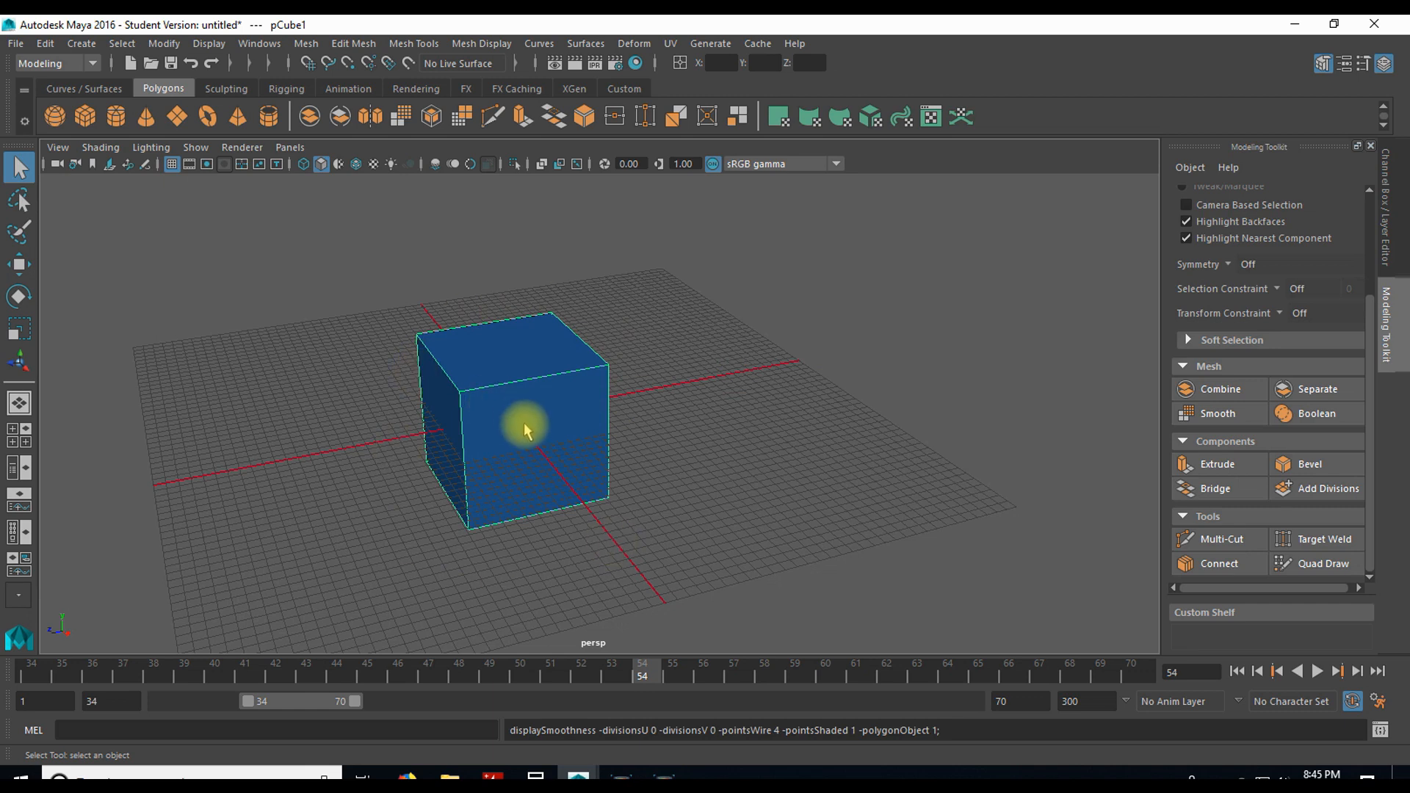
key("3")
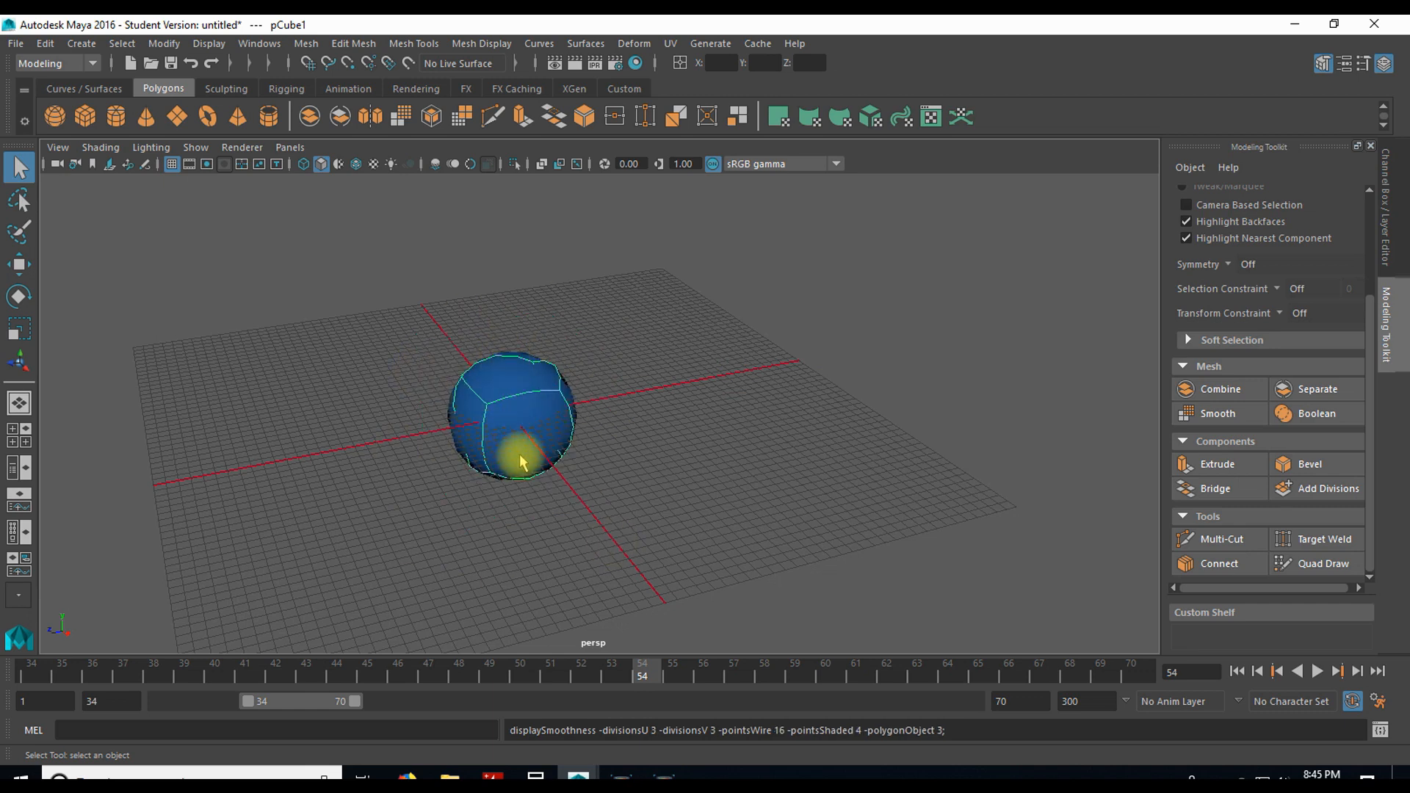
key("1")
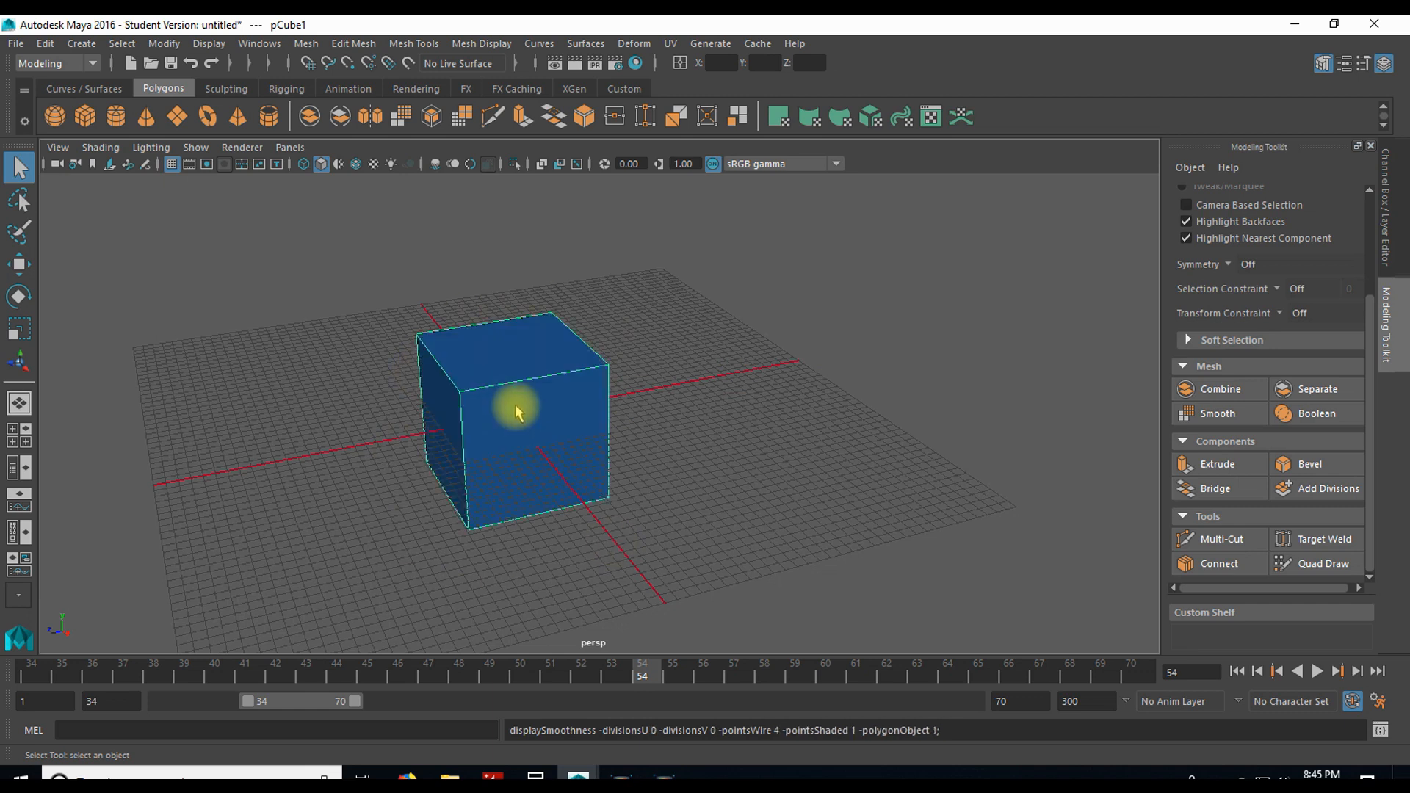
Step: Apply Smooth to the cube, compare its smooth preview, and set the Smooth divisions to 0
left_click(298, 44)
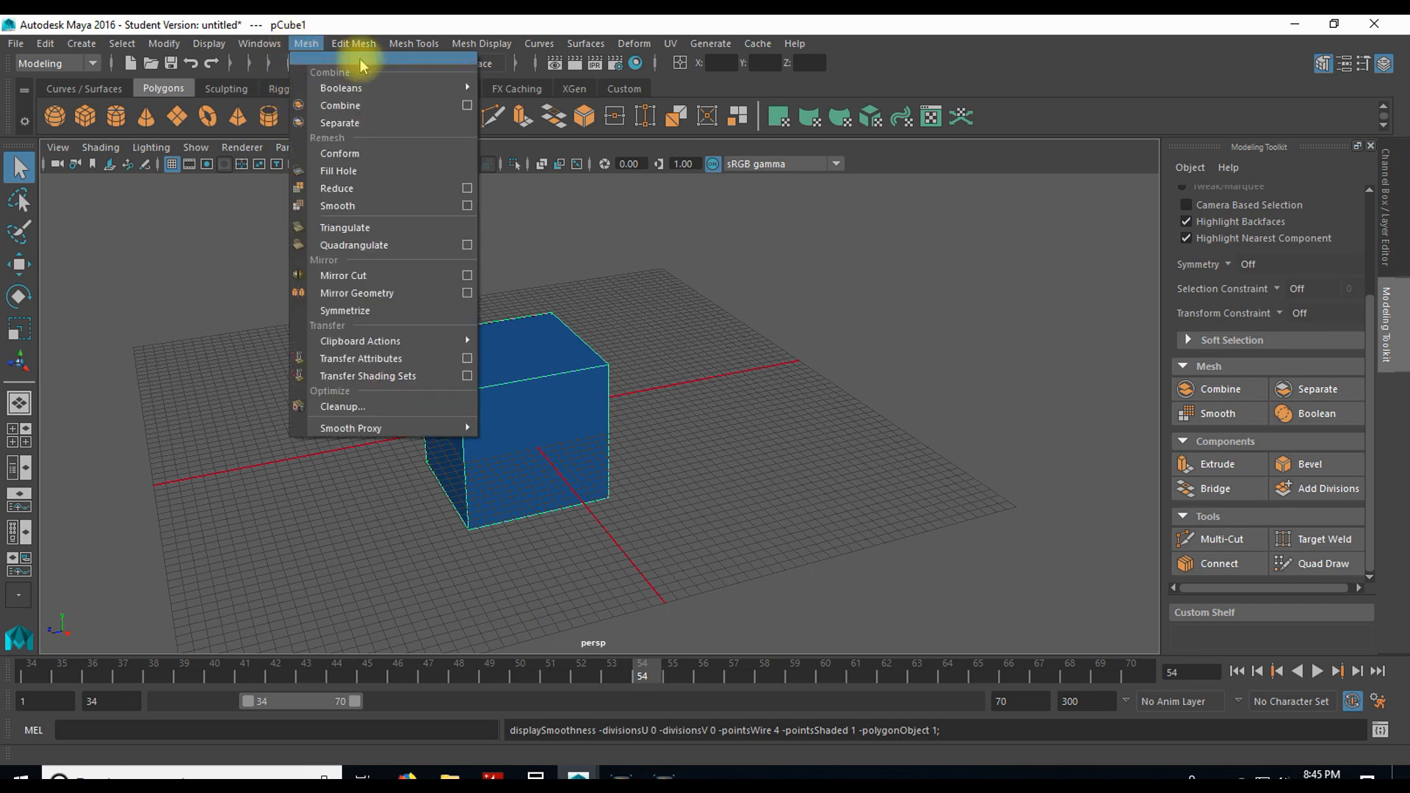
left_click(373, 200)
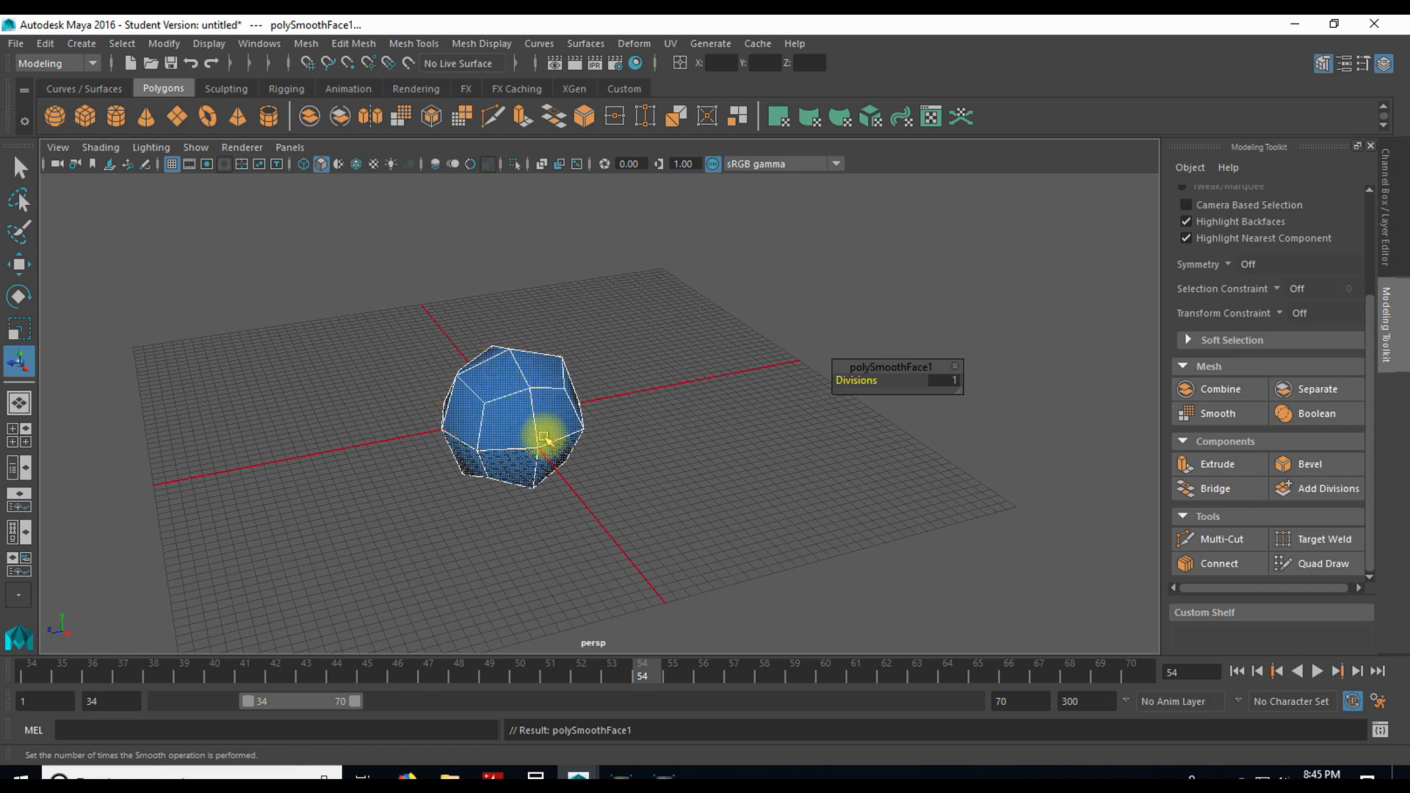
key("3")
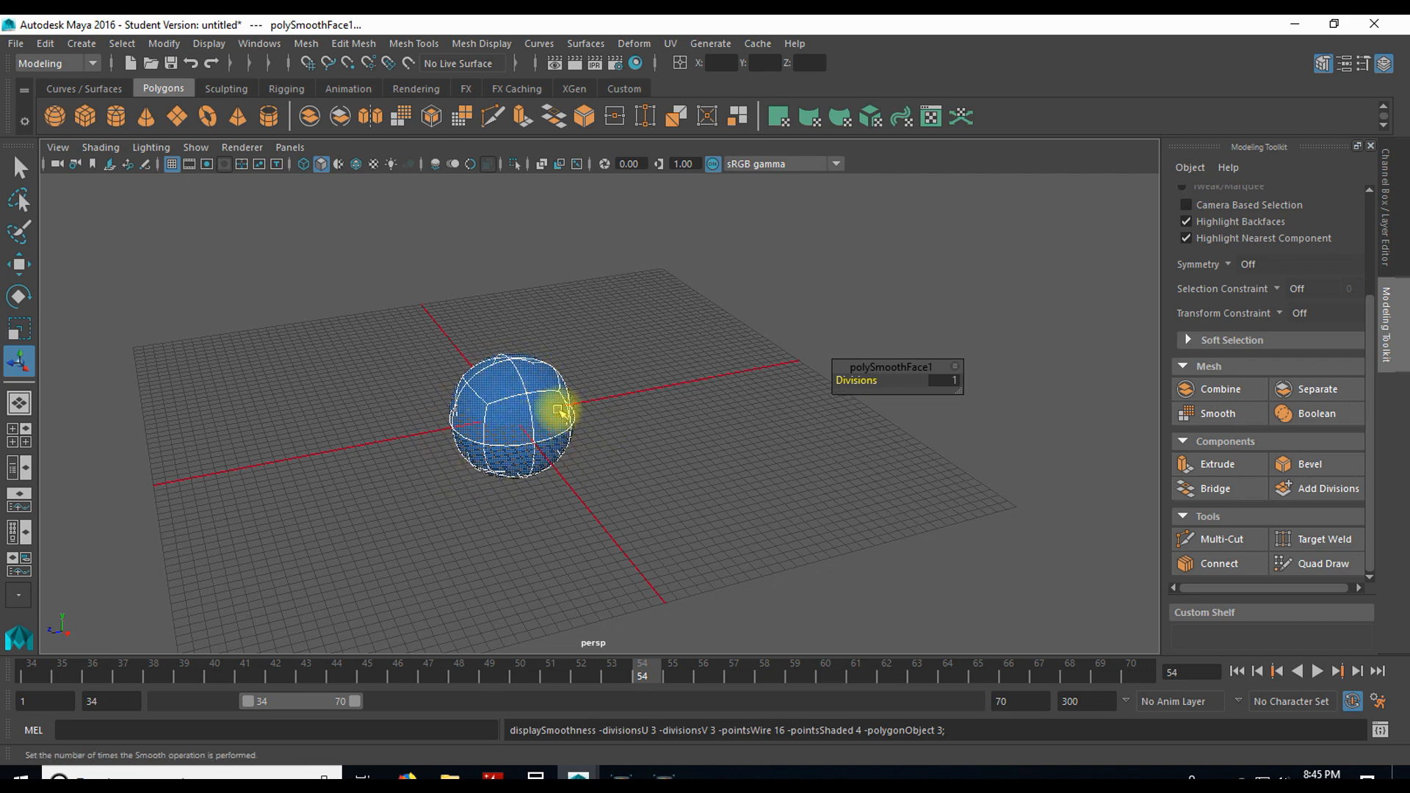
key("1")
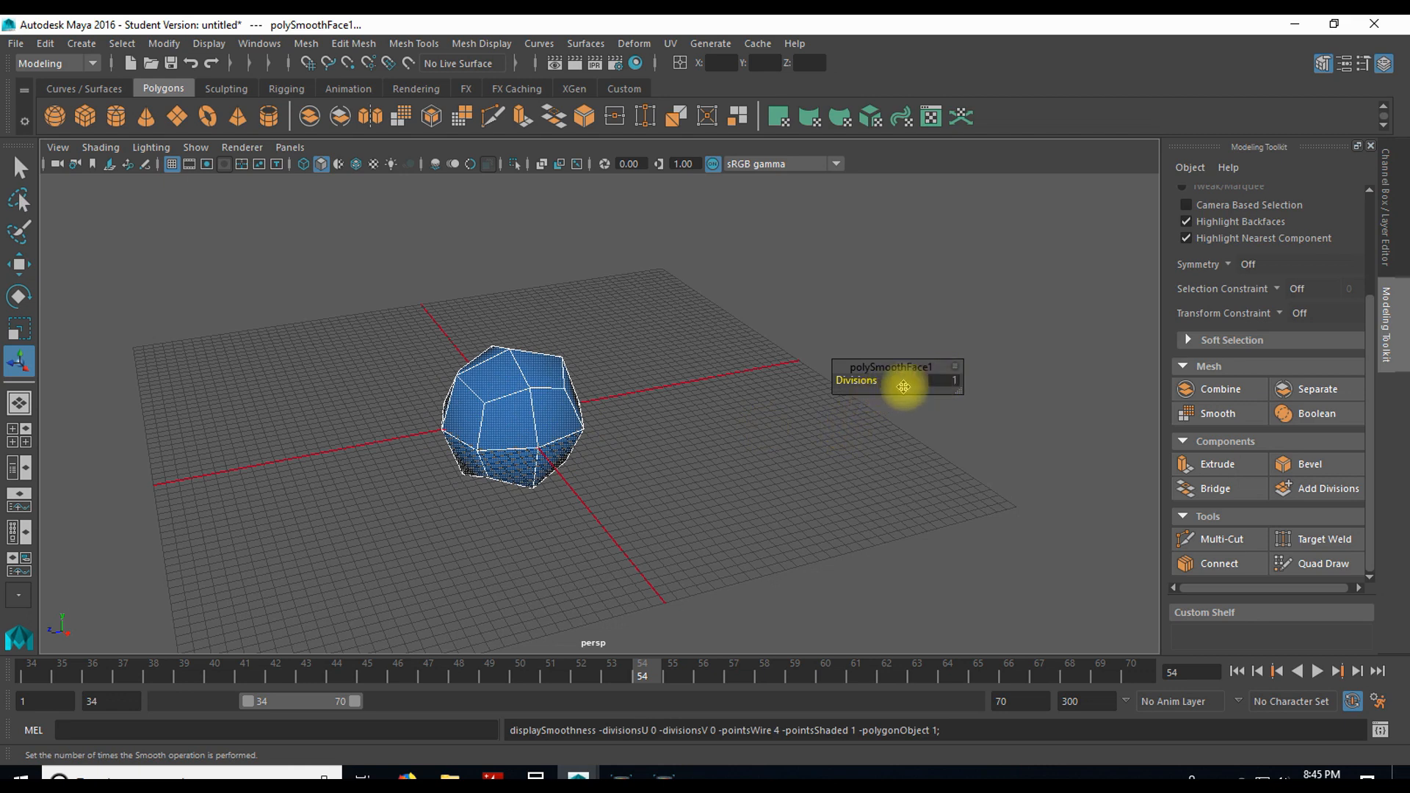
left_click(940, 372)
left_click_drag(878, 378, 845, 380)
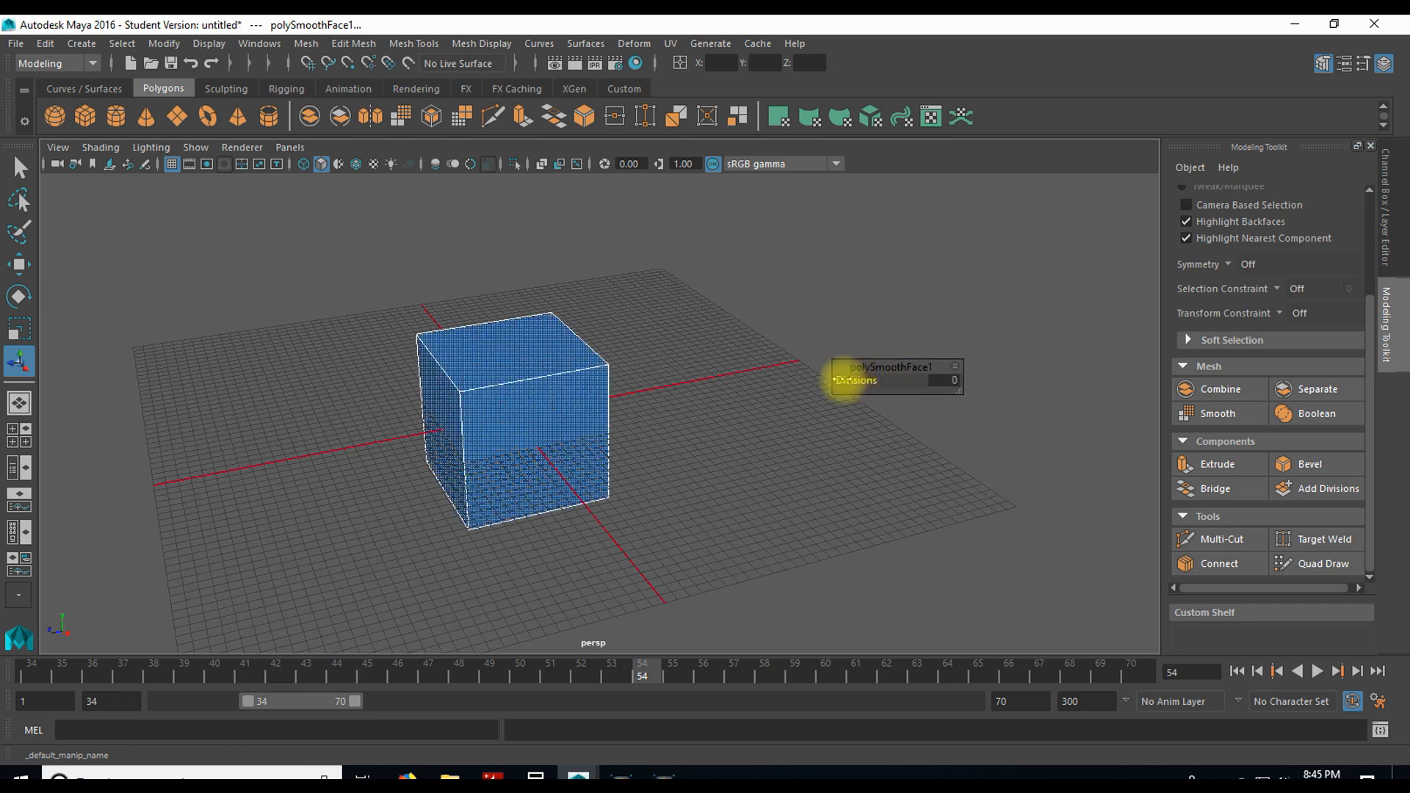
Step: Select the cube and view it in wireframe, shaded and textured display modes
left_click(607, 450)
key("4")
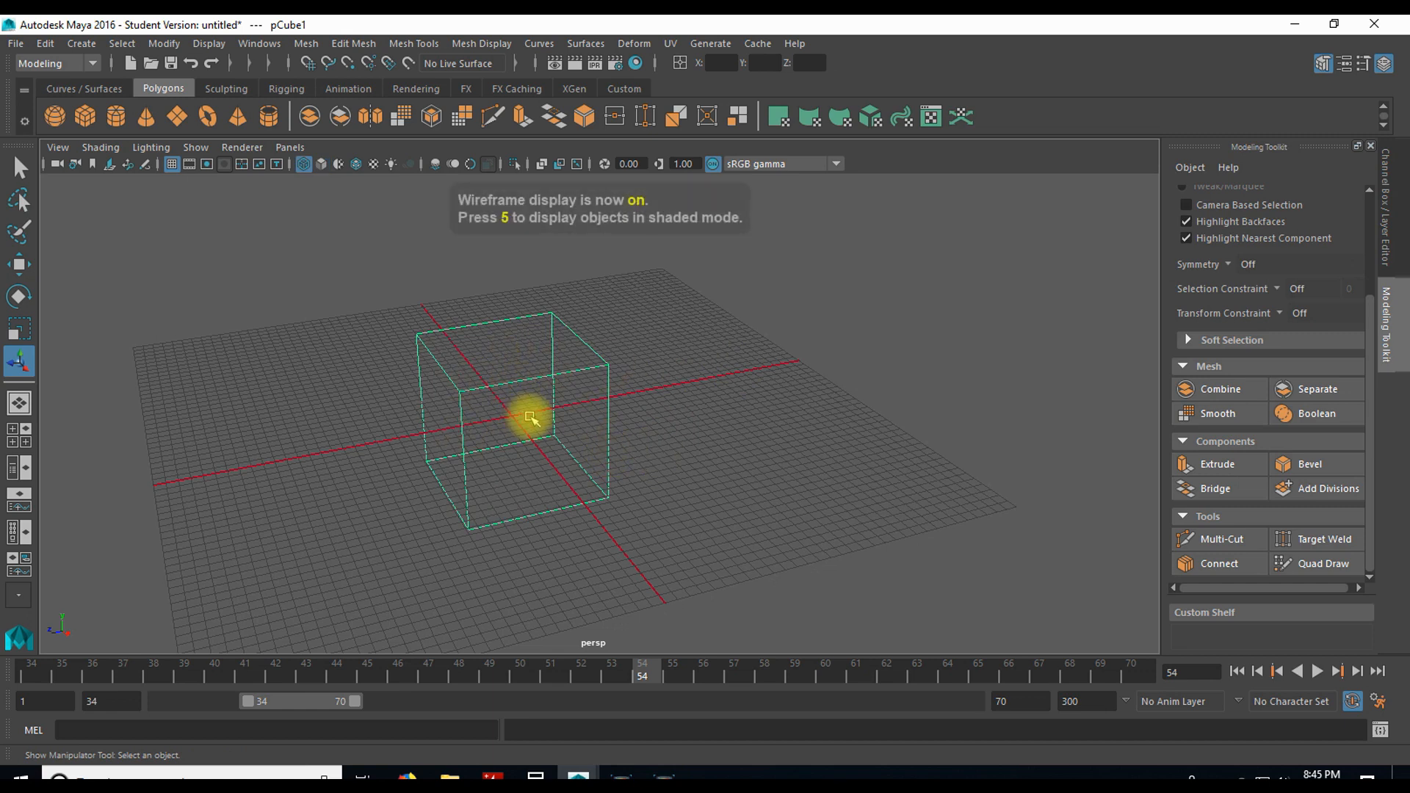
key("5")
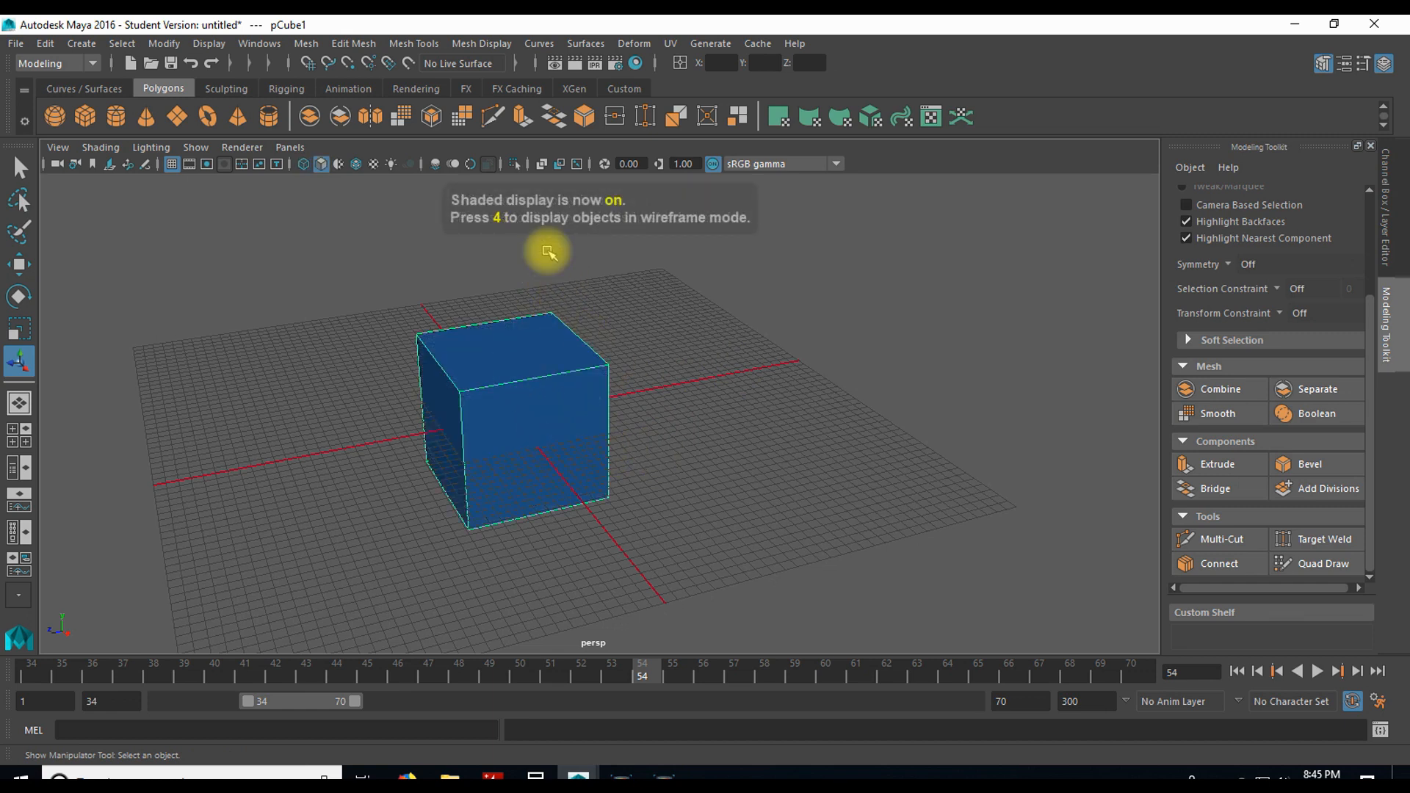
key("1")
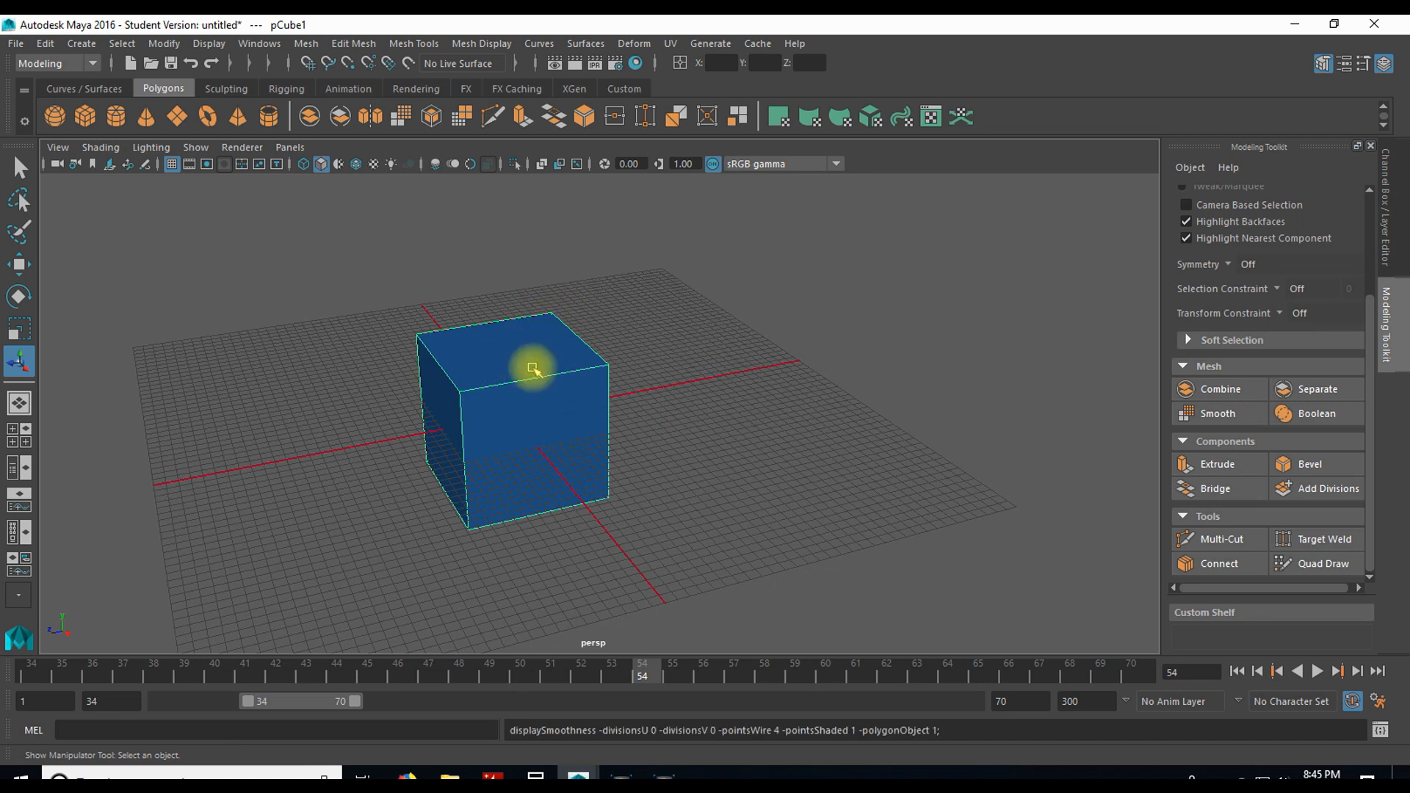
key("5")
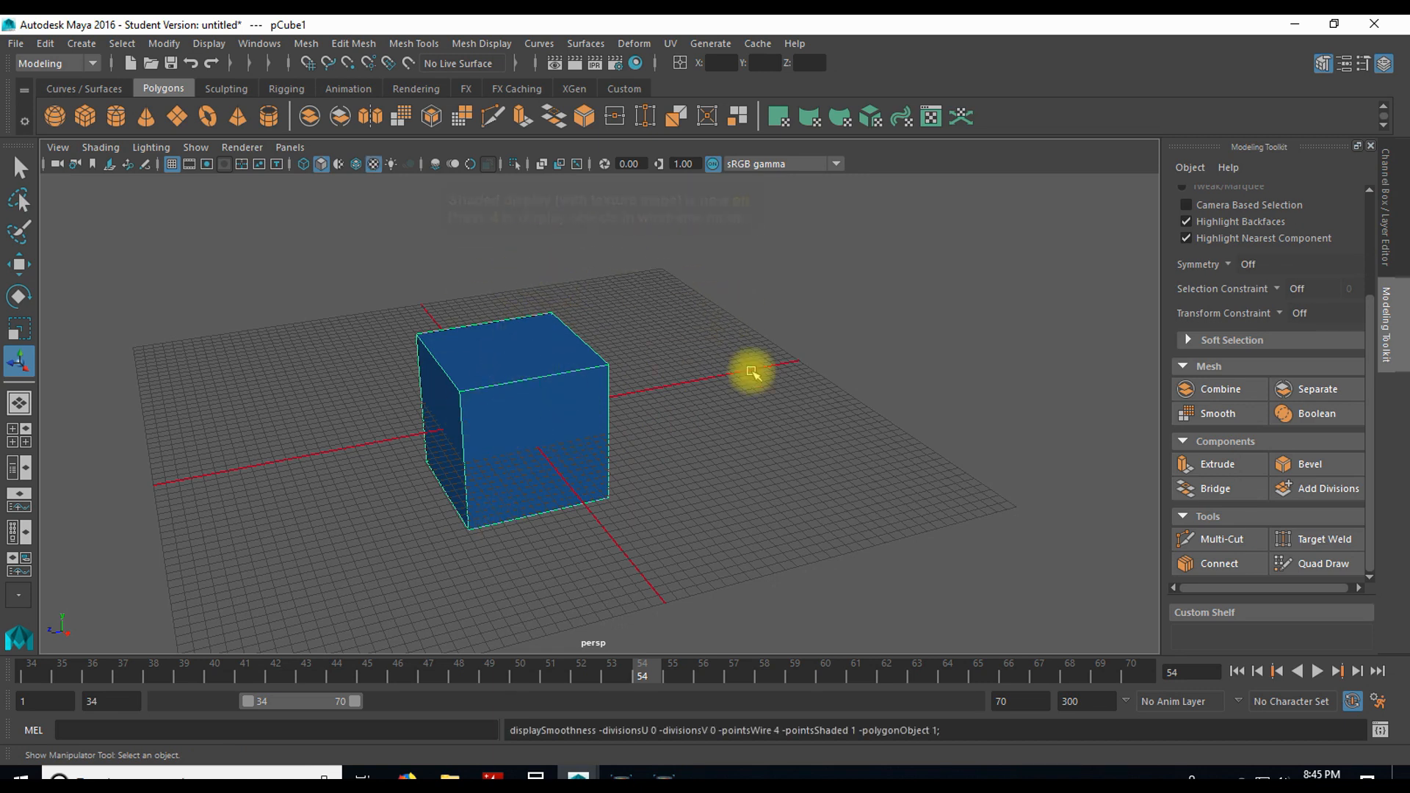
Step: Assign a Checker texture to the colour of the cube's lambert1 material
left_click(1393, 216)
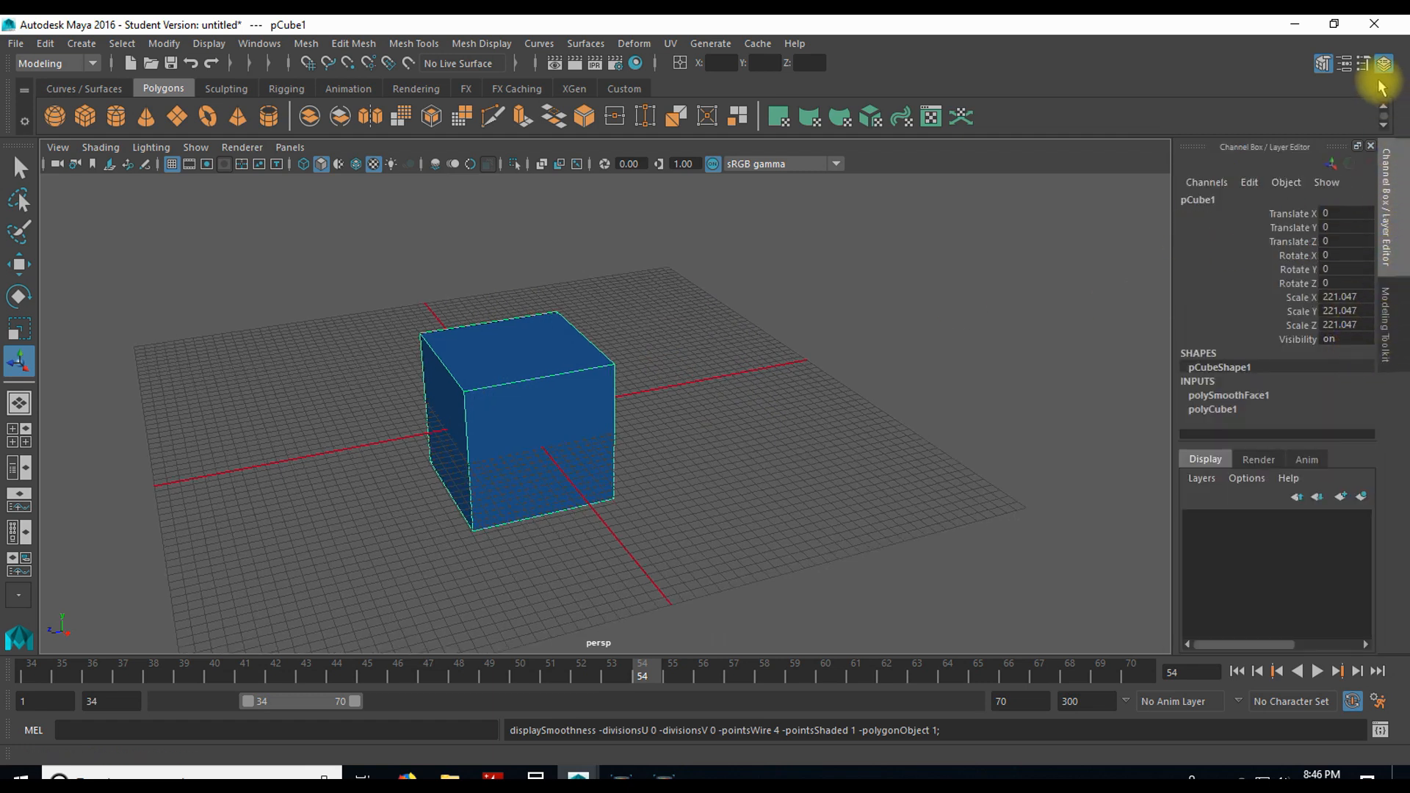
left_click(1385, 308)
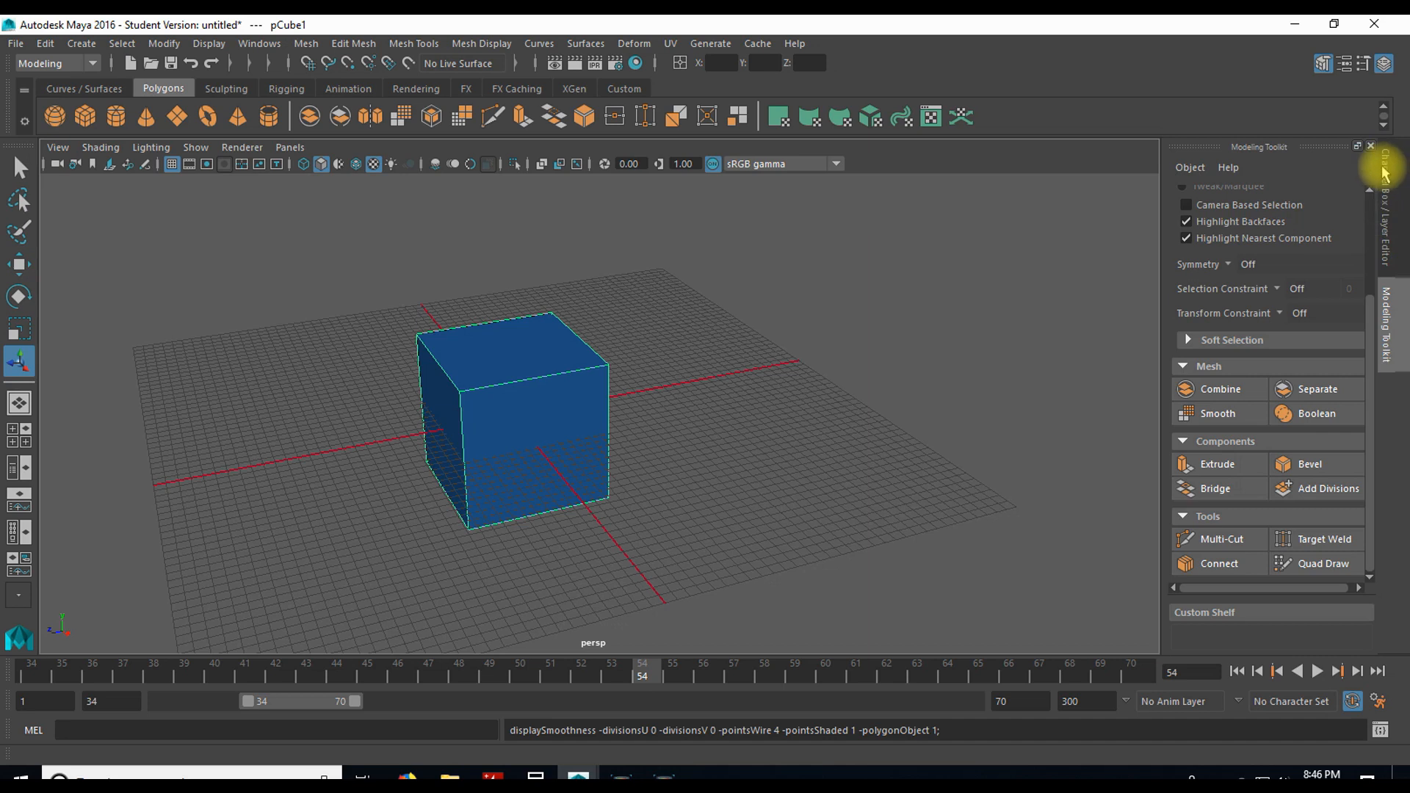
left_click(1343, 63)
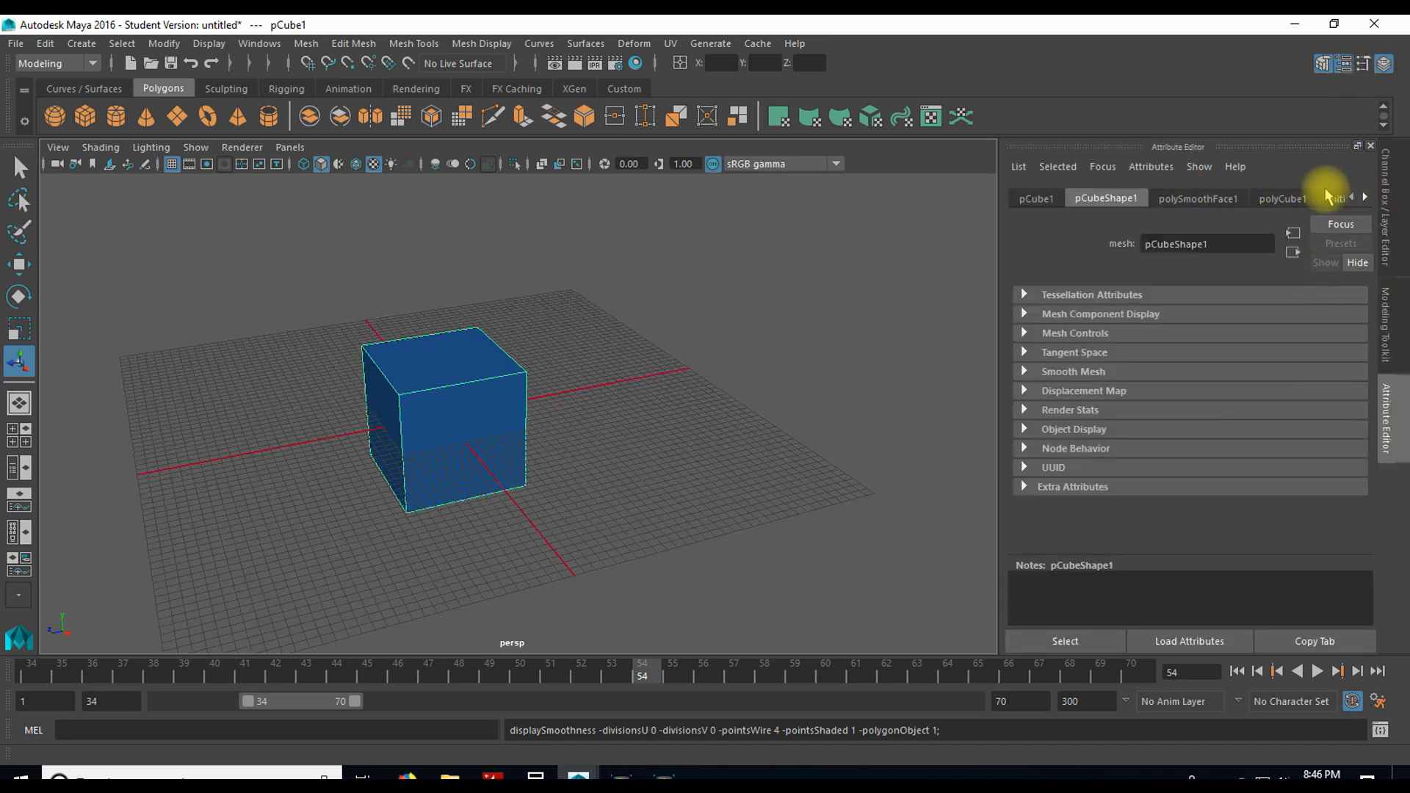
left_click(1314, 198)
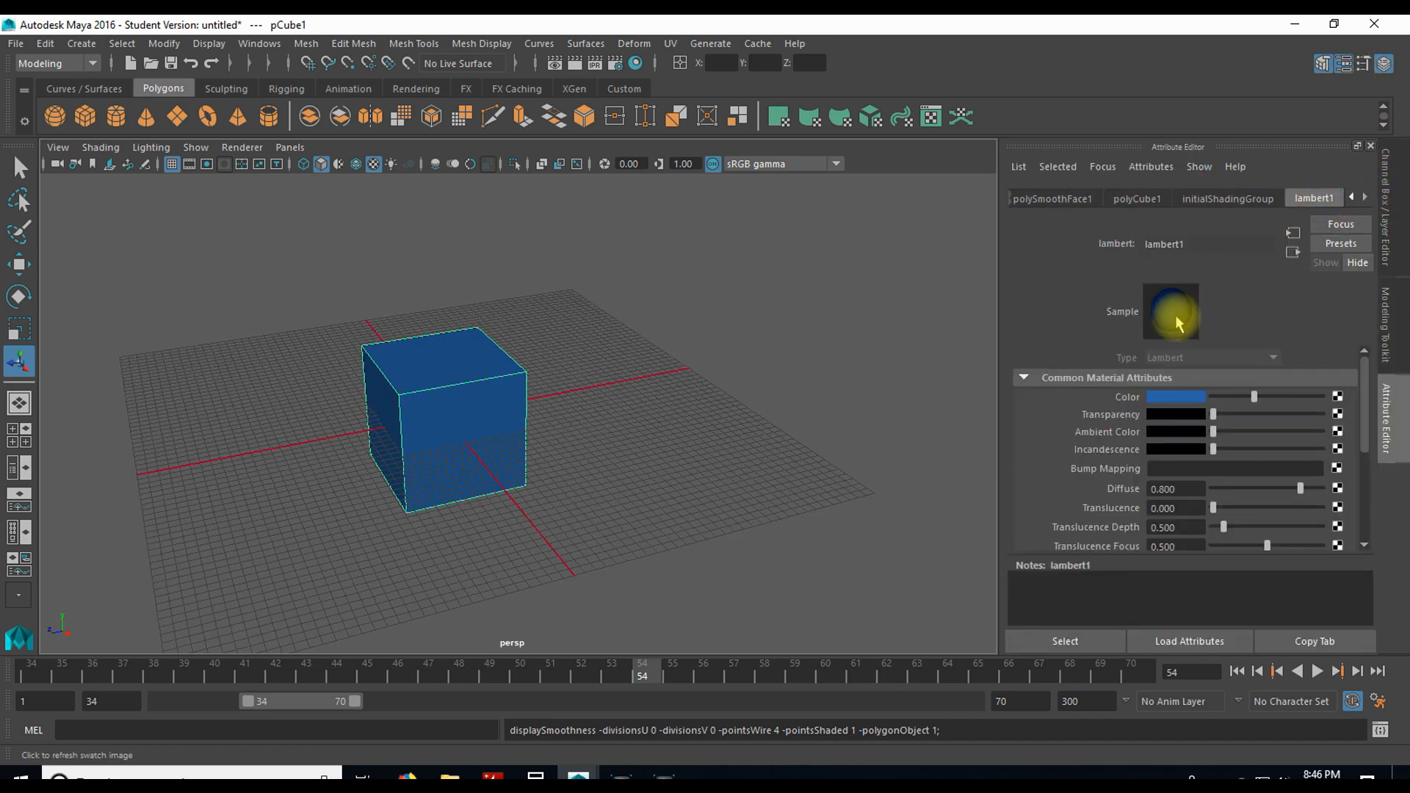
left_click(1338, 398)
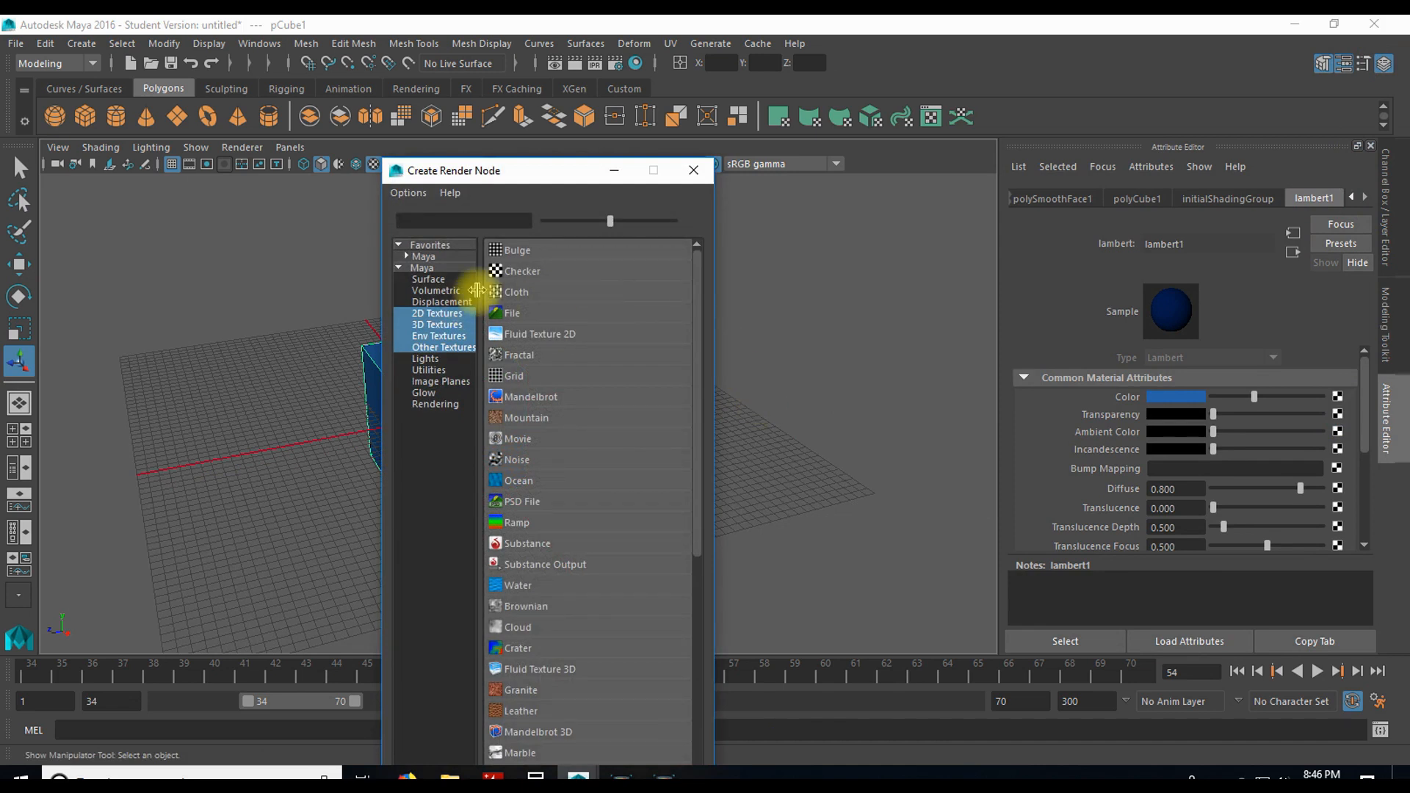
left_click(523, 276)
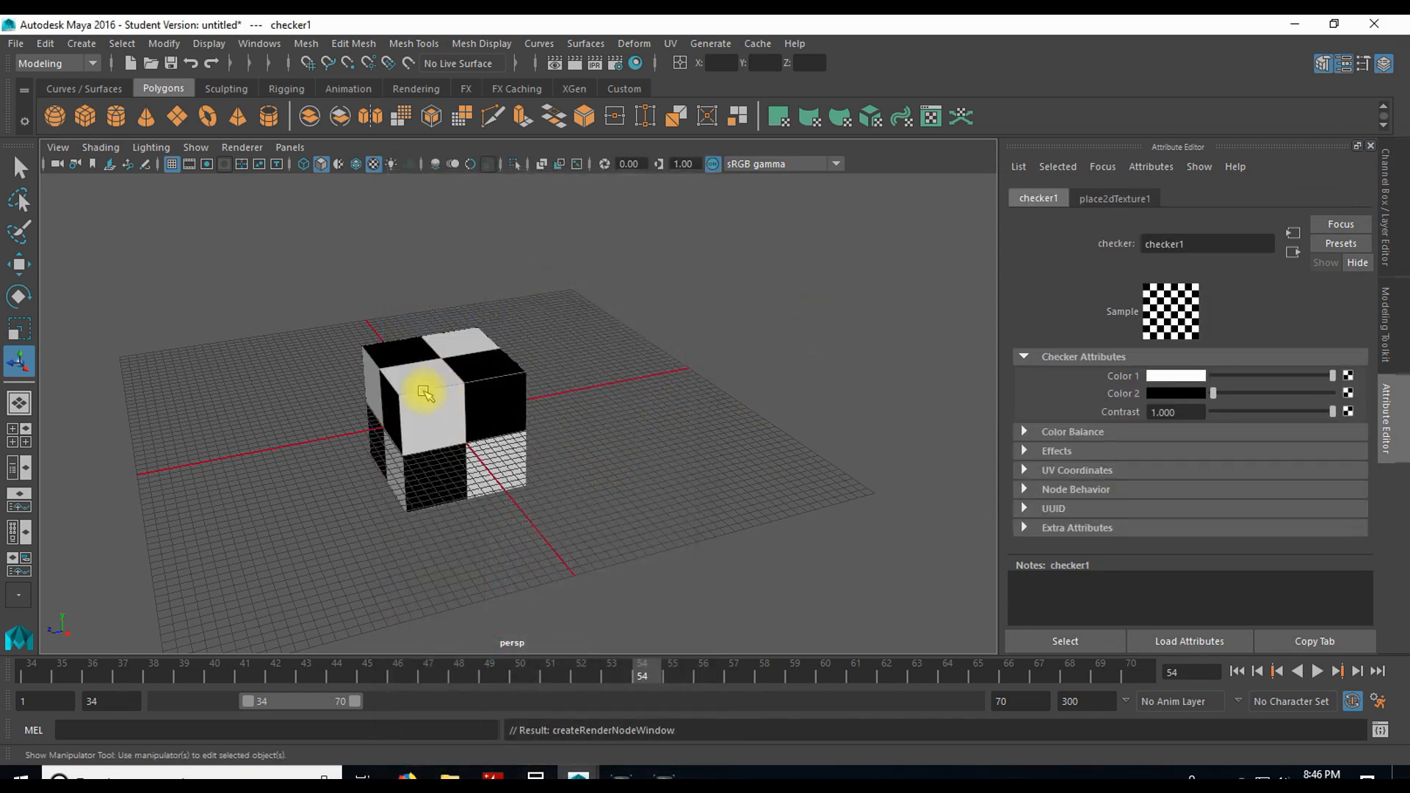
Step: Switch the cube between plain shaded and textured display to compare the checker map, ending on plain shaded
key("5")
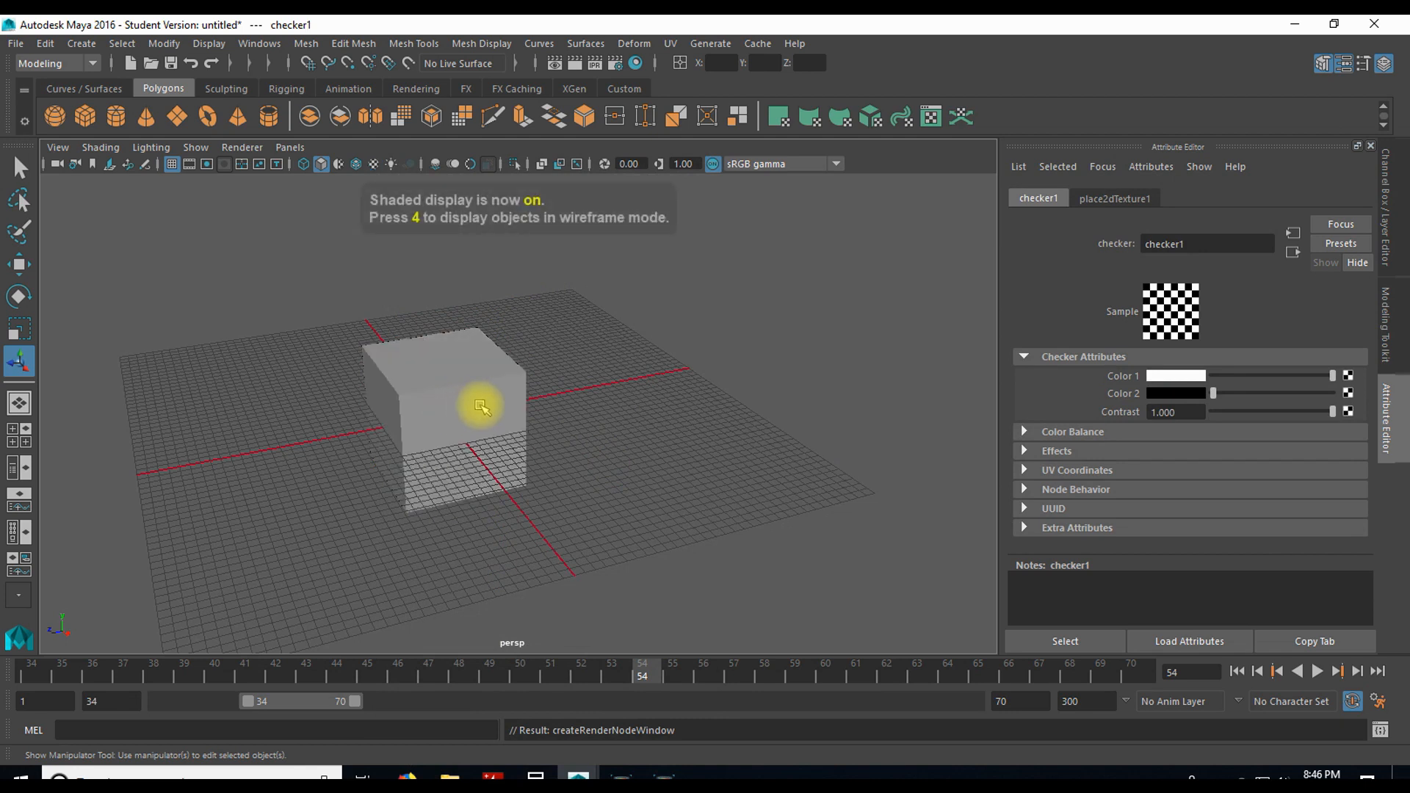
left_click(485, 407)
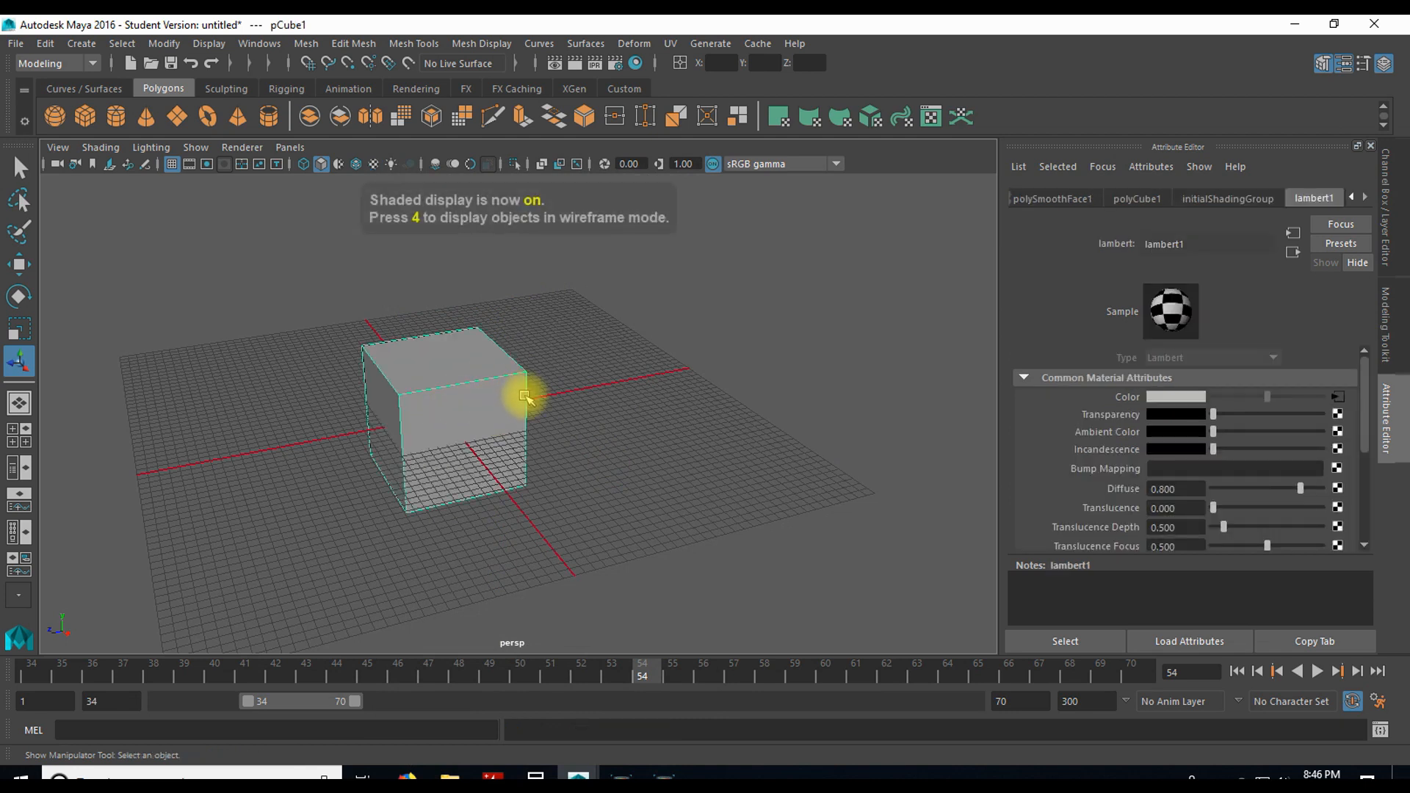
key("6")
key("5")
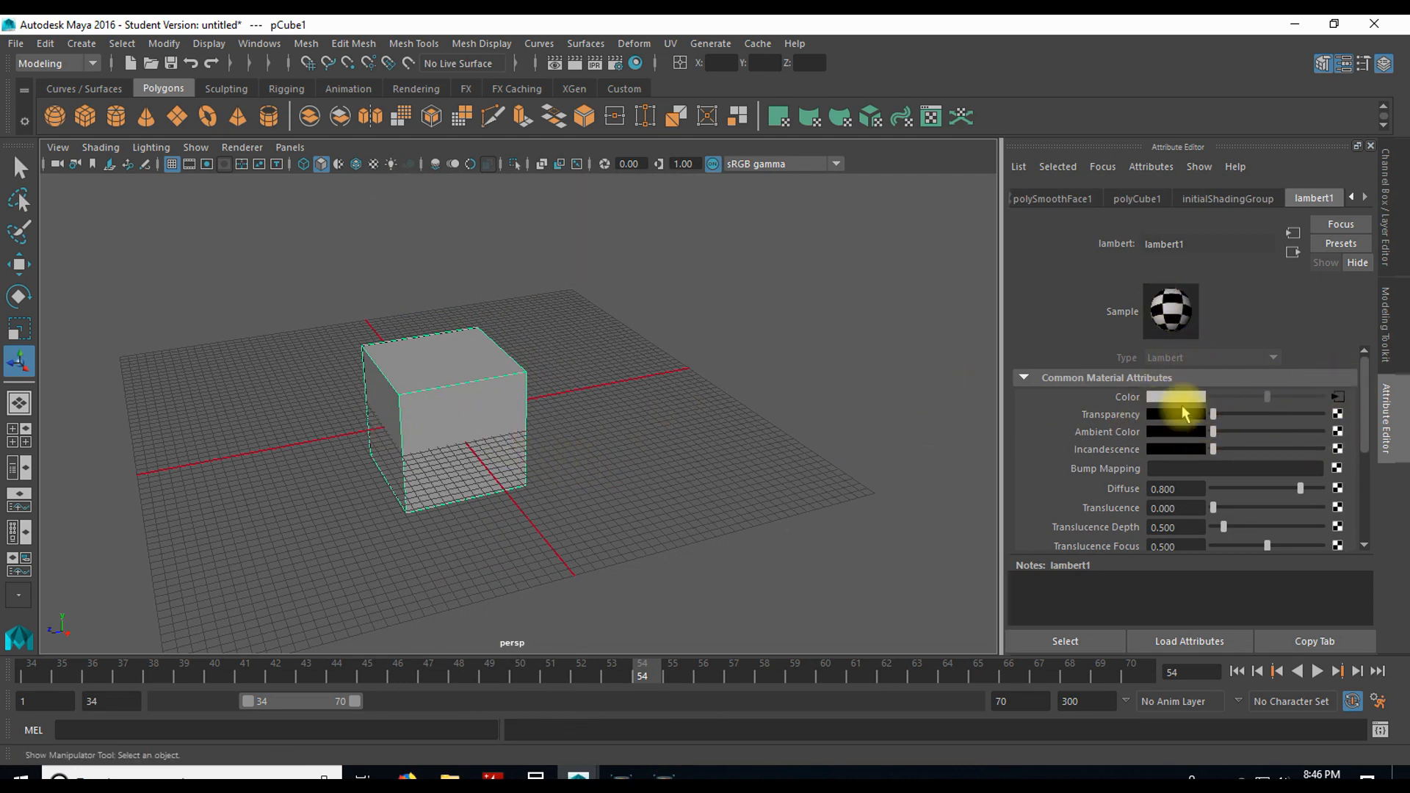
key("6")
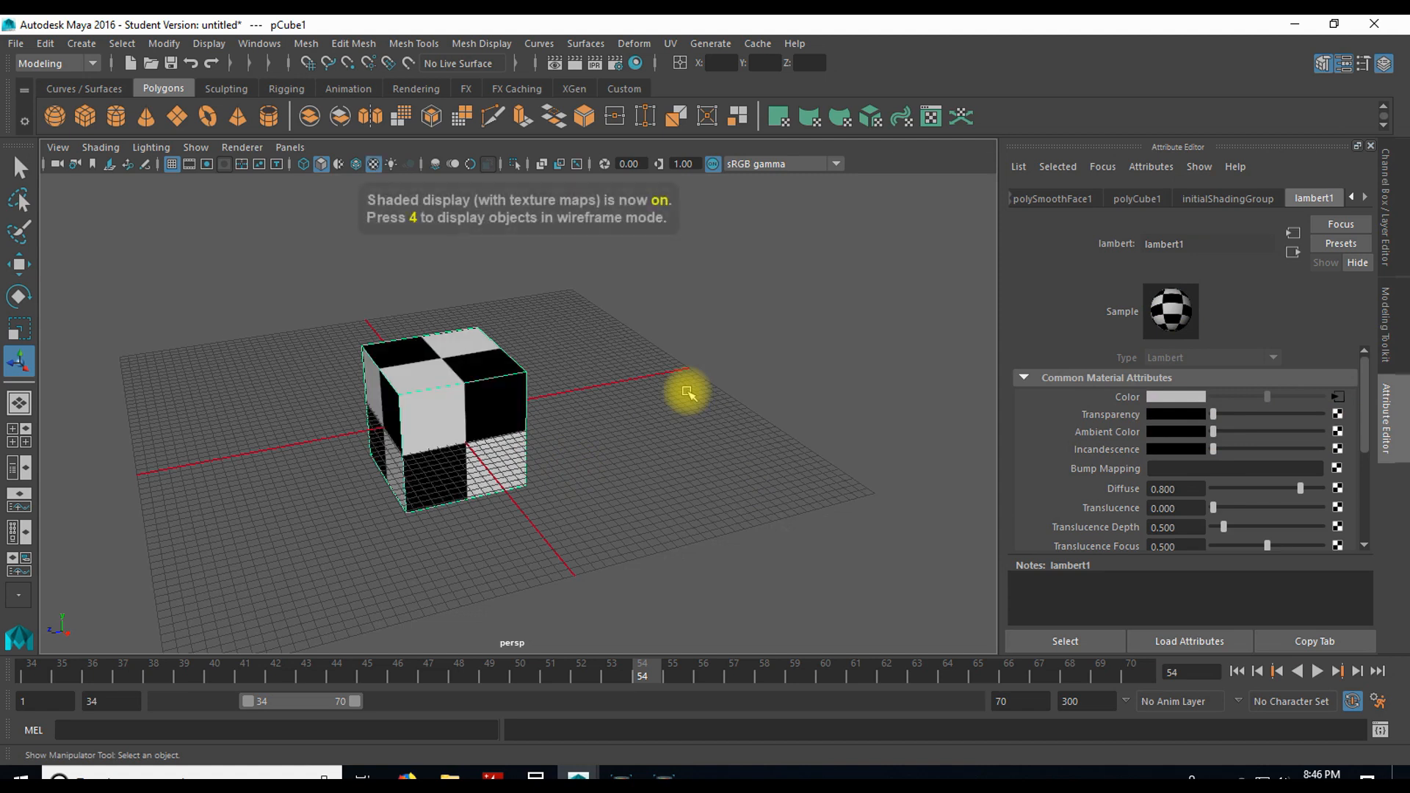
key("5")
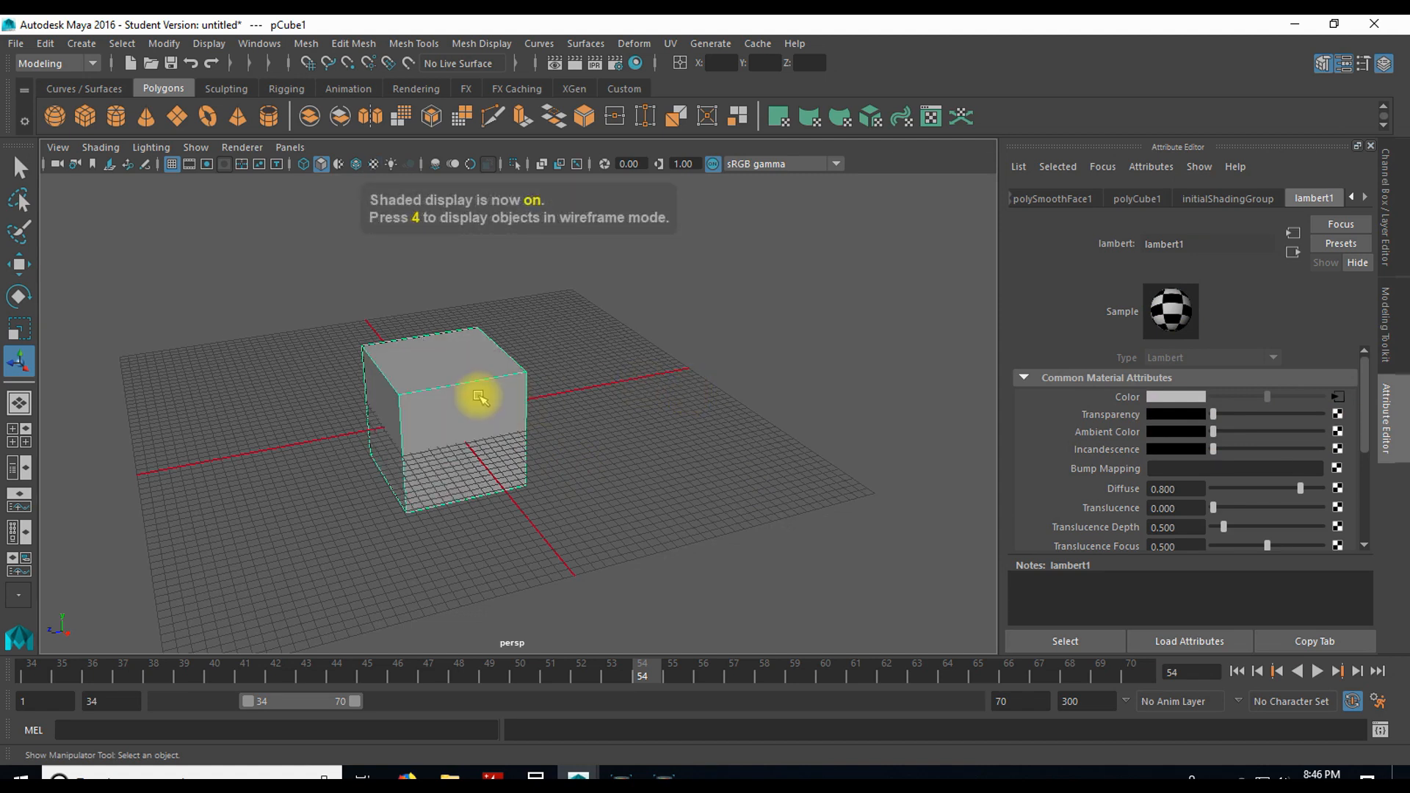
Step: Turn on scene lighting in the viewport and create a directional light
key("7")
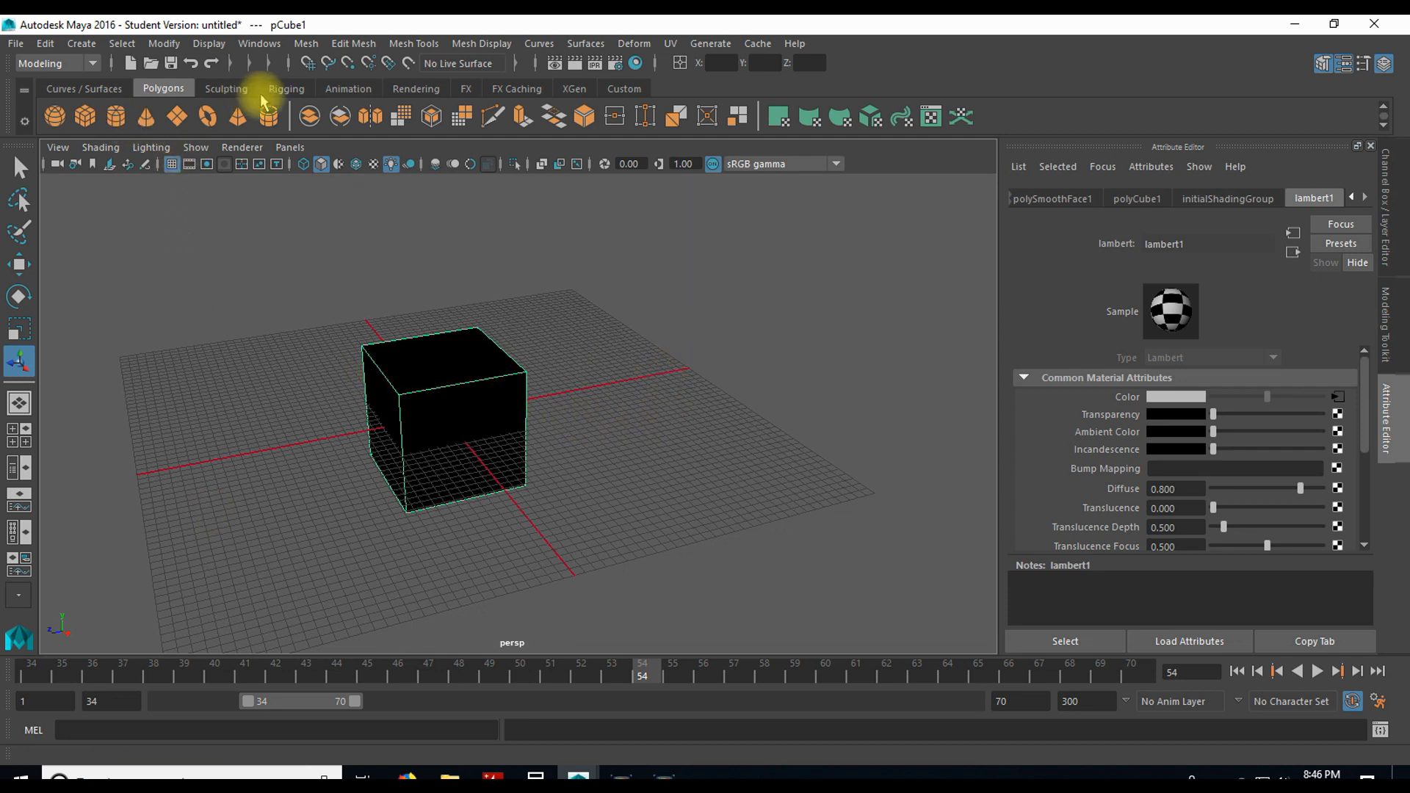
left_click(412, 88)
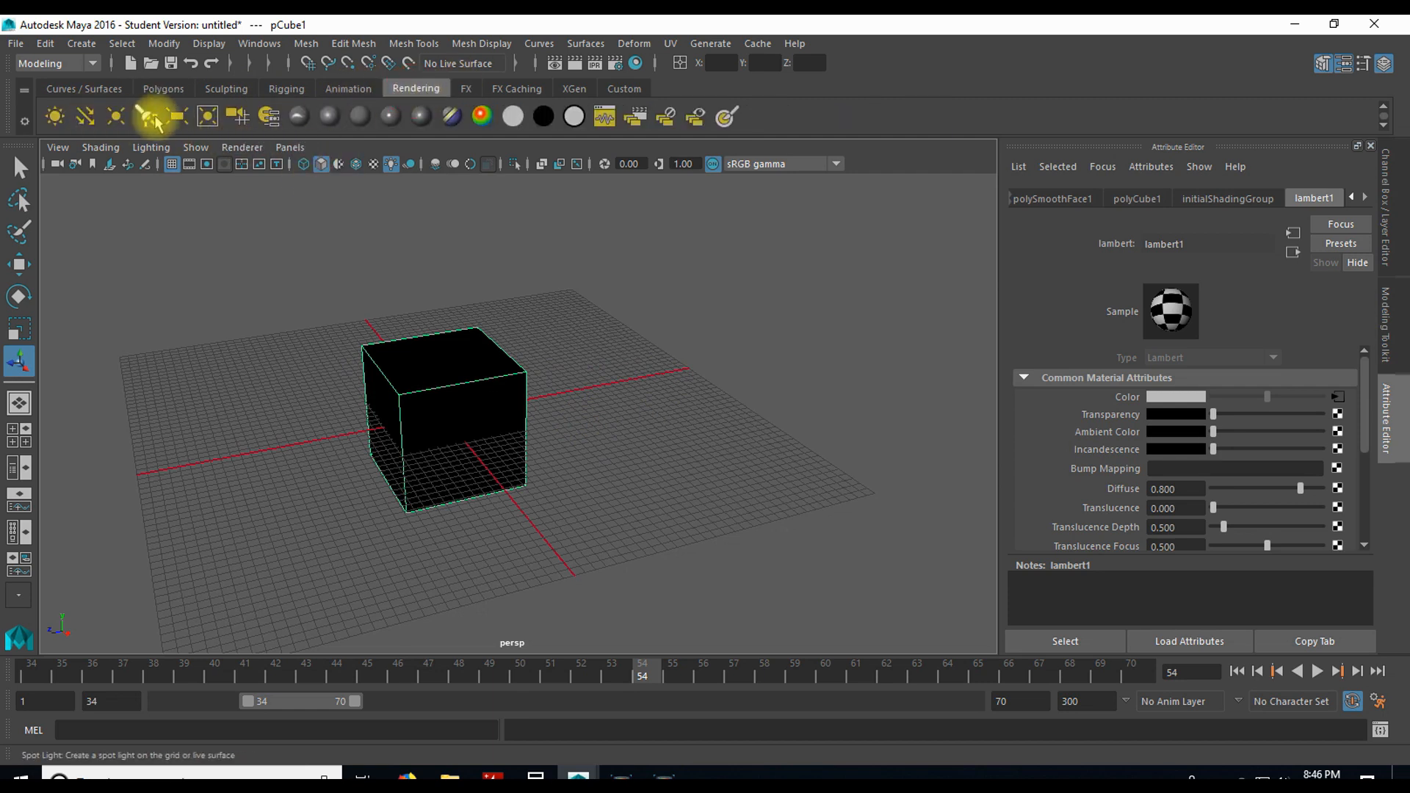
left_click(86, 116)
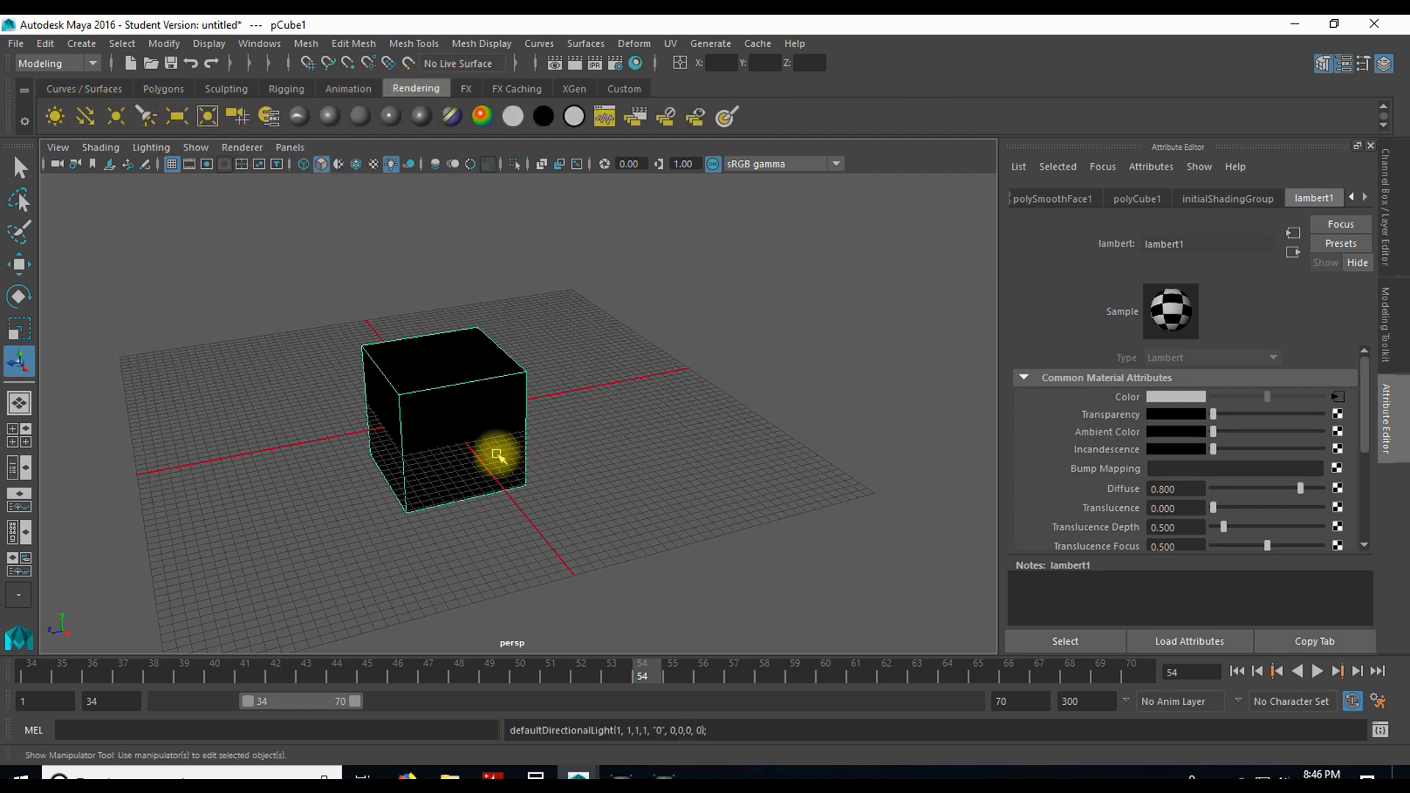
Step: Move the directional light to about Y 145.6 and Z 338.6, and scale it uniformly to about 131
left_click(433, 415)
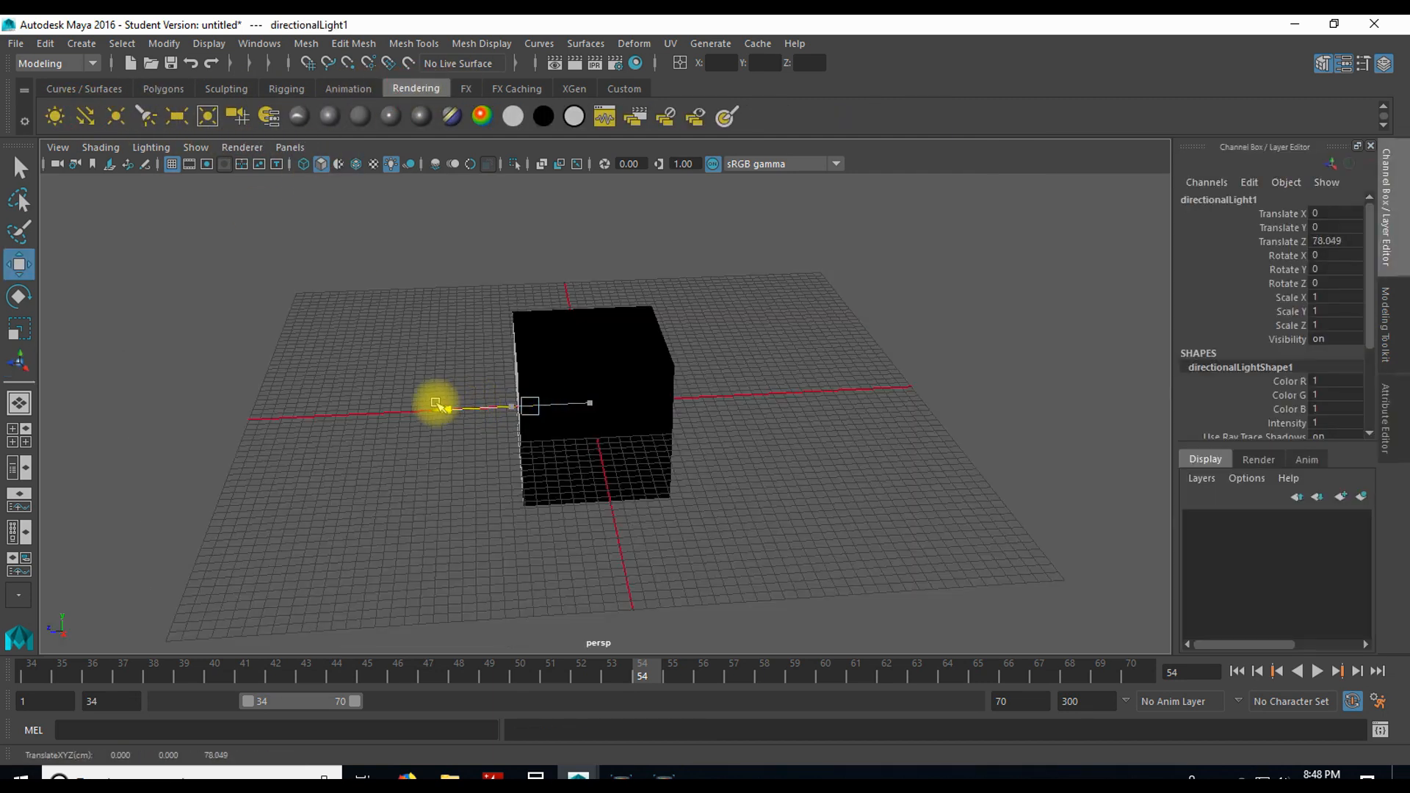
left_click_drag(436, 404, 278, 411)
left_click_drag(360, 343, 454, 302)
key("r")
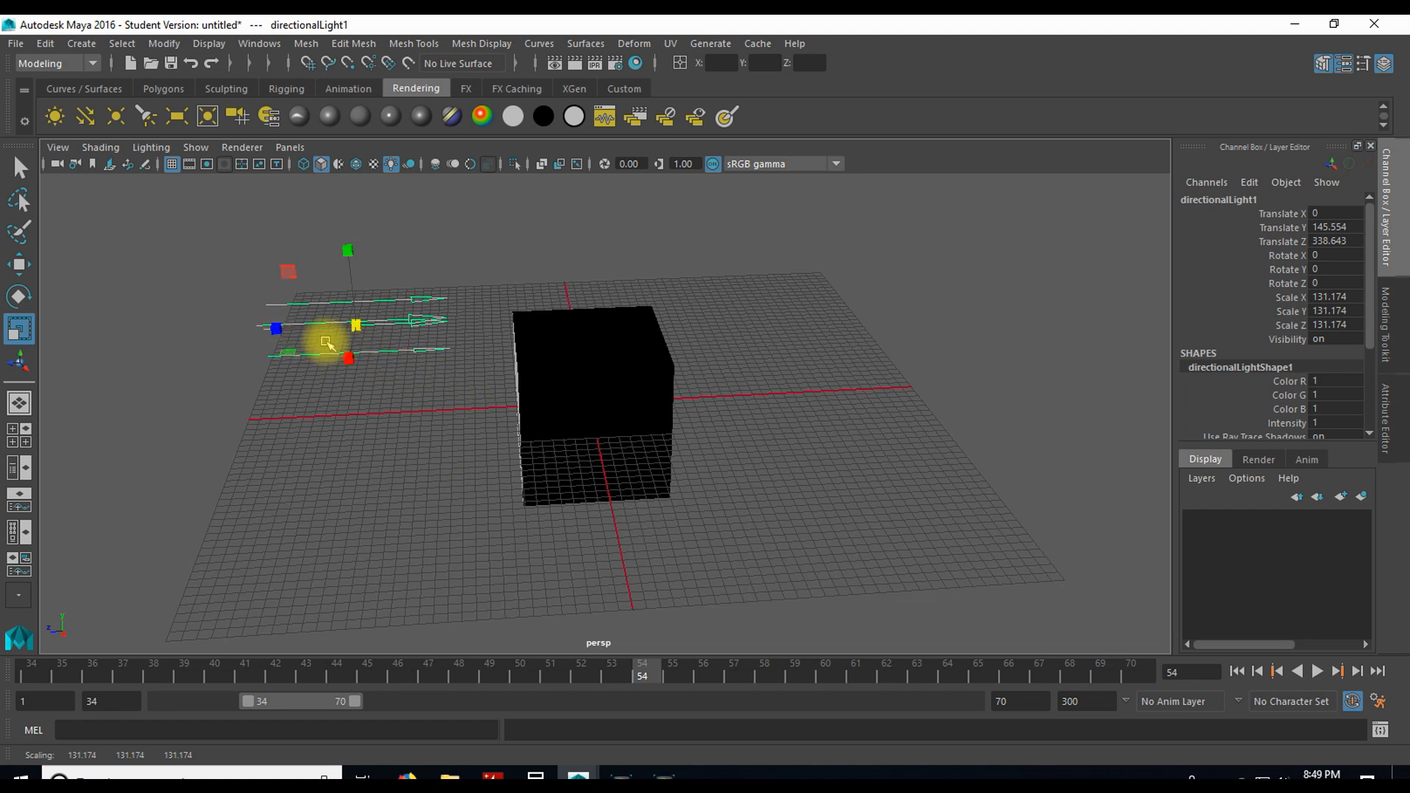
Step: Move the directional light along Z to about 468.9 and rotate it about X to about -25 degrees
key("w")
left_click_drag(288, 330, 194, 323)
left_click_drag(412, 438, 453, 412, "alt")
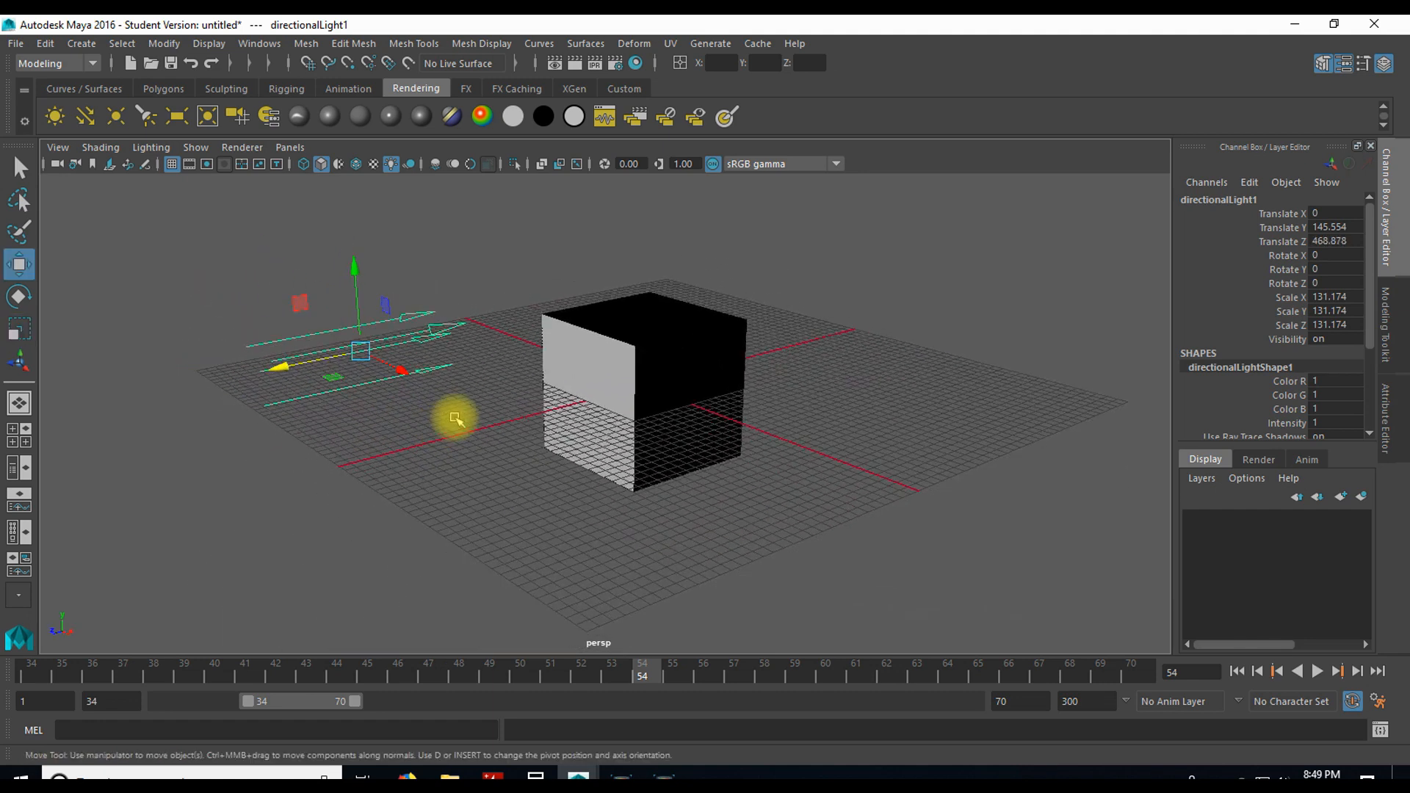
key("e")
left_click_drag(346, 276, 362, 267)
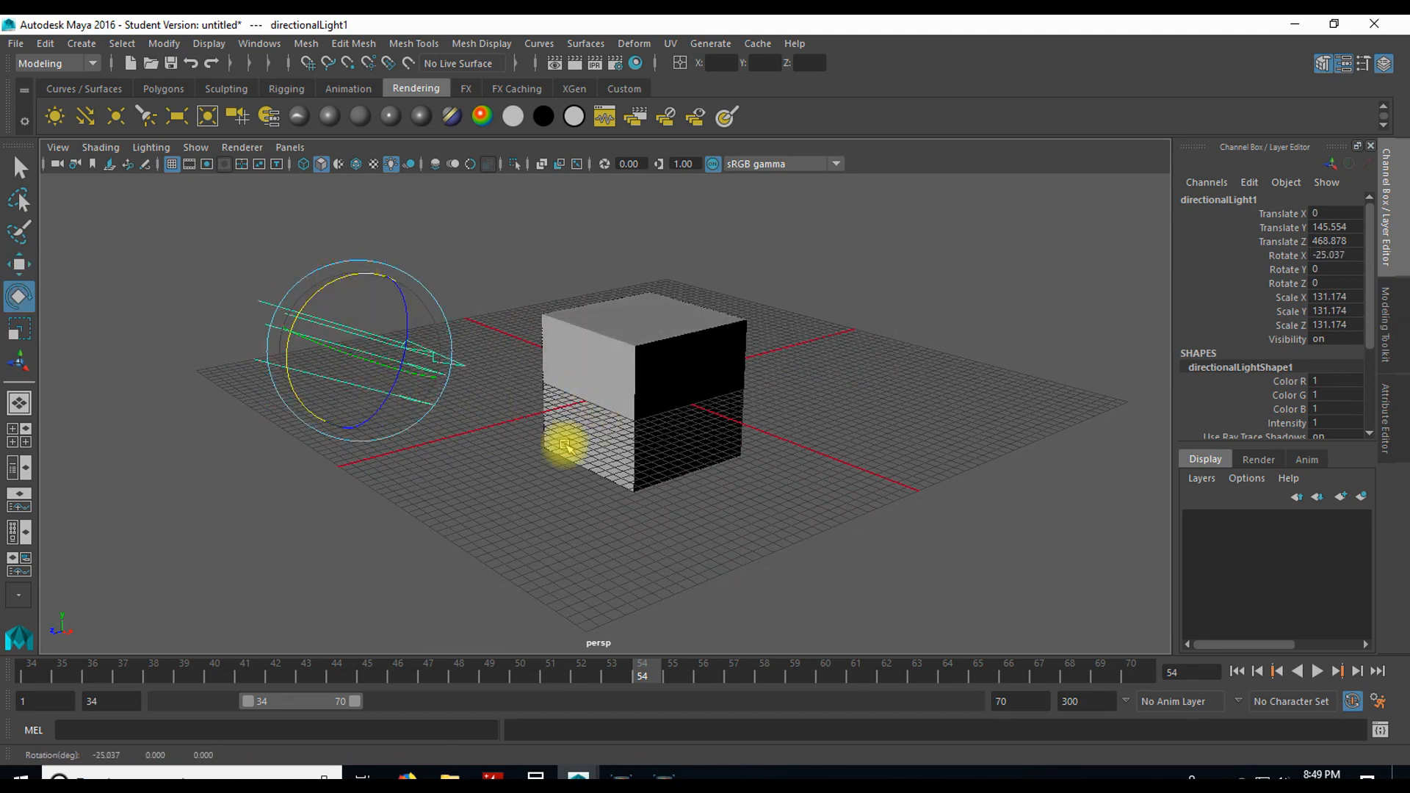
Step: Render the current frame from the perspective view to check the lit cube, and close the render
left_click_drag(642, 465, 486, 321, "alt")
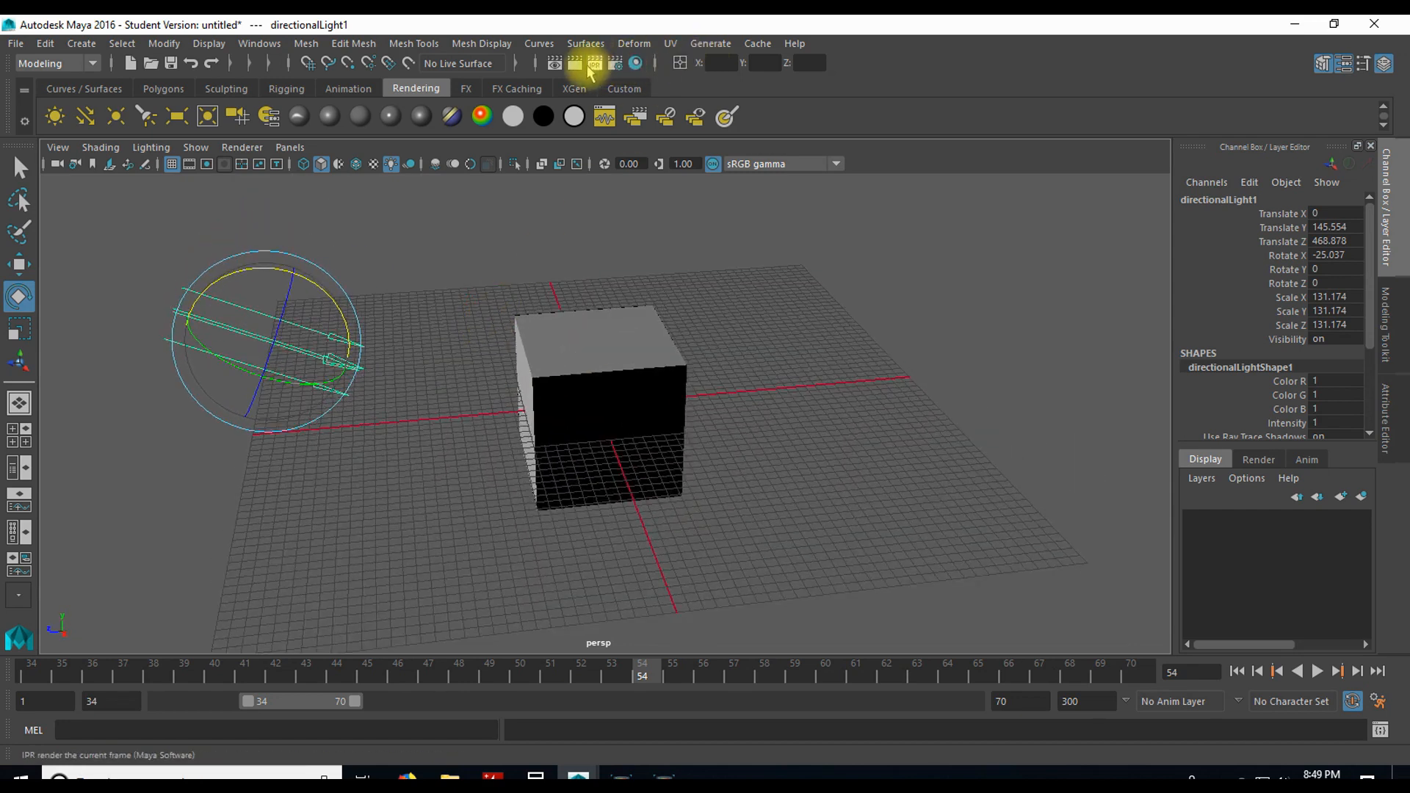
left_click(575, 63)
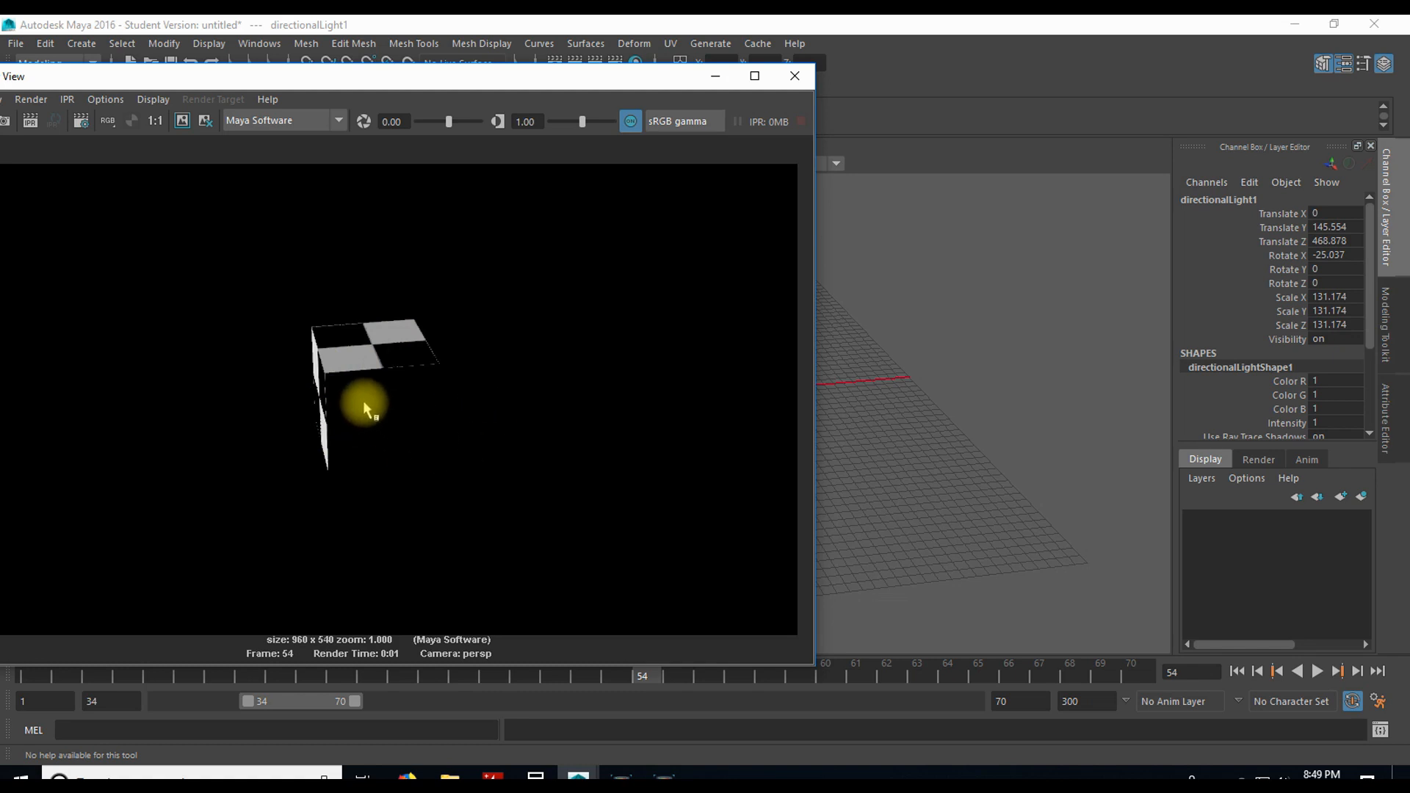
left_click(792, 79)
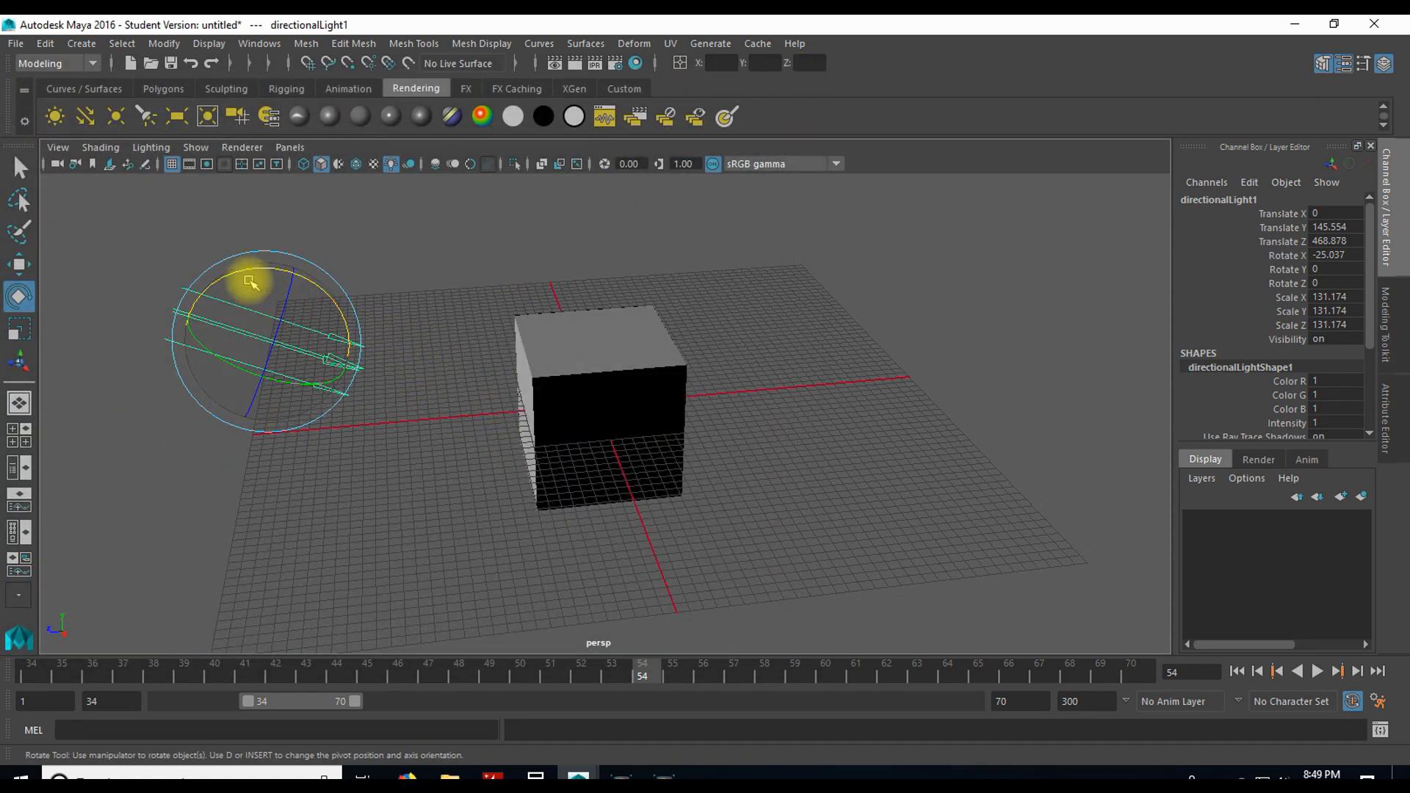
Step: Reposition and re-aim the directional light with the Show Manipulator tool, to about X -56.8, Y 204.9, Z 596.9, and scale it uniformly to about 179.5
left_click(17, 365)
mouse_move(271, 345)
left_mouse_down()
mouse_move(202, 377)
mouse_move(144, 289)
mouse_move(245, 330)
mouse_move(431, 337)
mouse_move(604, 456)
mouse_move(494, 368)
mouse_move(457, 434)
mouse_move(686, 535)
mouse_move(487, 346)
mouse_move(472, 346)
mouse_move(461, 374)
mouse_move(314, 314)
mouse_move(346, 447)
mouse_move(390, 289)
mouse_move(390, 363)
left_mouse_up()
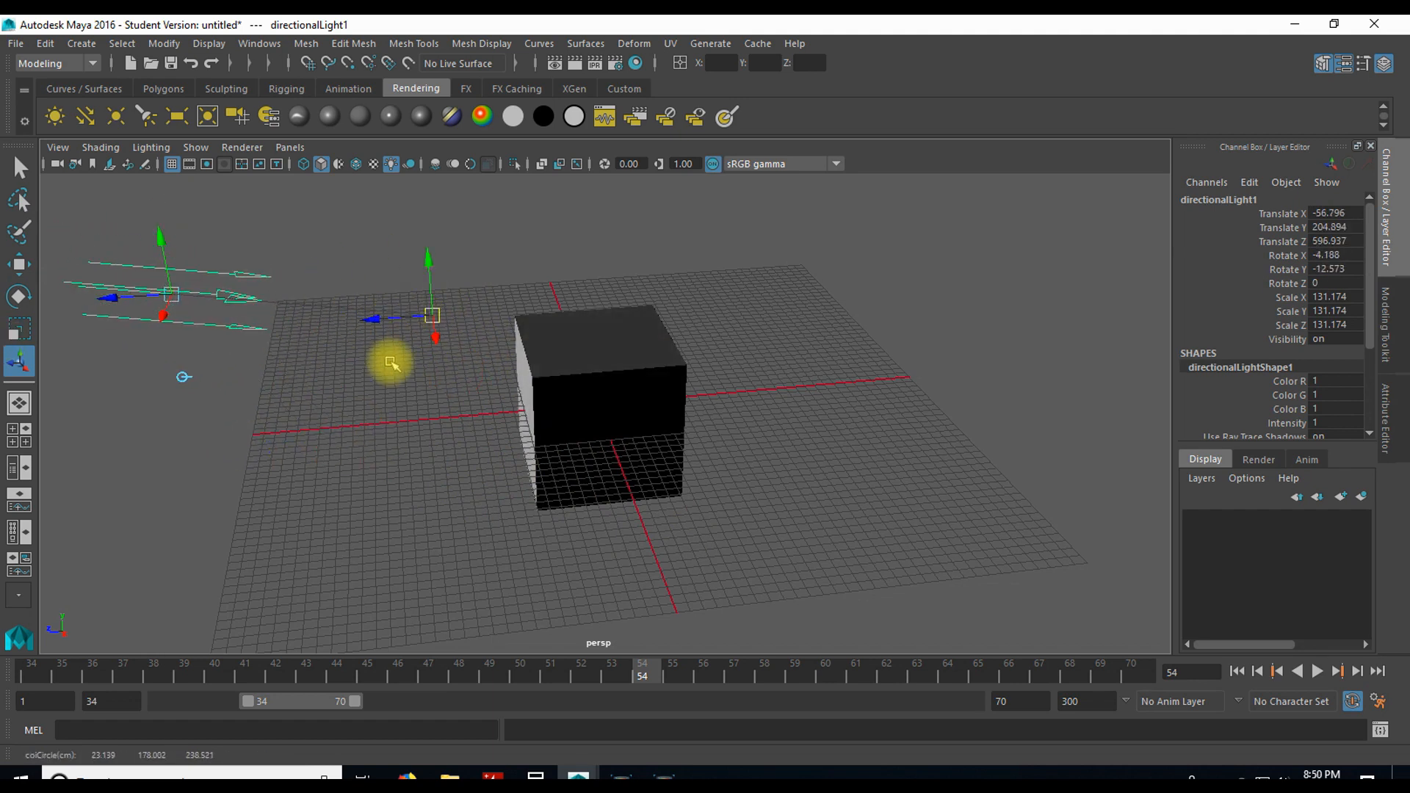
left_click(19, 168)
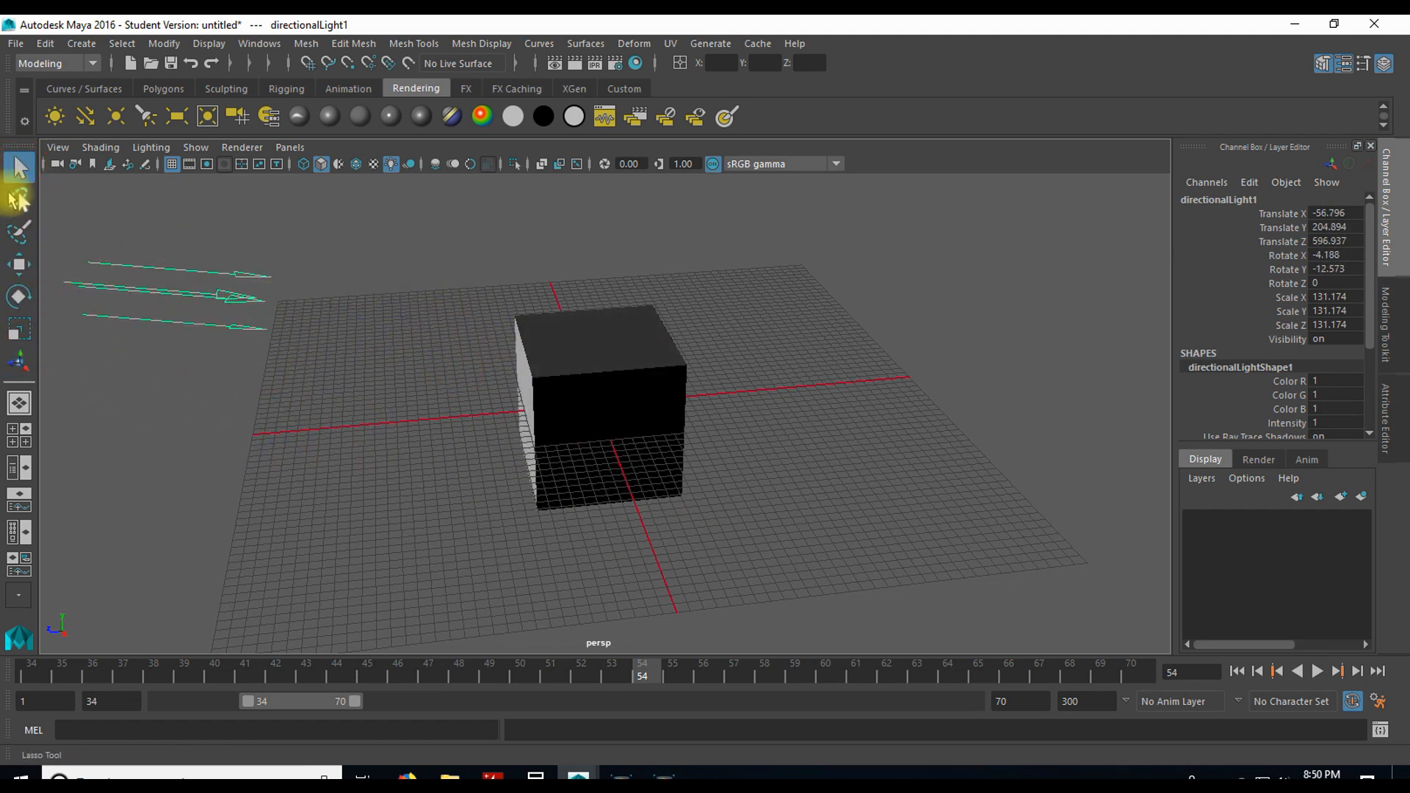
left_click(19, 200)
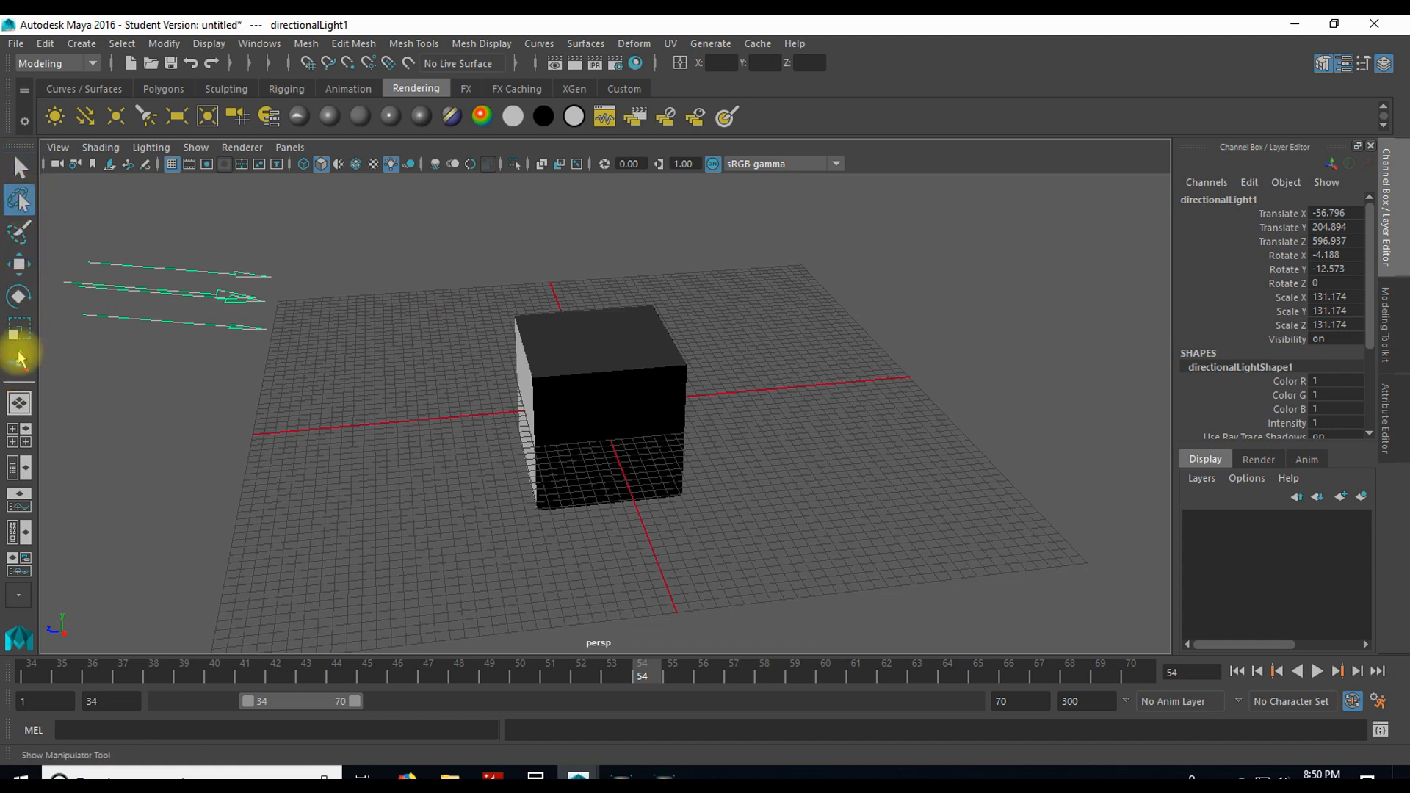
left_click(19, 329)
left_click_drag(171, 293, 213, 295)
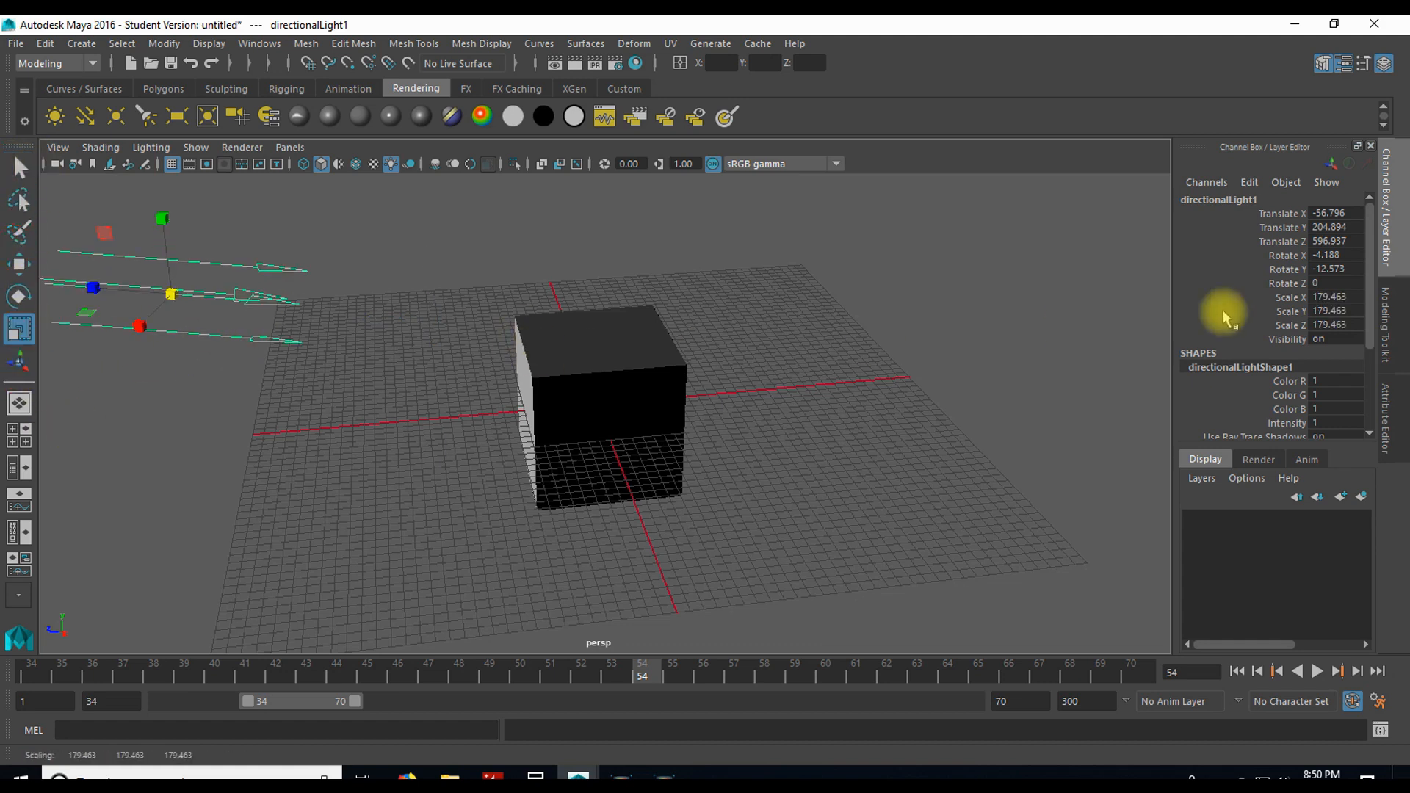
Step: Select the cube and move it freely to about X 11.1, Y 21.2, Z -122.3
left_click(661, 363)
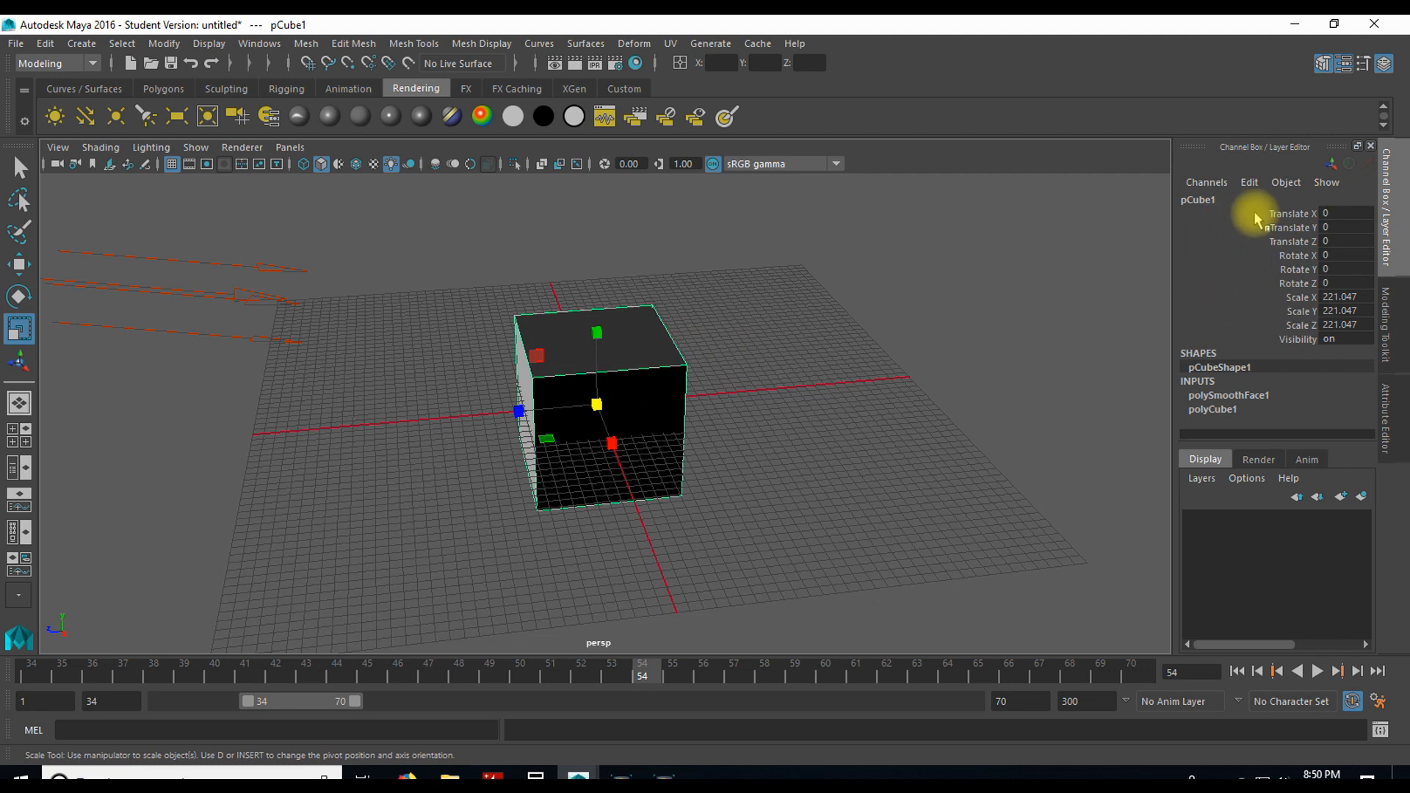
left_click(1287, 214)
left_click(1287, 229)
left_click(1279, 243)
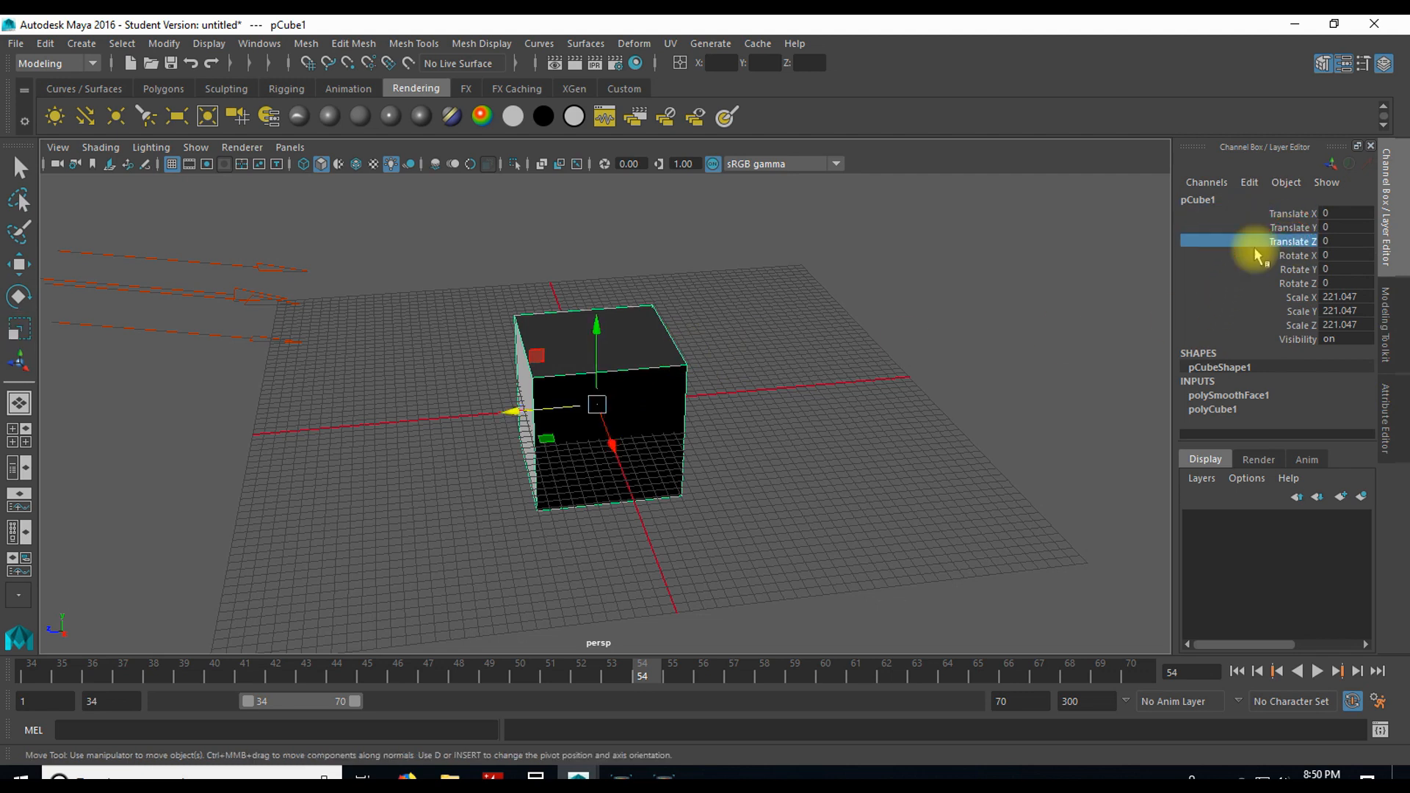
left_click_drag(605, 403, 676, 389)
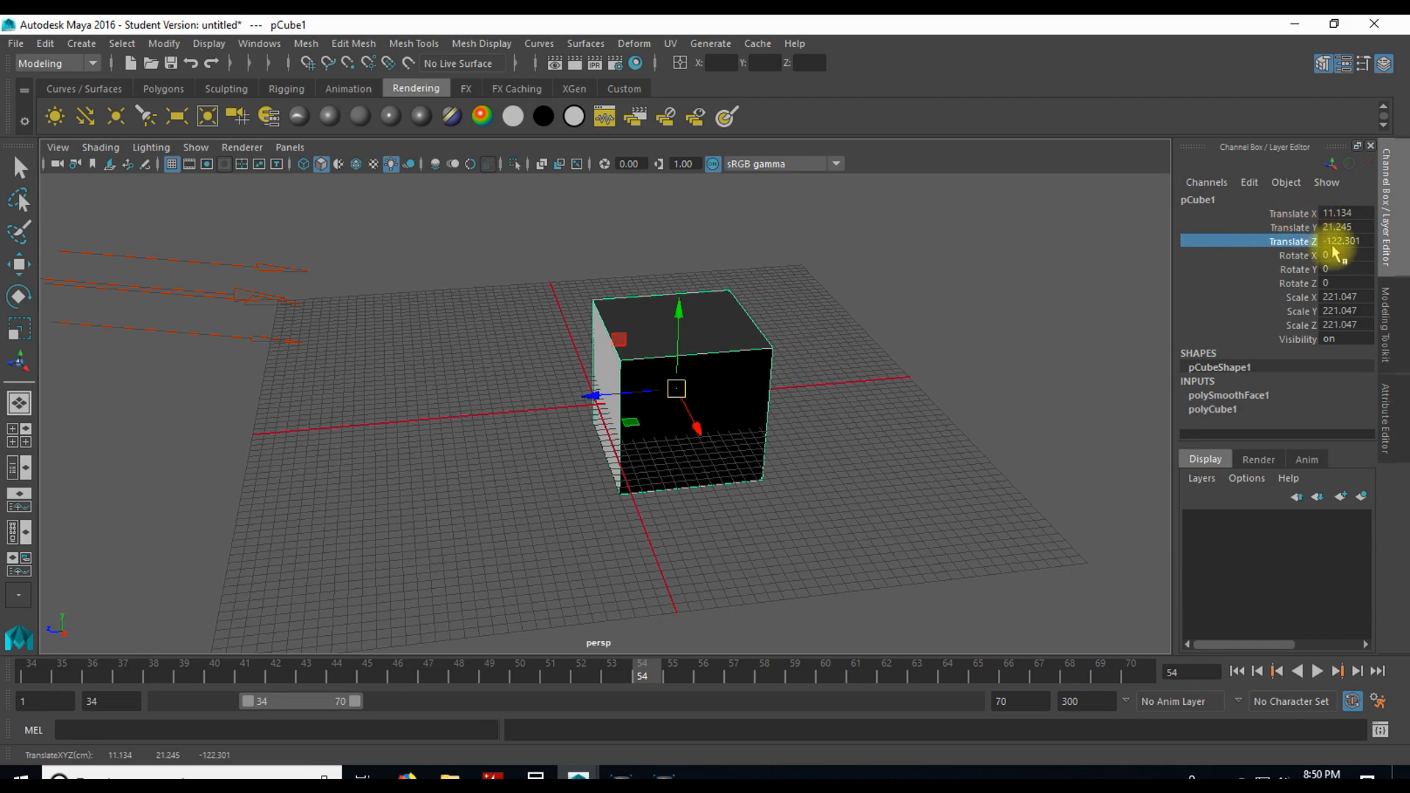
Step: Set the cube's Translate Z to 0 and finally to 123
type("0")
key("Return")
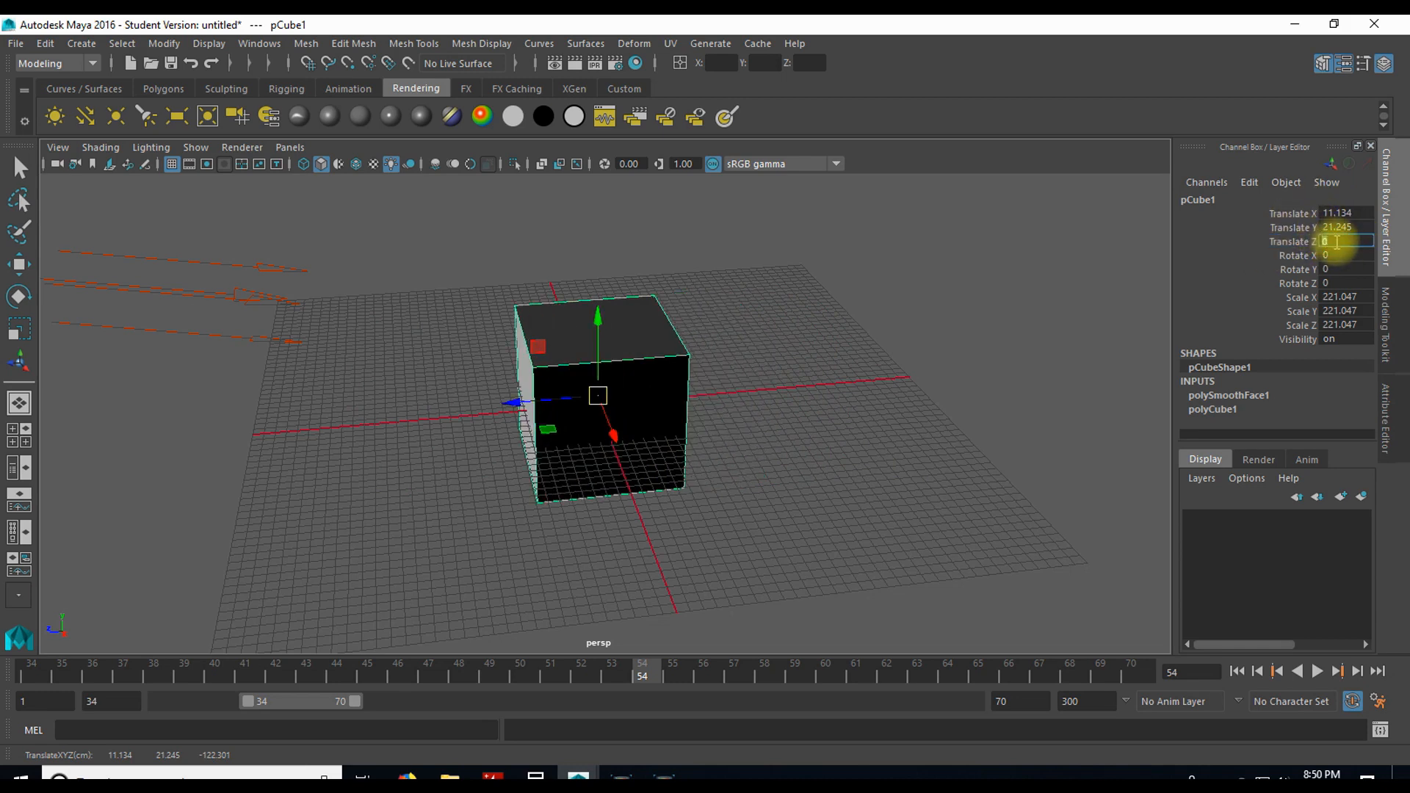
type("123")
key("Return")
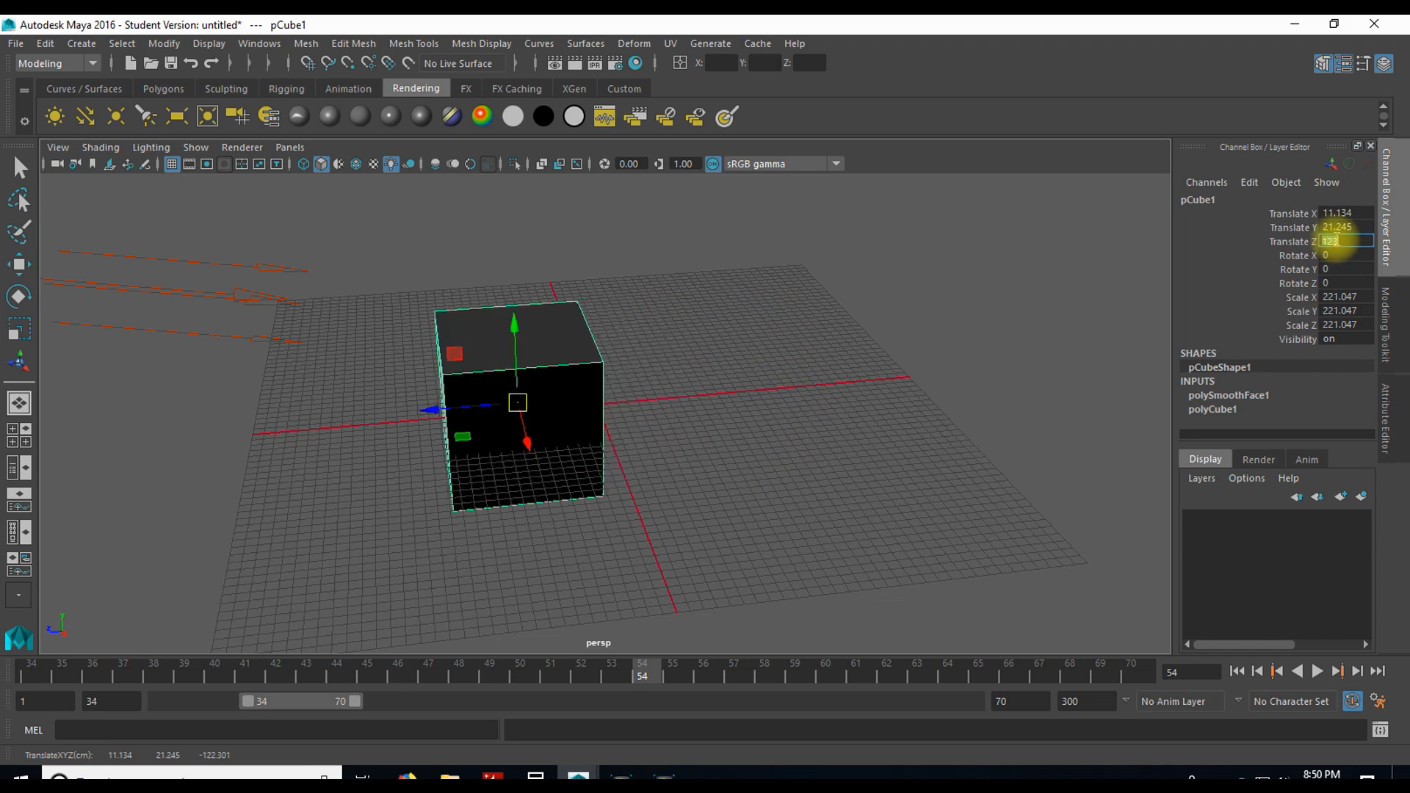
Step: Adjust the cube's three rotation channels together to about 10.3 and its three scale channels to about 216.7
left_click_drag(1290, 255, 1293, 286)
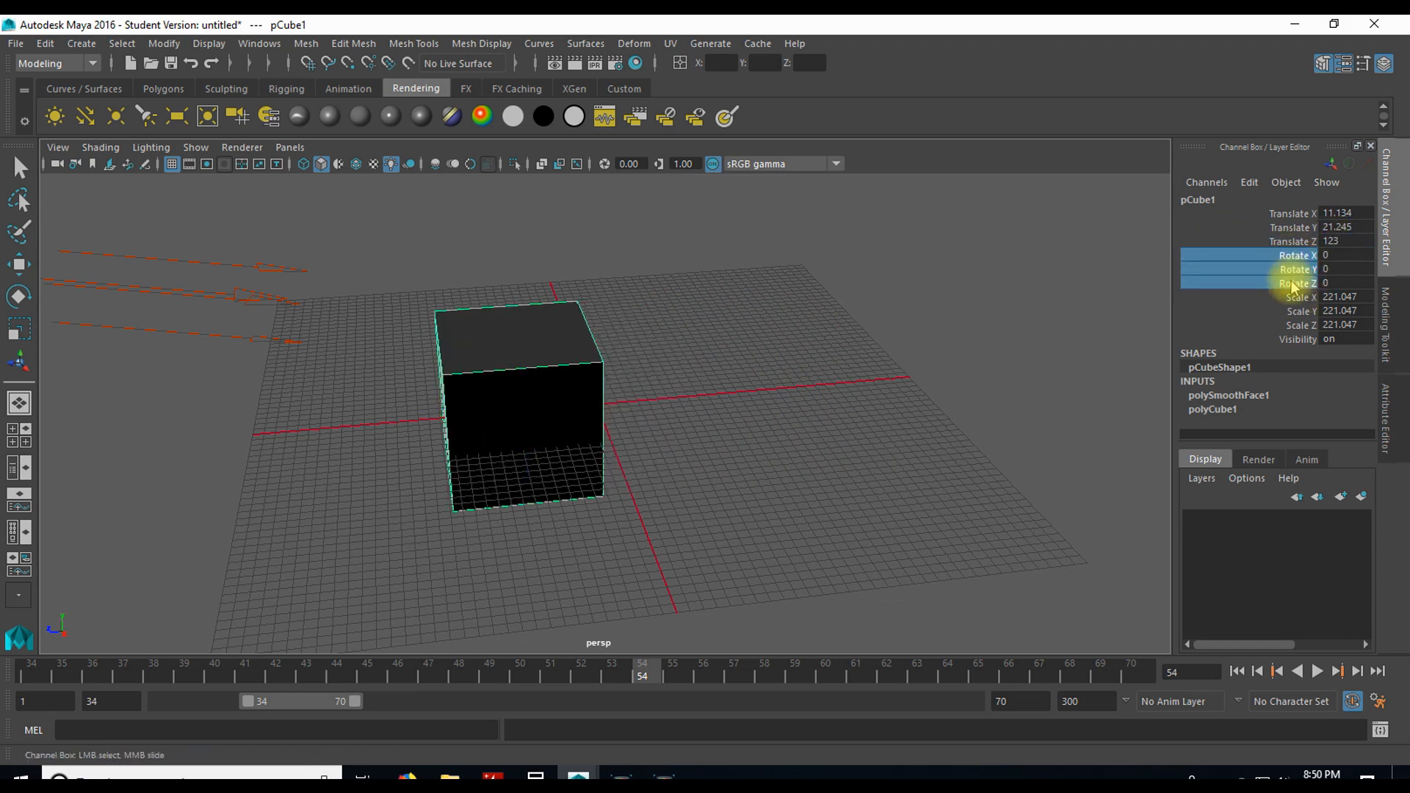
mouse_move(1001, 296)
middle_mouse_down()
mouse_move(1033, 252)
mouse_move(1010, 312)
middle_mouse_up()
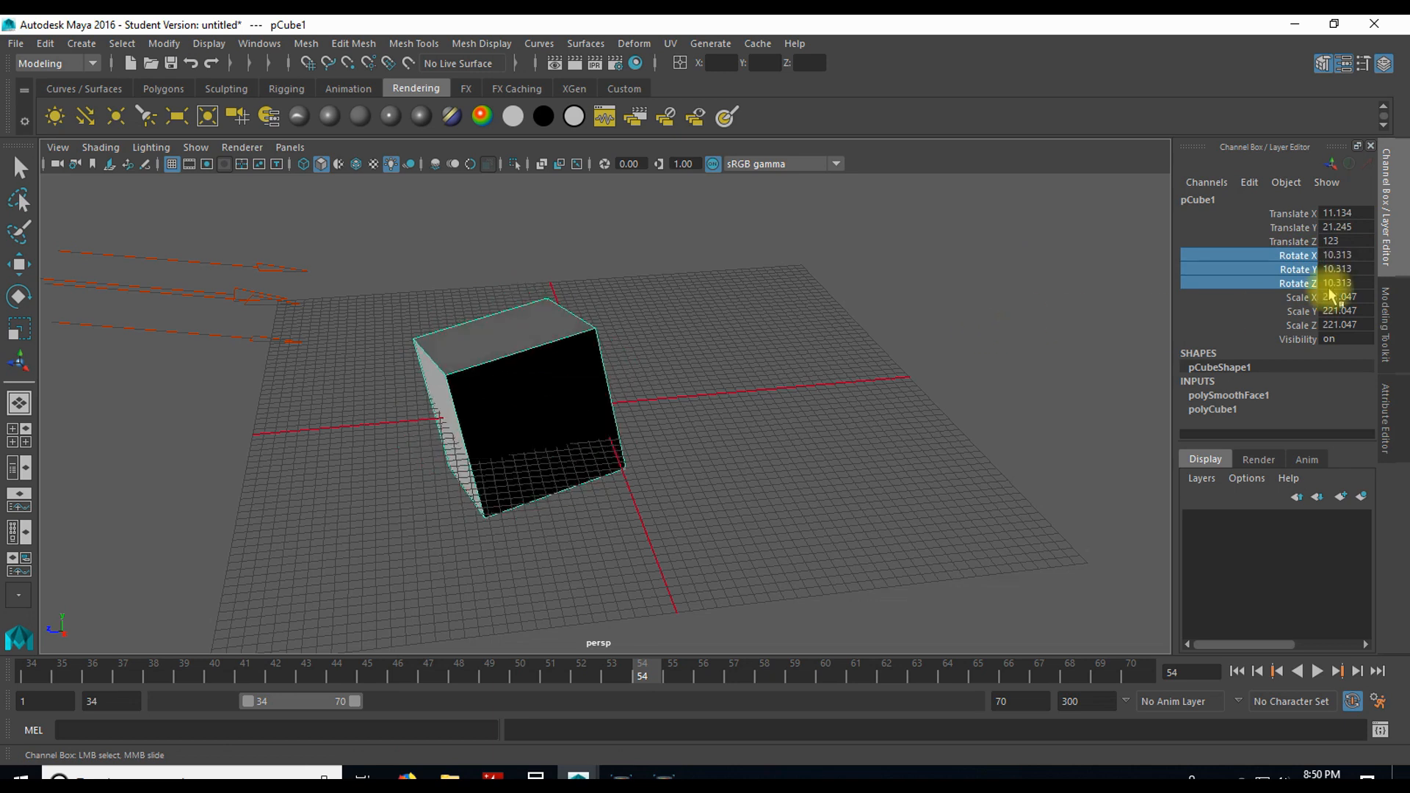
left_click_drag(1291, 296, 1291, 324)
middle_click_drag(839, 333, 690, 384)
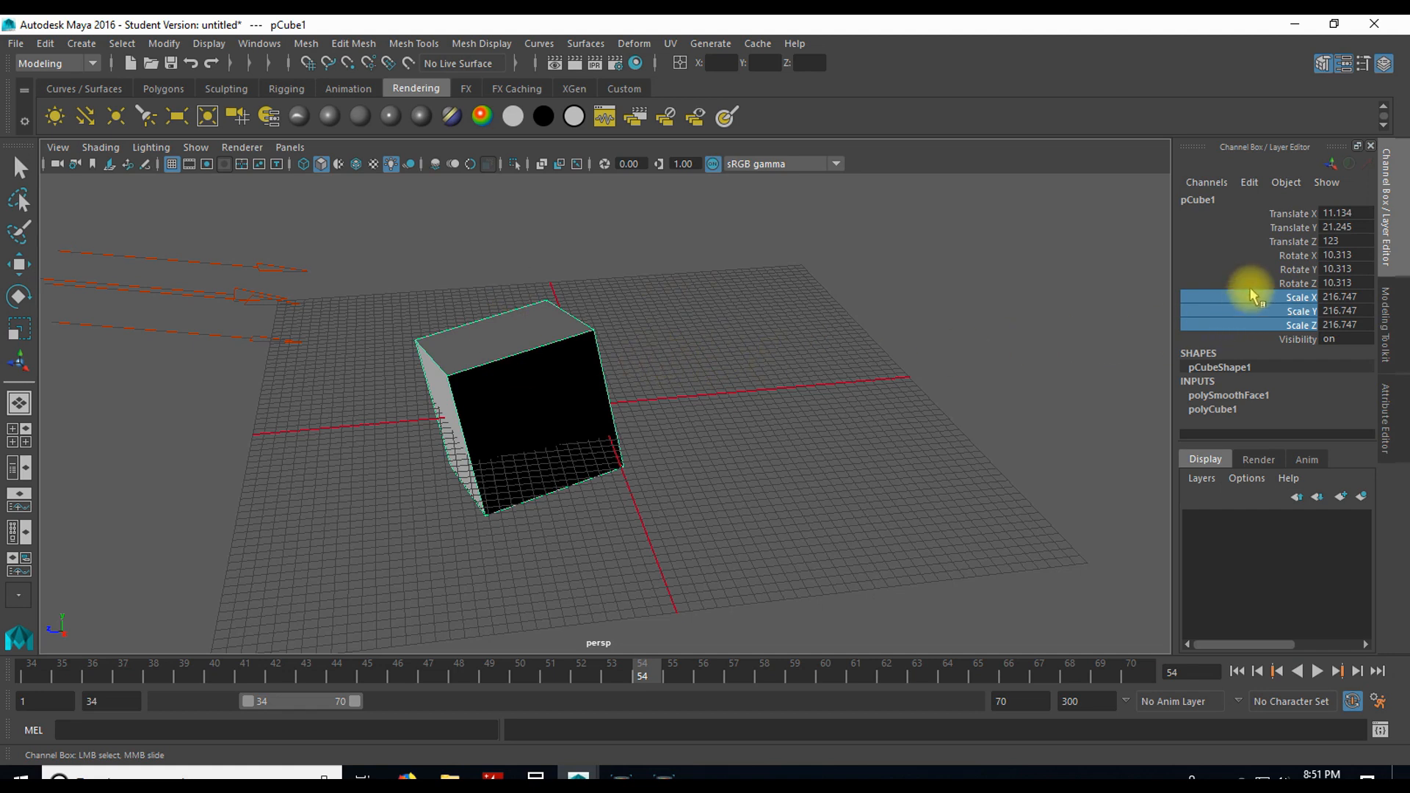
Step: Adjust the cube's Translate Y channel to about 60.7
left_click(1292, 297)
left_click(1292, 255)
left_click(1292, 228)
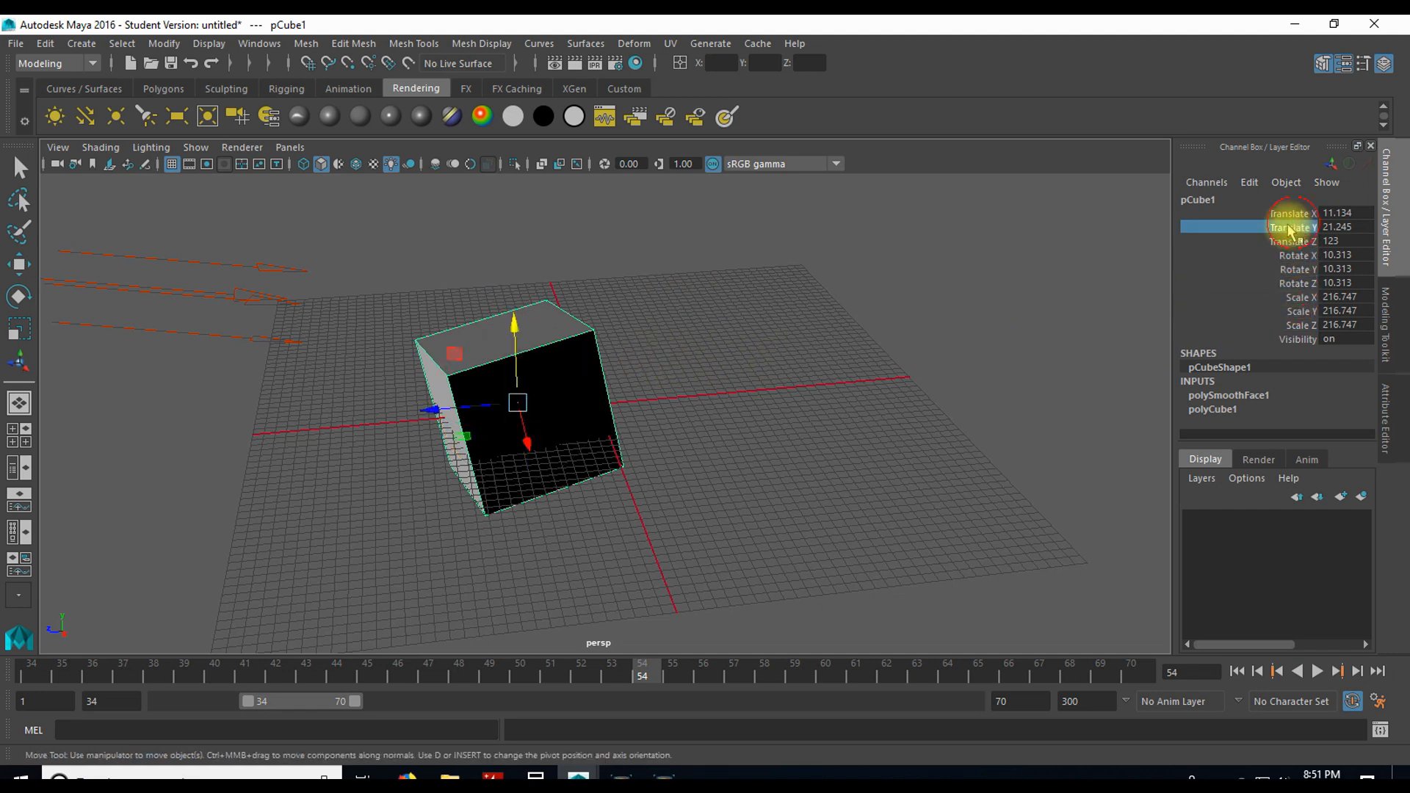
middle_click_drag(779, 345, 808, 371)
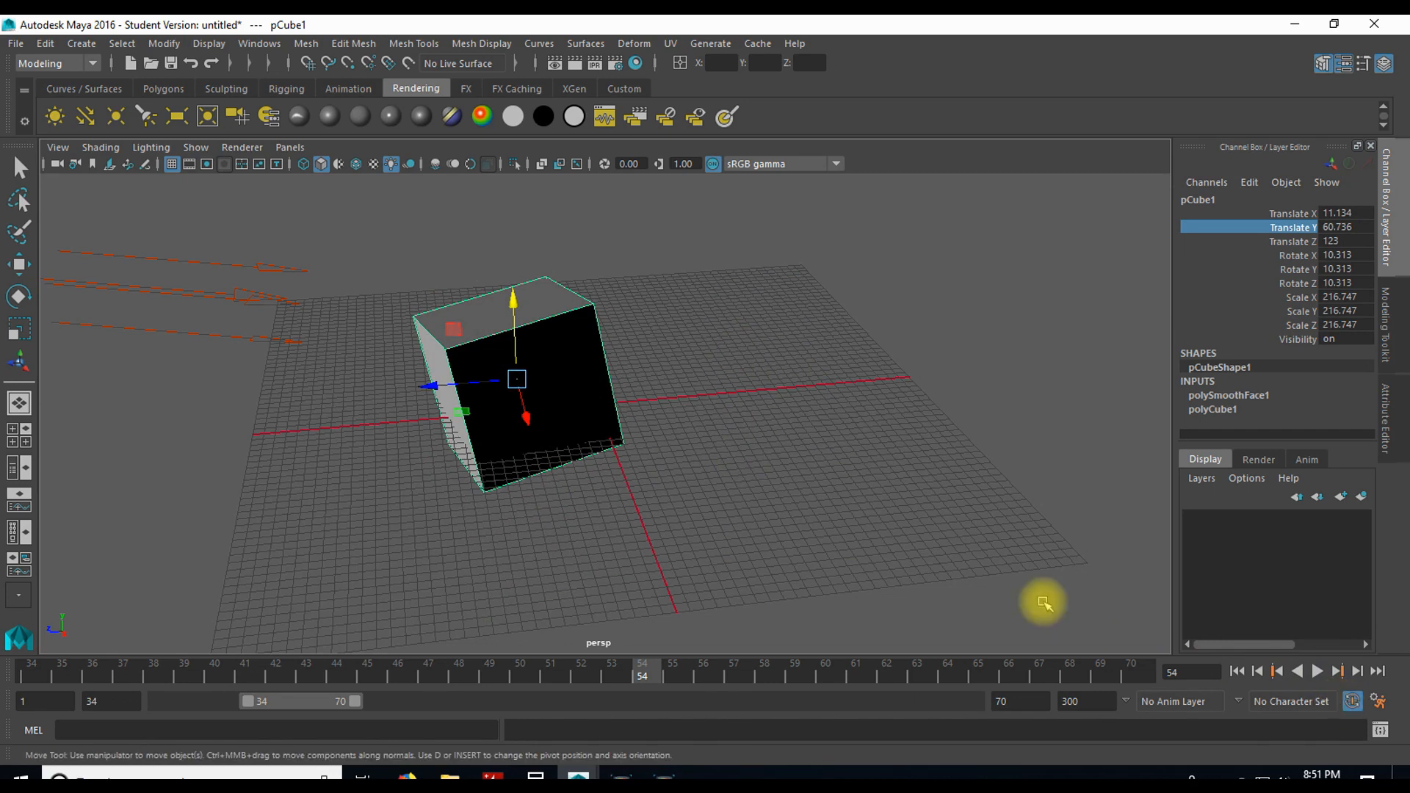
Step: Set a keyframe on the cube at frame 46 with auto keyframing on
left_click(1352, 703)
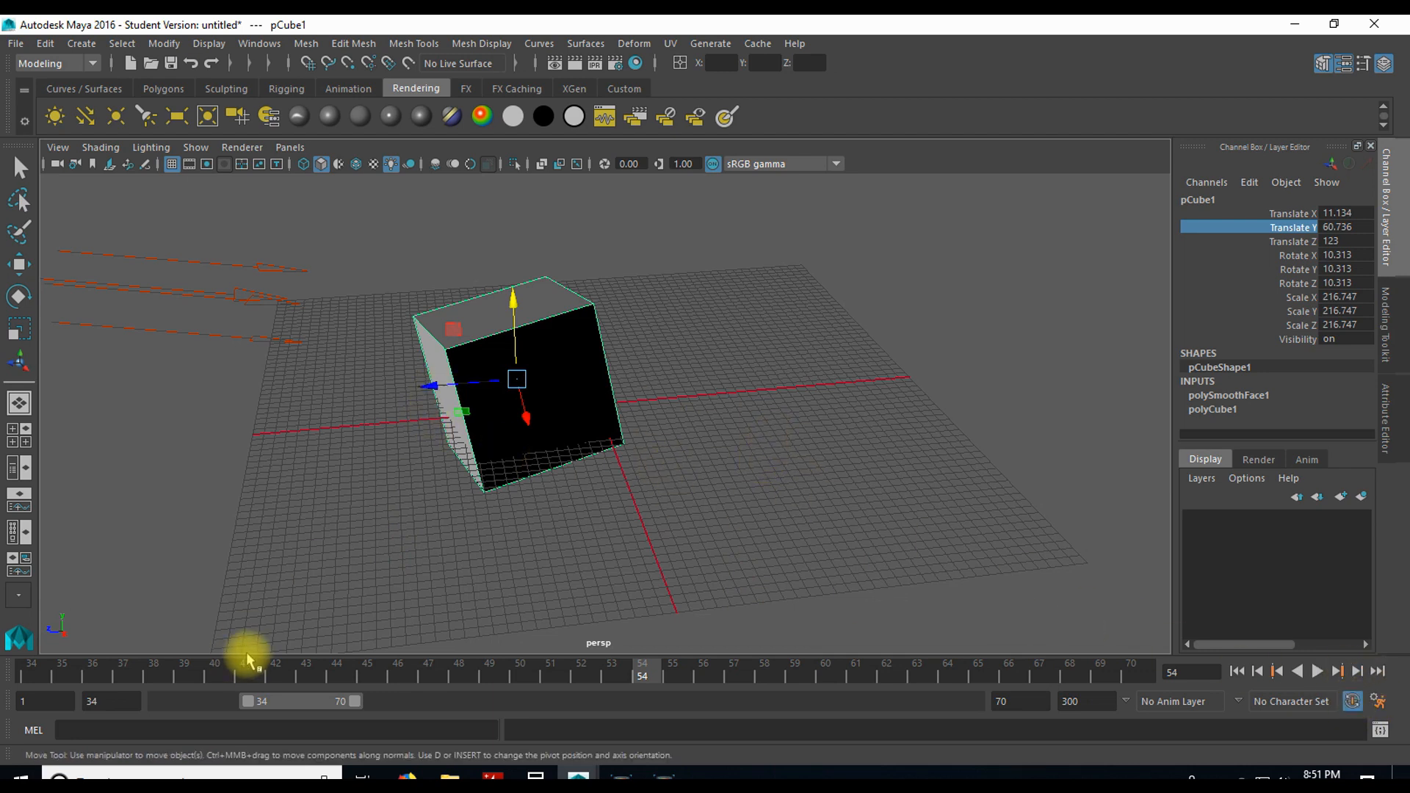
left_click(396, 670)
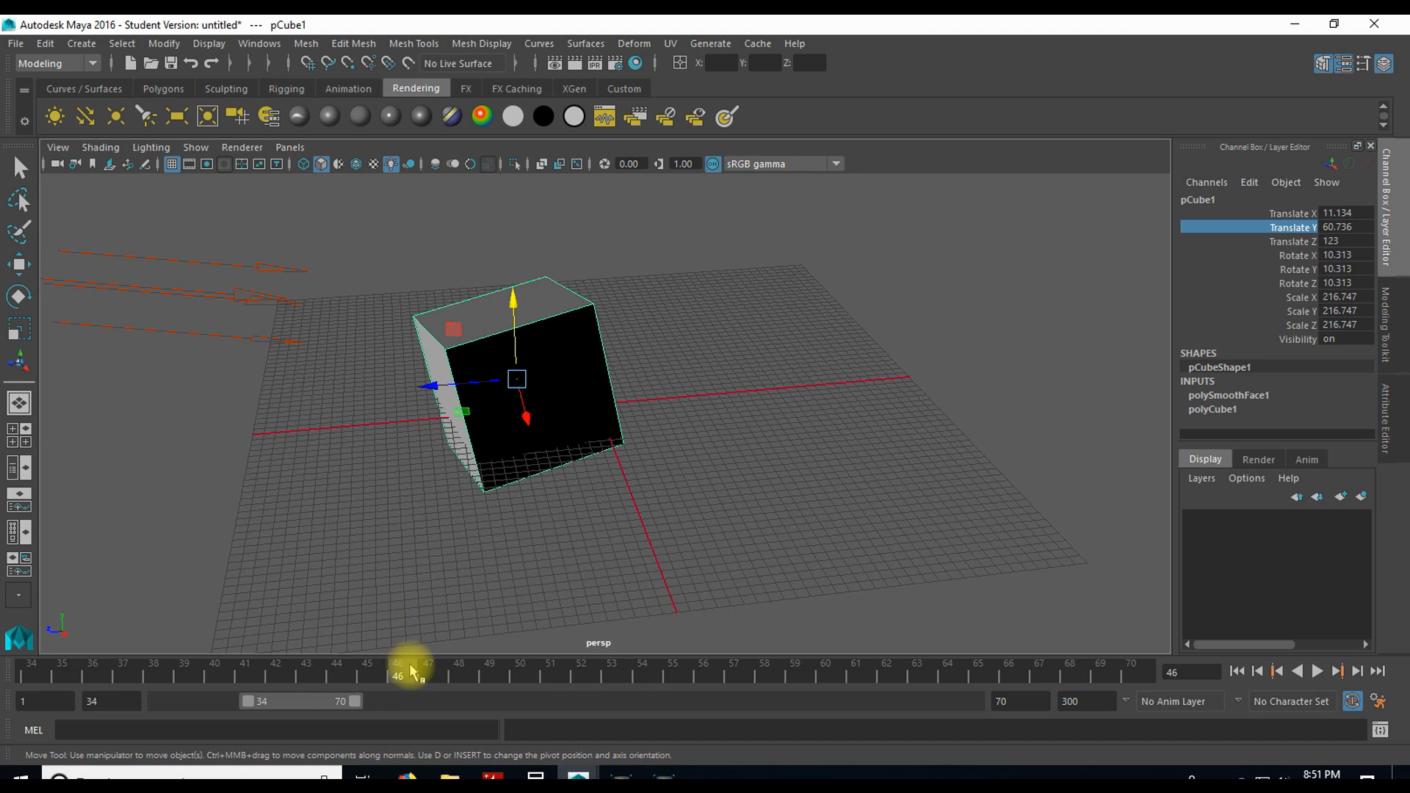
key("s")
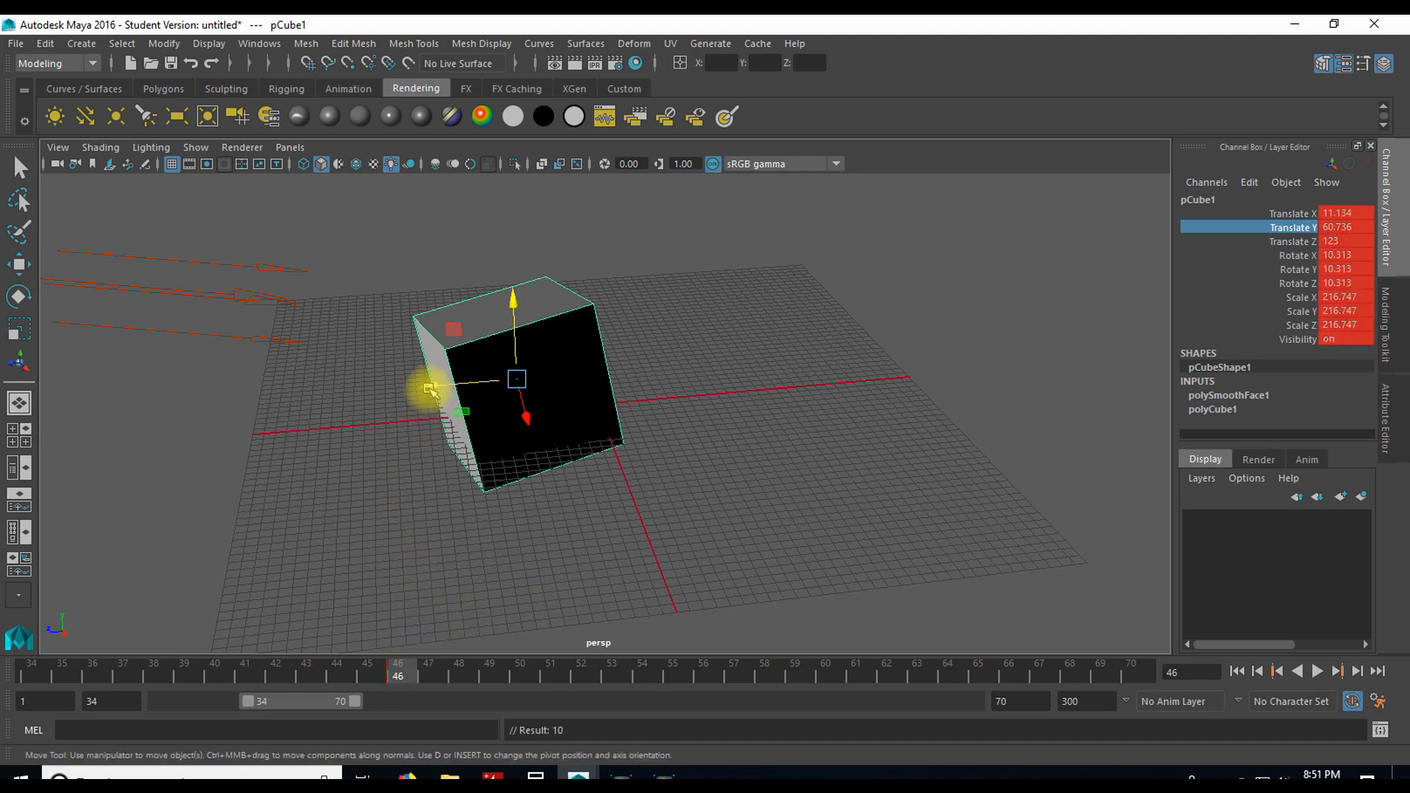
Step: Auto-key the cube at frame 55 by moving it along Z to about -331.5
left_click_drag(545, 671, 672, 674)
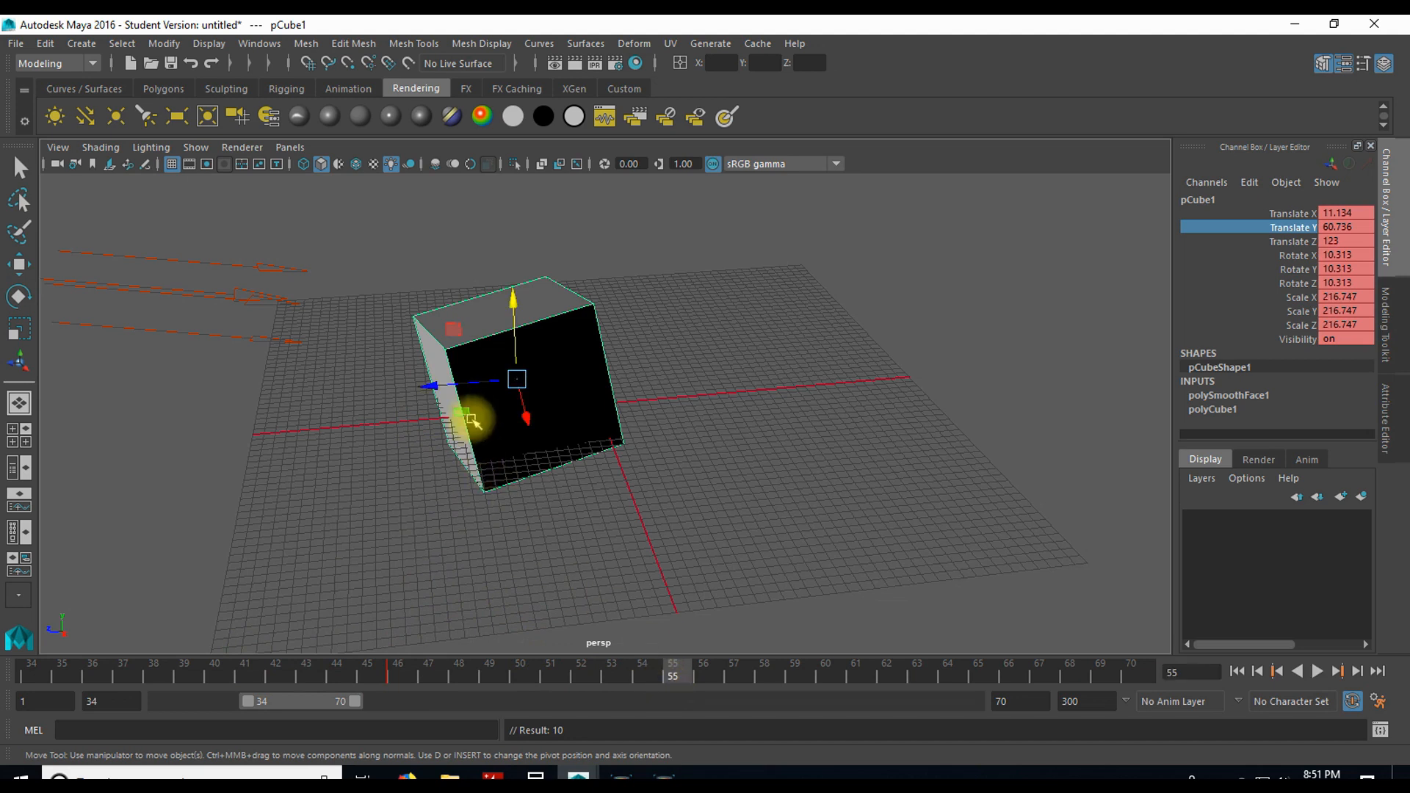
left_click_drag(444, 386, 741, 373)
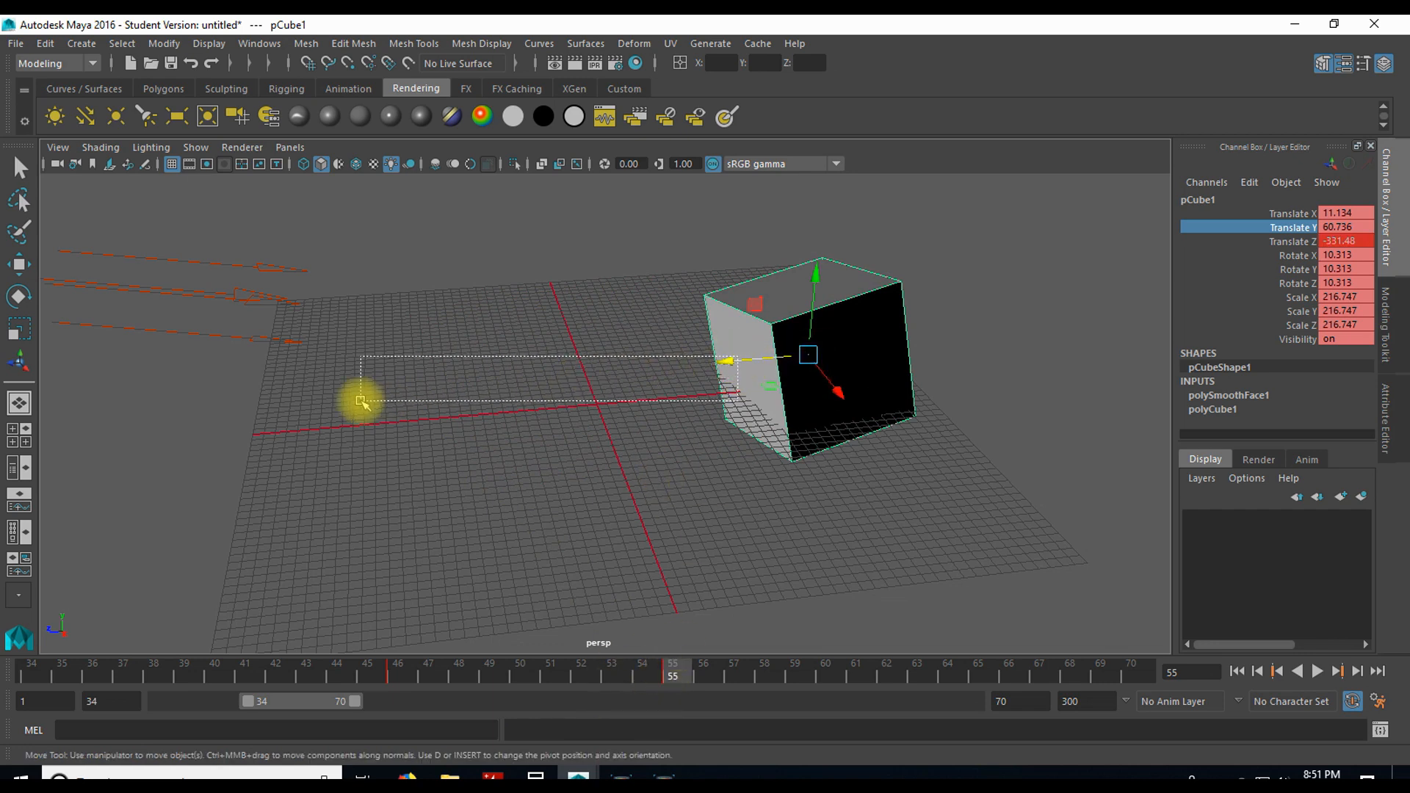
left_click(701, 357)
key("r")
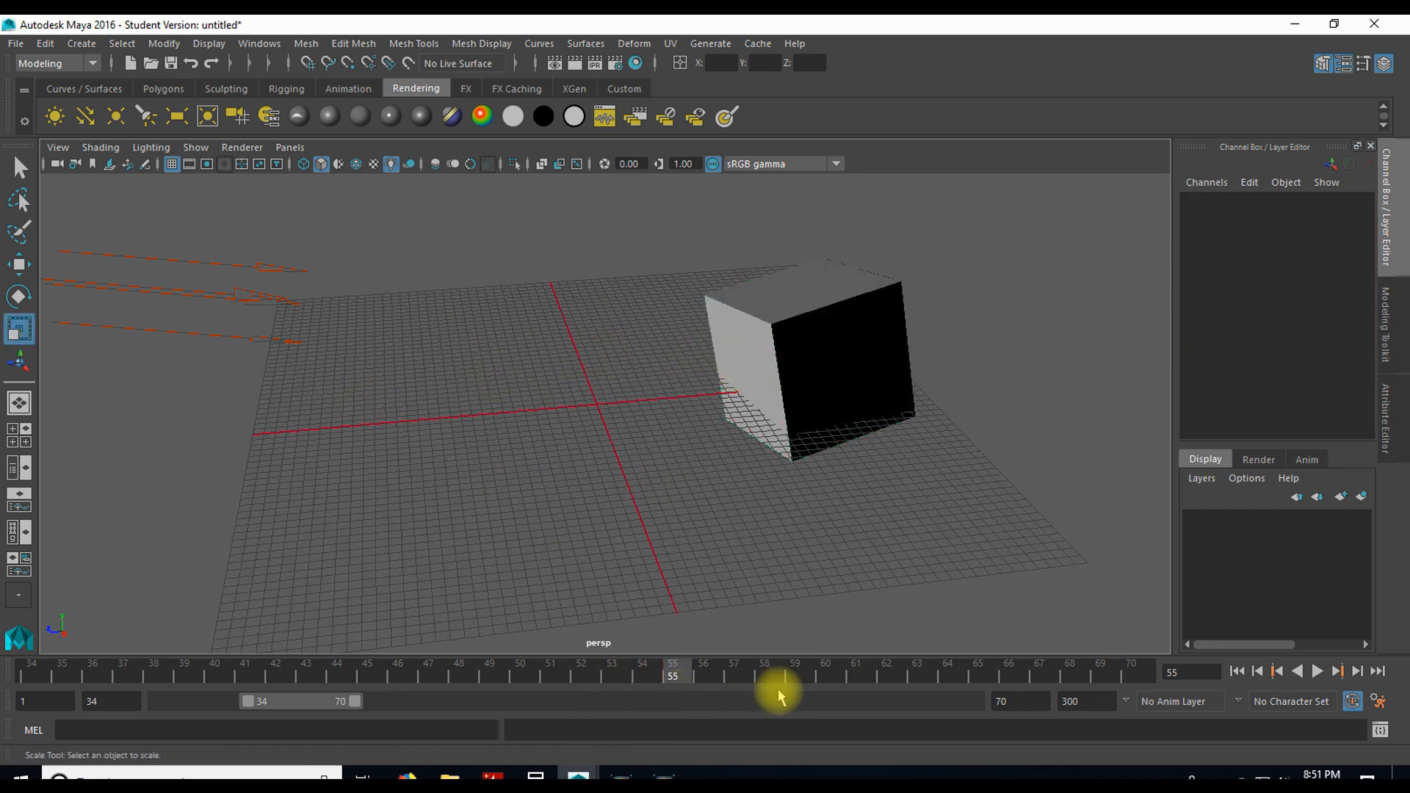
Step: Reselect the cube, go to frame 60 and turn off auto keyframing
left_click(792, 452)
left_click(827, 672)
left_click(1351, 701)
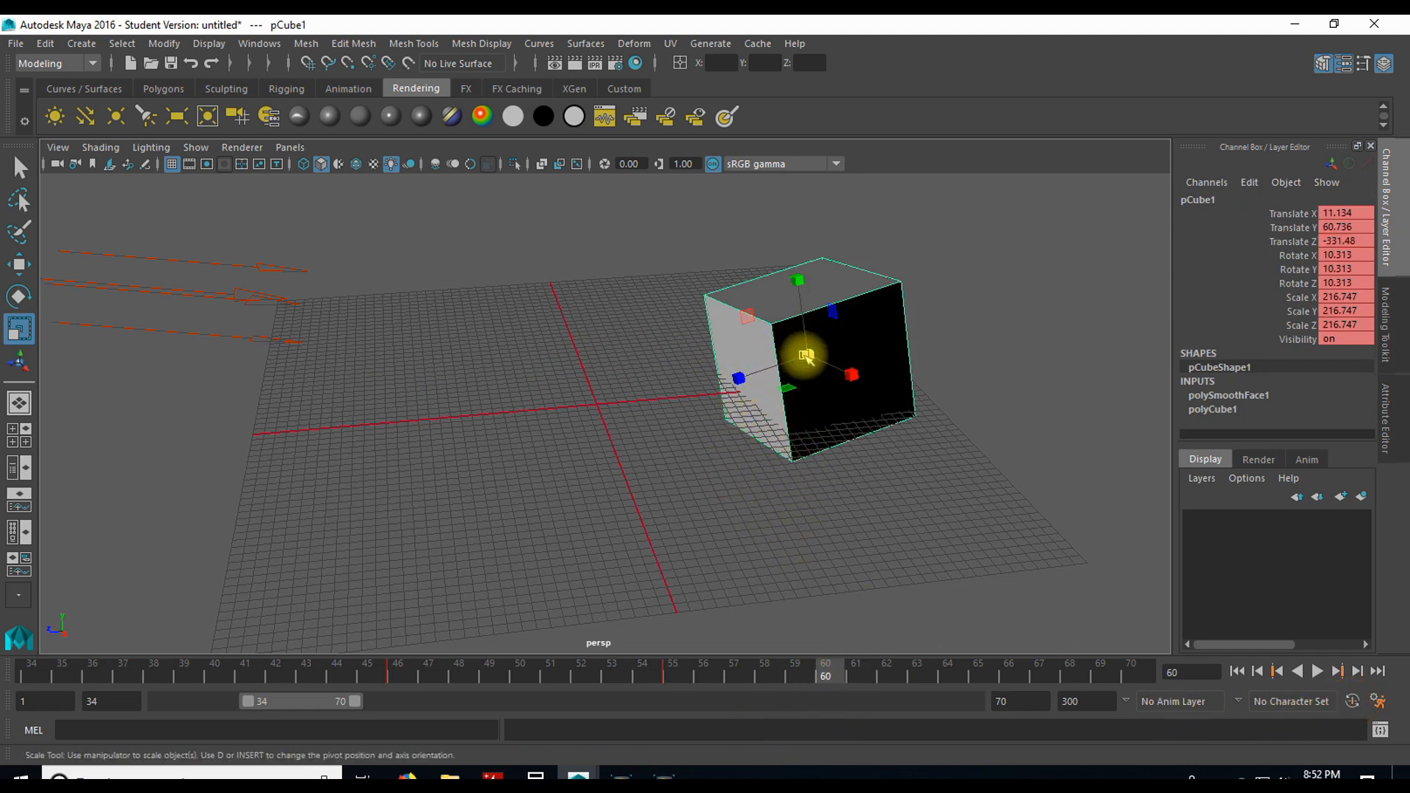
Step: Move the cube along X to about -350.9 and manually set a keyframe at frame 60
key("w")
left_click_drag(834, 393, 740, 316)
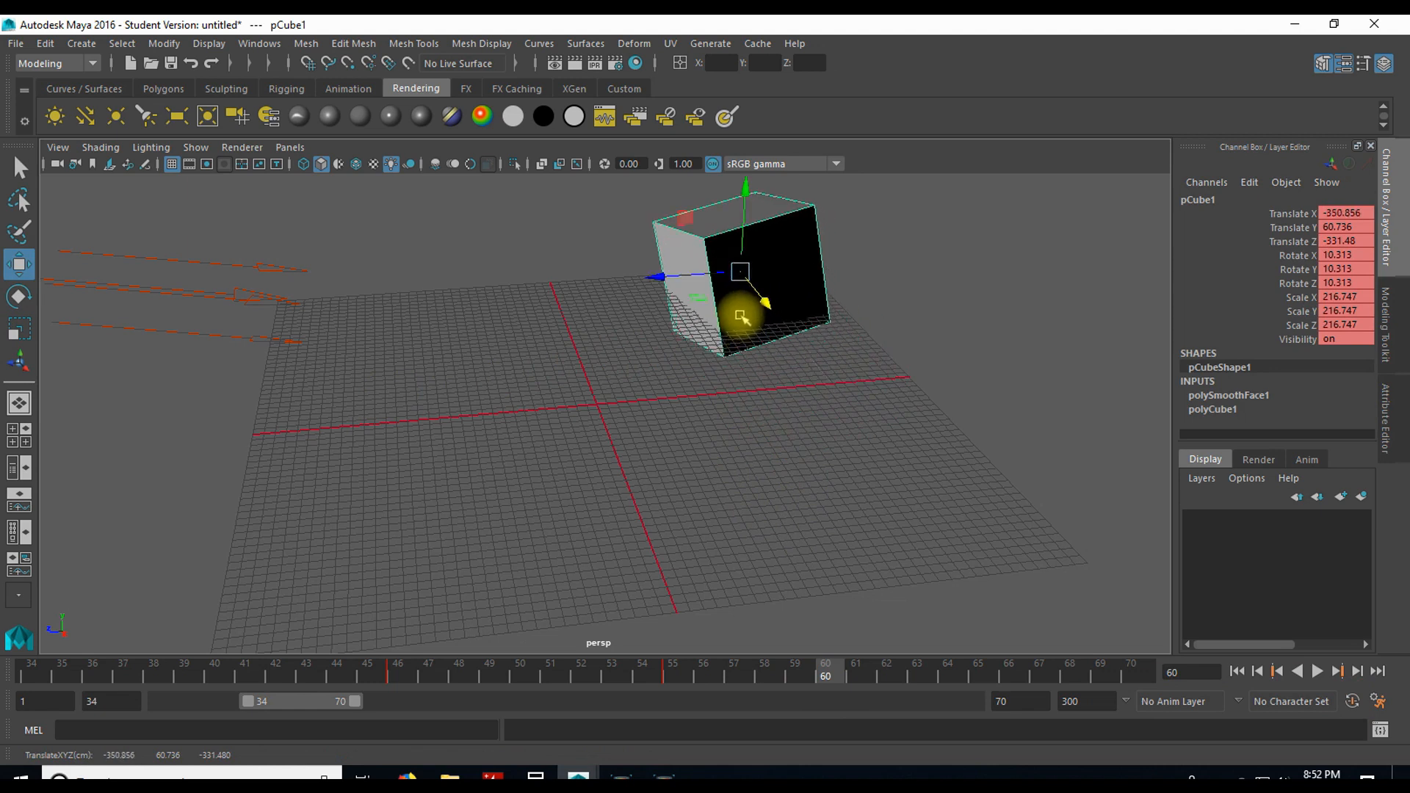
left_click(828, 674)
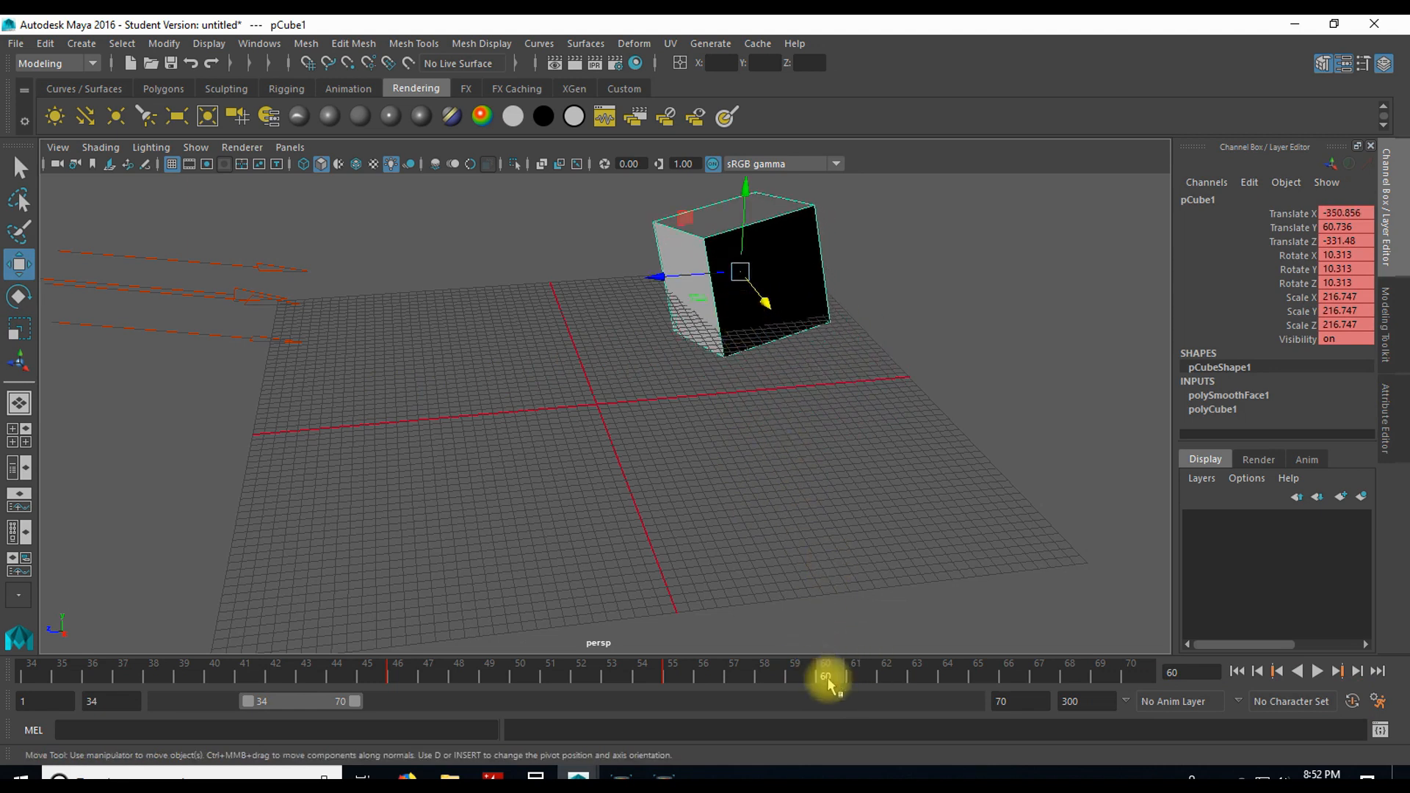
key("s")
Step: Go to frame 56 and place the cube without keying it at about X -182.8, Y 59.5, Z 35.4
left_click_drag(652, 277, 403, 301)
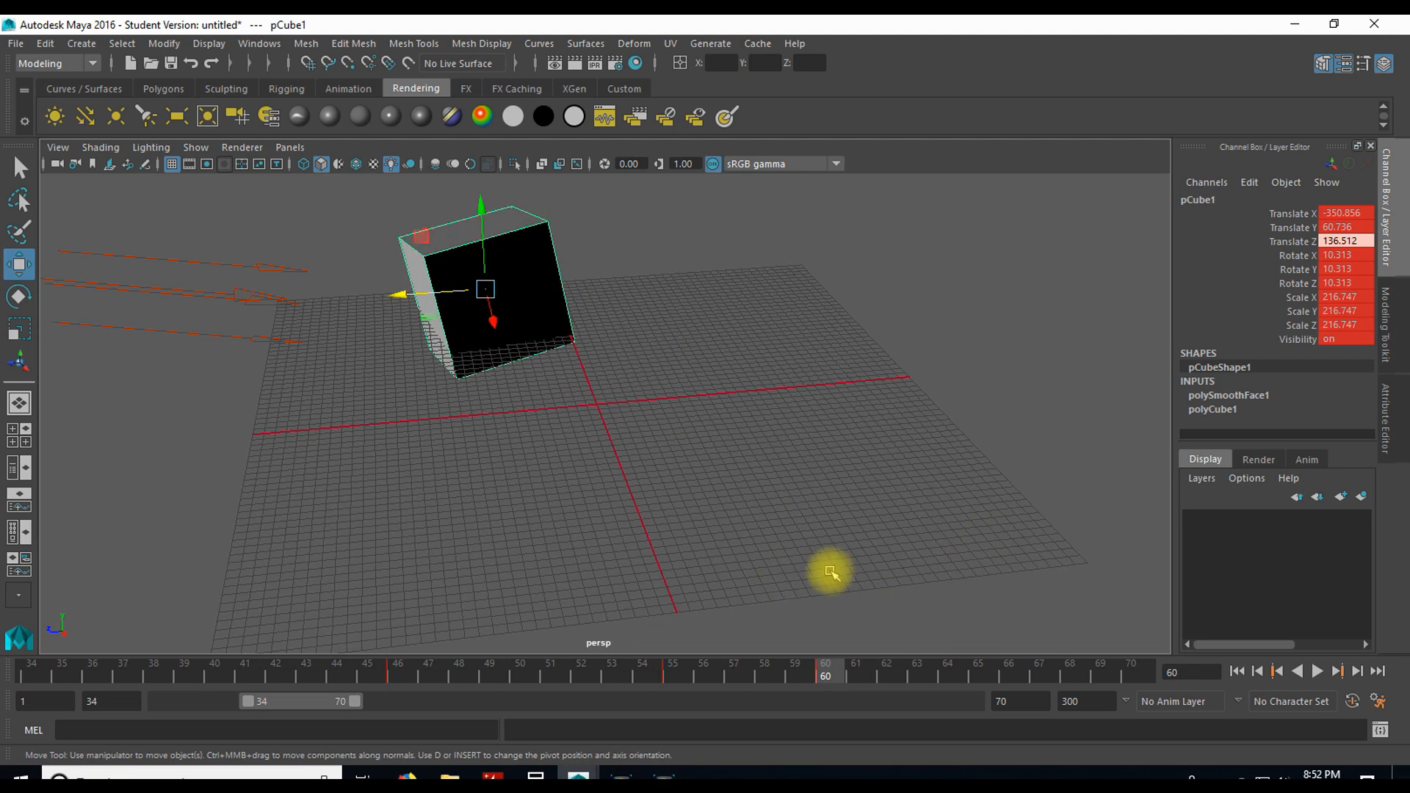
left_click_drag(486, 292, 585, 481)
left_click_drag(824, 671, 704, 672)
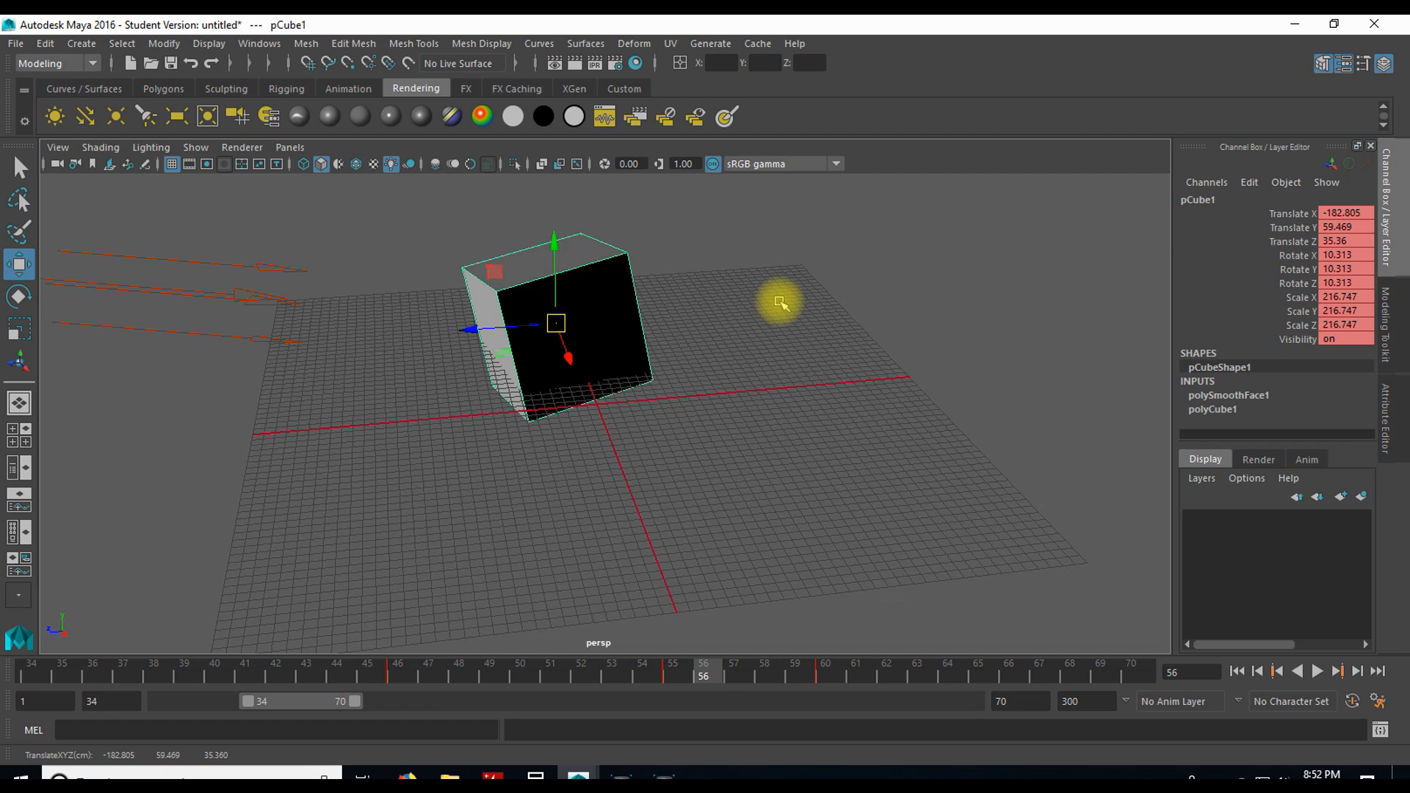
Step: Frame the view on the cube, move it along Z to about -350, and frame it again
key("f")
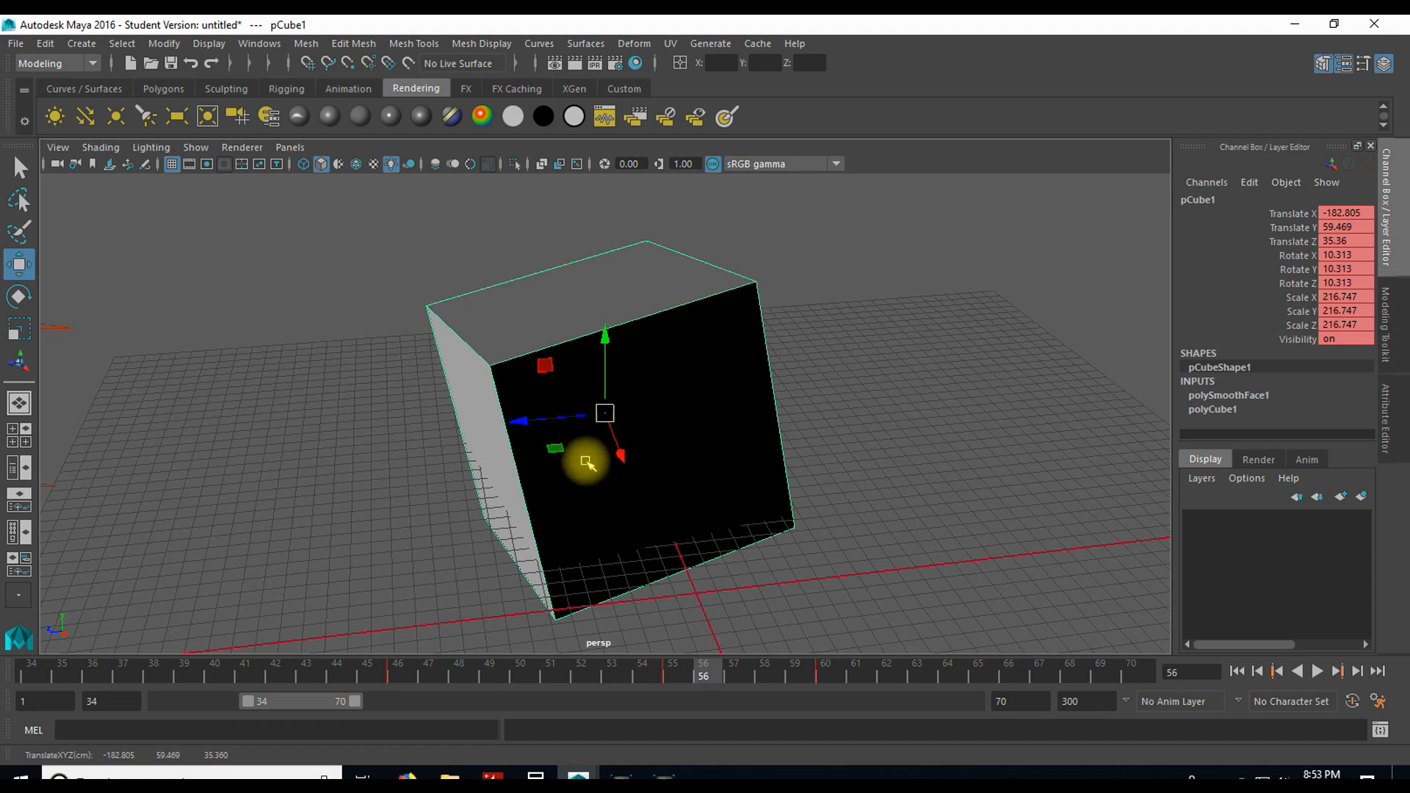
scroll(624, 463, "down", 5)
scroll(661, 462, "up", 5)
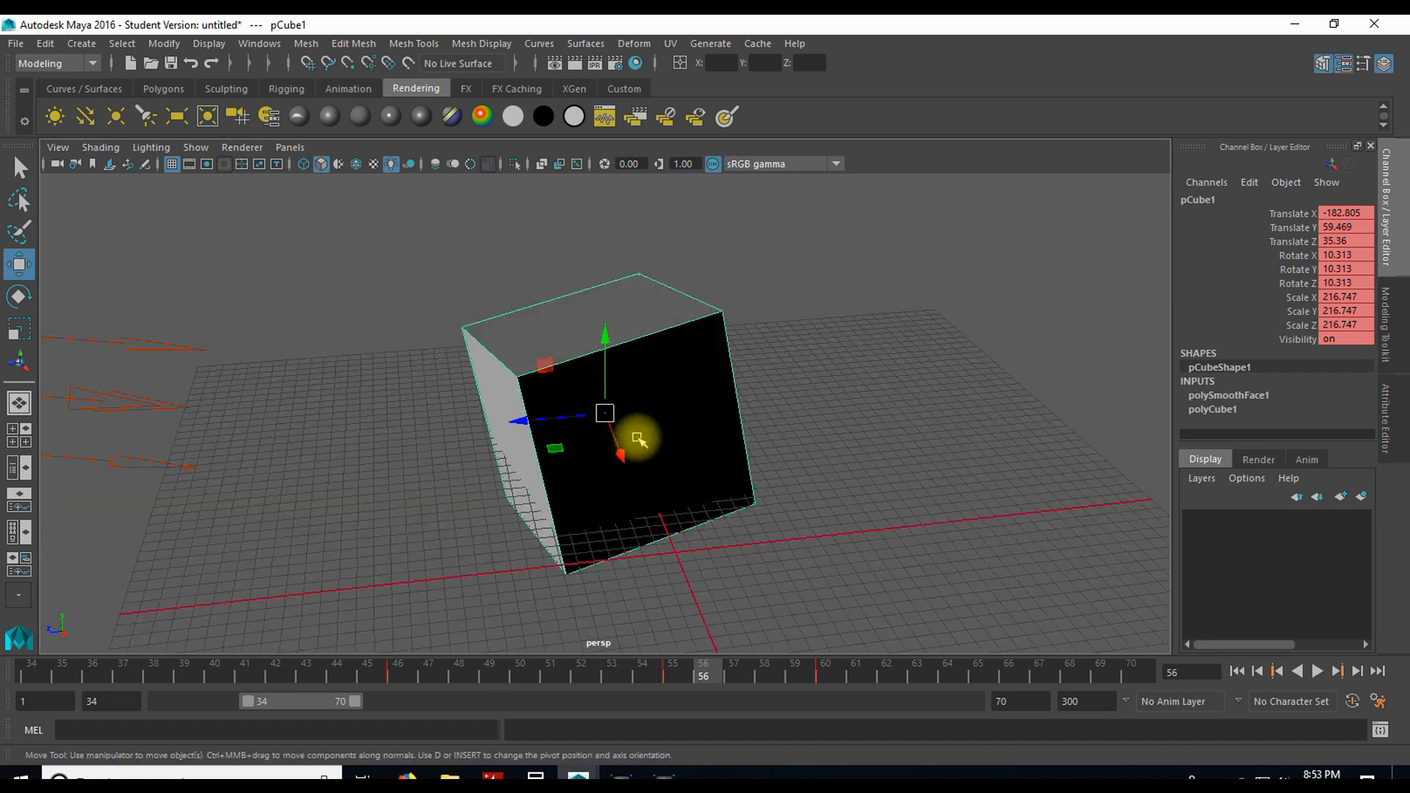
scroll(637, 438, "up", 2)
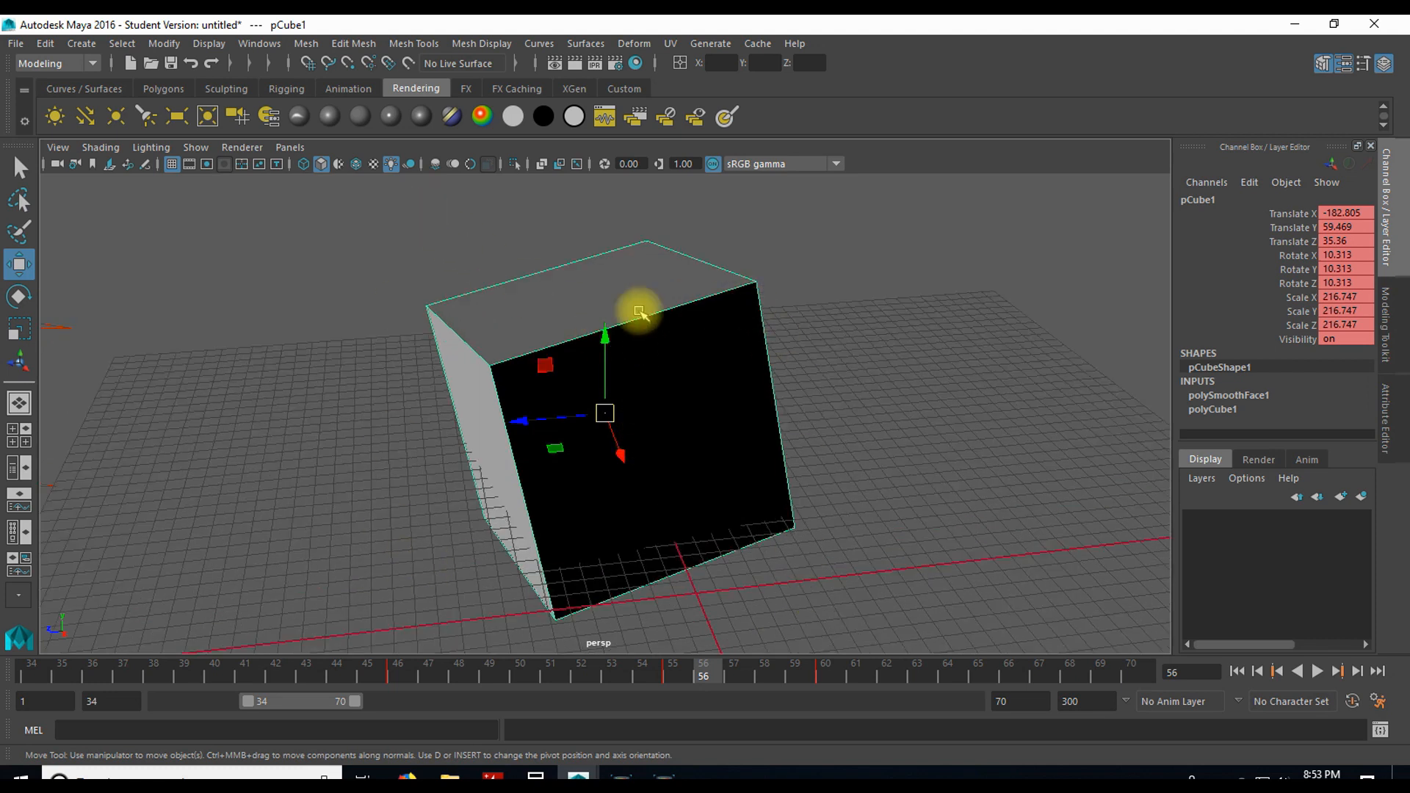
scroll(660, 437, "down", 2)
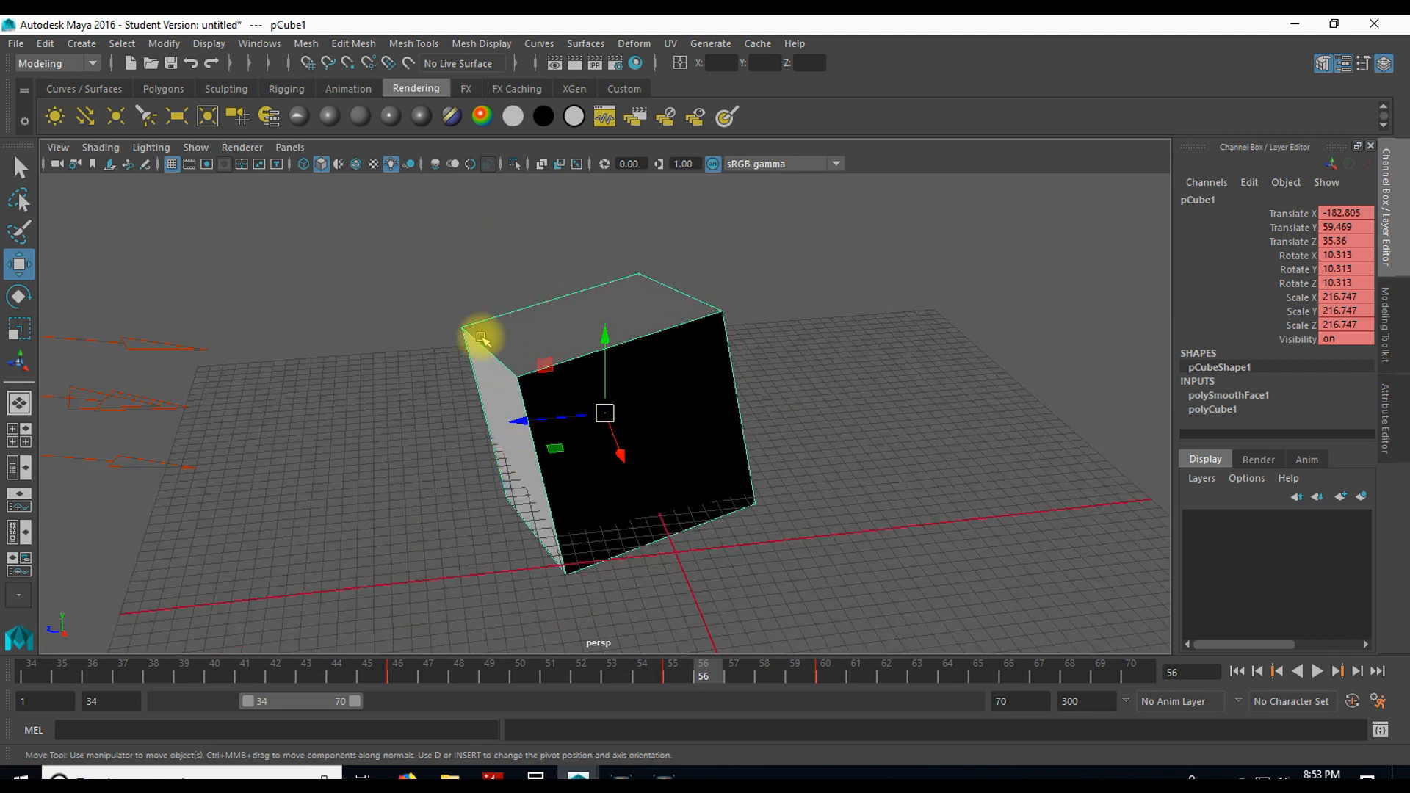
left_click_drag(533, 421, 922, 399)
key("f")
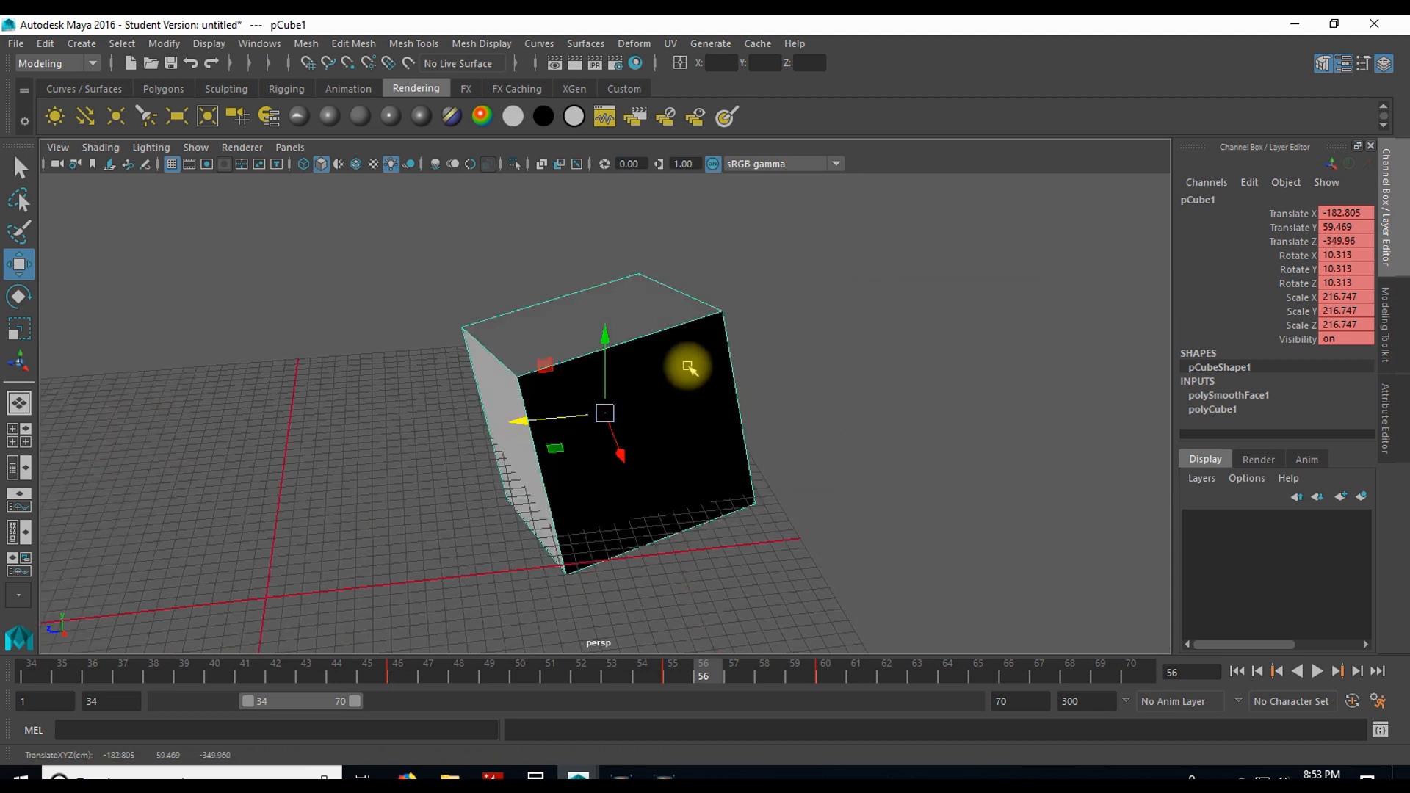
Step: Move the cube along Z to about 84.7 and frame the view on it
left_click_drag(519, 417, 85, 403)
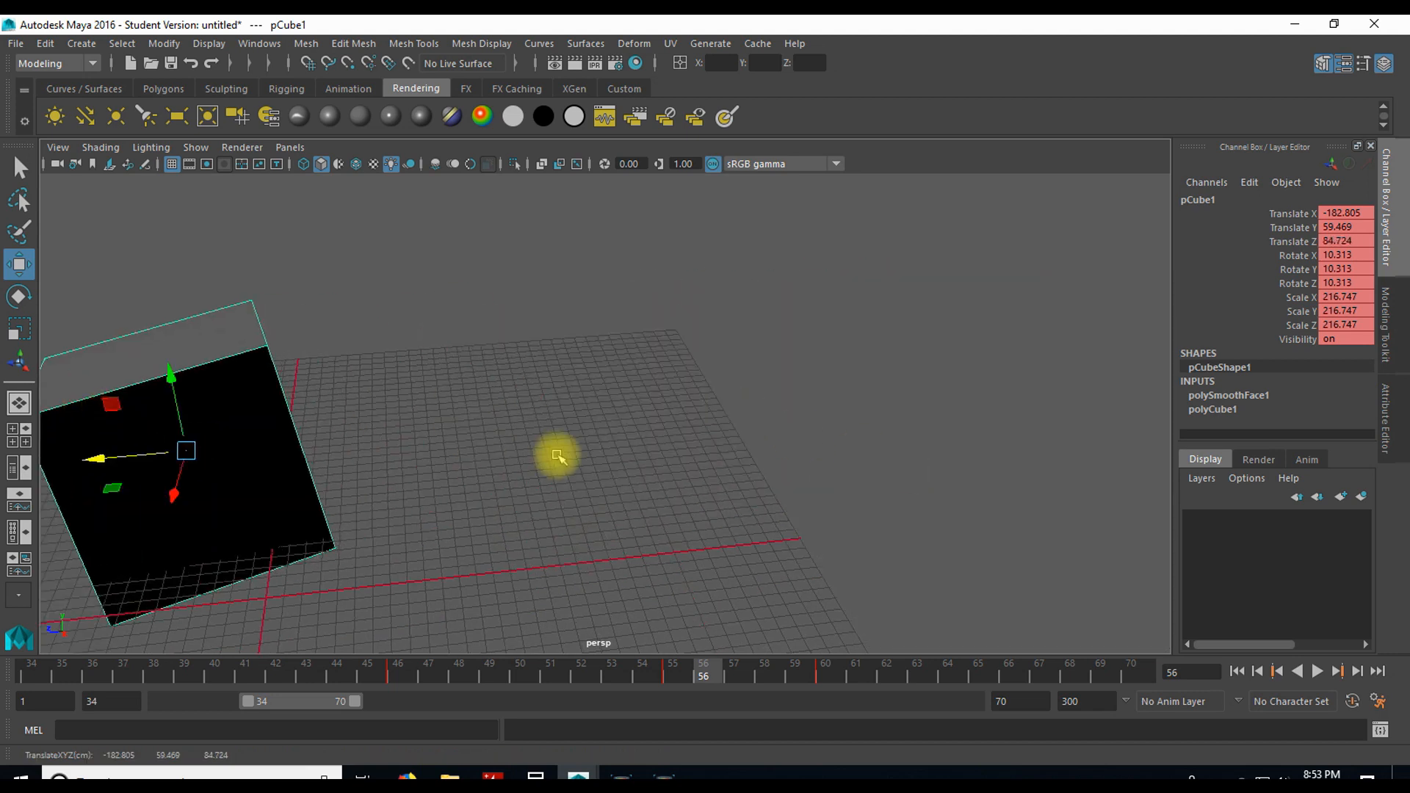
key("f")
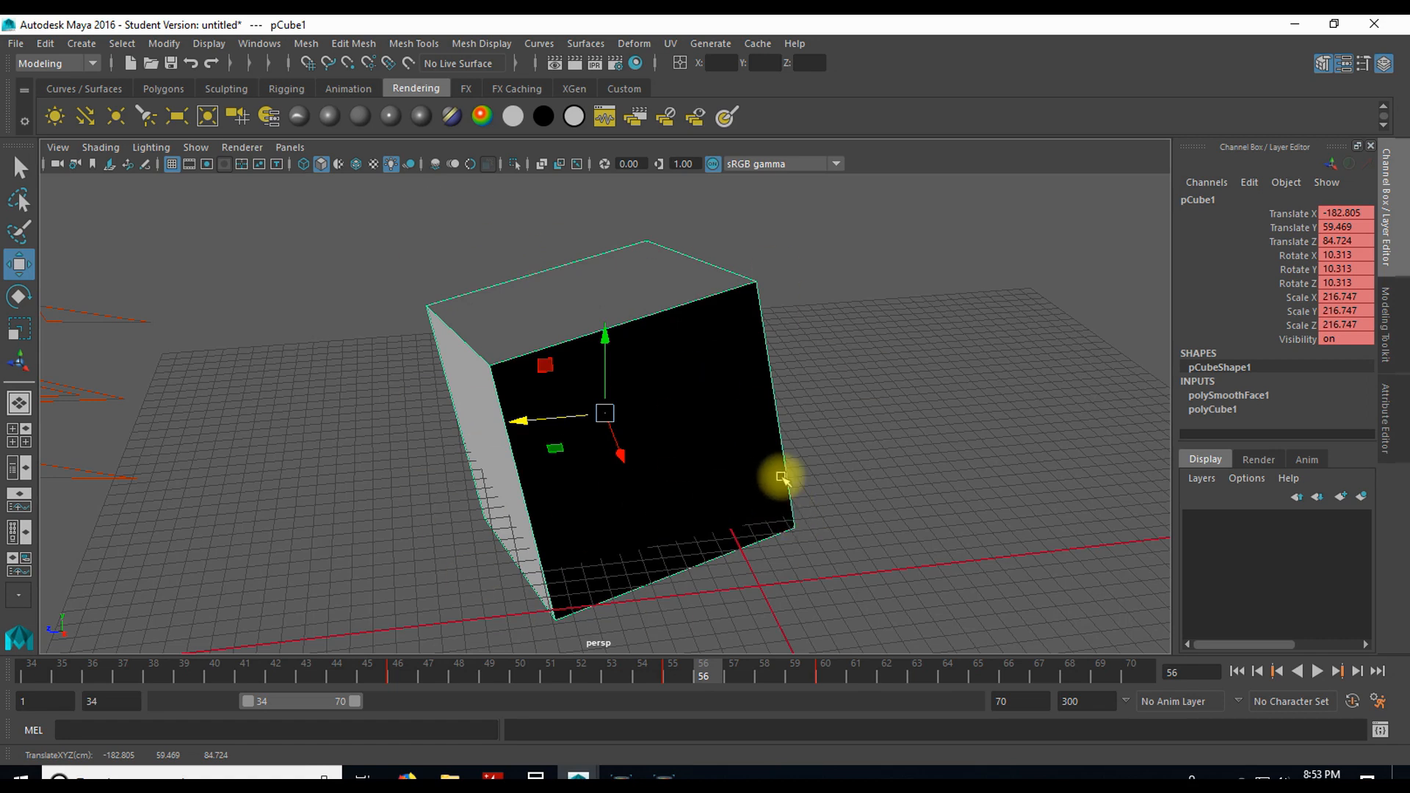
Step: Toggle between the cube's Attribute Editor and Channel Box, finishing with the Channel Box shown
key("ctrl+a")
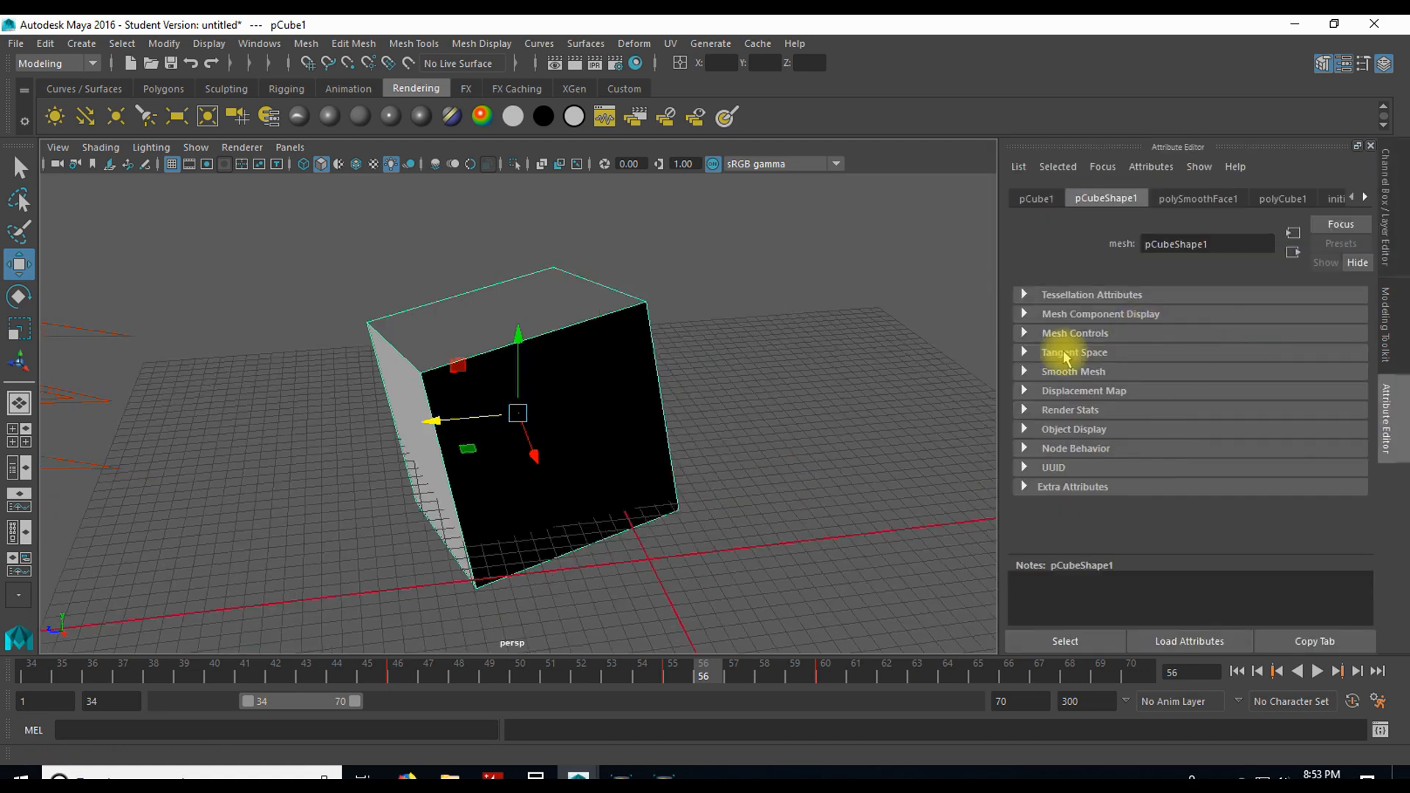
key("ctrl+a")
key("ctrl+a")
key("ctrl+a")
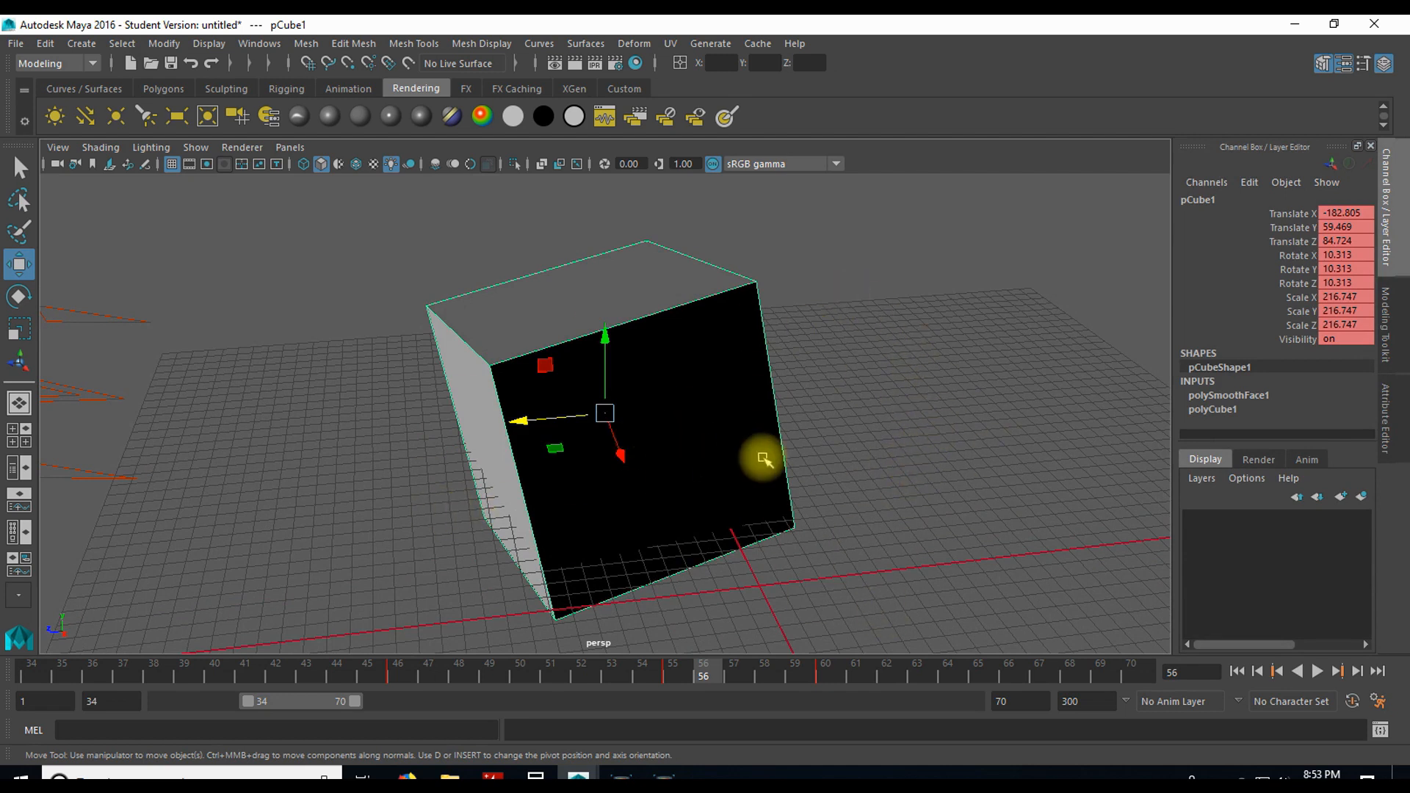
Step: Preview the cube in smooth mesh display and return it to the unsmoothed display
key("1")
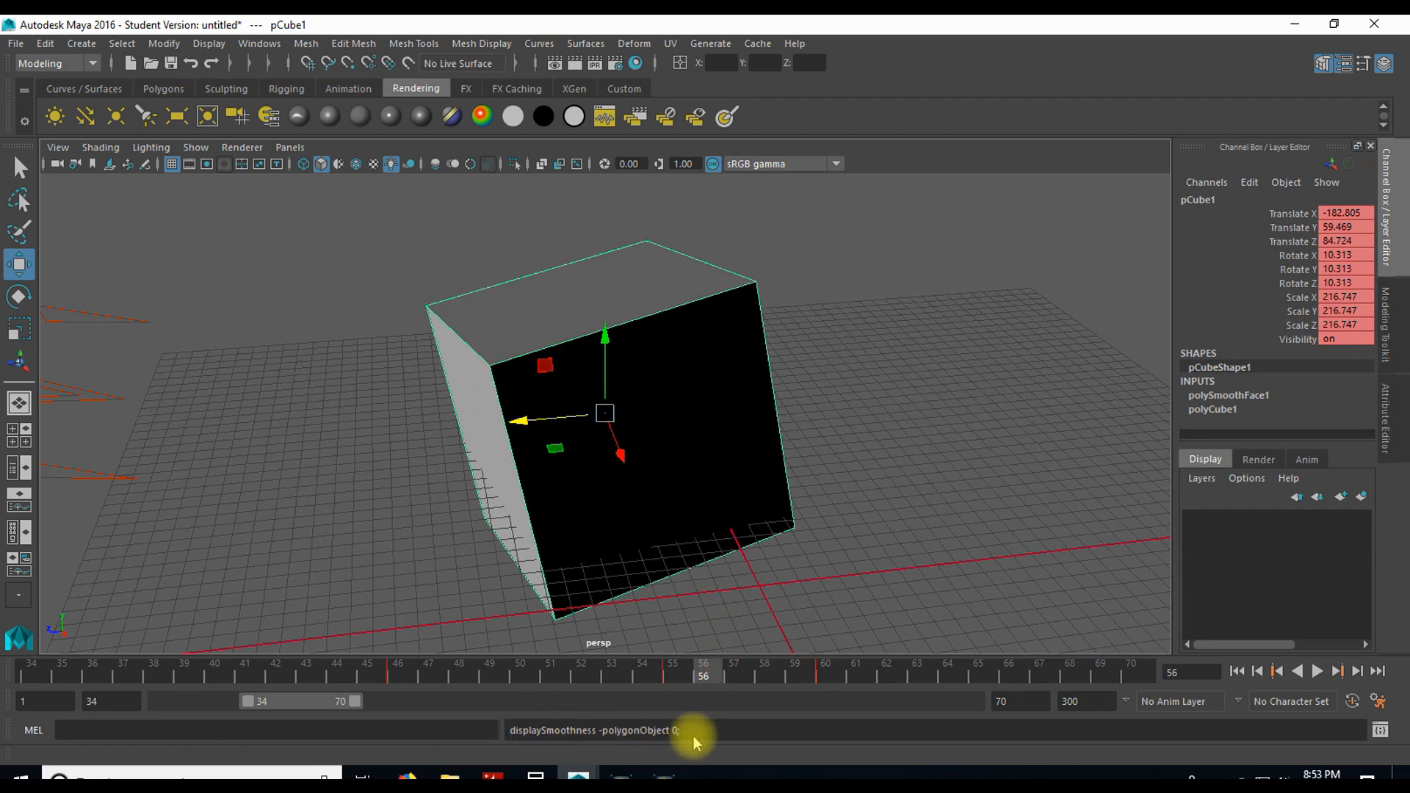
key("3")
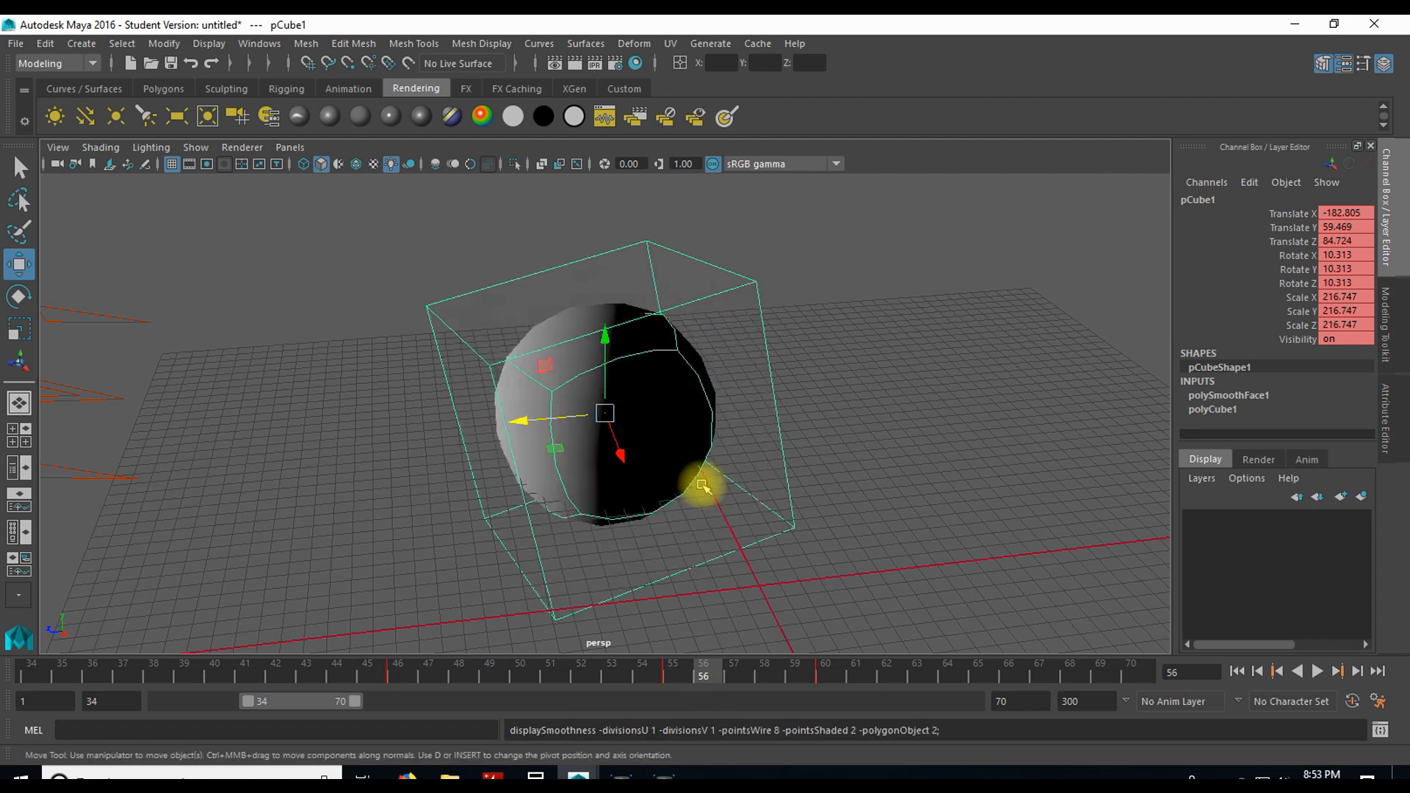
key("1")
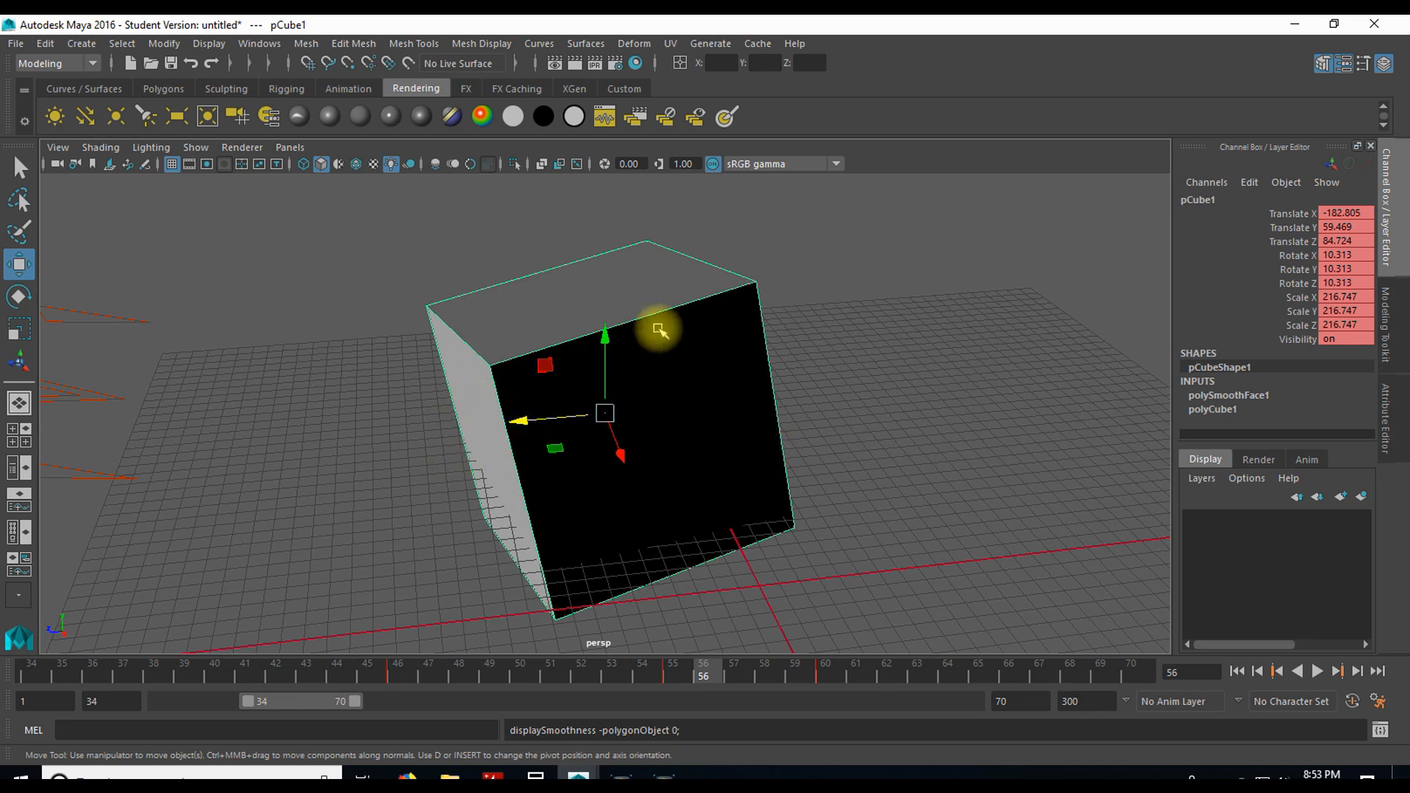
Step: Switch the viewport between shaded and textured display to compare the cube's appearance
key("5")
key("6")
key("5")
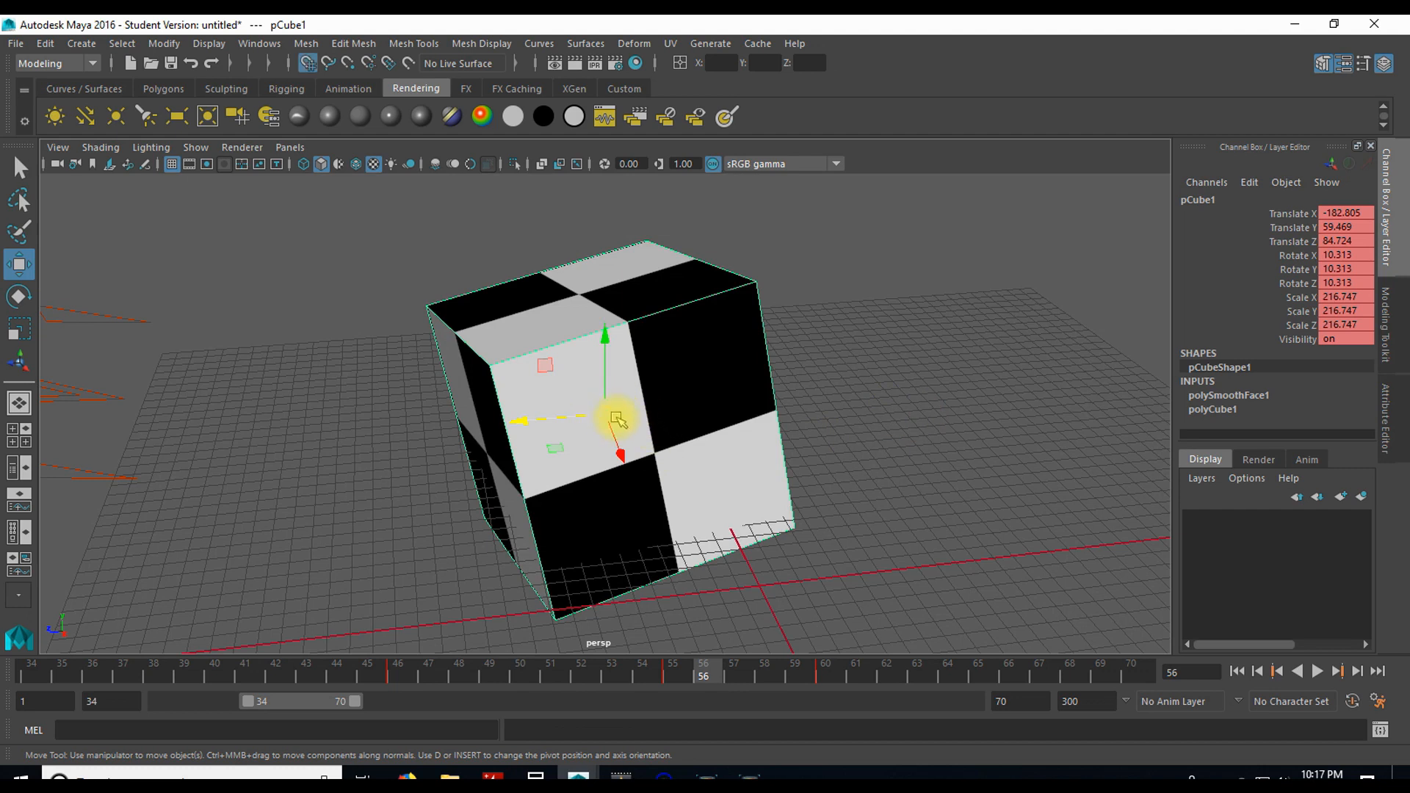
Step: Move the cube with grid snapping through X -336, Y 48, Z 16 to X -432, Y 0, Z 0
left_click_drag(518, 424, 582, 414)
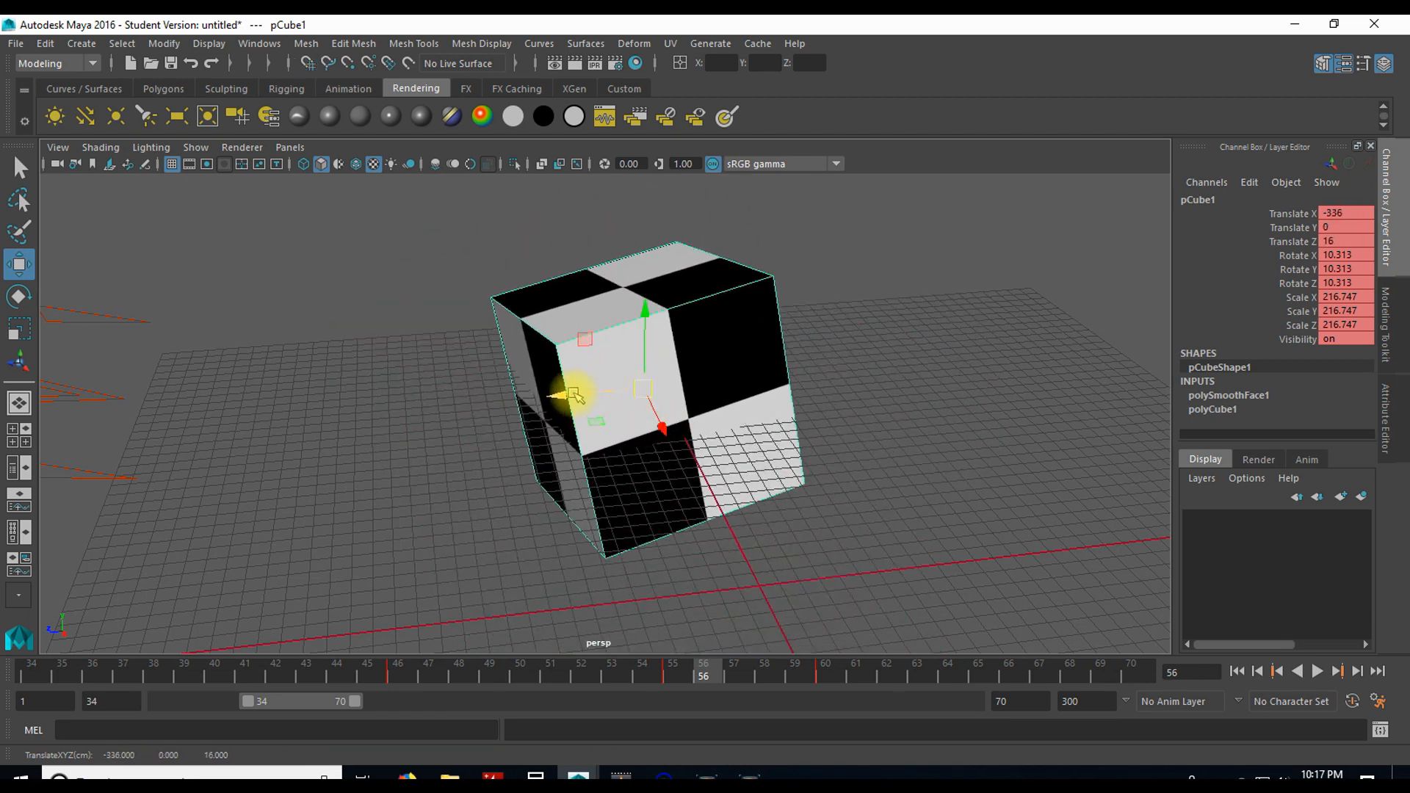
left_click_drag(649, 313, 625, 341)
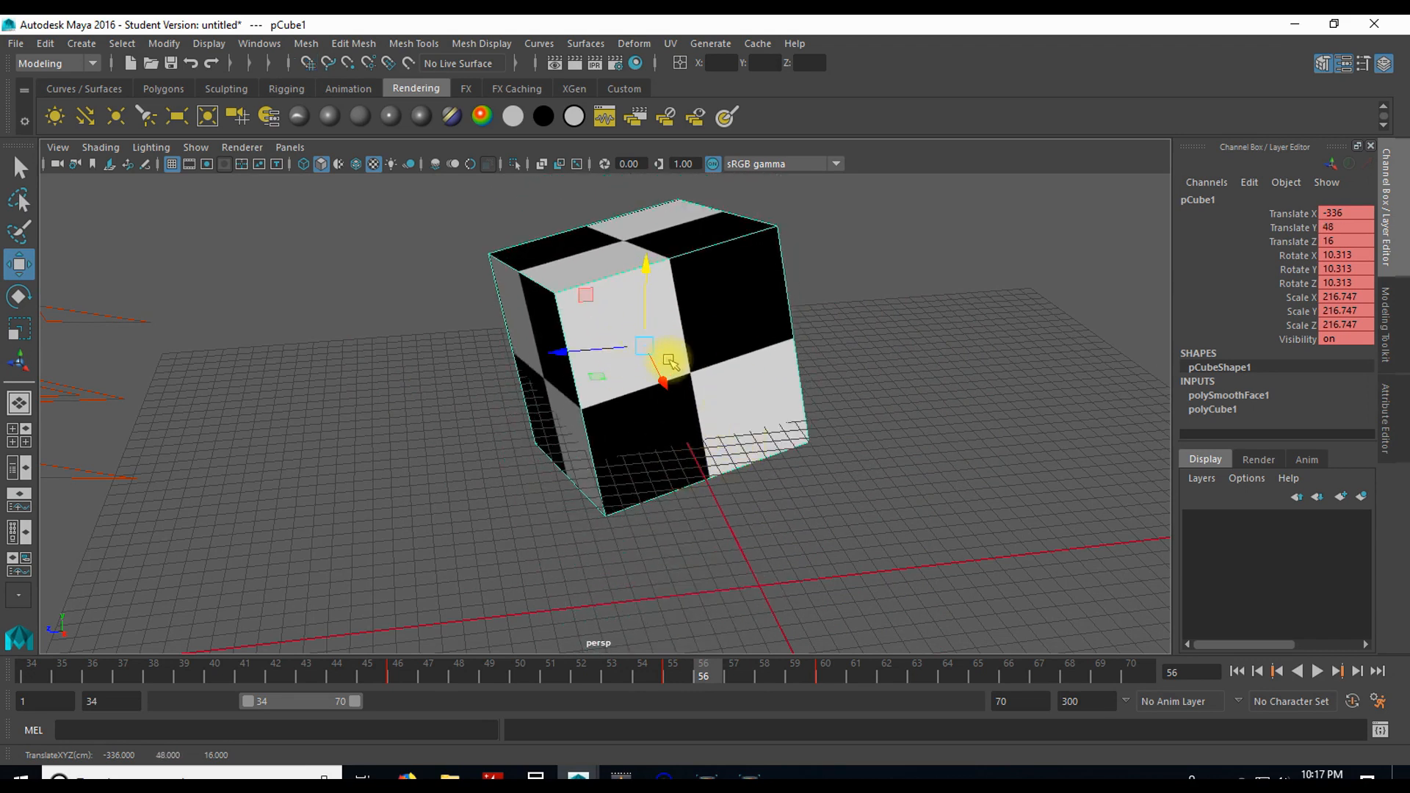
left_click(309, 64)
mouse_move(645, 349)
left_mouse_down()
mouse_move(632, 337)
mouse_move(592, 352)
mouse_move(637, 348)
left_mouse_up()
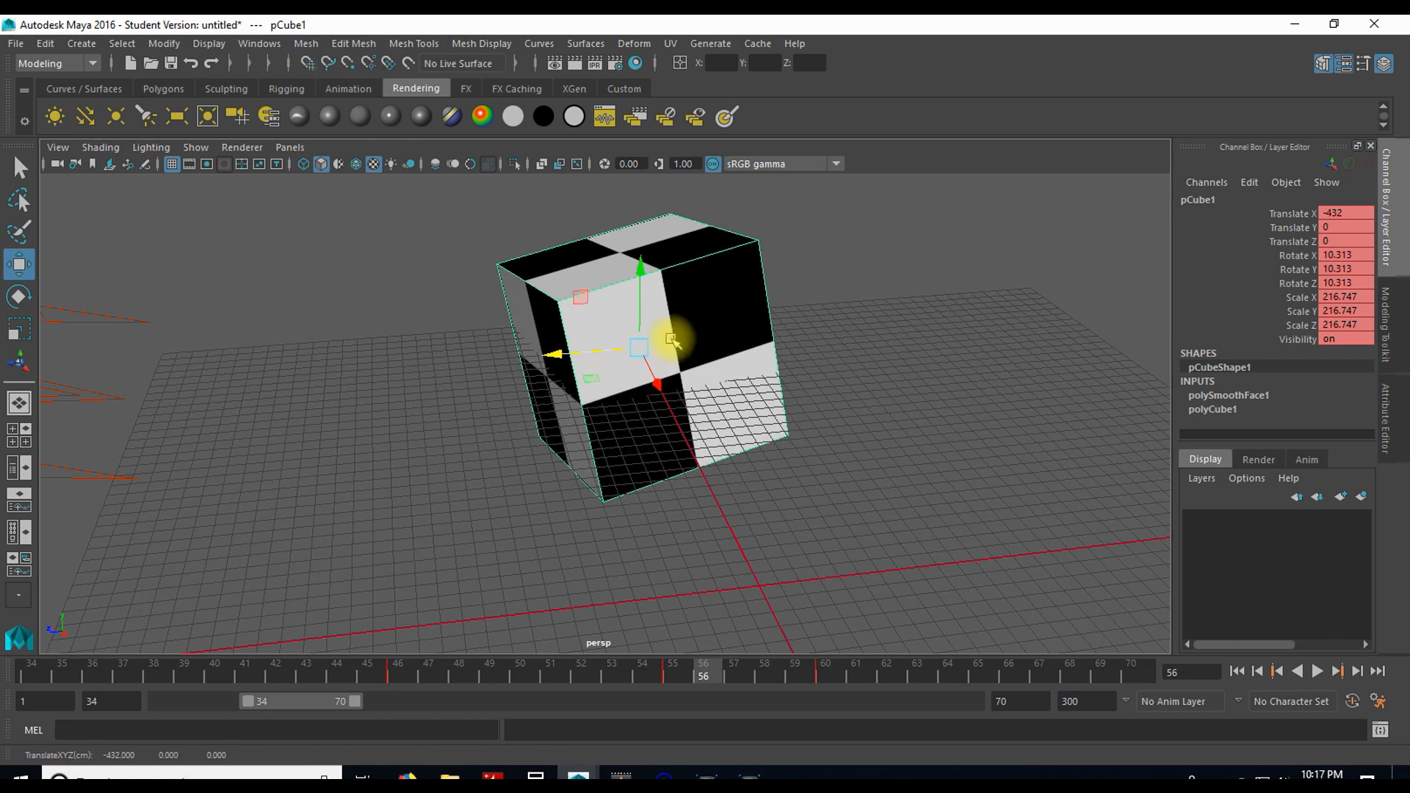
Step: Move the cube freely without grid snapping to about X -409.4, Y -46.3, Z 15.9
left_click_drag(637, 349, 698, 377)
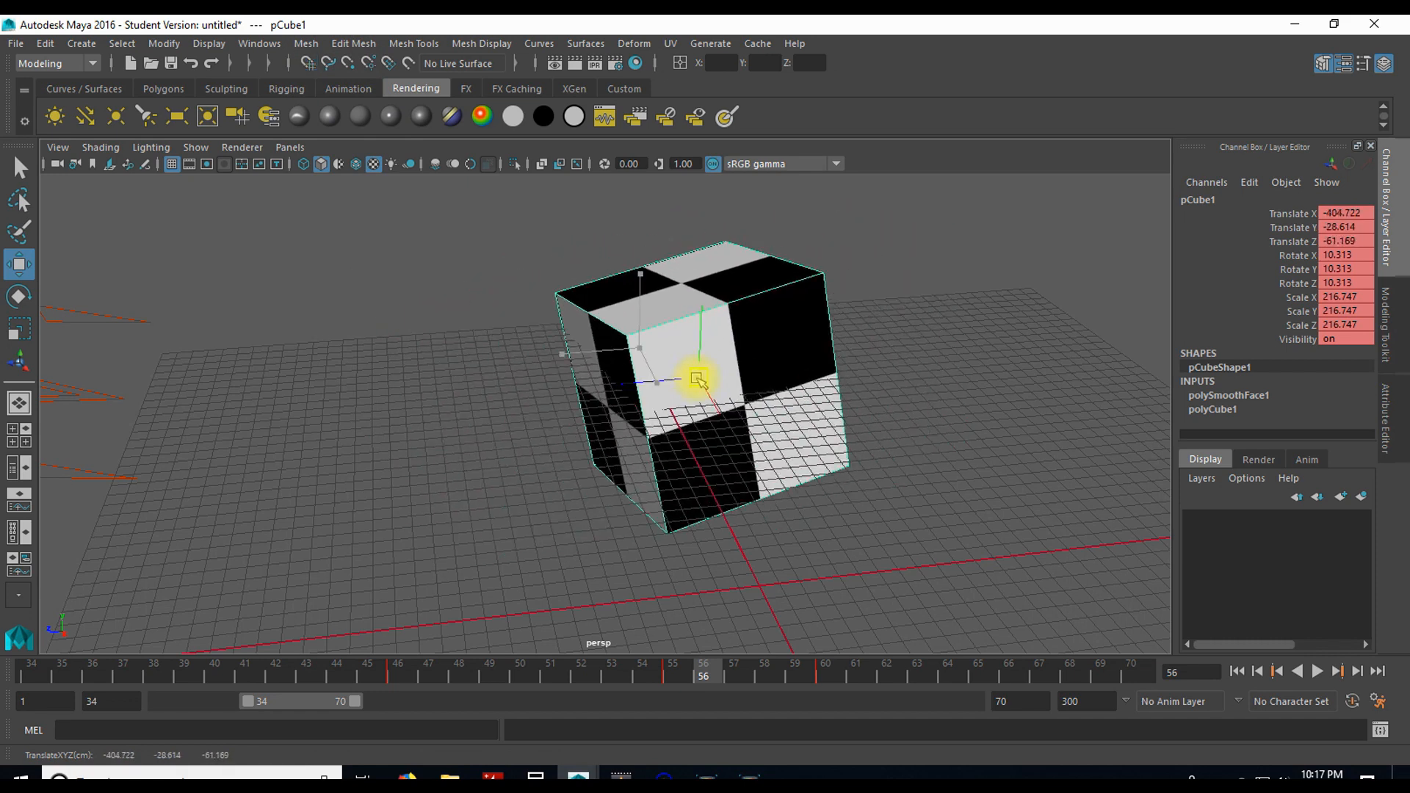
left_click(309, 63)
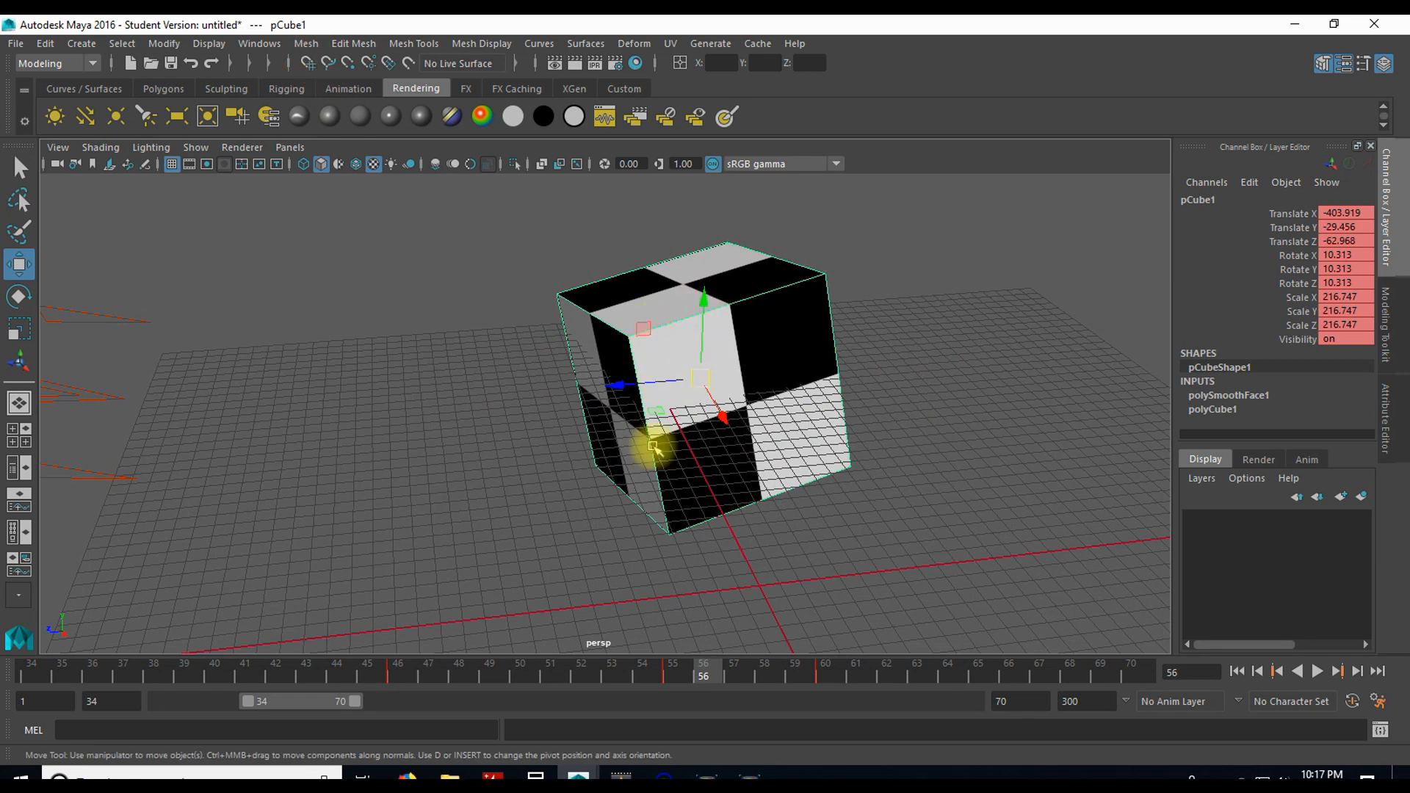
left_click_drag(715, 382, 629, 393)
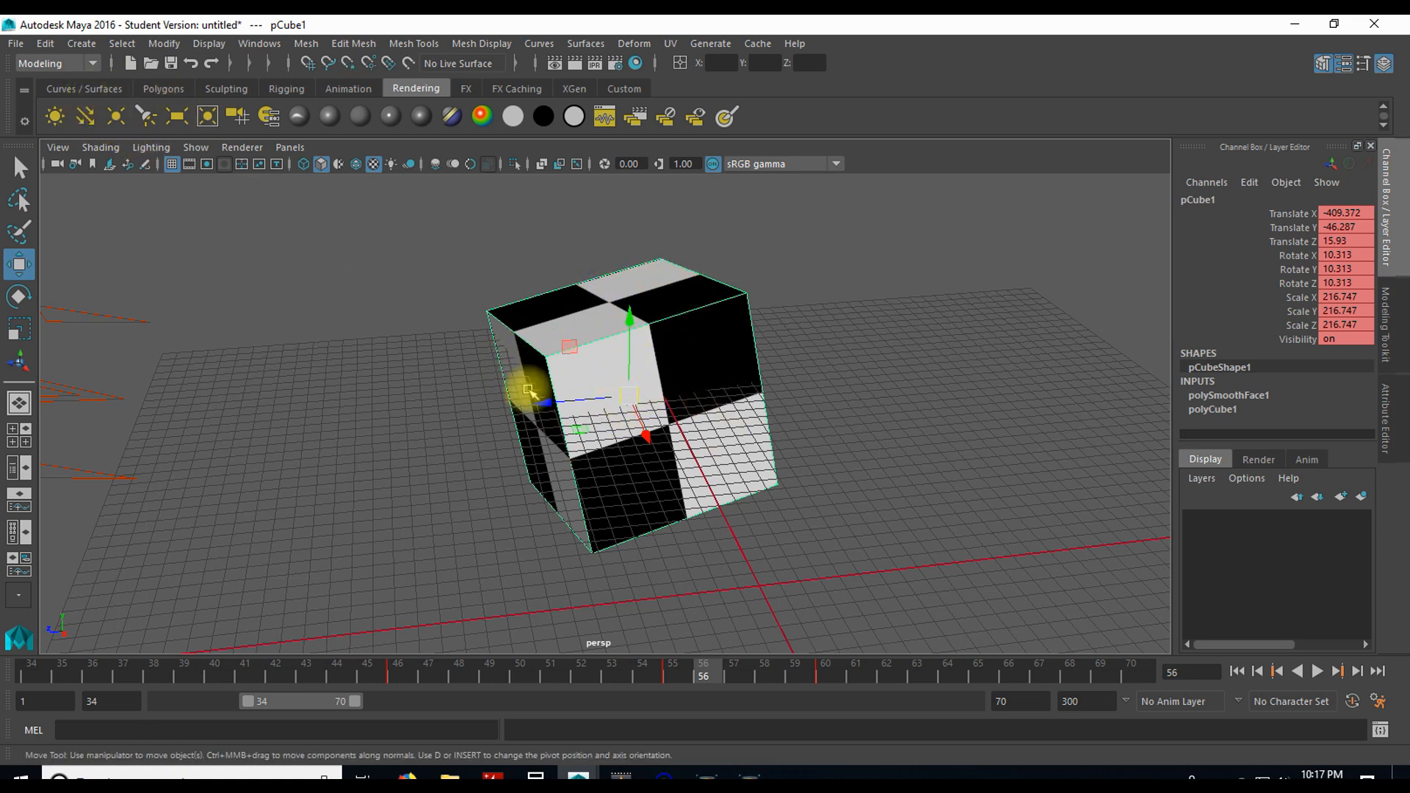
Step: Duplicate the cube and move the copy along Z to about 336.2
key("ctrl+d")
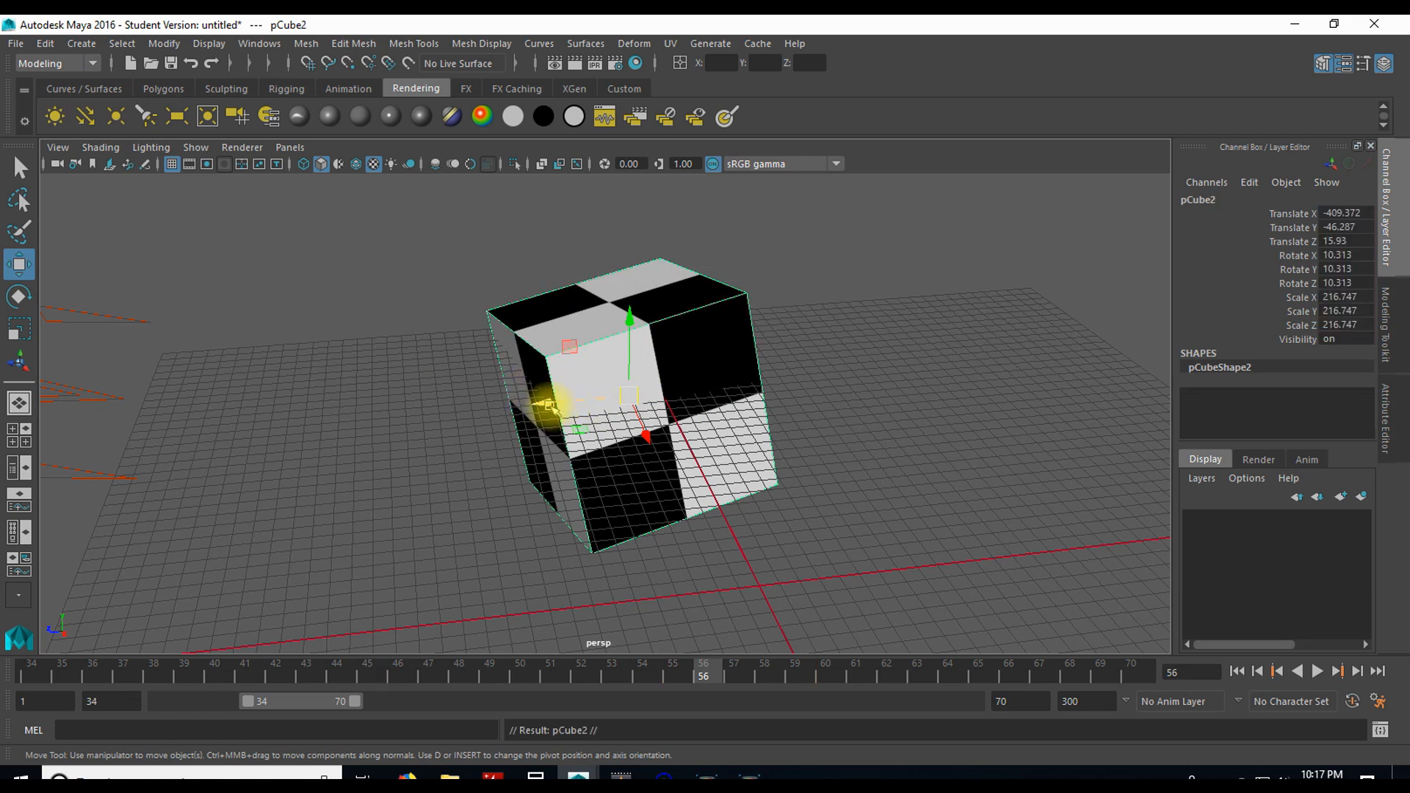
left_click_drag(548, 403, 246, 406)
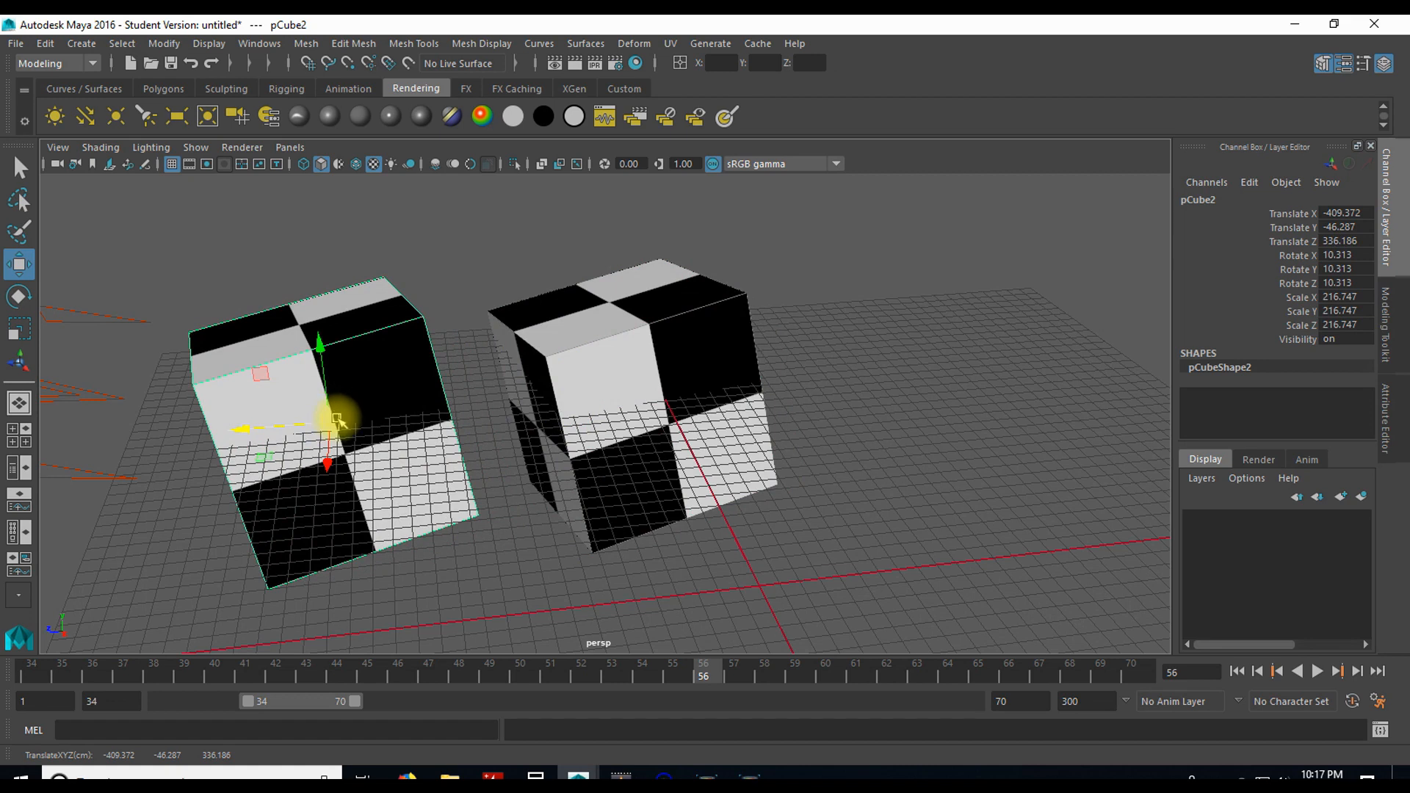
Step: Slide the copied cube along Z with point snapping, aligning it to vertices and placing it at about Z 159.3
key("v")
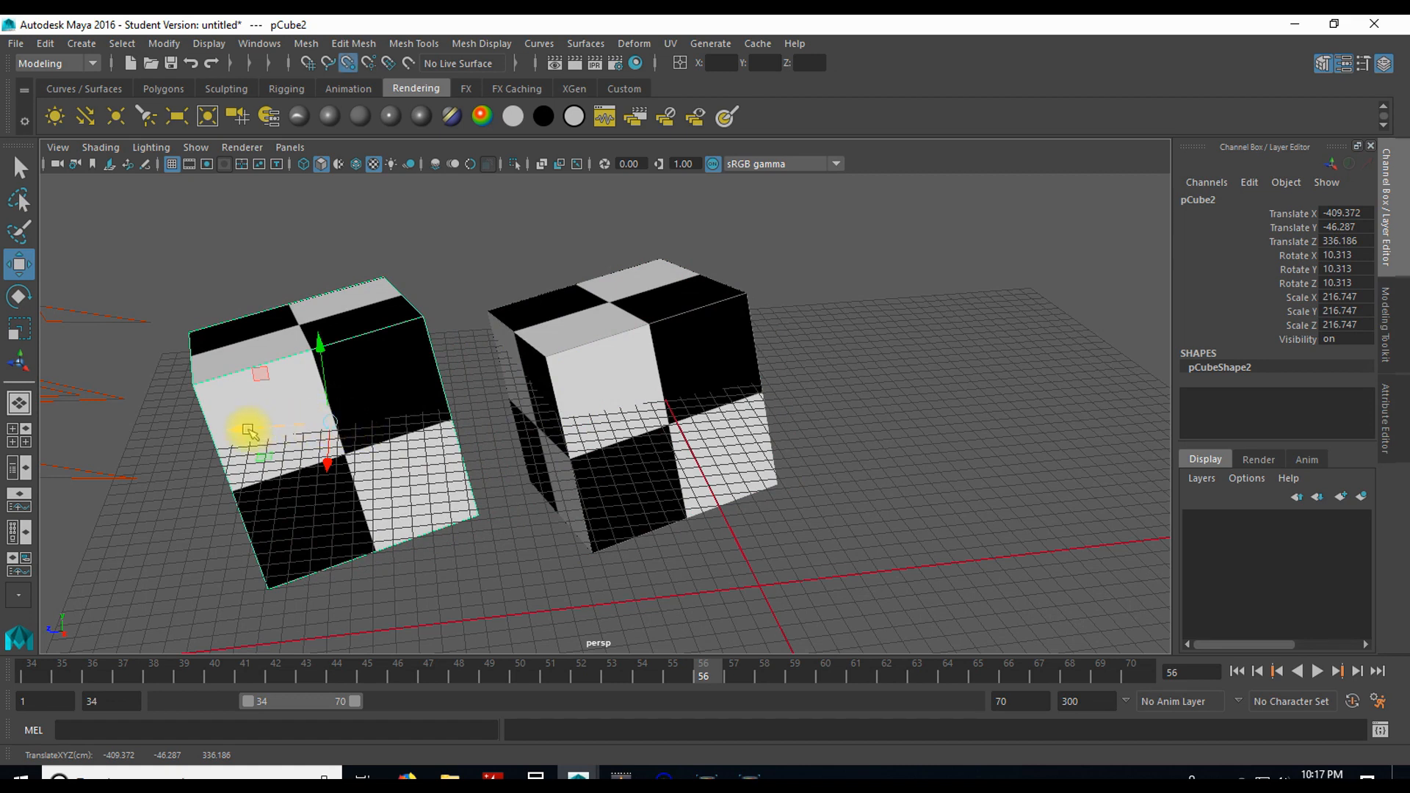
left_click_drag(248, 431, 469, 380)
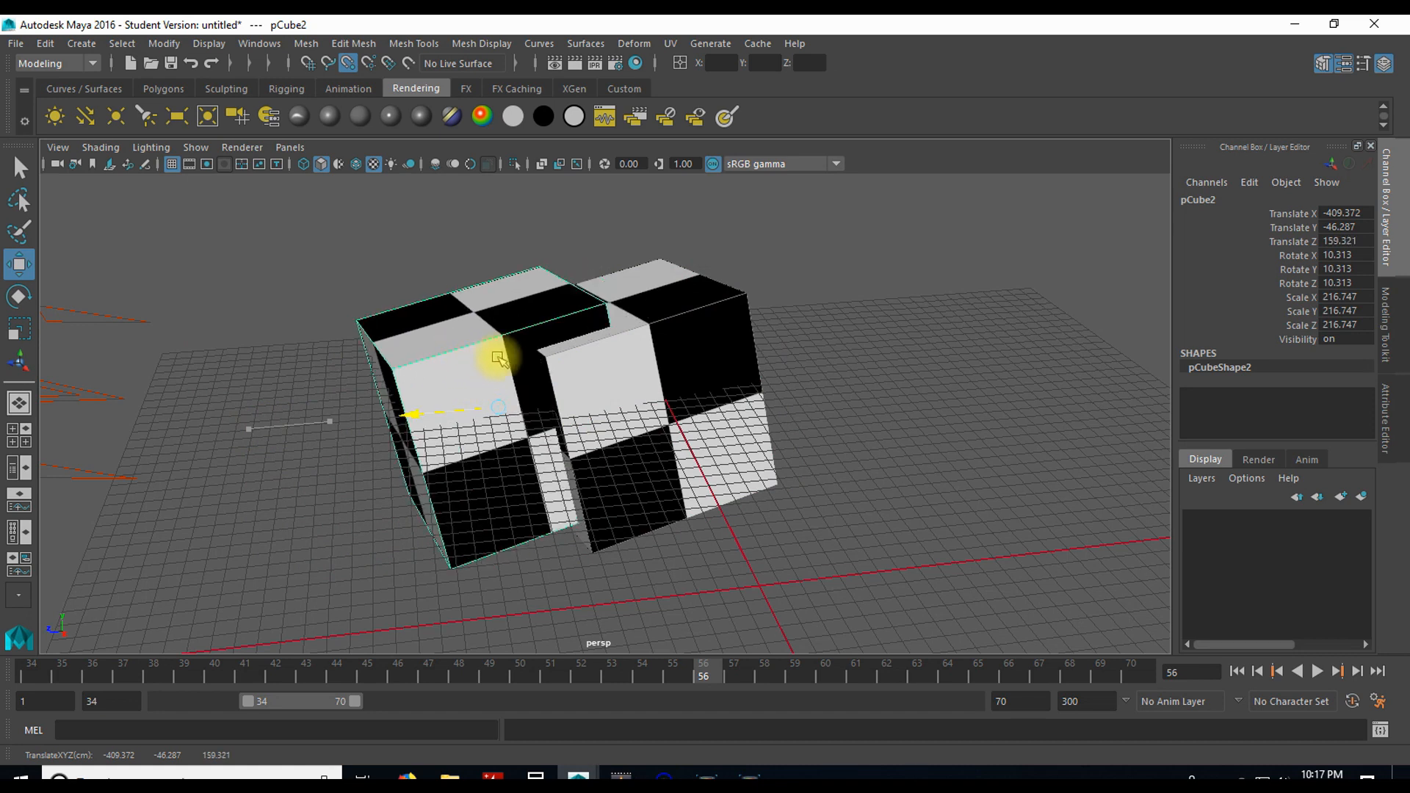
left_click_drag(499, 358, 521, 359)
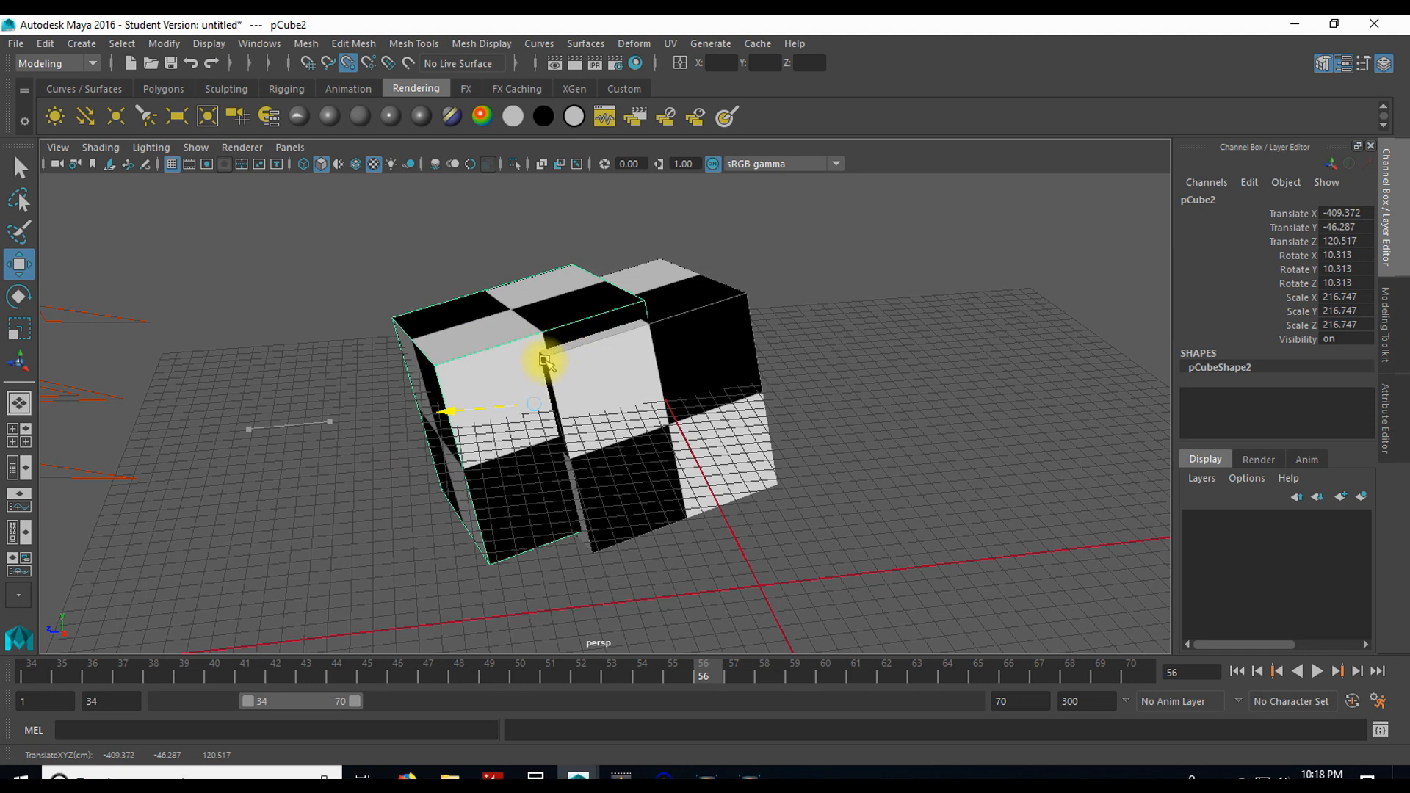
middle_click_drag(581, 372, 664, 422)
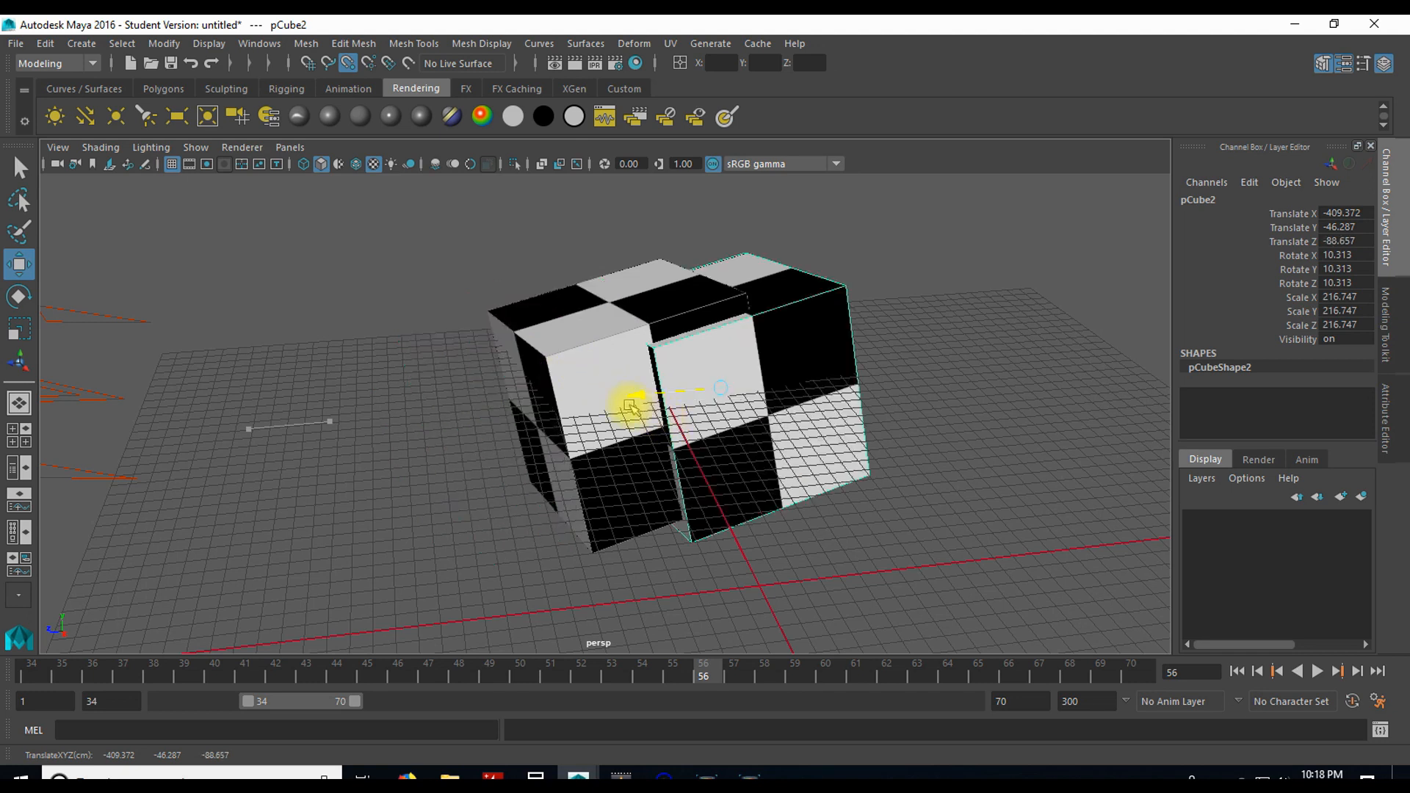
key("ctrl+z")
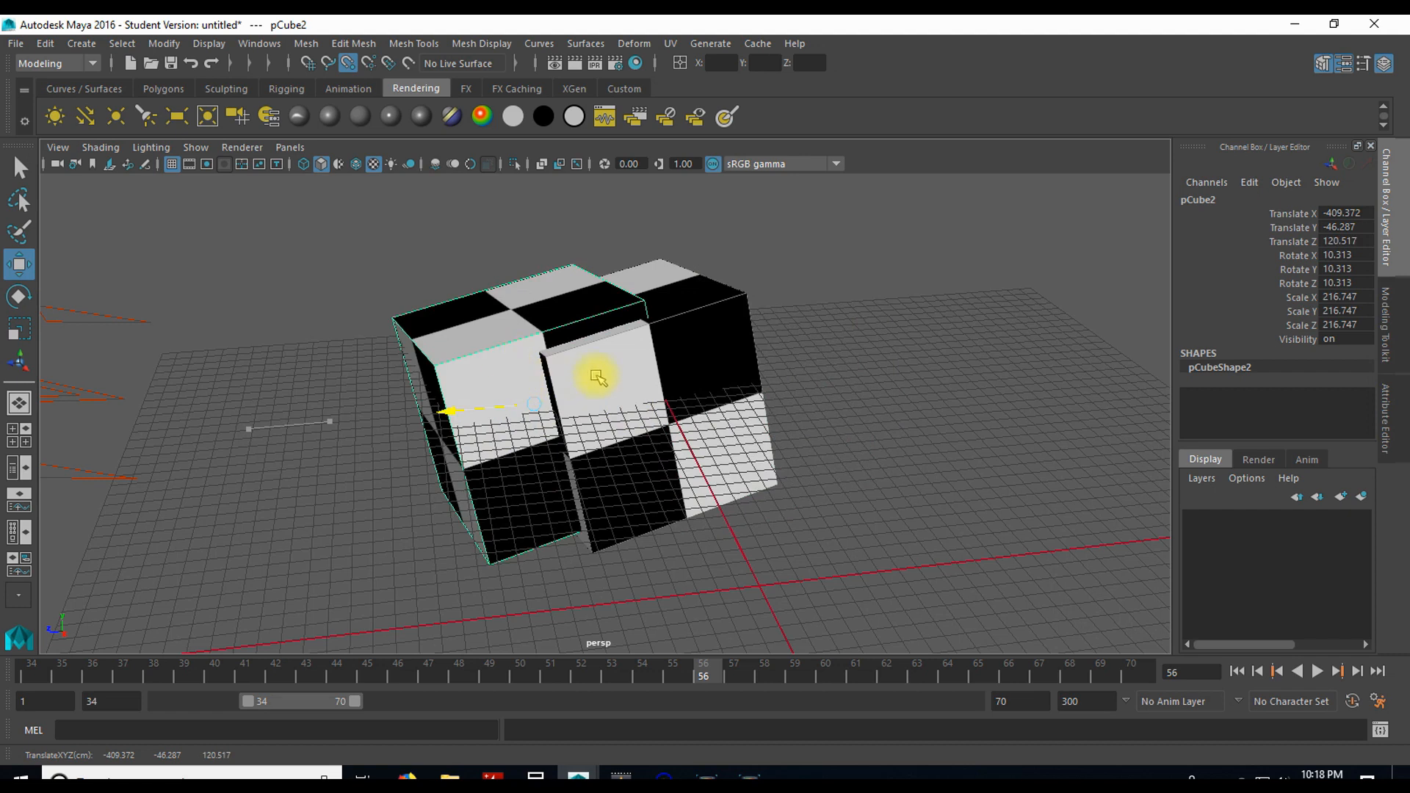
middle_click_drag(559, 380, 330, 376)
middle_click_drag(241, 375, 225, 374)
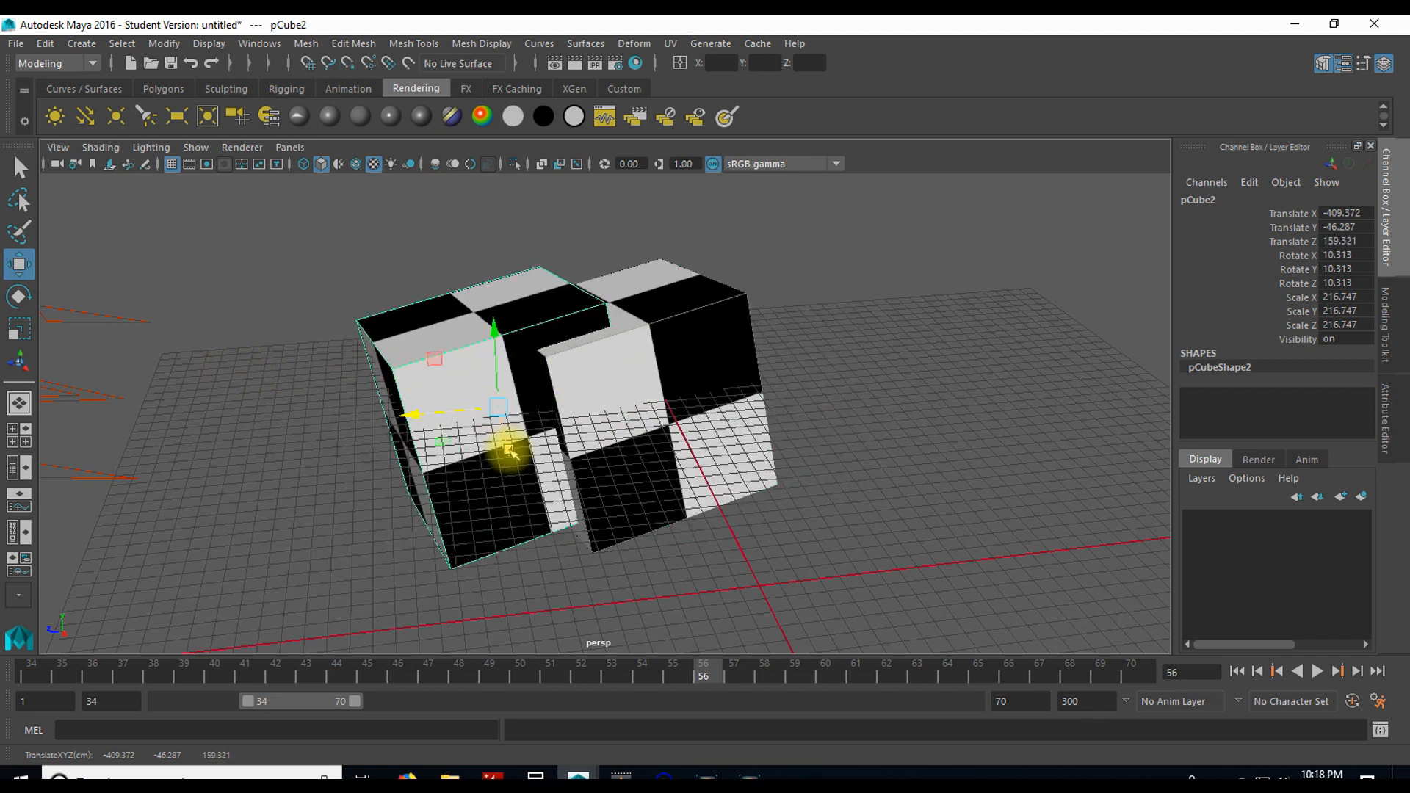
Step: Move the copied cube on all axes with point snapping, snapping it to a vertex at about X -507.7, Y 24.5, Z 159.3
left_click_drag(497, 406, 607, 387)
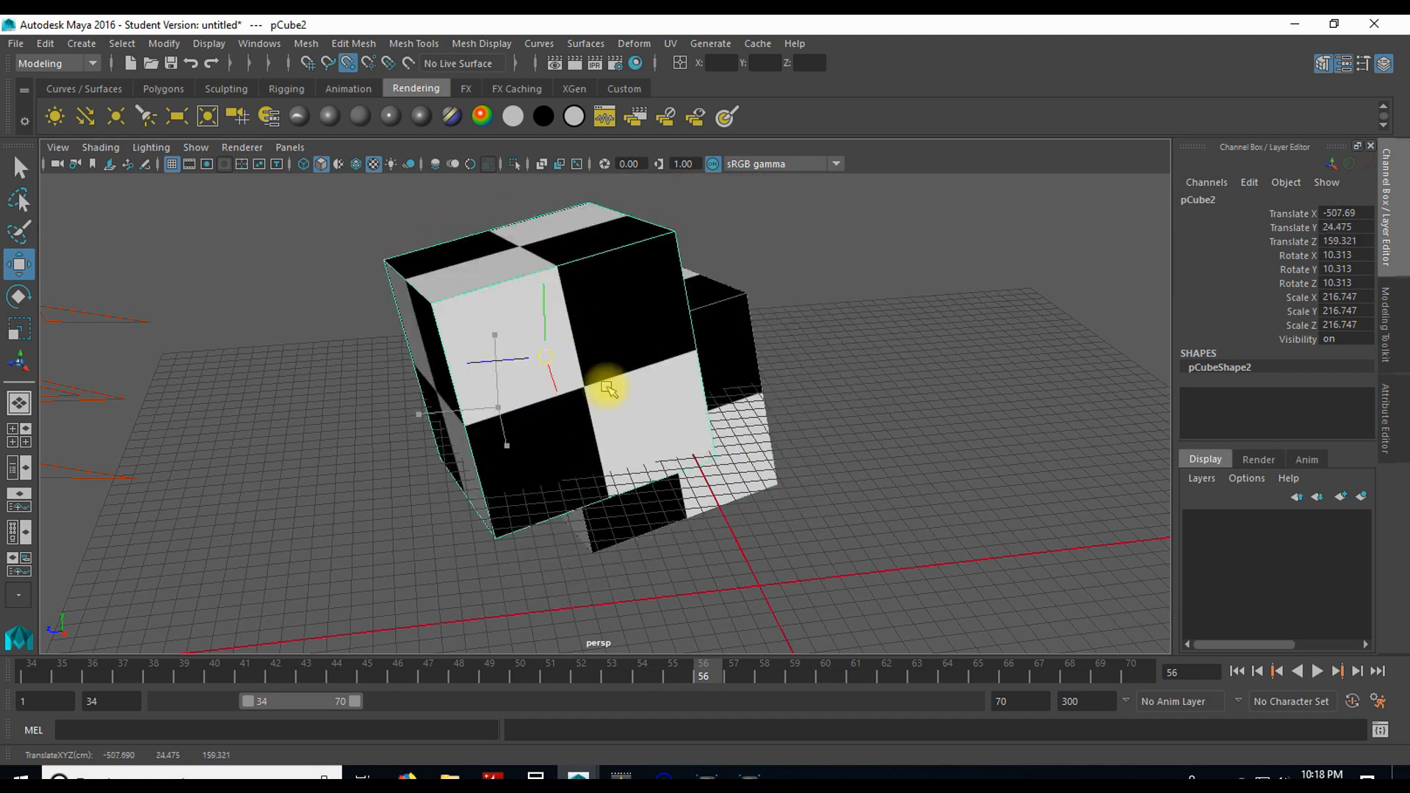
left_click_drag(513, 400, 346, 403)
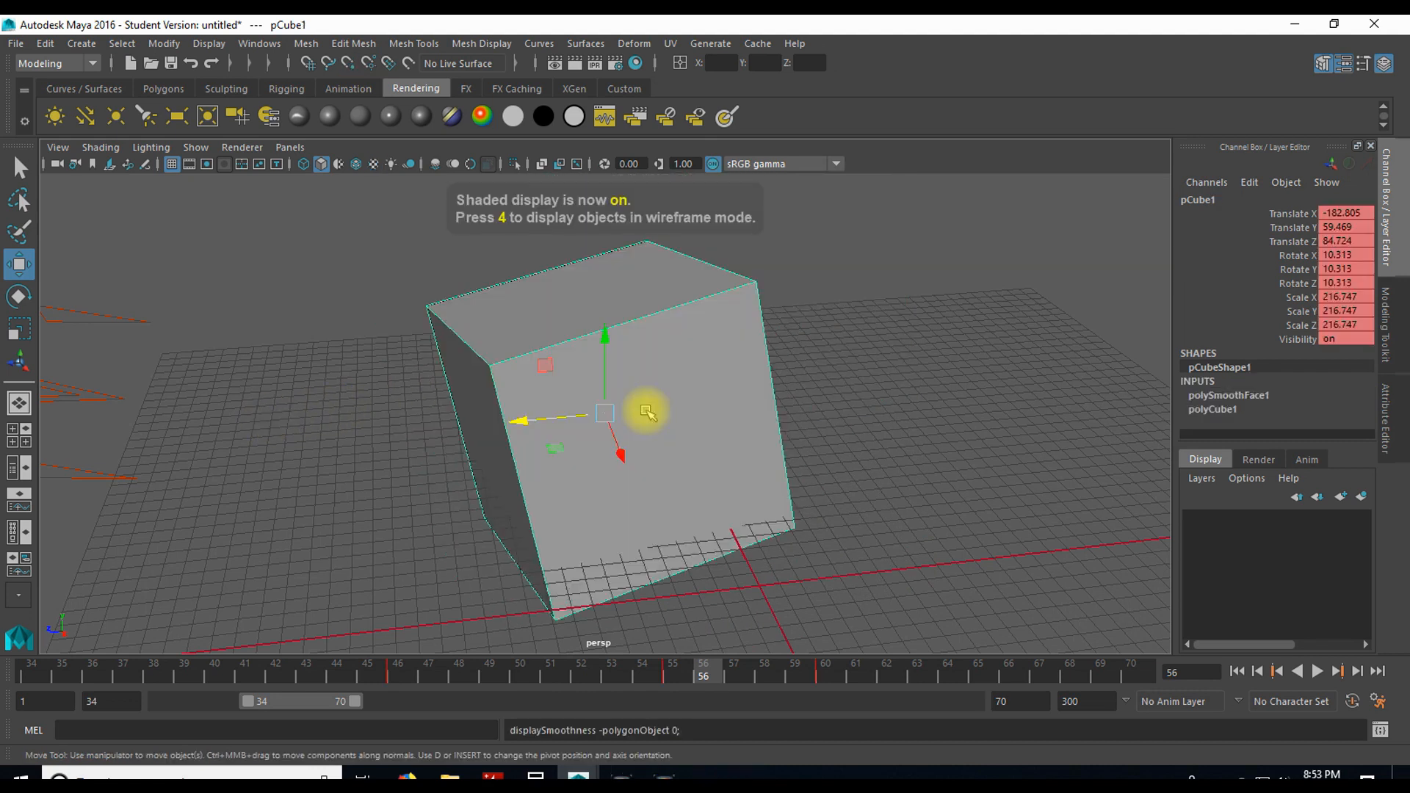